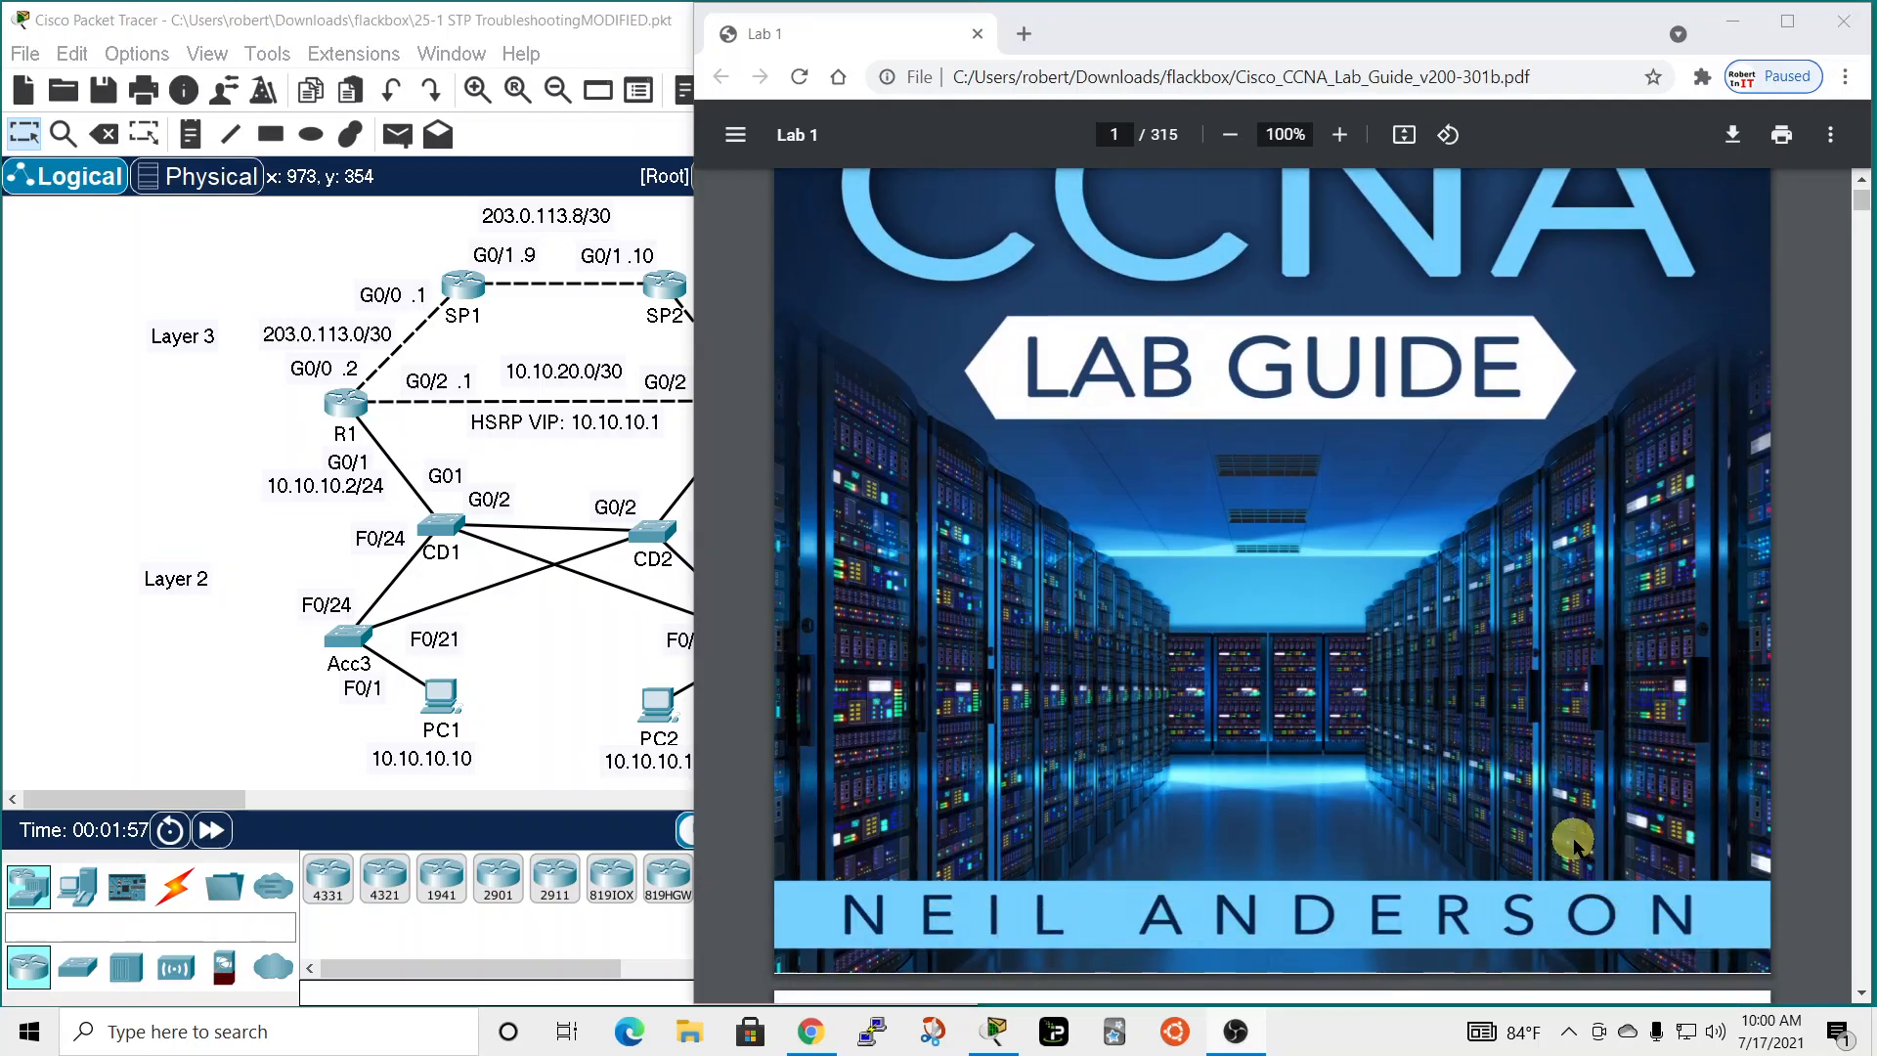
Open the 25-1 Spanning Tree Troubleshooting lab exercise in the lab guide and read through its startup configuration instructions.
scroll(1522, 811, "down", 13)
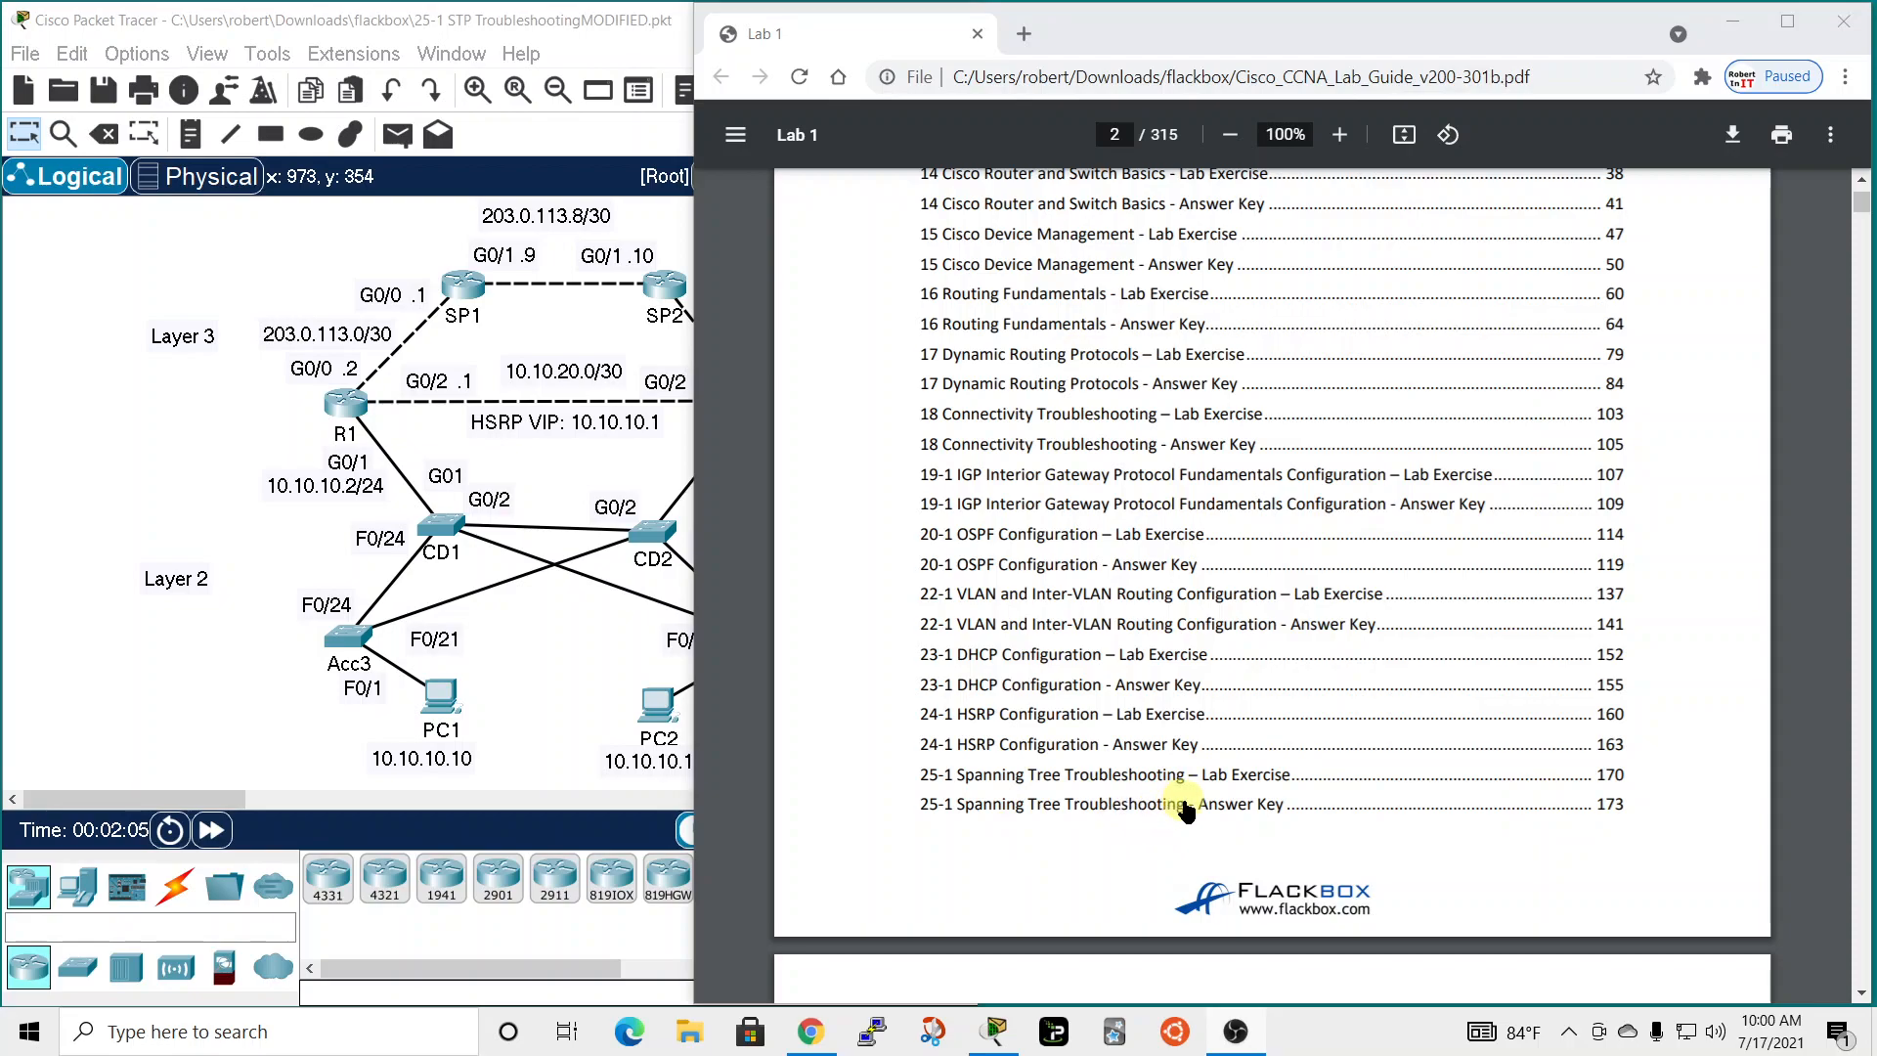
left_click(1134, 777)
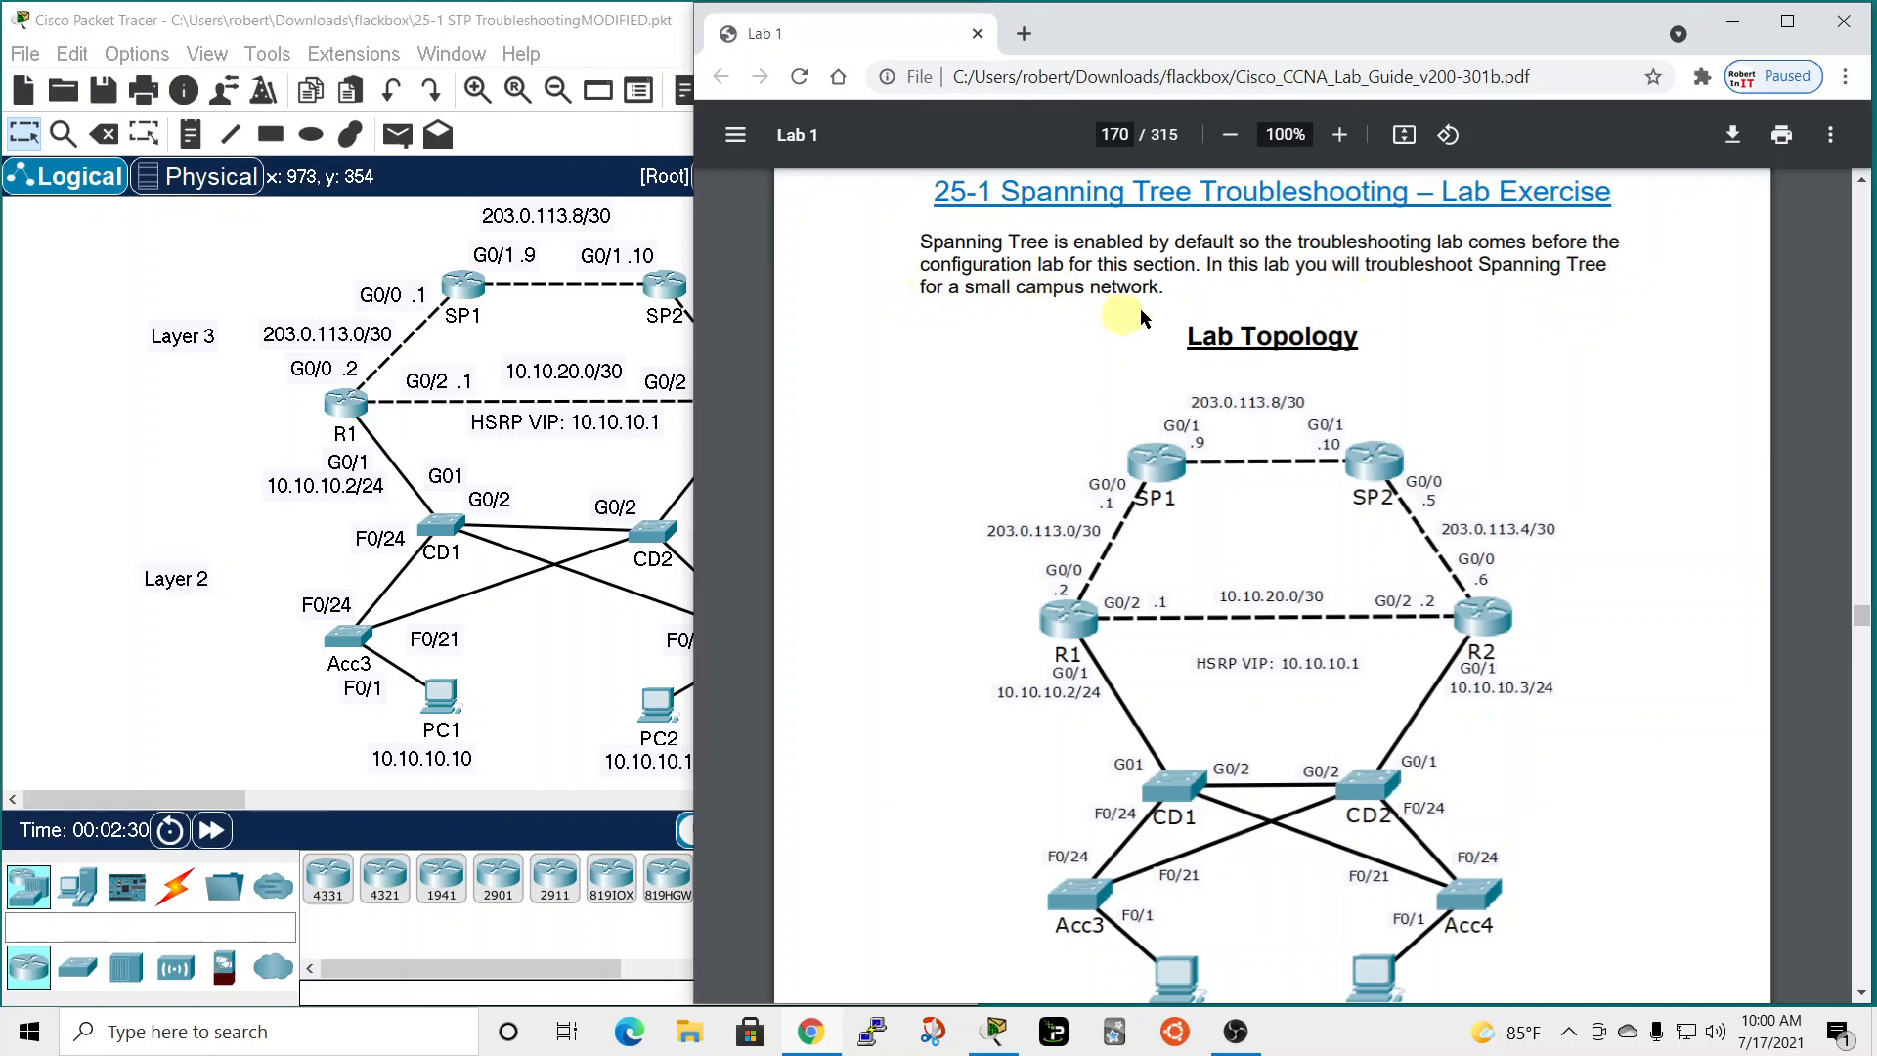
scroll(1439, 482, "down", 3)
scroll(1439, 482, "down", 8)
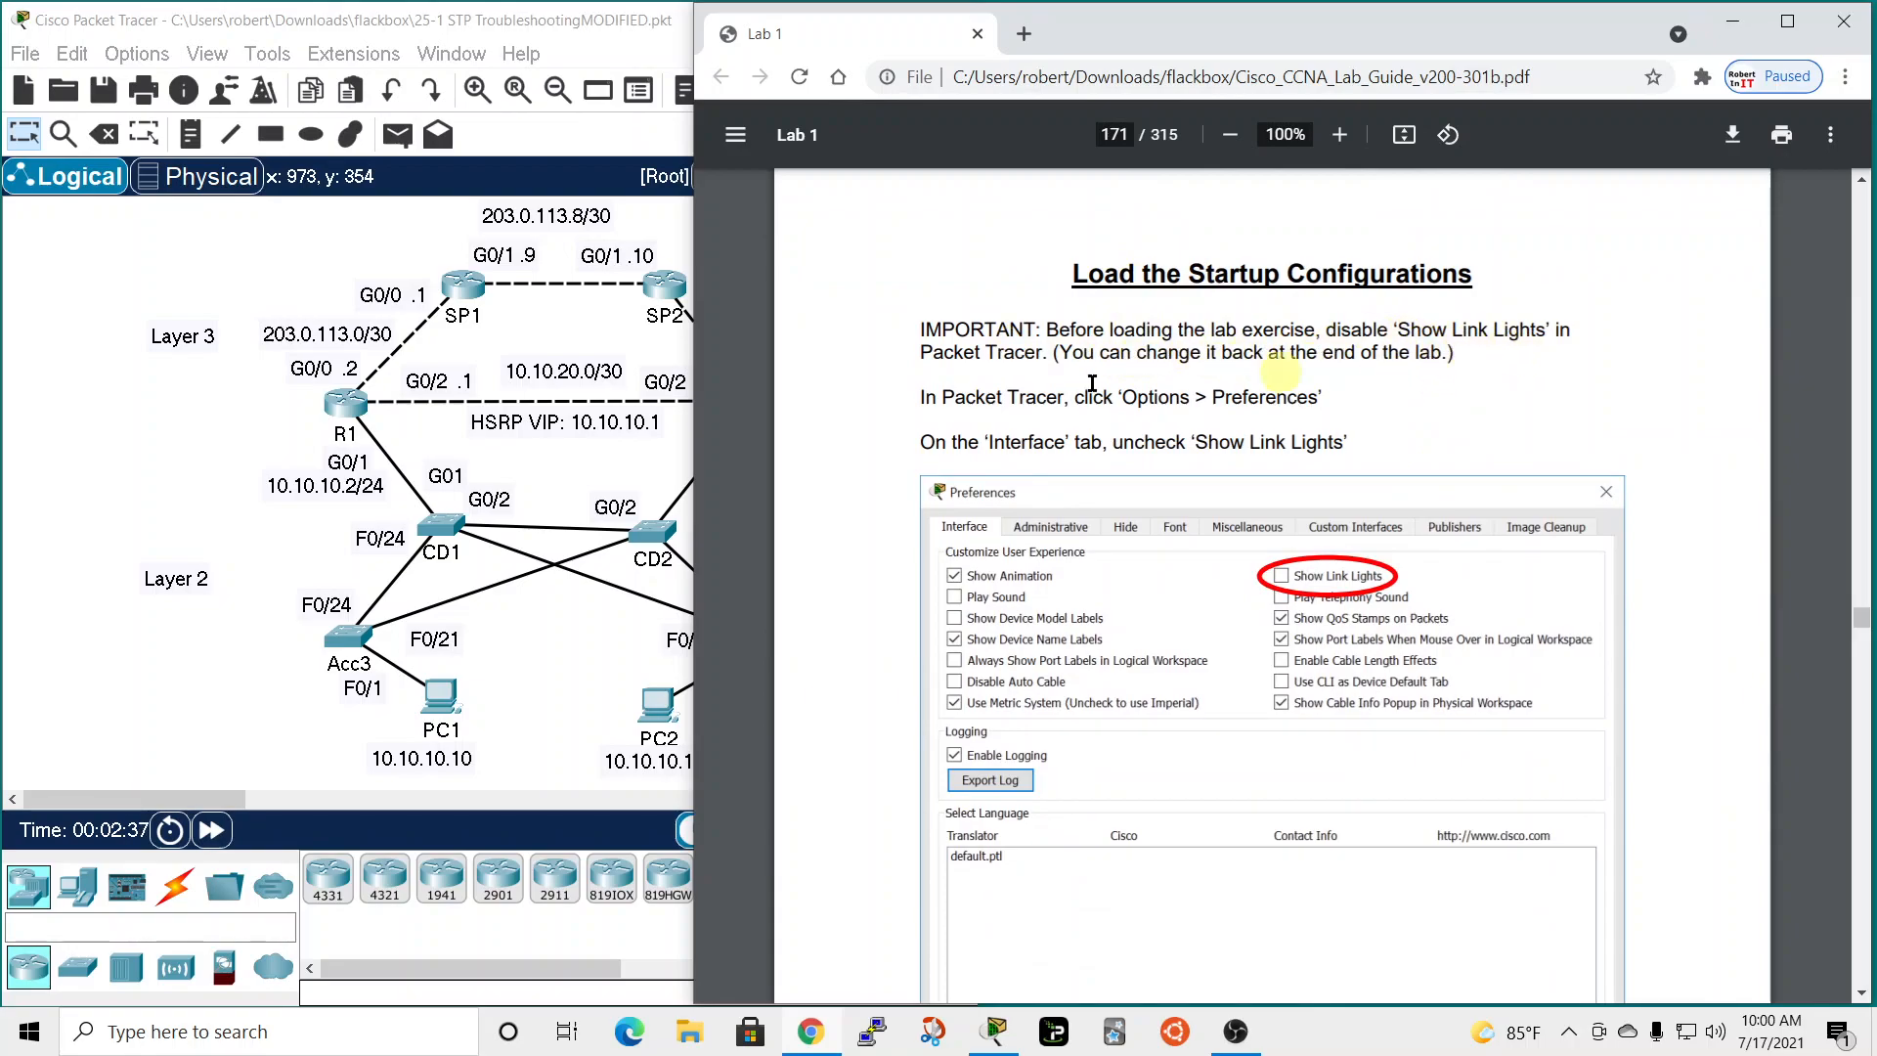
scroll(1096, 389, "down", 1)
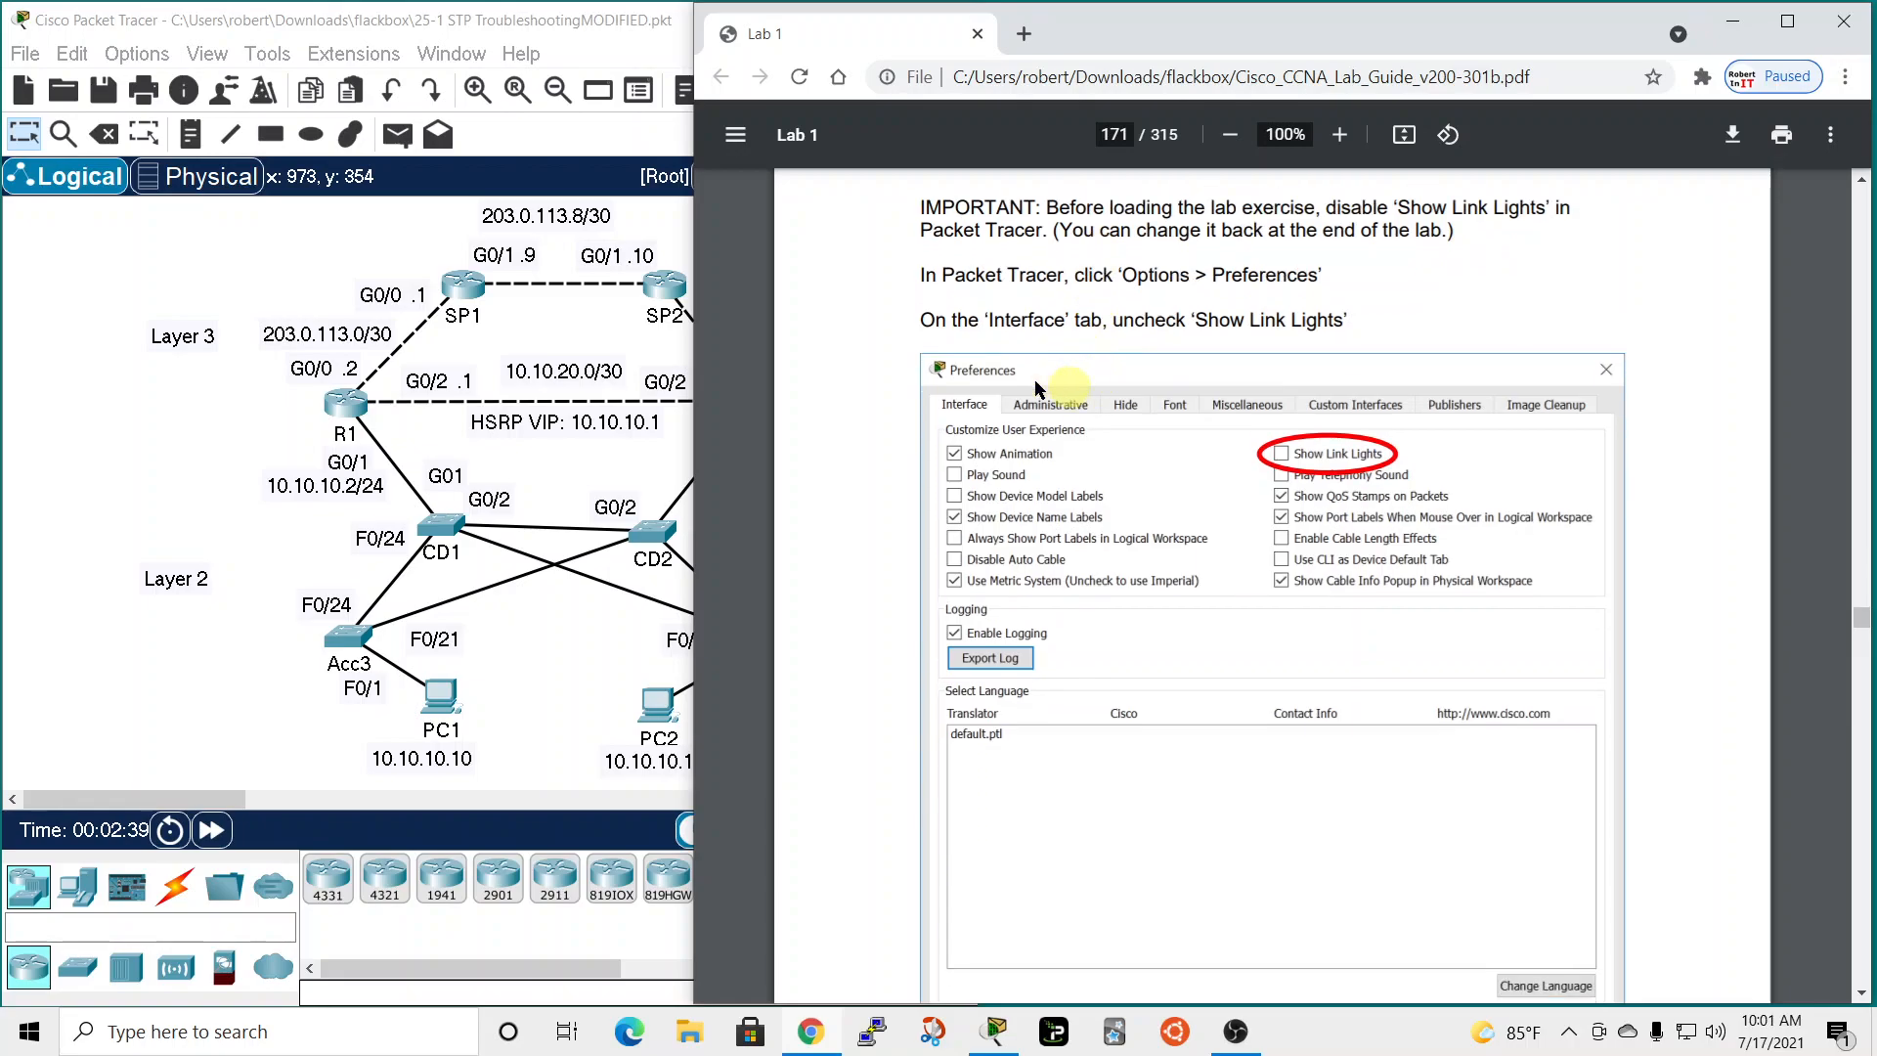
Switch to Packet Tracer and check the Show Link Lights preference by enabling it briefly, disabling it again and closing the preferences.
left_click(306, 26)
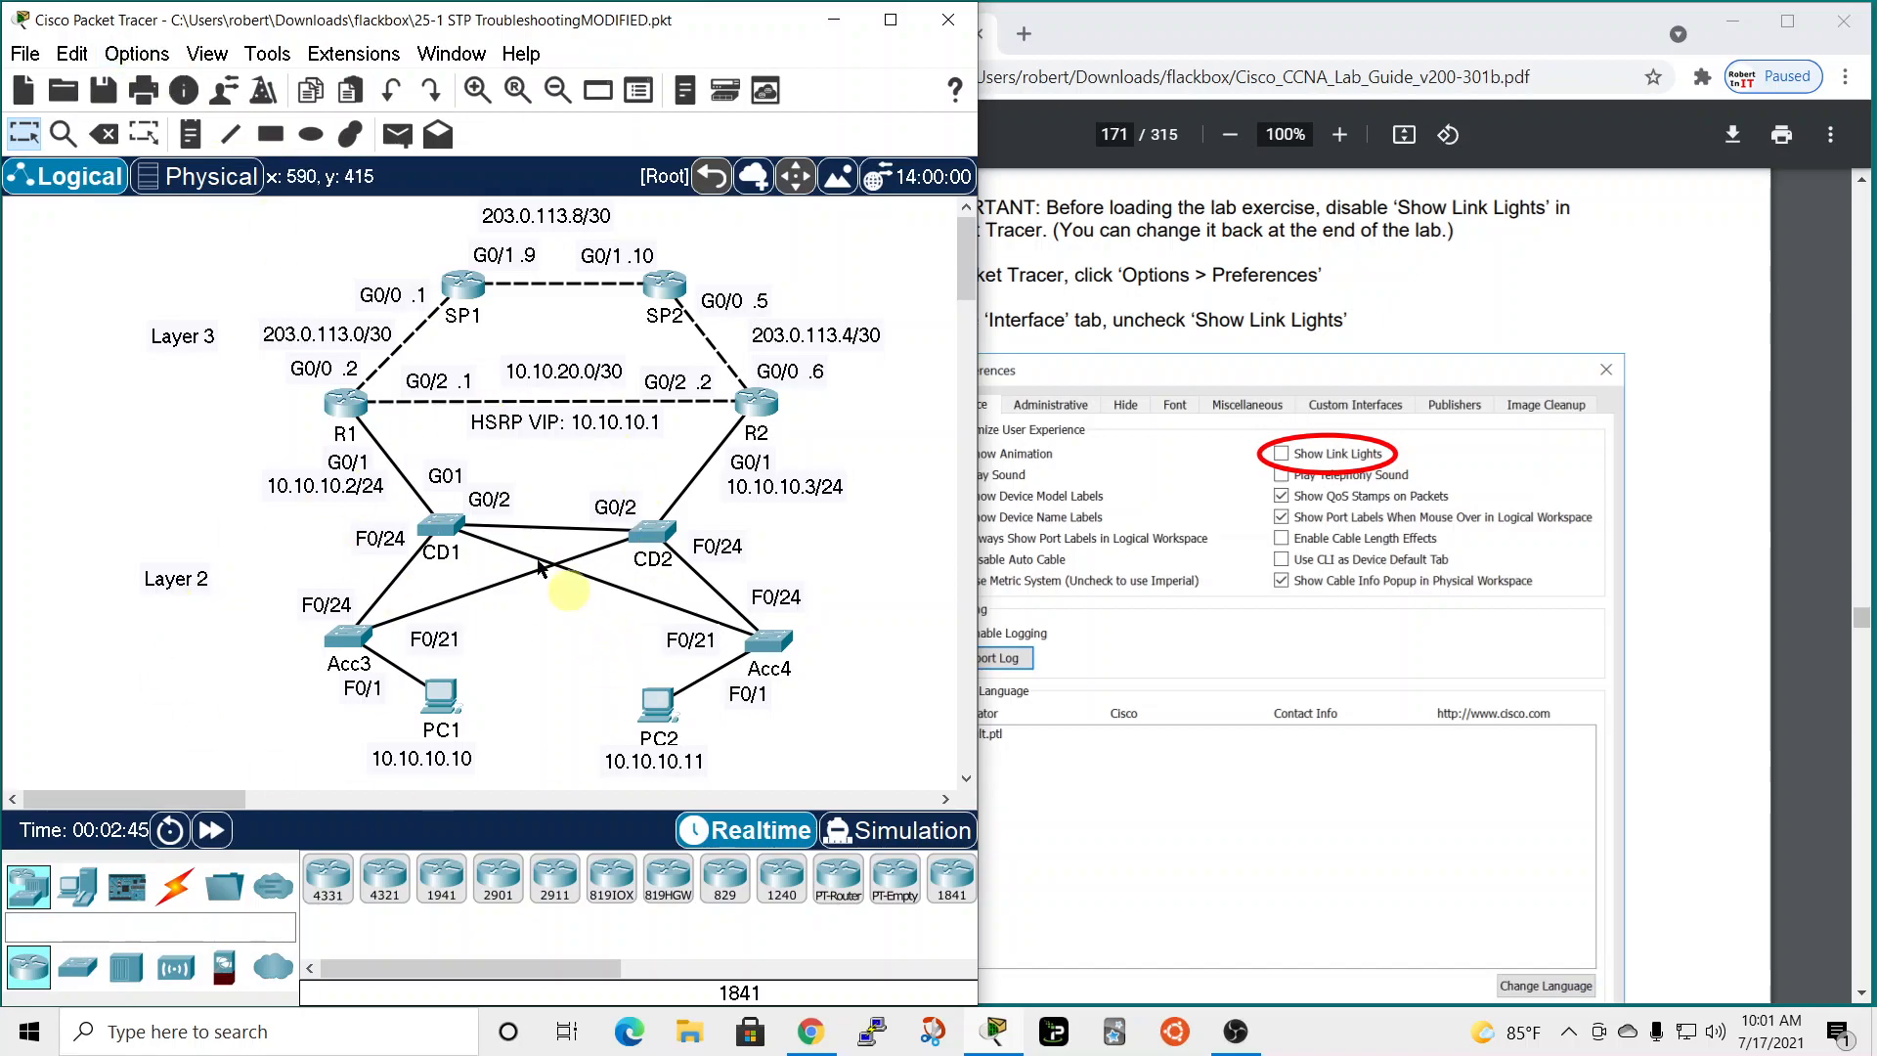
left_click(137, 54)
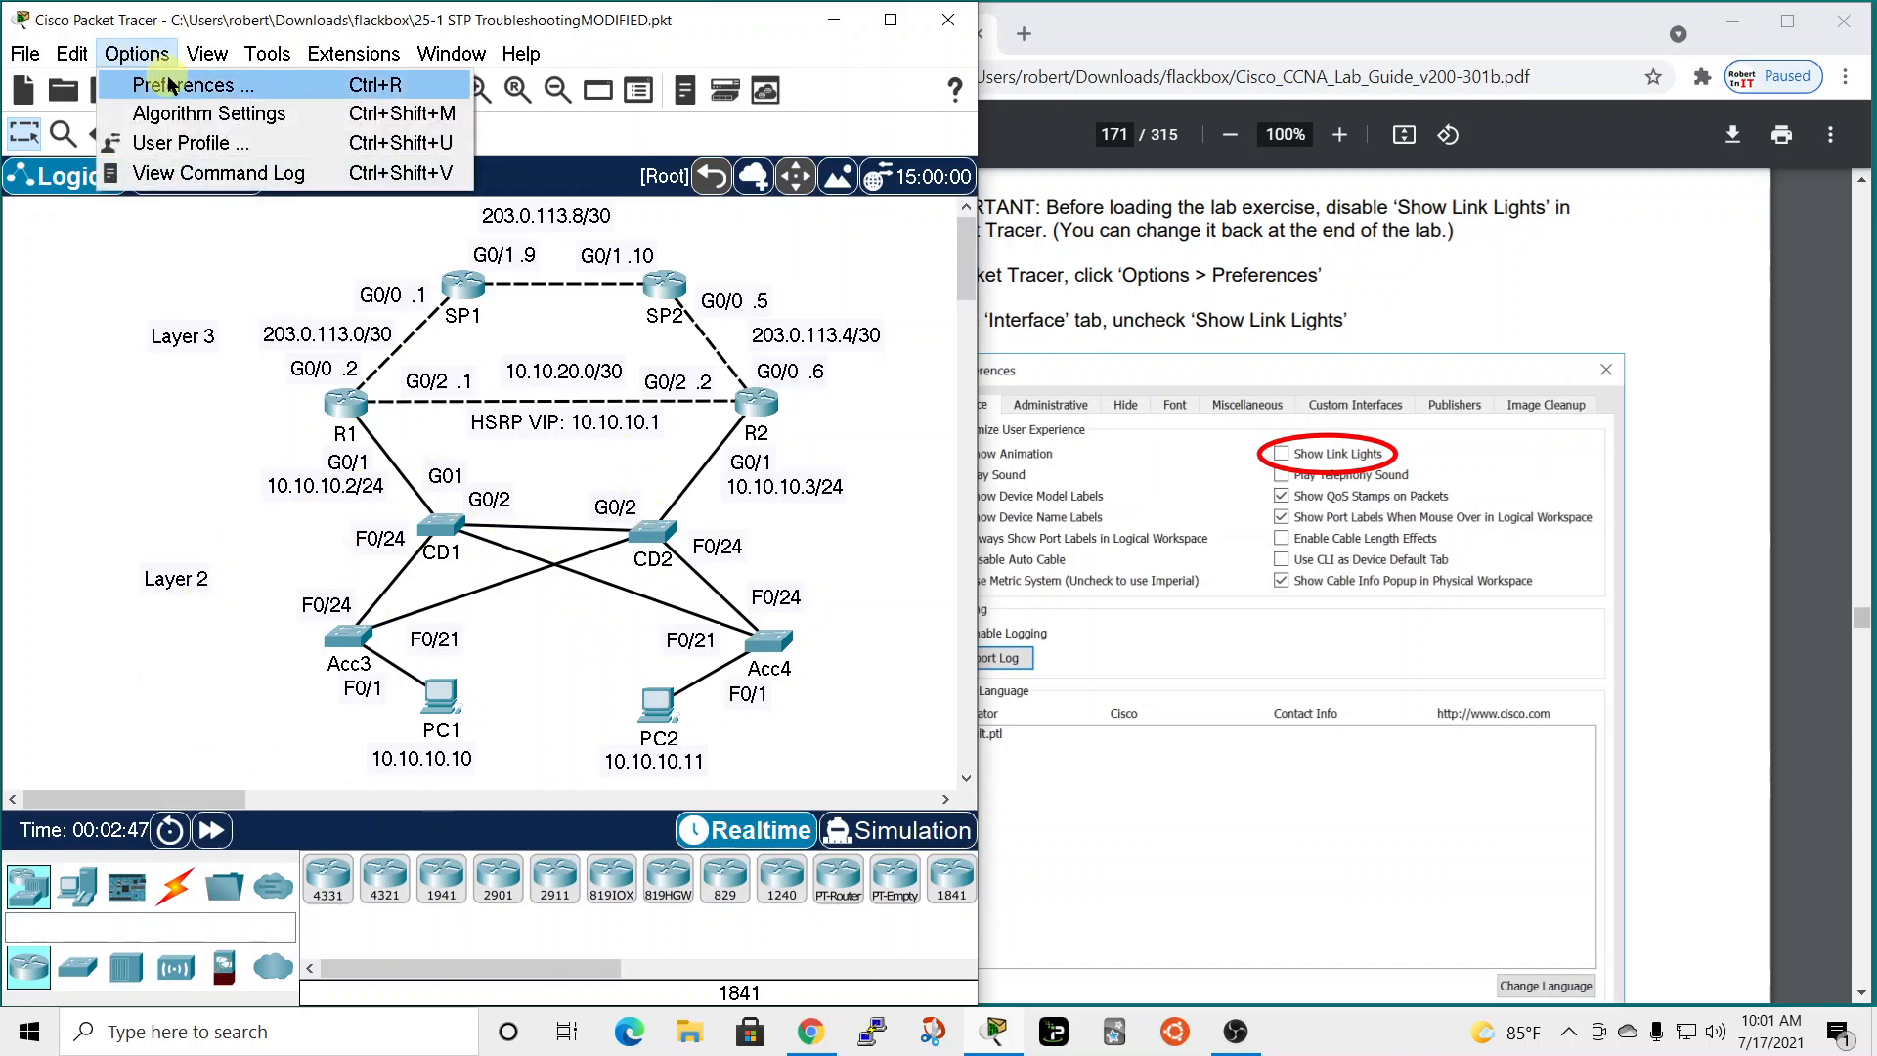
left_click(172, 88)
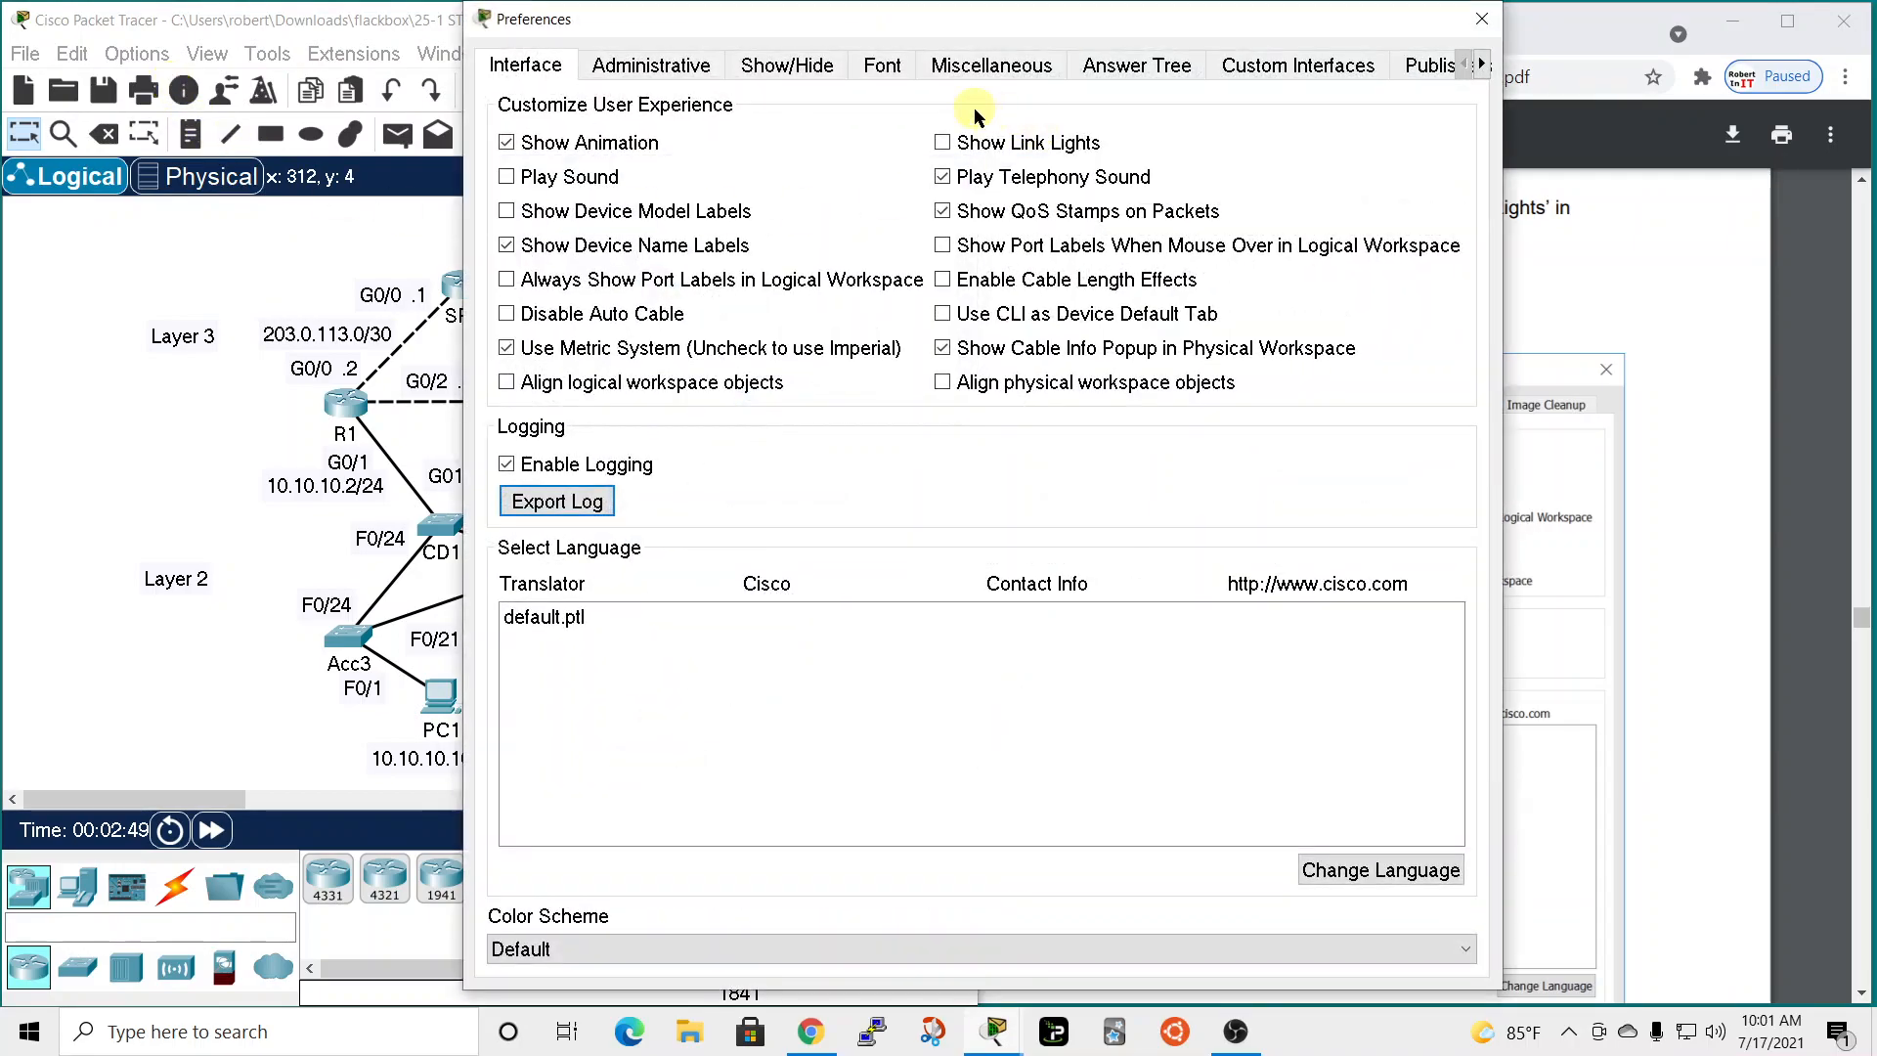
left_click(941, 143)
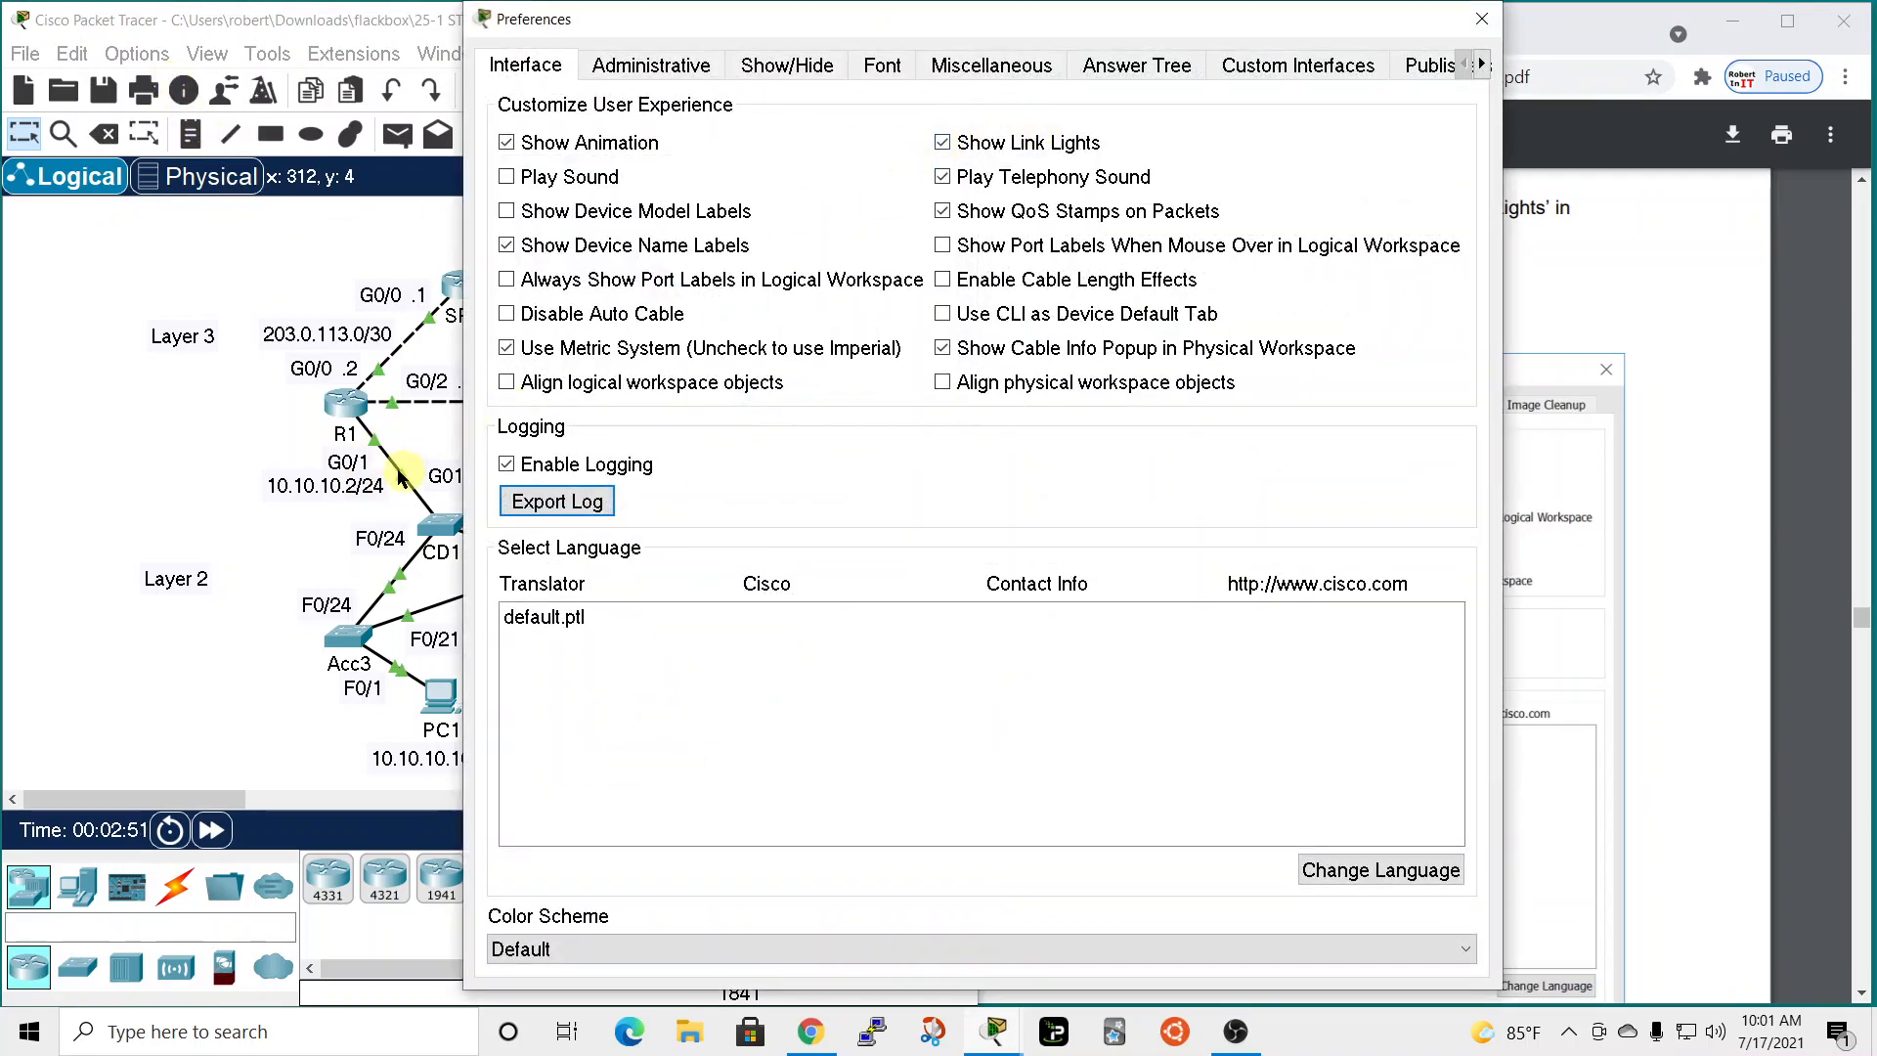
left_click(939, 144)
left_click(1482, 18)
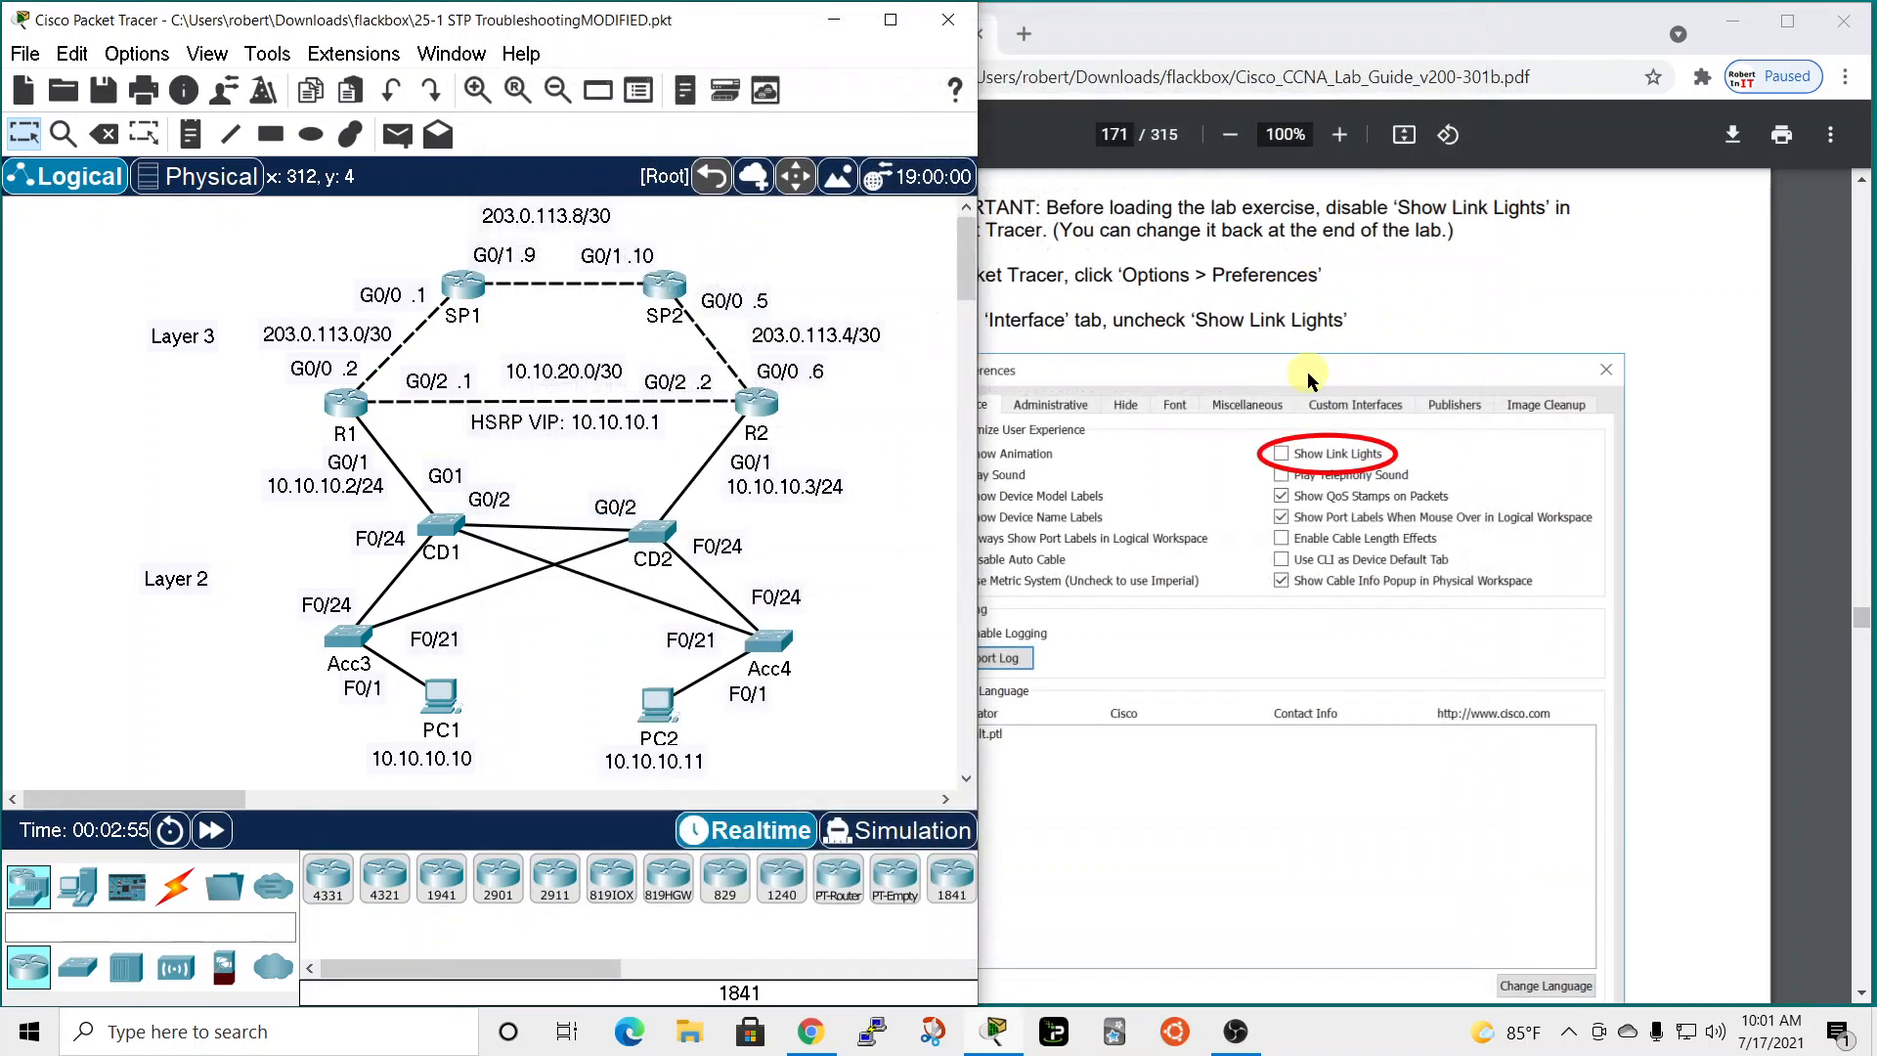
Return to the lab guide, read troubleshooting task 1 and continue to the 25-1 answer key.
left_click(1471, 327)
scroll(1020, 578, "down", 6)
scroll(1020, 578, "down", 6)
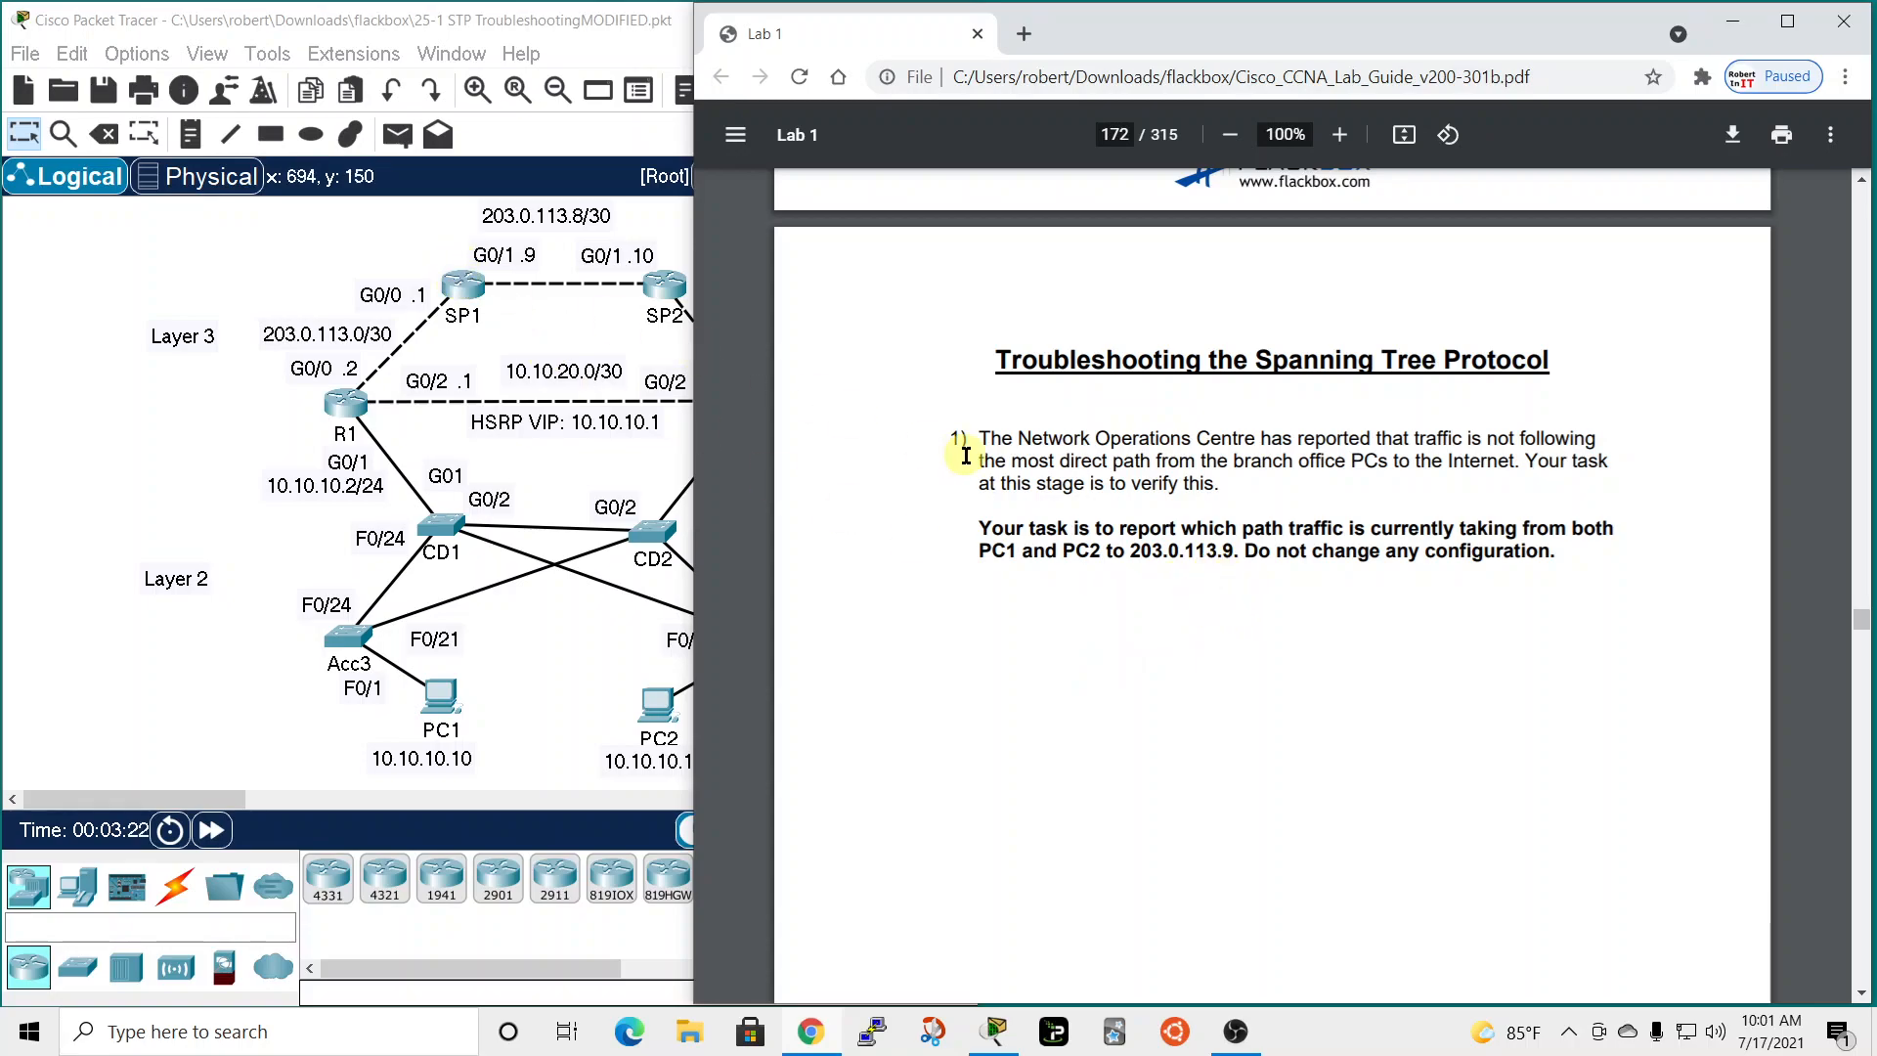
scroll(1082, 546, "down", 12)
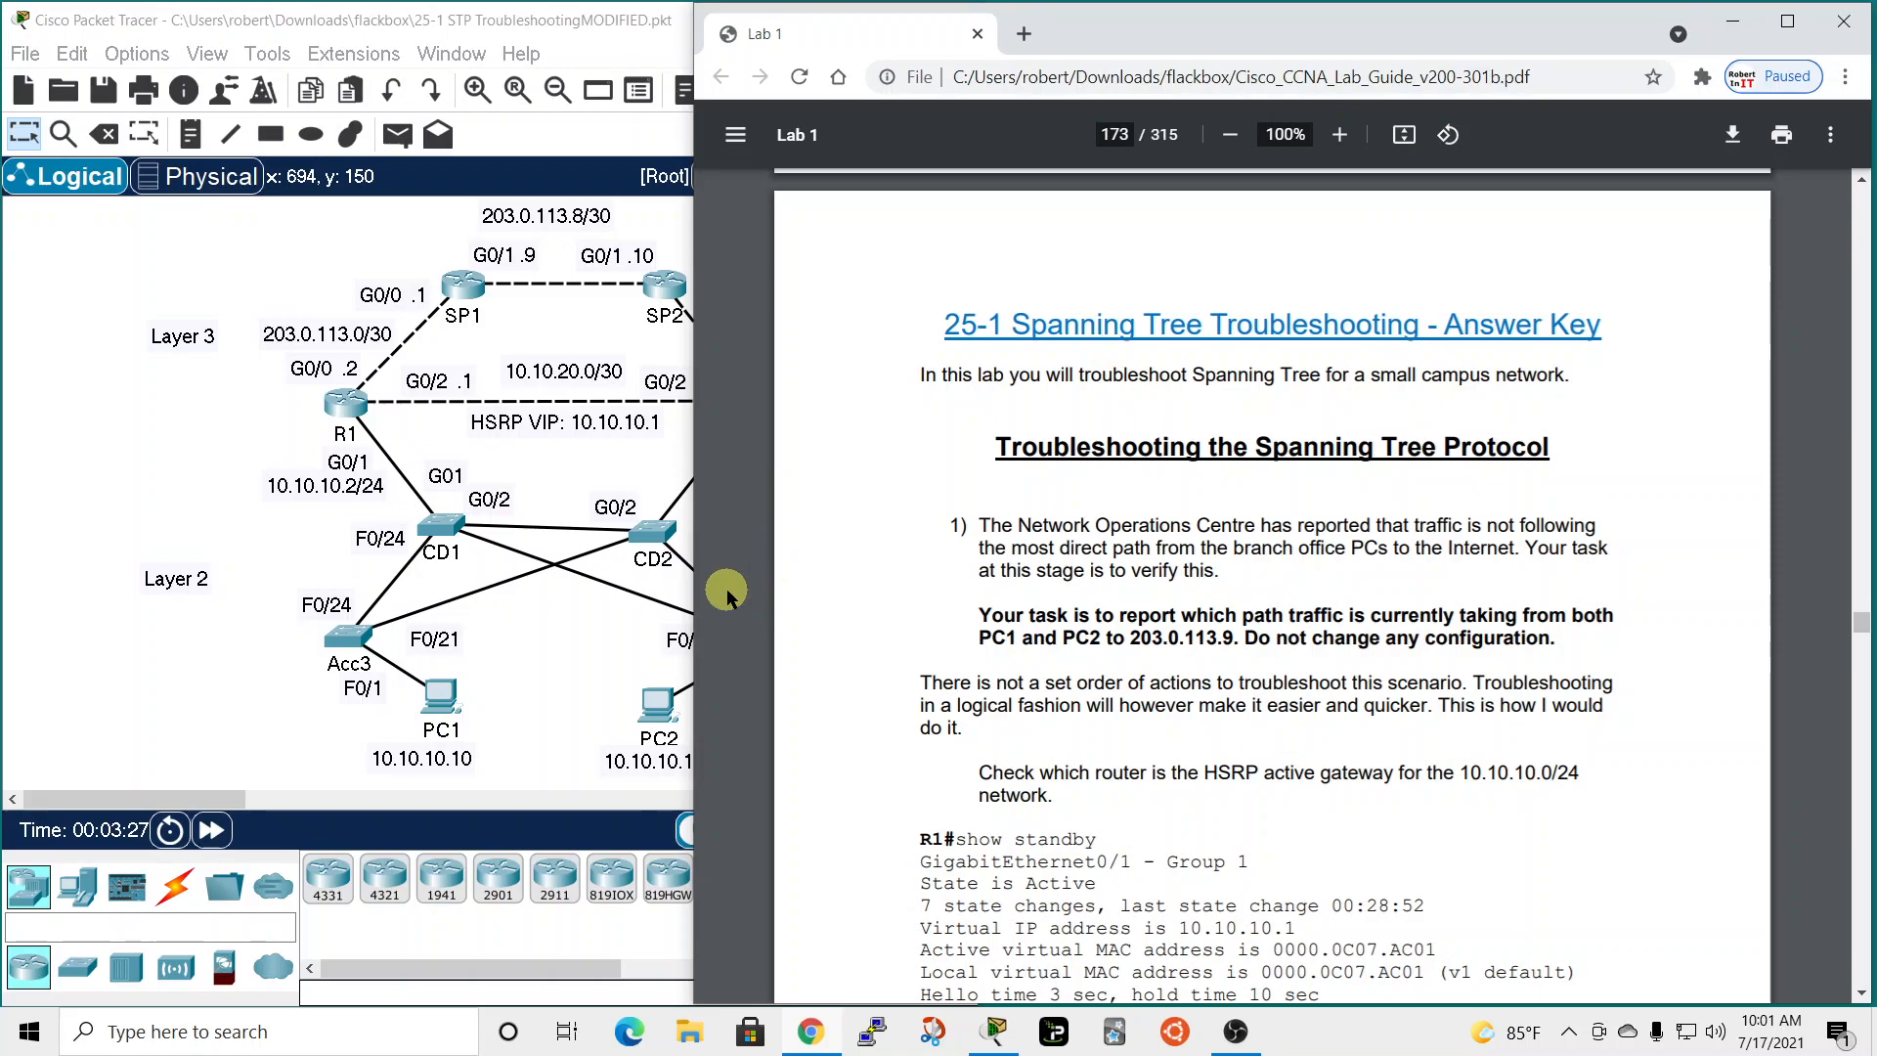
Narrow the lab guide window to uncover the whole network topology and show the answer key's R1 standby check.
left_click_drag(693, 623, 979, 616)
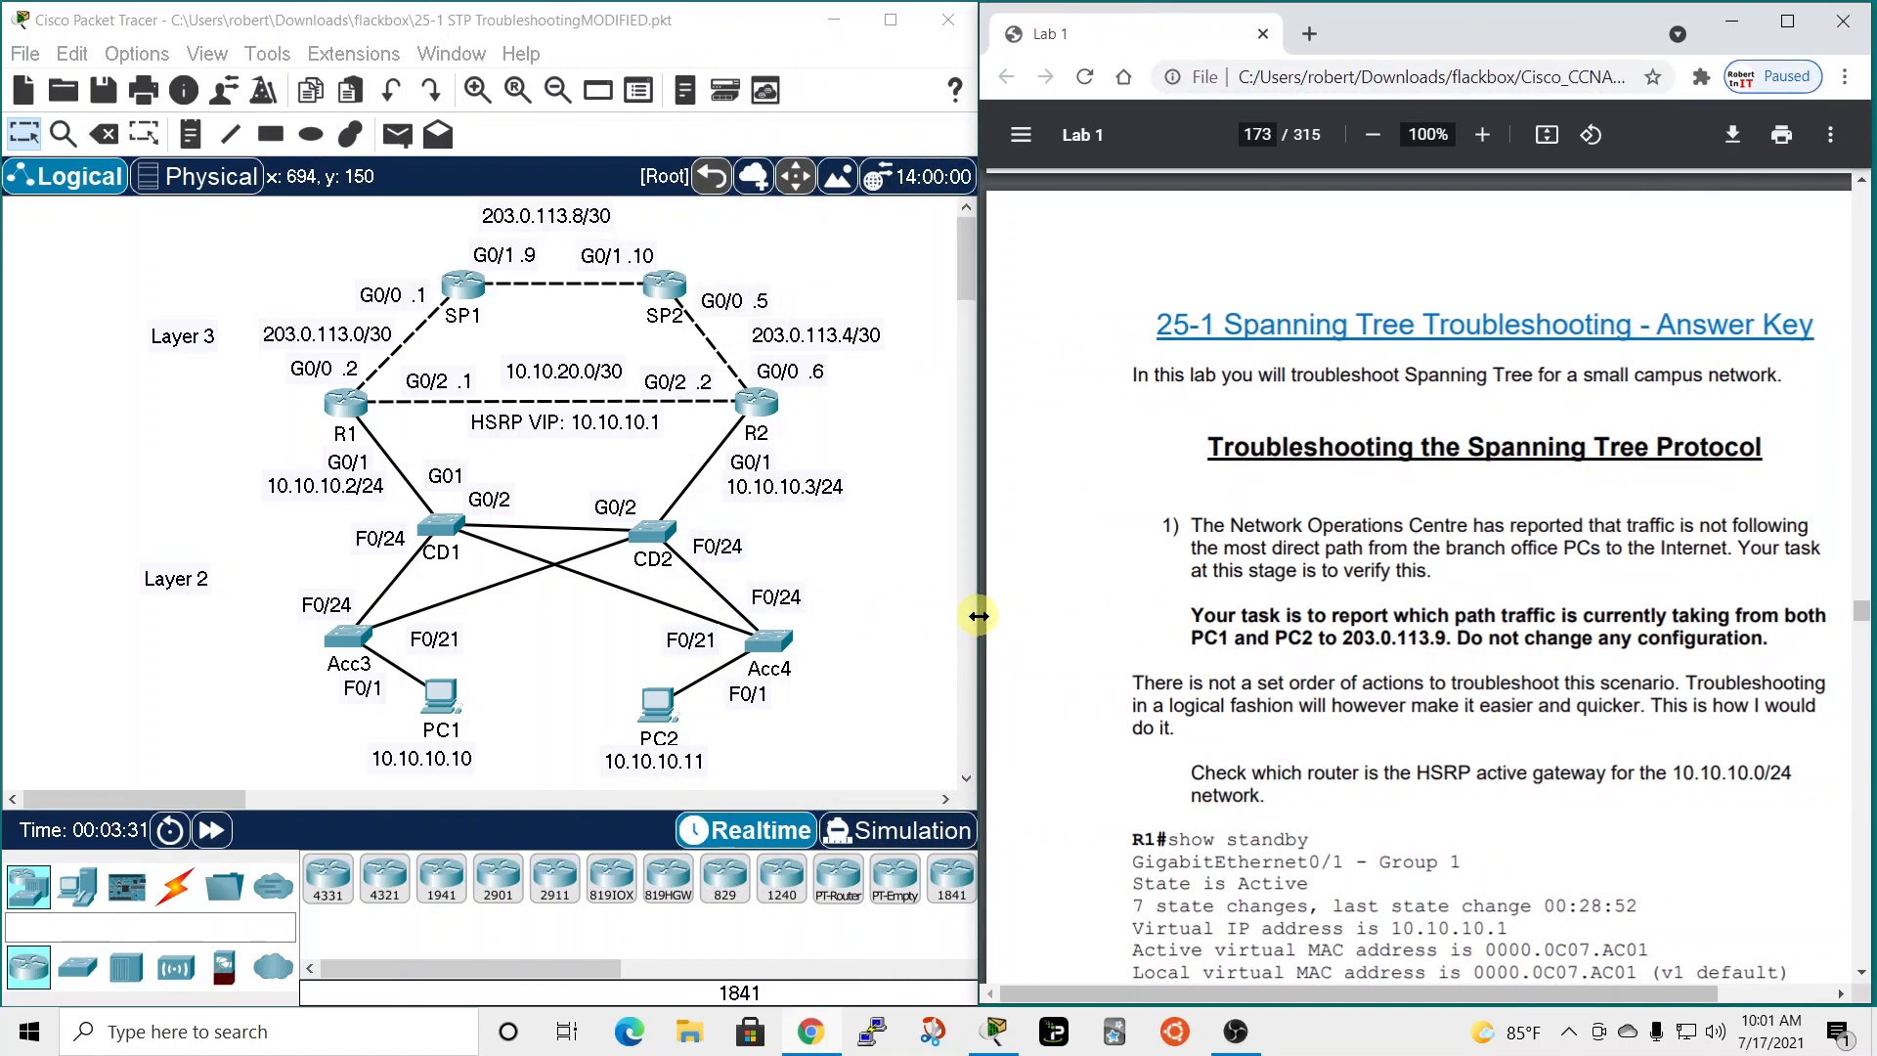
left_click_drag(1516, 997, 1595, 997)
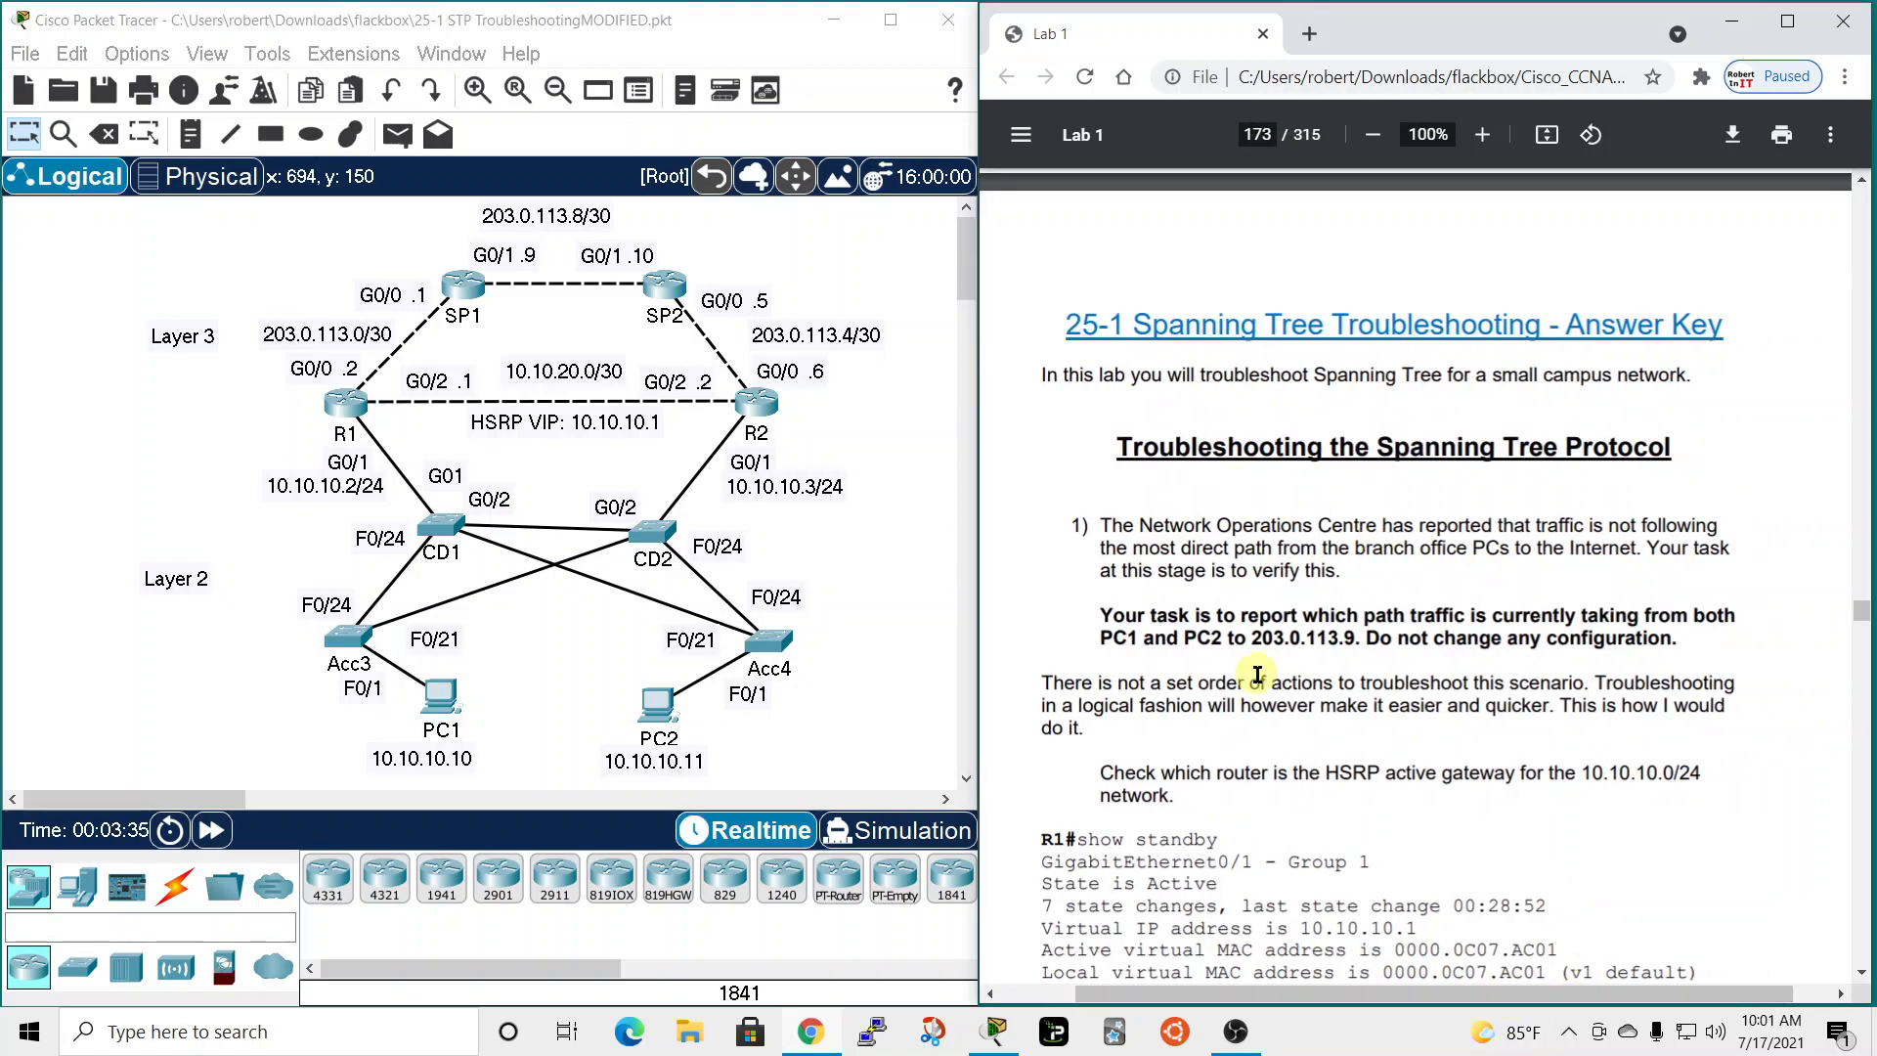
scroll(1293, 662, "down", 2)
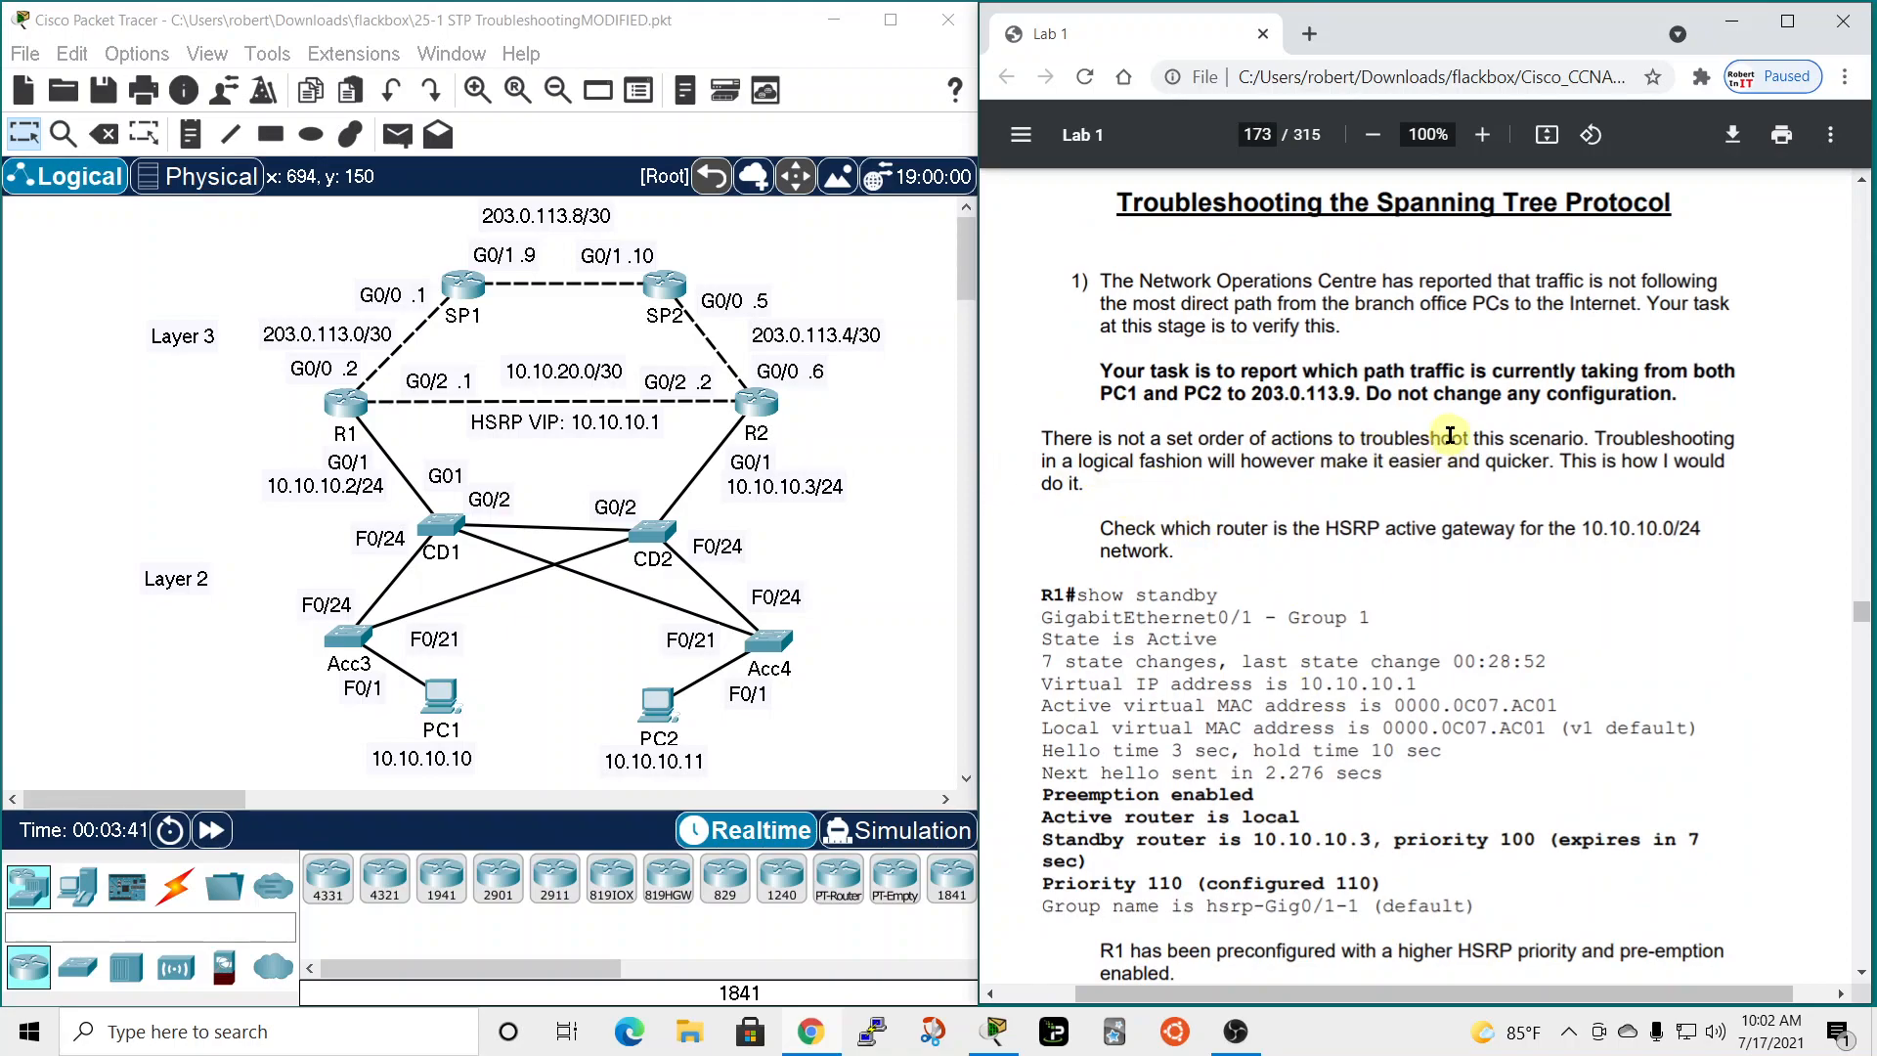
scroll(1153, 534, "down", 1)
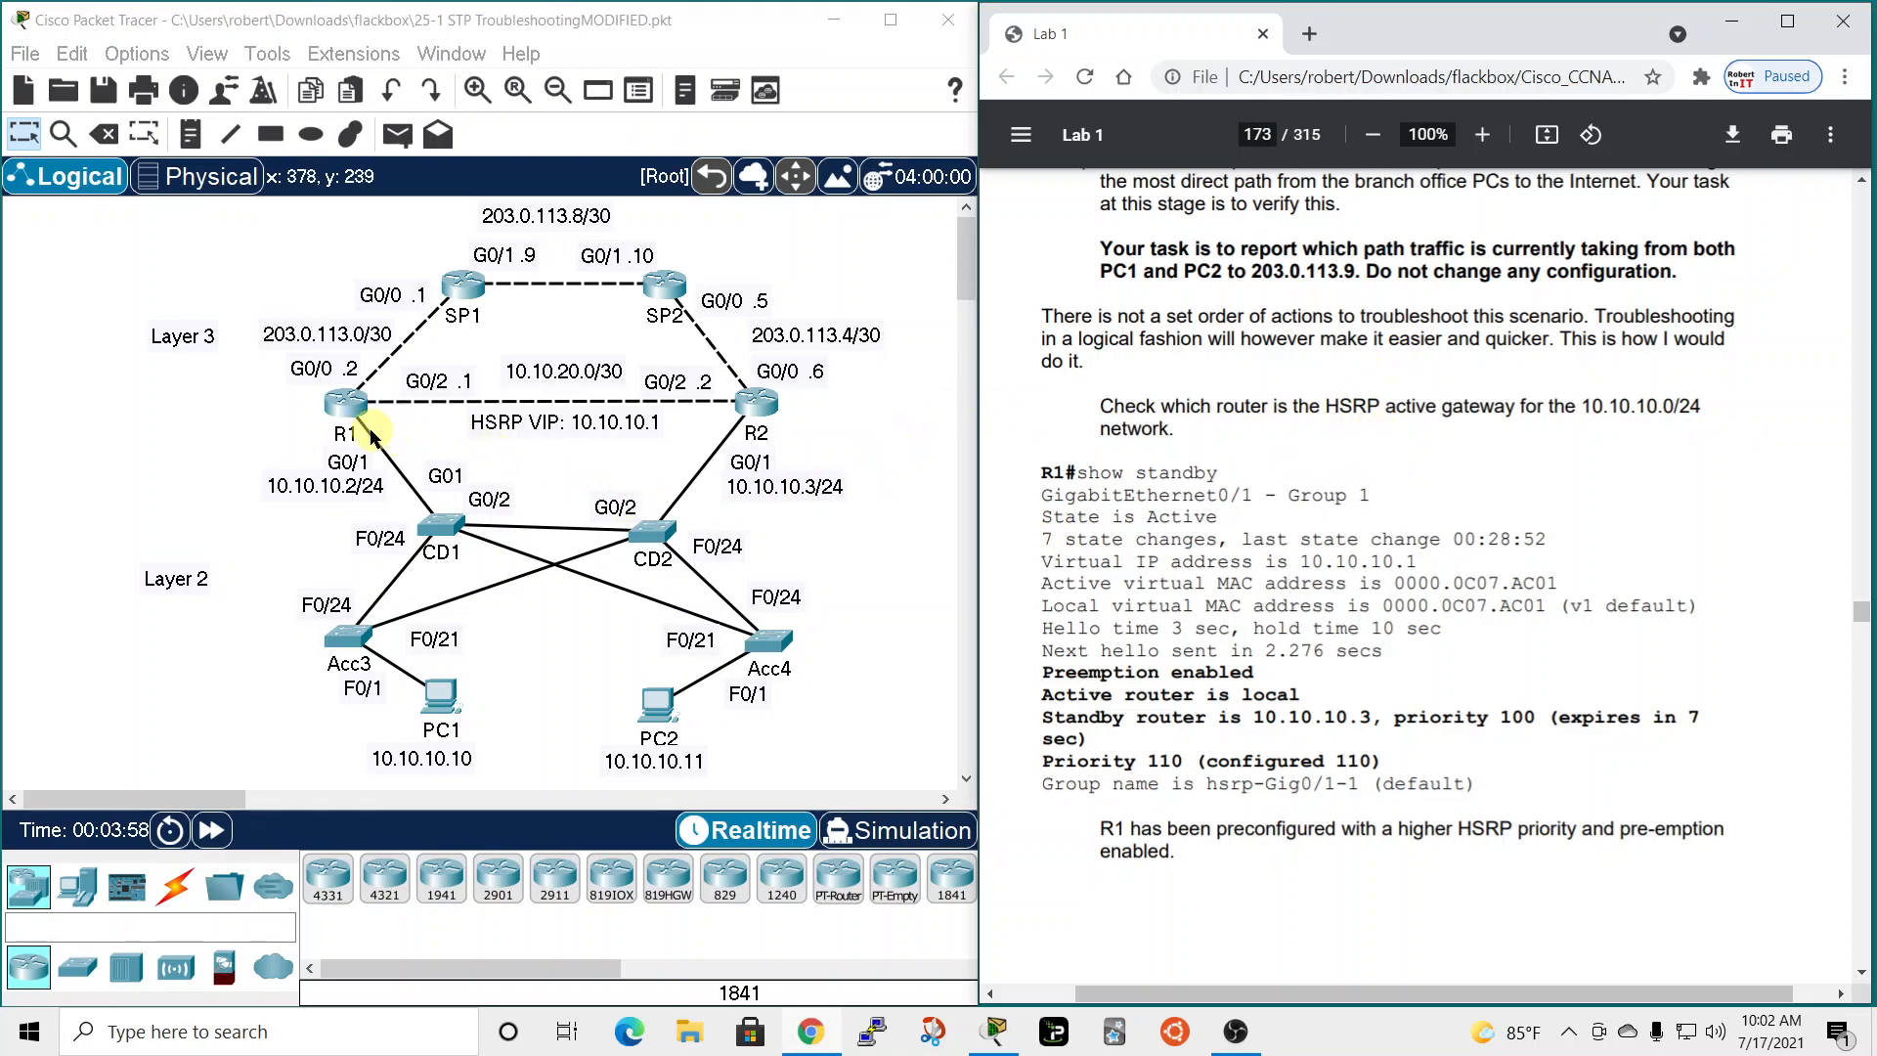
Open router R1's command line, enter privileged mode and display its HSRP status with "sho stand".
left_click(347, 398)
left_click_drag(830, 144, 268, 0)
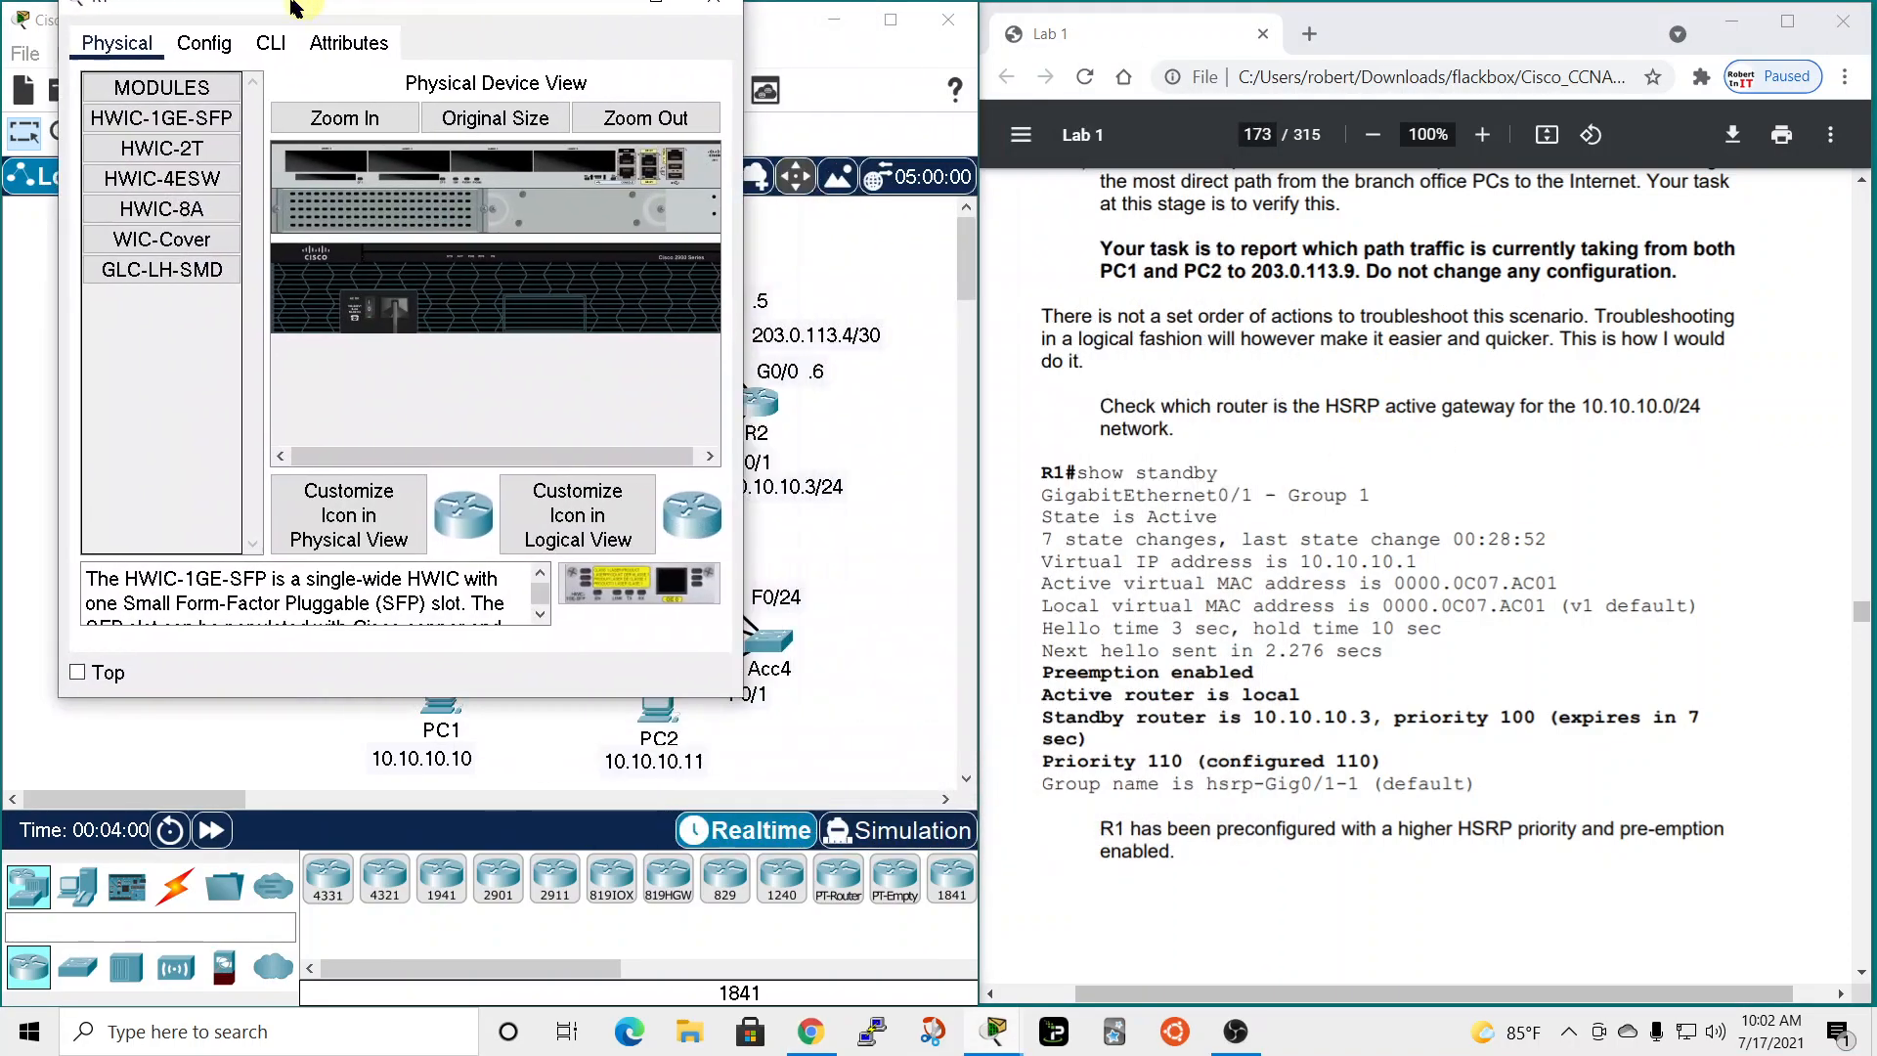
left_click(237, 53)
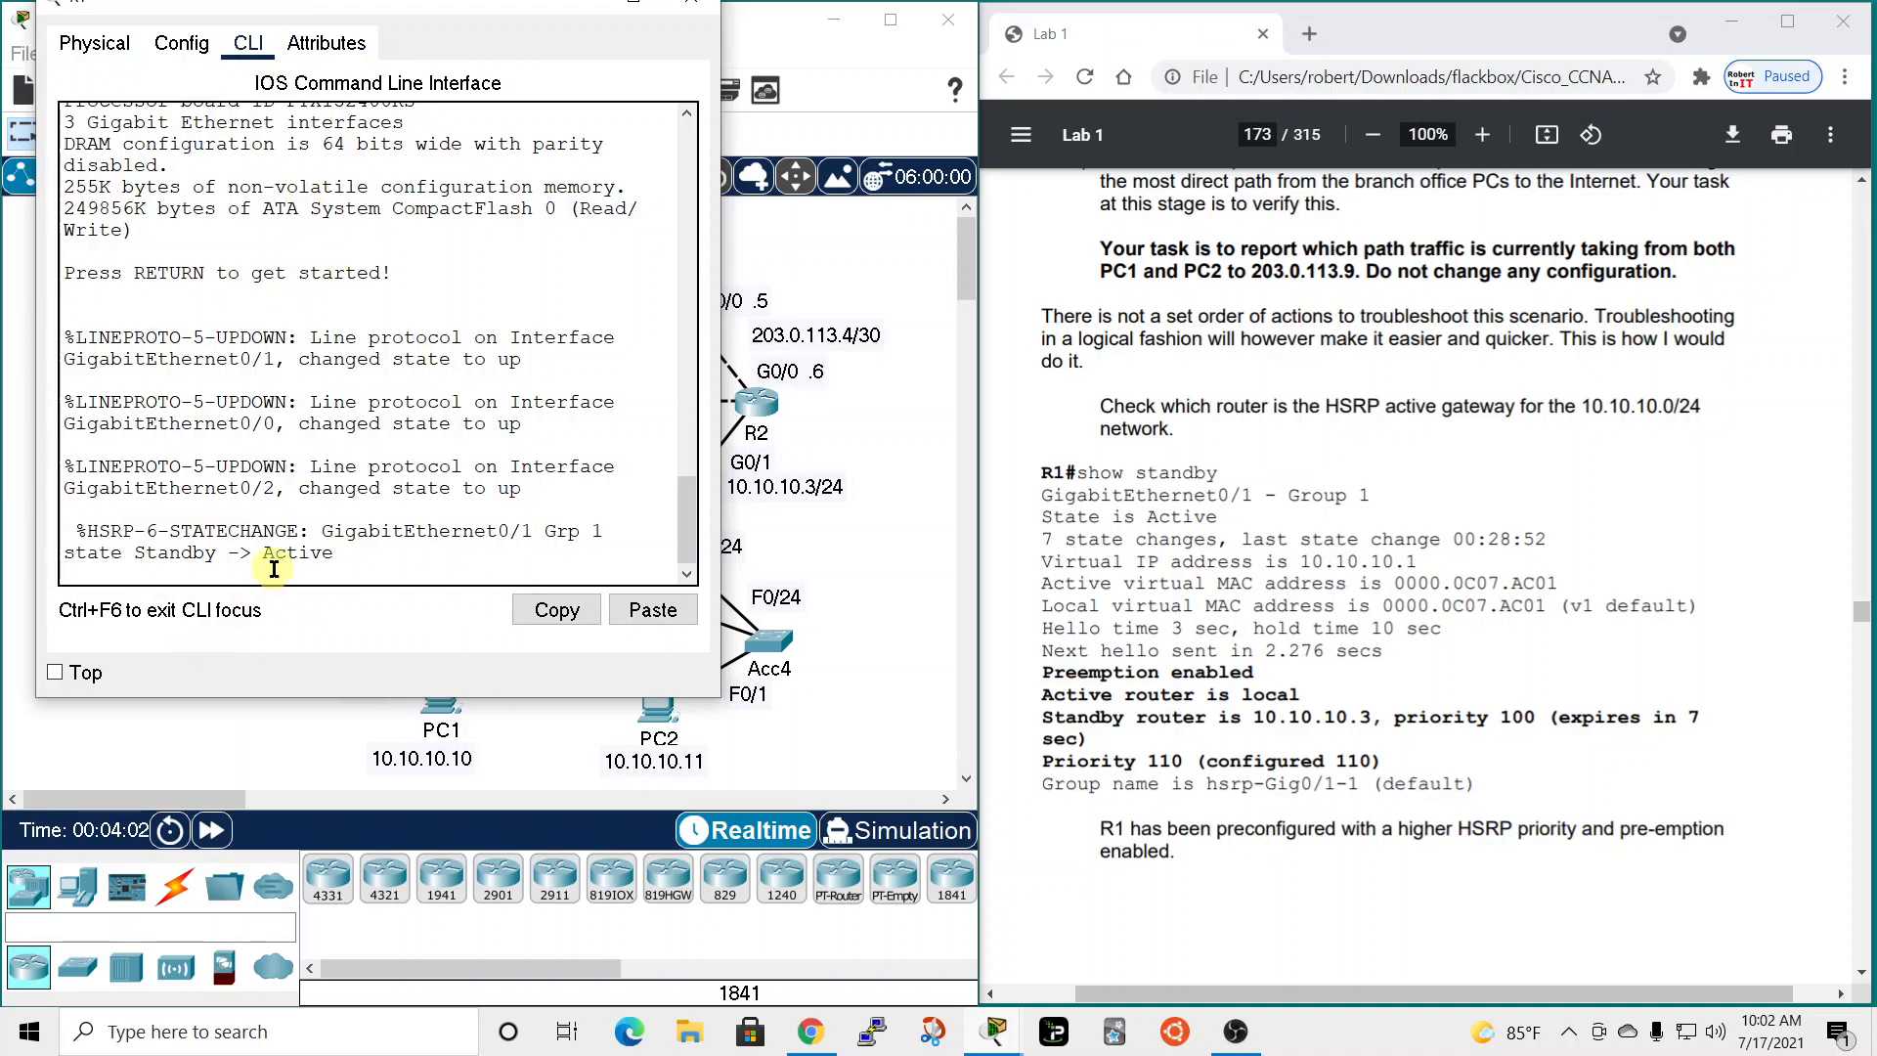
key("Return")
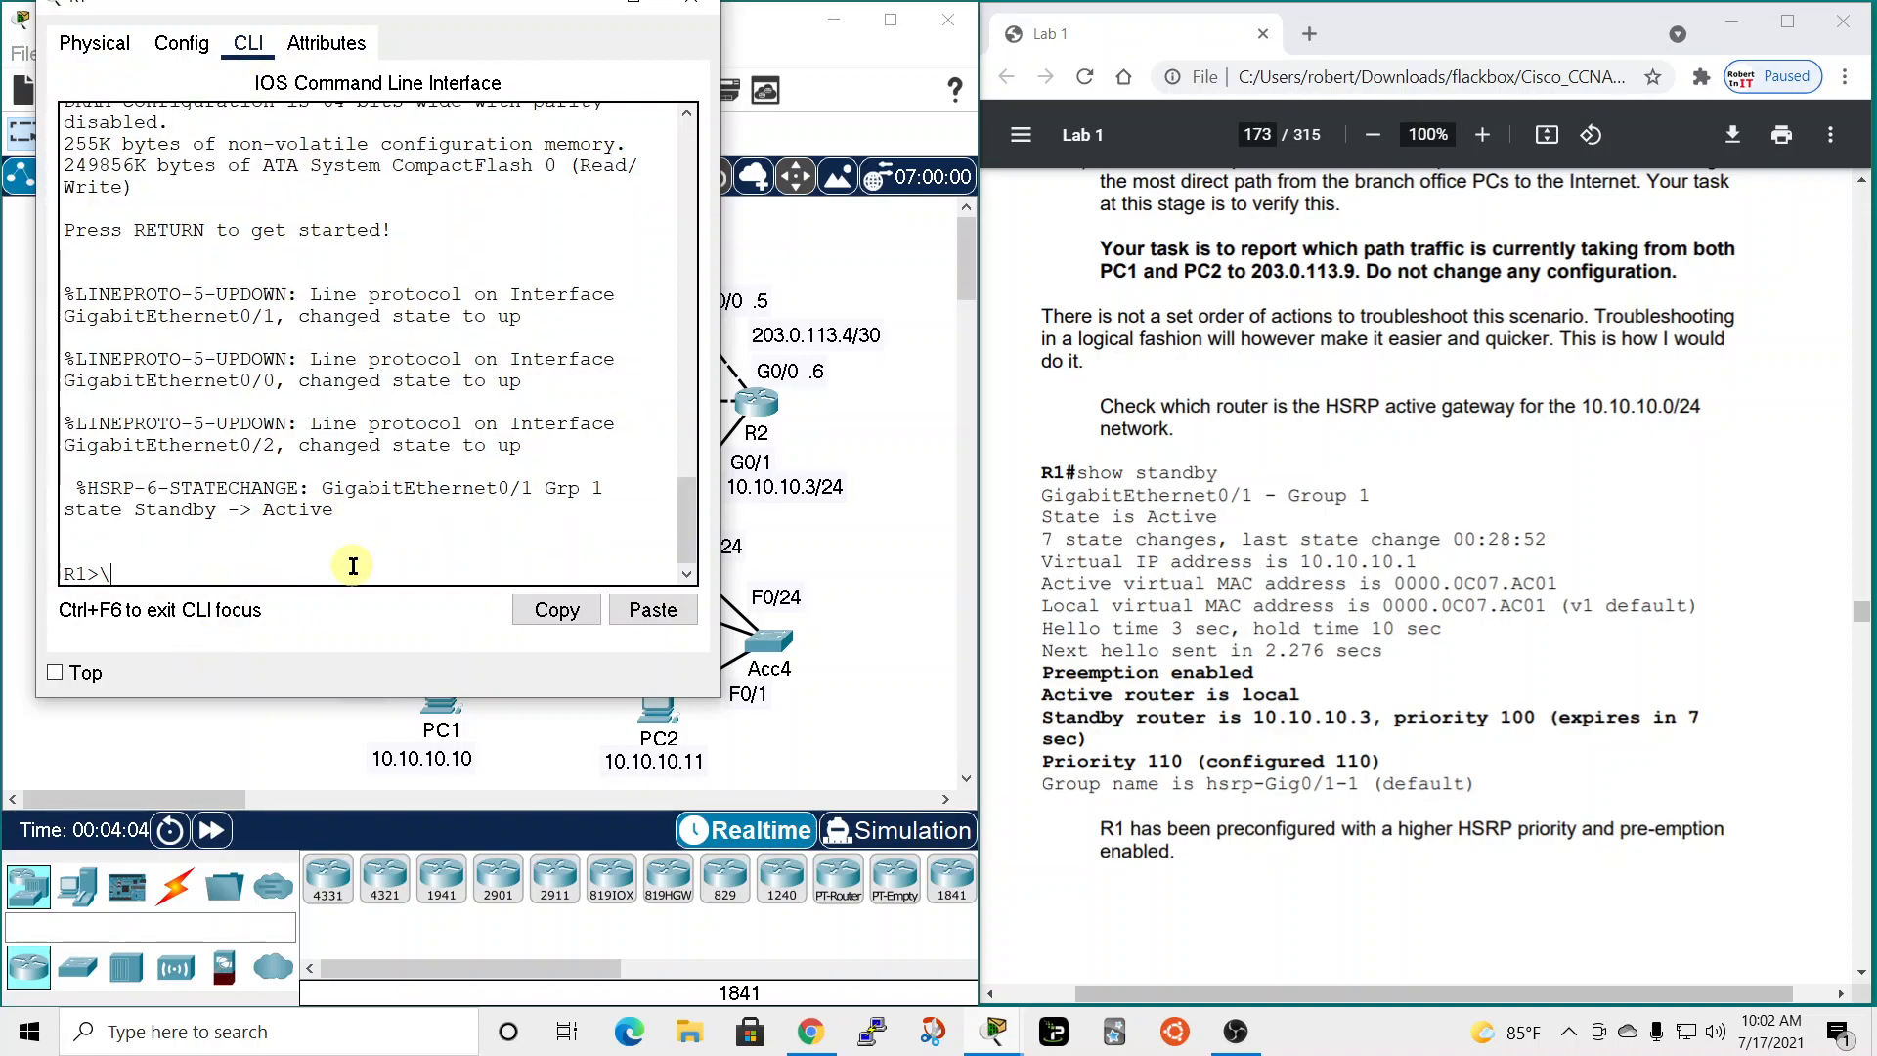
type("en")
key("Return")
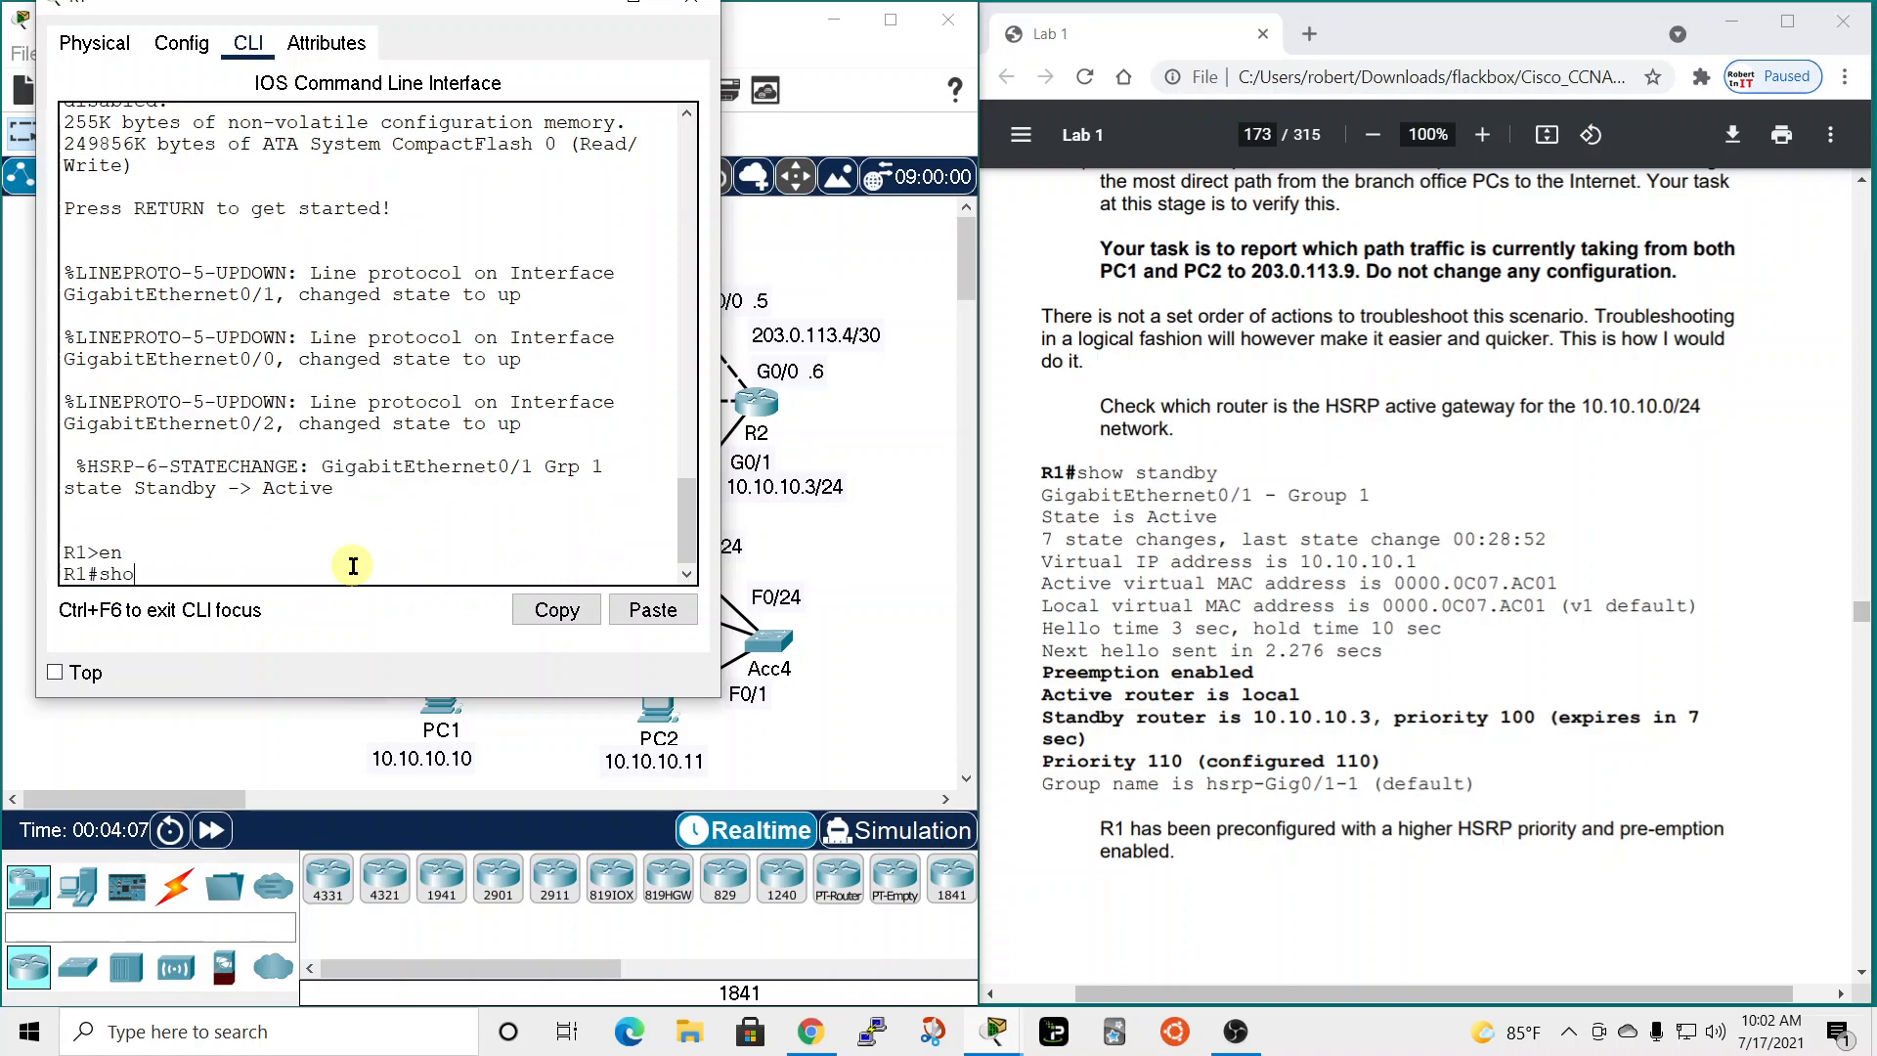
type("sho")
key("Tab")
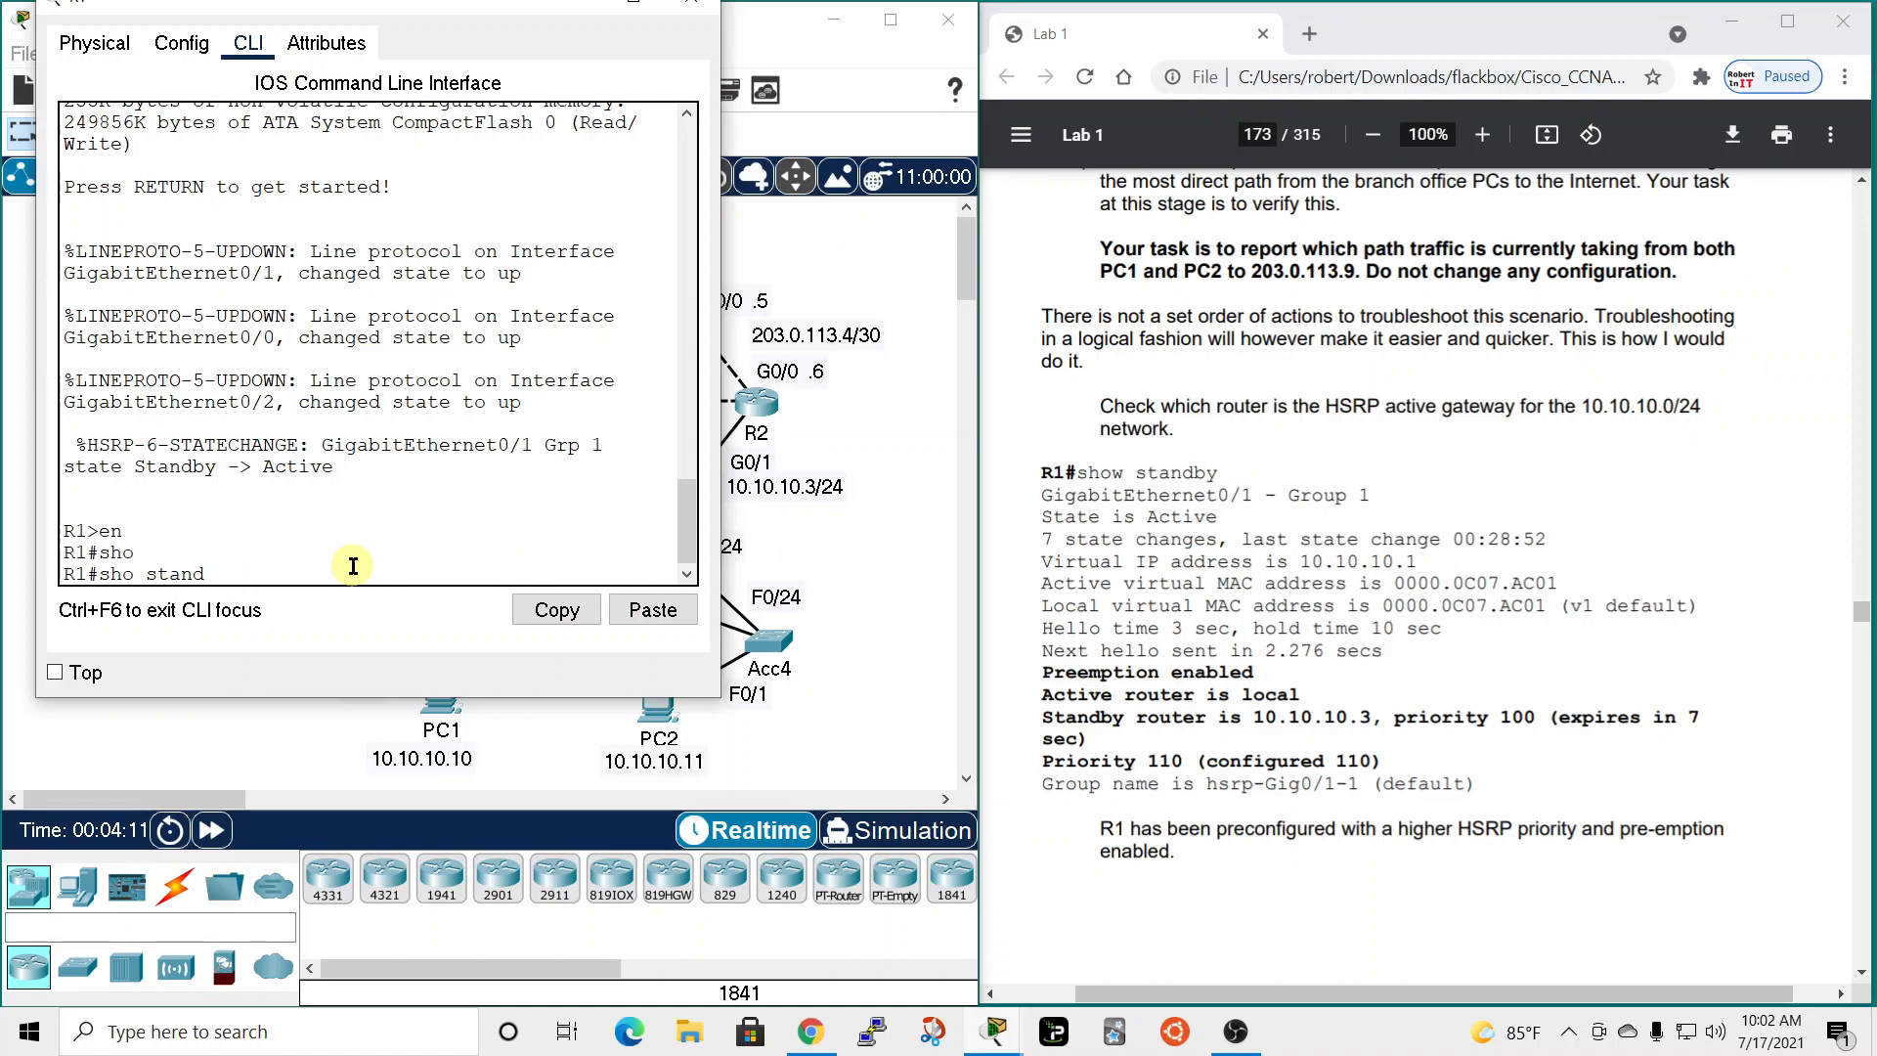
key("Return")
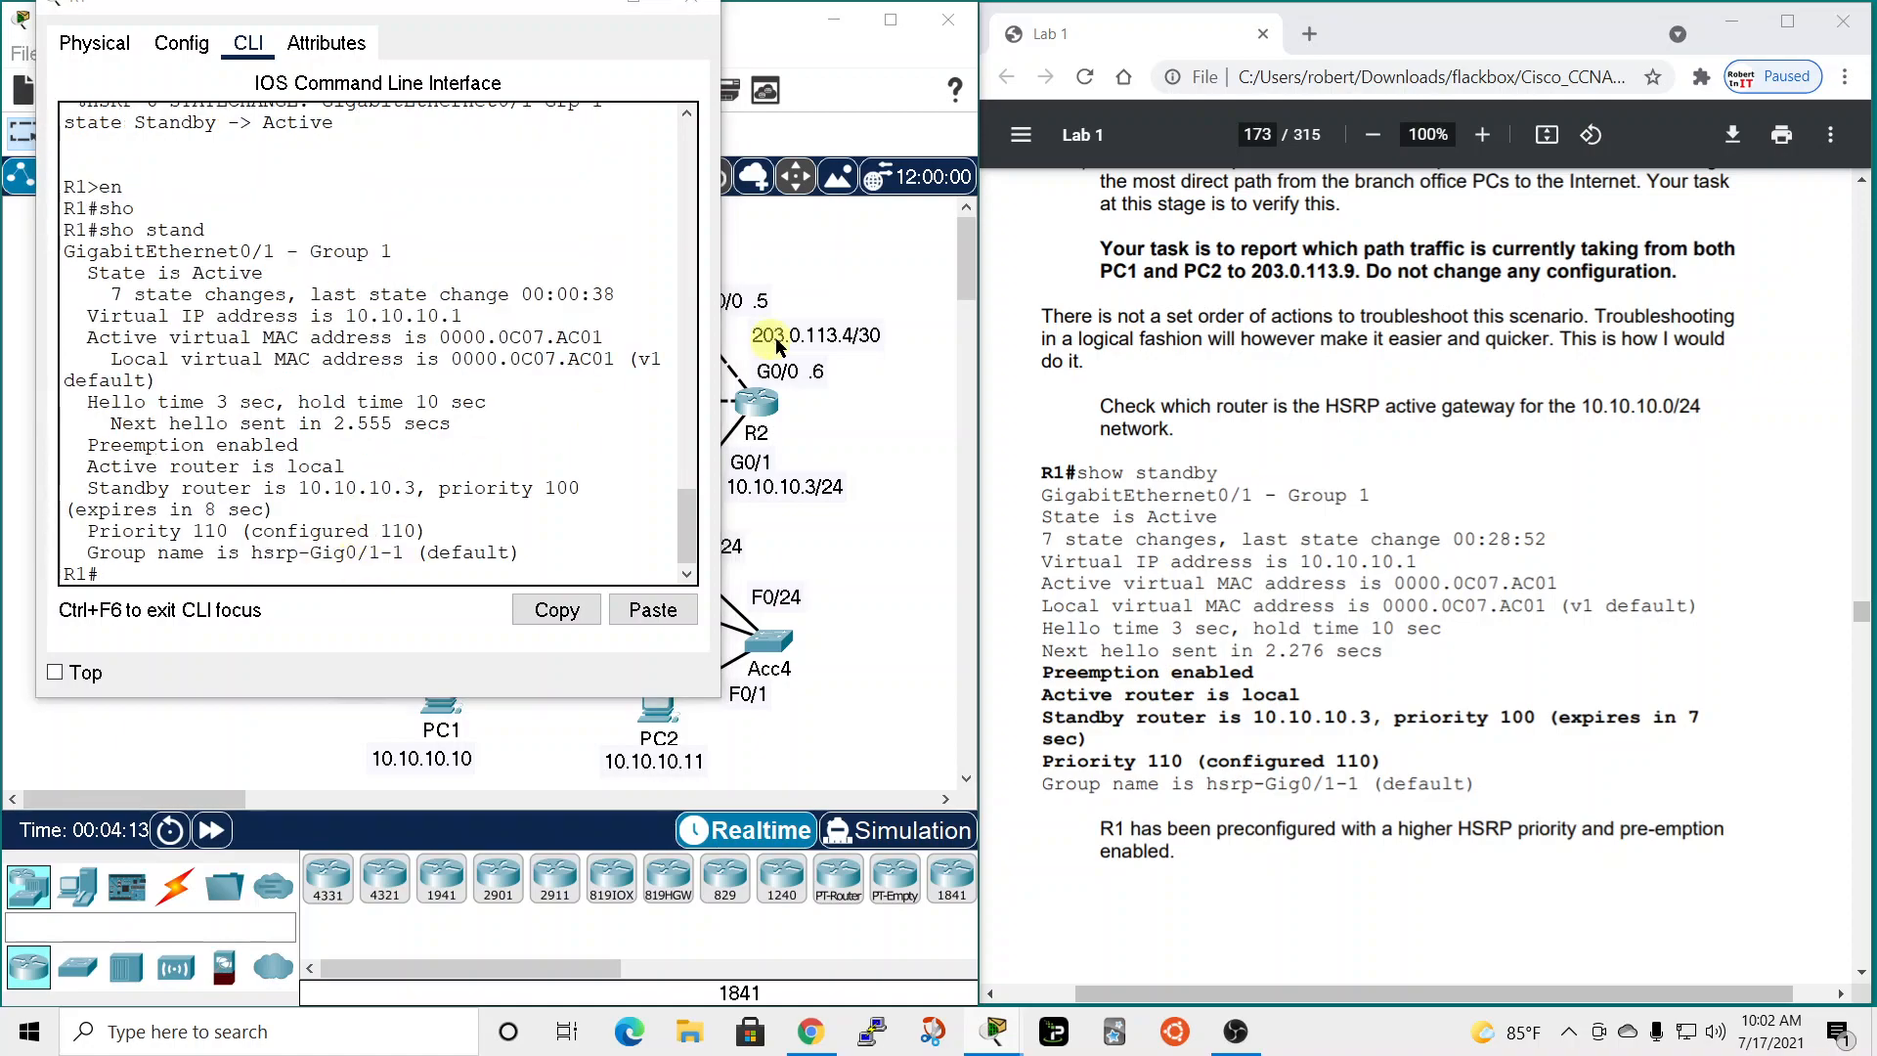
Widen the R1 window and examine the active router, priority and preemption lines of the HSRP output against the topology and guide.
left_click_drag(531, 22, 708, 138)
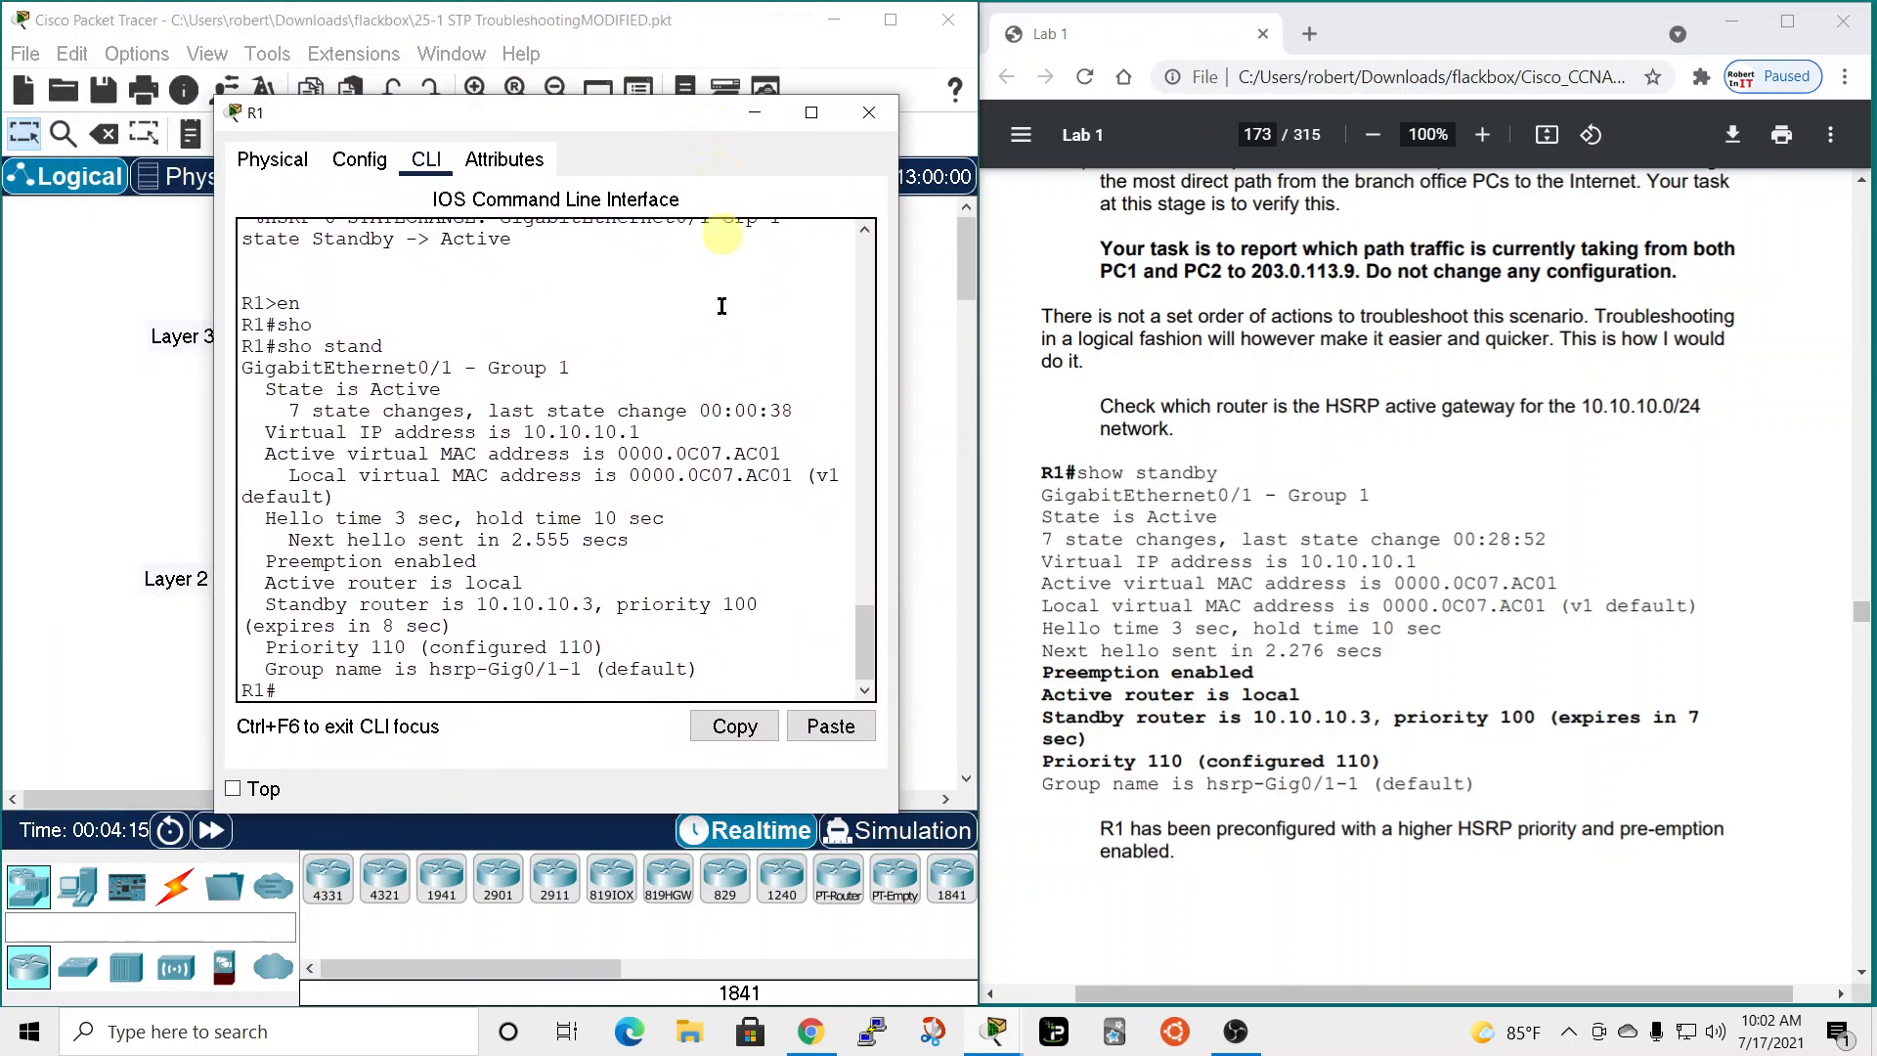
left_click_drag(900, 566, 998, 585)
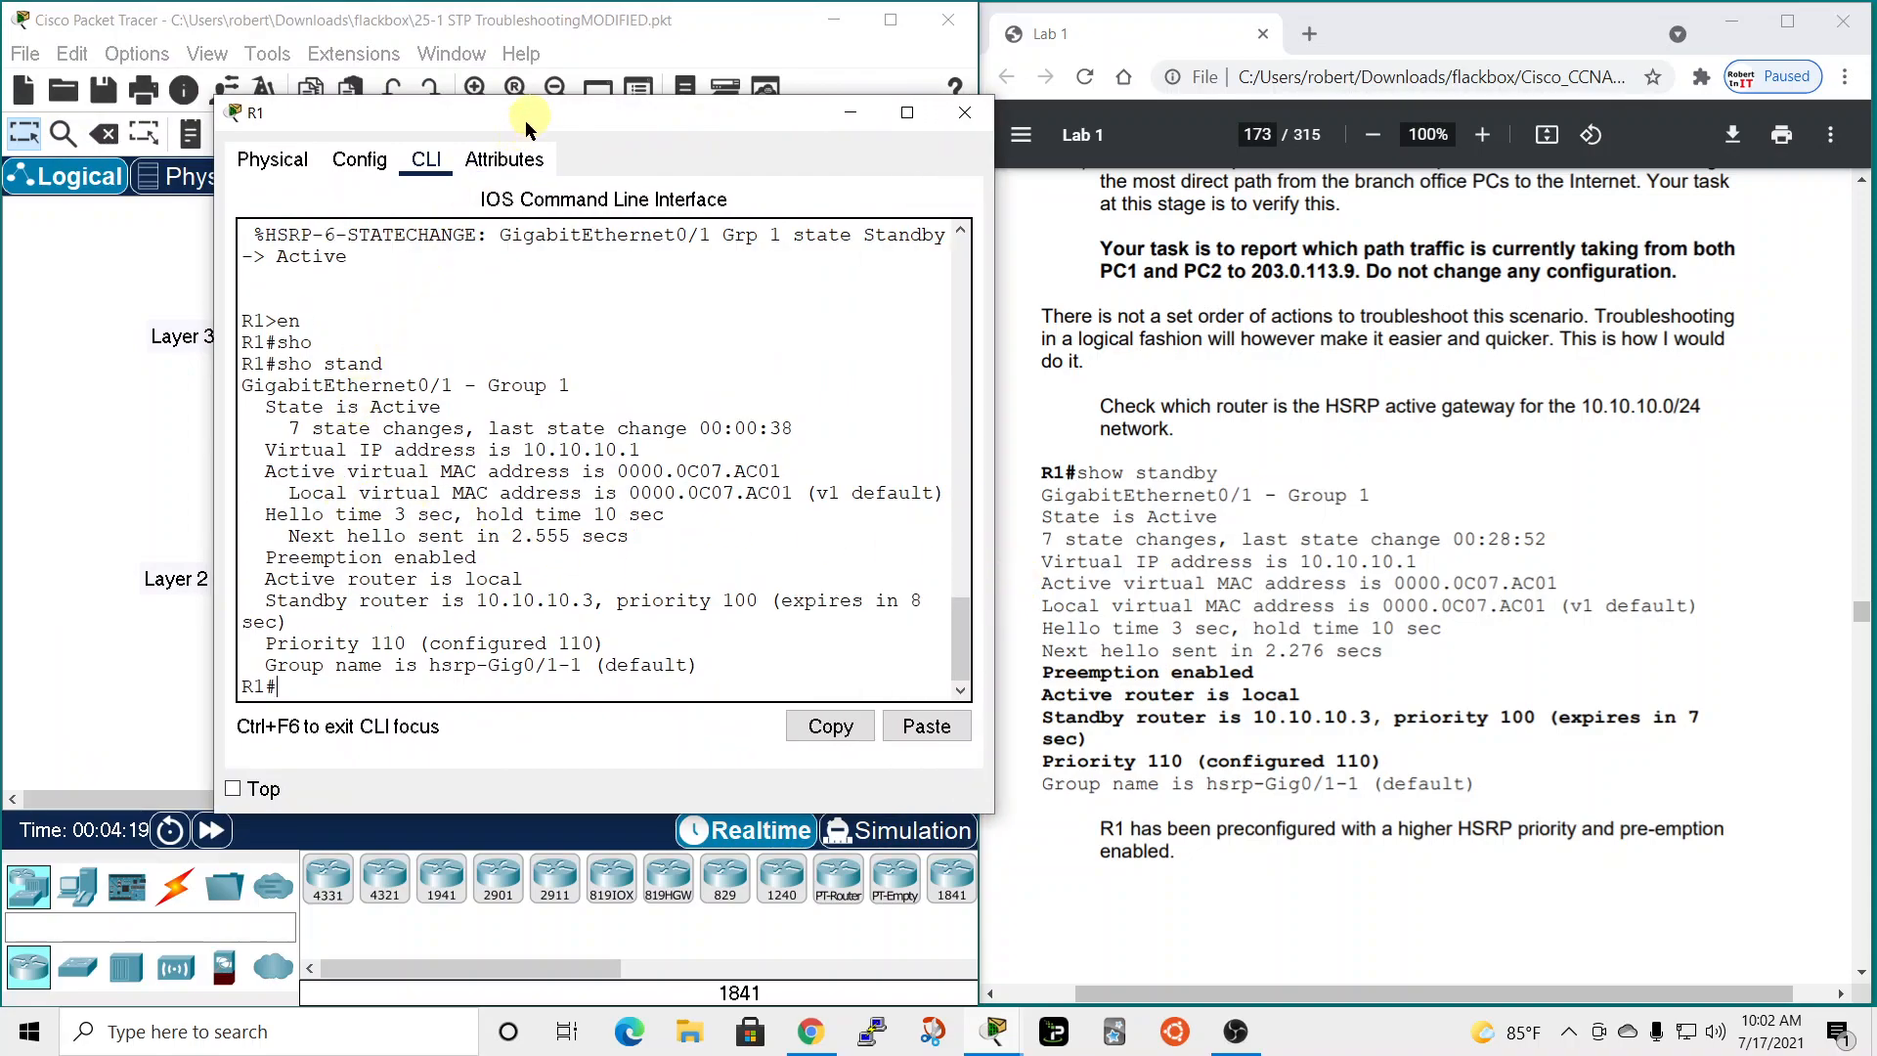
left_click_drag(264, 574, 479, 557)
left_click_drag(694, 114, 994, 38)
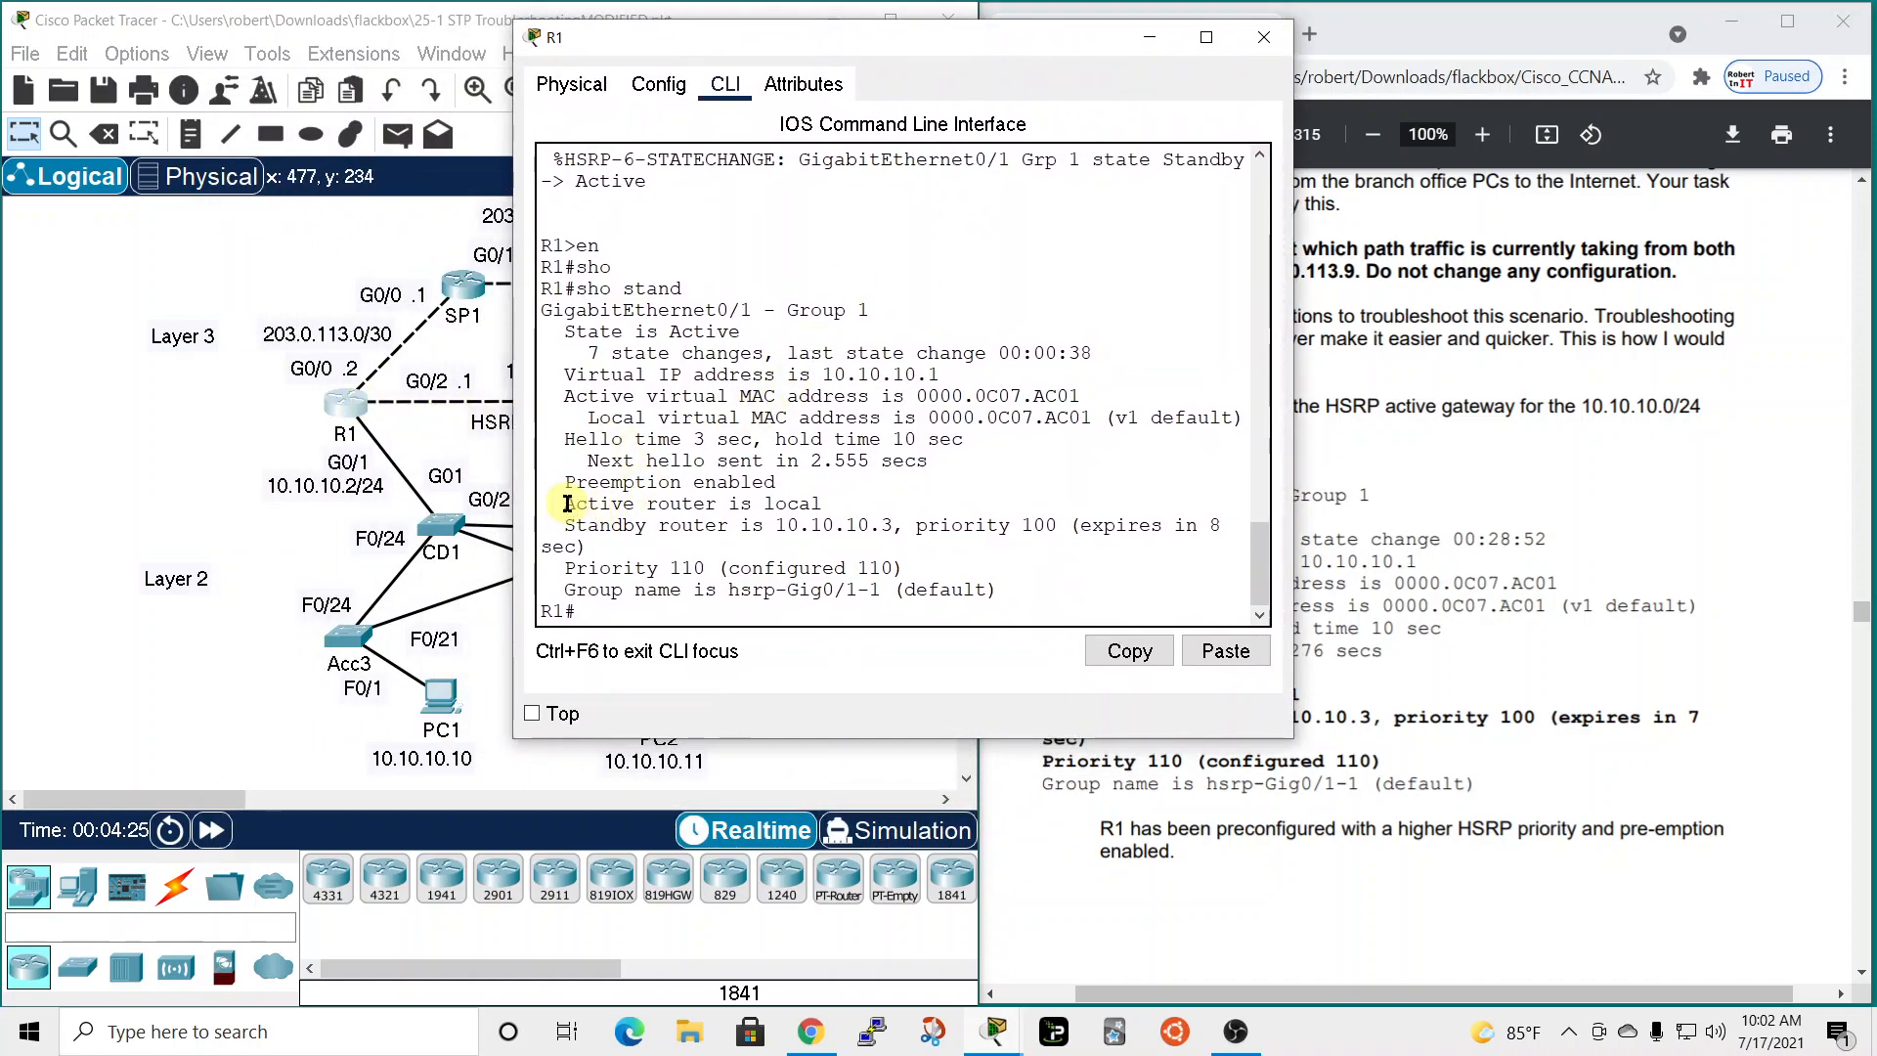
left_click_drag(567, 503, 819, 499)
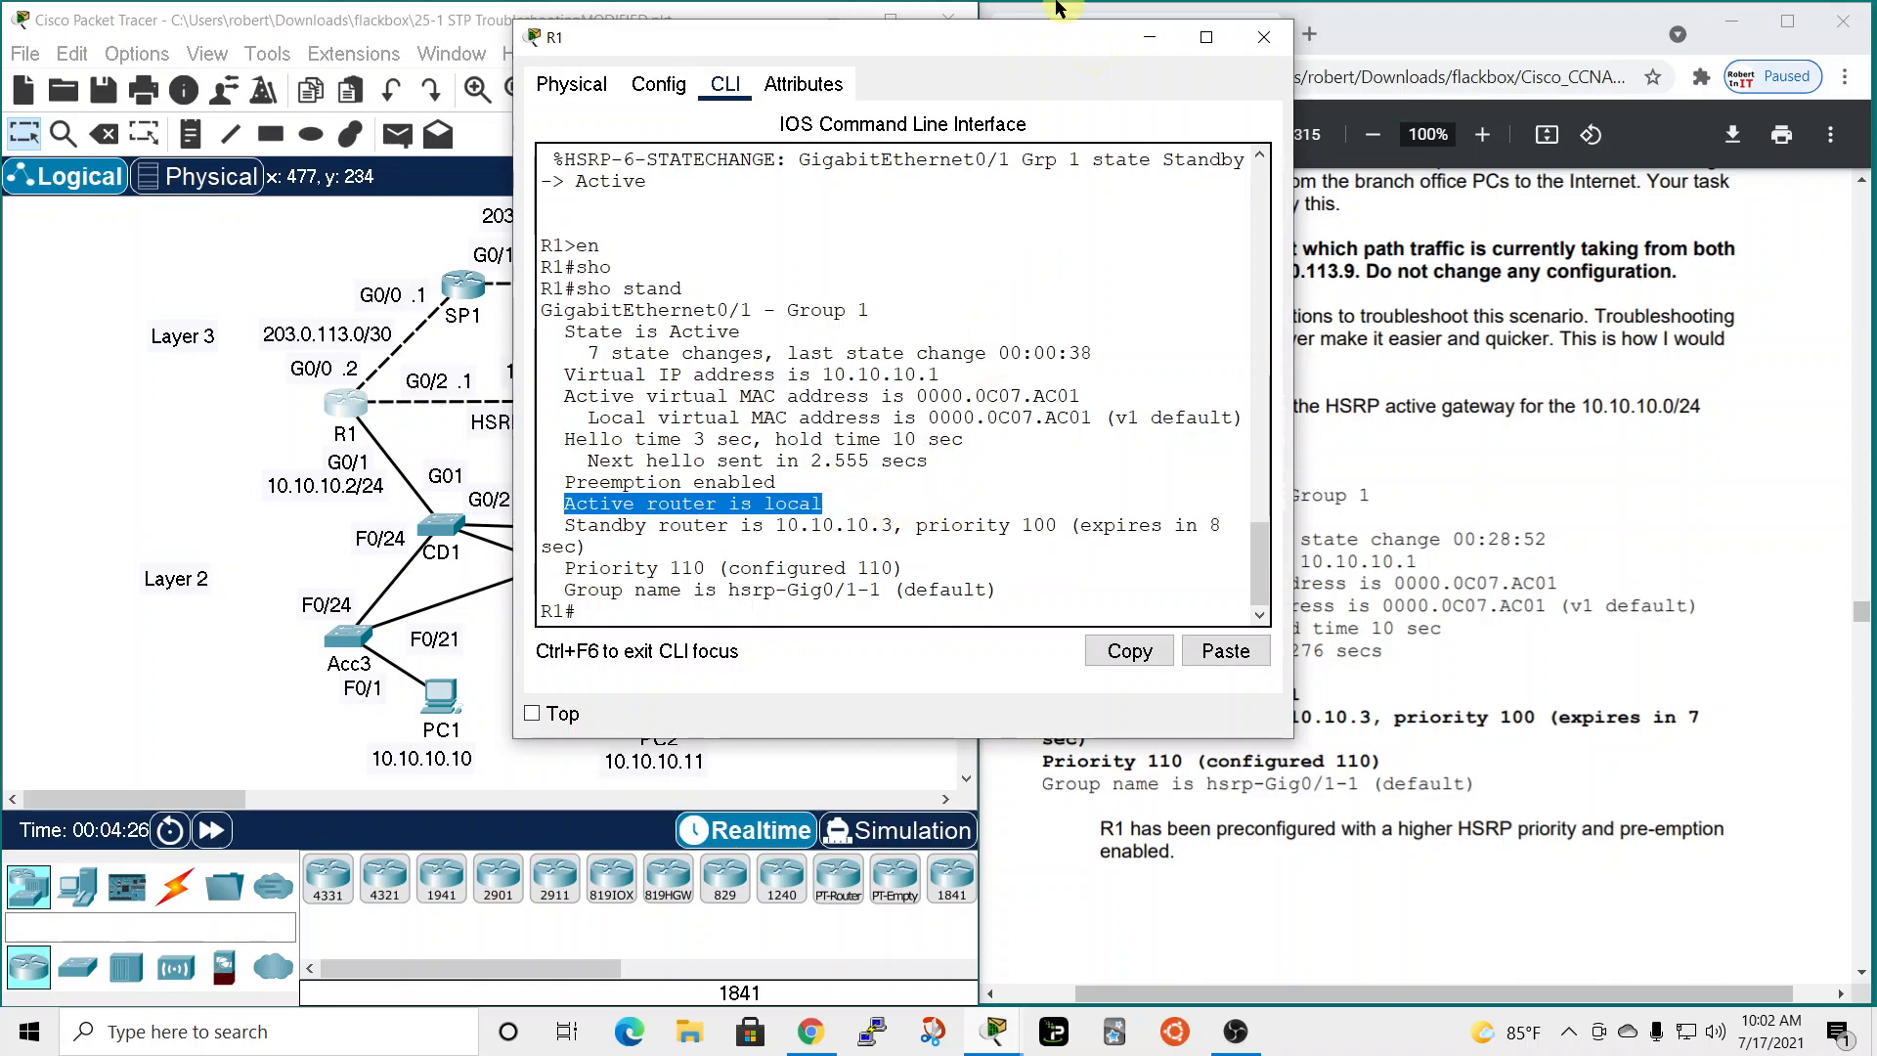
left_click_drag(1041, 47, 1377, 70)
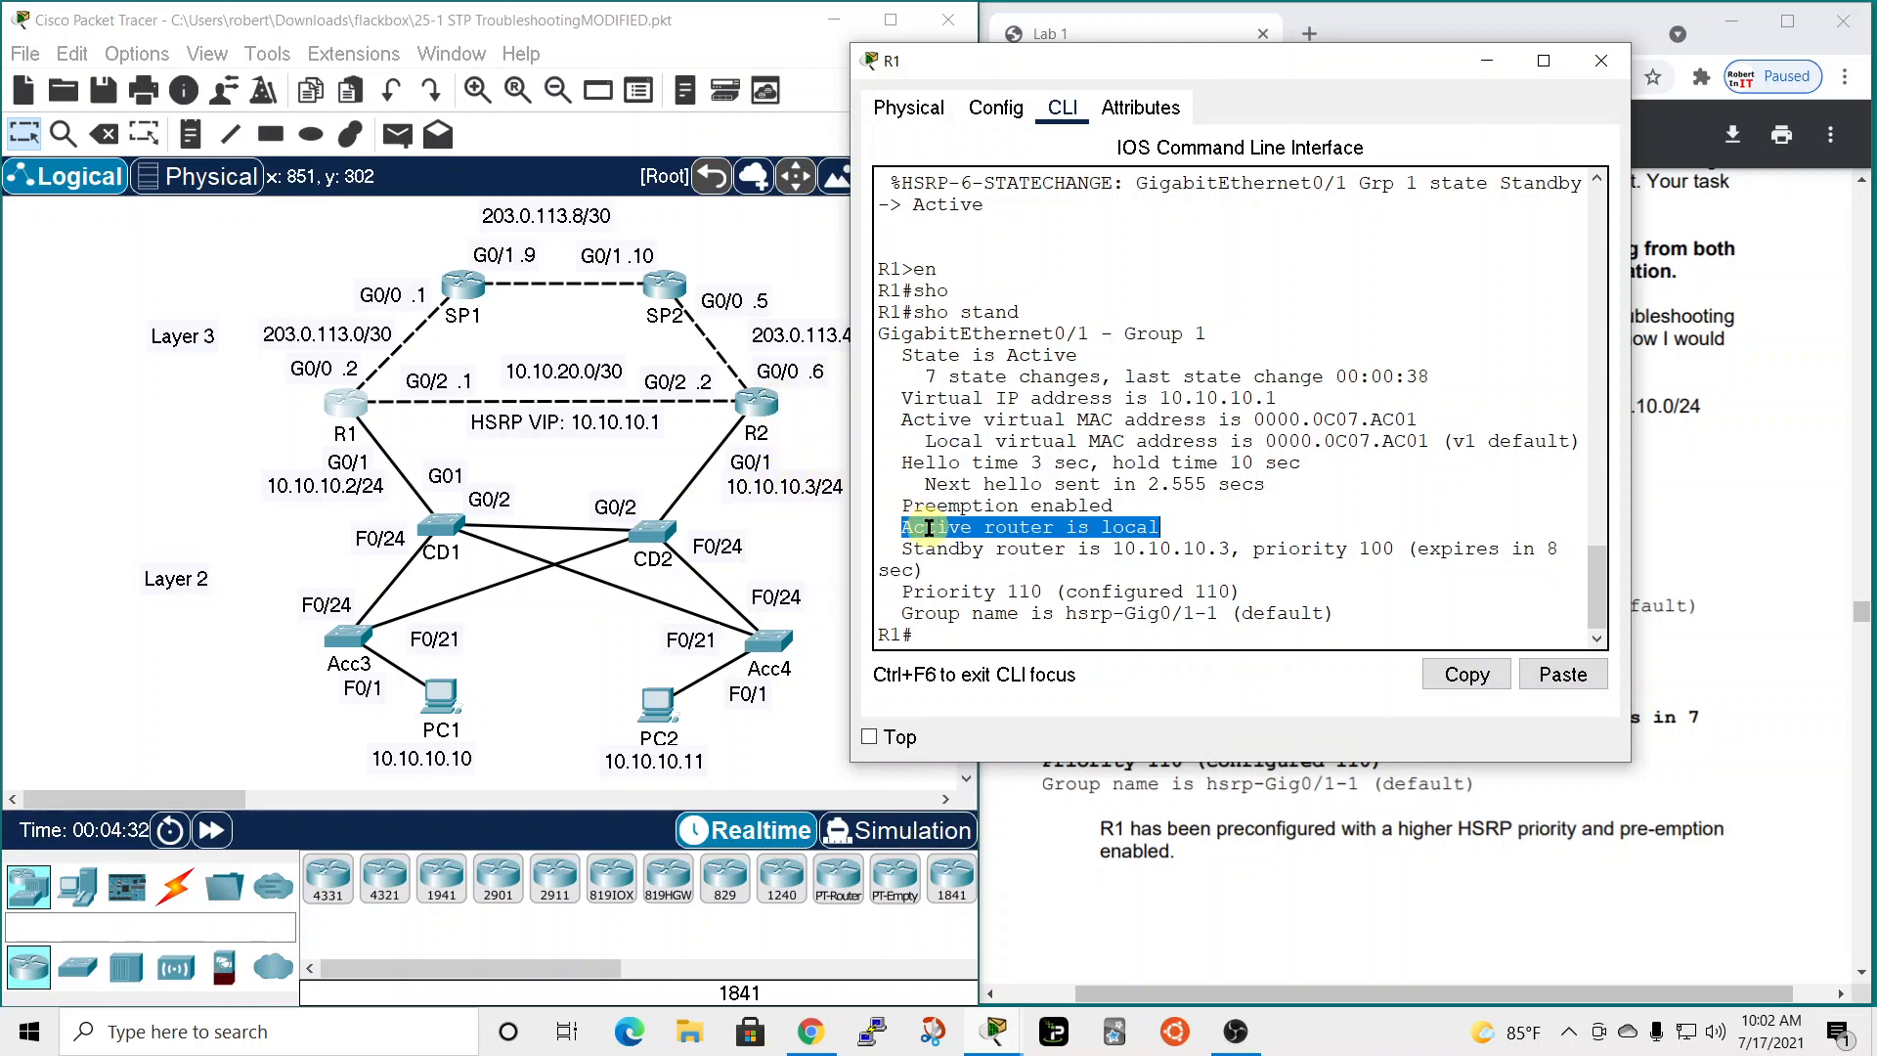
double_click(1010, 595)
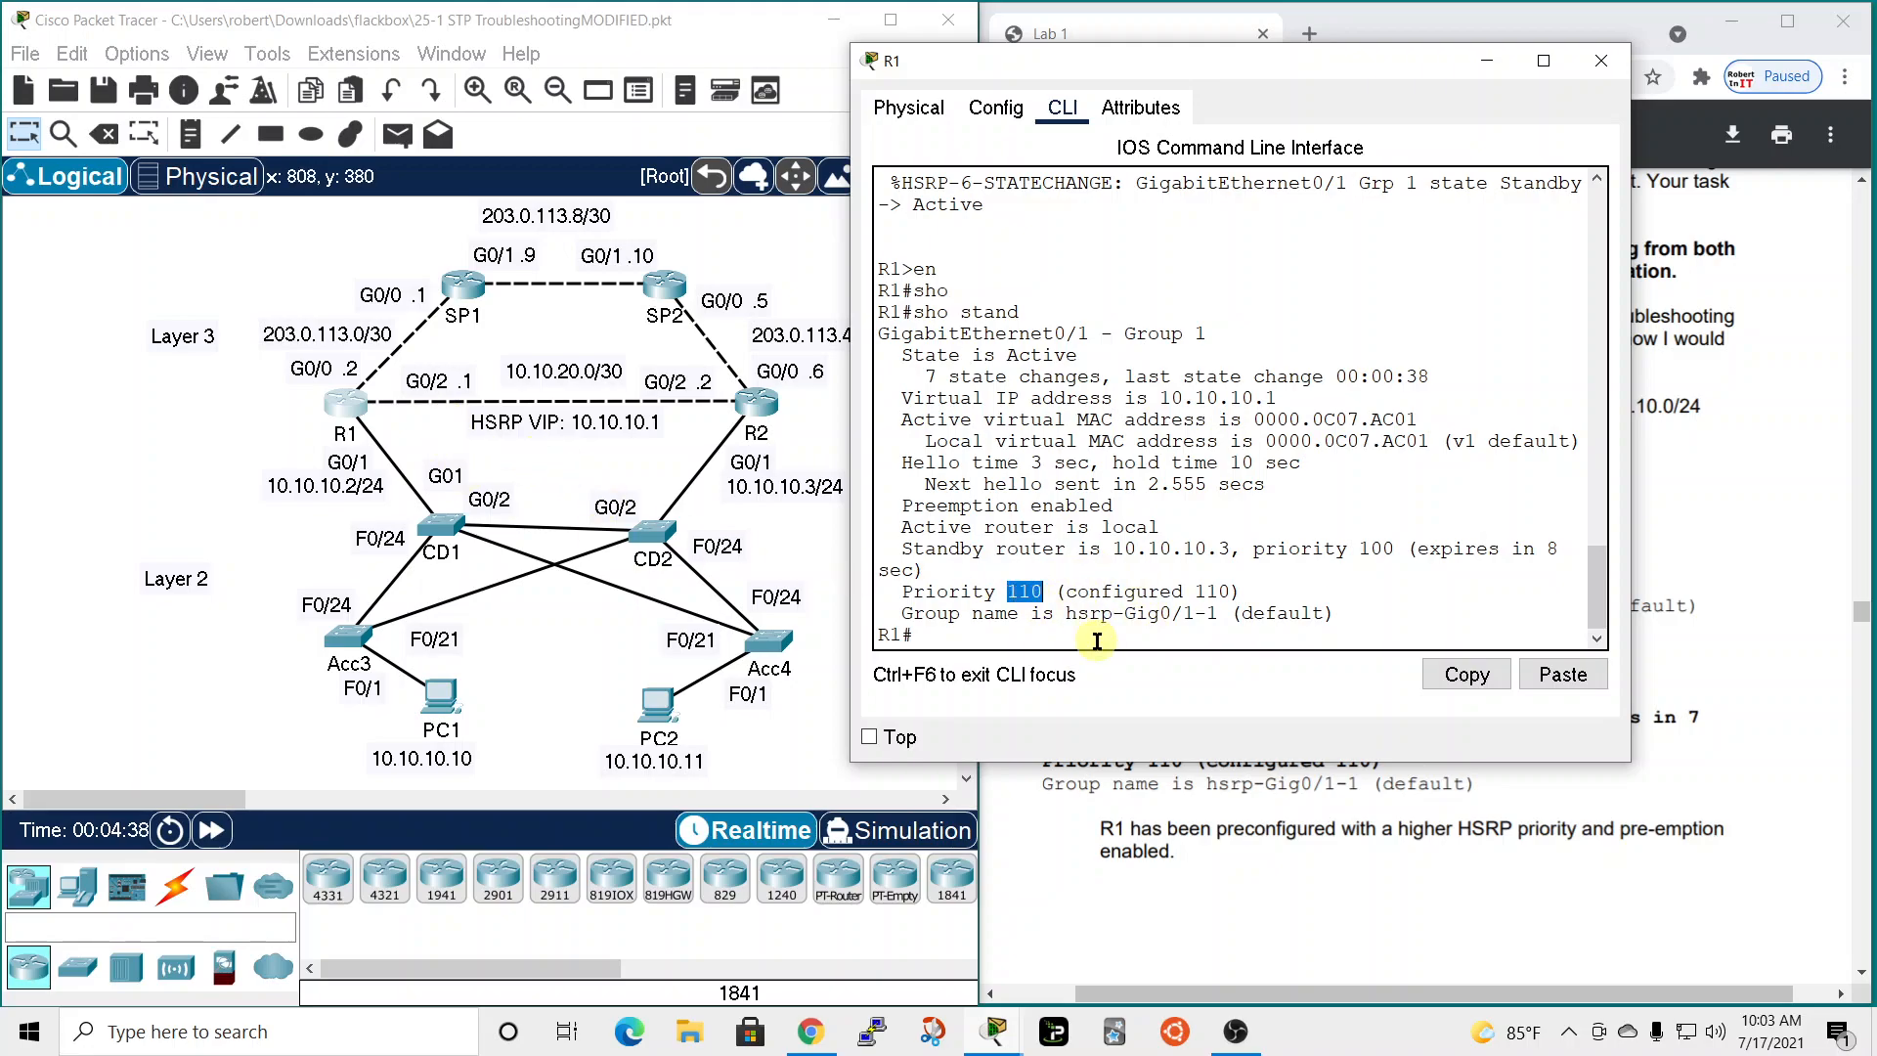
left_click_drag(1347, 67, 585, 27)
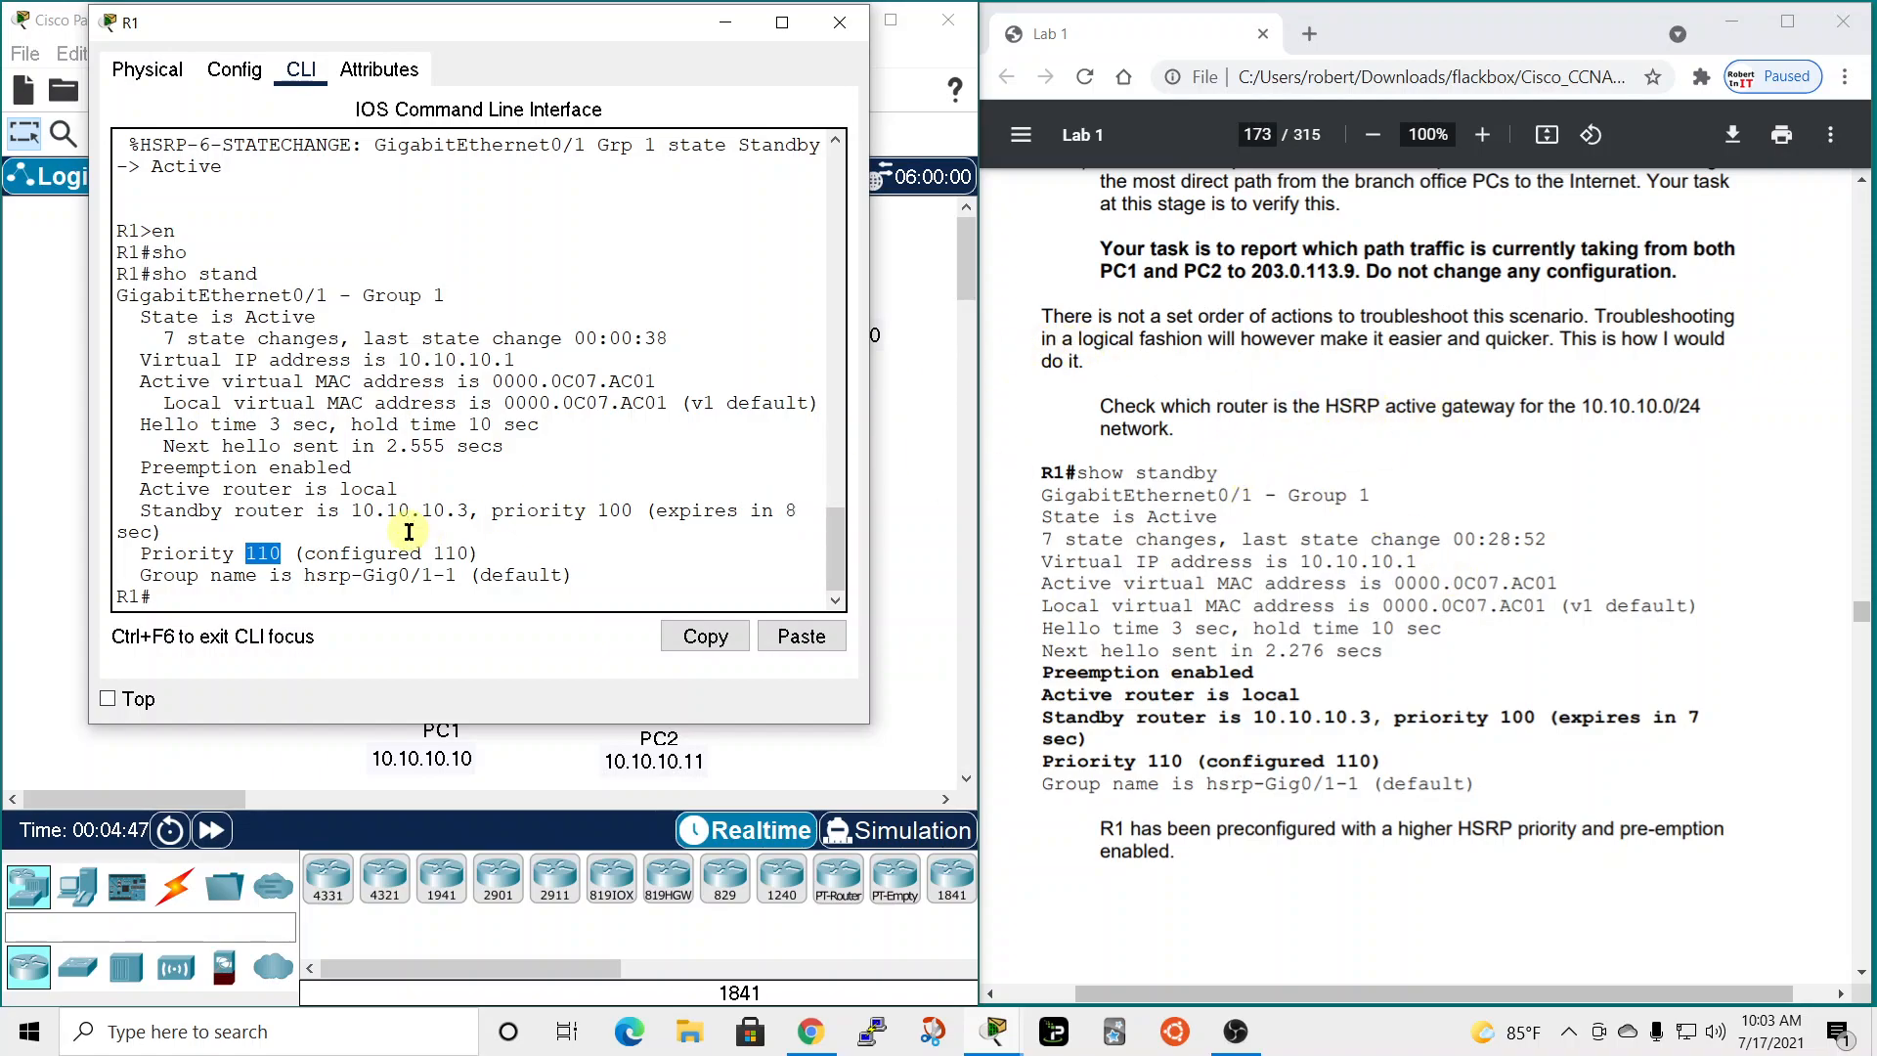
scroll(1159, 700, "down", 3)
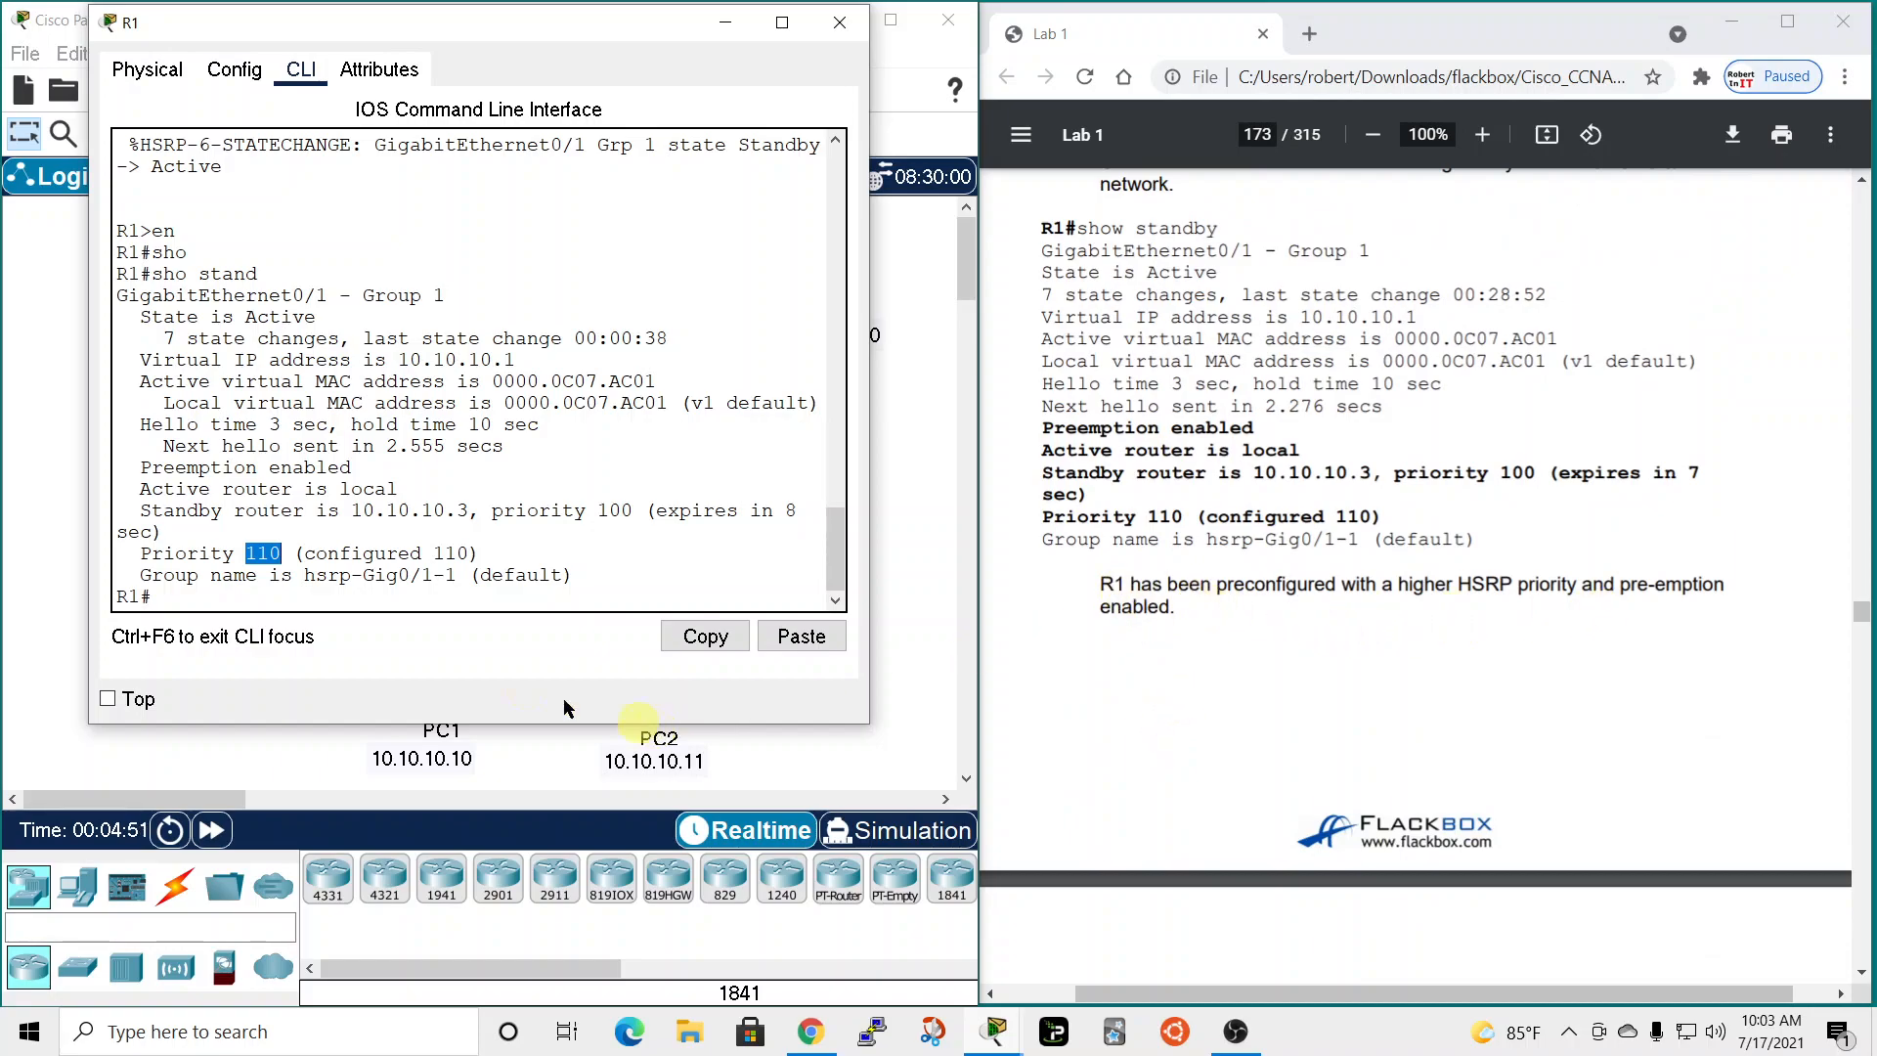
left_click_drag(140, 467, 354, 467)
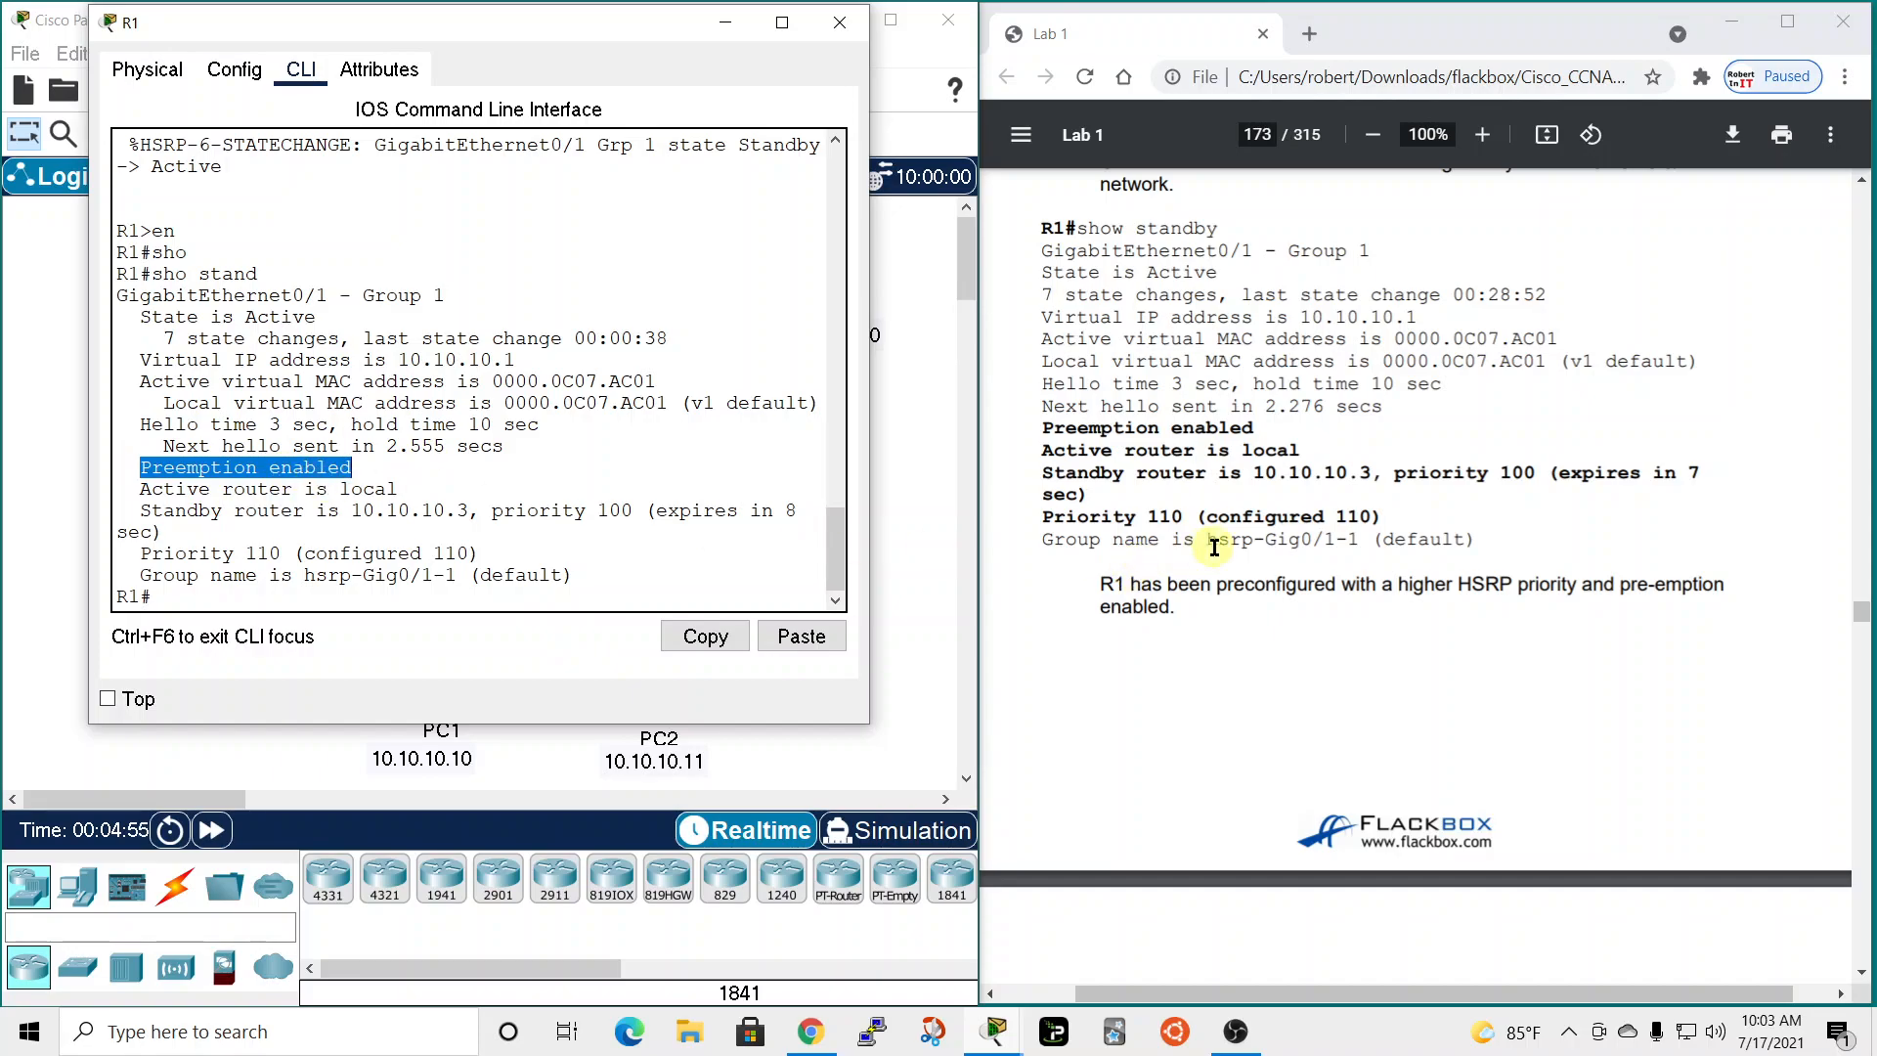
Advance the lab guide to the PC connectivity check and close the R1 window.
scroll(1210, 543, "down", 5)
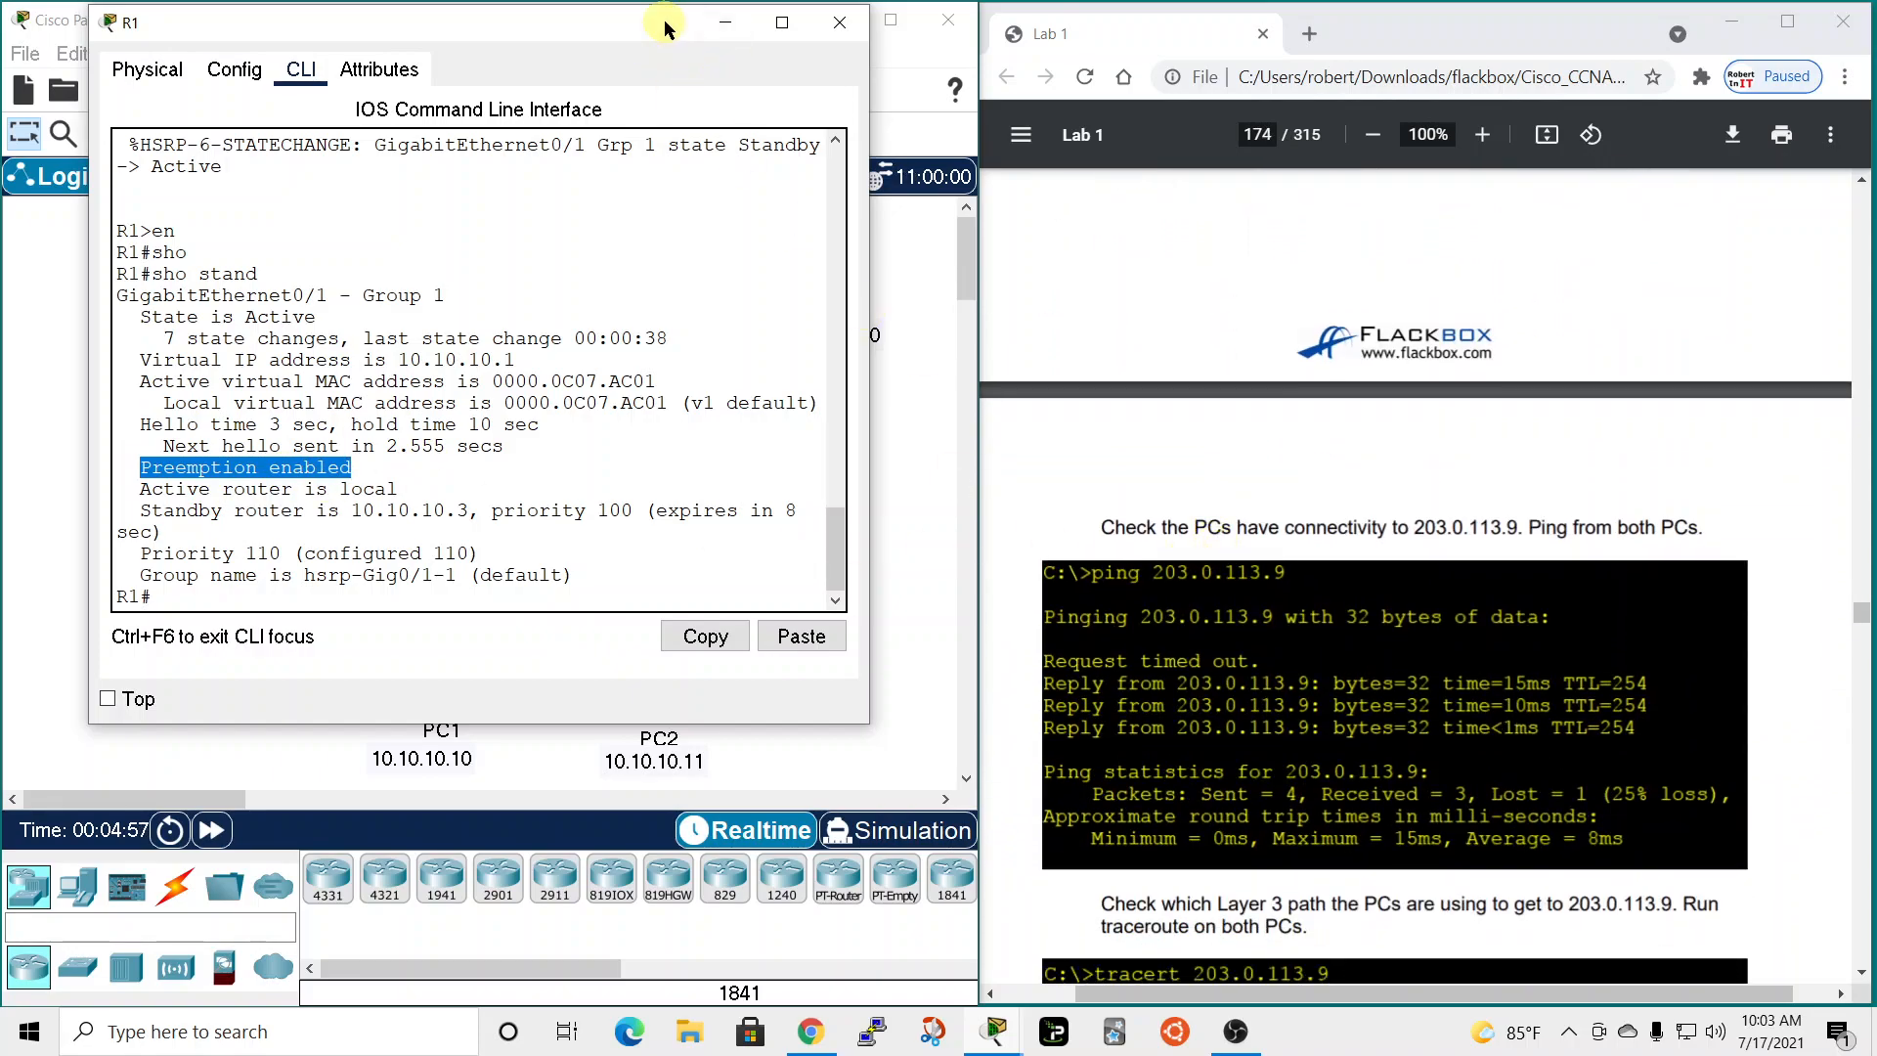
left_click_drag(664, 29, 697, 87)
left_click(880, 87)
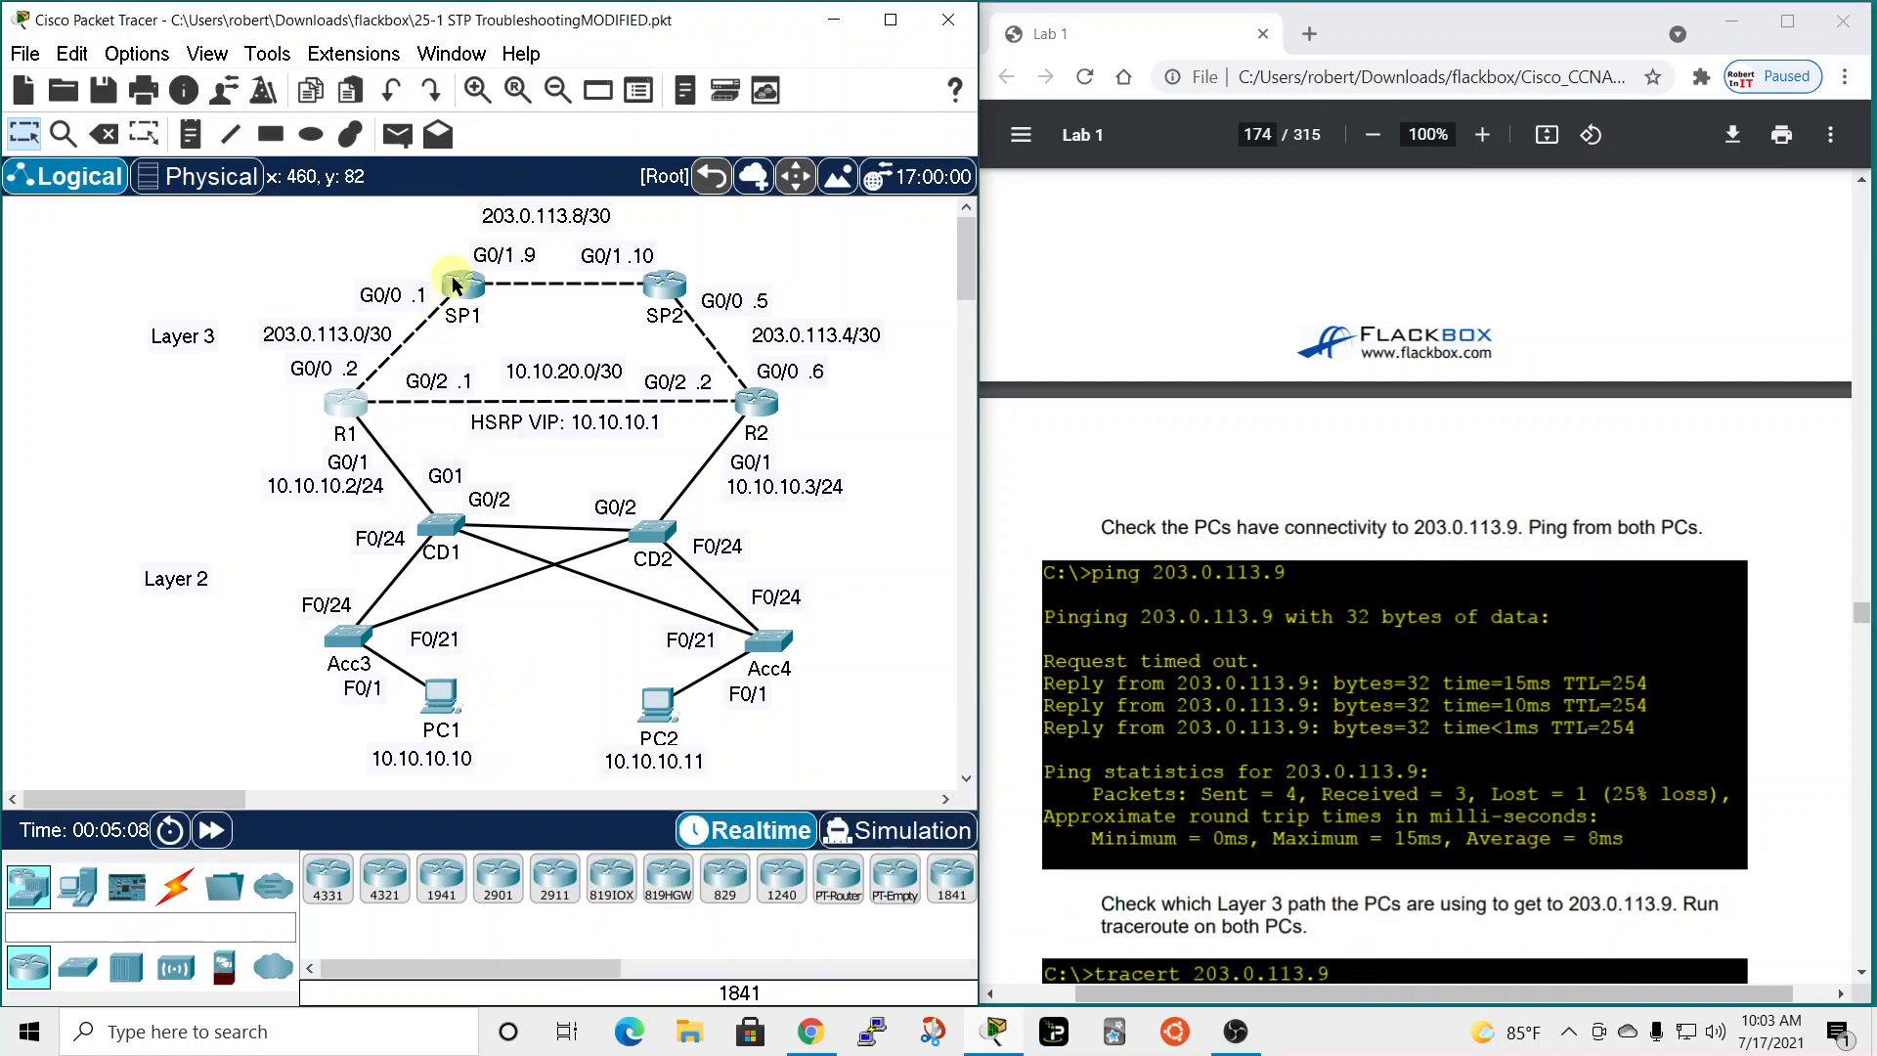
Open the command prompt on PC1 and ping 203.0.113.9.
left_click(436, 697)
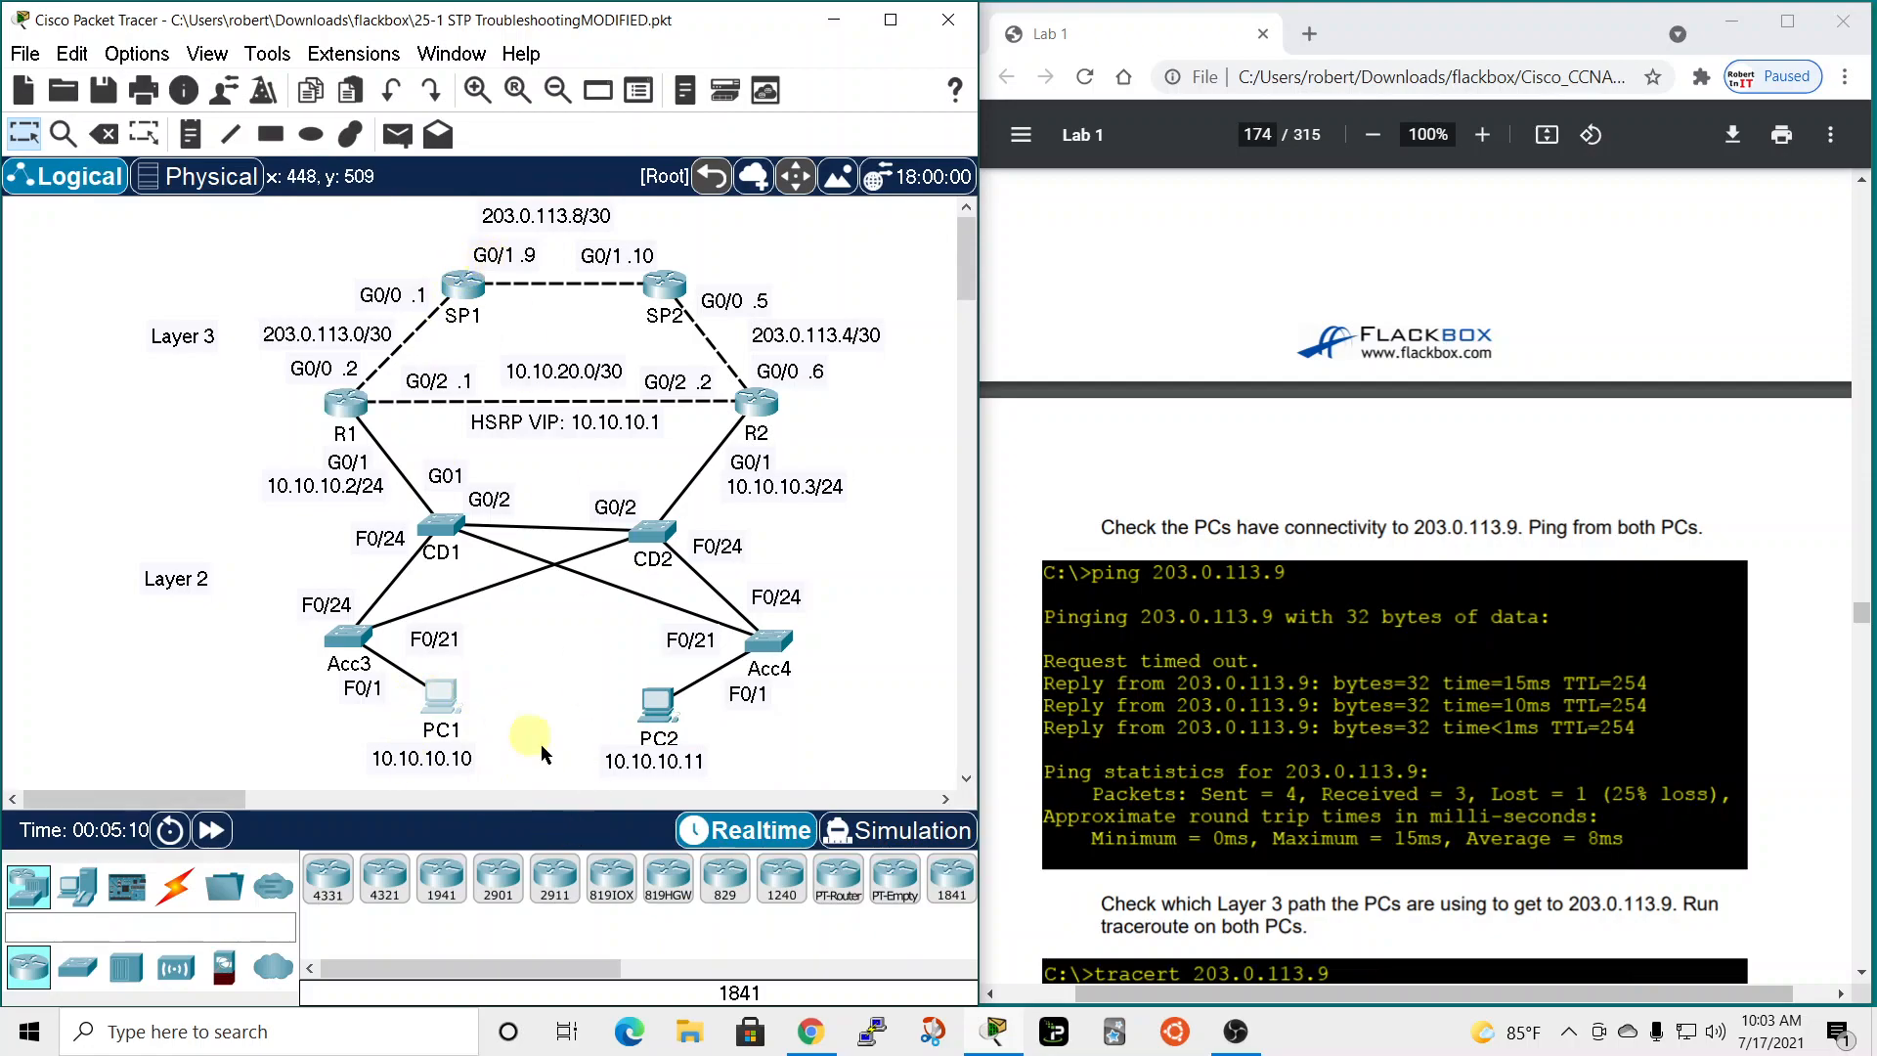
left_click_drag(887, 150, 458, 49)
left_click(400, 88)
left_click(651, 210)
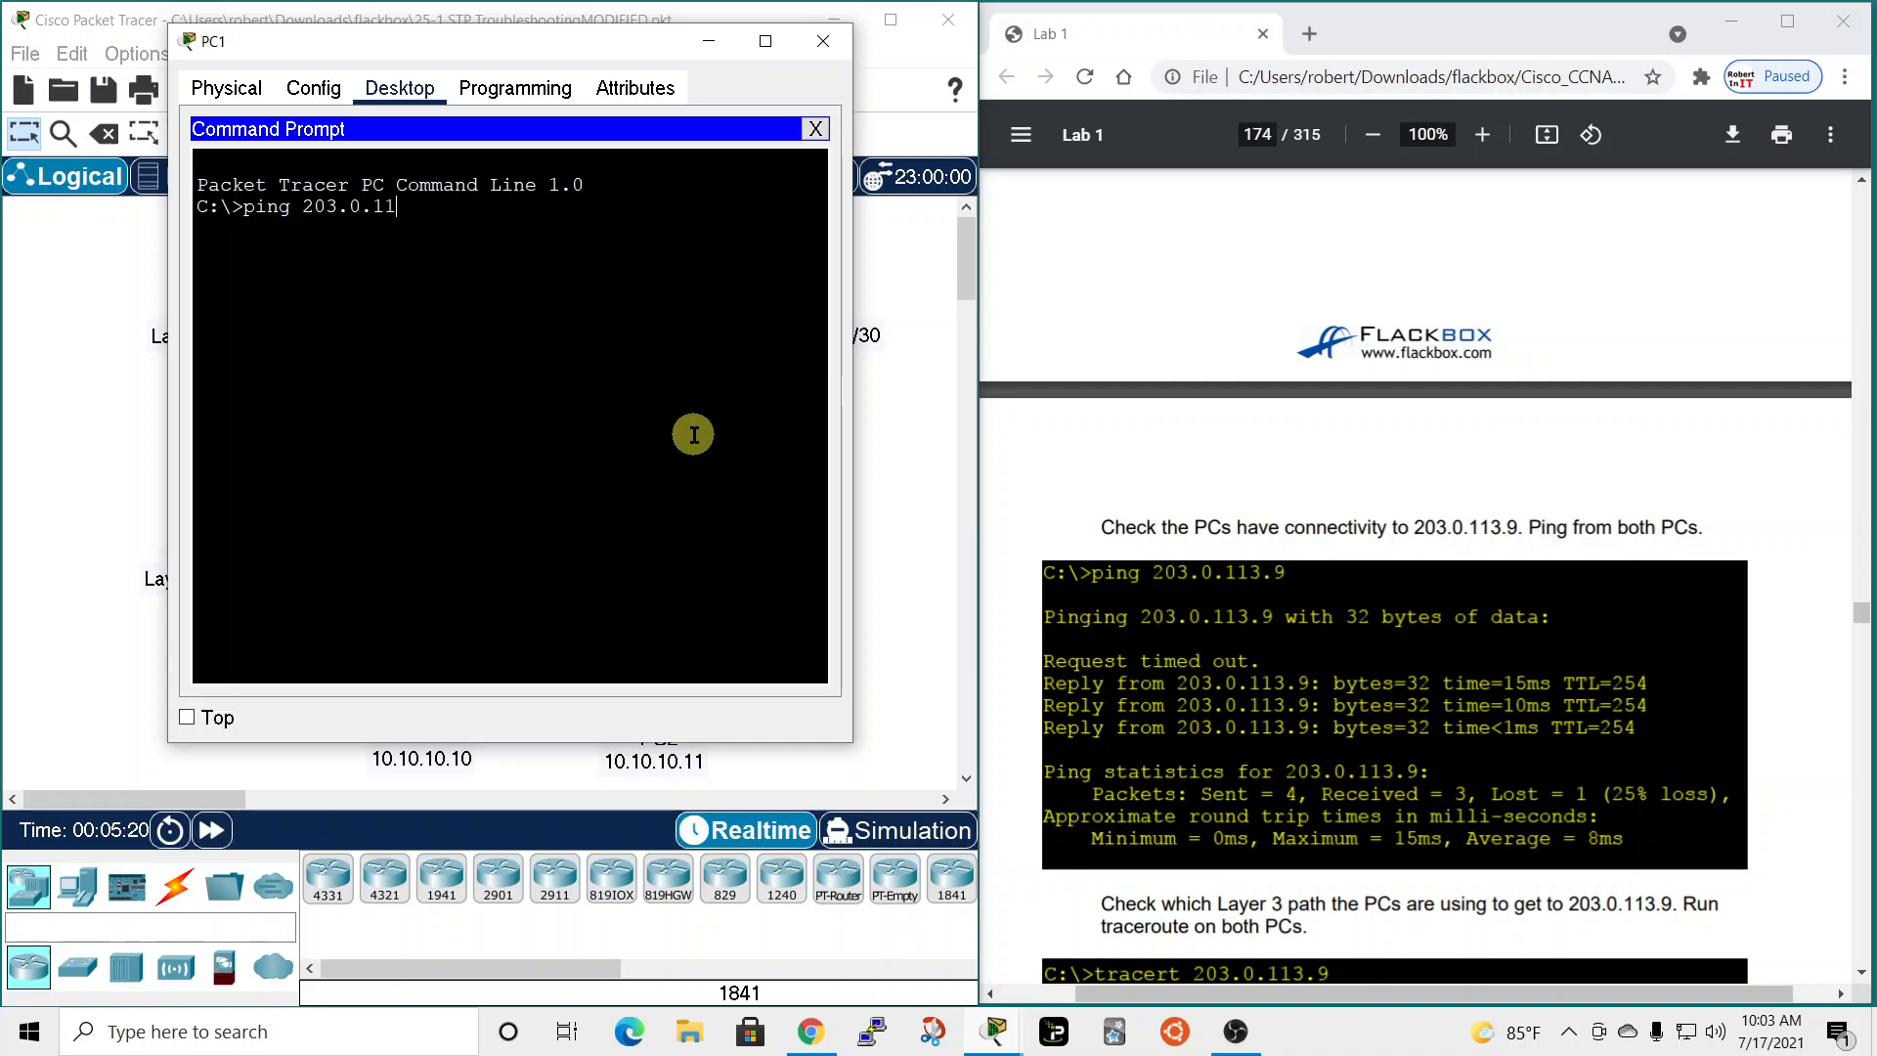
type("ping 203.0.113.9")
key("Return")
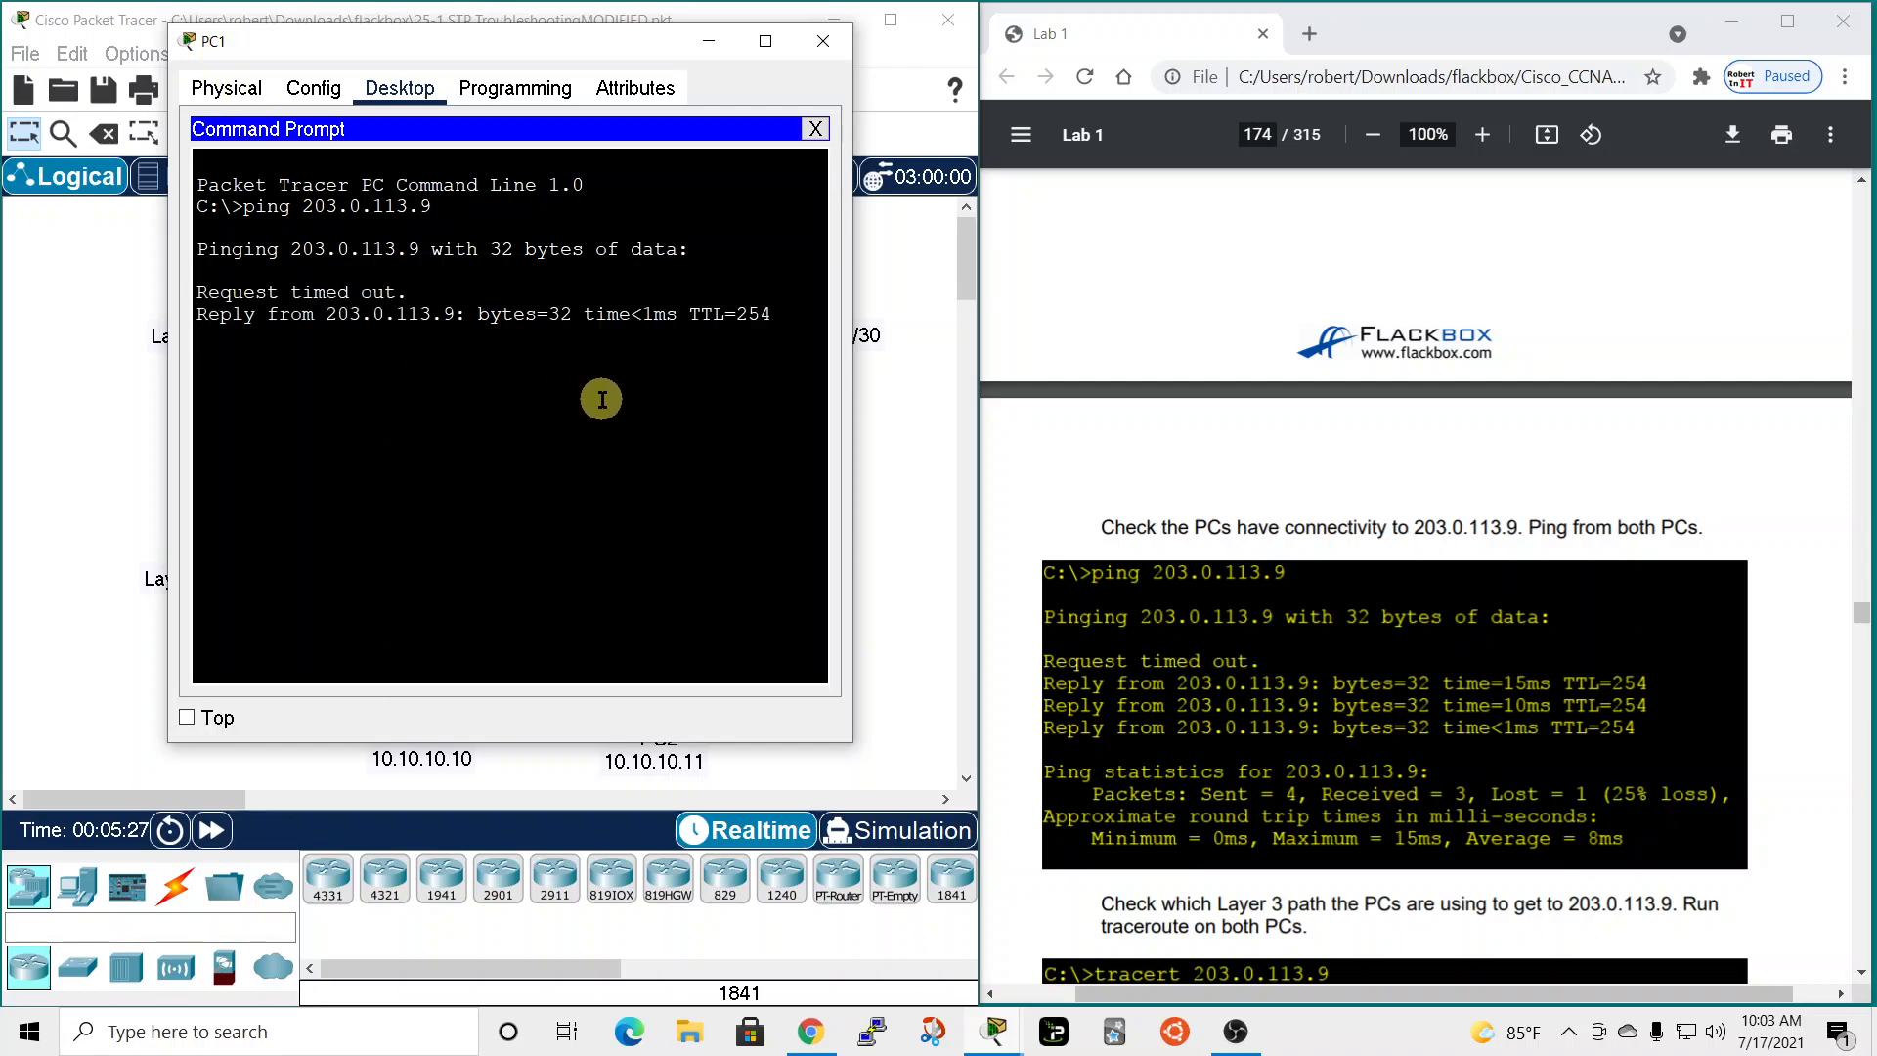
Close PC1, open the command prompt on PC2 and ping 203.0.113.9 from it.
left_click(827, 41)
left_click(657, 707)
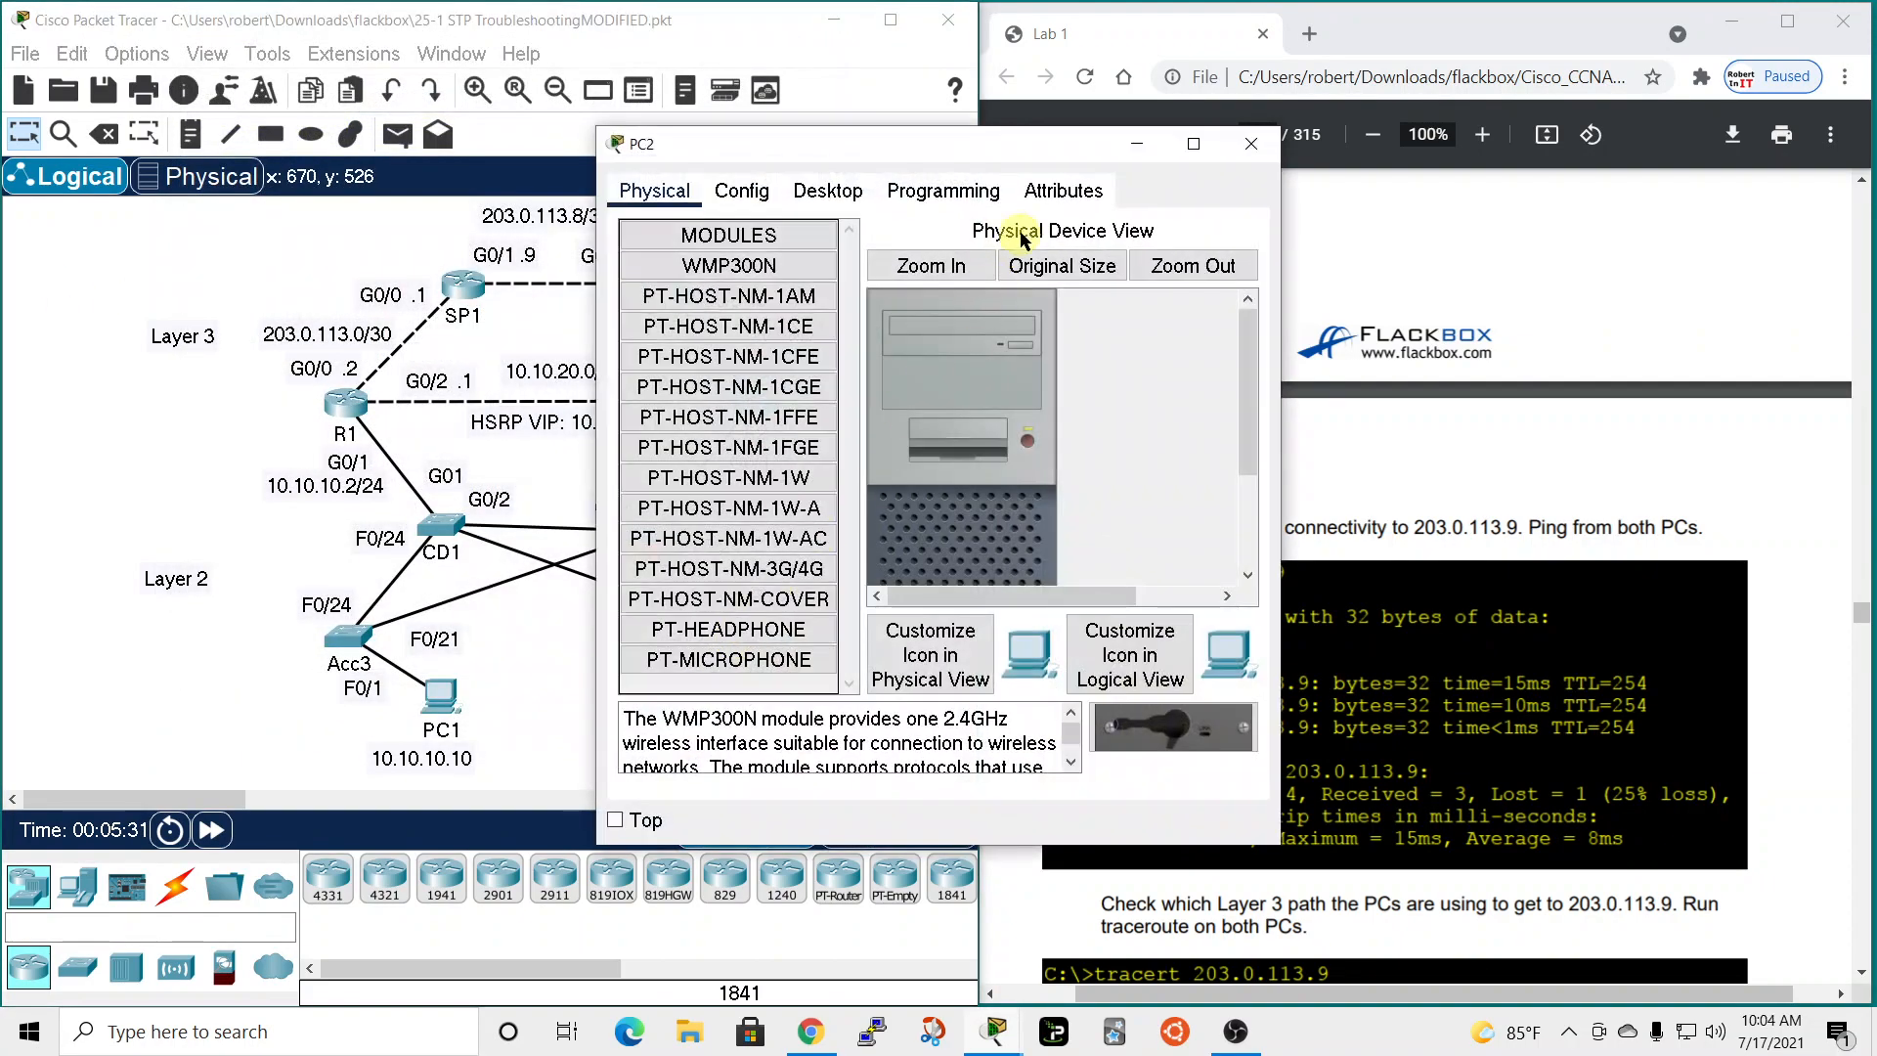
left_click(828, 190)
left_click(1038, 295)
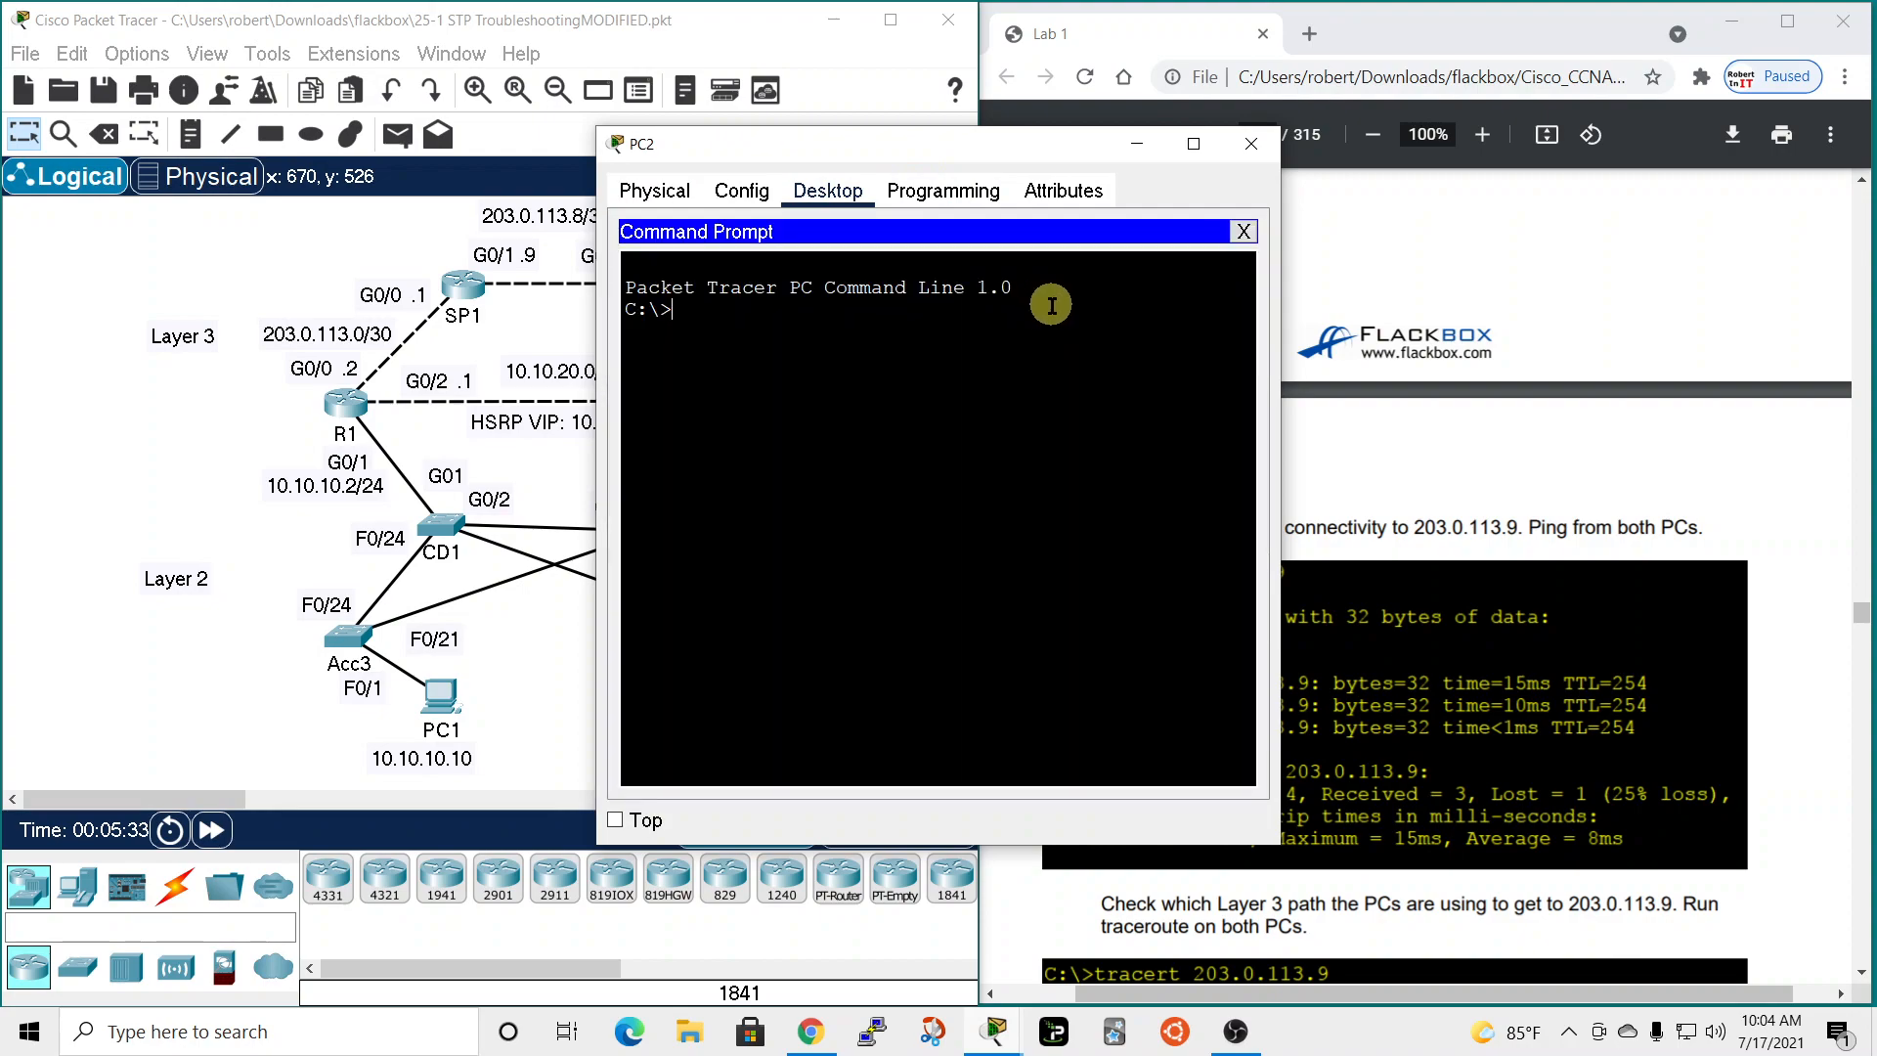
left_click_drag(984, 144, 718, 125)
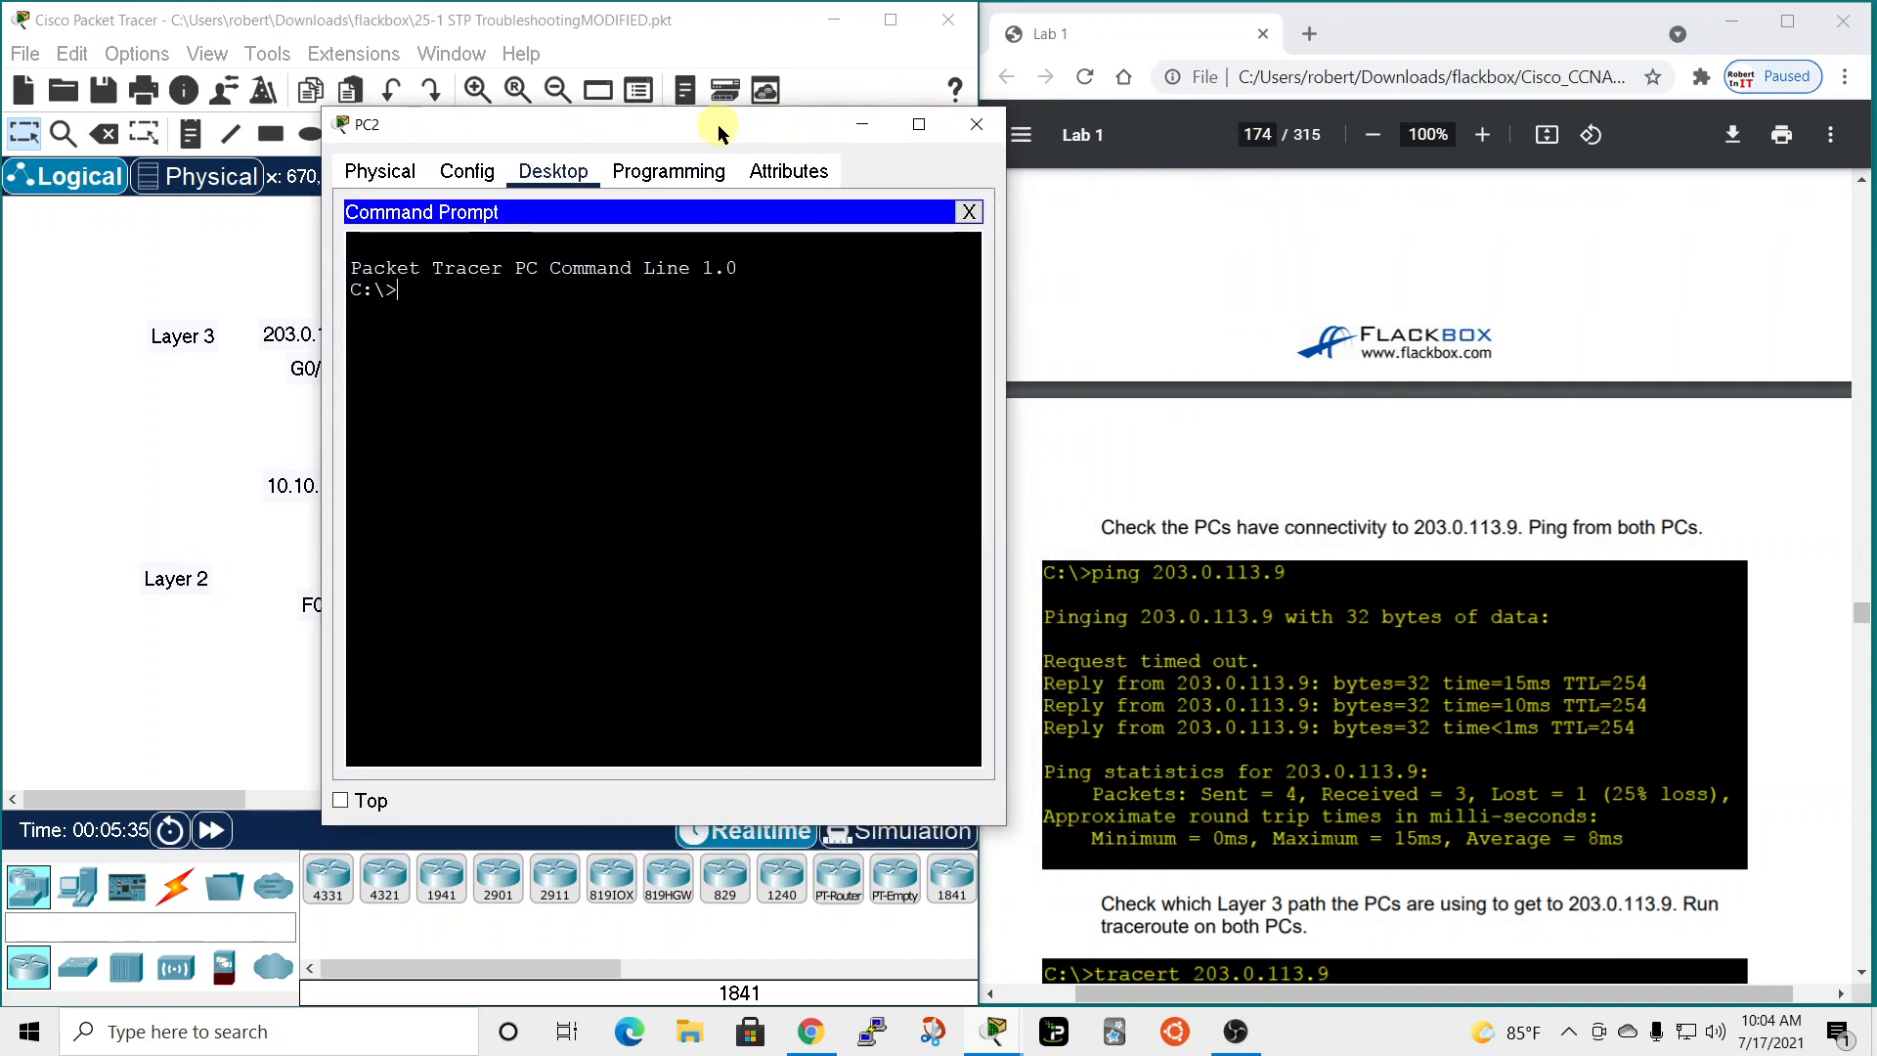
type("ping 203.0.113.9")
key("Return")
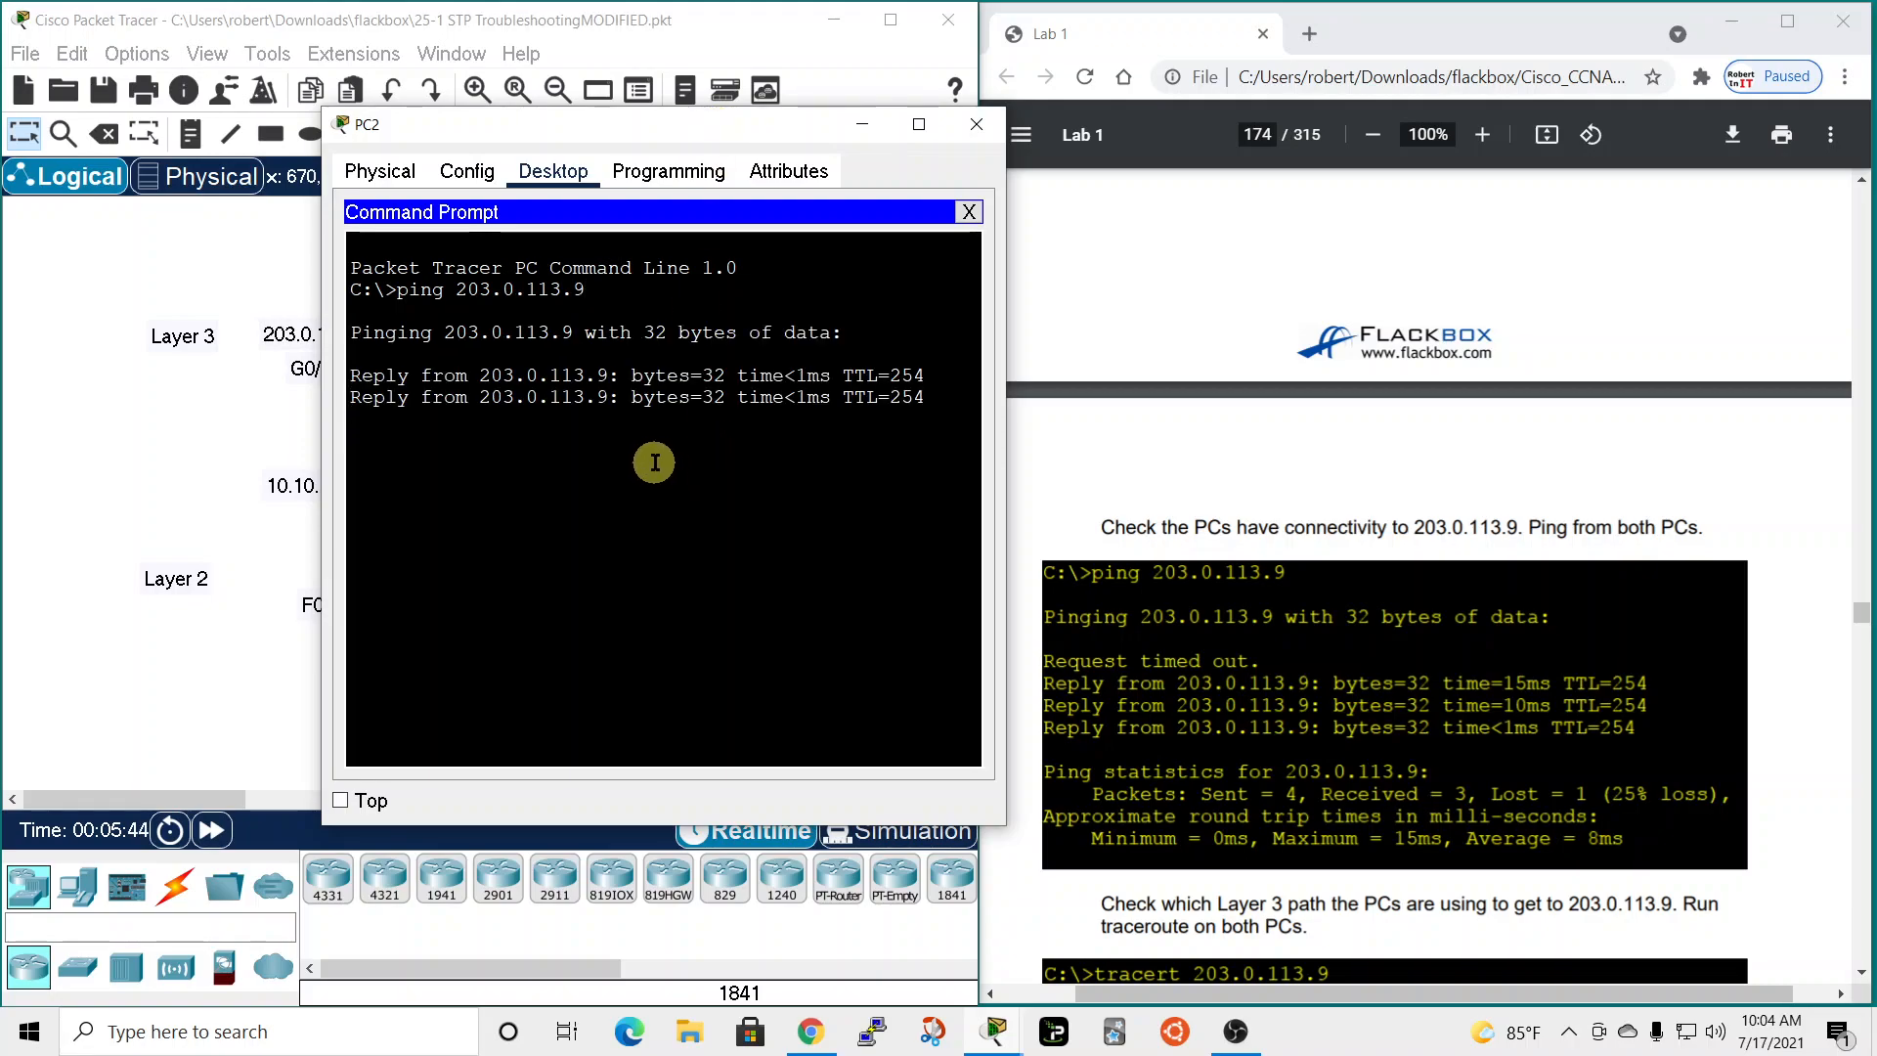
left_click(1003, 137)
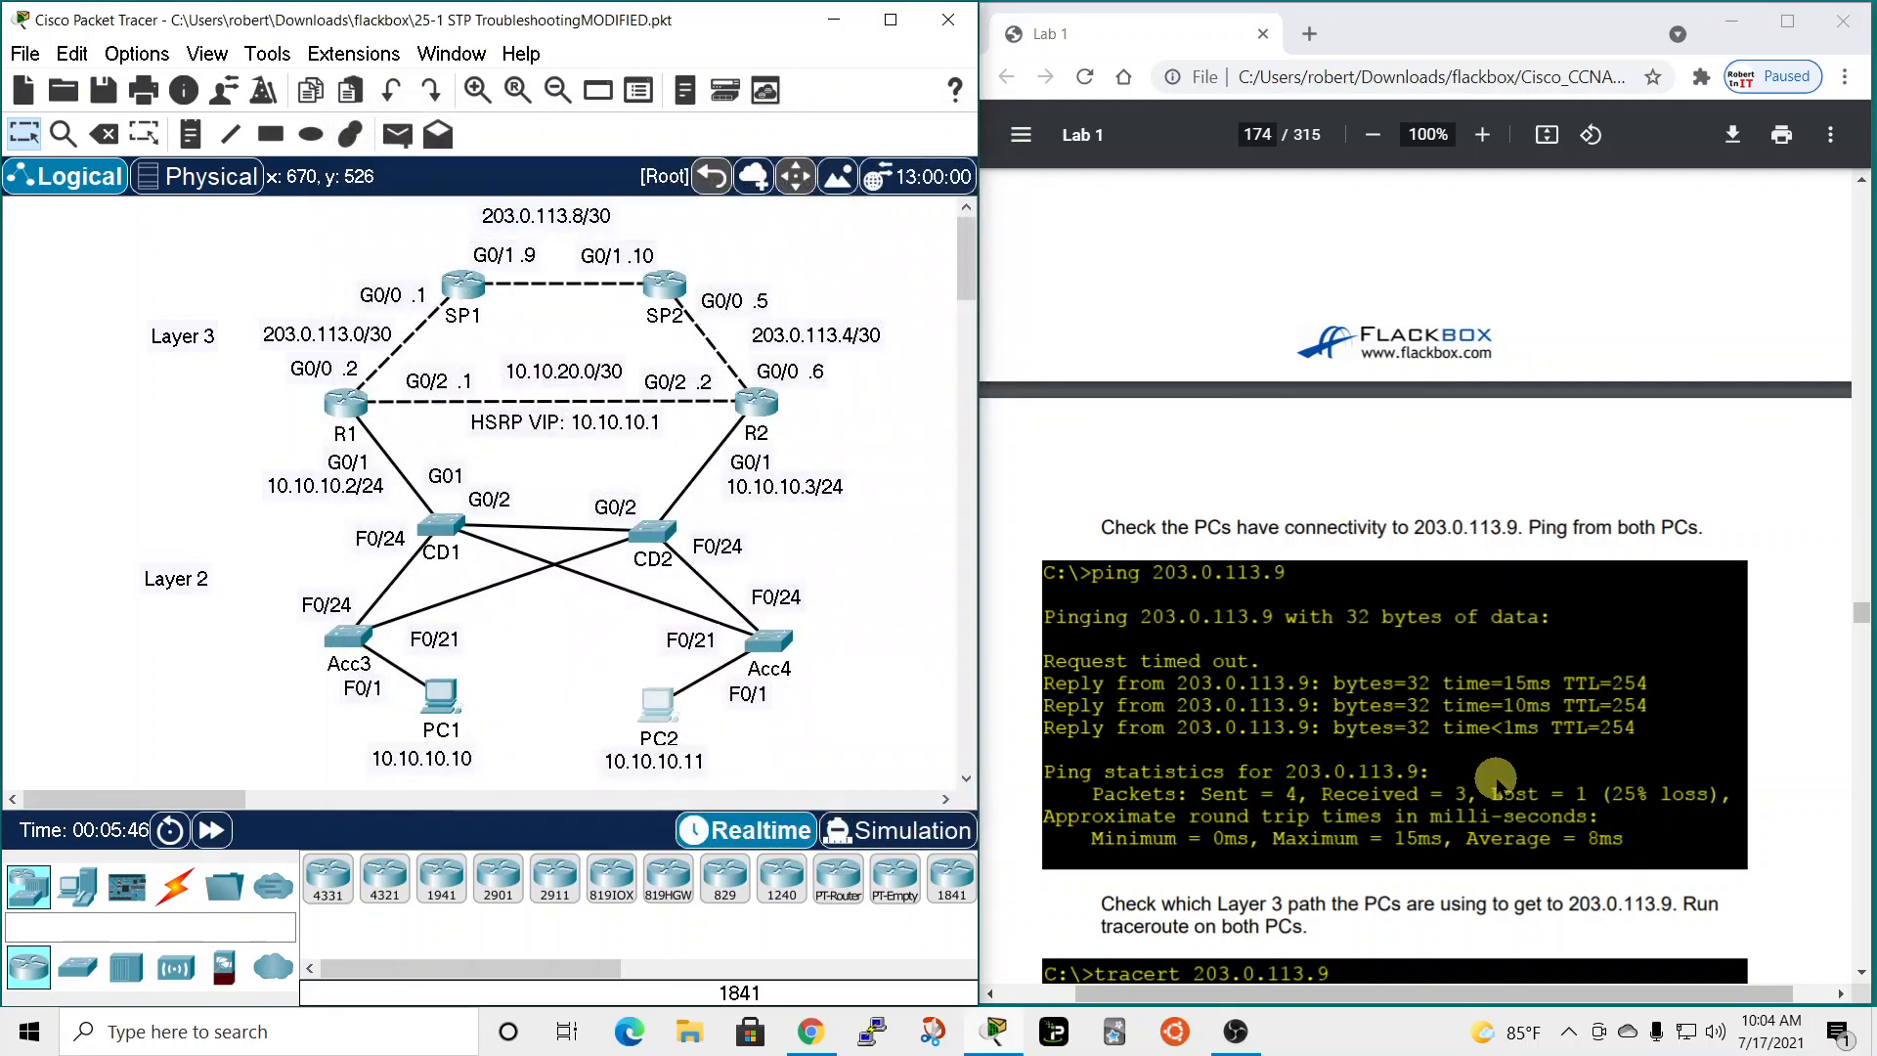
Advance the lab guide to the Layer 3 path check and run "tracert 203.0.113.9" on PC1, comparing the hops with the topology.
scroll(1019, 465, "down", 4)
left_click_drag(1083, 533, 1134, 538)
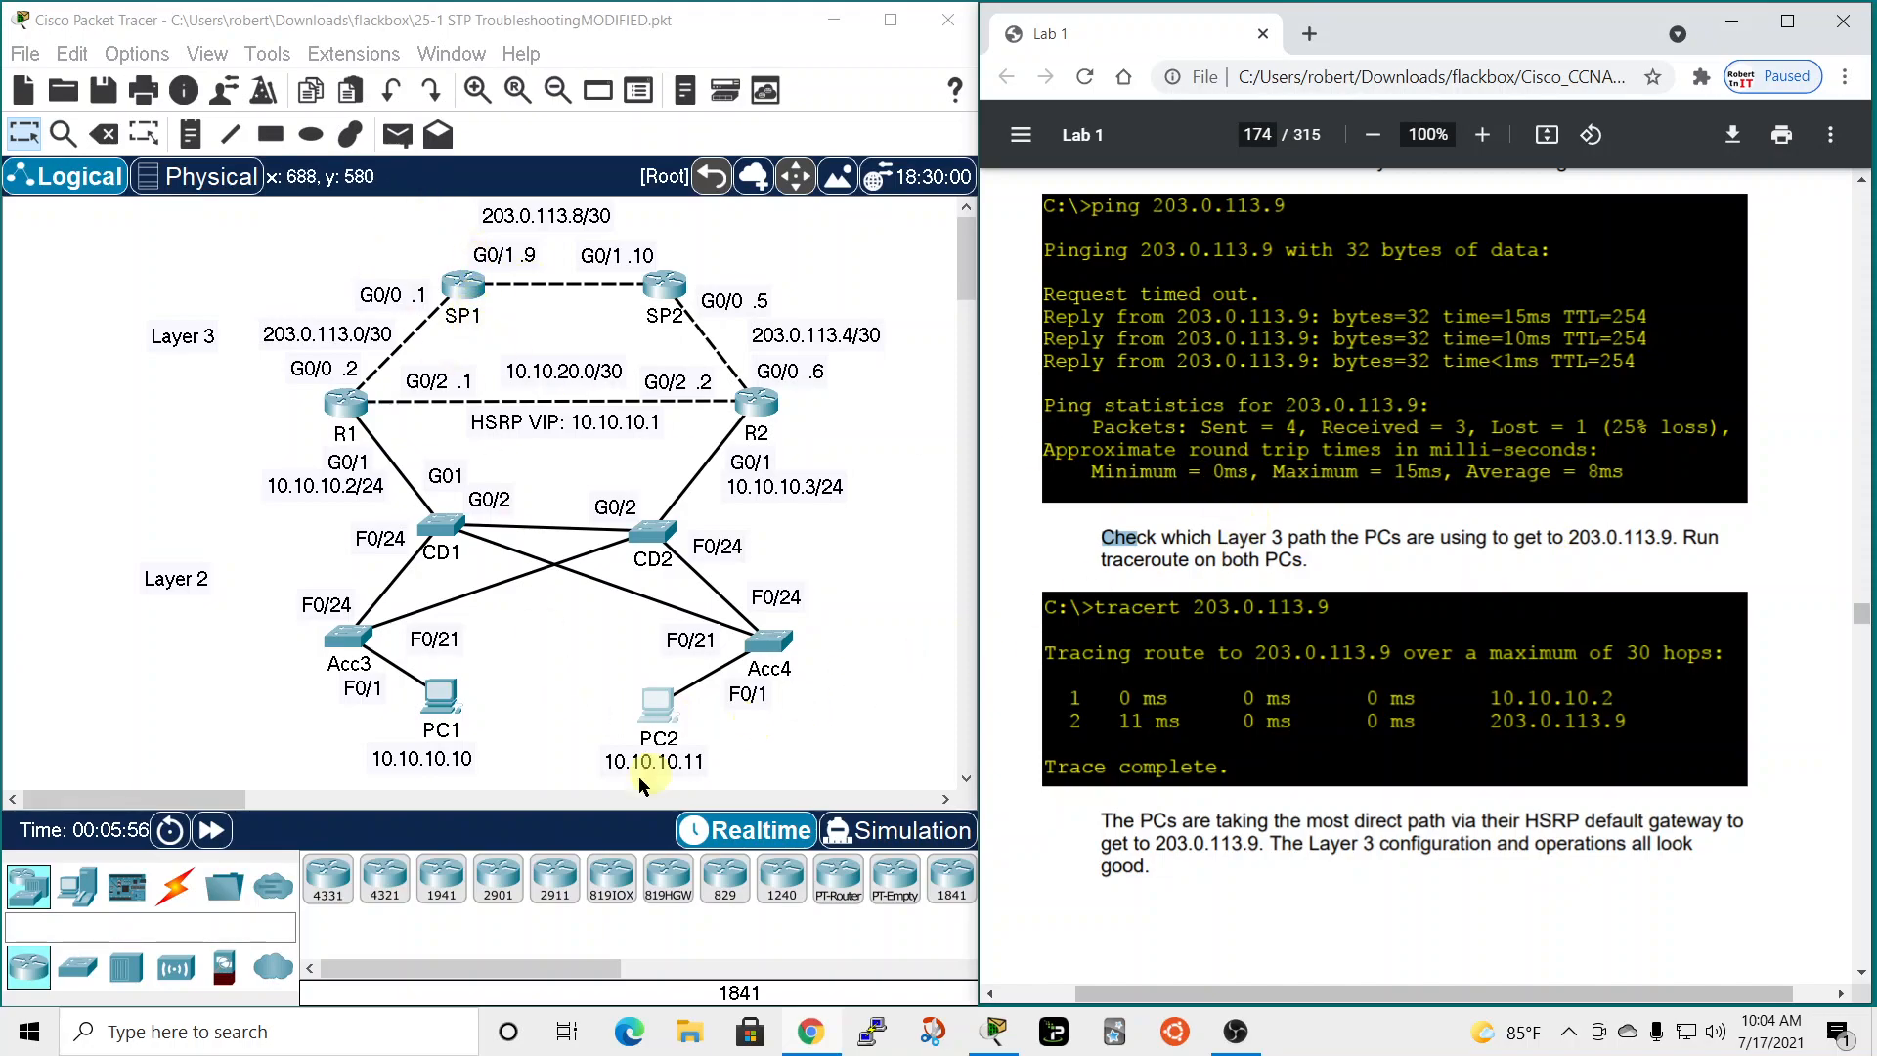
left_click(482, 708)
left_click_drag(971, 149, 566, 20)
left_click(642, 149)
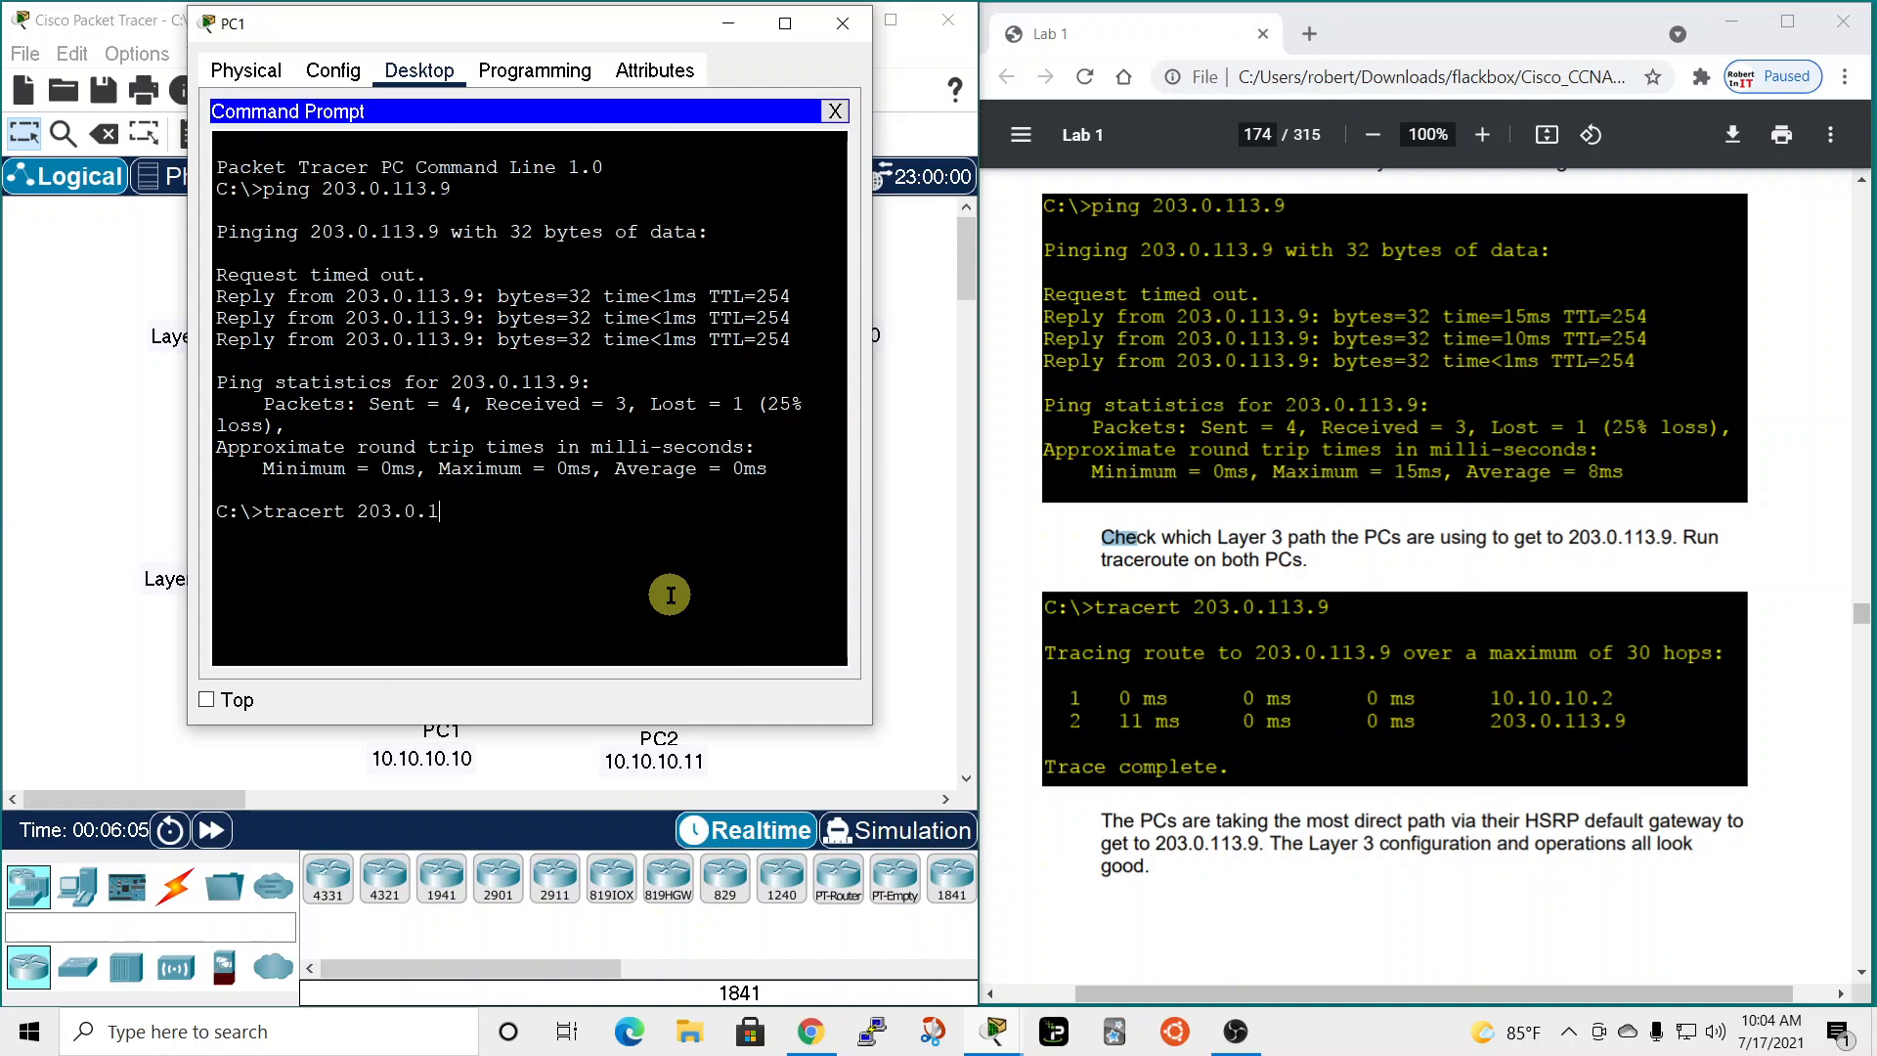
key("Return")
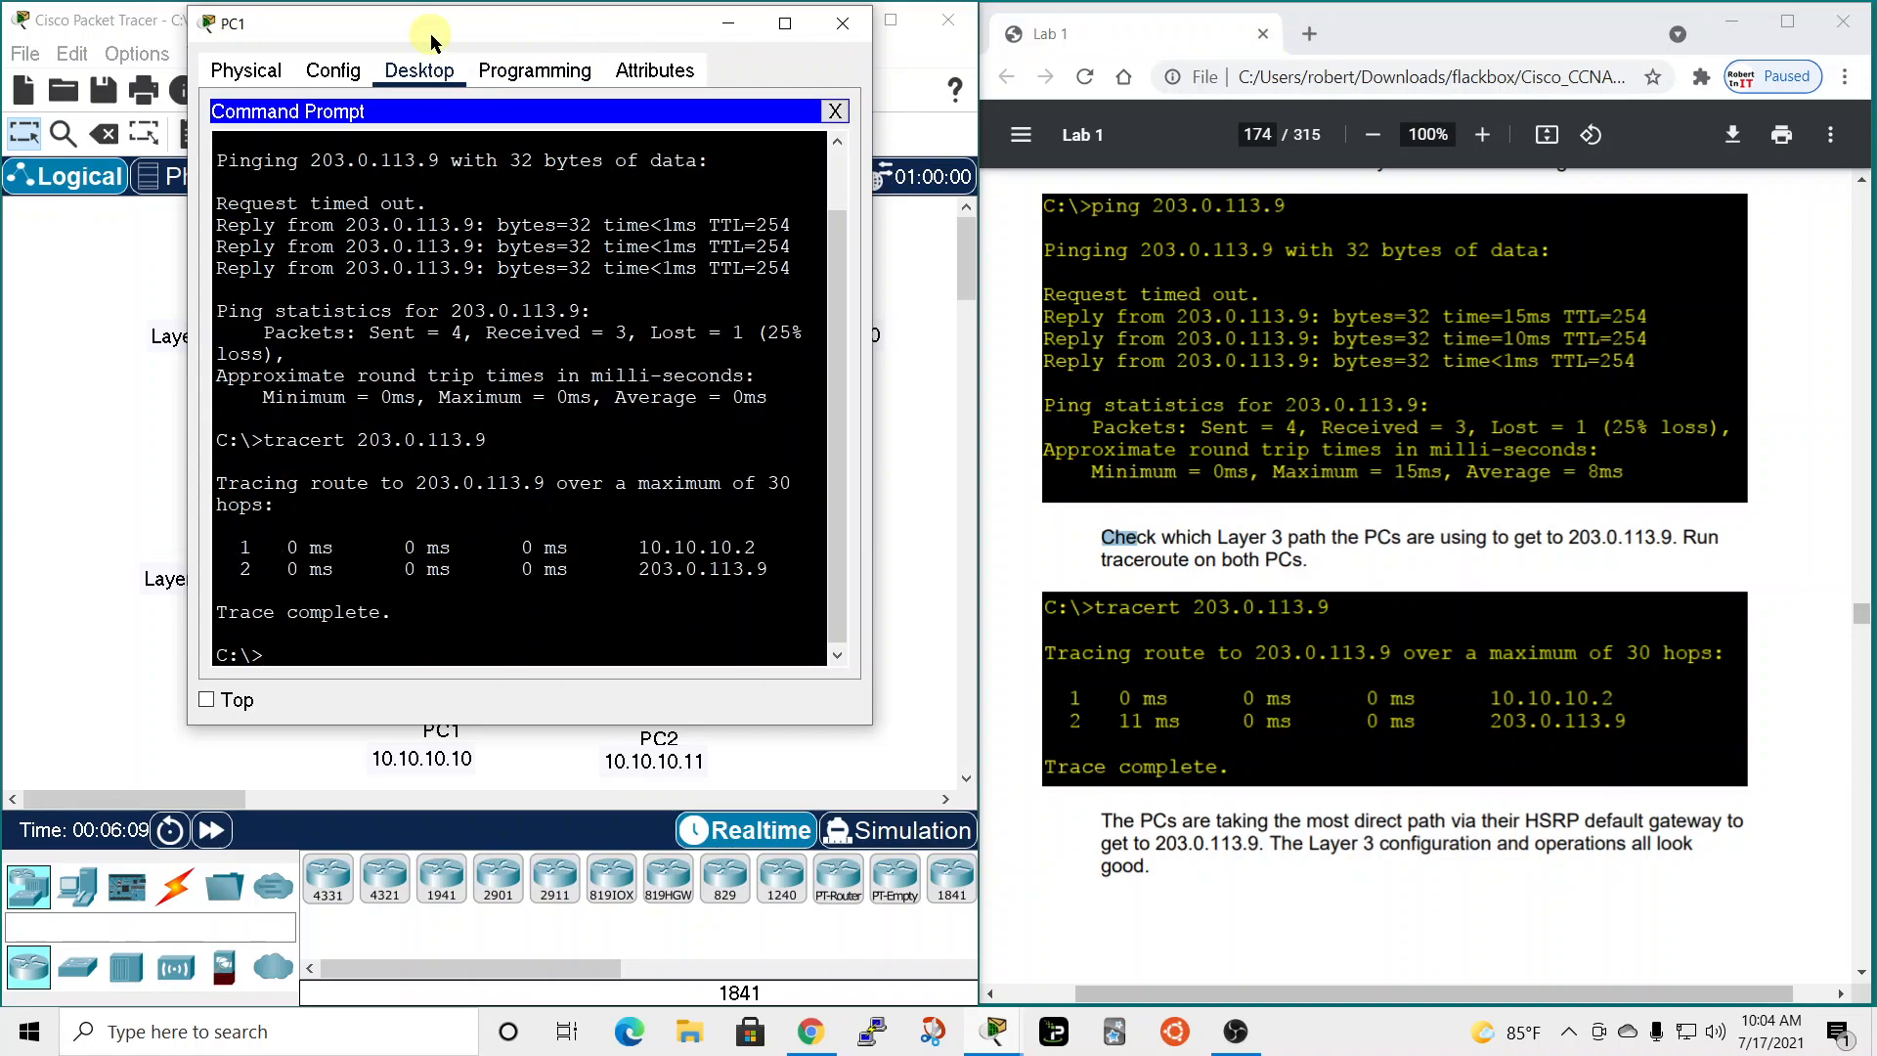
left_click_drag(440, 19, 1135, 66)
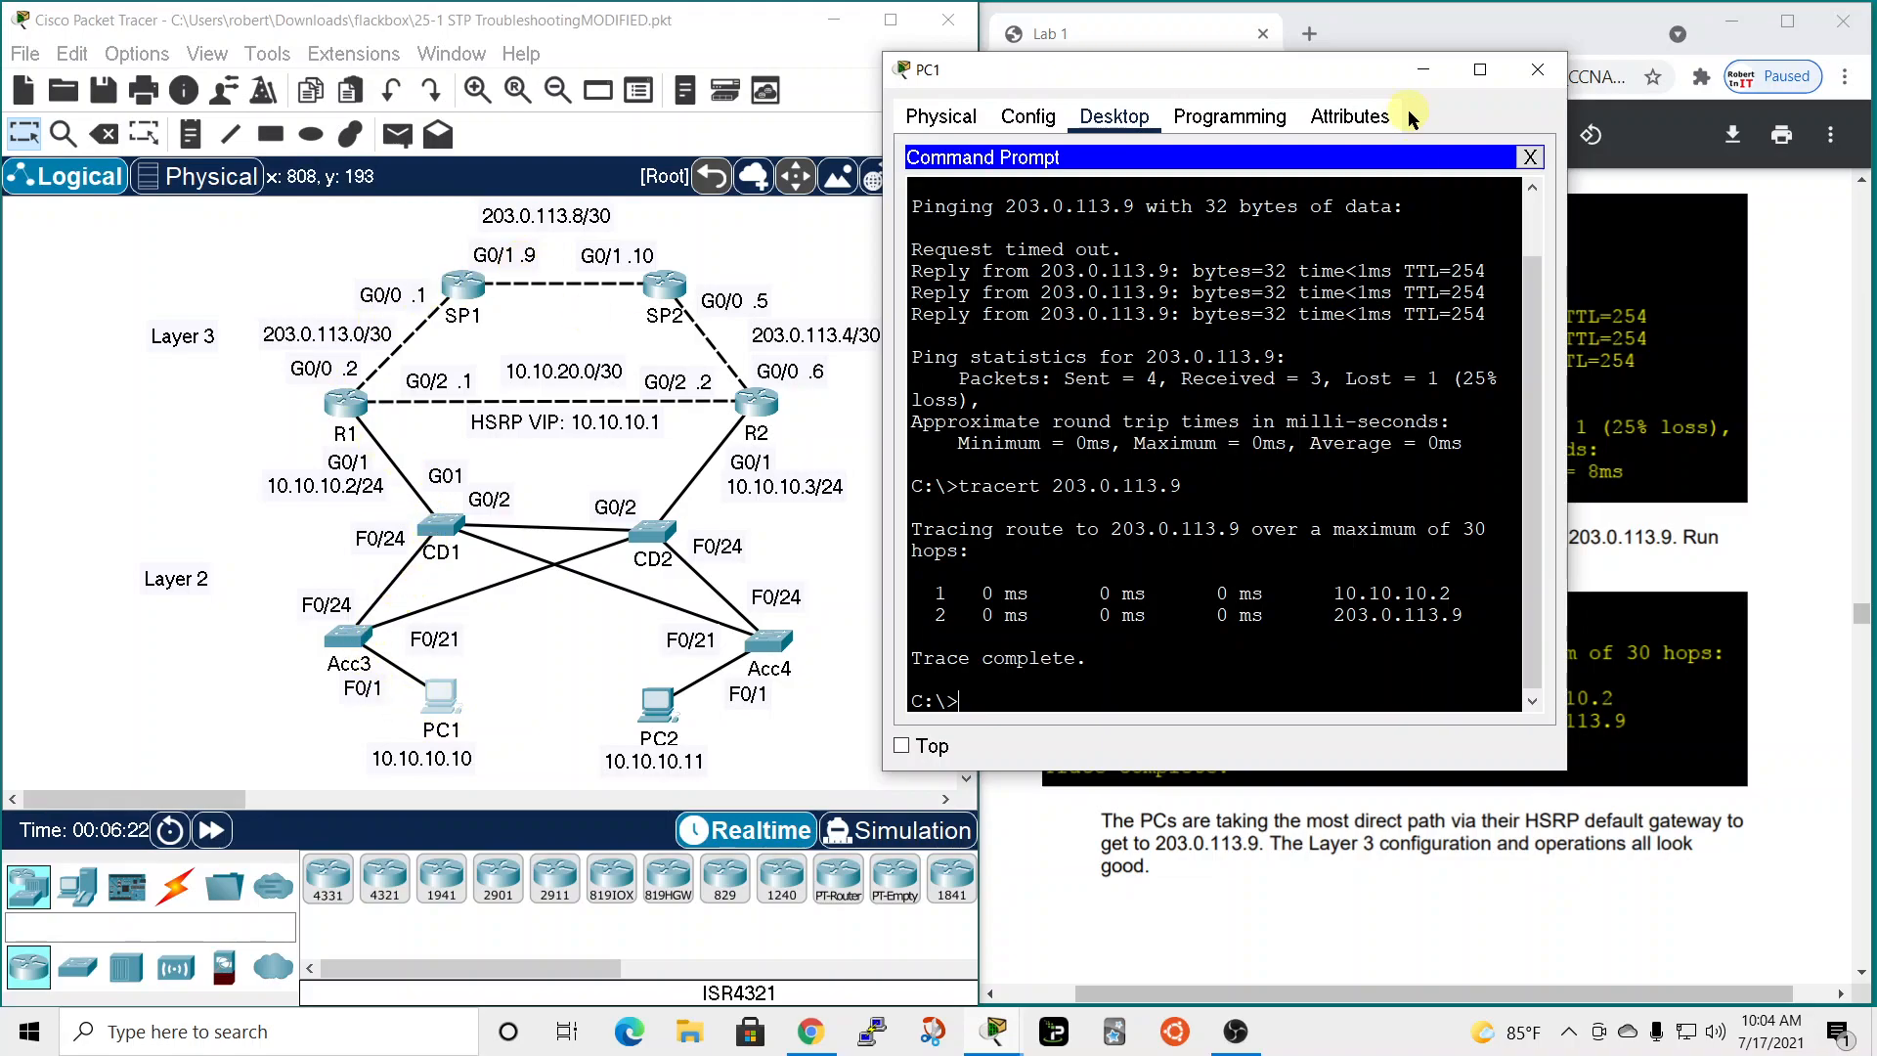
left_click(1538, 69)
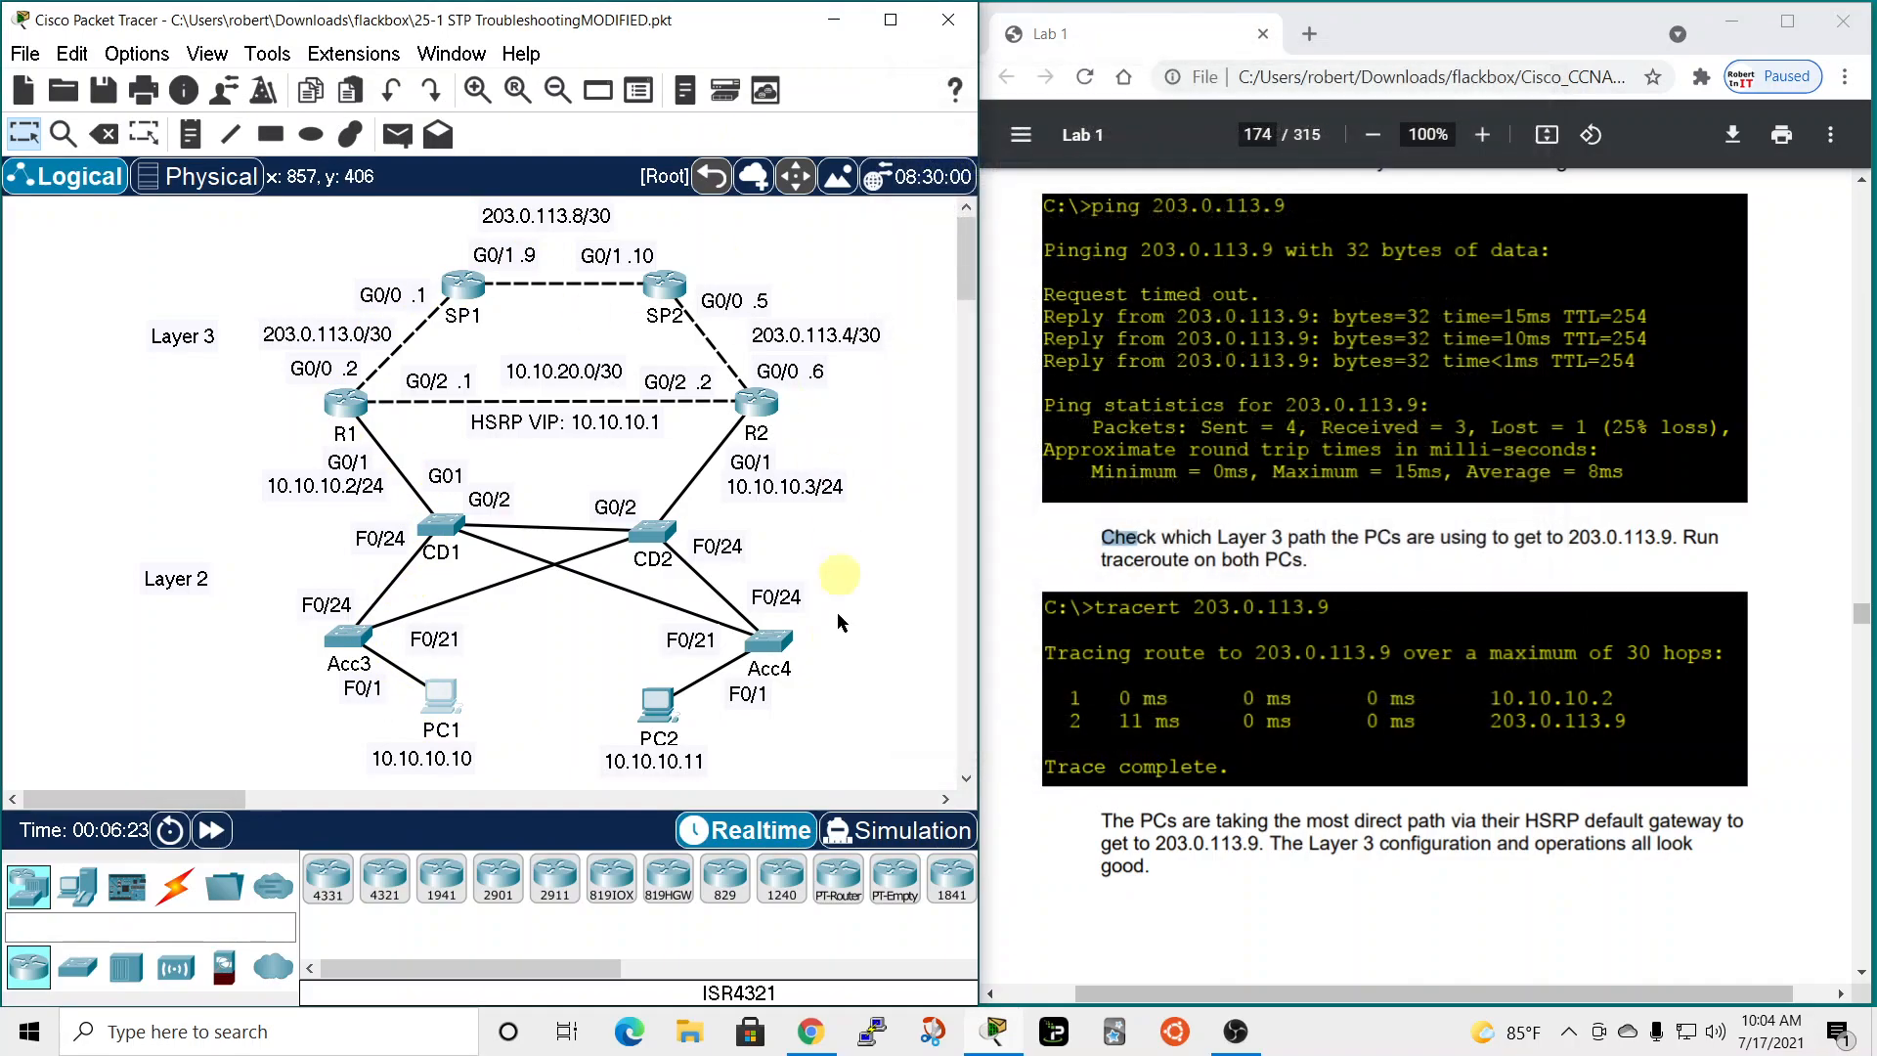
Run "tracert 203.0.113.9" from PC2's command prompt, compare the hops with the topology and close the PC2 window.
left_click(655, 704)
left_click(1036, 259)
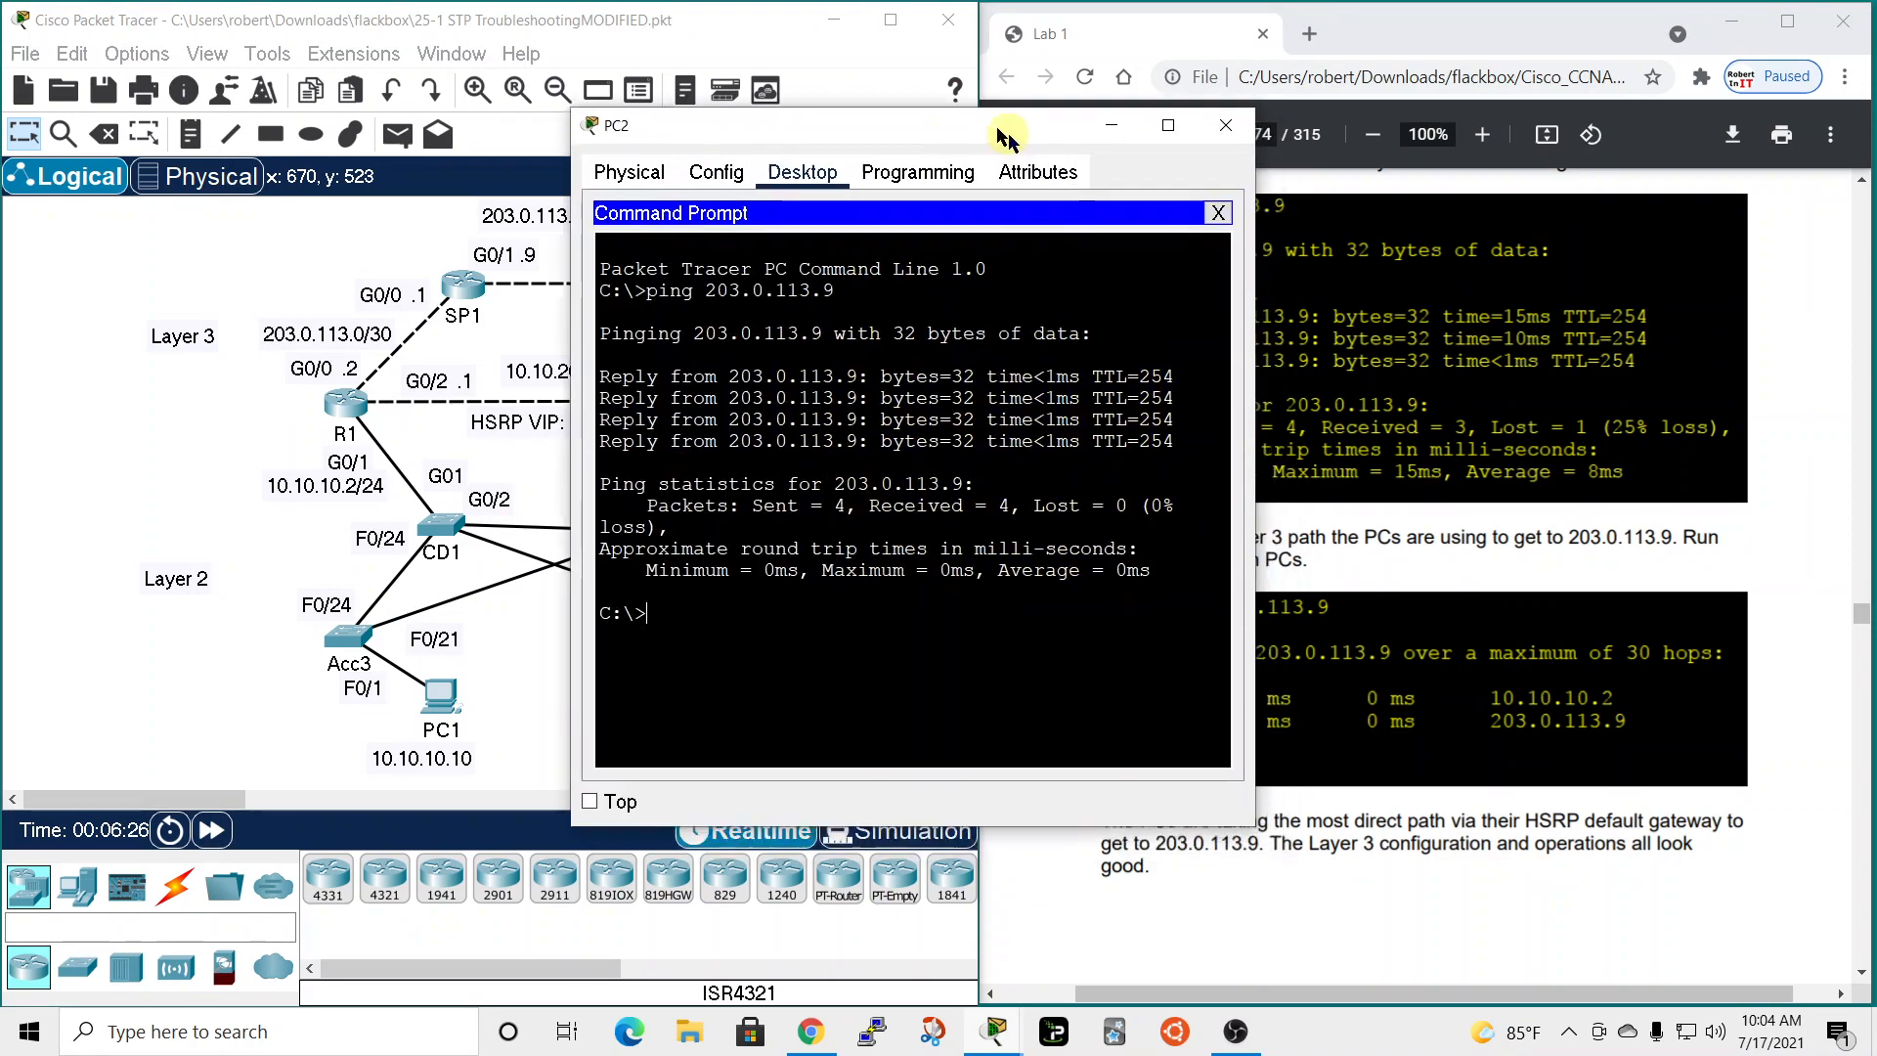
left_click_drag(1030, 155, 805, 48)
type("tracert 203.0.")
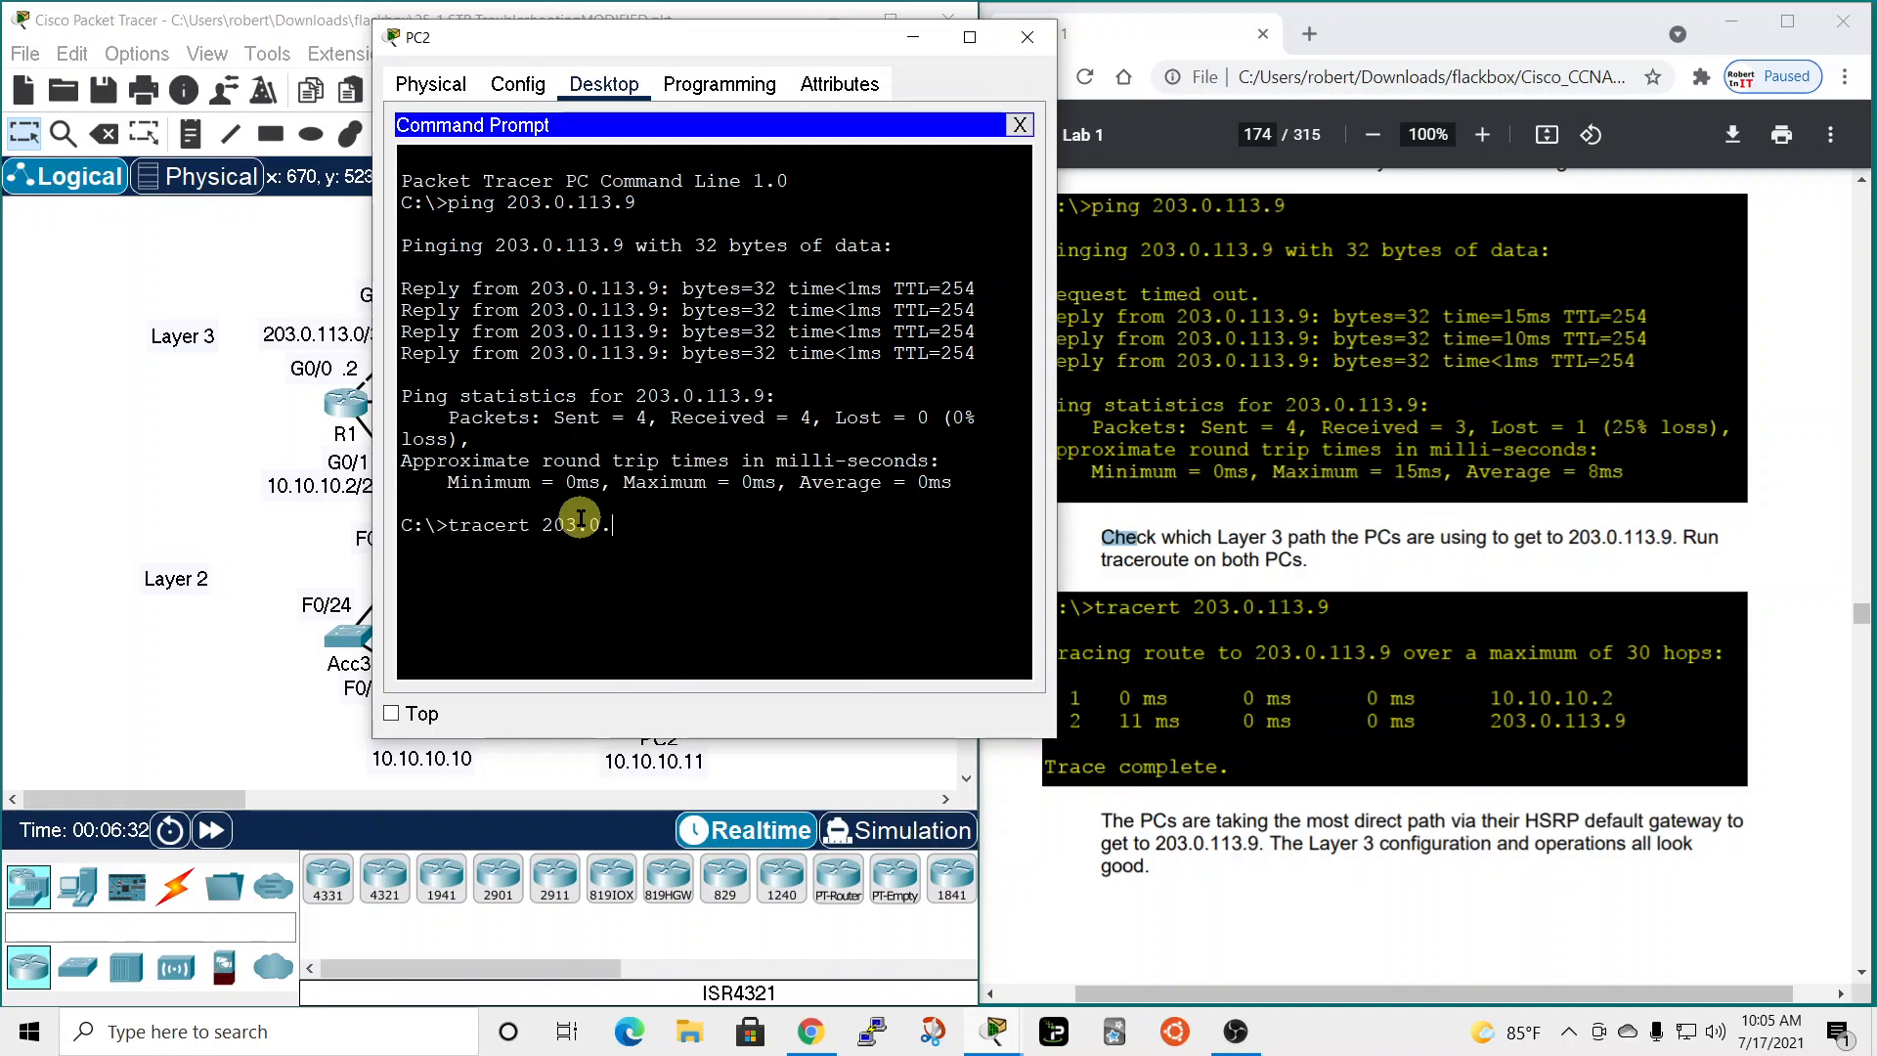
type("113.9")
key("Return")
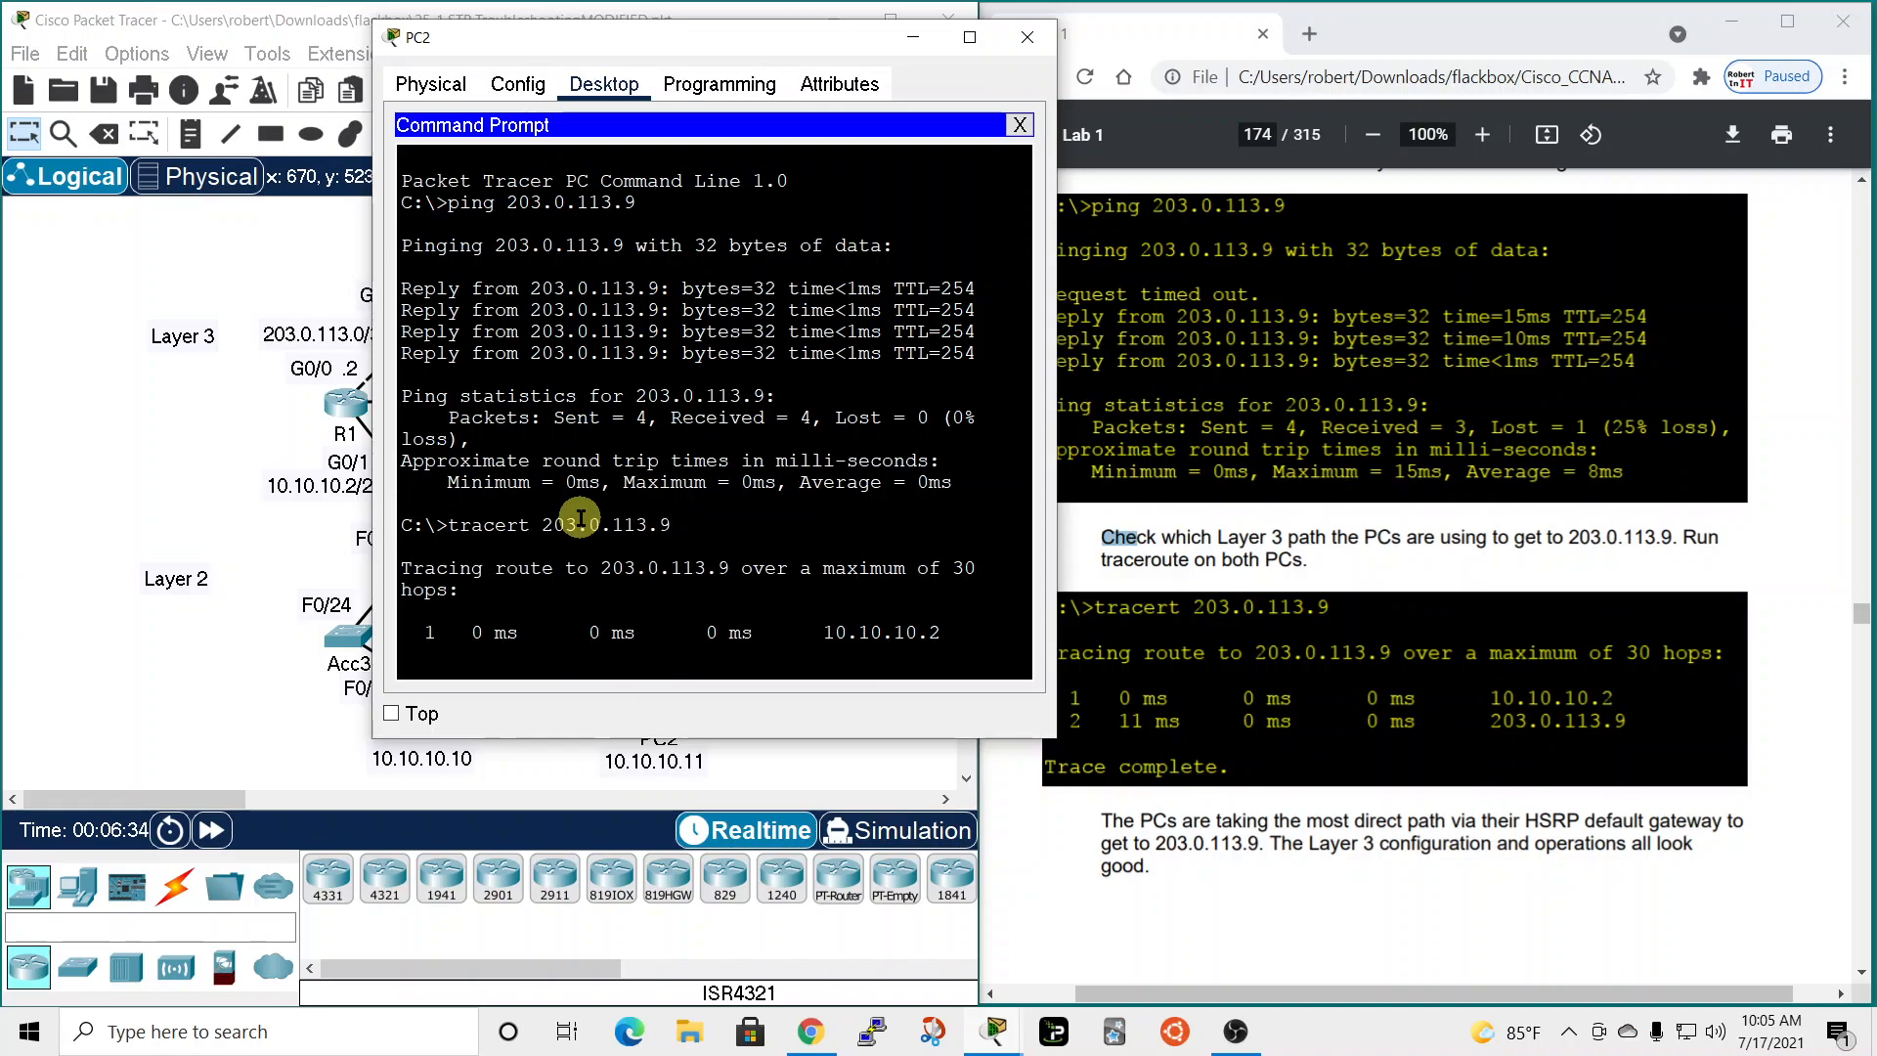
left_click_drag(688, 55, 1297, 22)
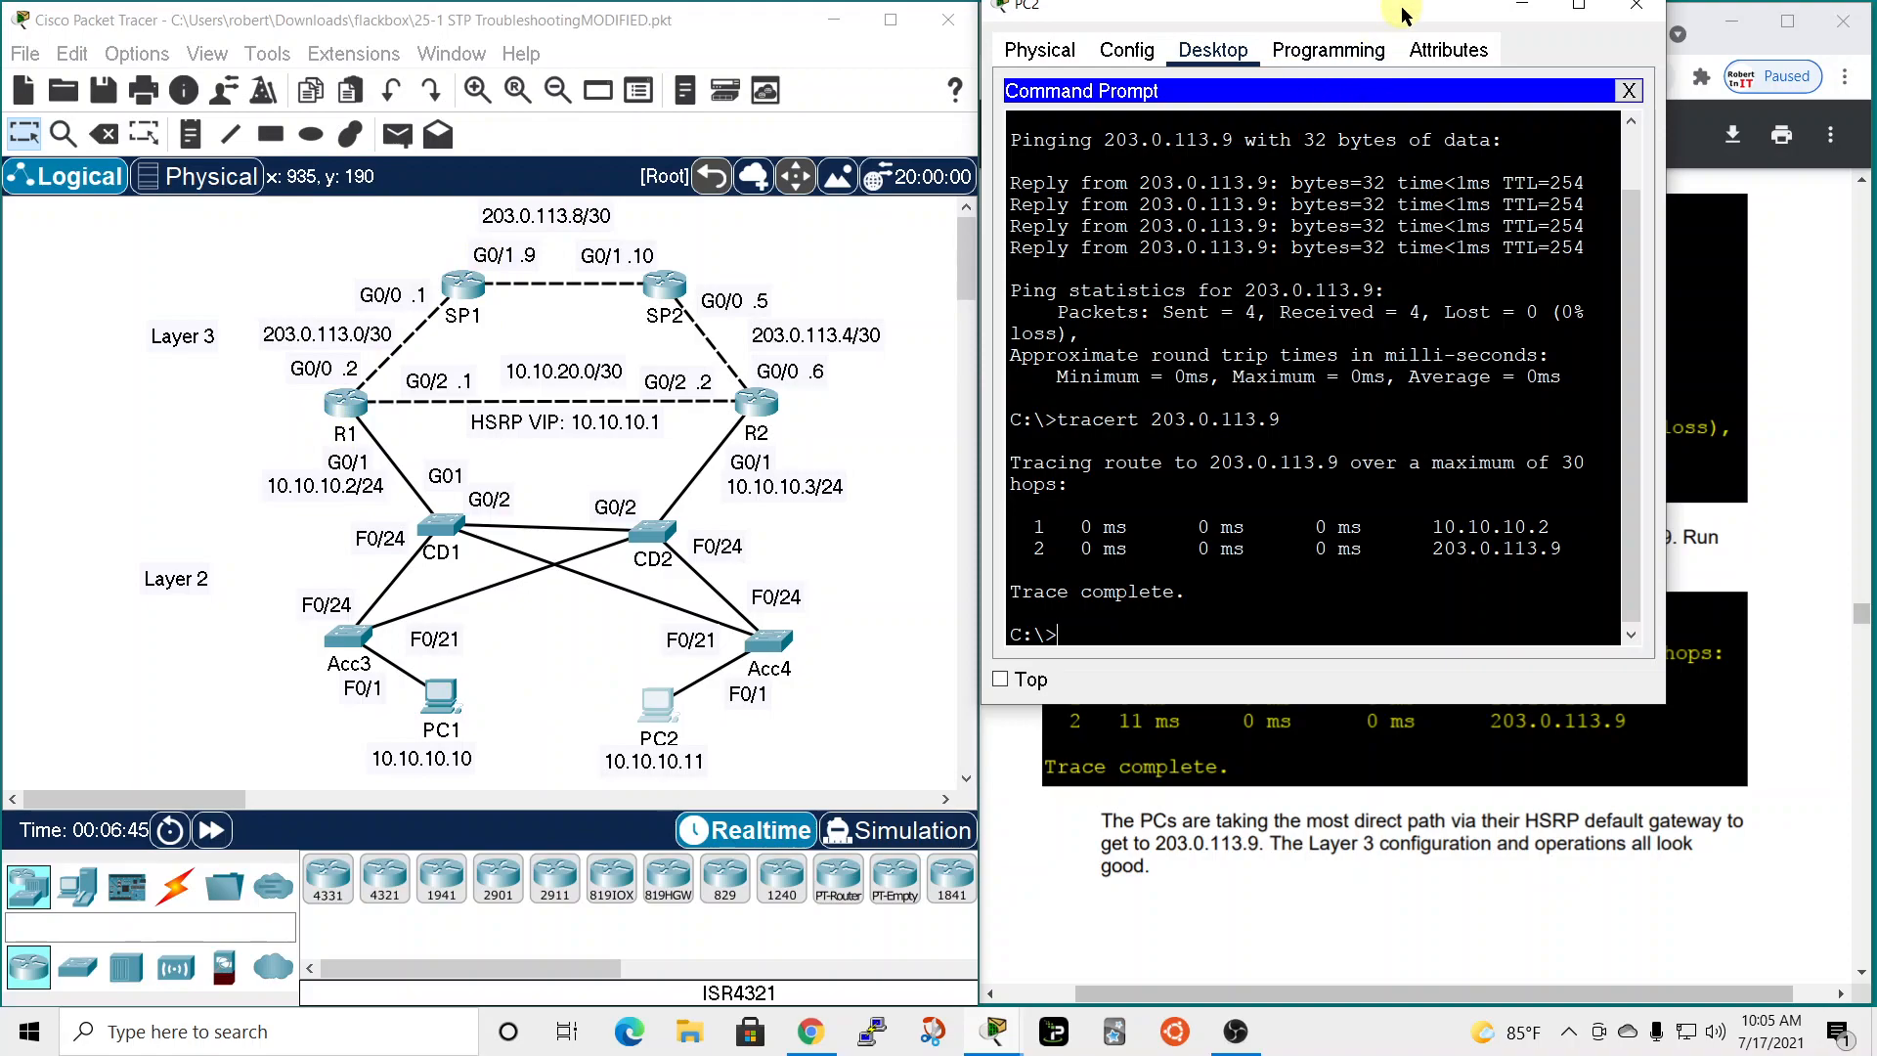
left_click_drag(1400, 3, 1316, 19)
left_click(1552, 21)
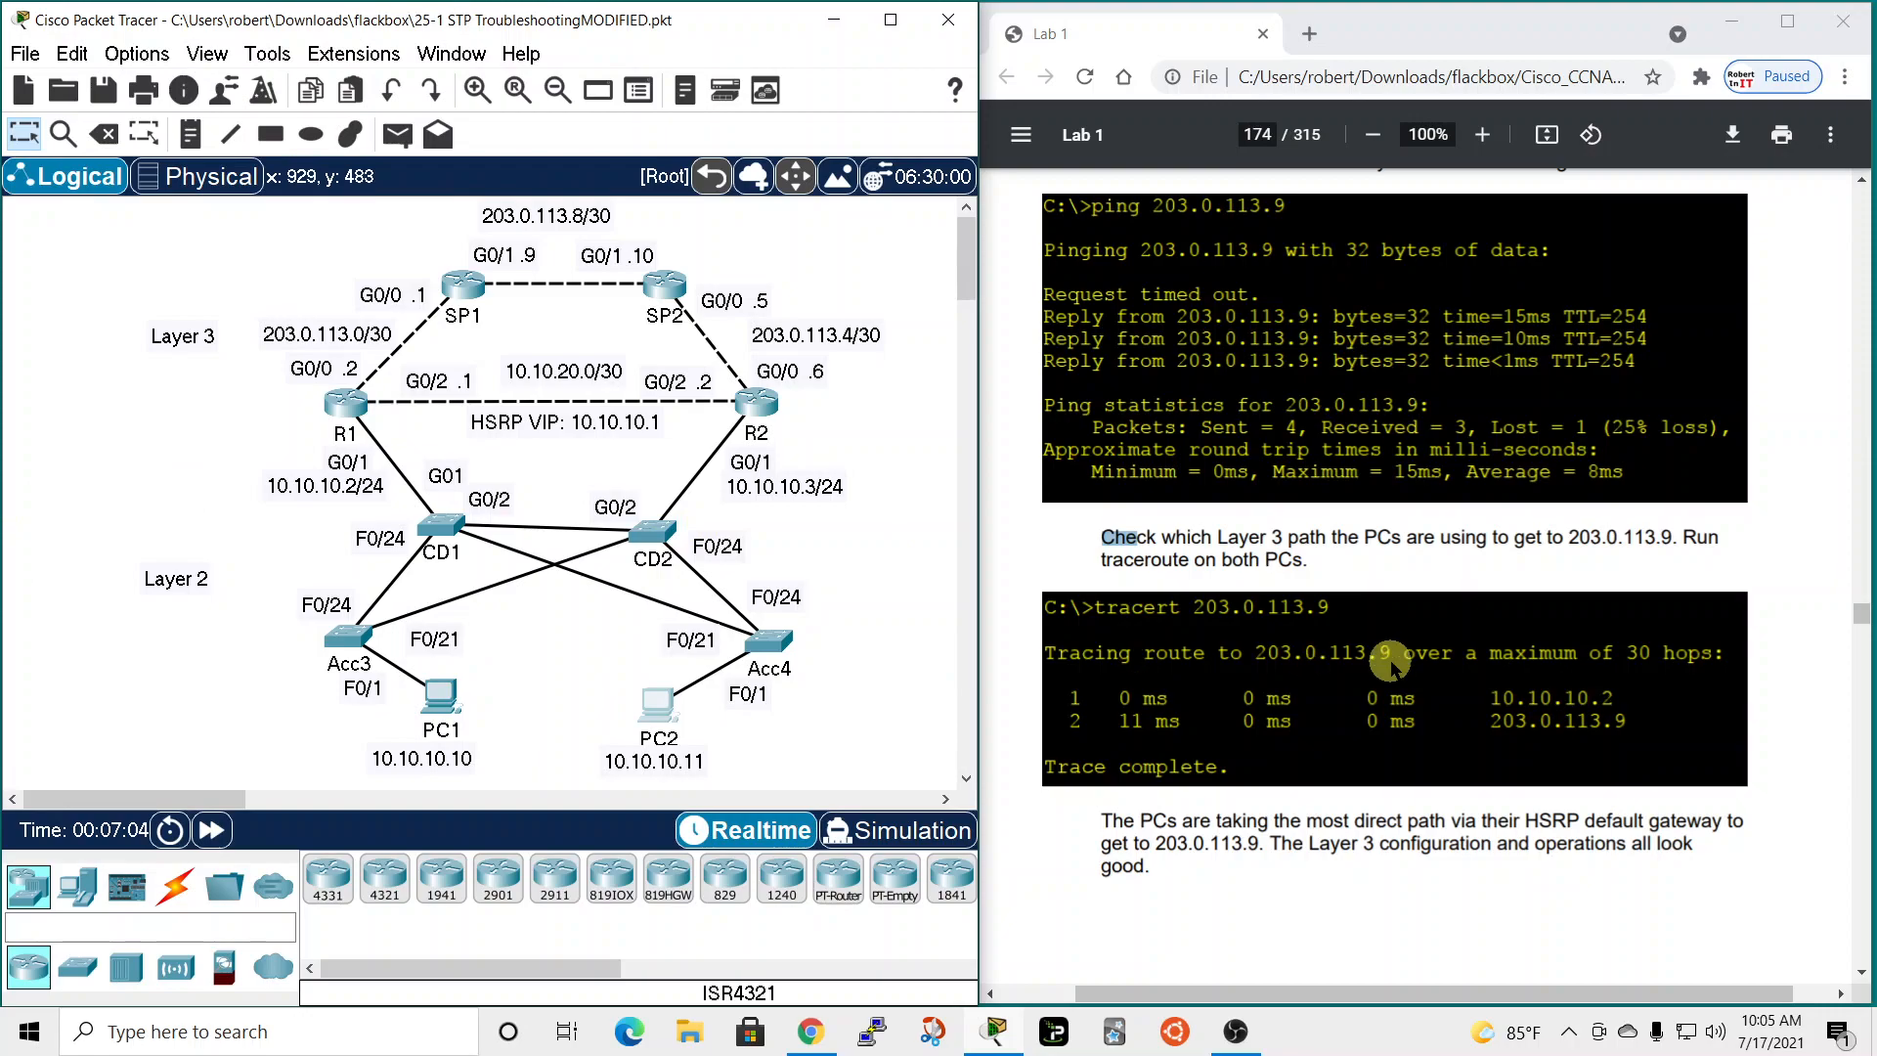
Advance the lab guide to the PC VLAN check, open switch Acc3's command line and enter privileged mode.
scroll(1423, 704, "down", 3)
scroll(1422, 704, "down", 10)
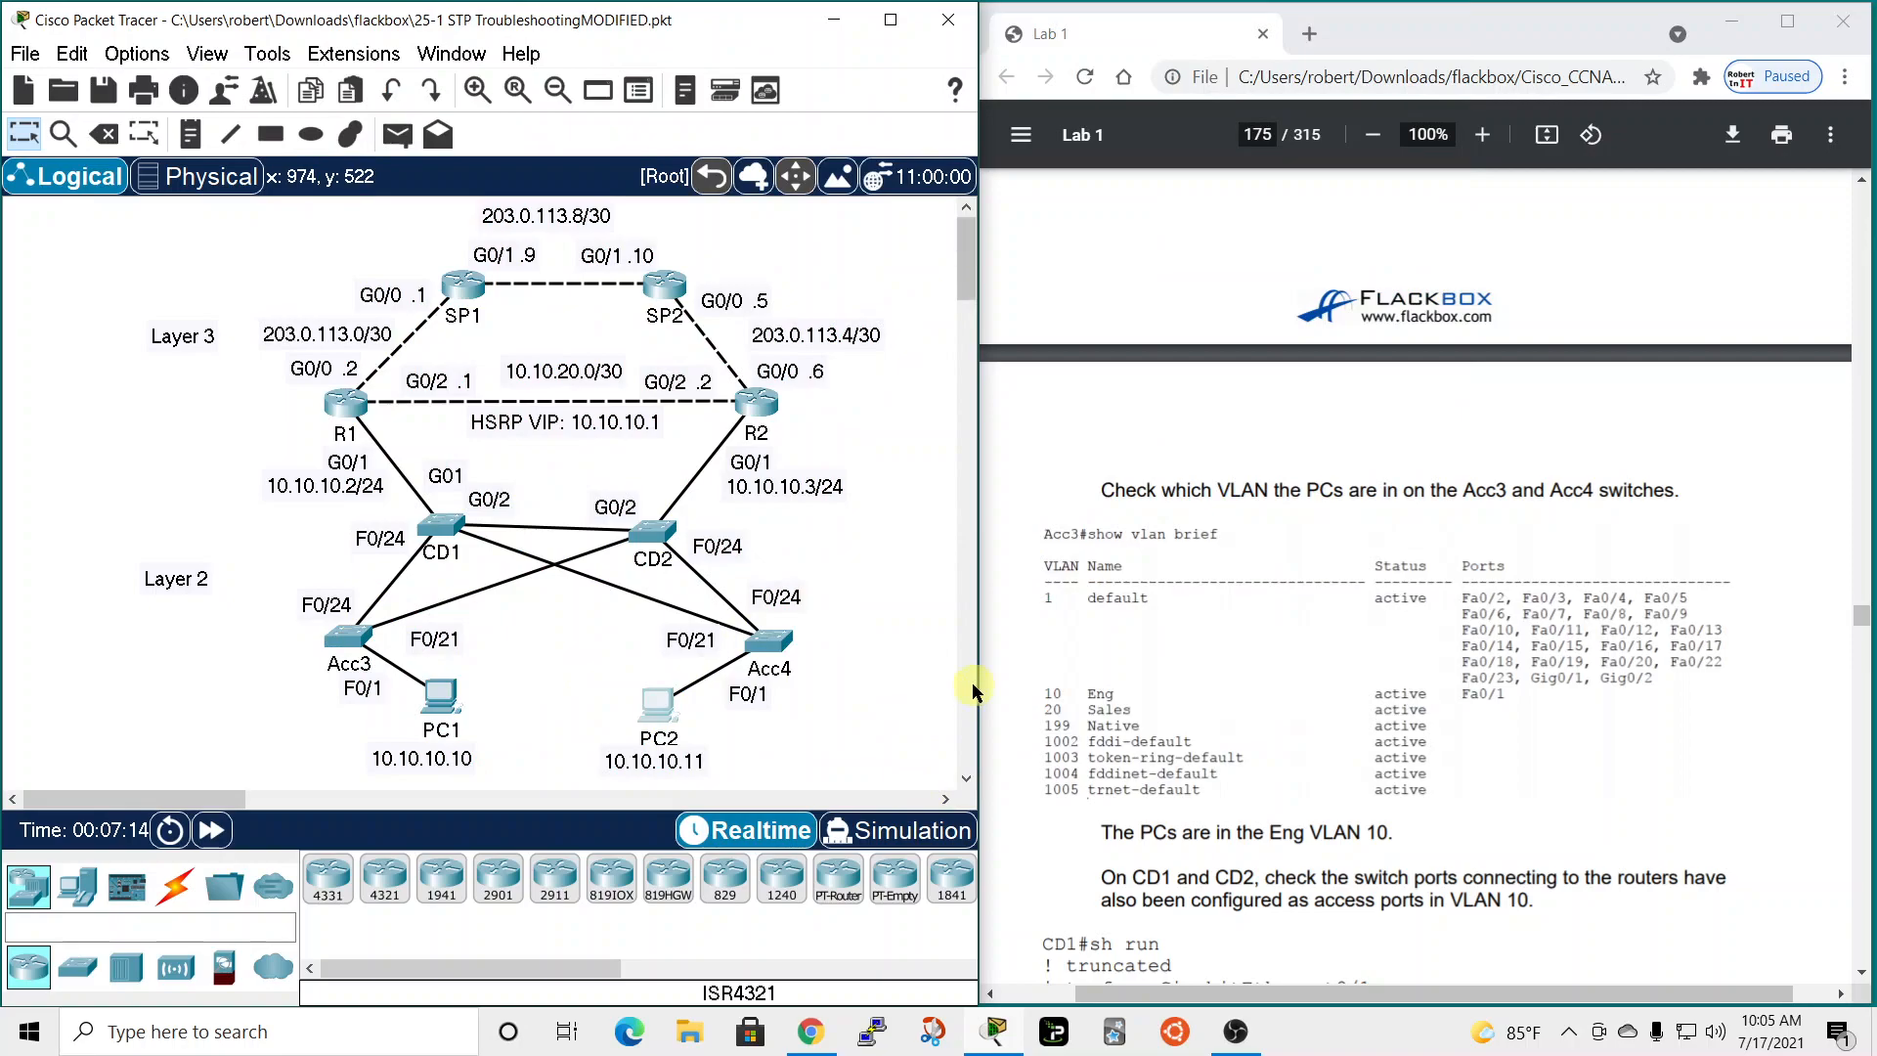
left_click(347, 636)
left_click_drag(912, 143, 377, 4)
left_click(273, 44)
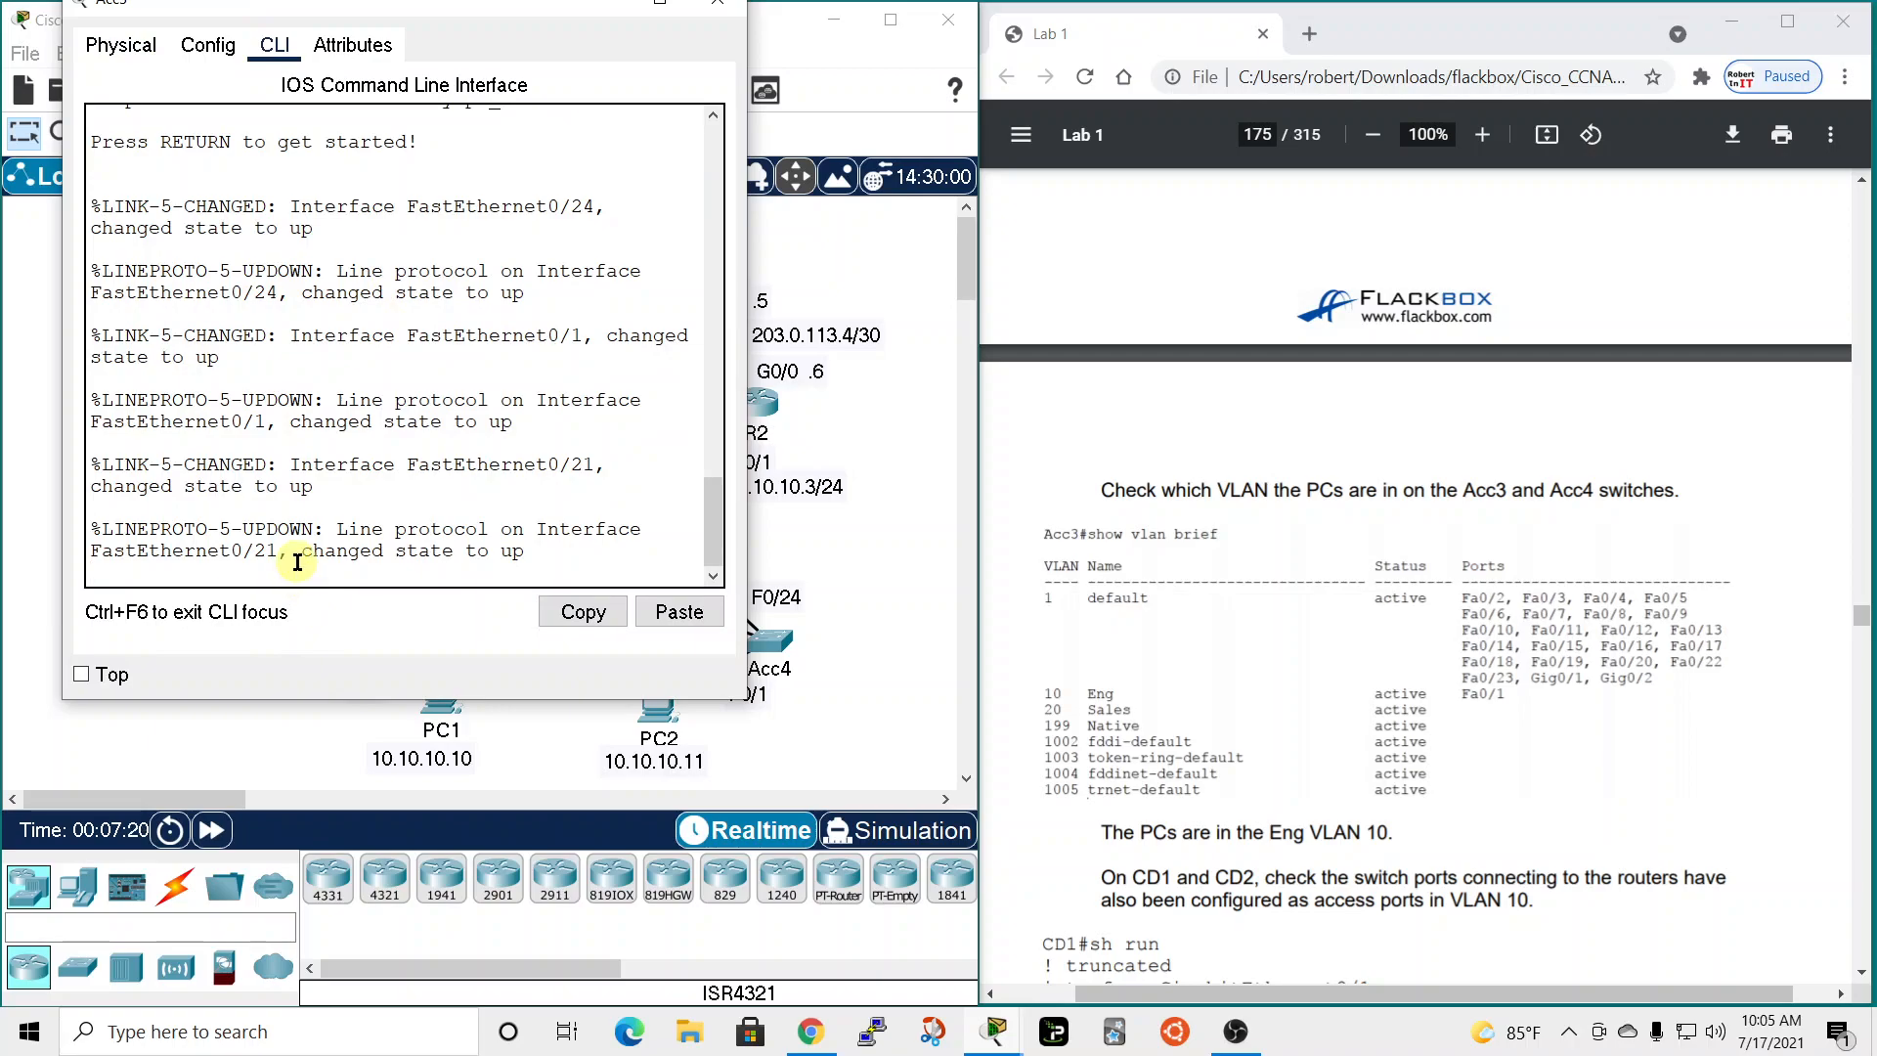
key("Return")
type("en")
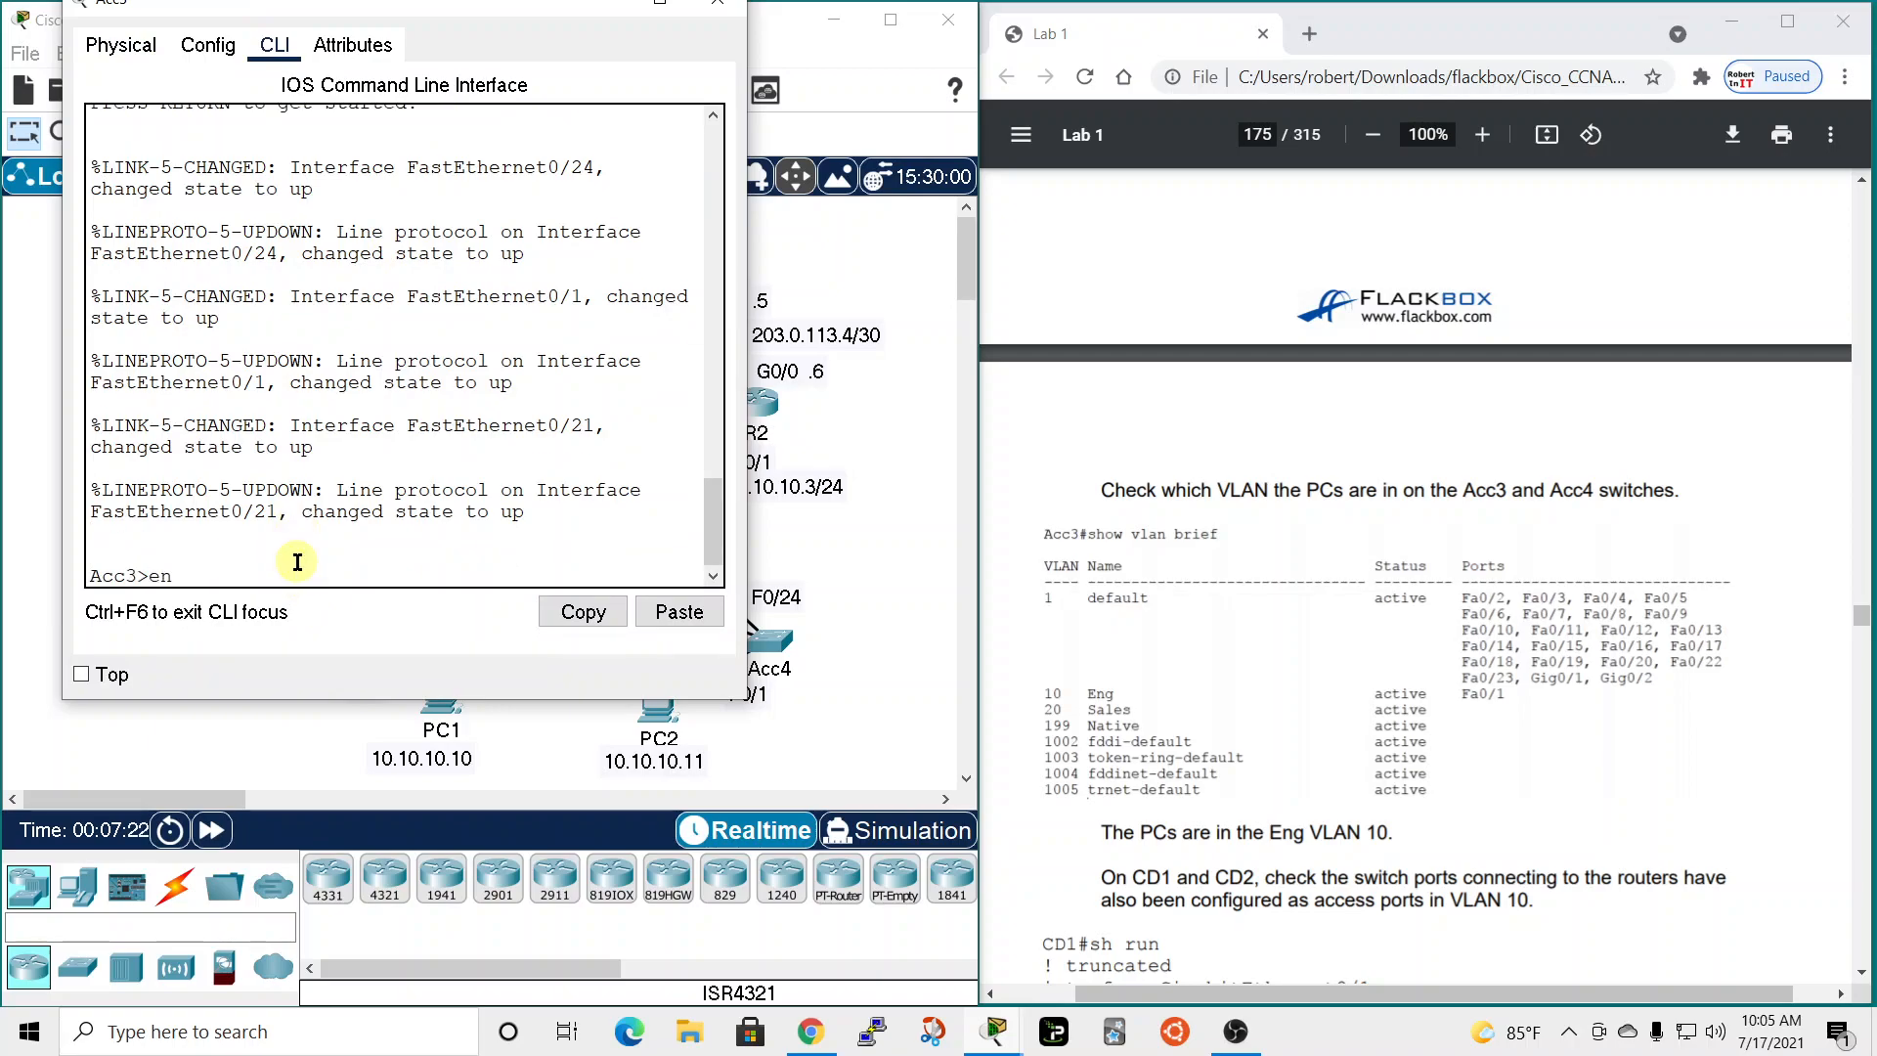
key("Return")
Display the brief VLAN list on Acc3 with "show vlan br".
type("sh")
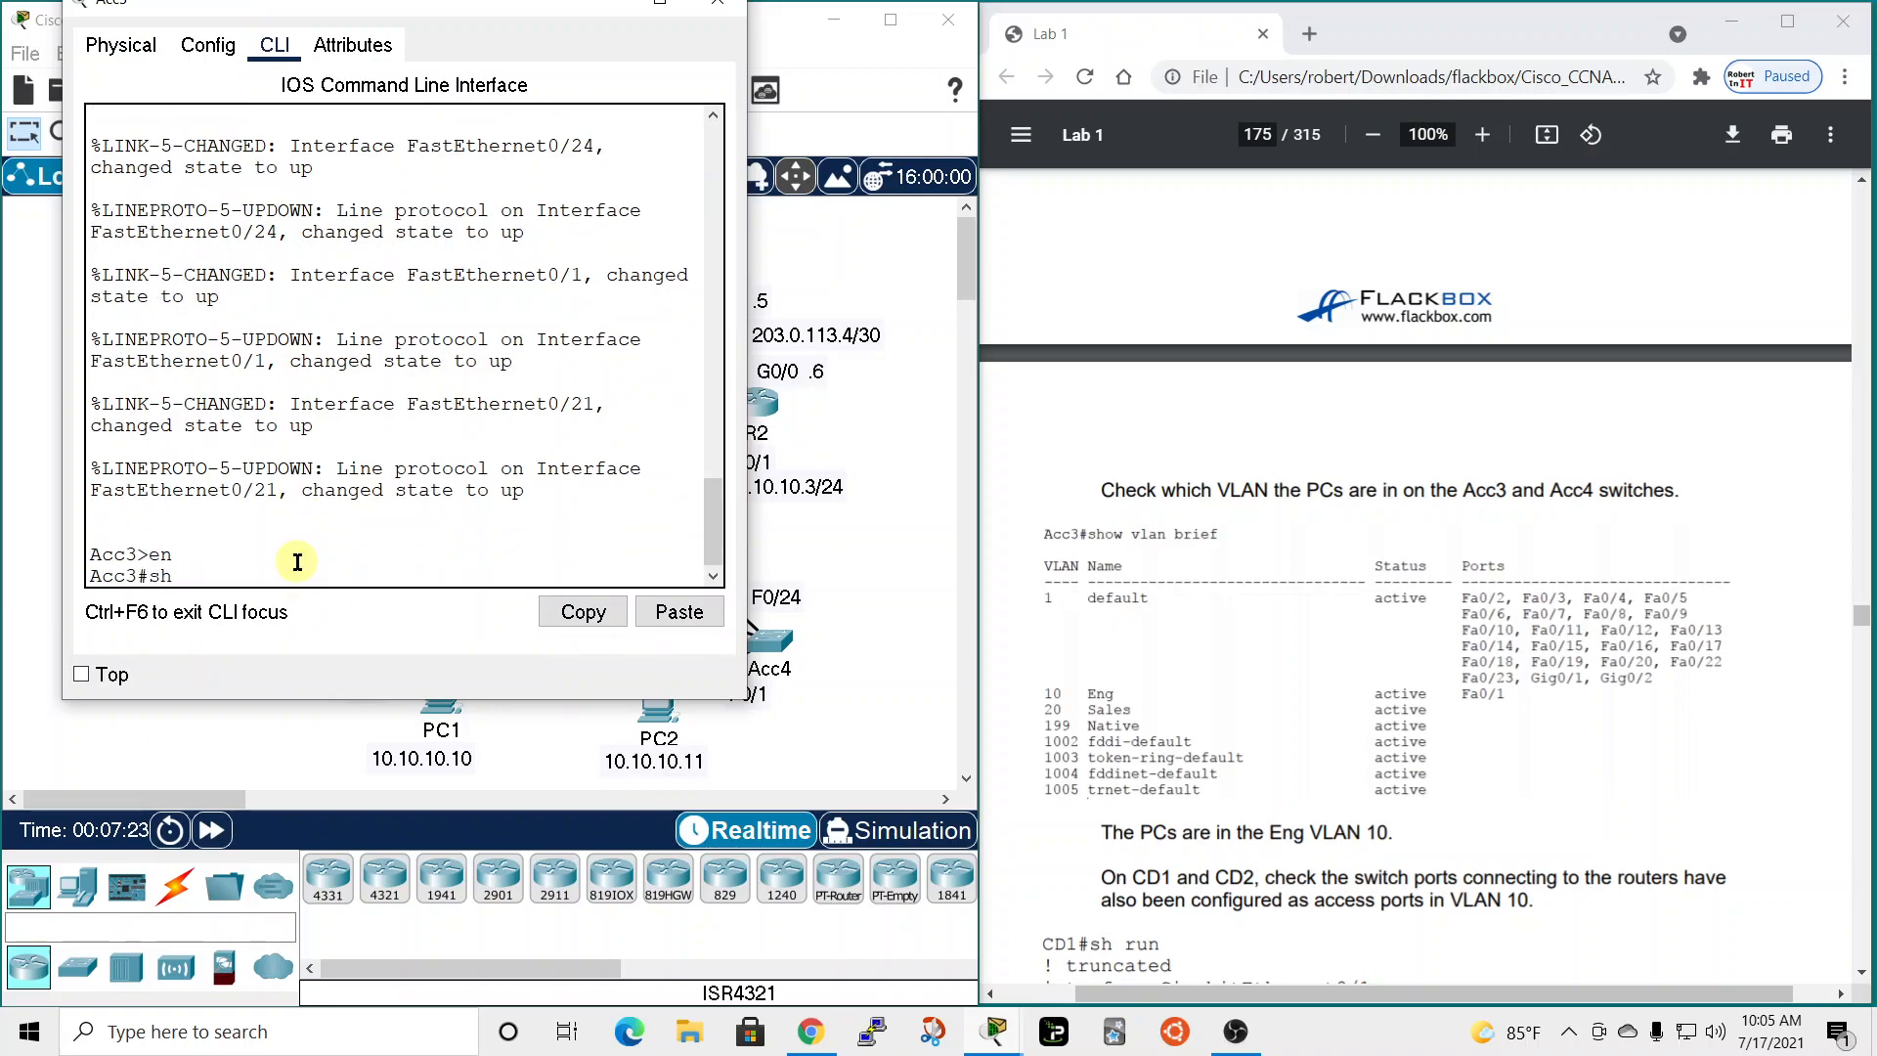
key("Tab")
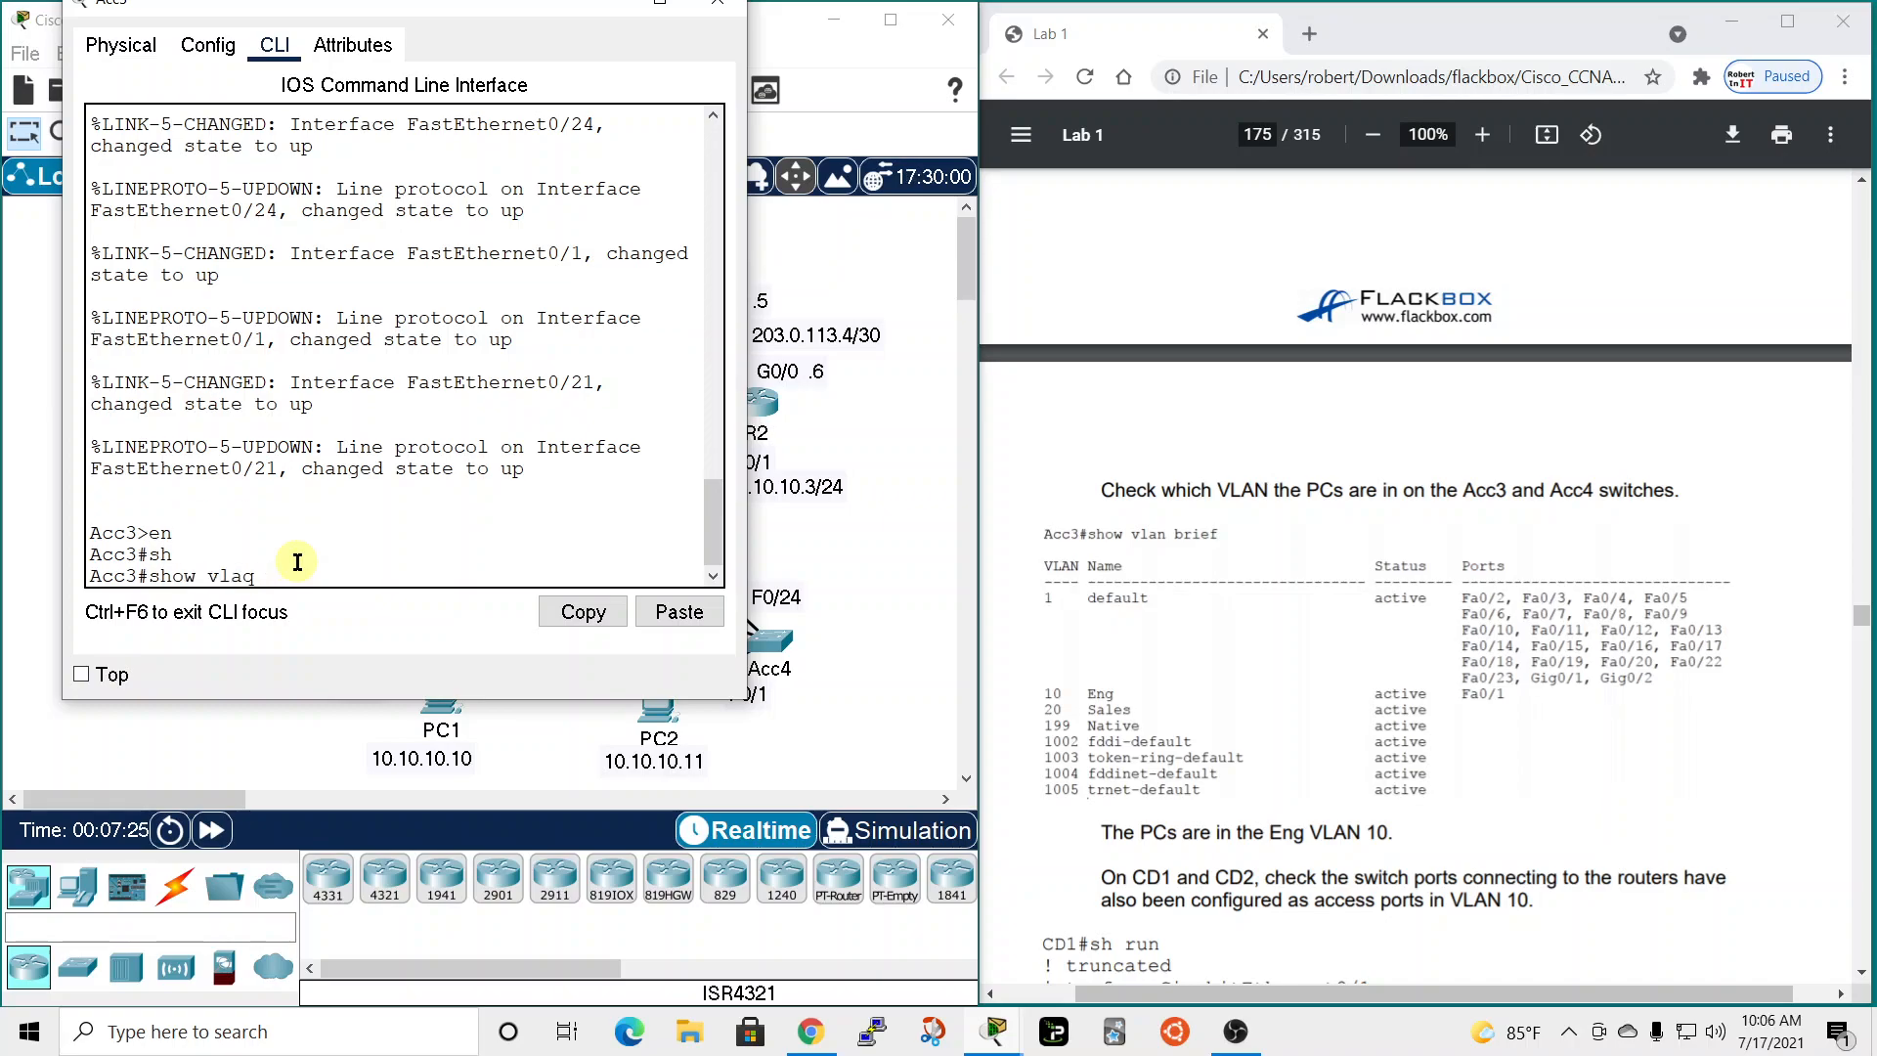
type("vlan")
key("Tab")
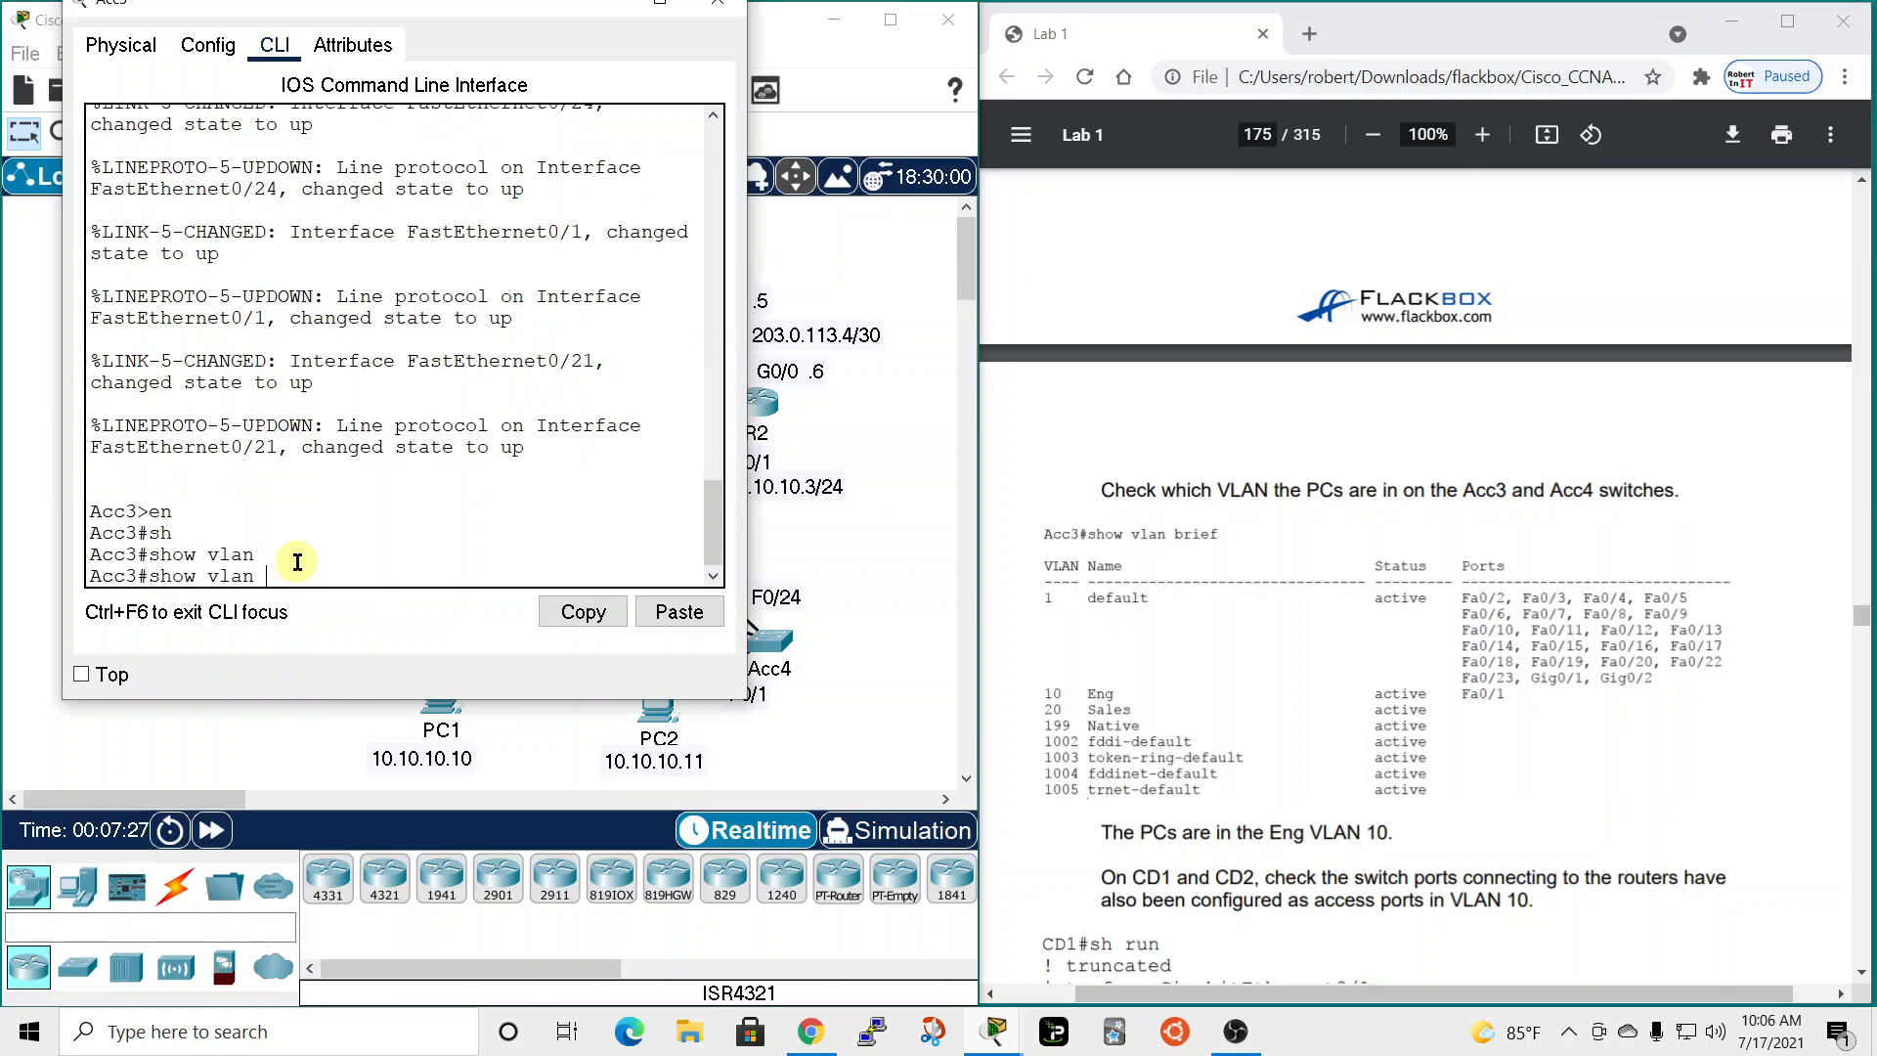
type("b")
key("Return")
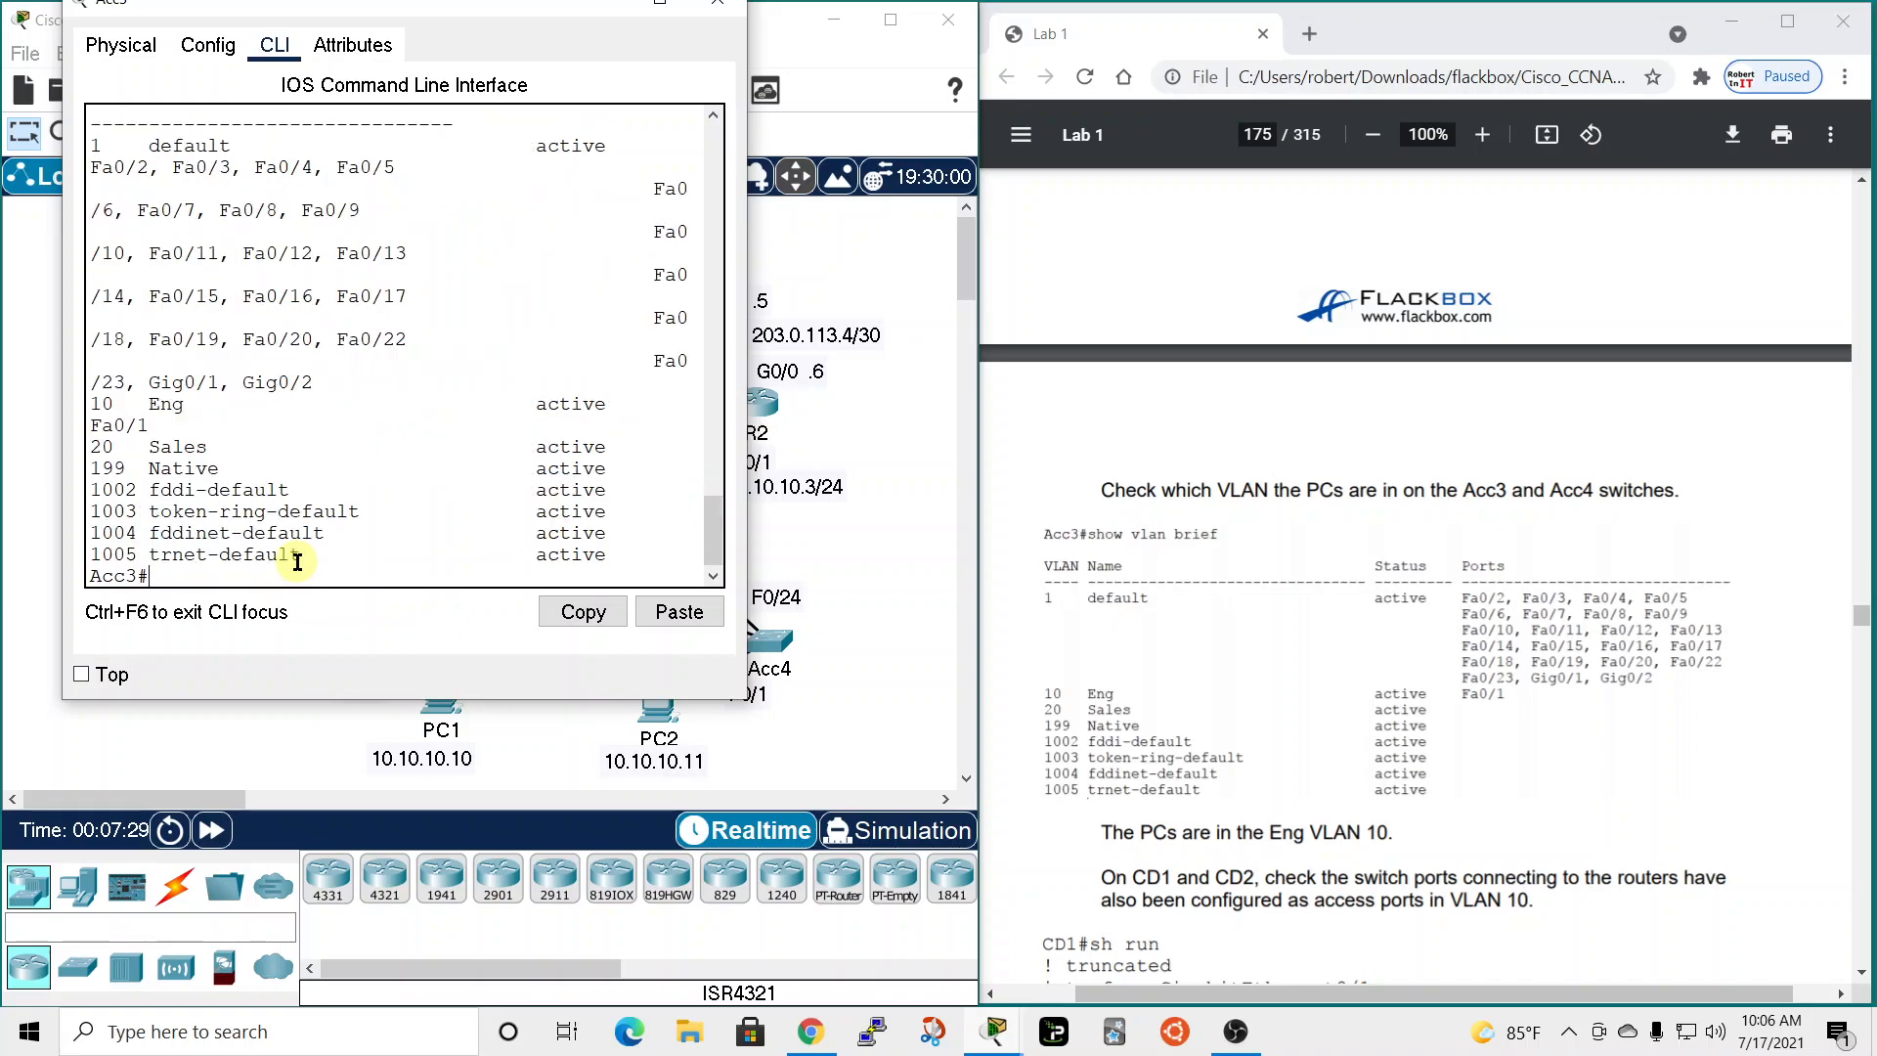
Widen the Acc3 window, examine which VLAN port Fa0/1 belongs to, and close the window.
left_click_drag(752, 426, 1017, 430)
left_click_drag(700, 7, 1349, 262)
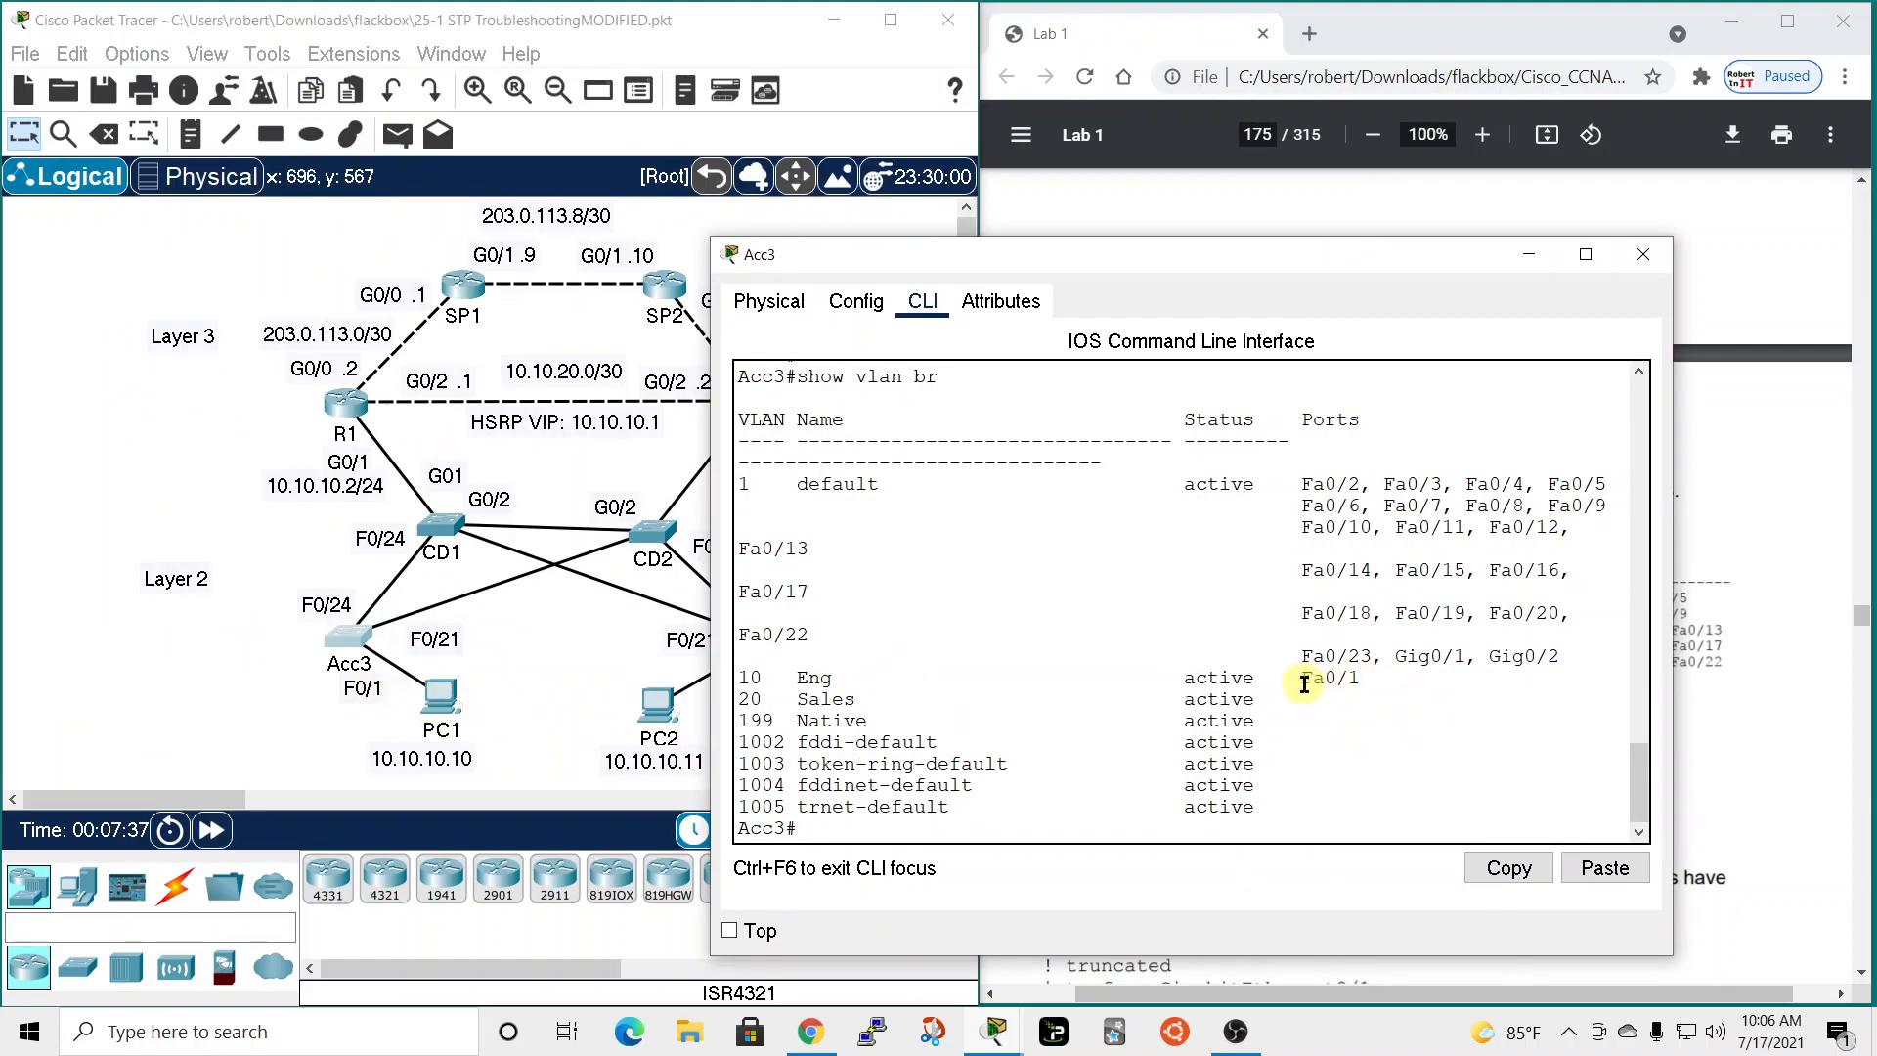
left_click_drag(1299, 681, 1359, 678)
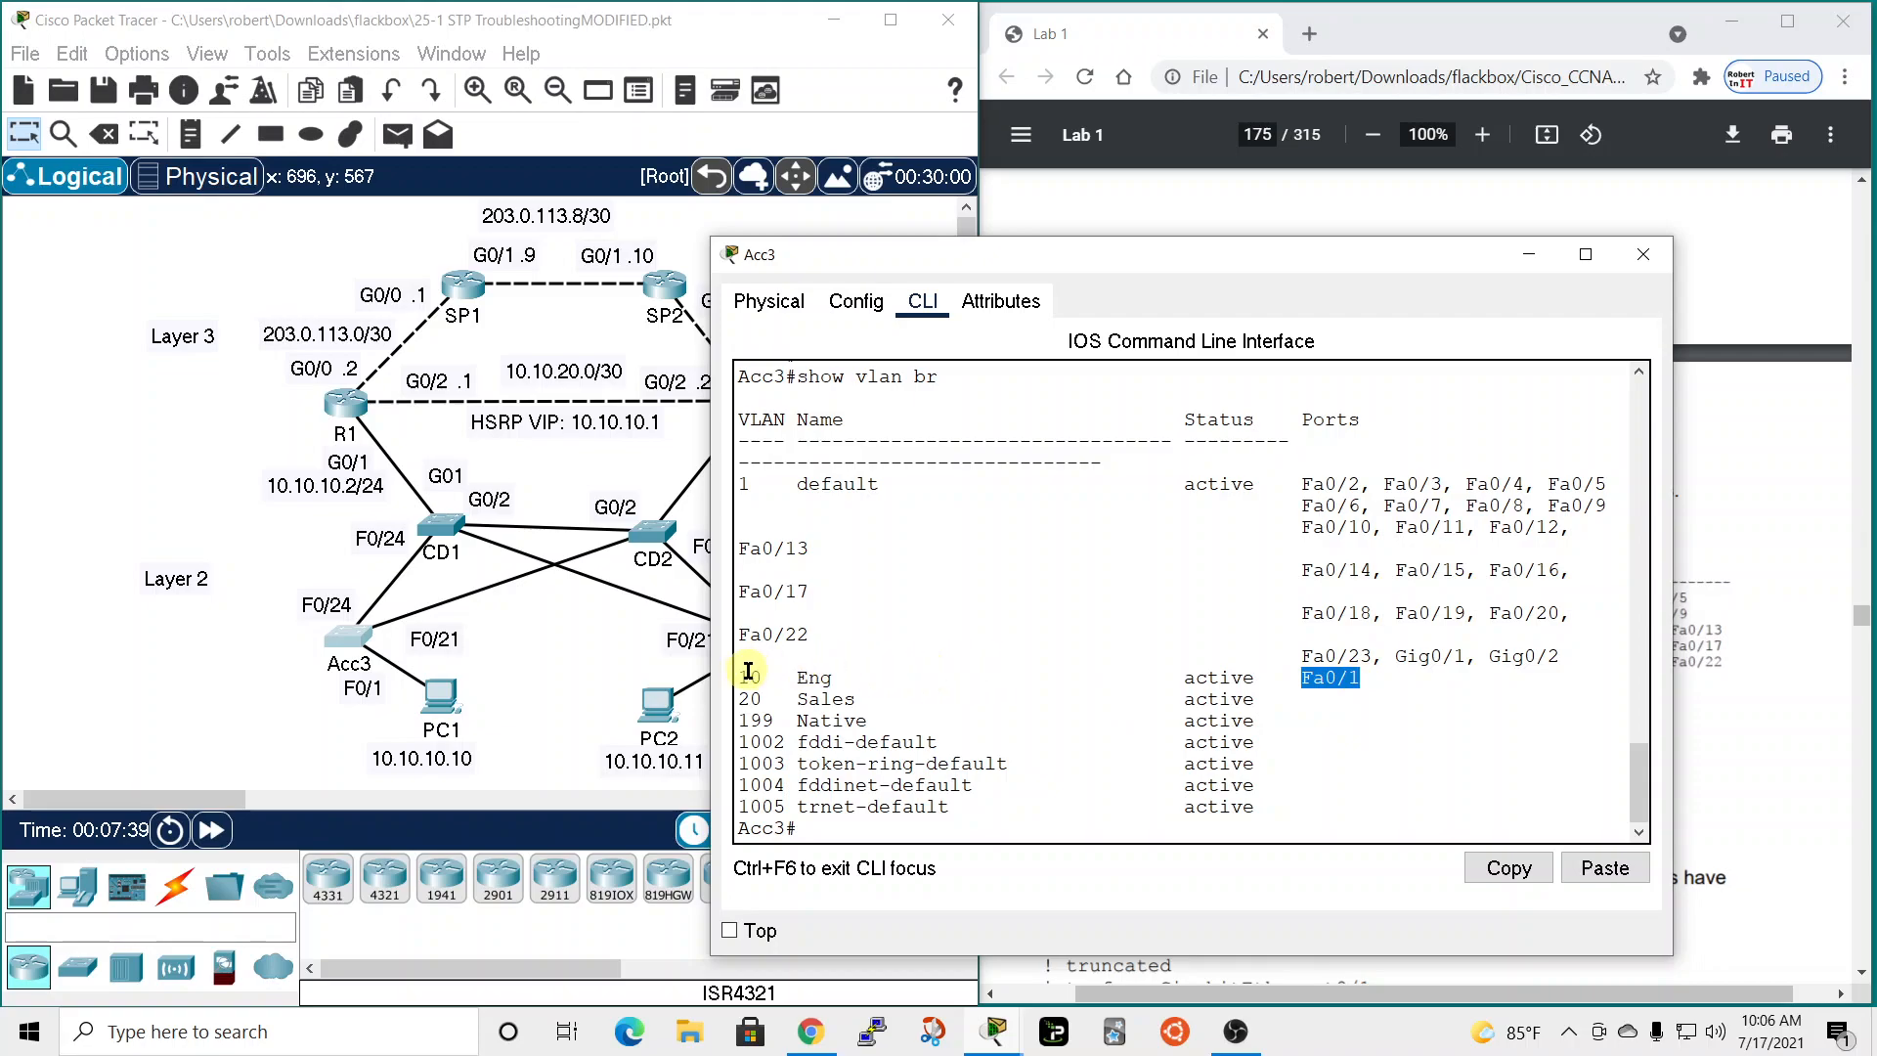
left_click_drag(743, 674, 1292, 675)
left_click(1645, 254)
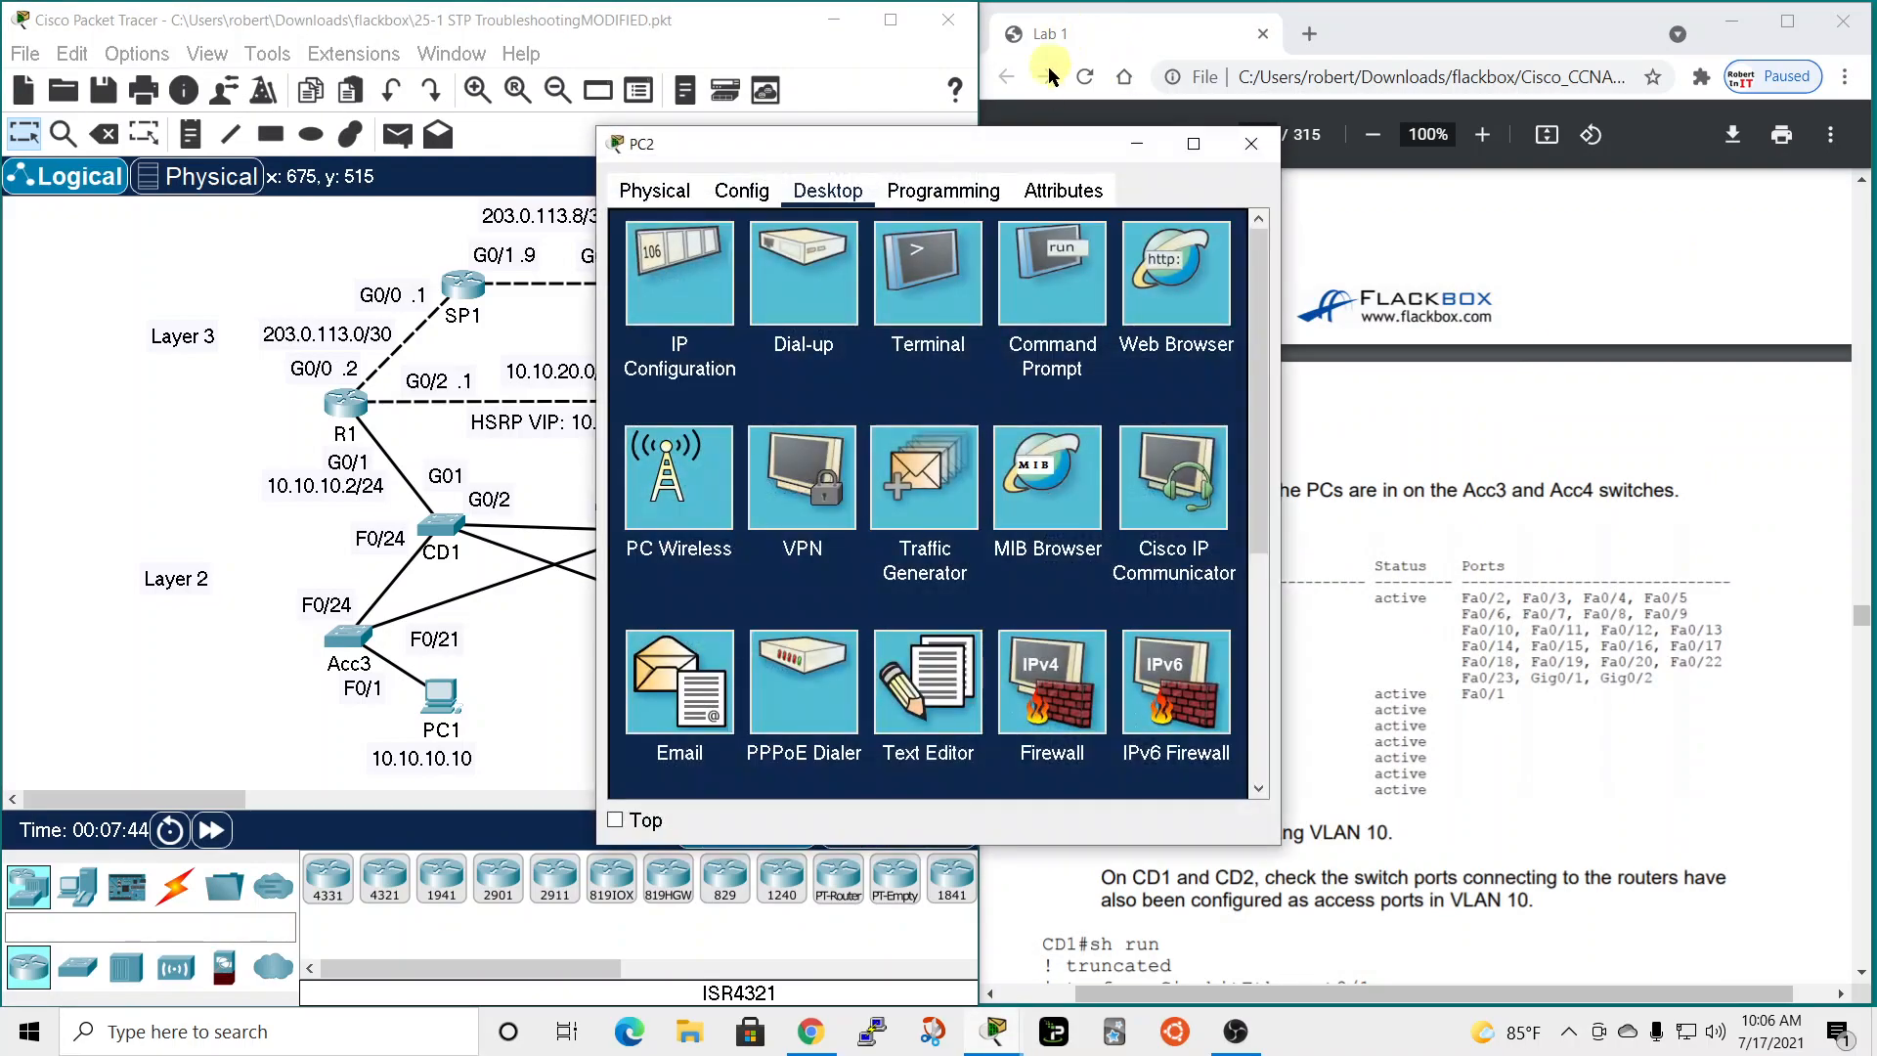
Close the PC2 window, open switch Acc4's command line and enter privileged mode.
left_click_drag(1038, 161, 1473, 122)
left_click(764, 661)
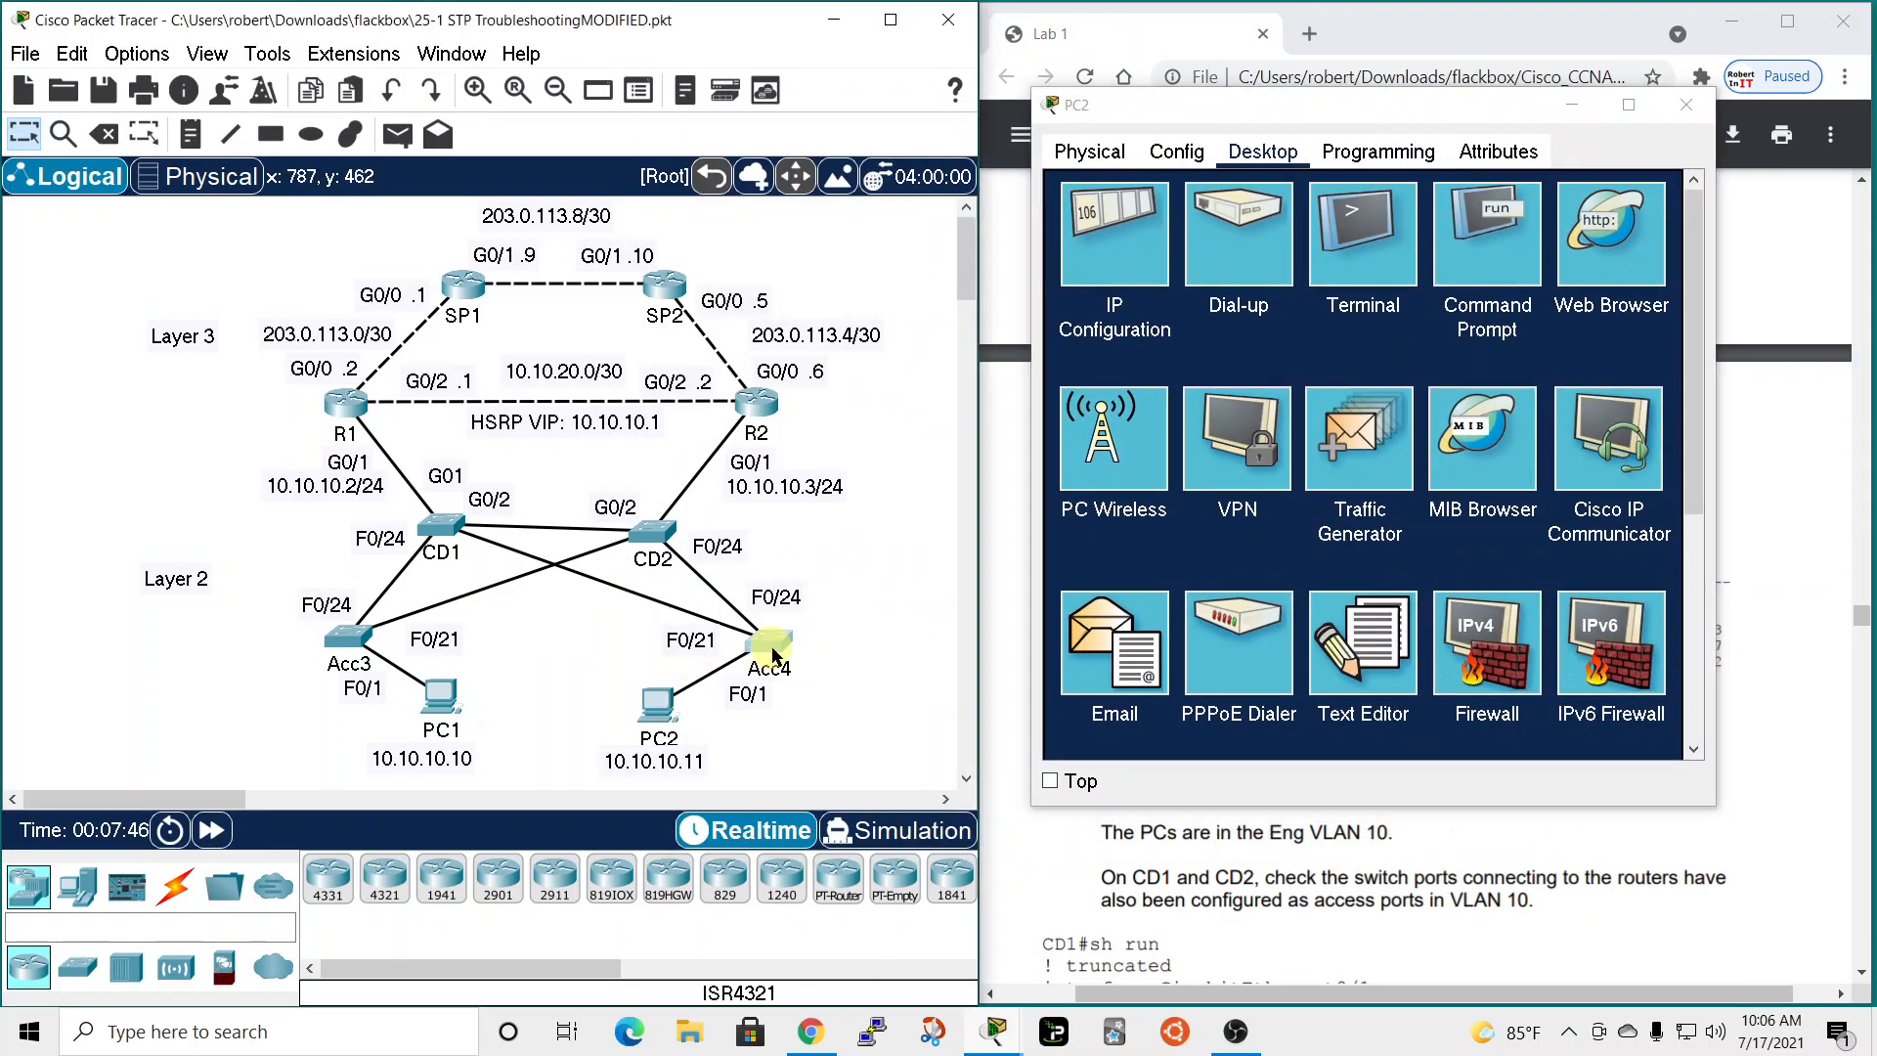
left_click(1683, 109)
left_click_drag(890, 155, 1152, 141)
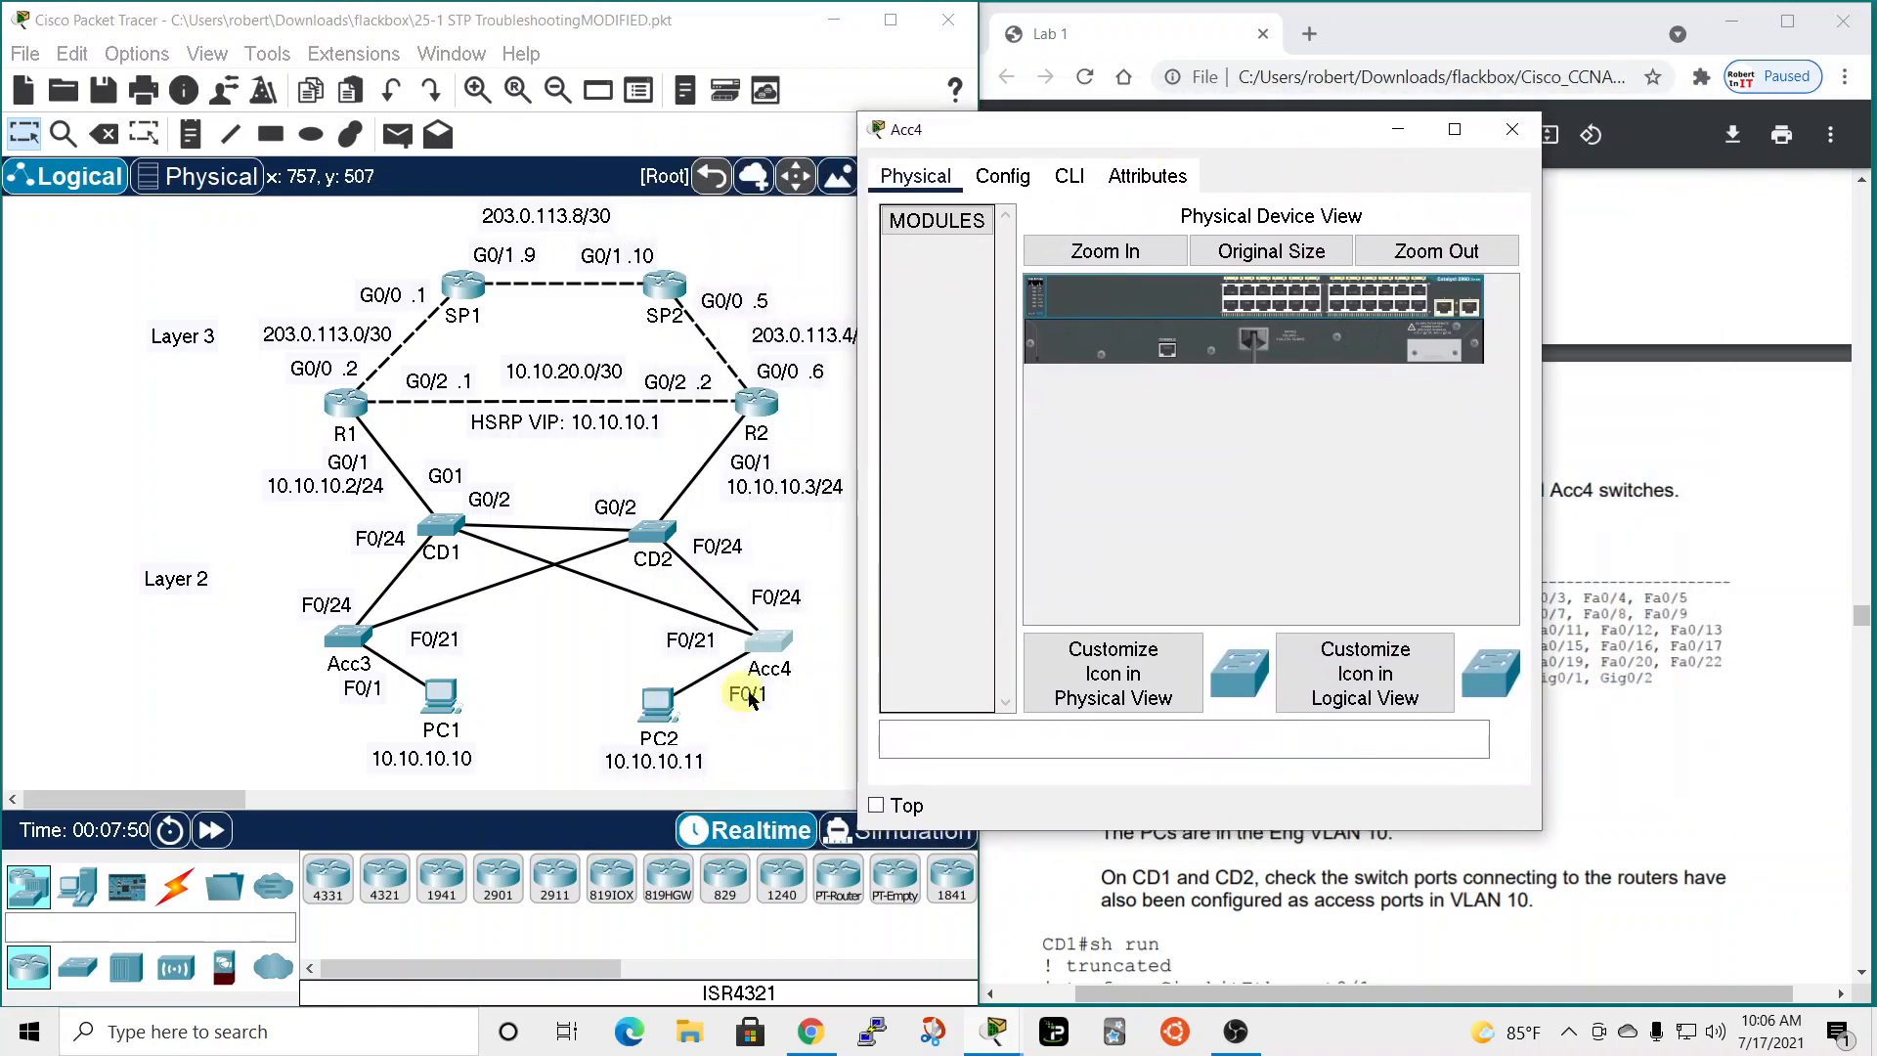
left_click(1070, 178)
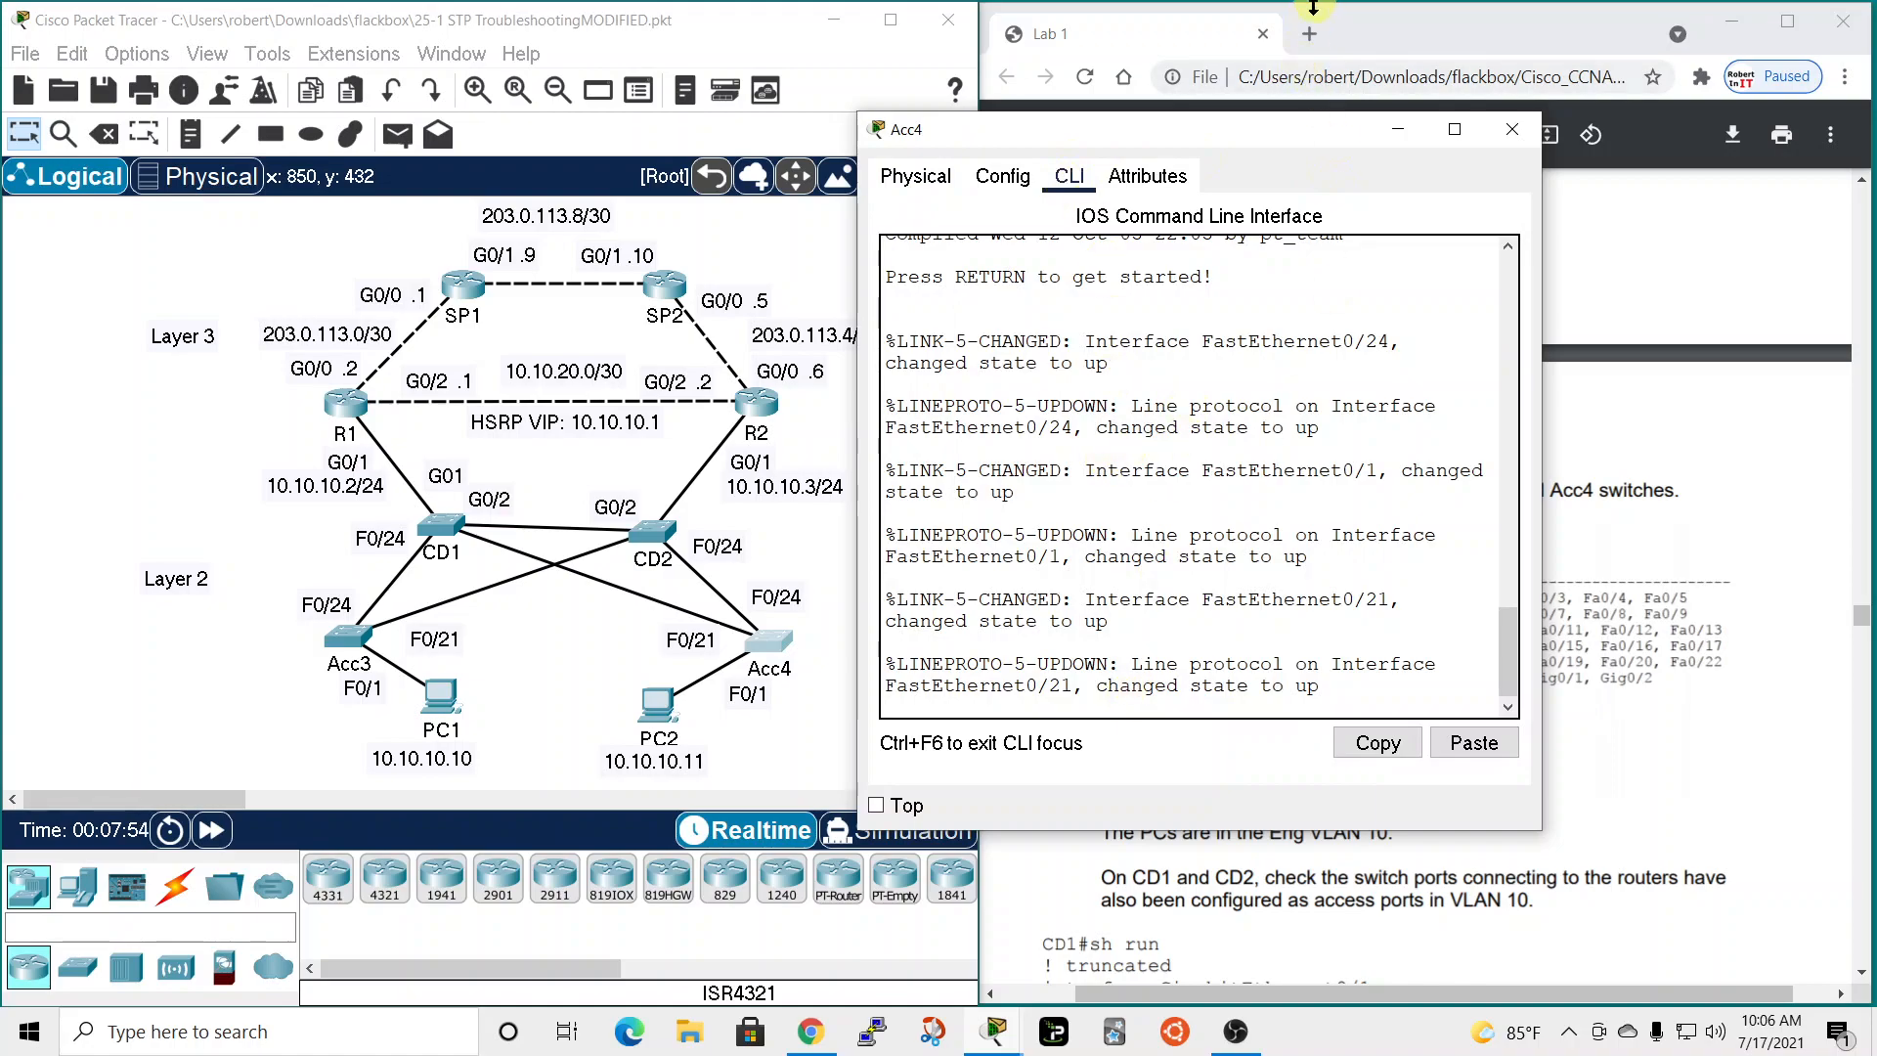
left_click_drag(1075, 129, 456, 23)
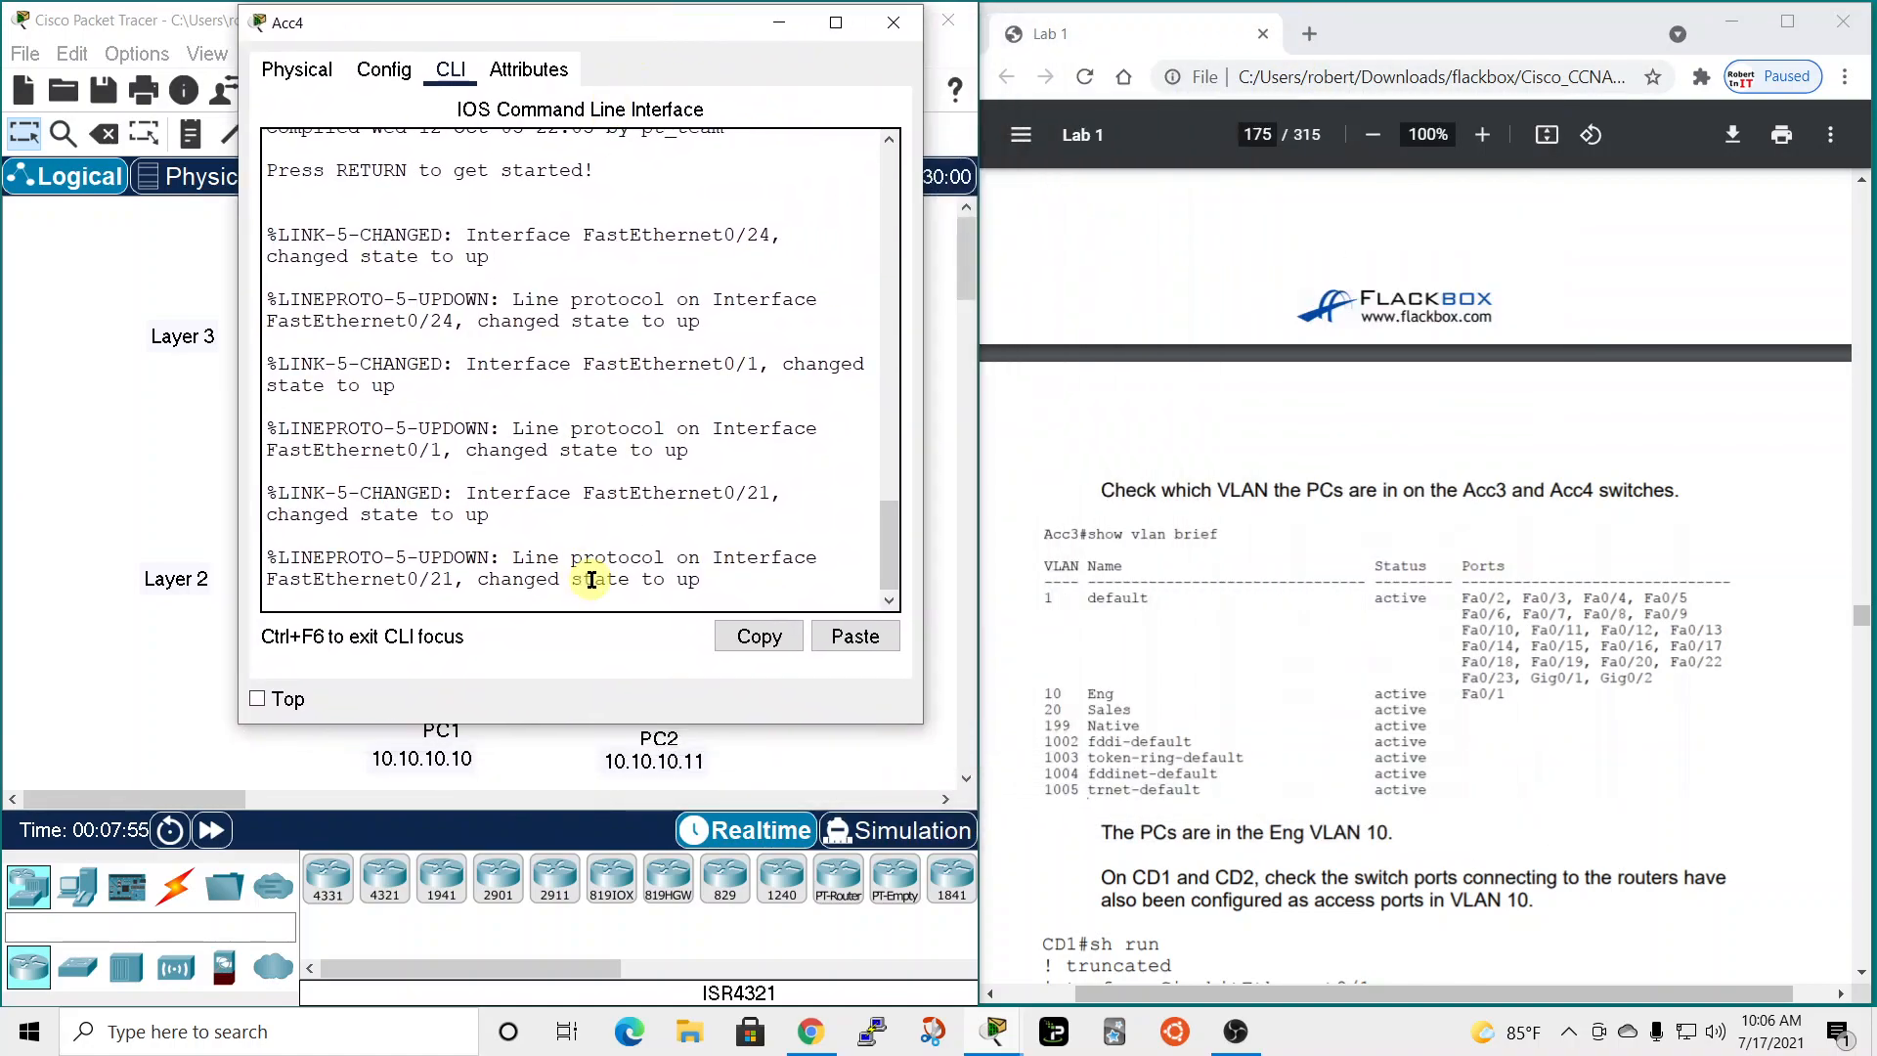
key("Return")
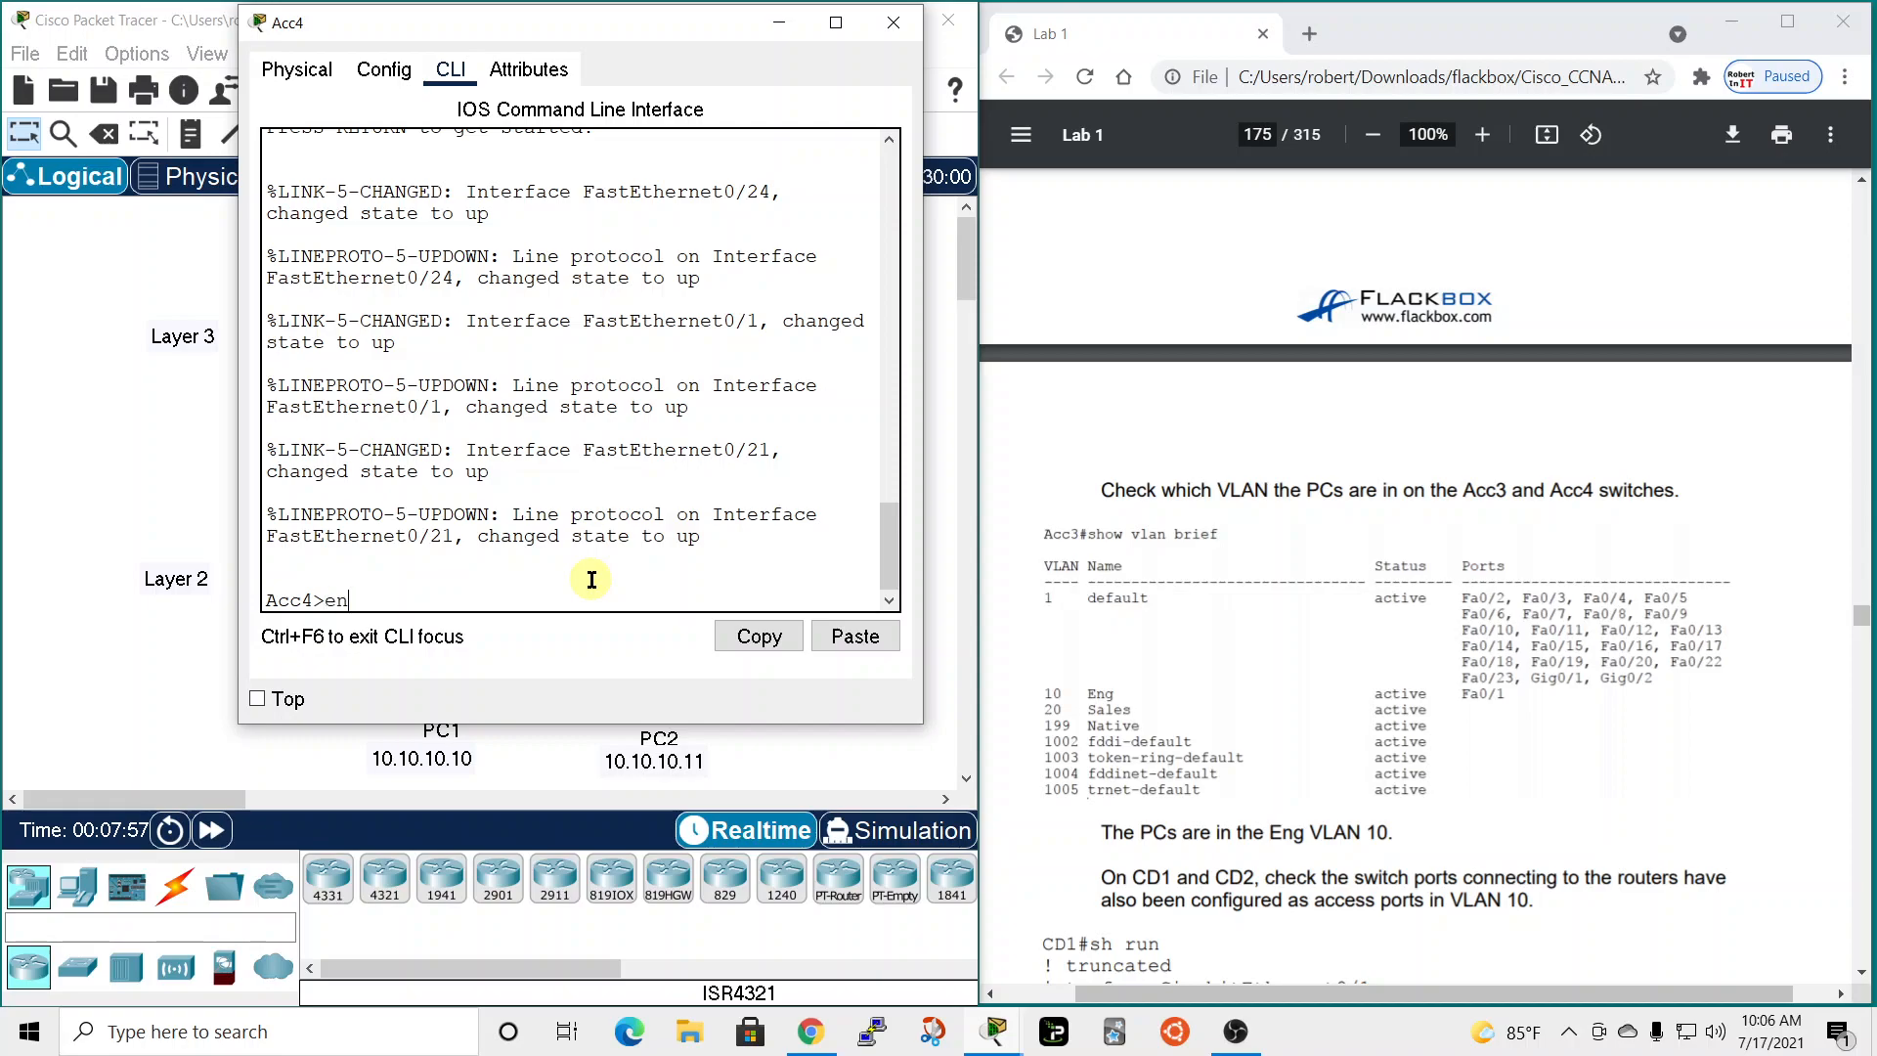
type("en")
key("Return")
Display the brief VLAN list on Acc4 with "sh vlan br".
type("sh v")
key("Tab")
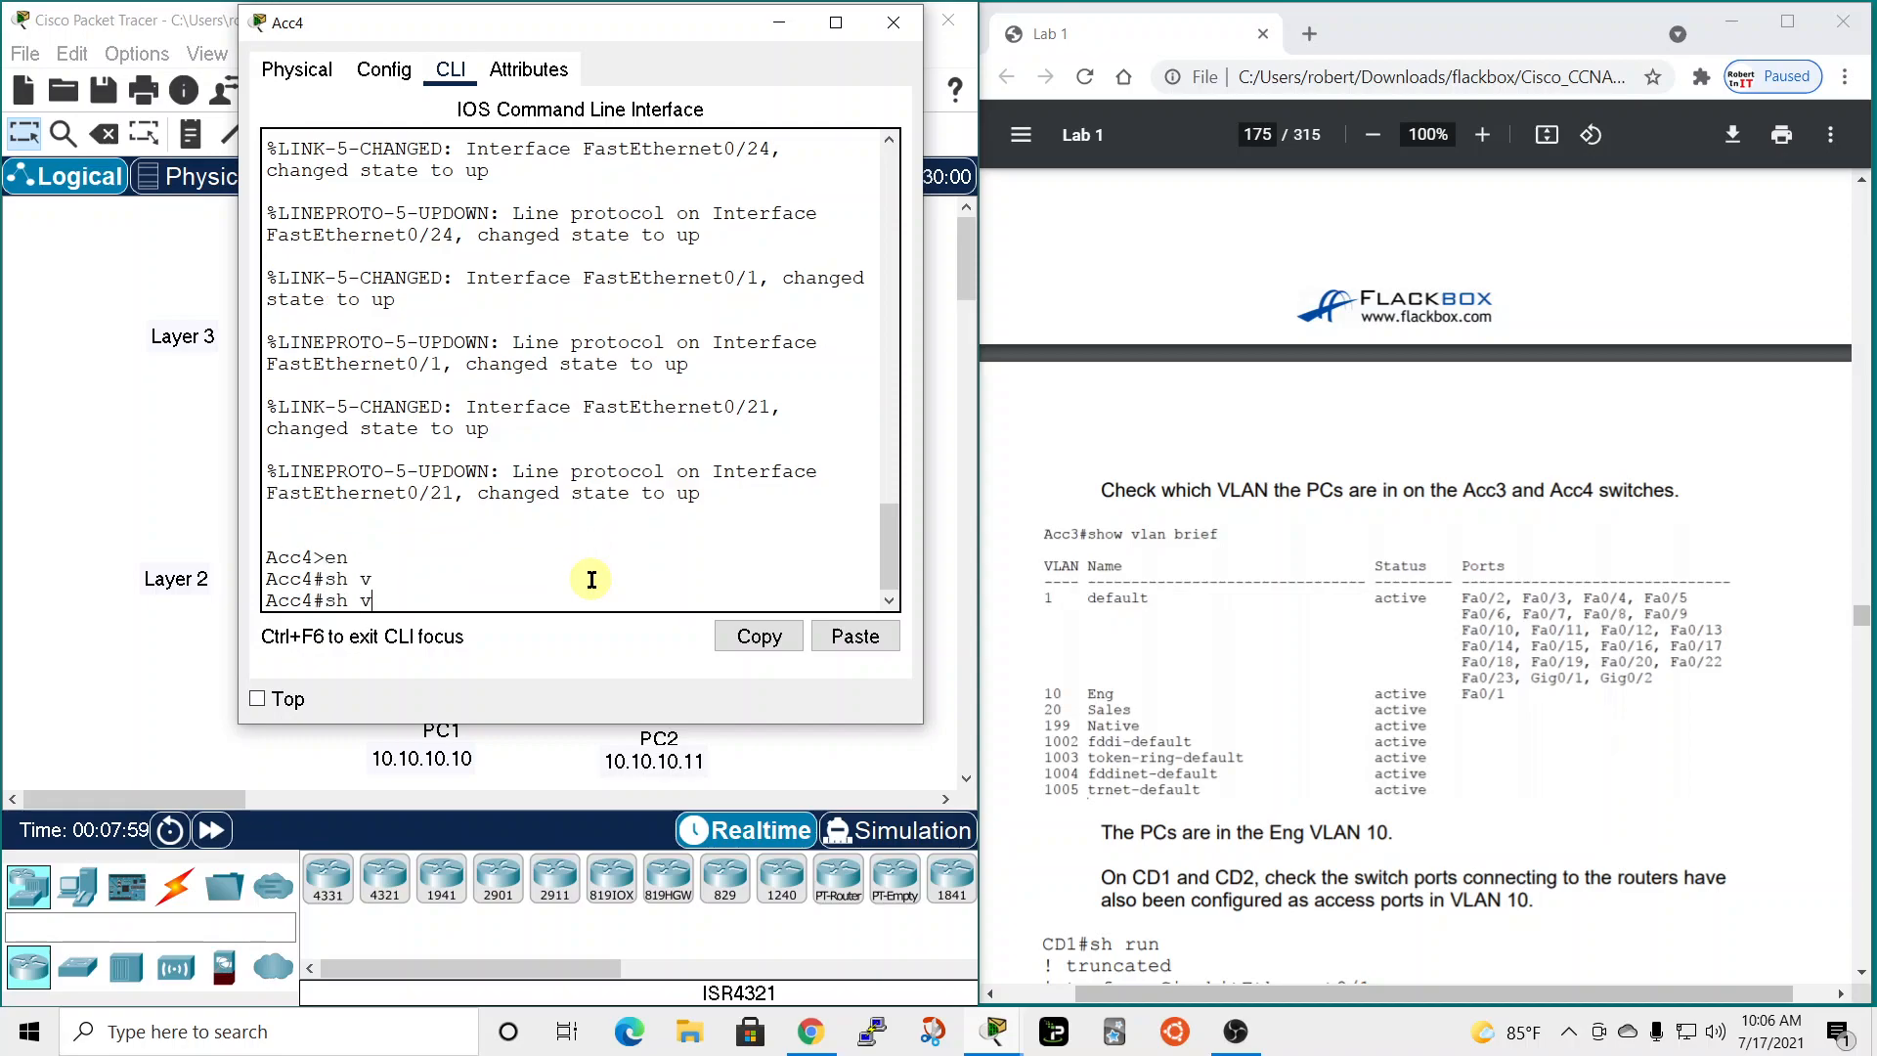
type("l")
key("Tab")
type("b")
key("Return")
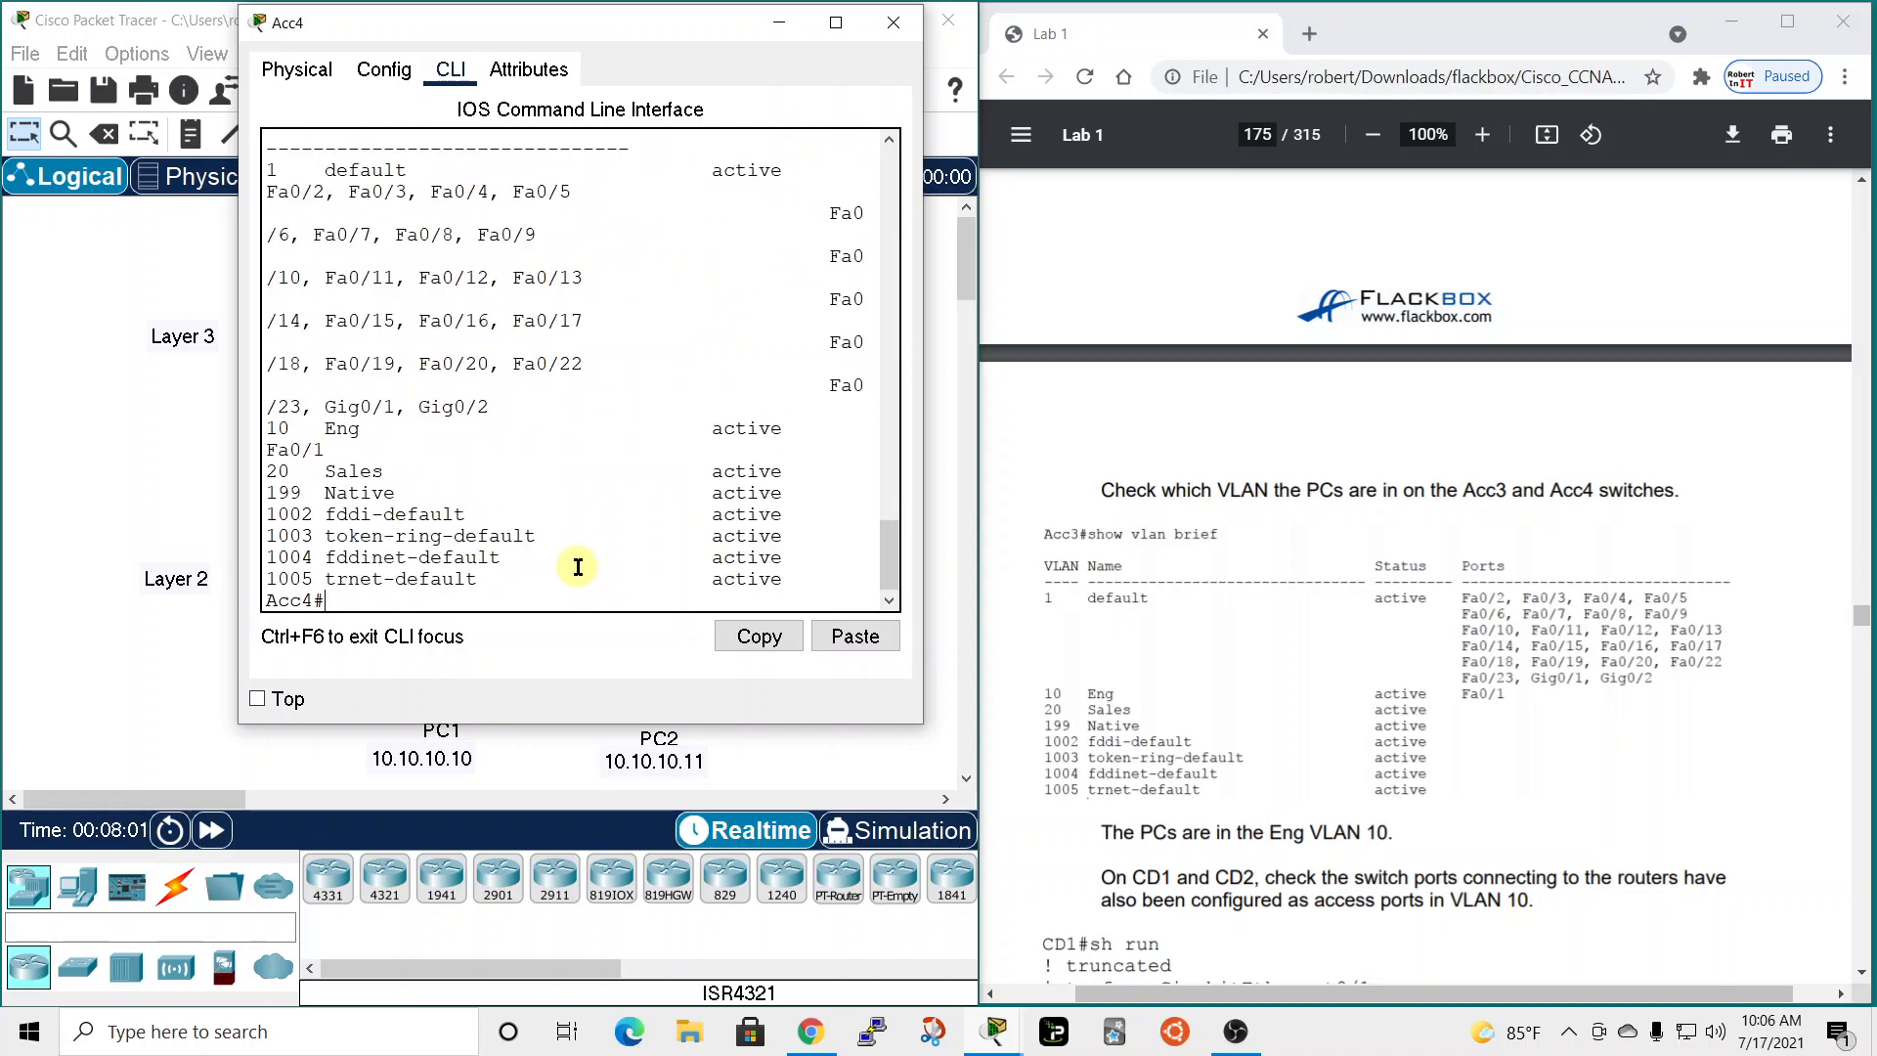
Widen the Acc4 window and examine the VLAN assignment of PC2's port Fa0/1 beside the topology.
left_click_drag(921, 411, 1210, 436)
left_click_drag(892, 39, 1560, 31)
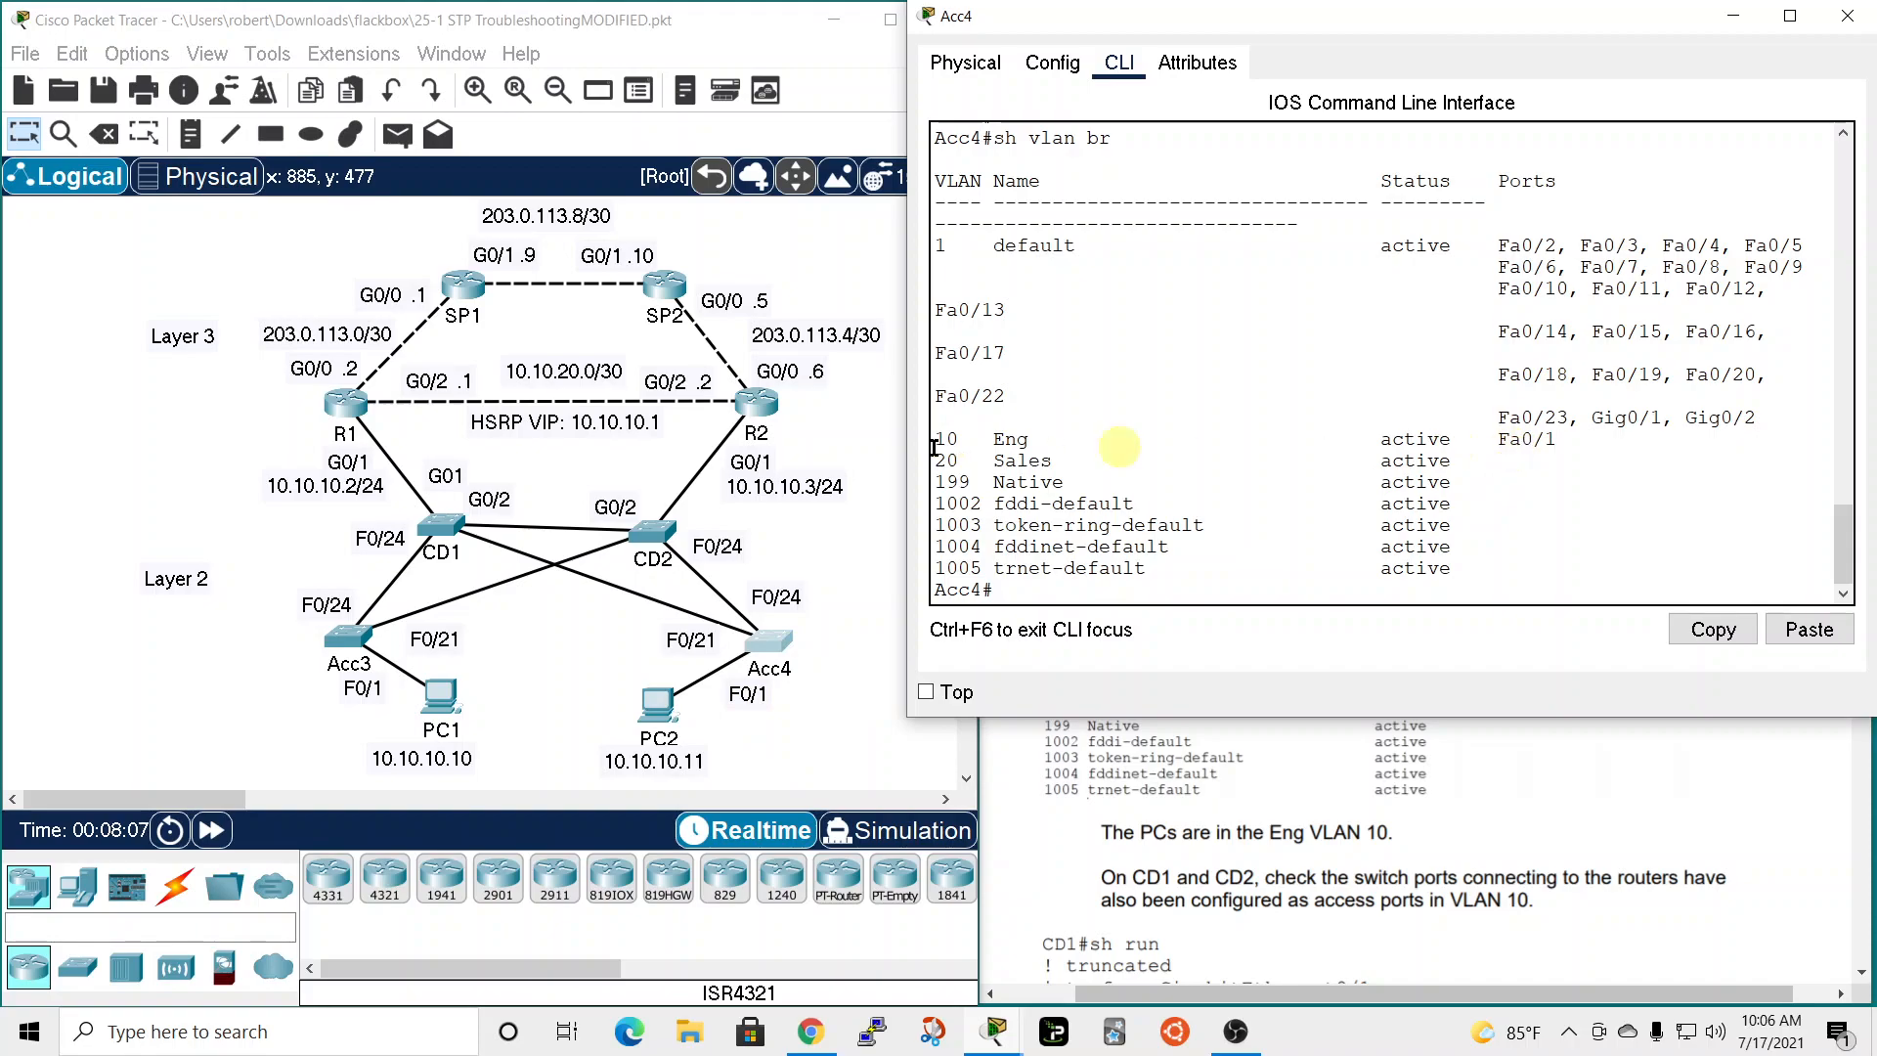
left_click_drag(934, 436, 1504, 441)
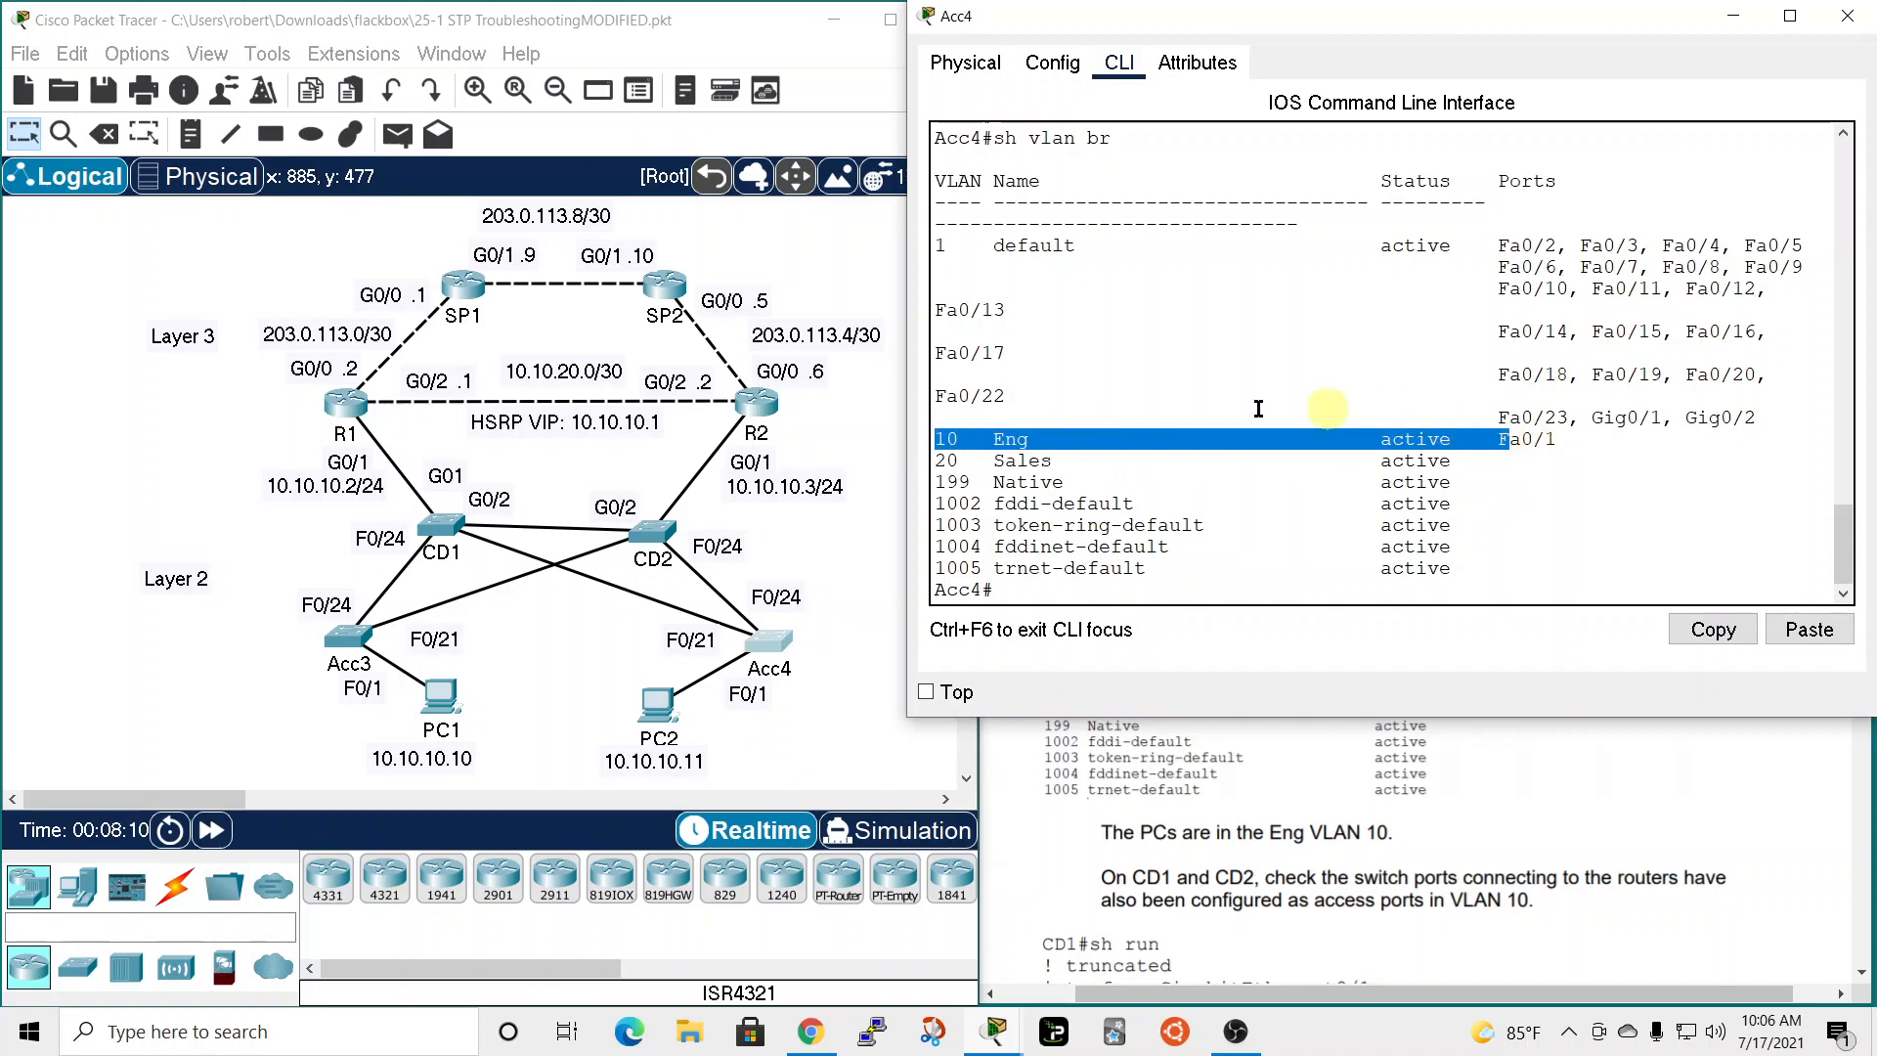
left_click_drag(1571, 16, 1294, 38)
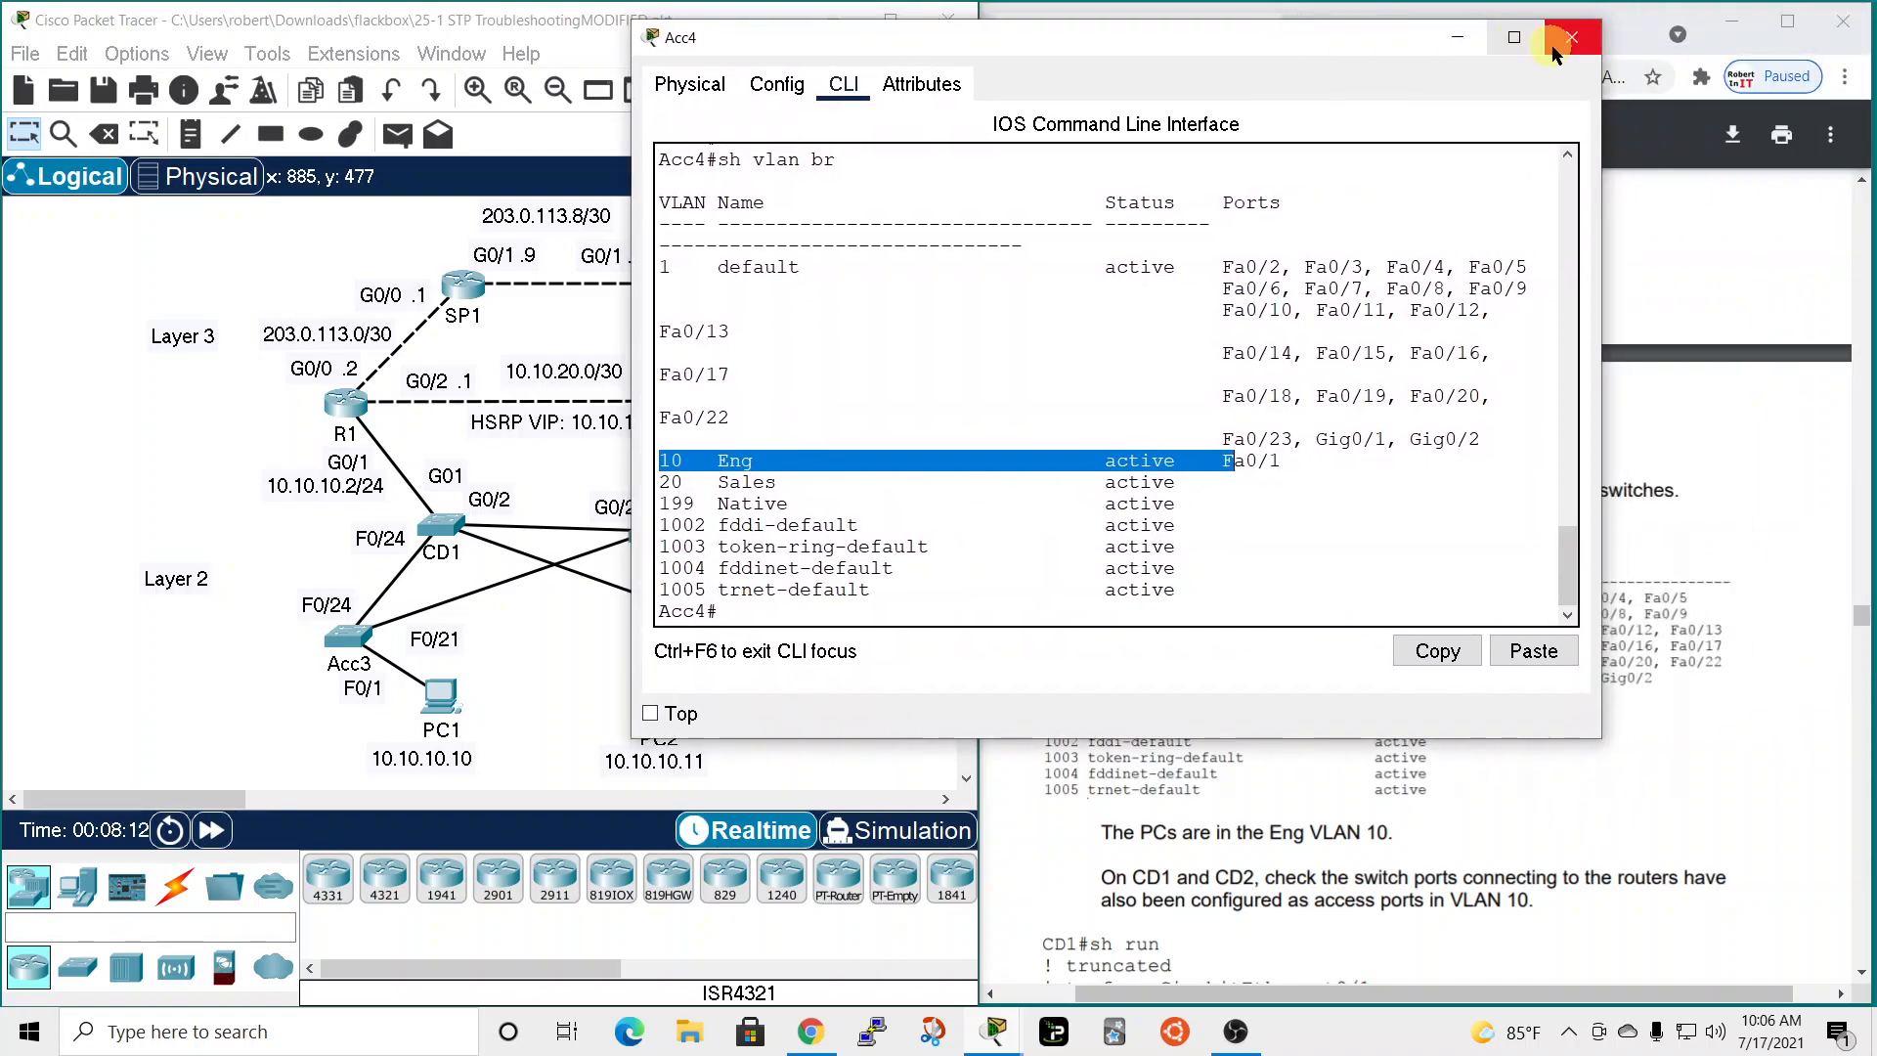
Close the Acc4 window, bring the lab's CD1 and CD2 task into view, open CD1's command line and enter privileged mode.
left_click(1571, 37)
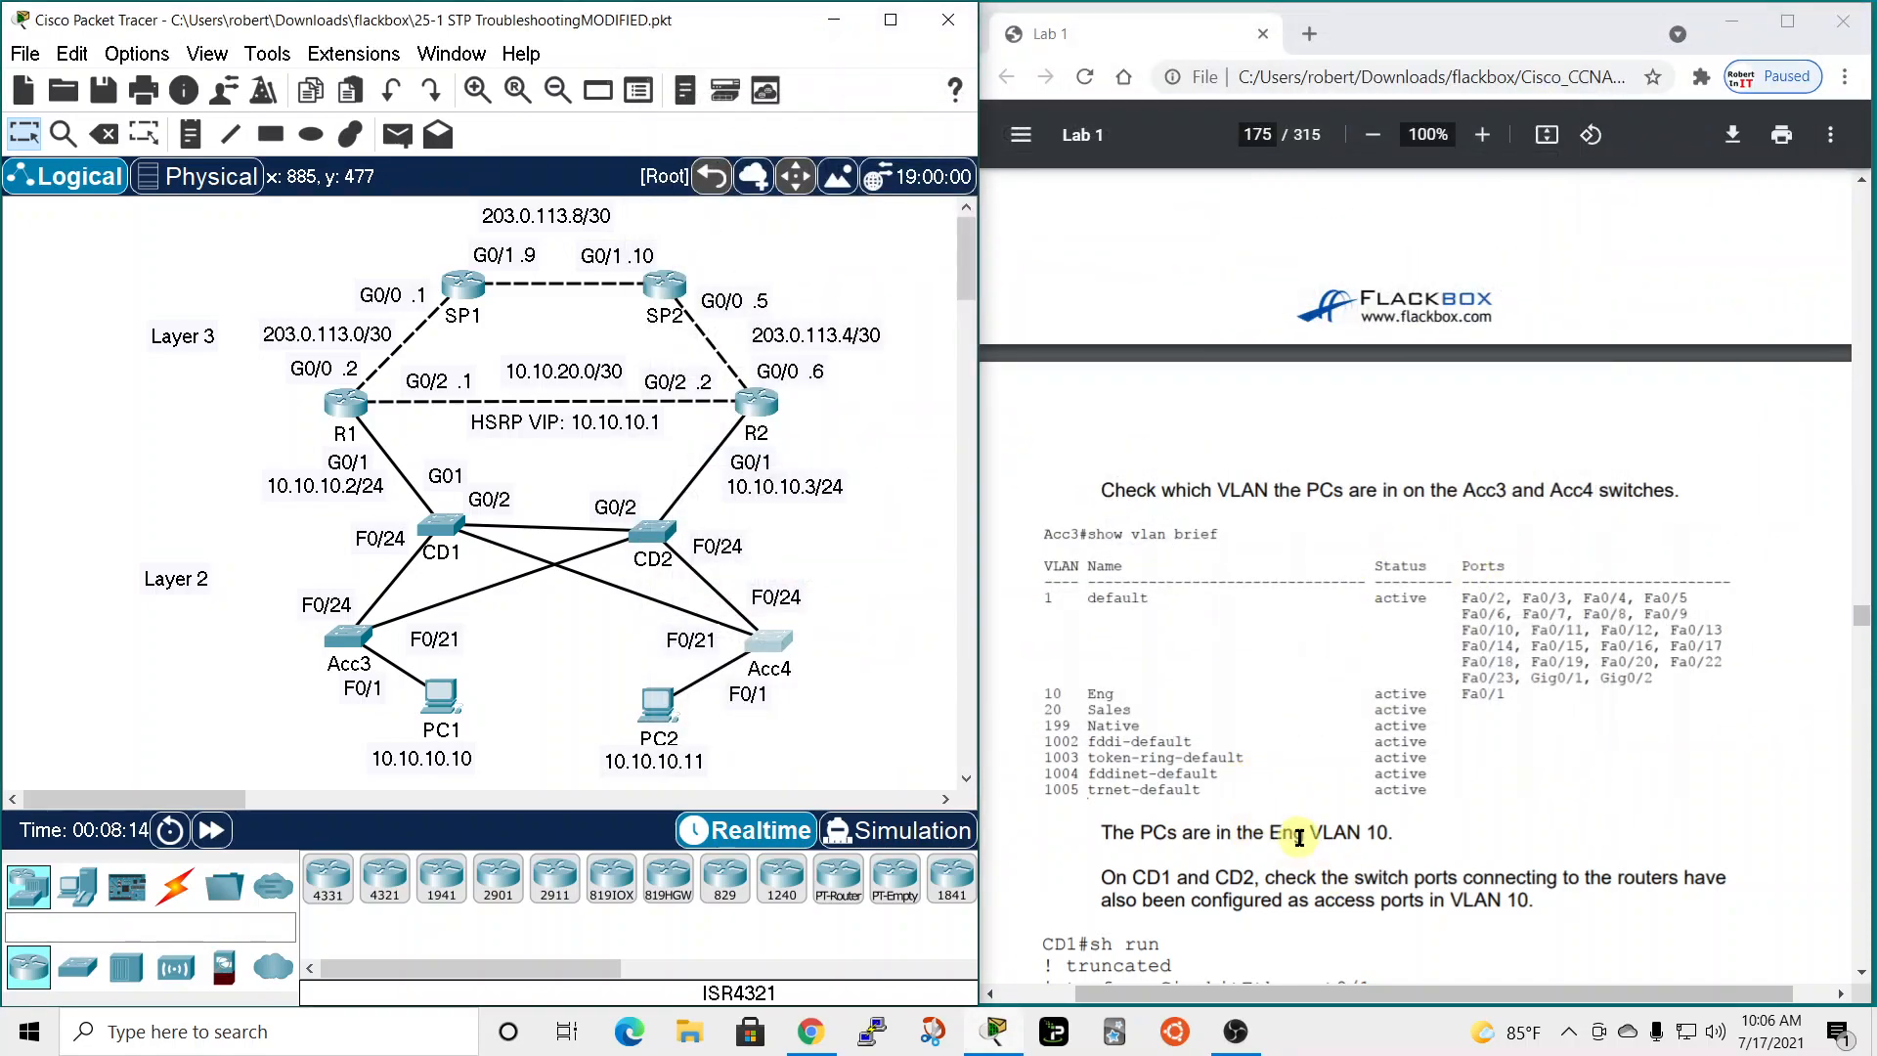
scroll(1297, 826, "down", 4)
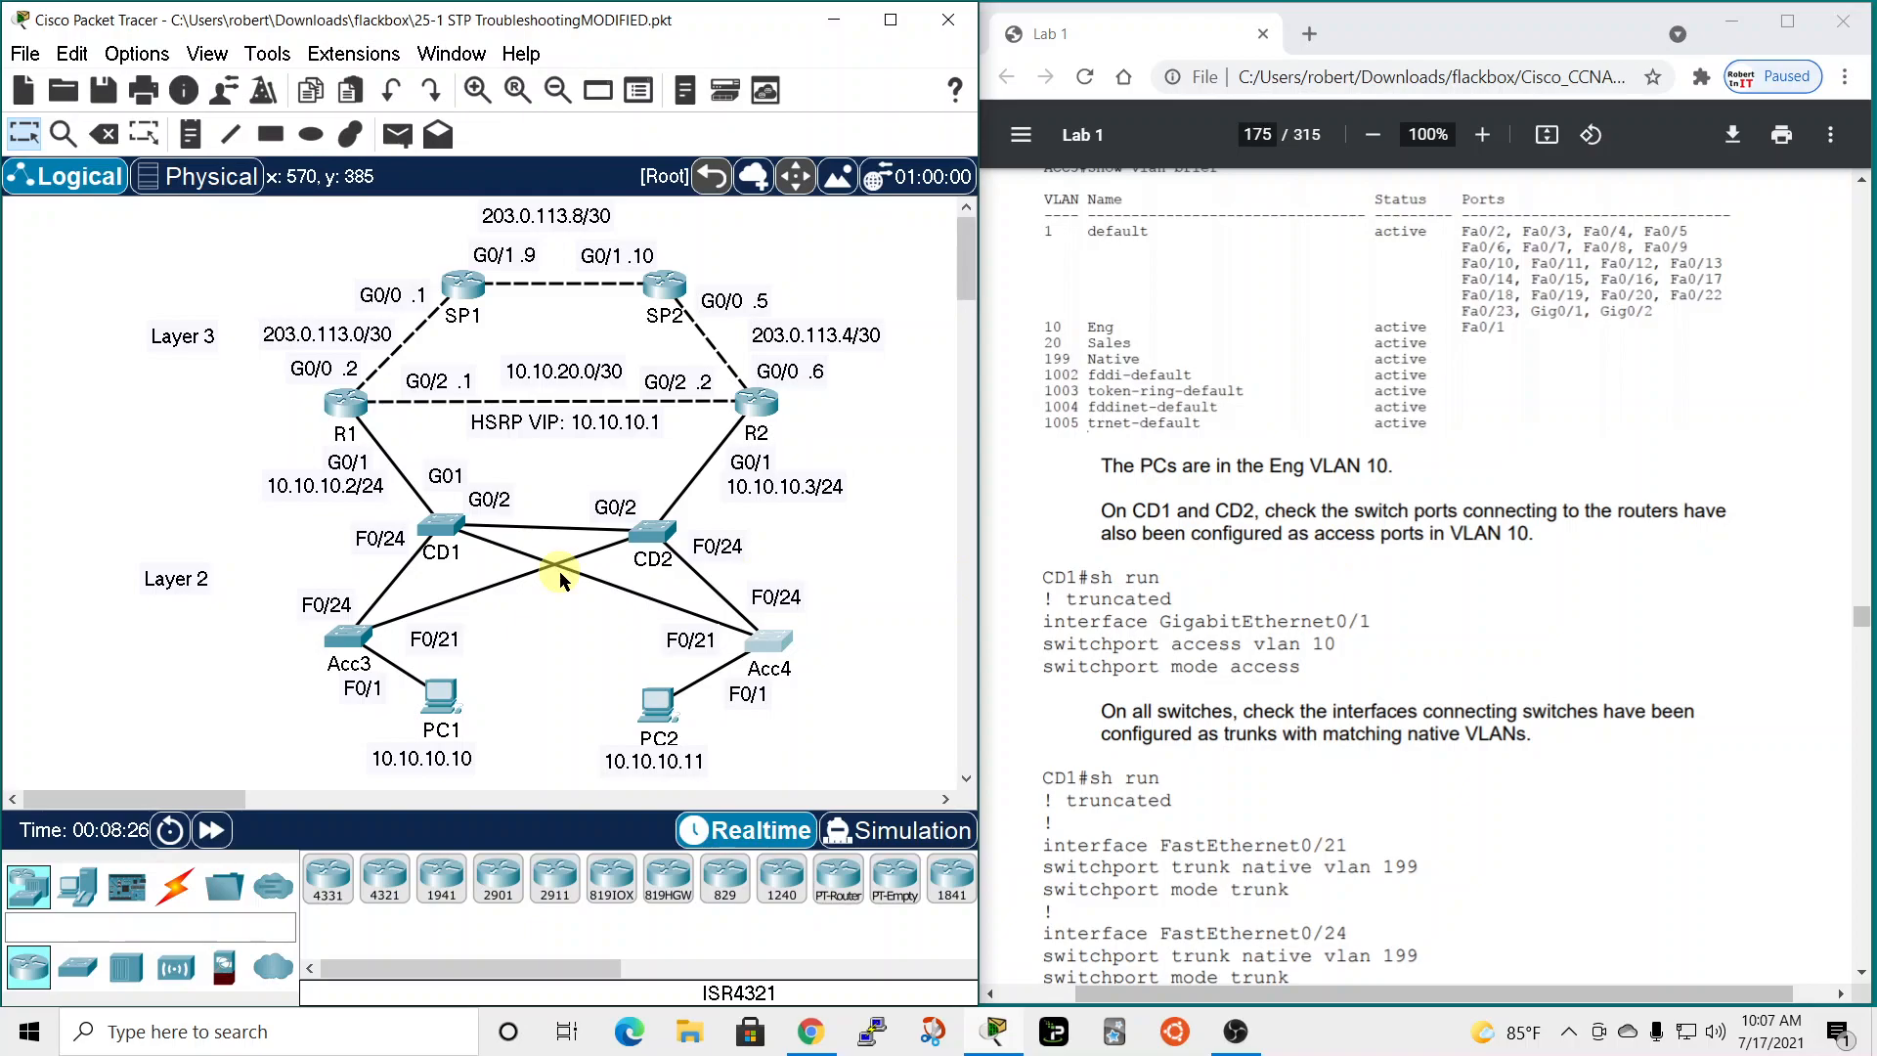
mouse_move(427, 531)
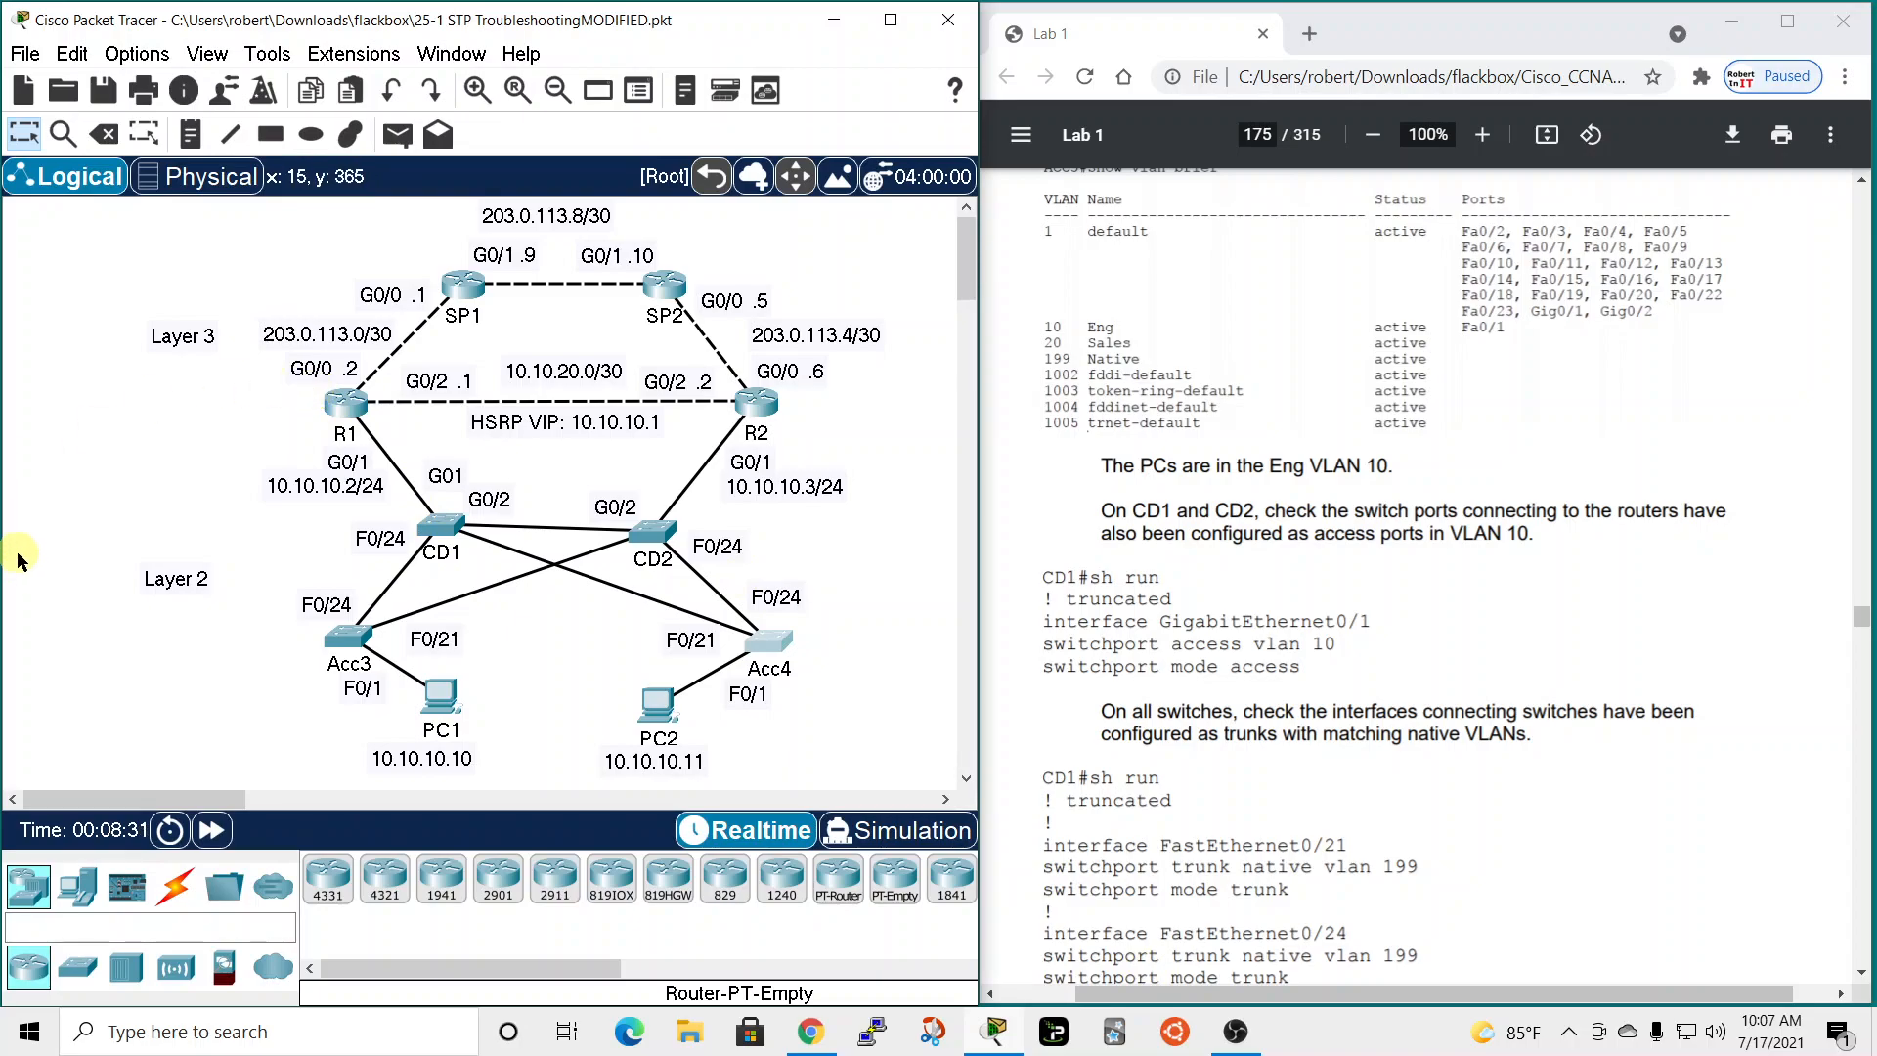
left_click(443, 529)
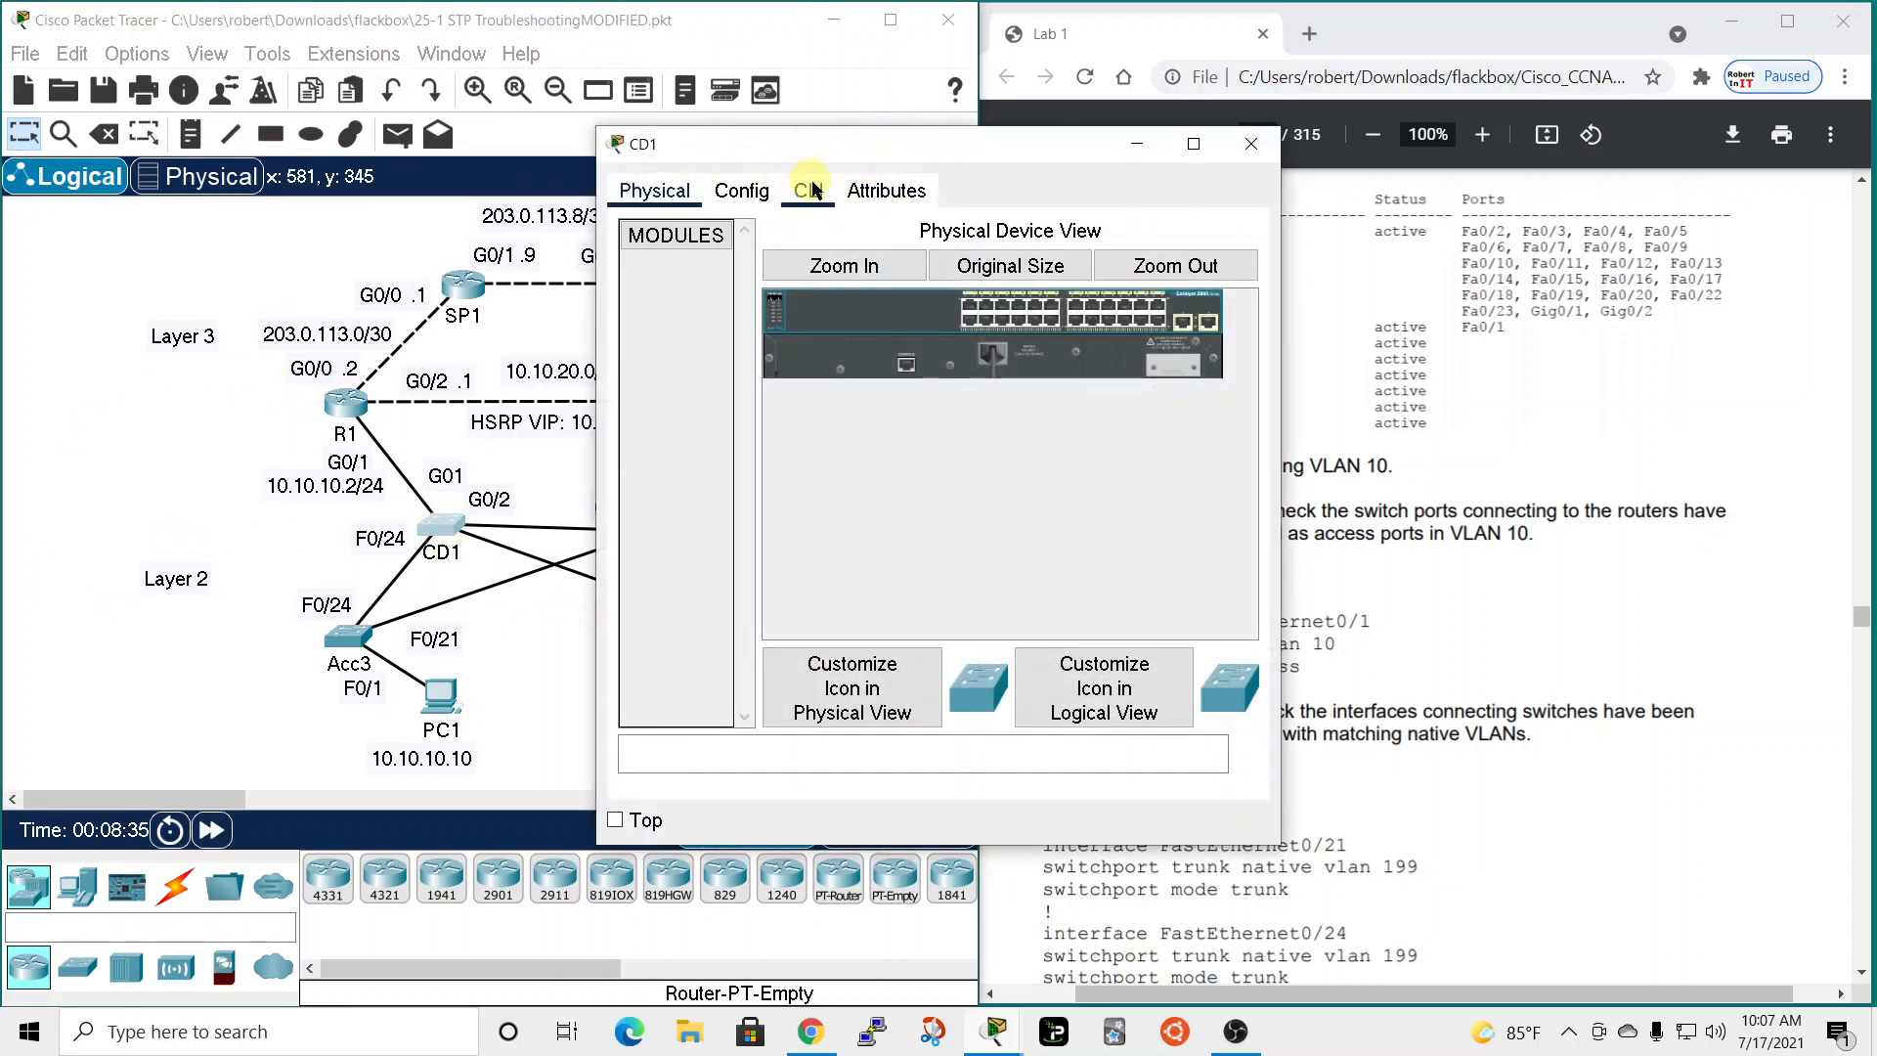
left_click(809, 189)
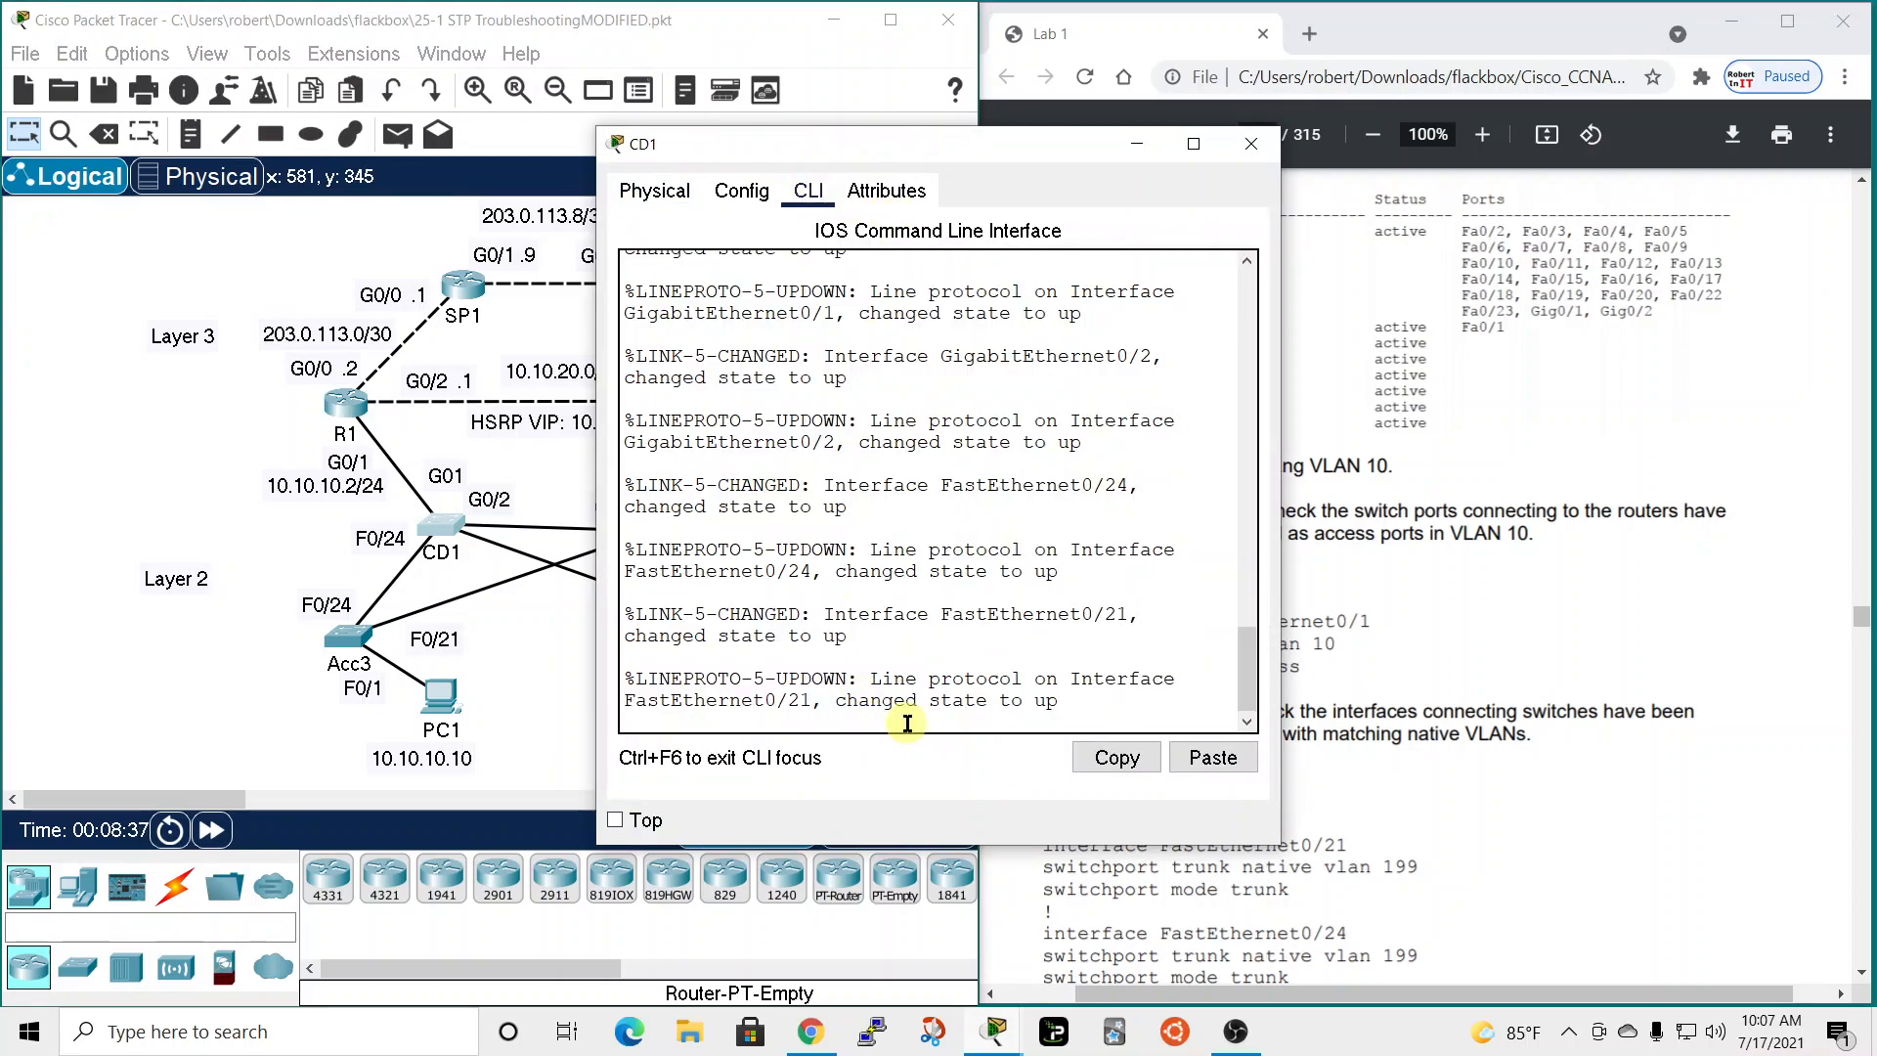
key("Return")
type("en")
key("Return")
Display CD1's running configuration with "sh run" and move its window clear of the CD1 links in the topology.
type("s")
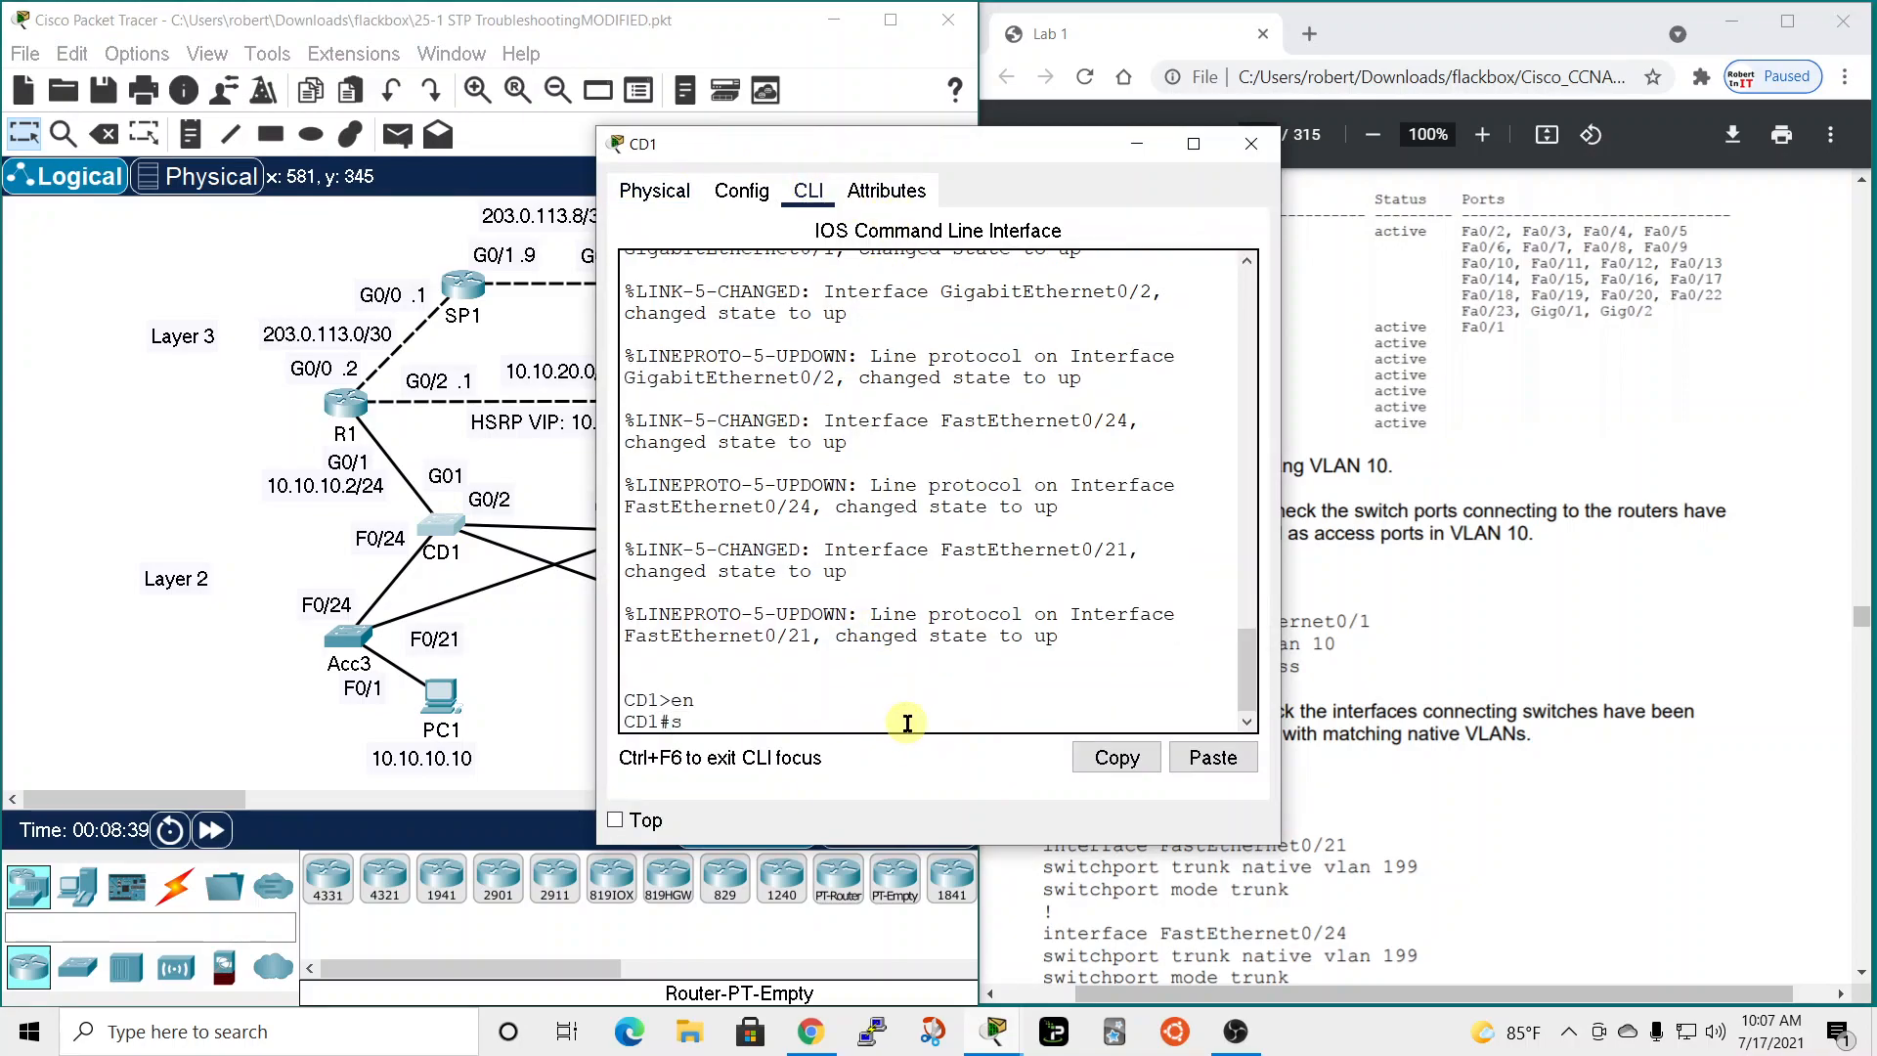
type("h run")
key("Return")
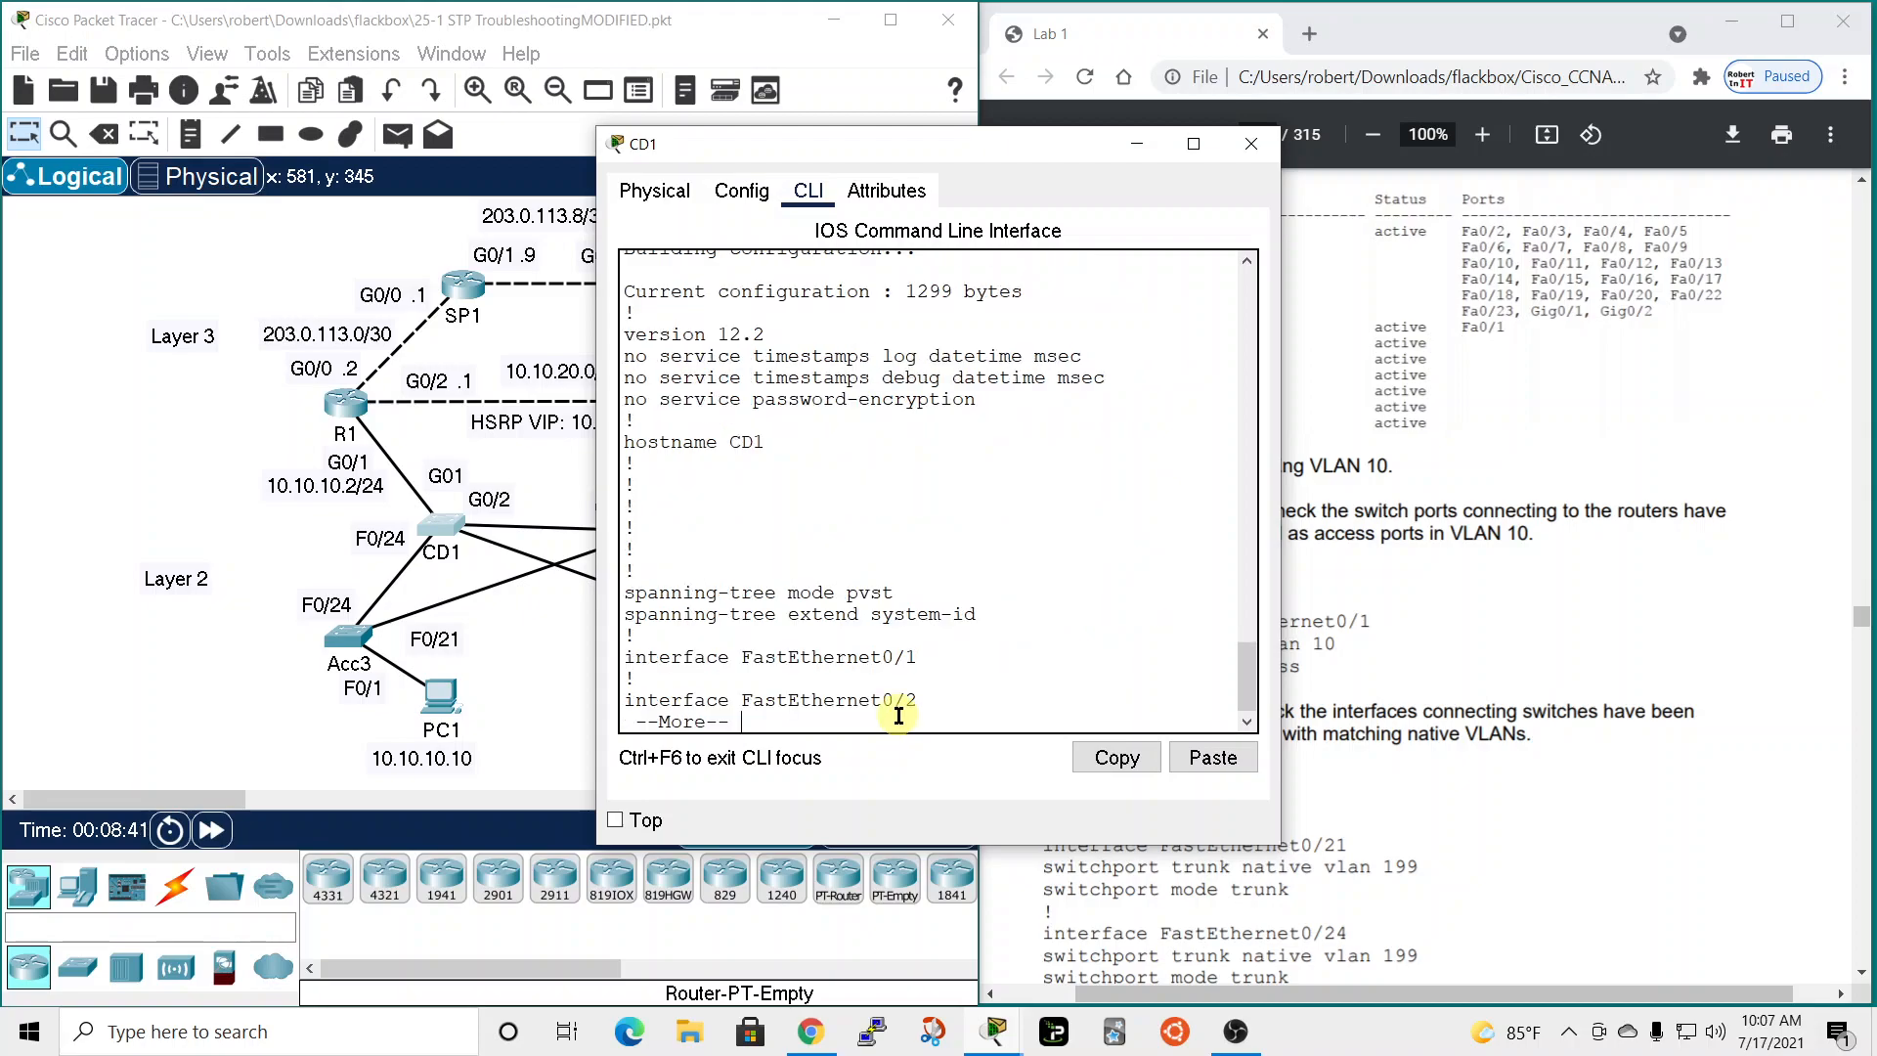
left_click_drag(972, 143, 989, 27)
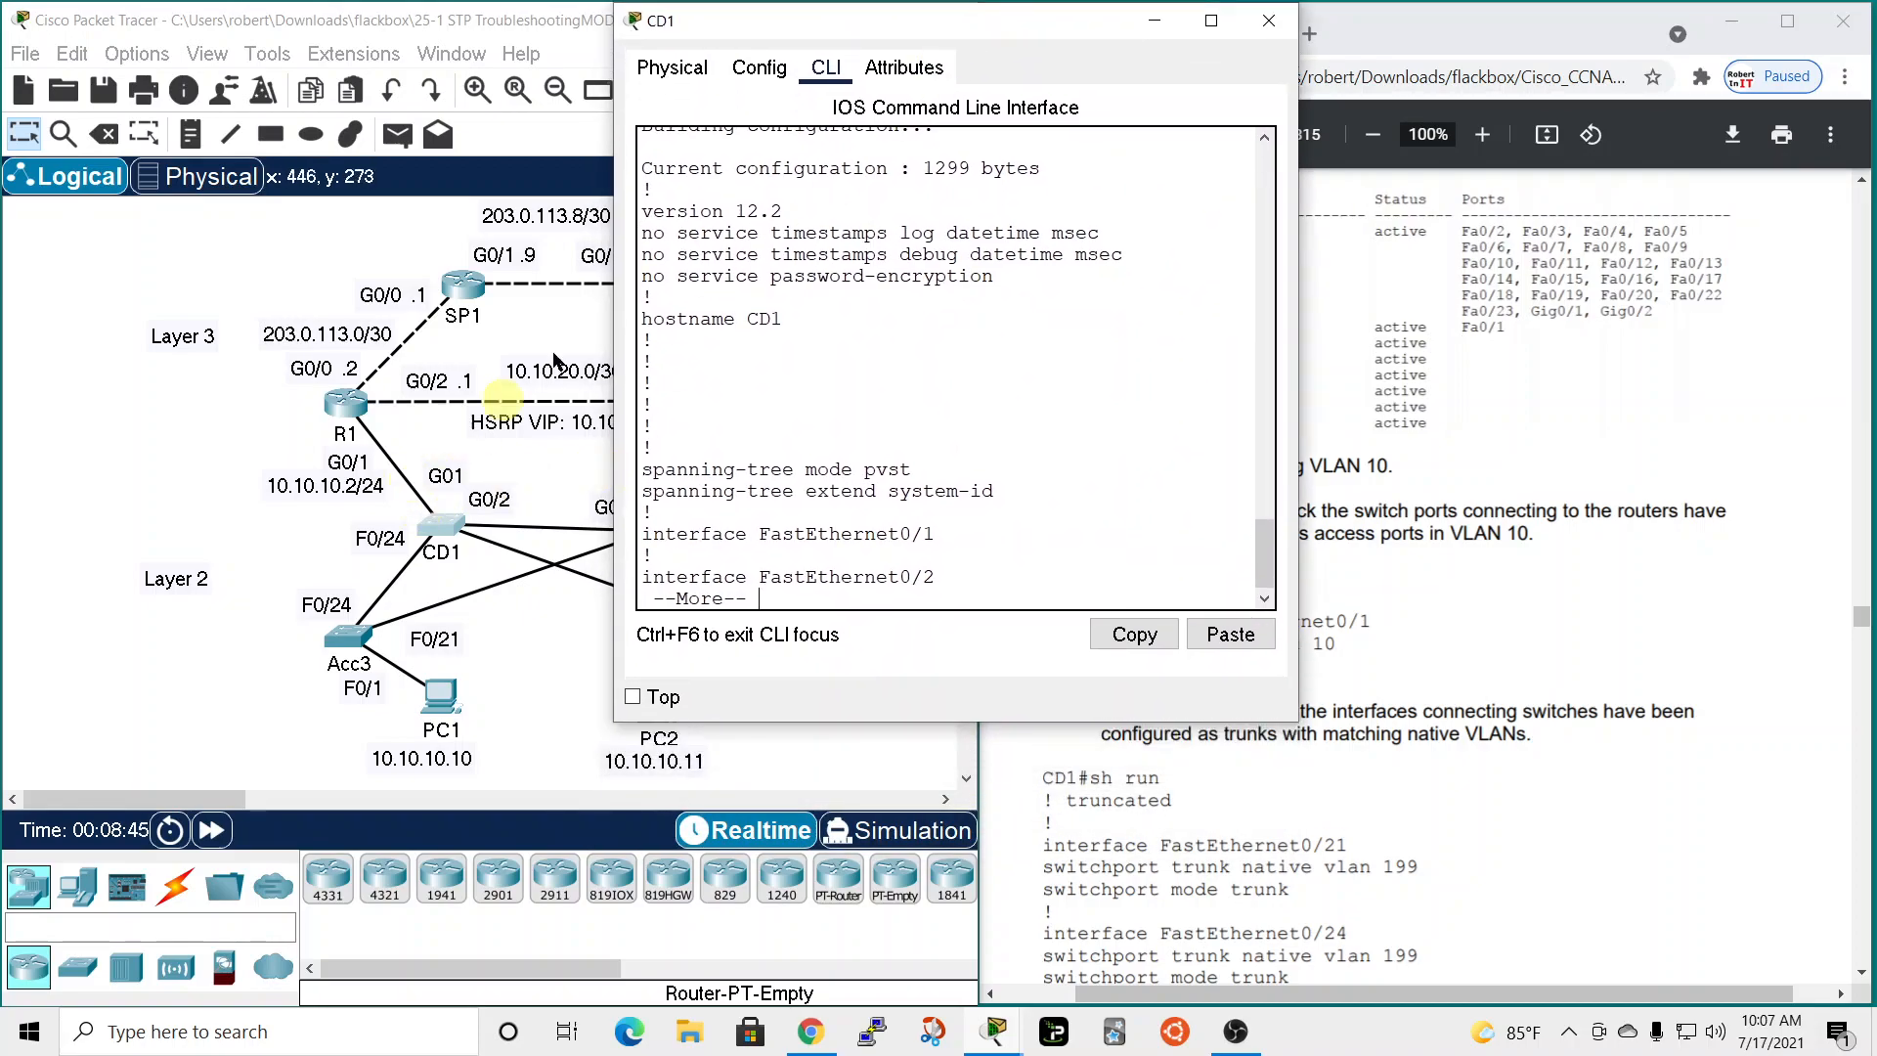
left_click_drag(916, 29, 963, 35)
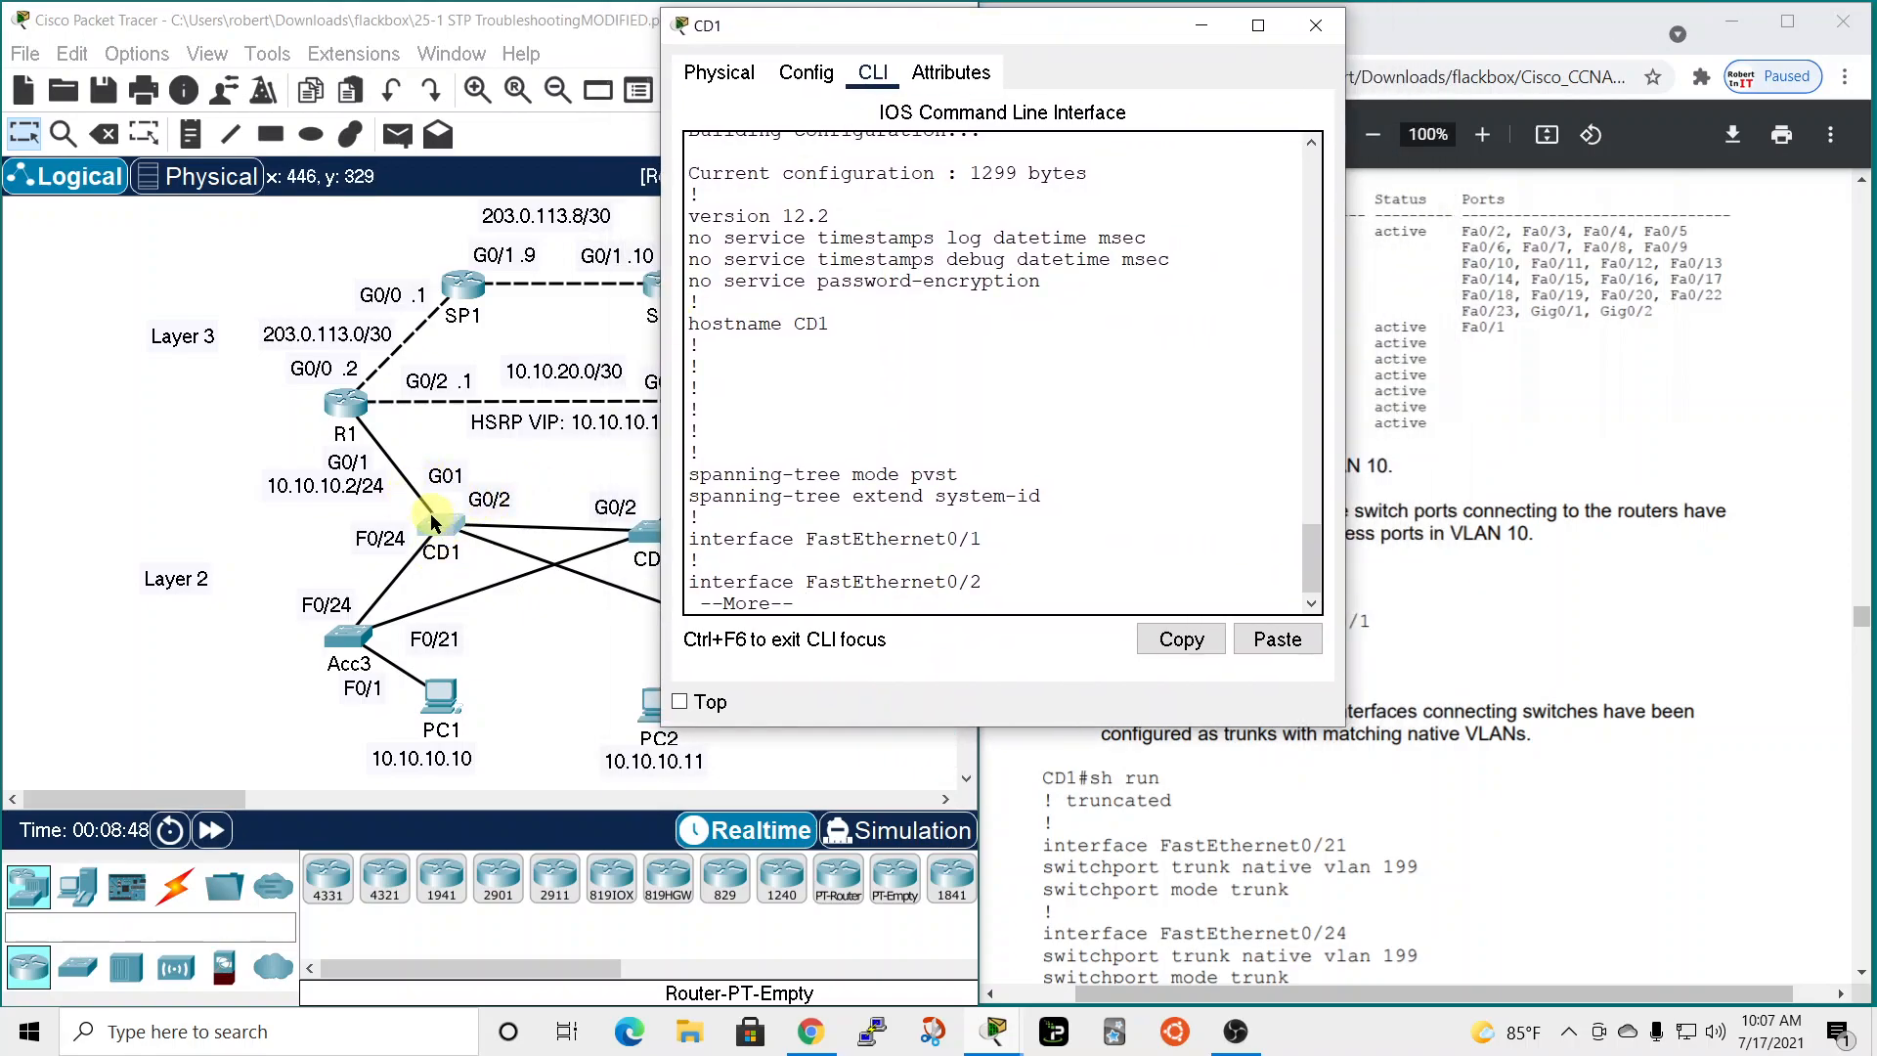
Page through CD1's configuration, examine the access VLAN and mode of GigabitEthernet0/1, and close the window.
key("space")
key("space")
key("space")
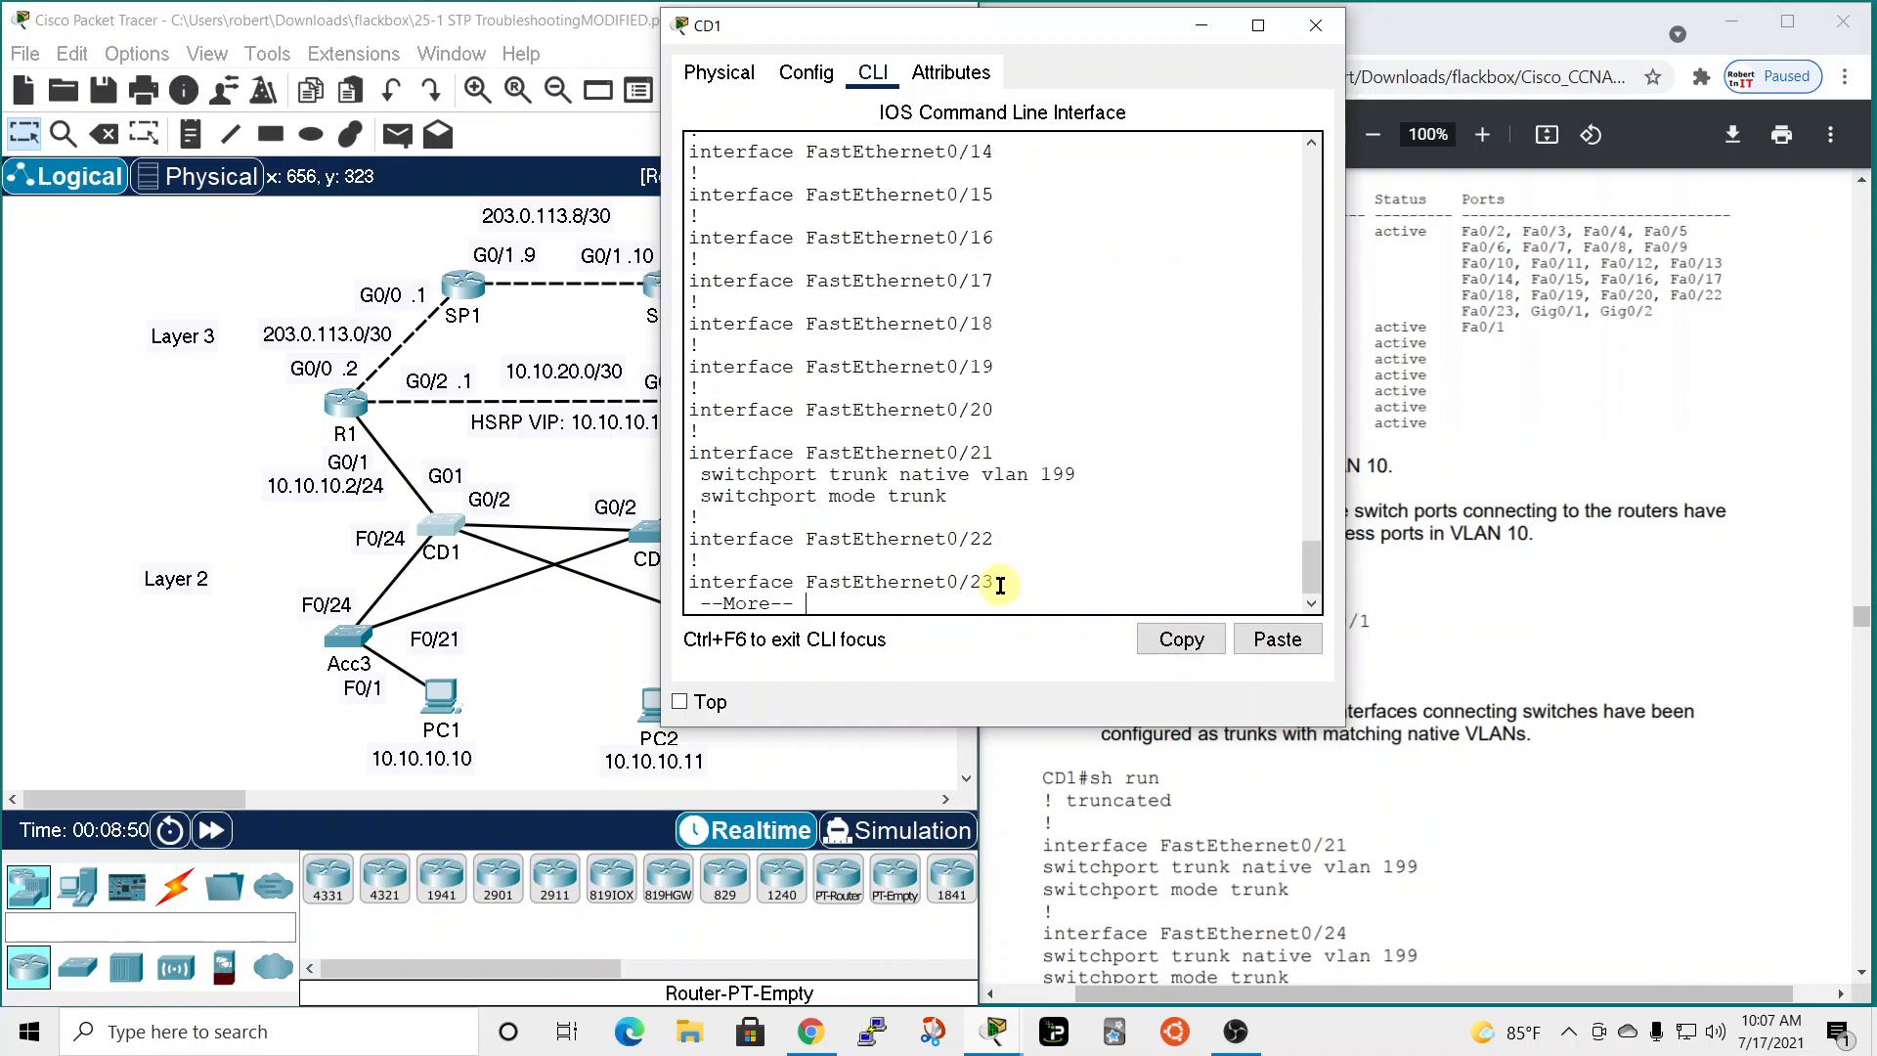
key("space")
scroll(954, 533, "up", 4)
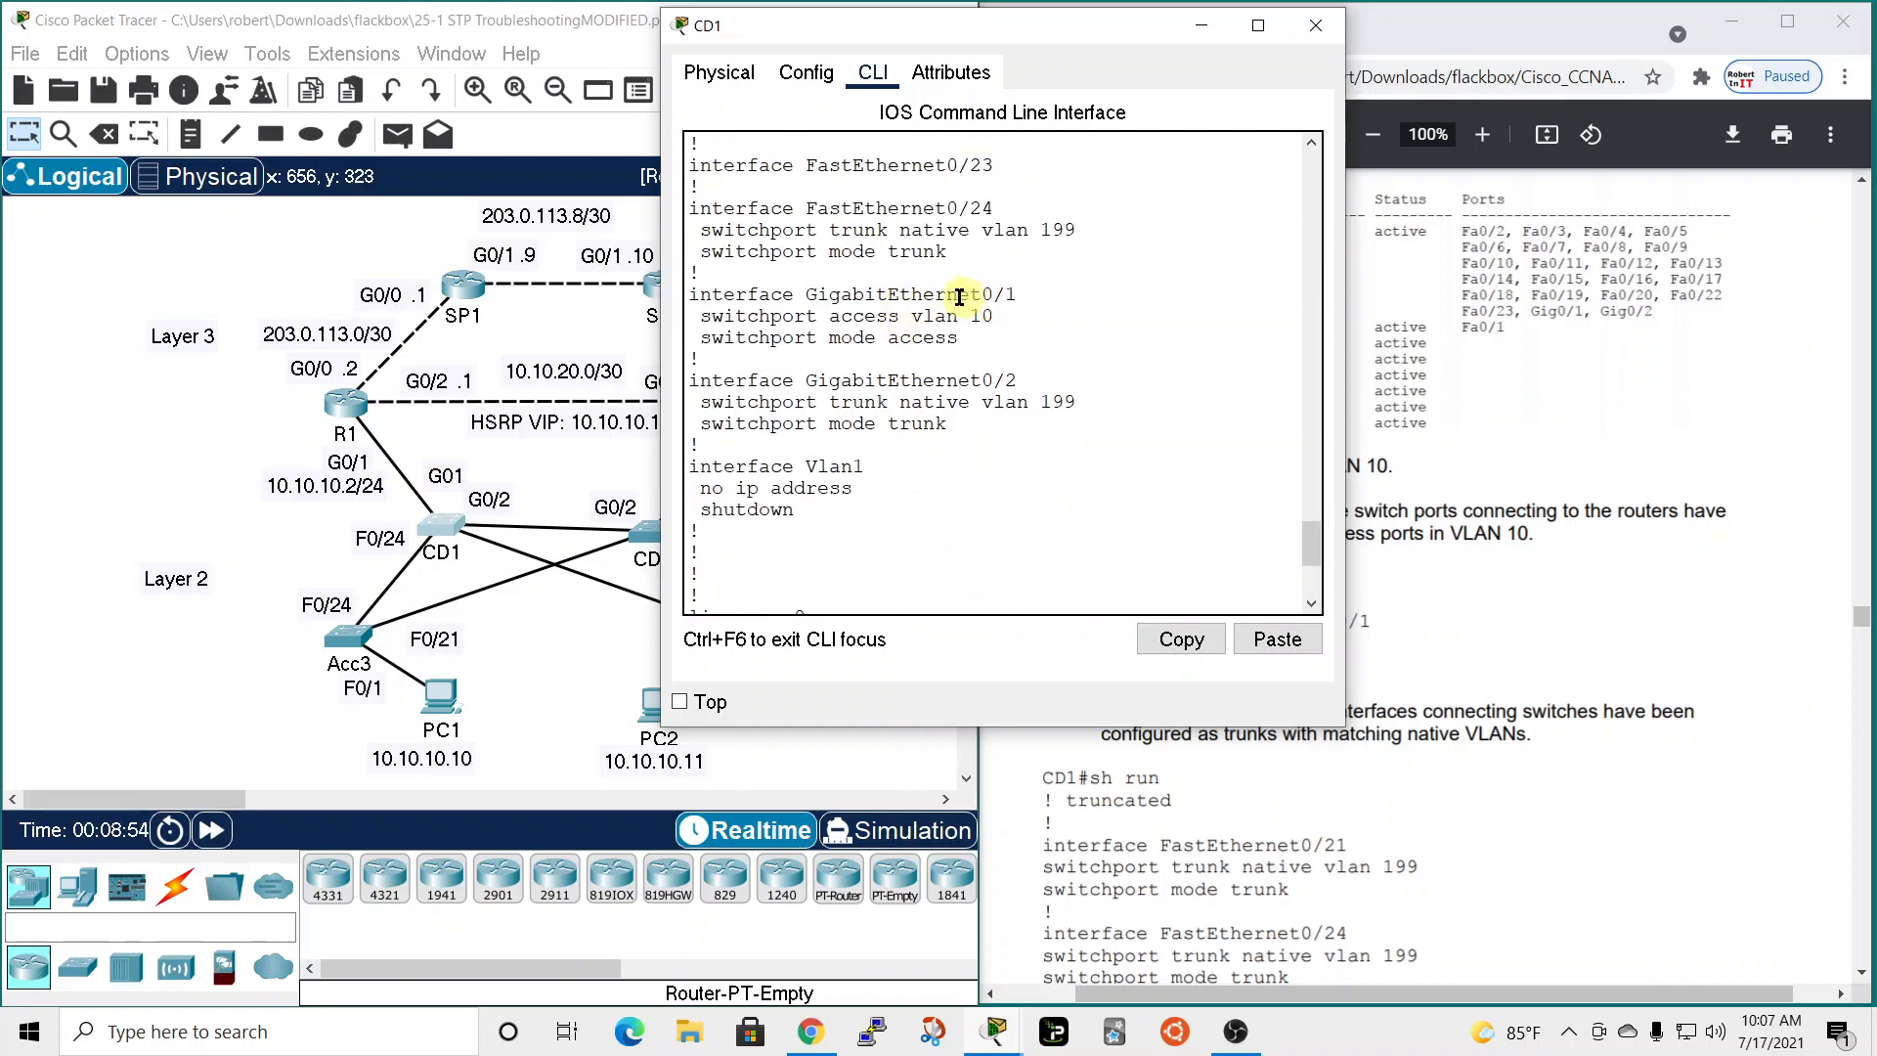
double_click(887, 337)
left_click_drag(1118, 21, 669, 86)
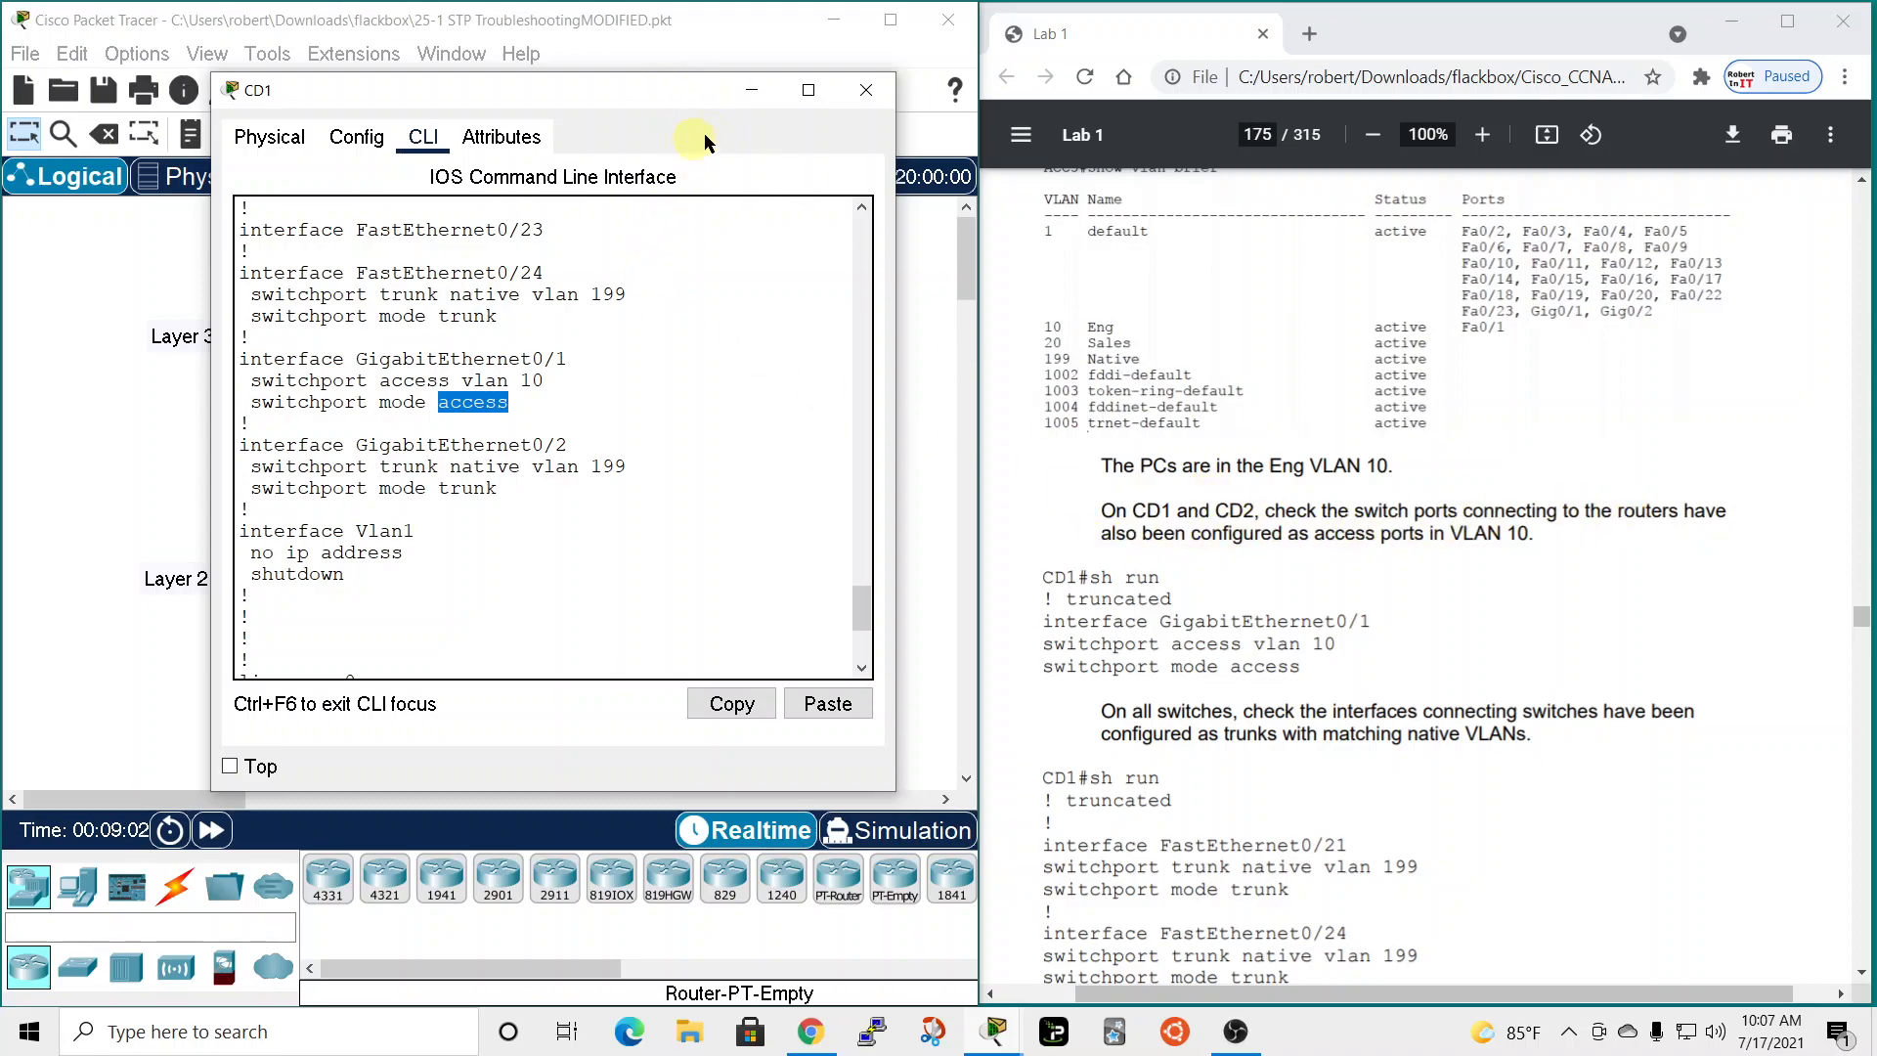
left_click(865, 93)
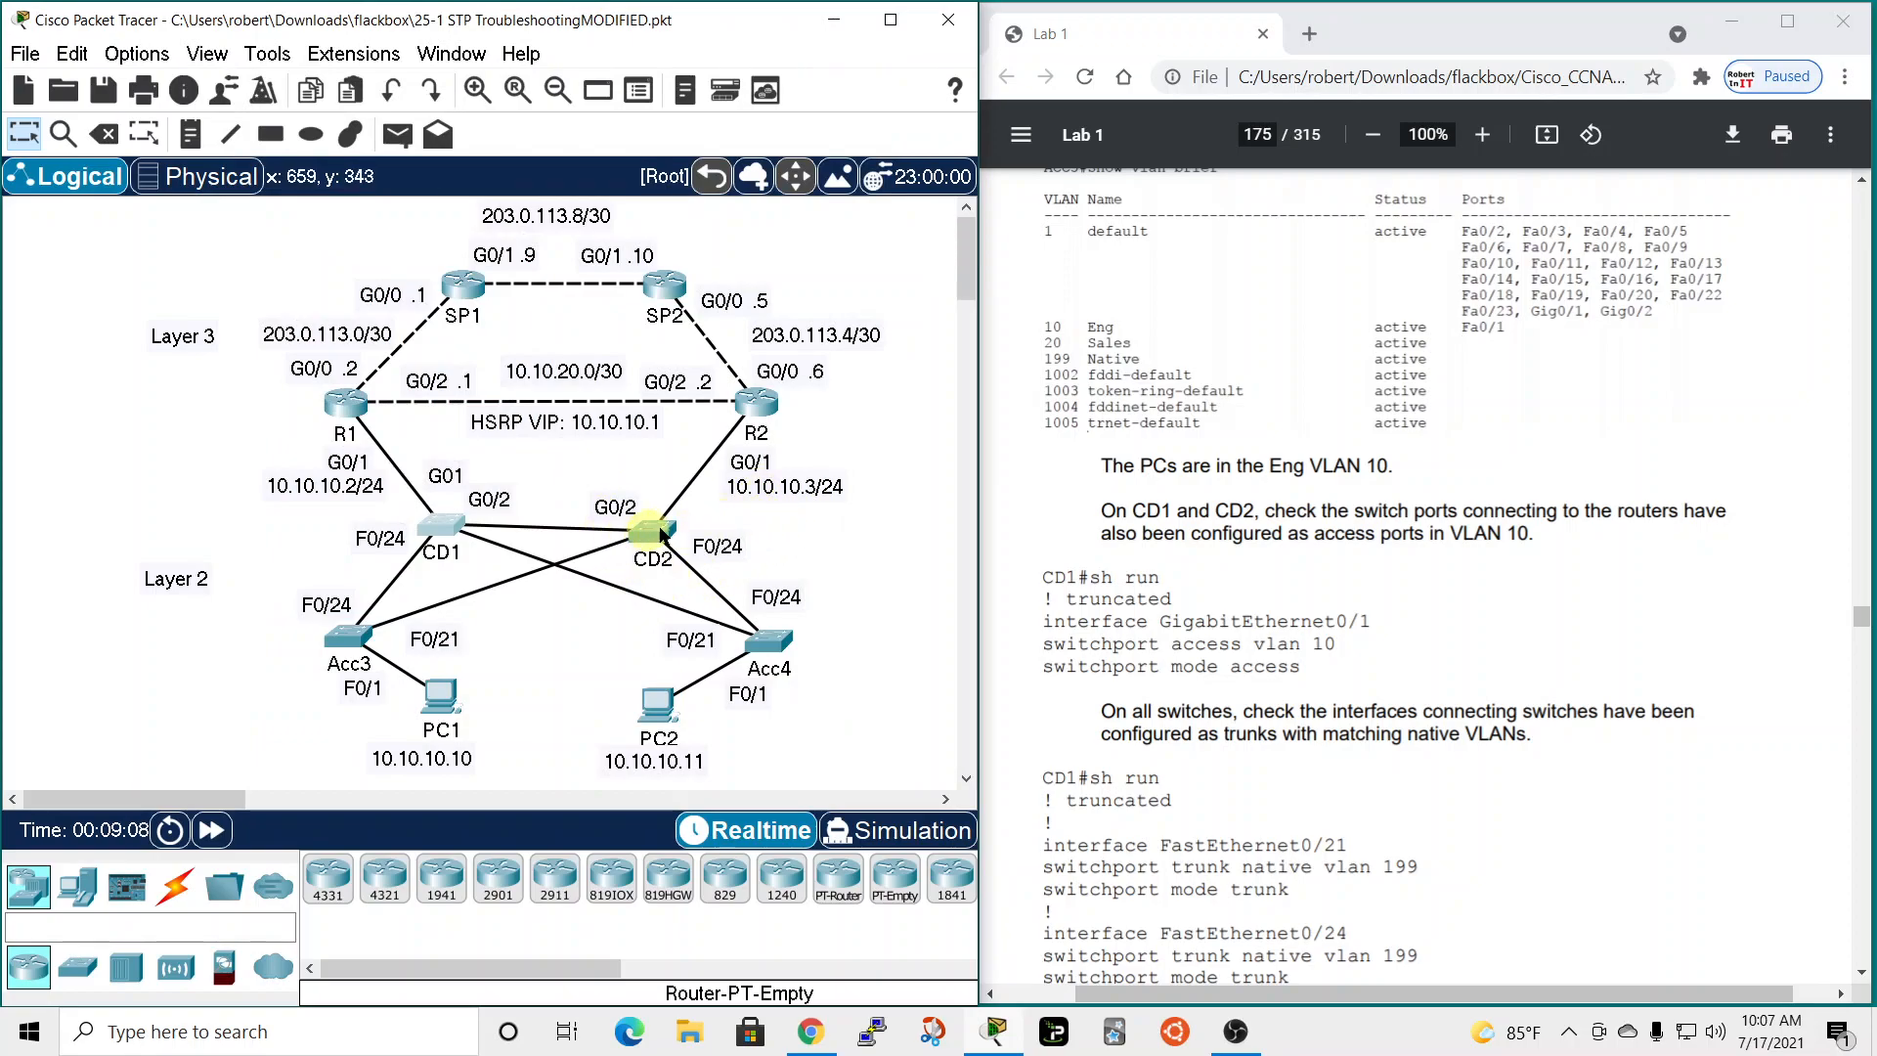
Open switch CD2's command line and enter privileged mode.
mouse_move(647, 536)
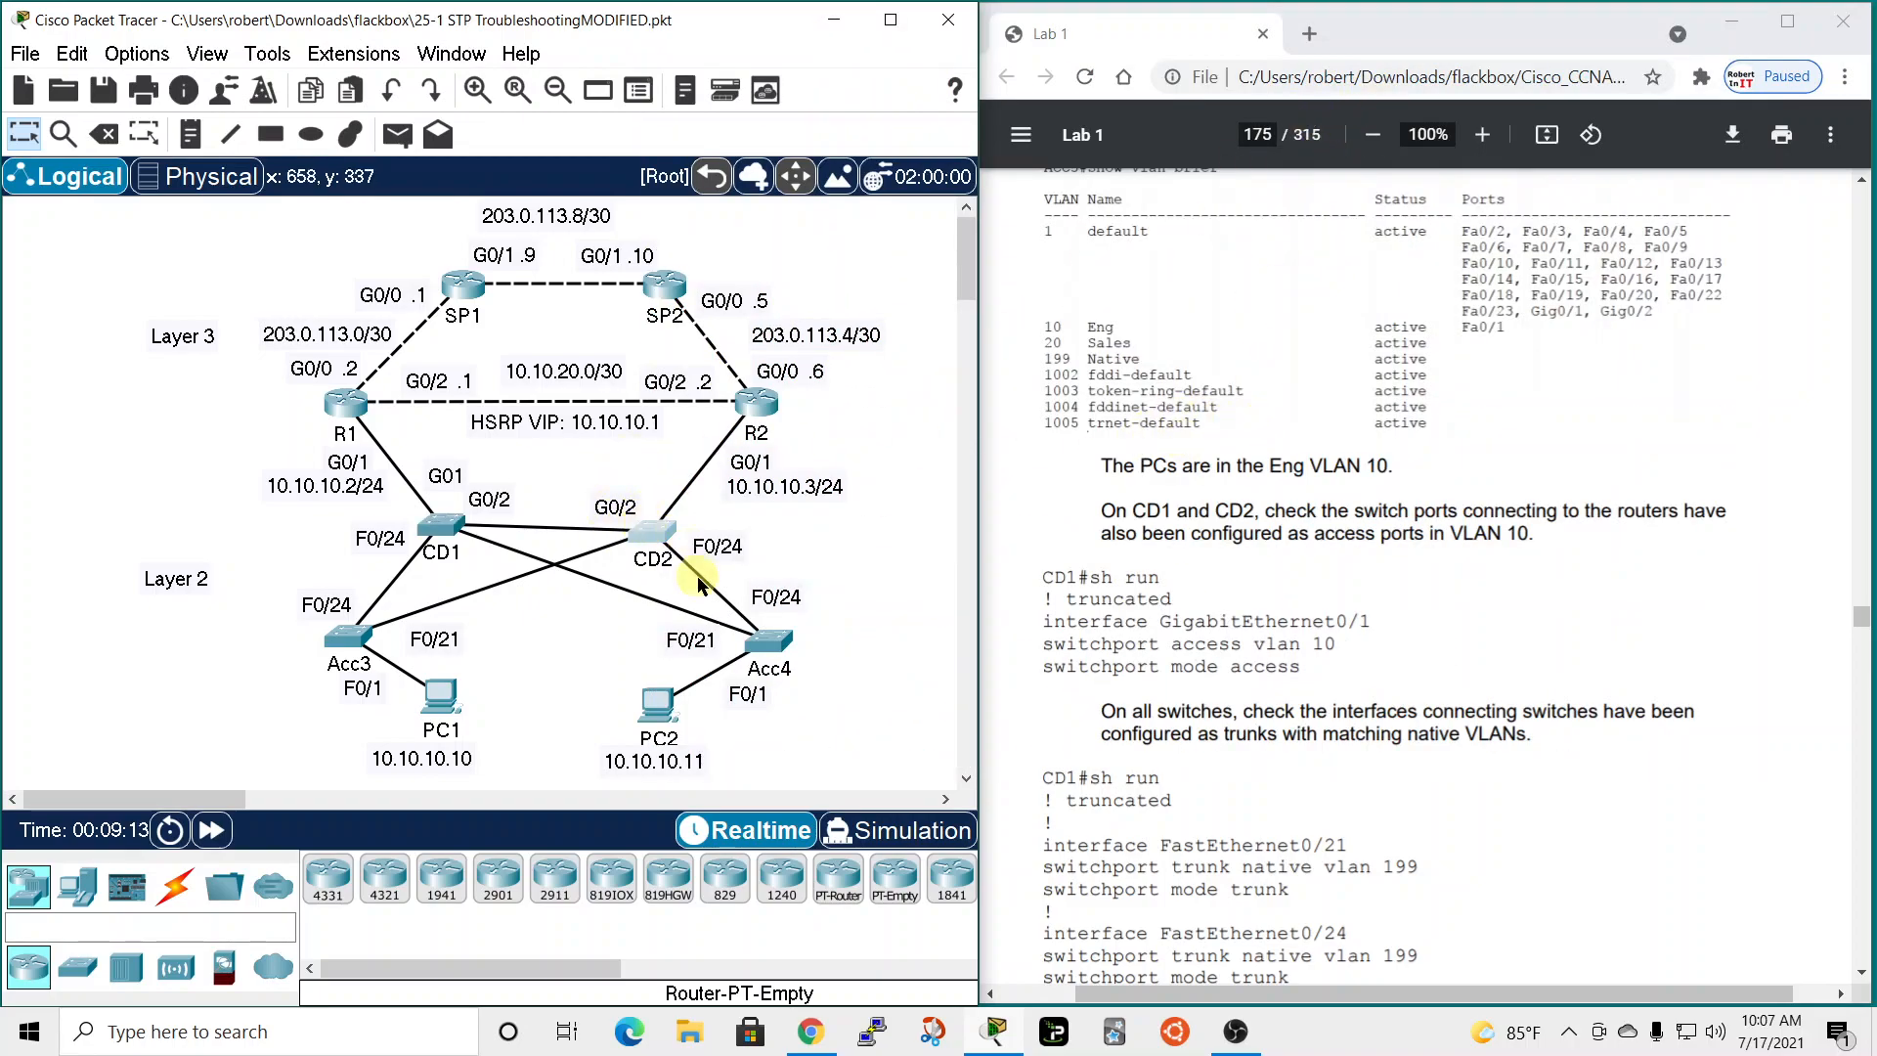
left_click(647, 531)
left_click(808, 190)
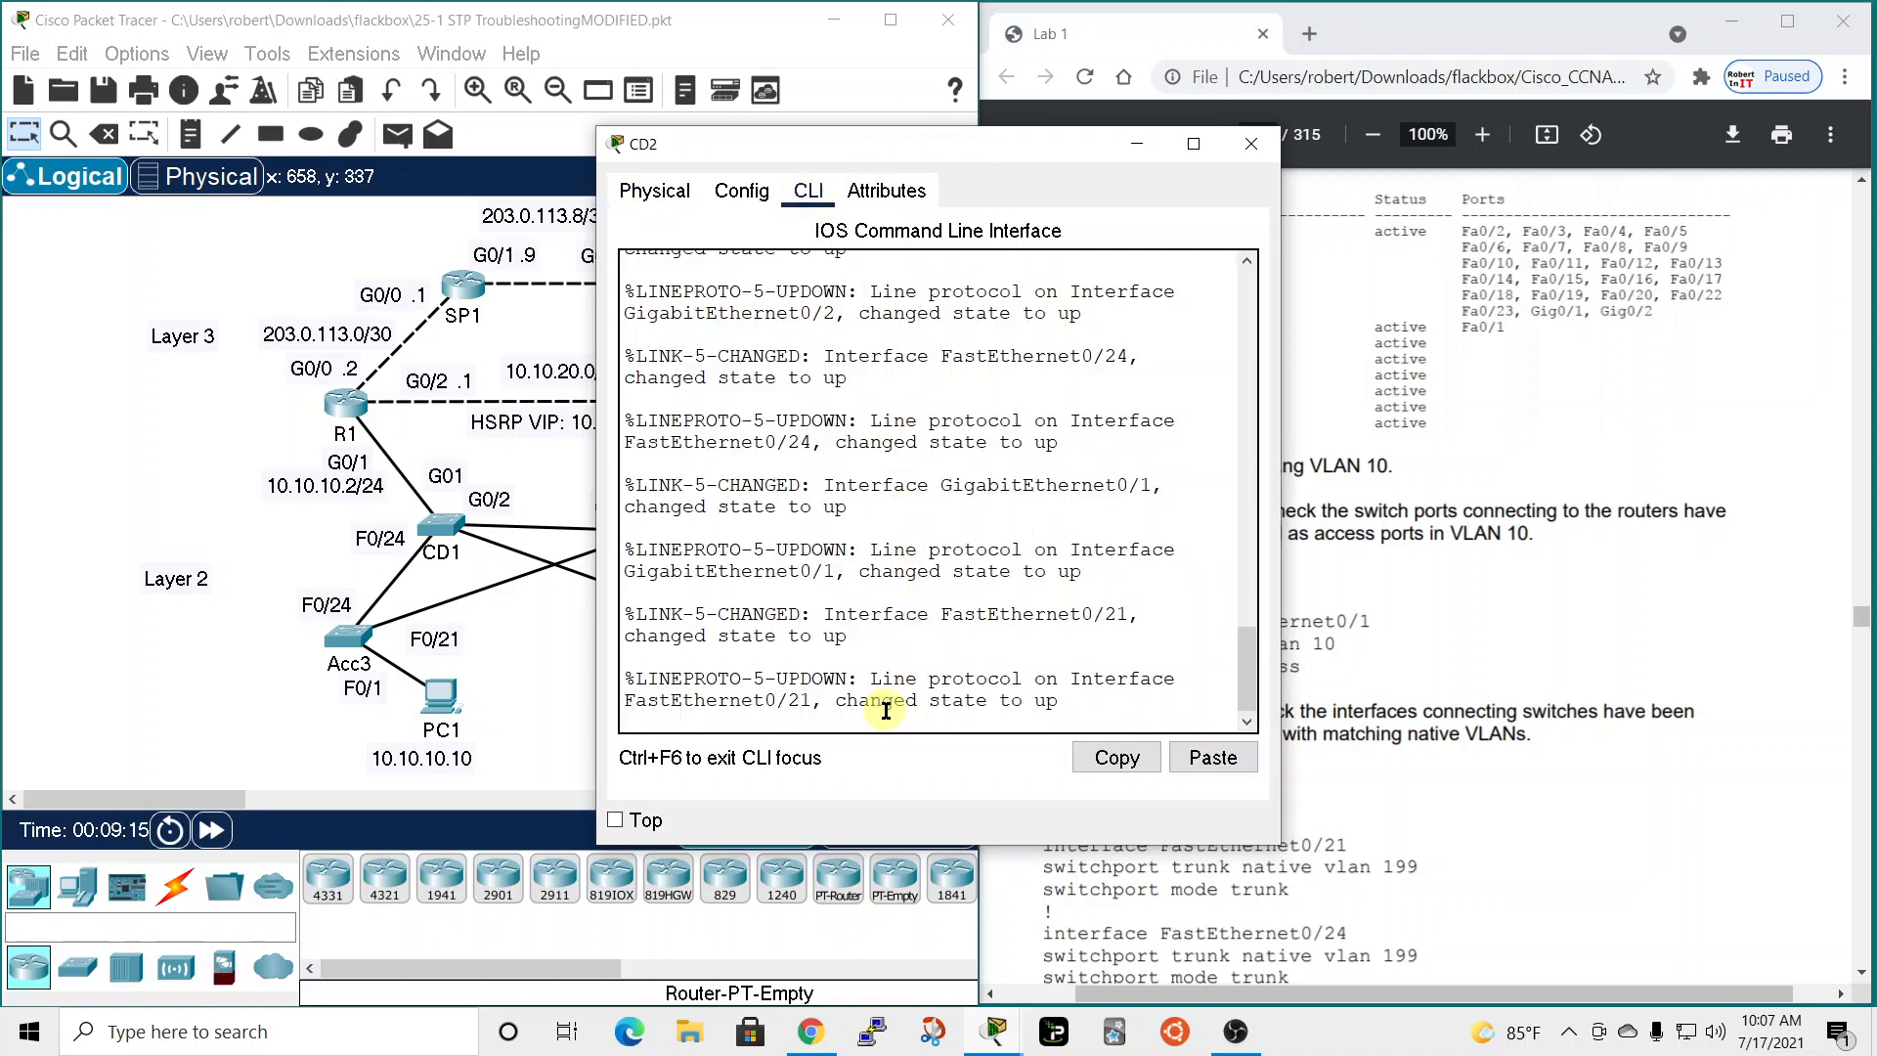
key("Return")
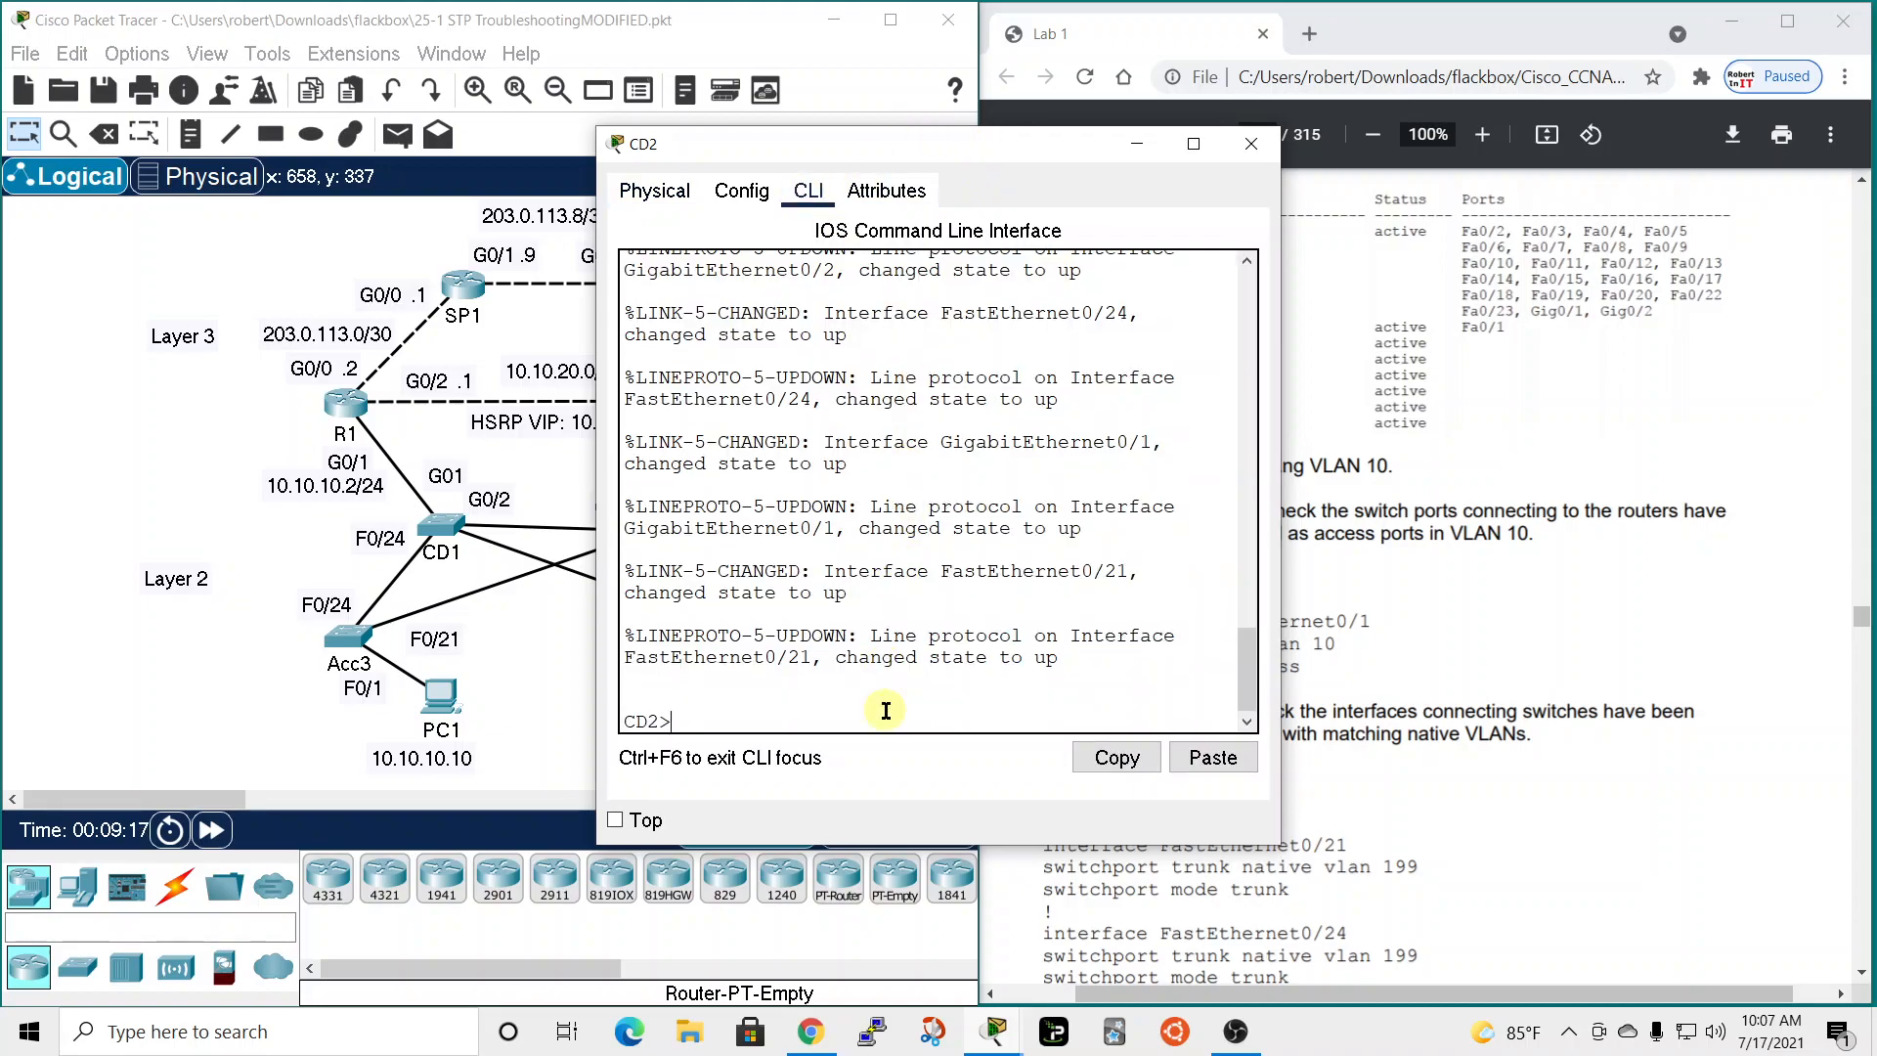
type("en")
key("Return")
Display CD2's running configuration with "sh ru" and page ahead to its GigabitEthernet interfaces.
type("sh ru")
key("Return")
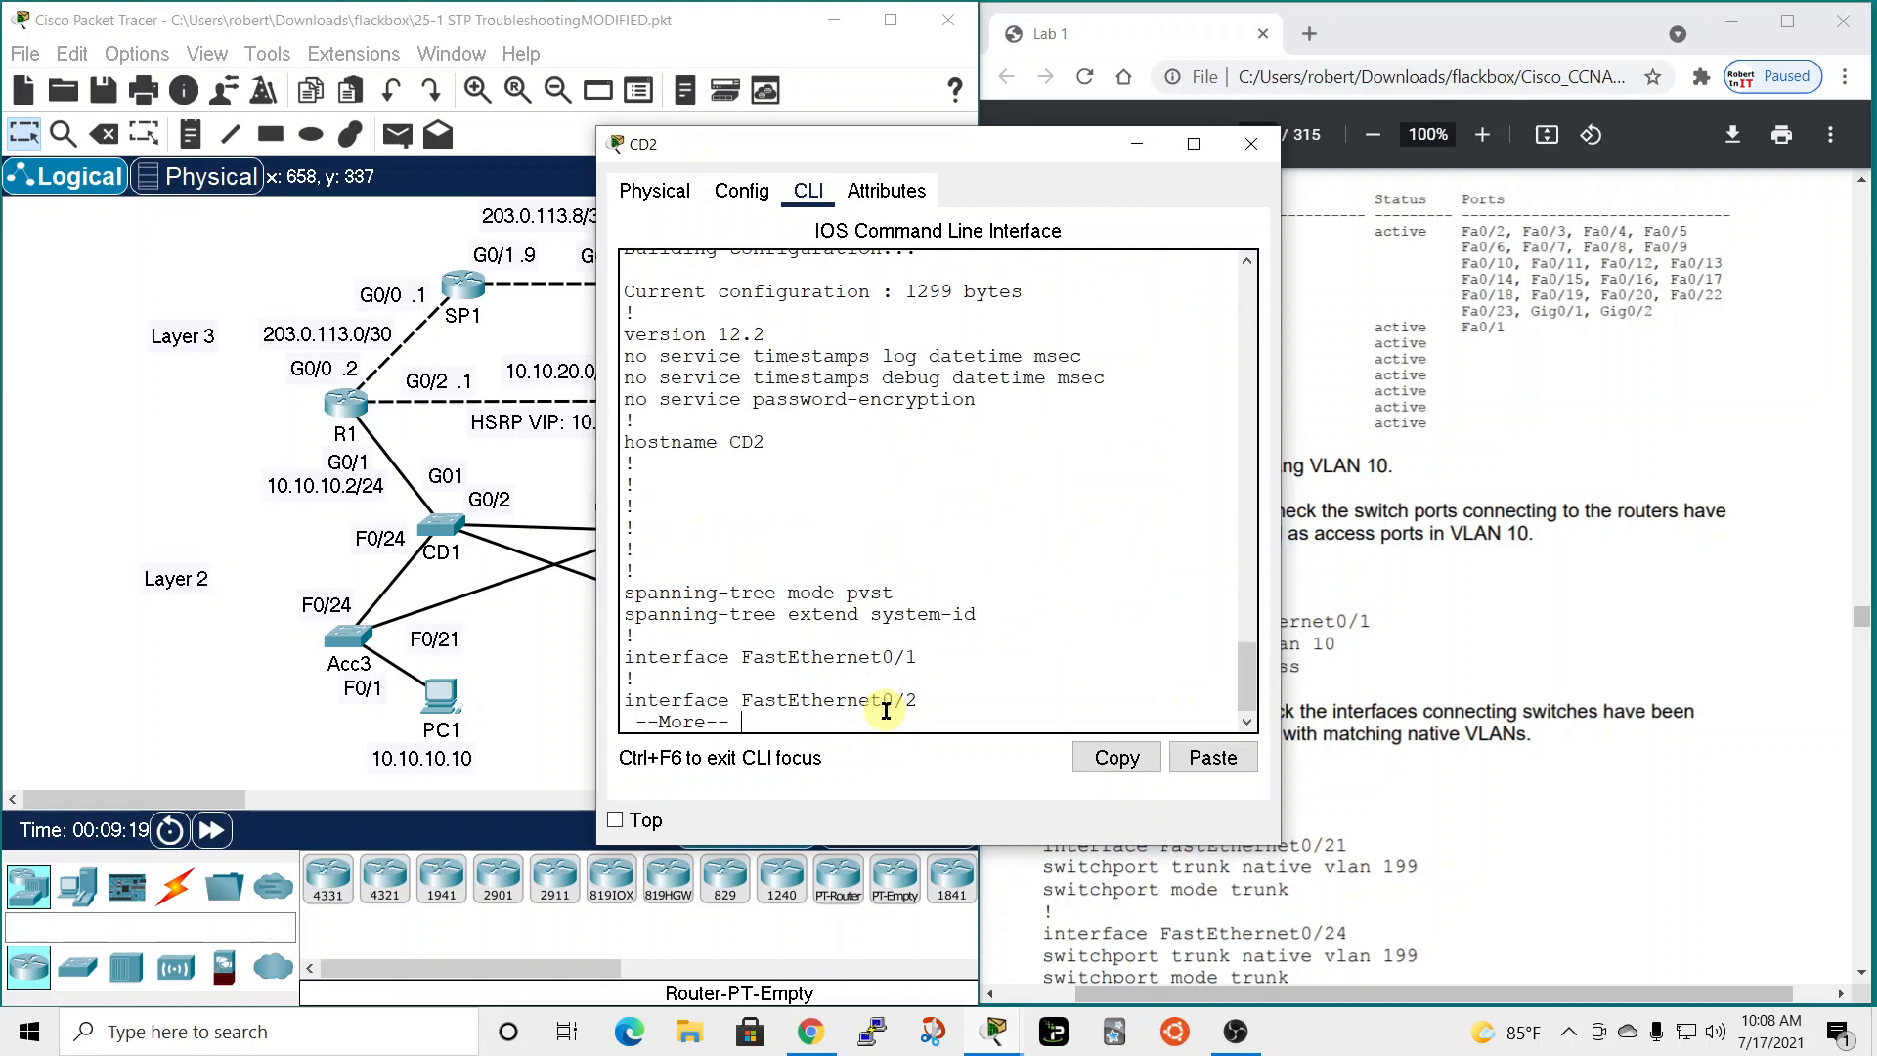
key("space")
key("space")
key("space")
Examine the access VLAN and mode of CD2's GigabitEthernet0/1 beside the topology, and close the window.
scroll(988, 641, "up", 4)
scroll(988, 641, "down", 1)
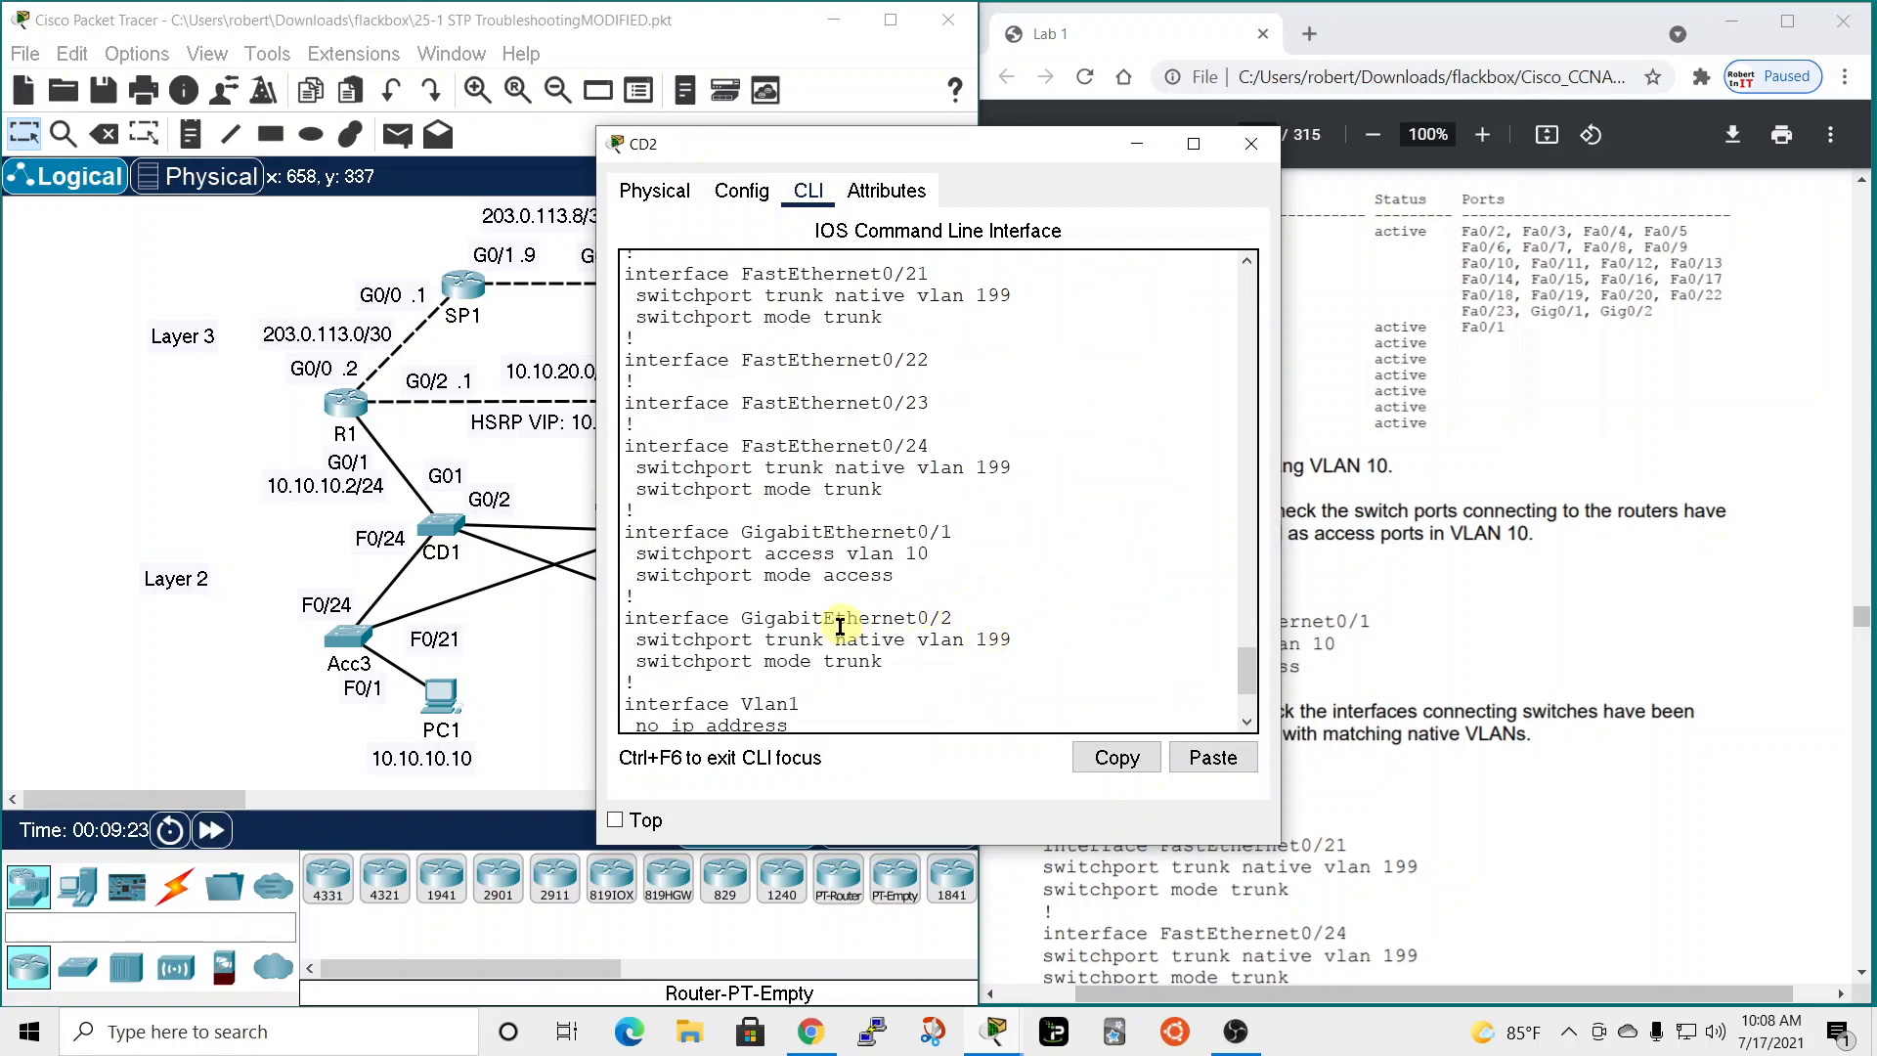
left_click_drag(982, 144, 1324, 56)
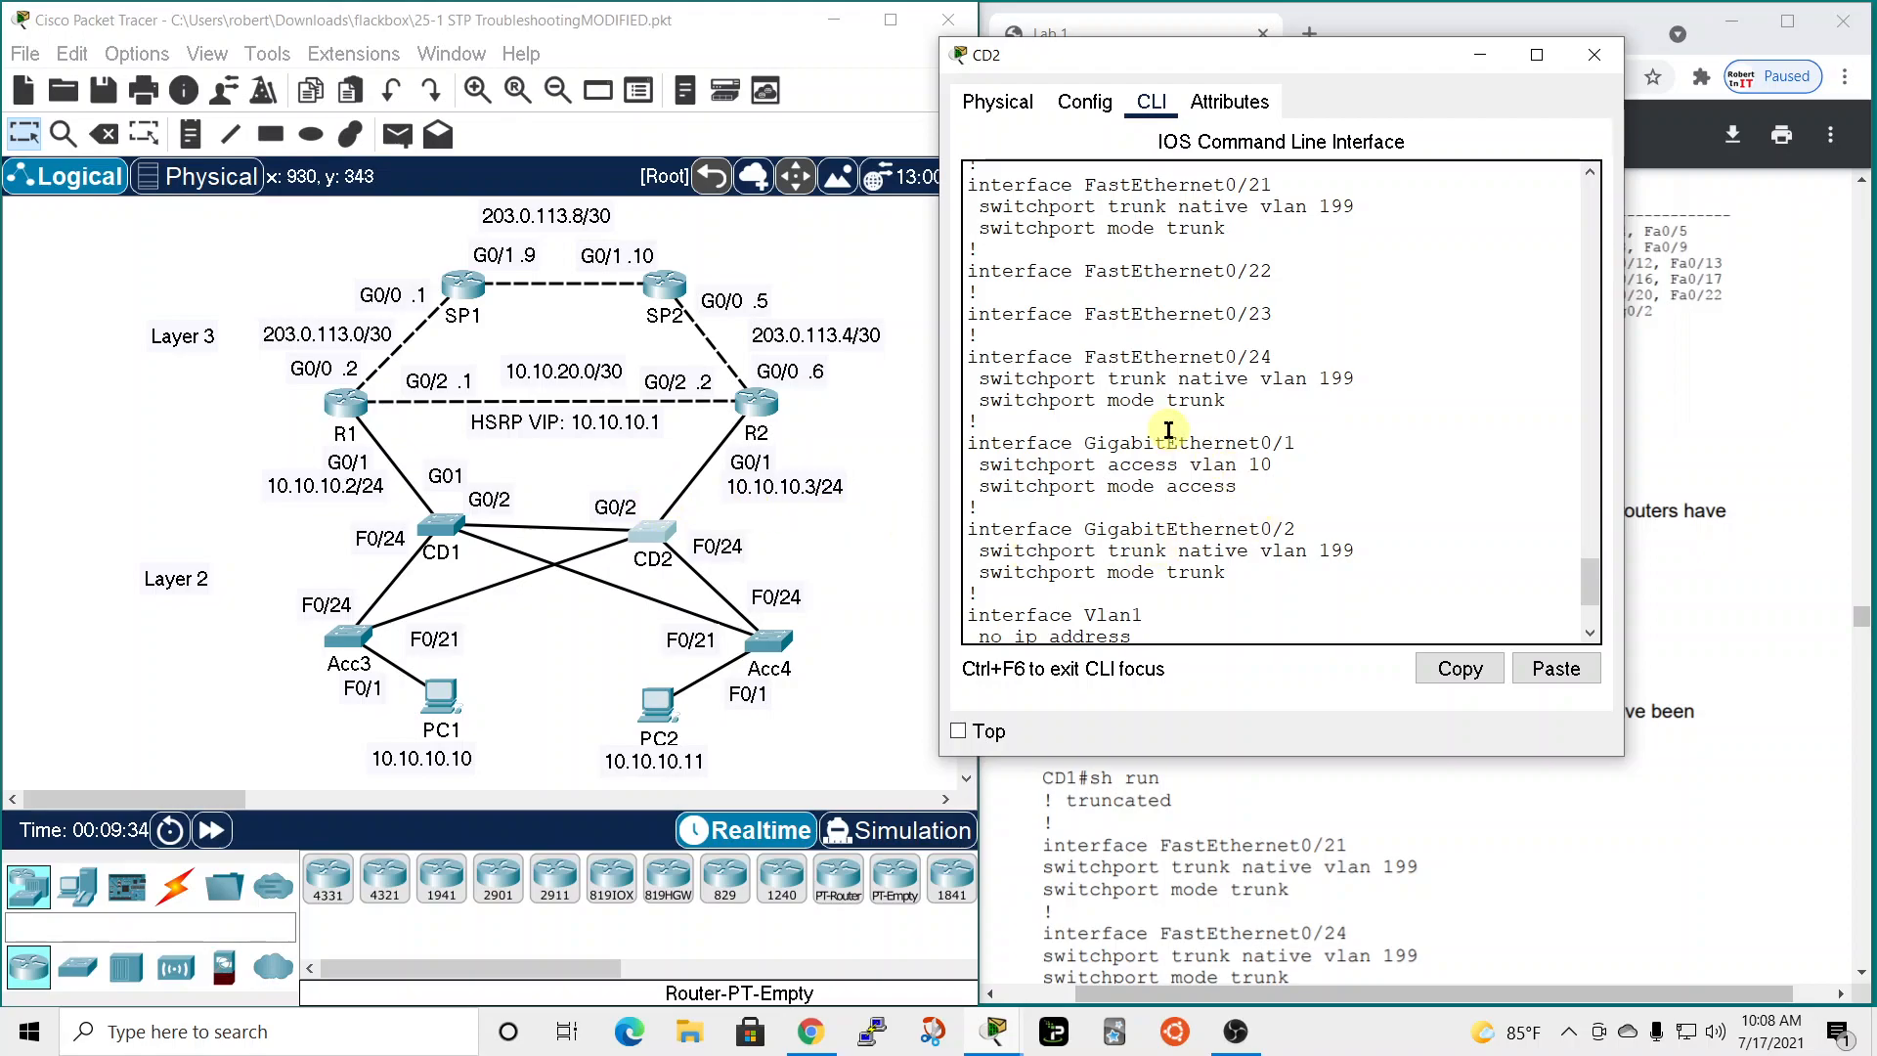
left_click_drag(1206, 486, 1256, 486)
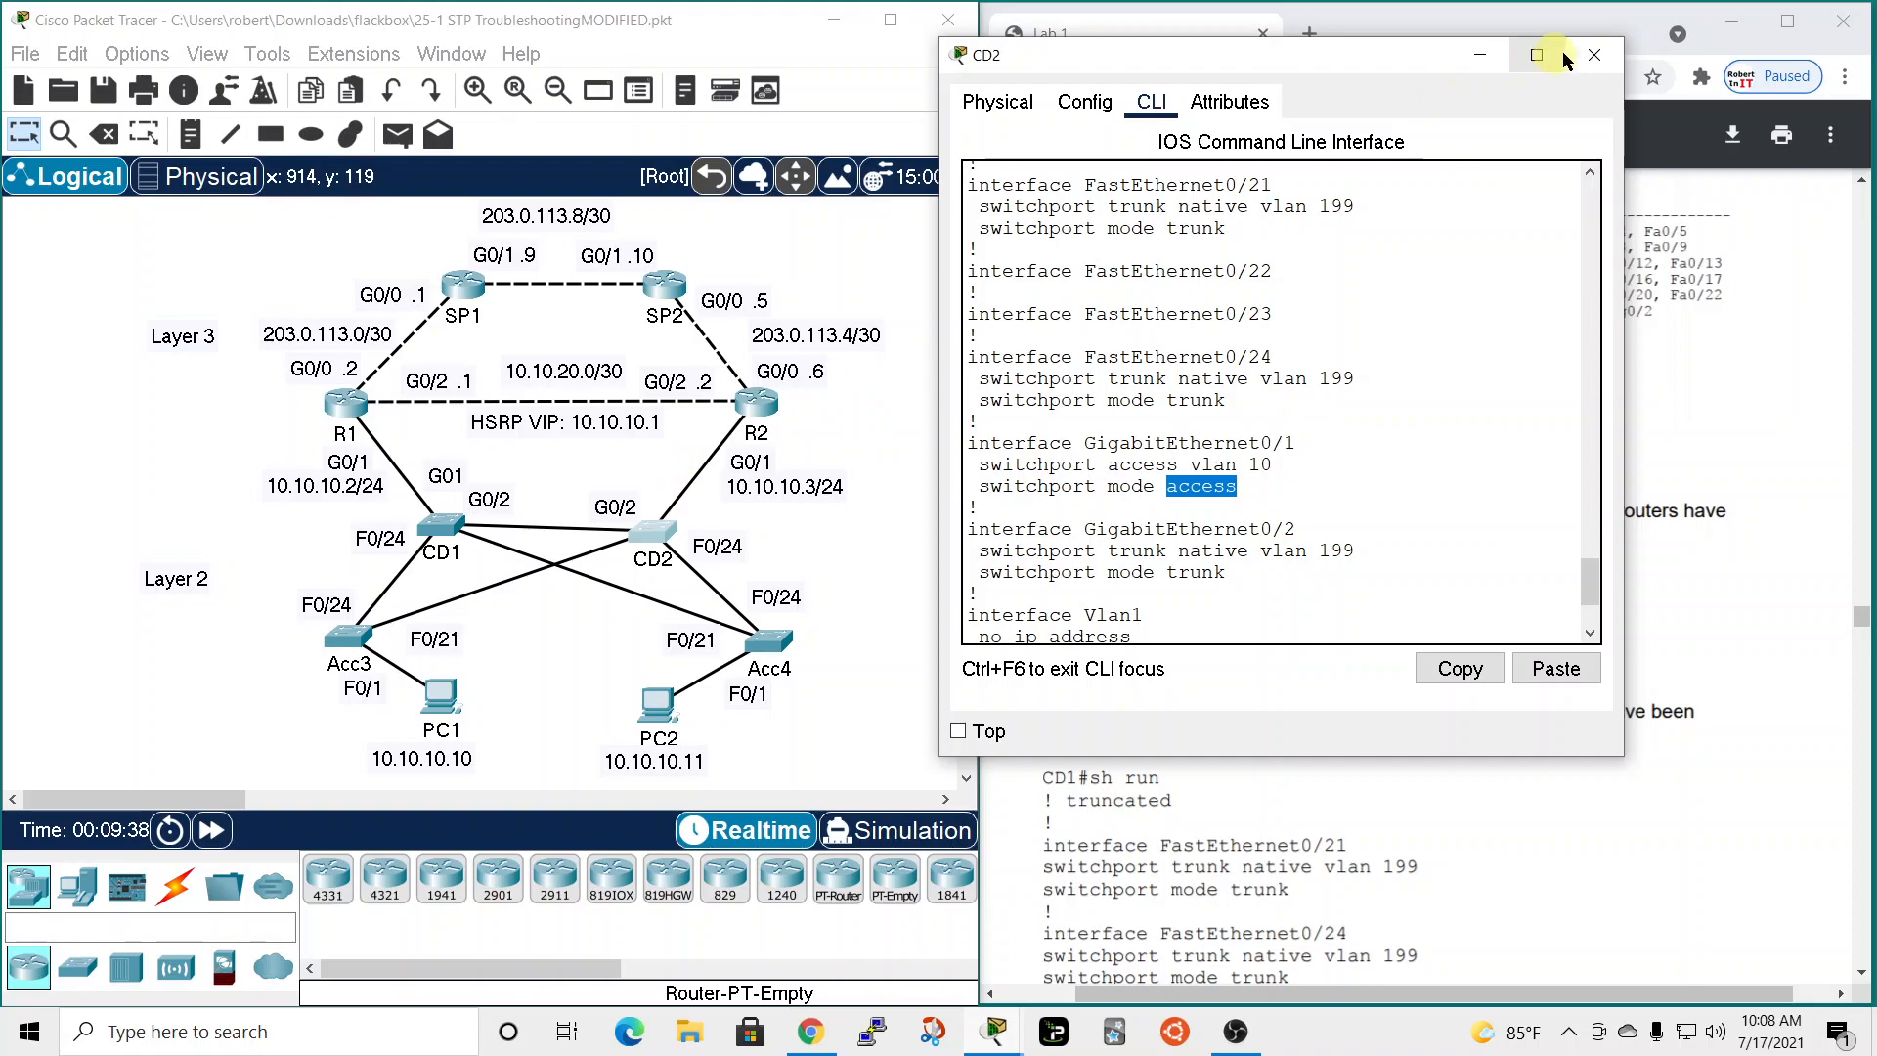
left_click(1594, 55)
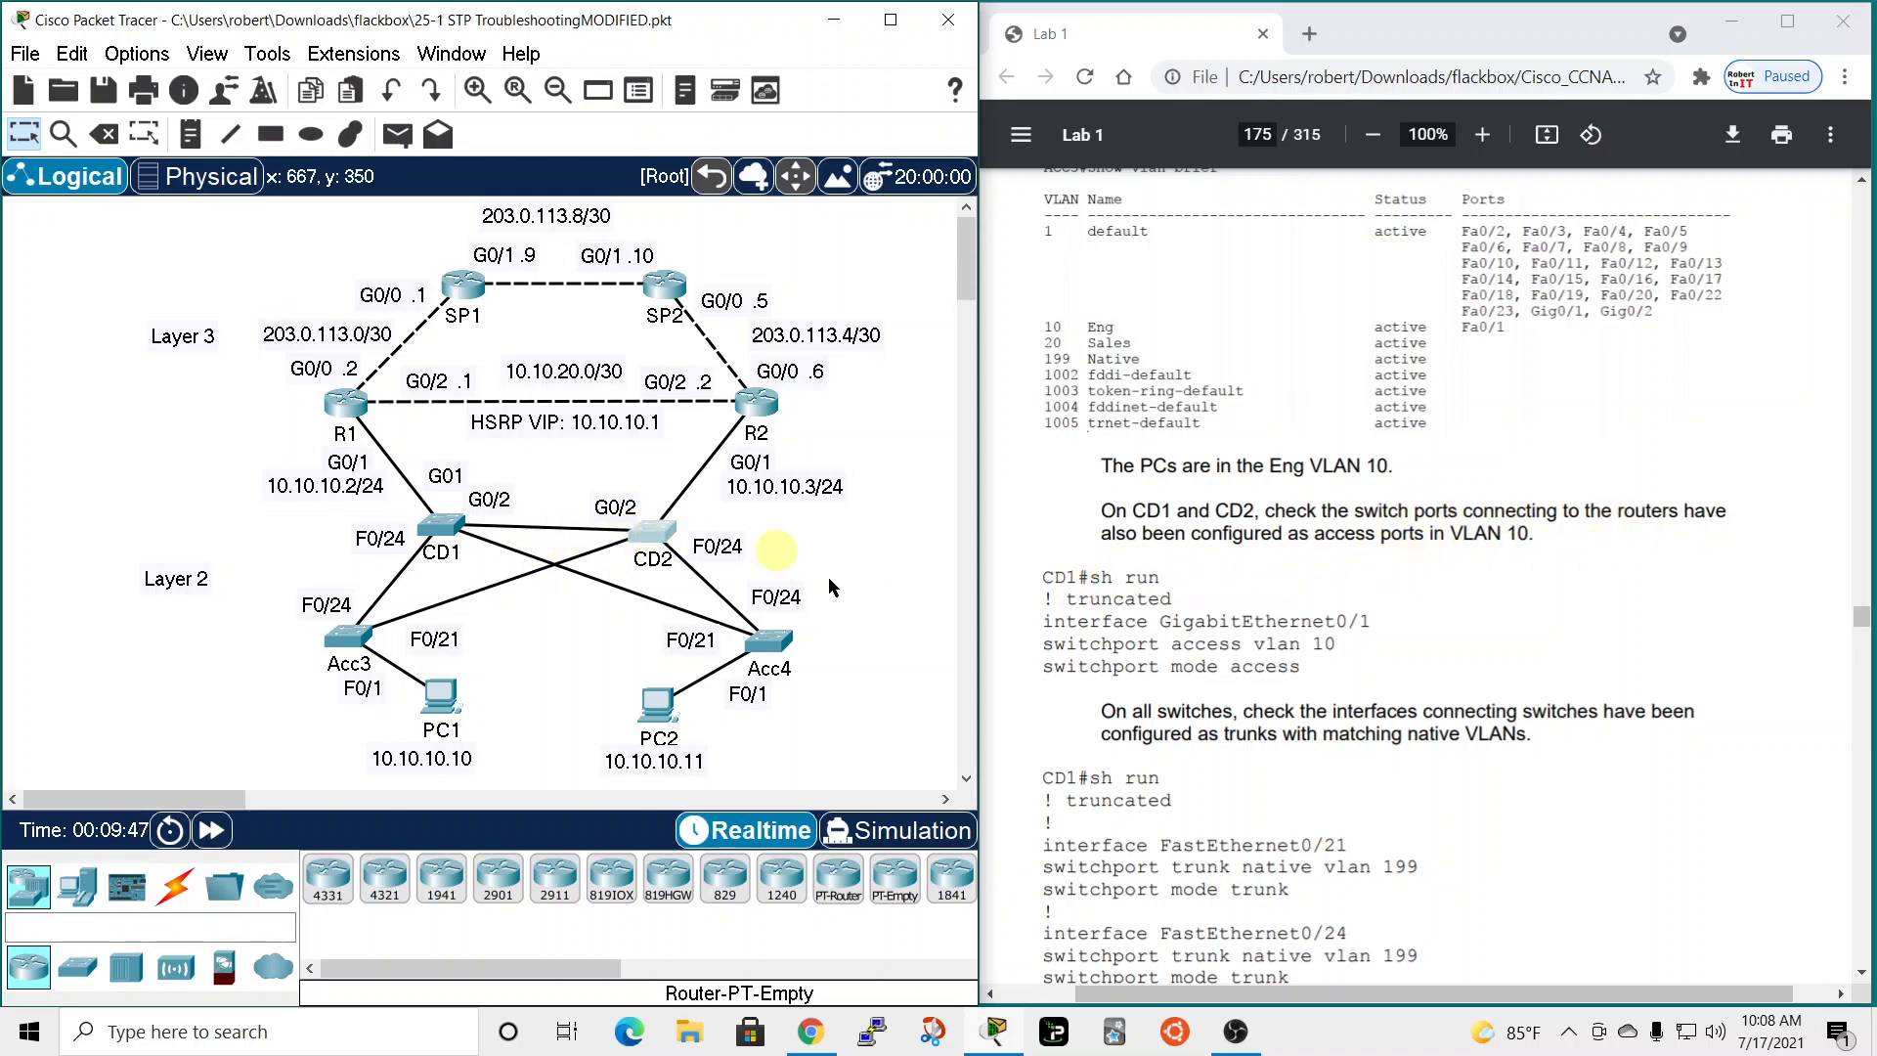
Reopen CD2 and CD1 in turn to recheck the router-facing GigabitEthernet0/1 settings, closing each window.
left_click(657, 531)
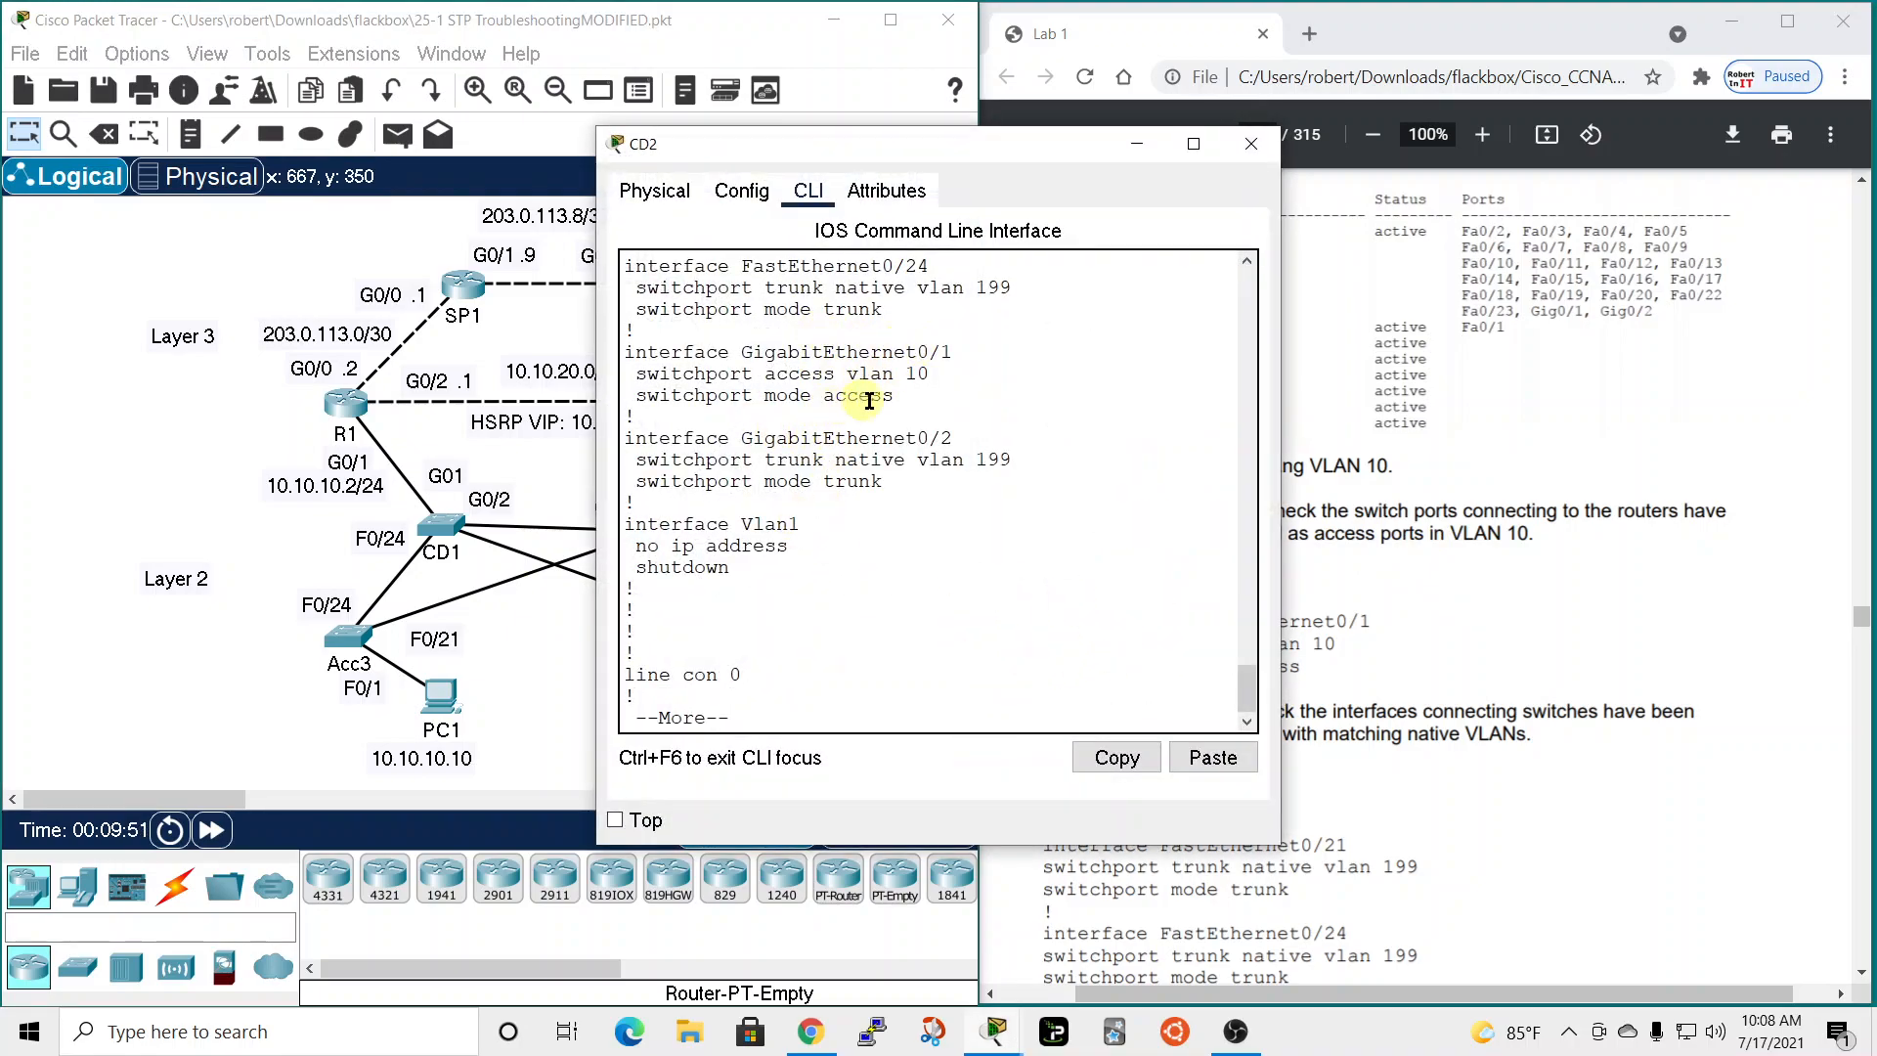
left_click(1251, 144)
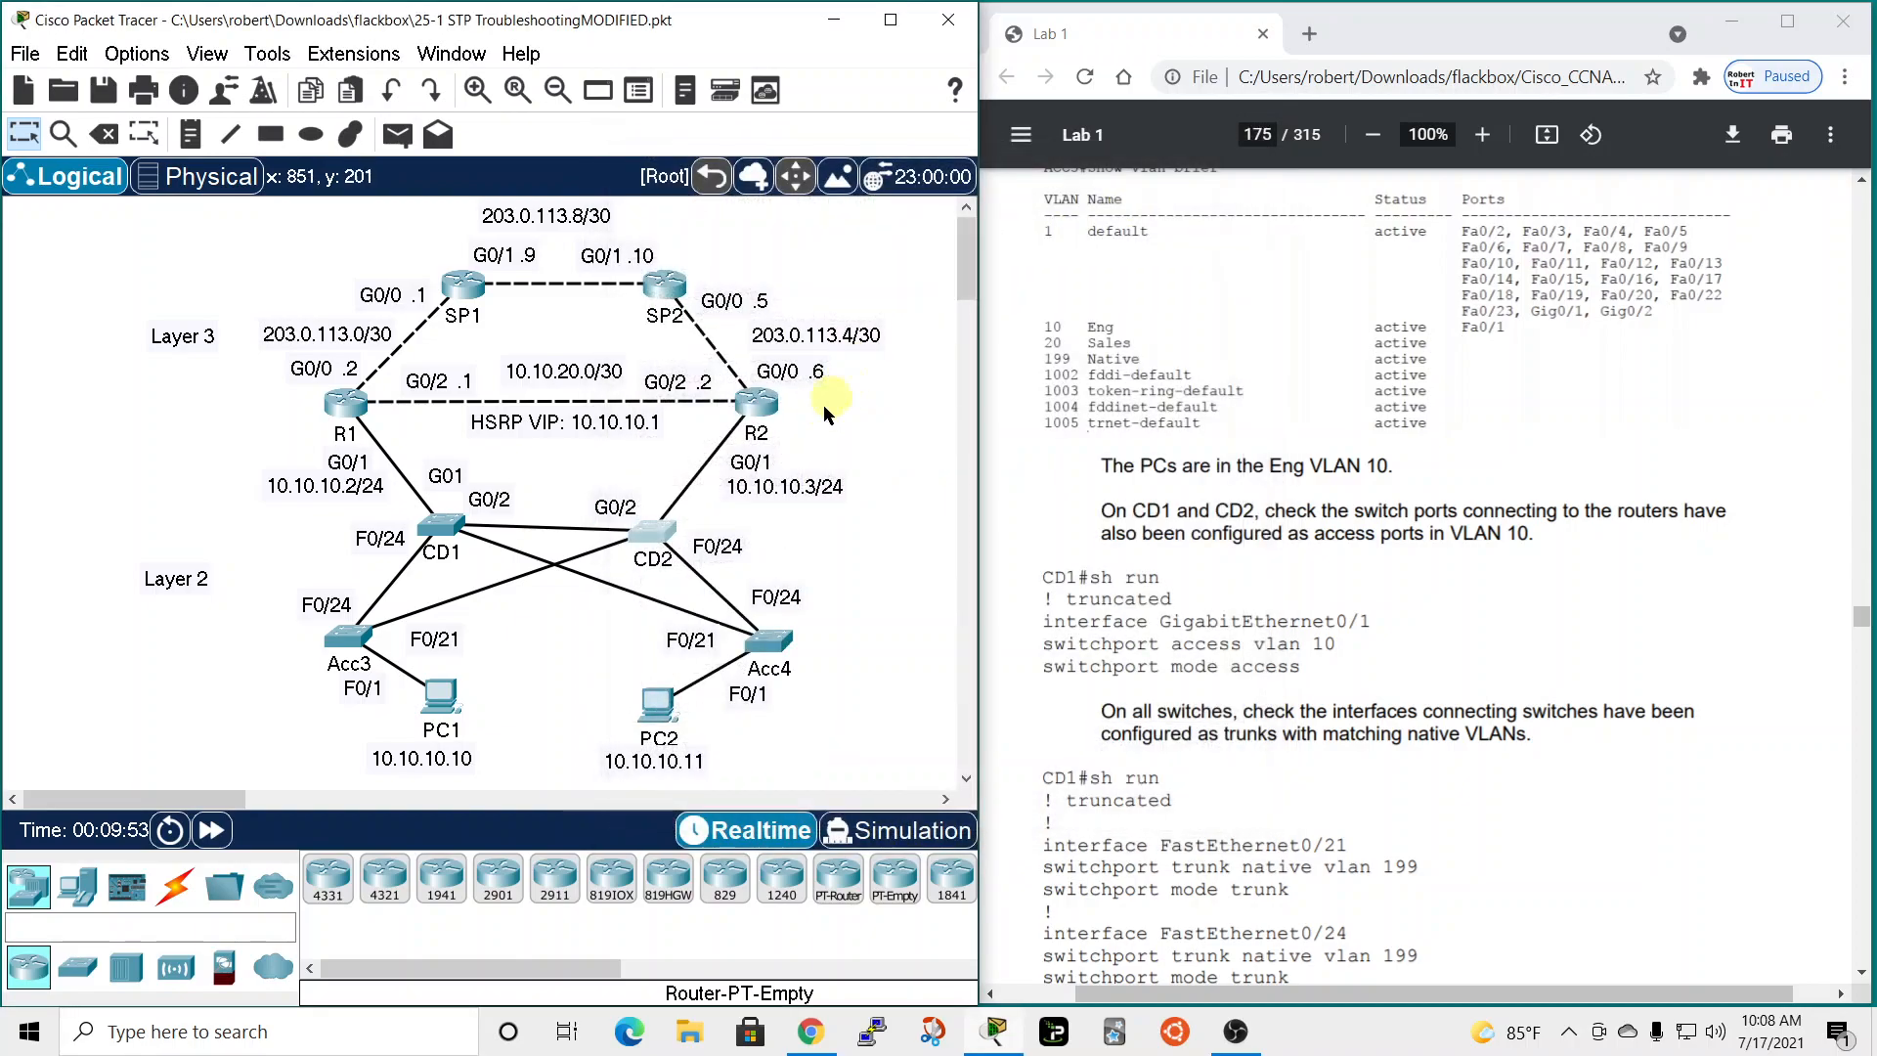
left_click(440, 526)
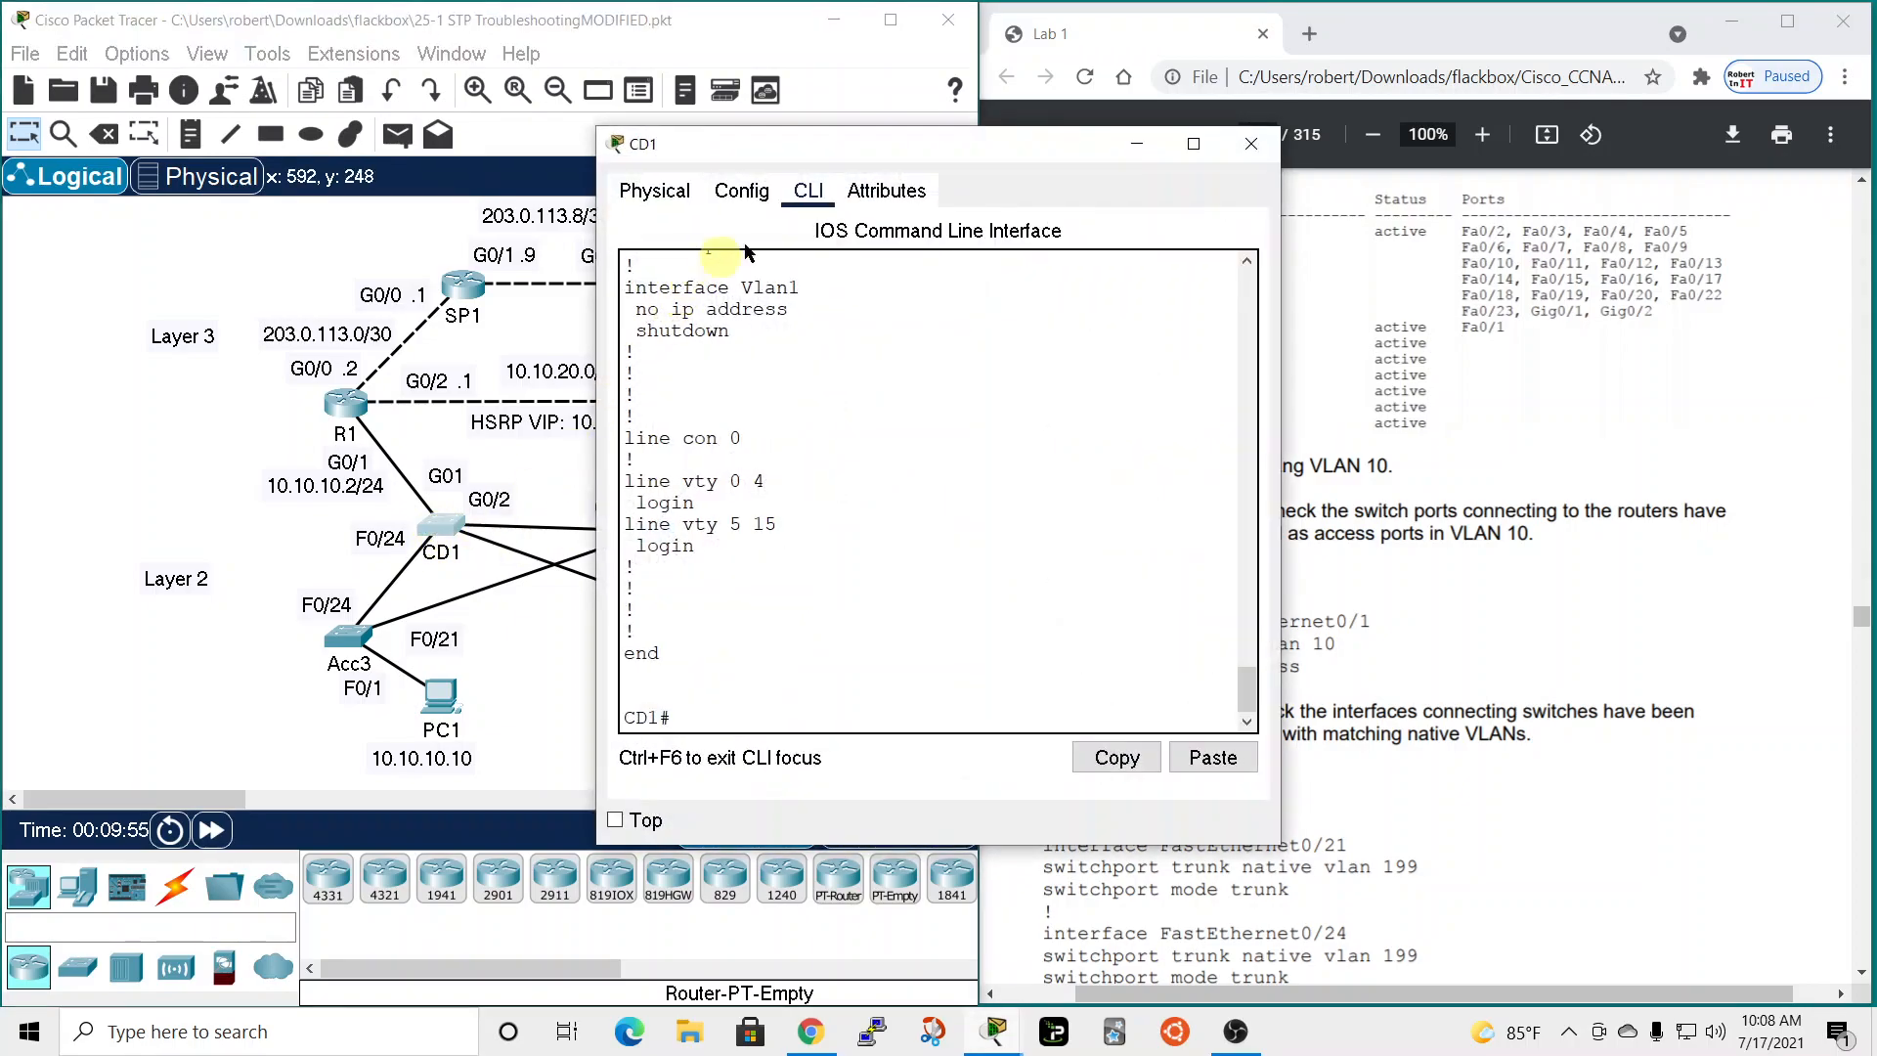
scroll(768, 471, "up", 6)
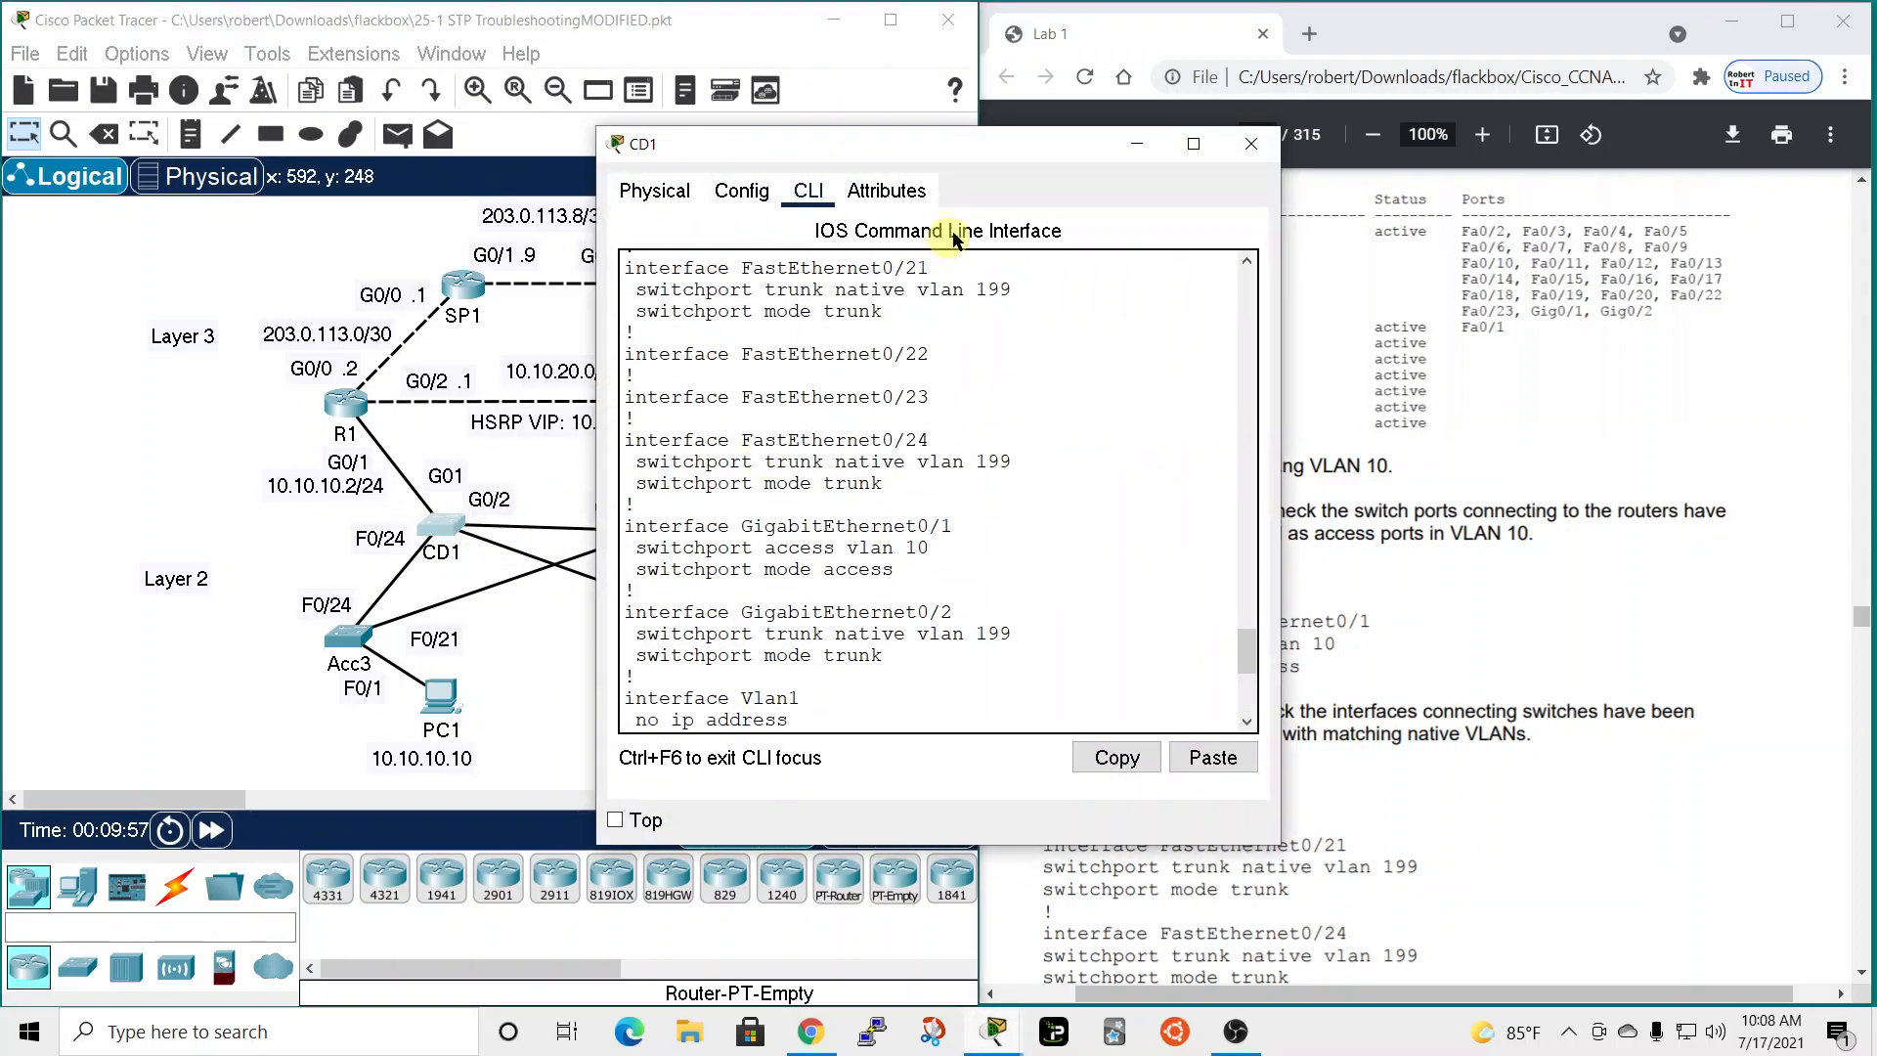
left_click_drag(1095, 143, 1148, 103)
scroll(989, 473, "up", 2)
scroll(989, 473, "down", 3)
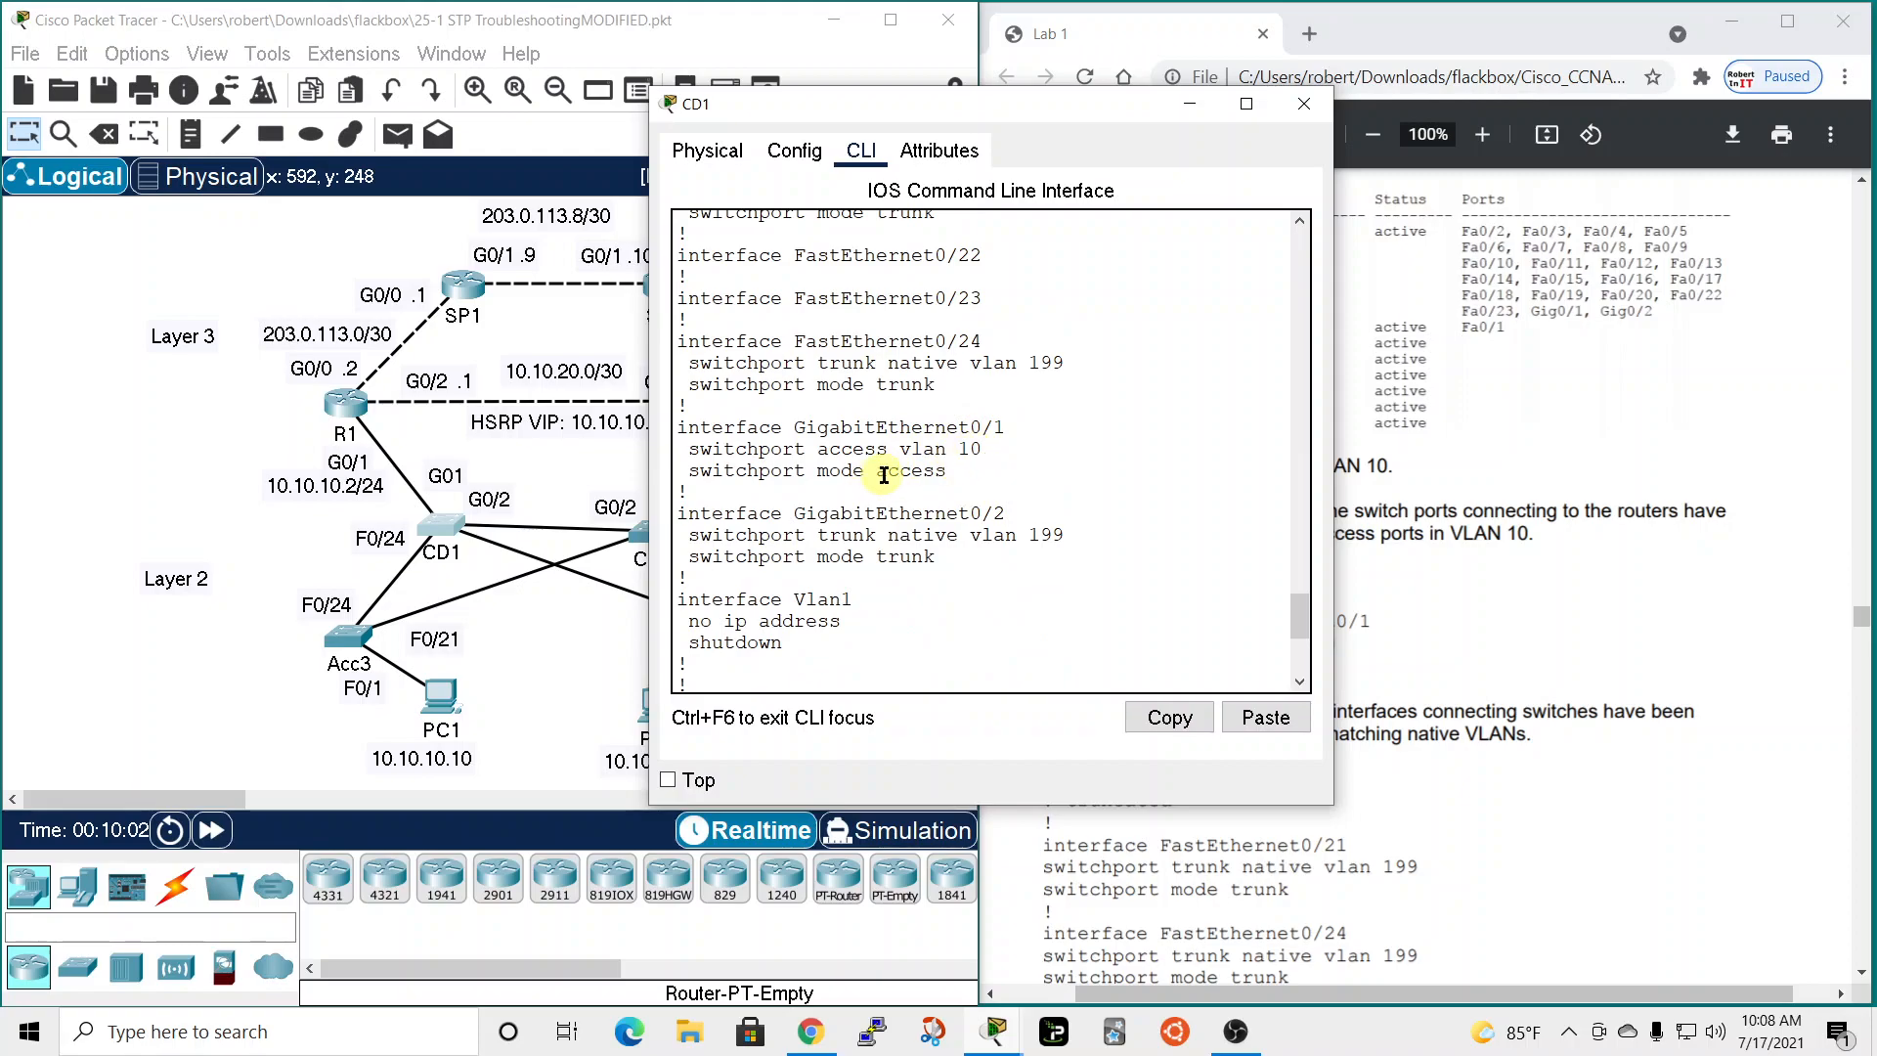
left_click(1304, 104)
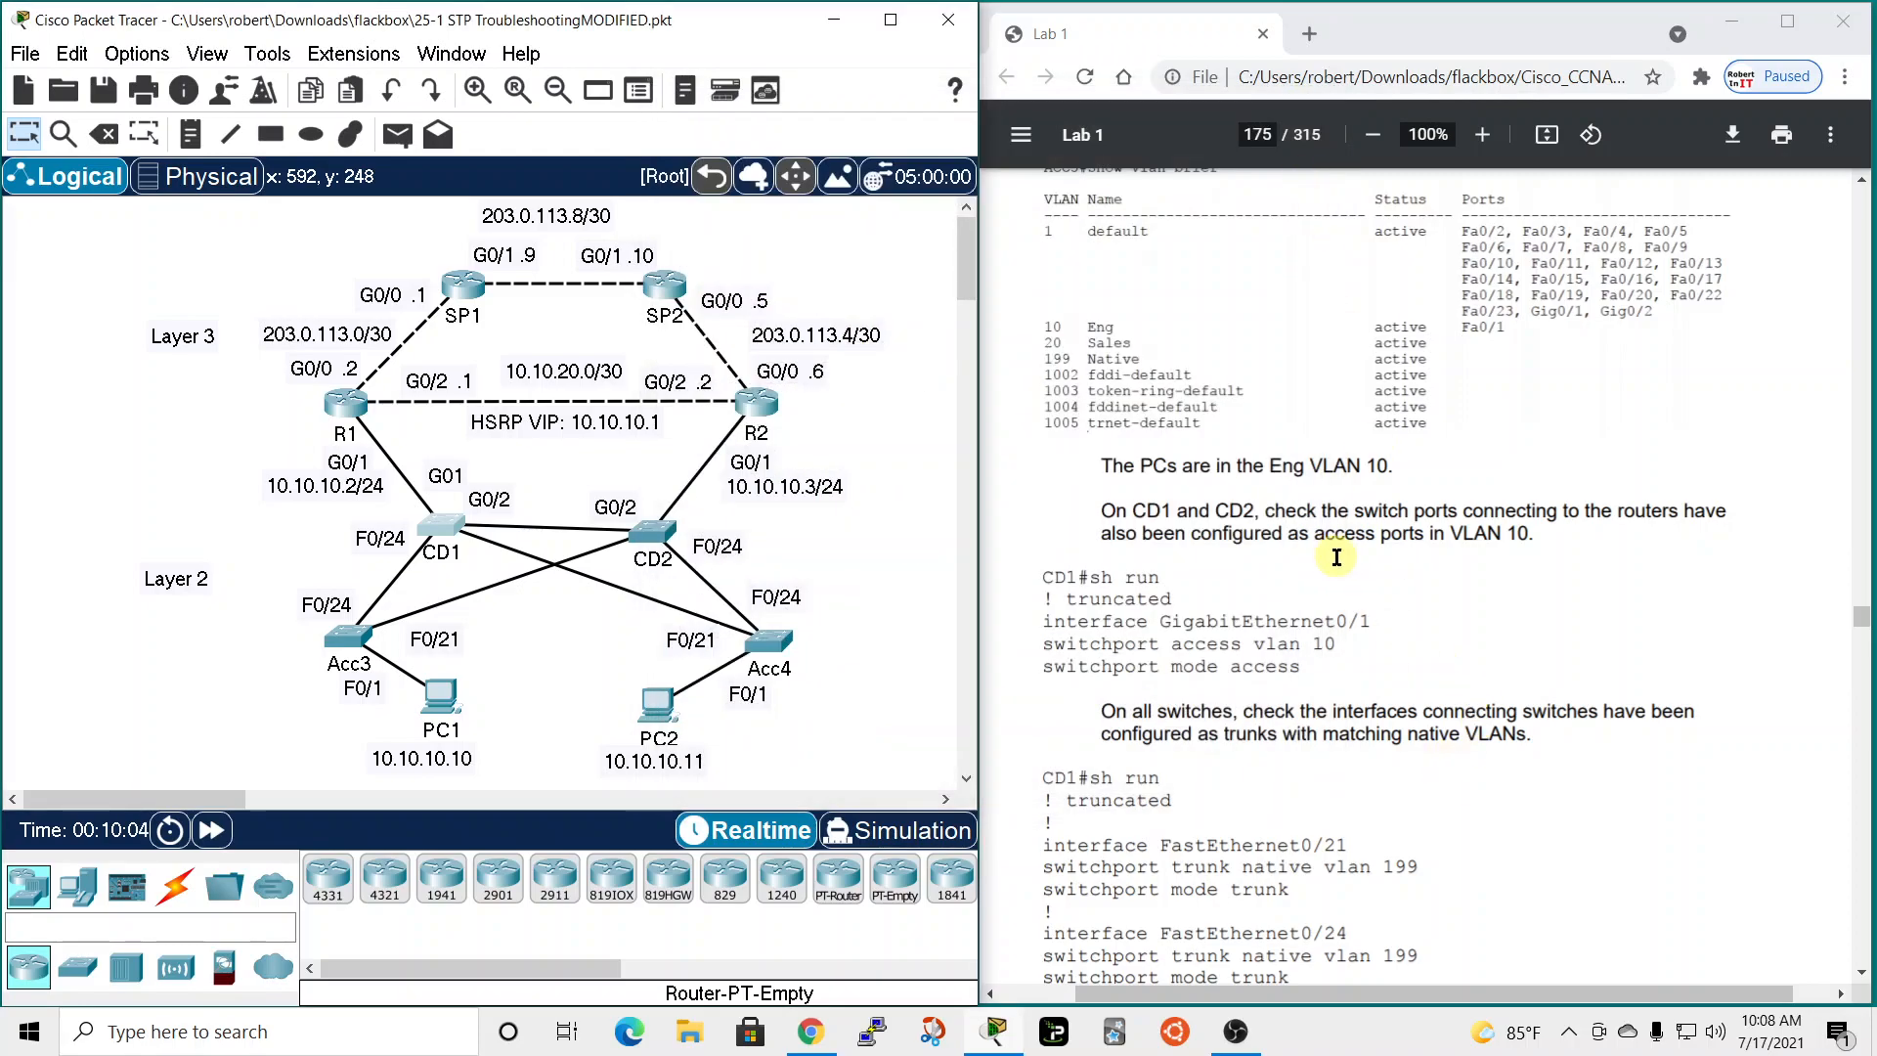
Read the lab's trunk and native VLAN task, reopen CD1's command line and display its running configuration with "sh run".
scroll(1293, 620, "down", 4)
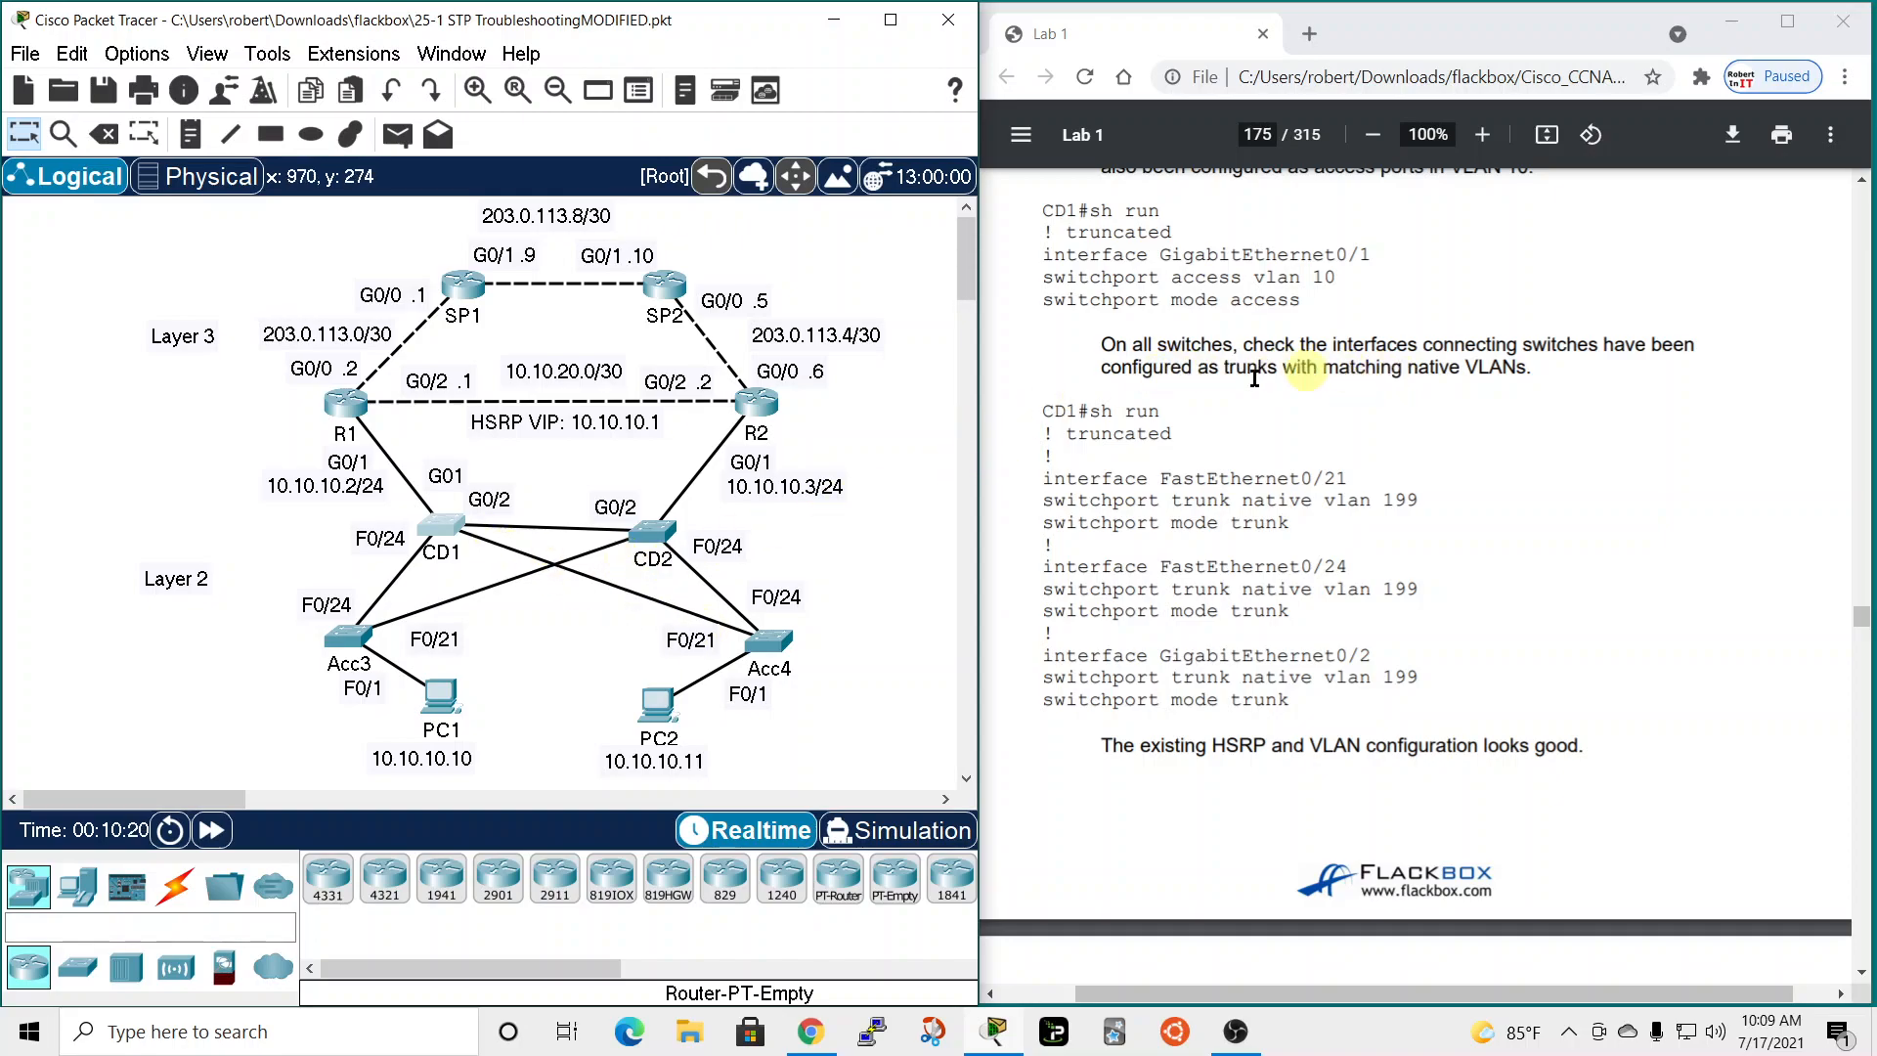
left_click(441, 528)
left_click_drag(902, 146, 1100, 21)
left_click(914, 576)
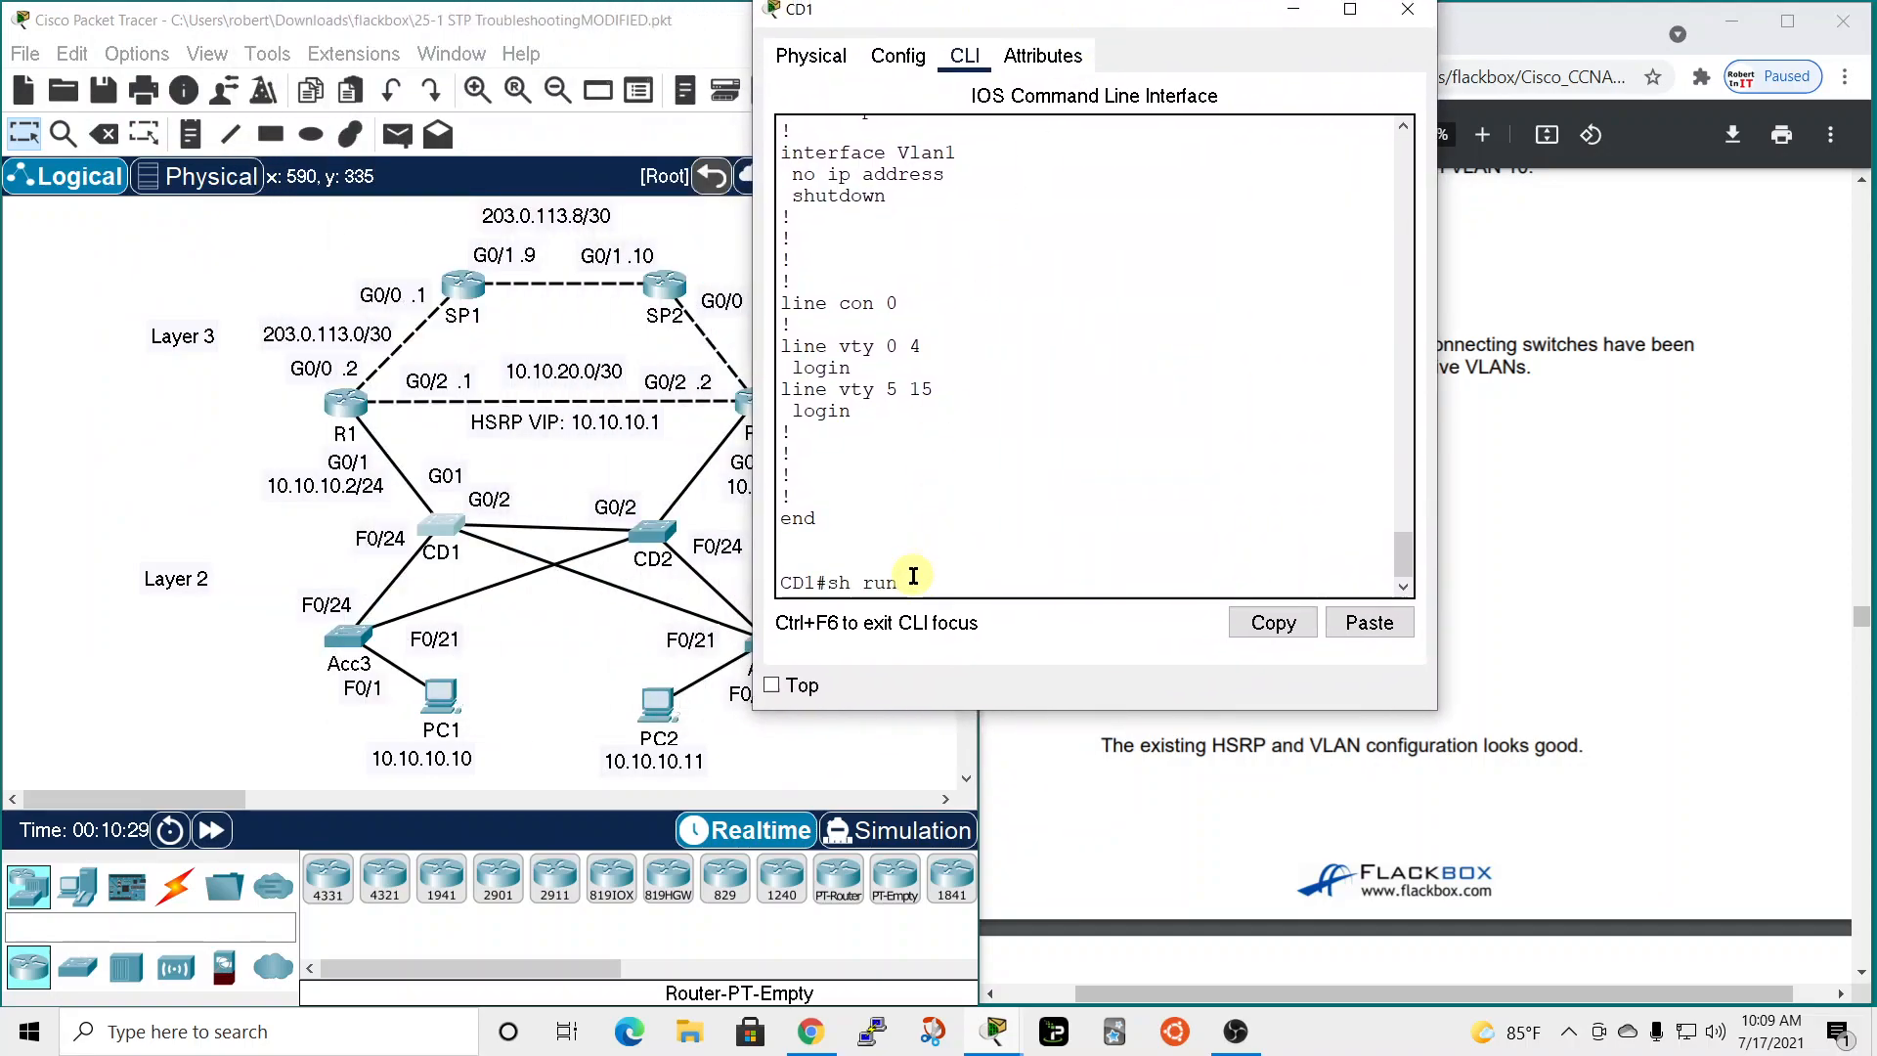
key("Tab")
key("Return")
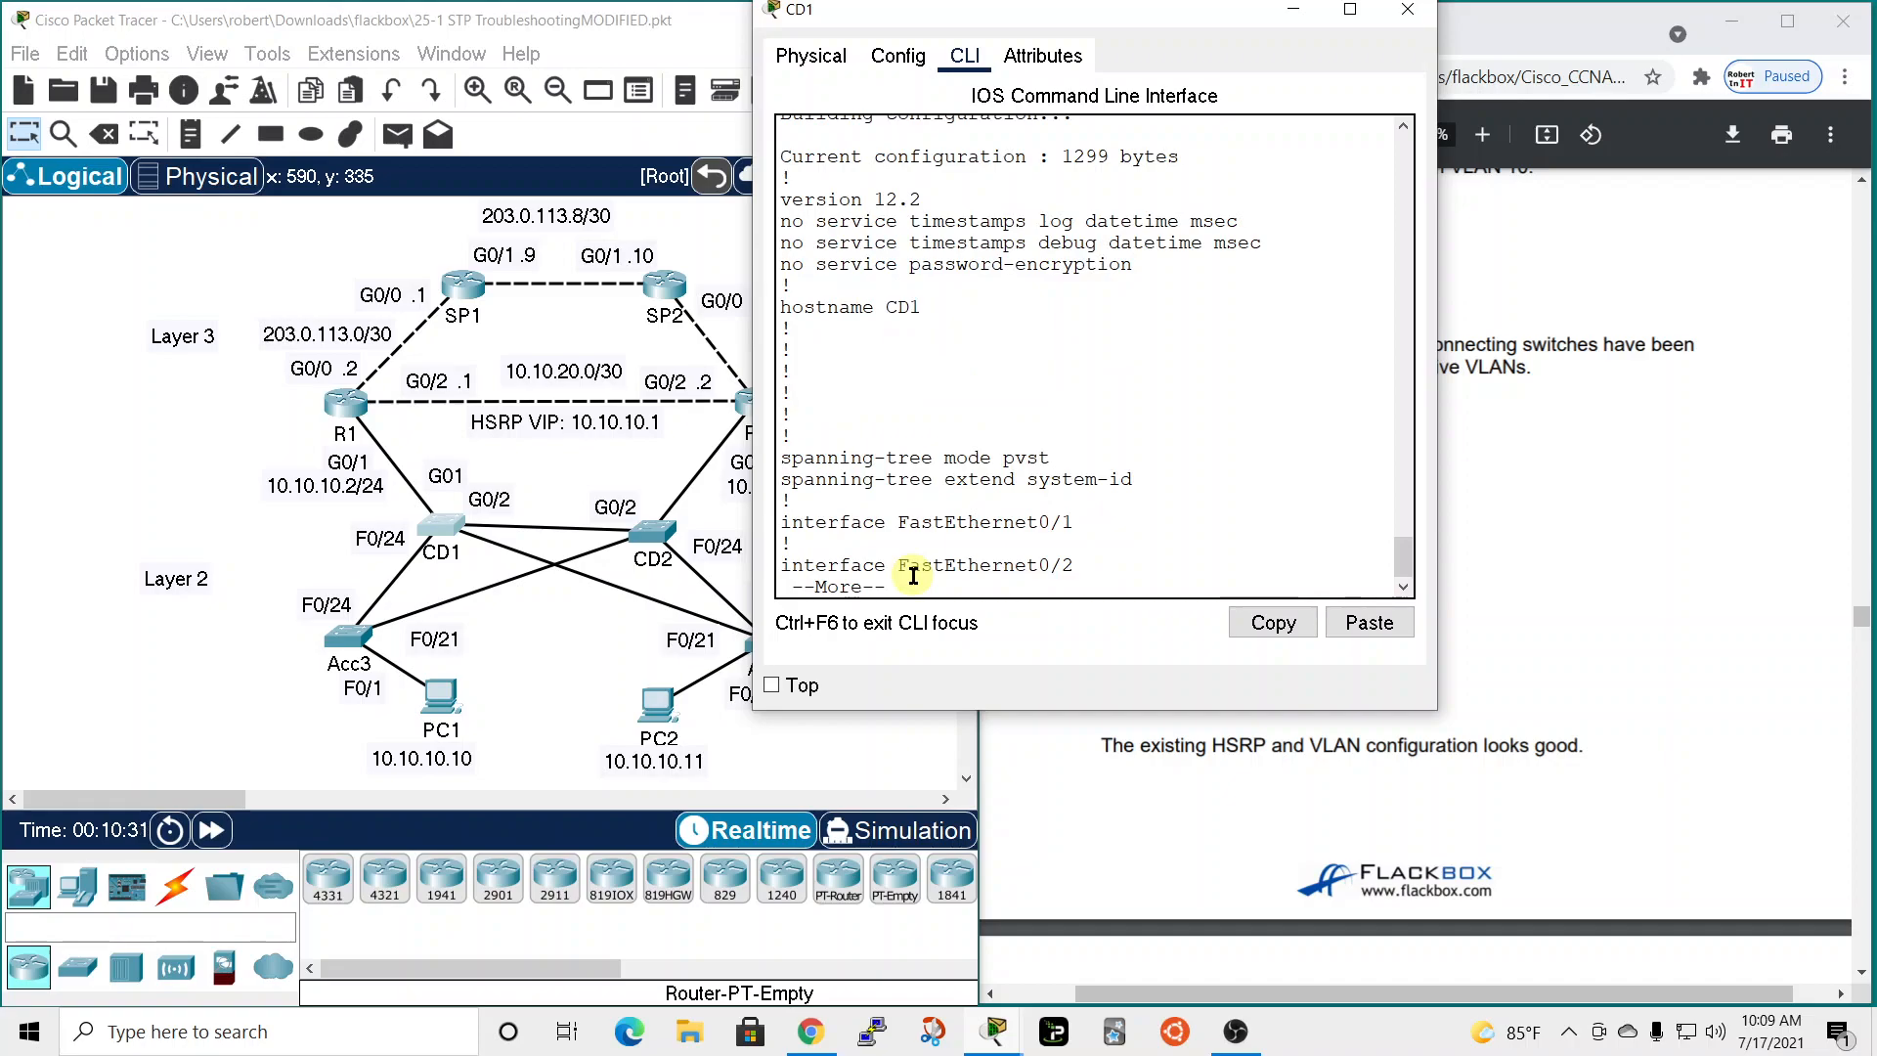
Examine the trunk mode and native VLAN of CD1's FastEthernet0/21, FastEthernet0/24 and GigabitEthernet0/2 in the running configuration.
key("space")
key("space")
key("space")
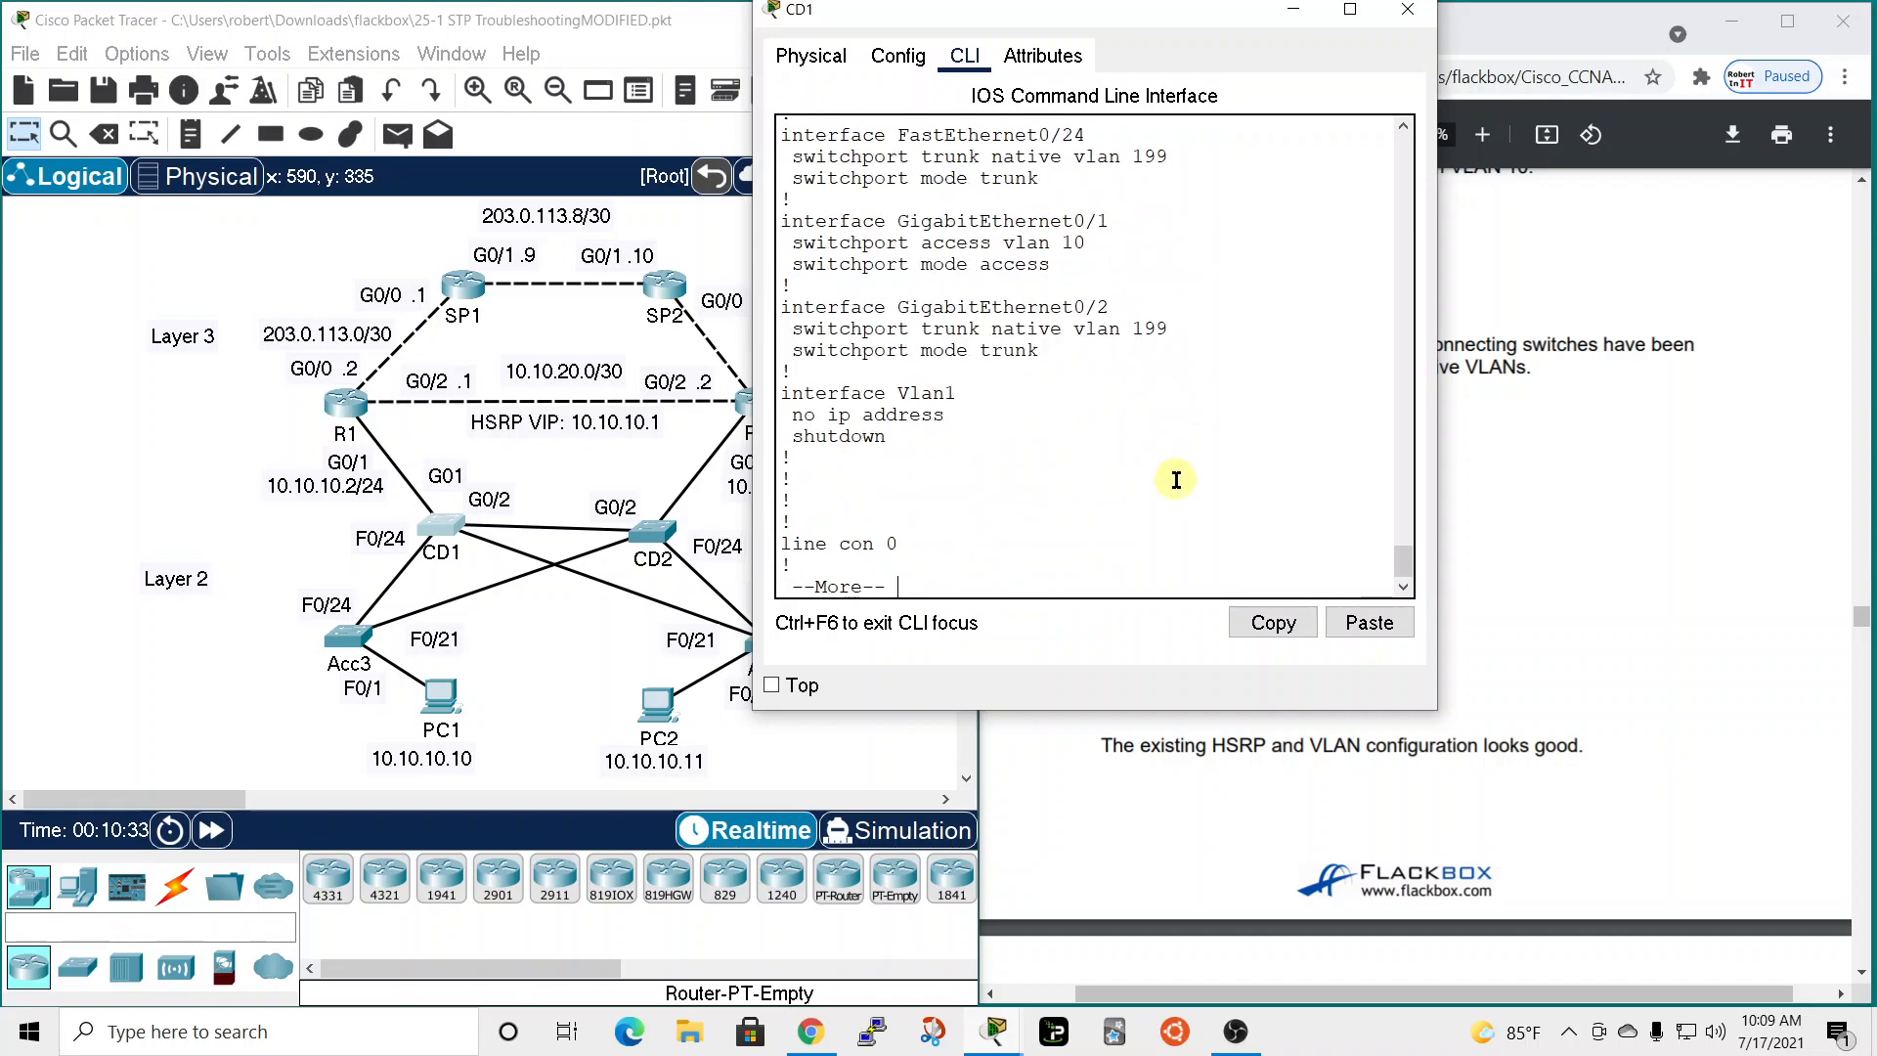
key("space")
scroll(1149, 236, "up", 4)
scroll(1150, 236, "up", 3)
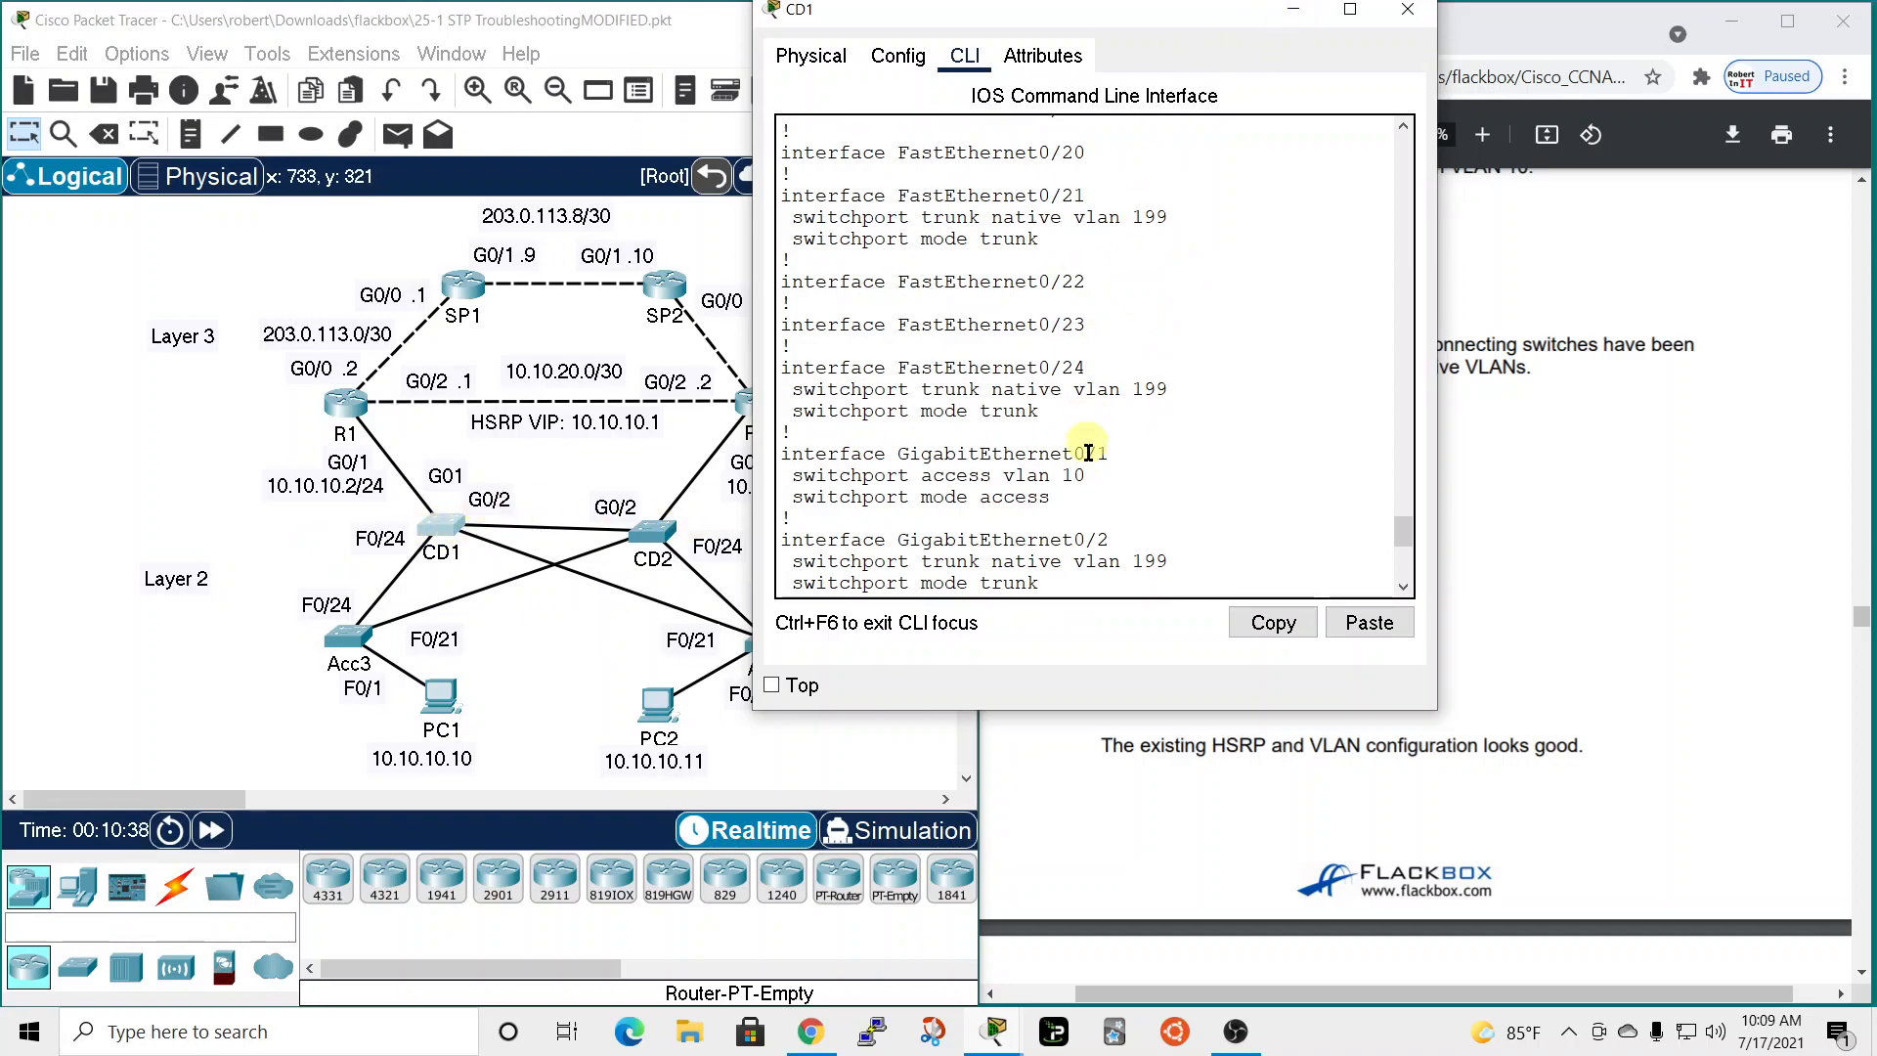
scroll(1086, 451, "up", 4)
scroll(1086, 451, "down", 4)
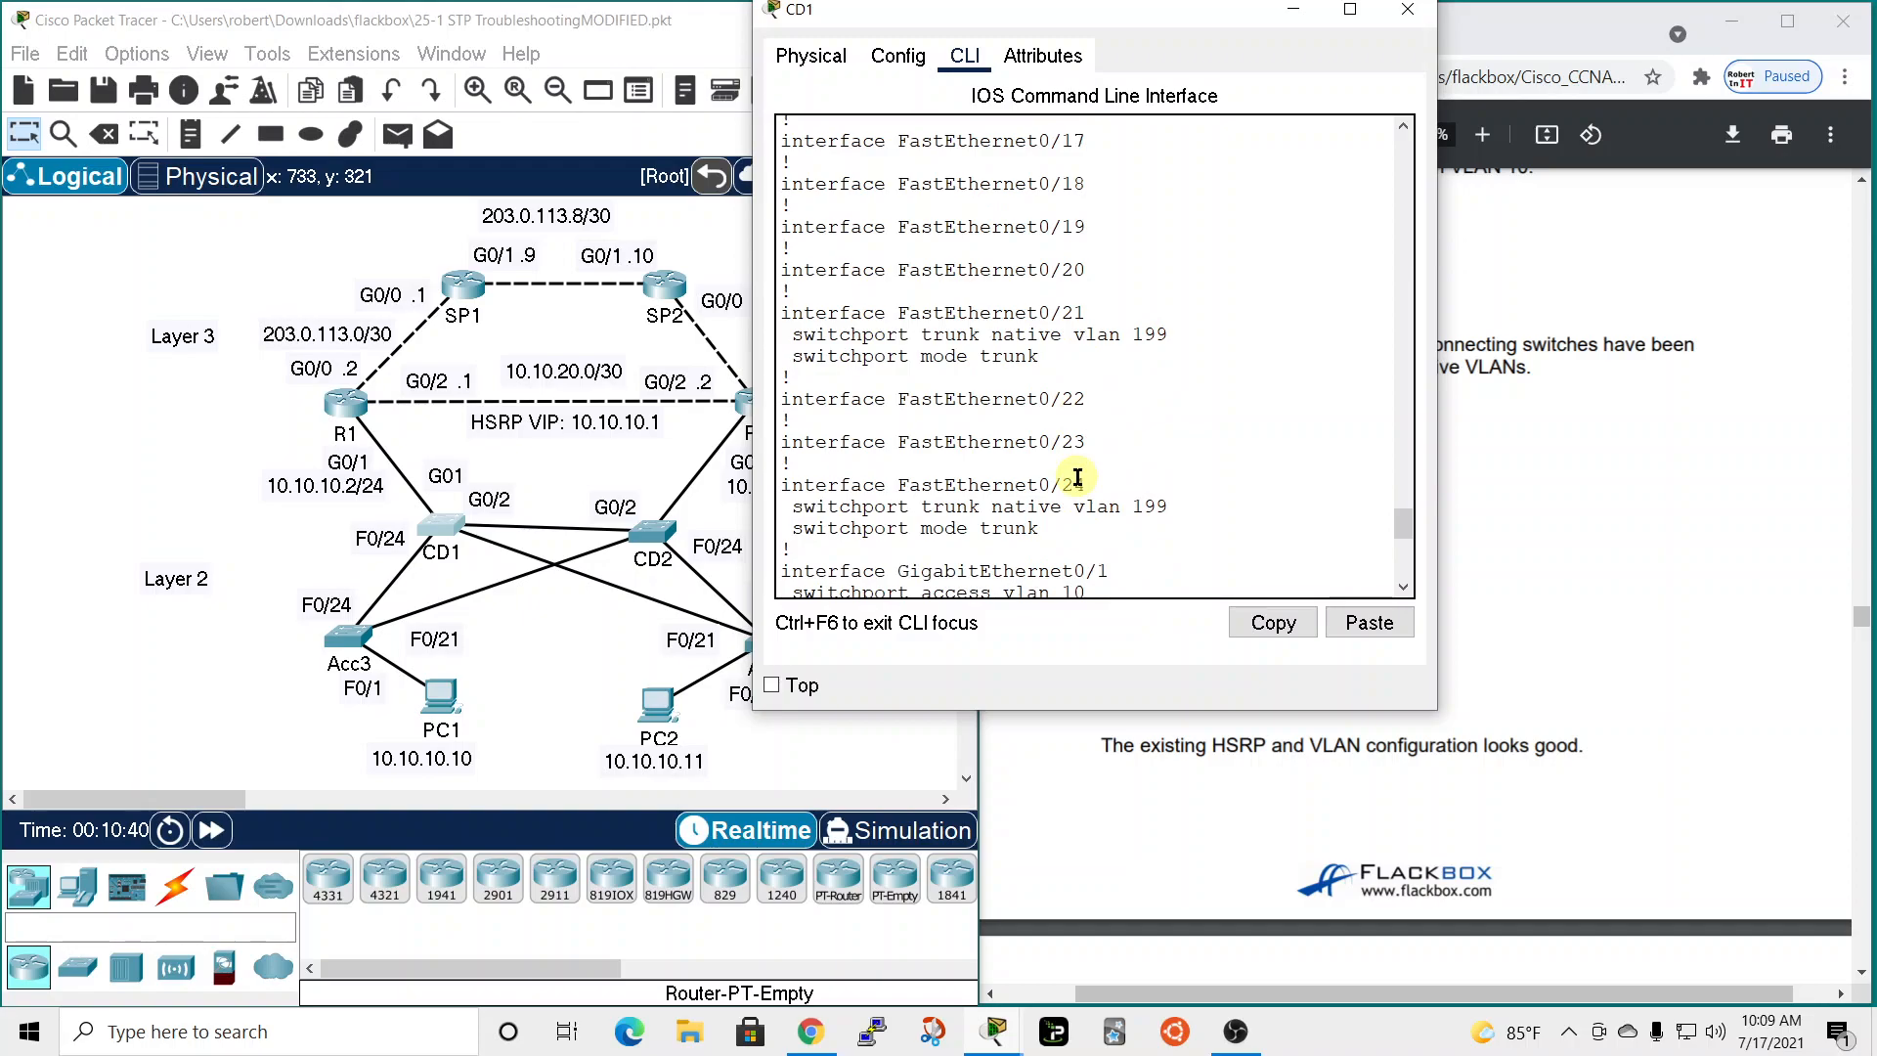
scroll(1077, 477, "down", 2)
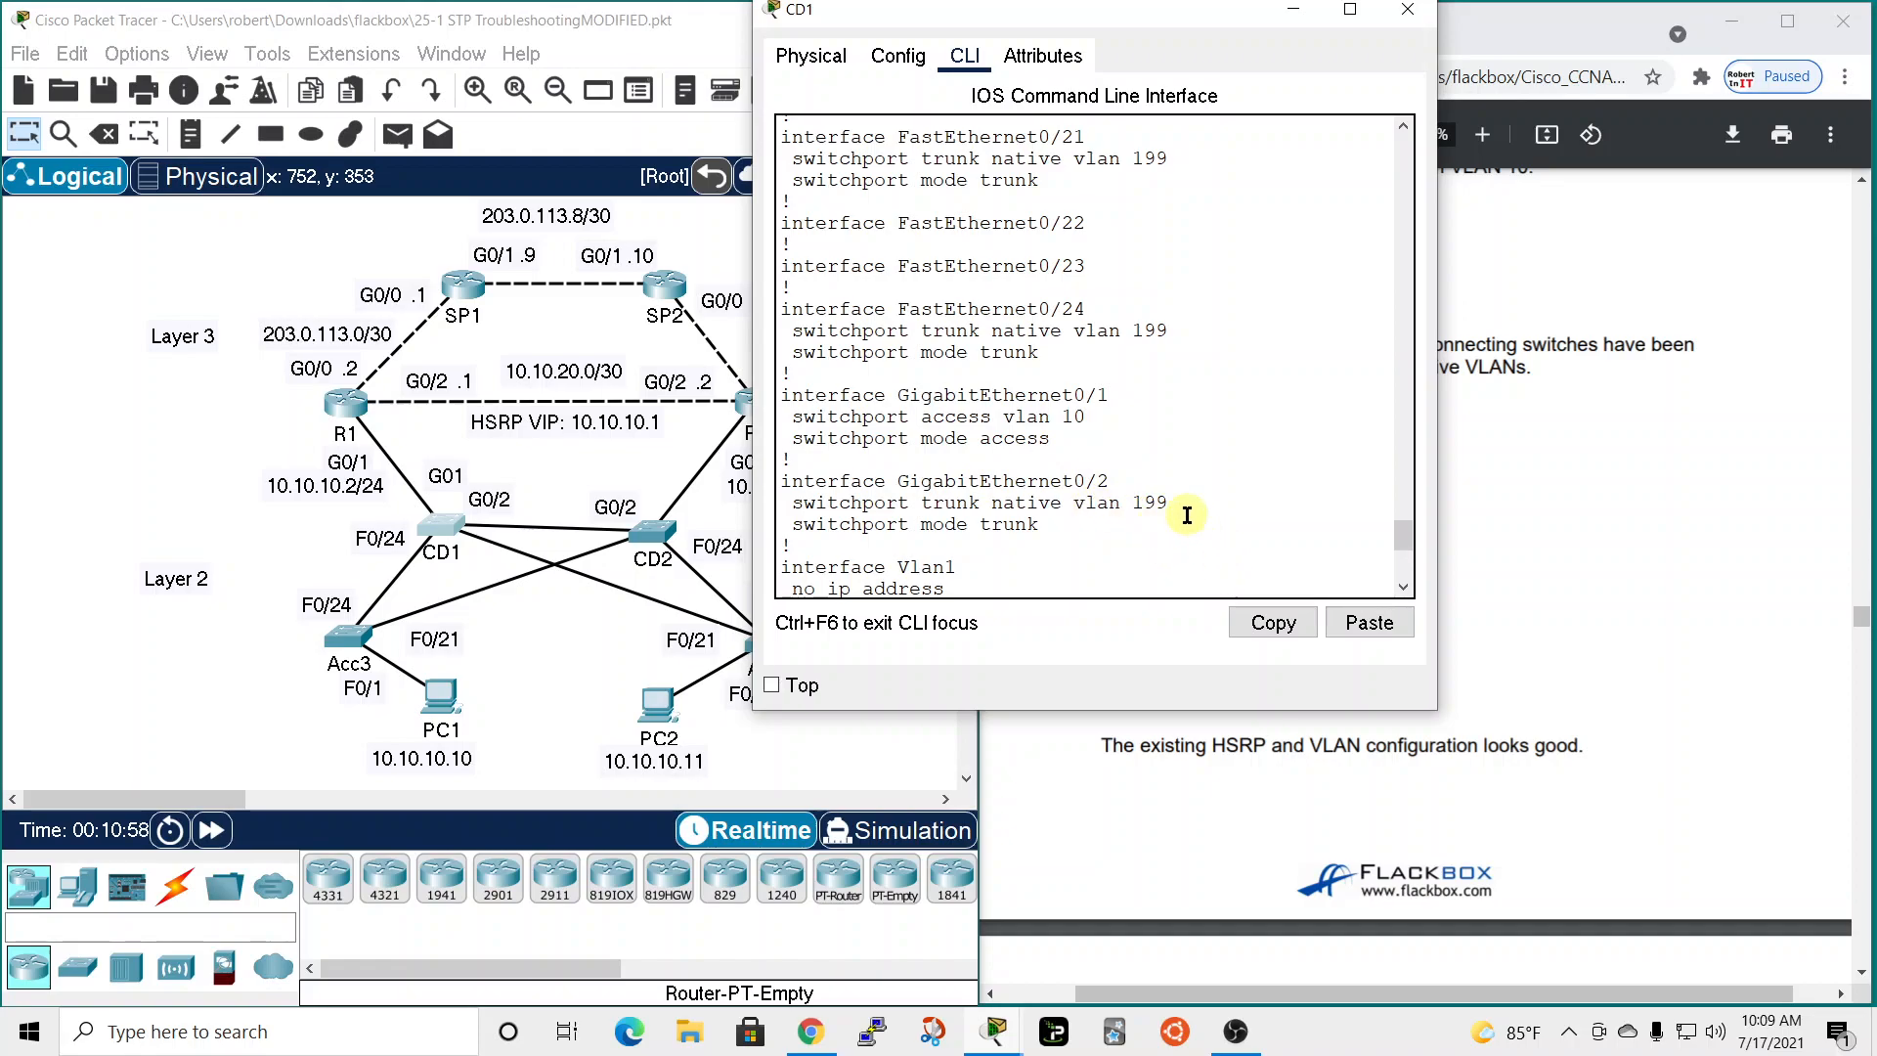
scroll(1186, 515, "down", 1)
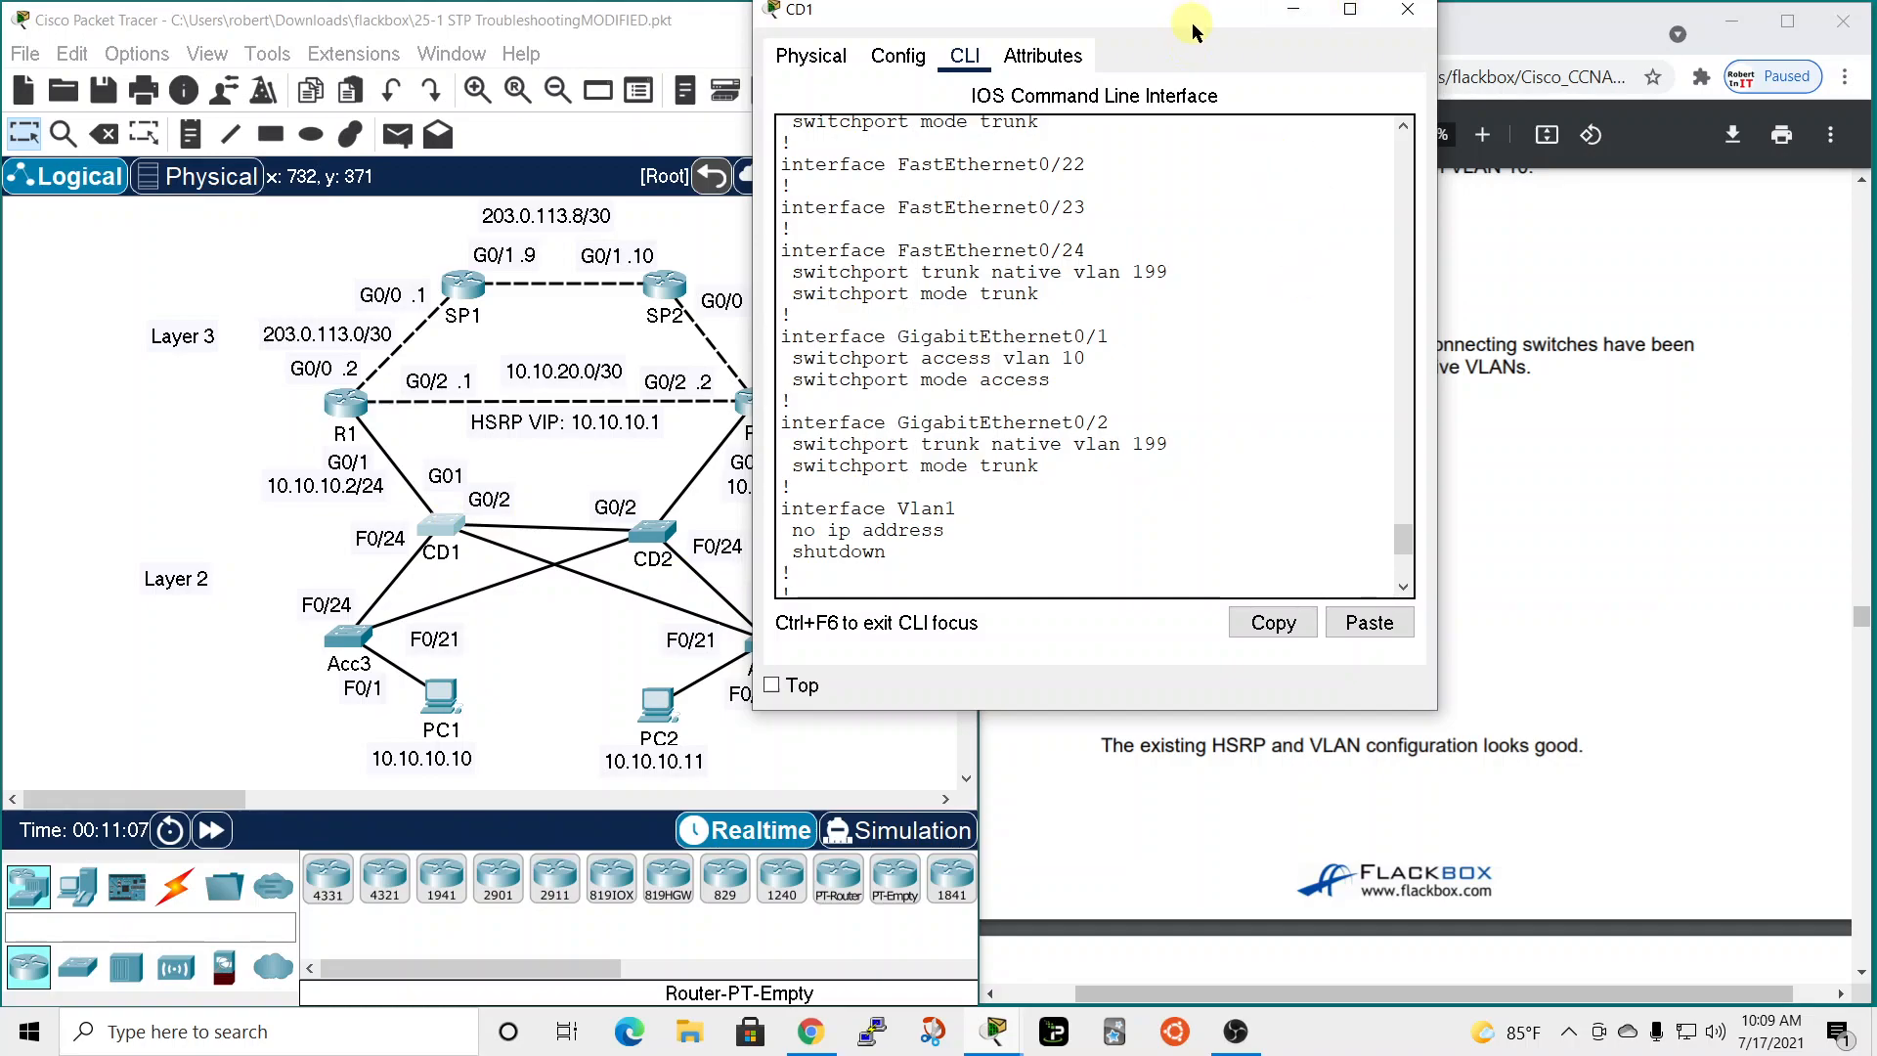
Close the CD1 window and open CD2 beside the topology to examine the trunk mode and native VLAN of its inter-switch ports.
left_click_drag(1193, 30, 1199, 56)
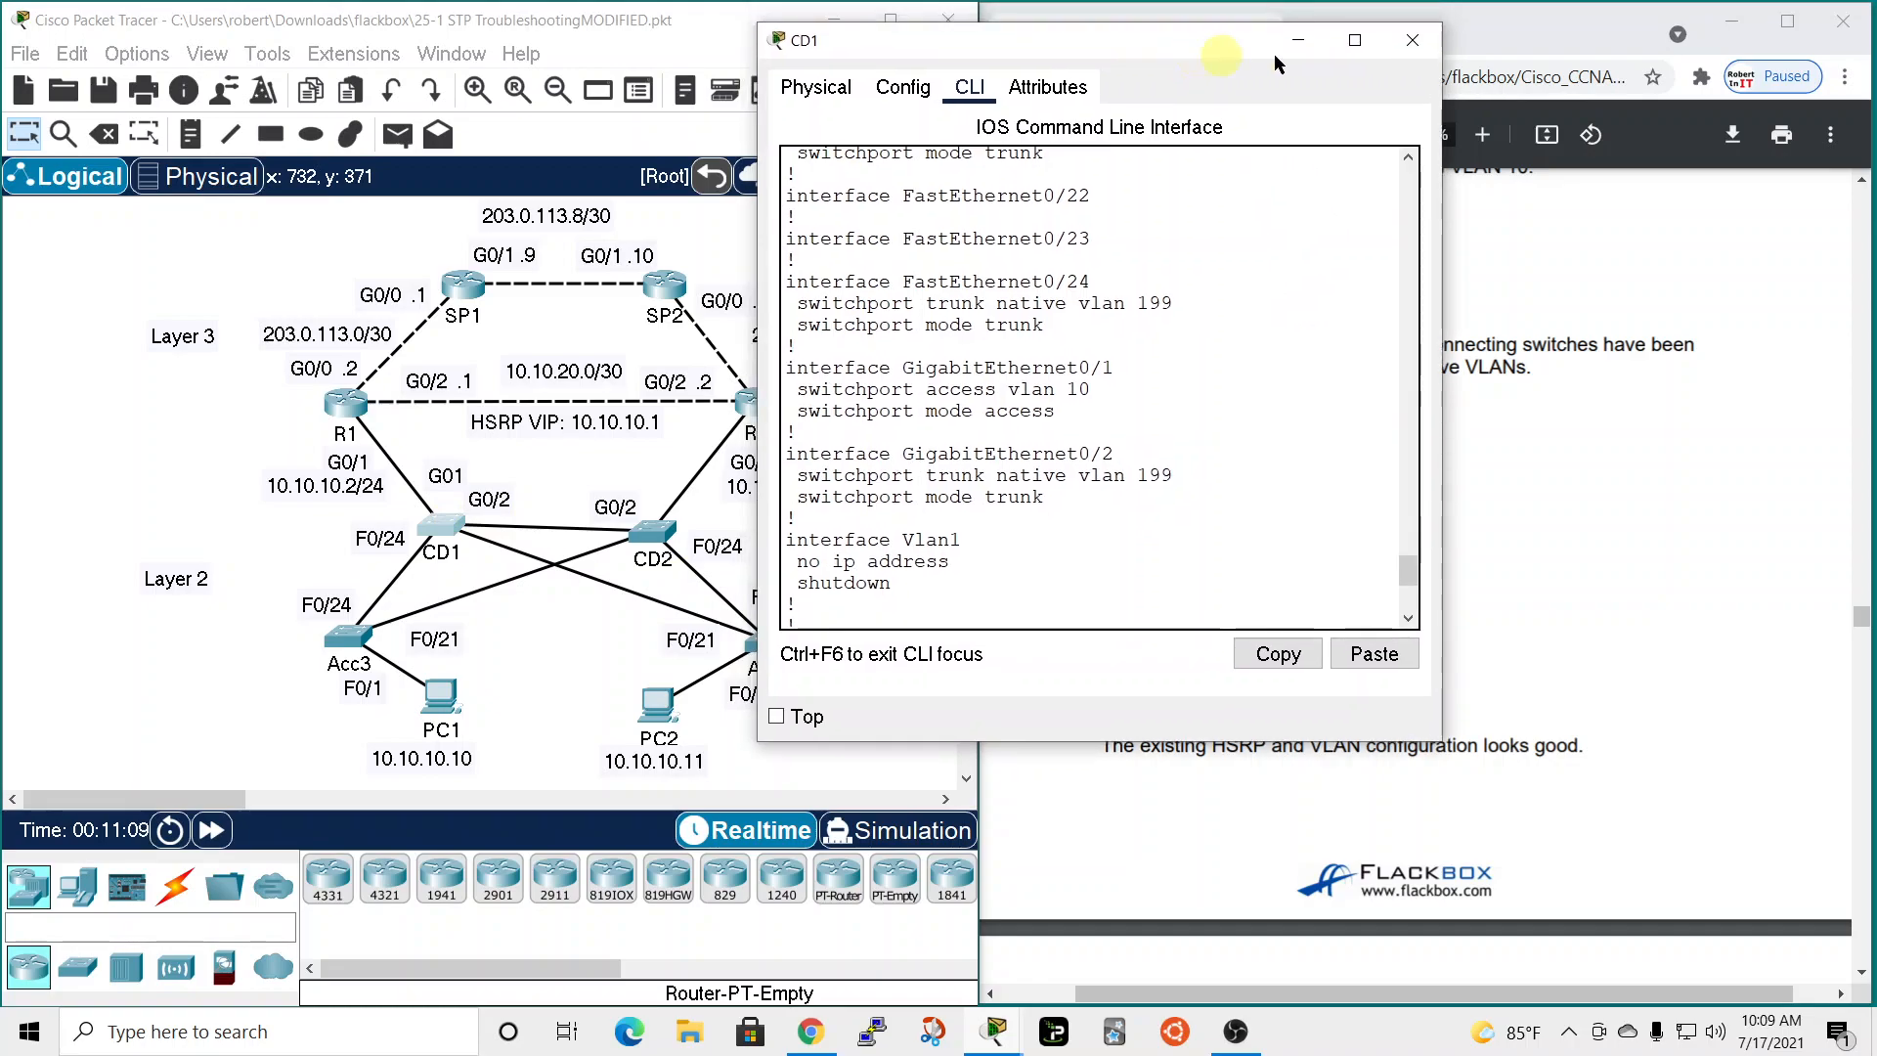
left_click(1413, 35)
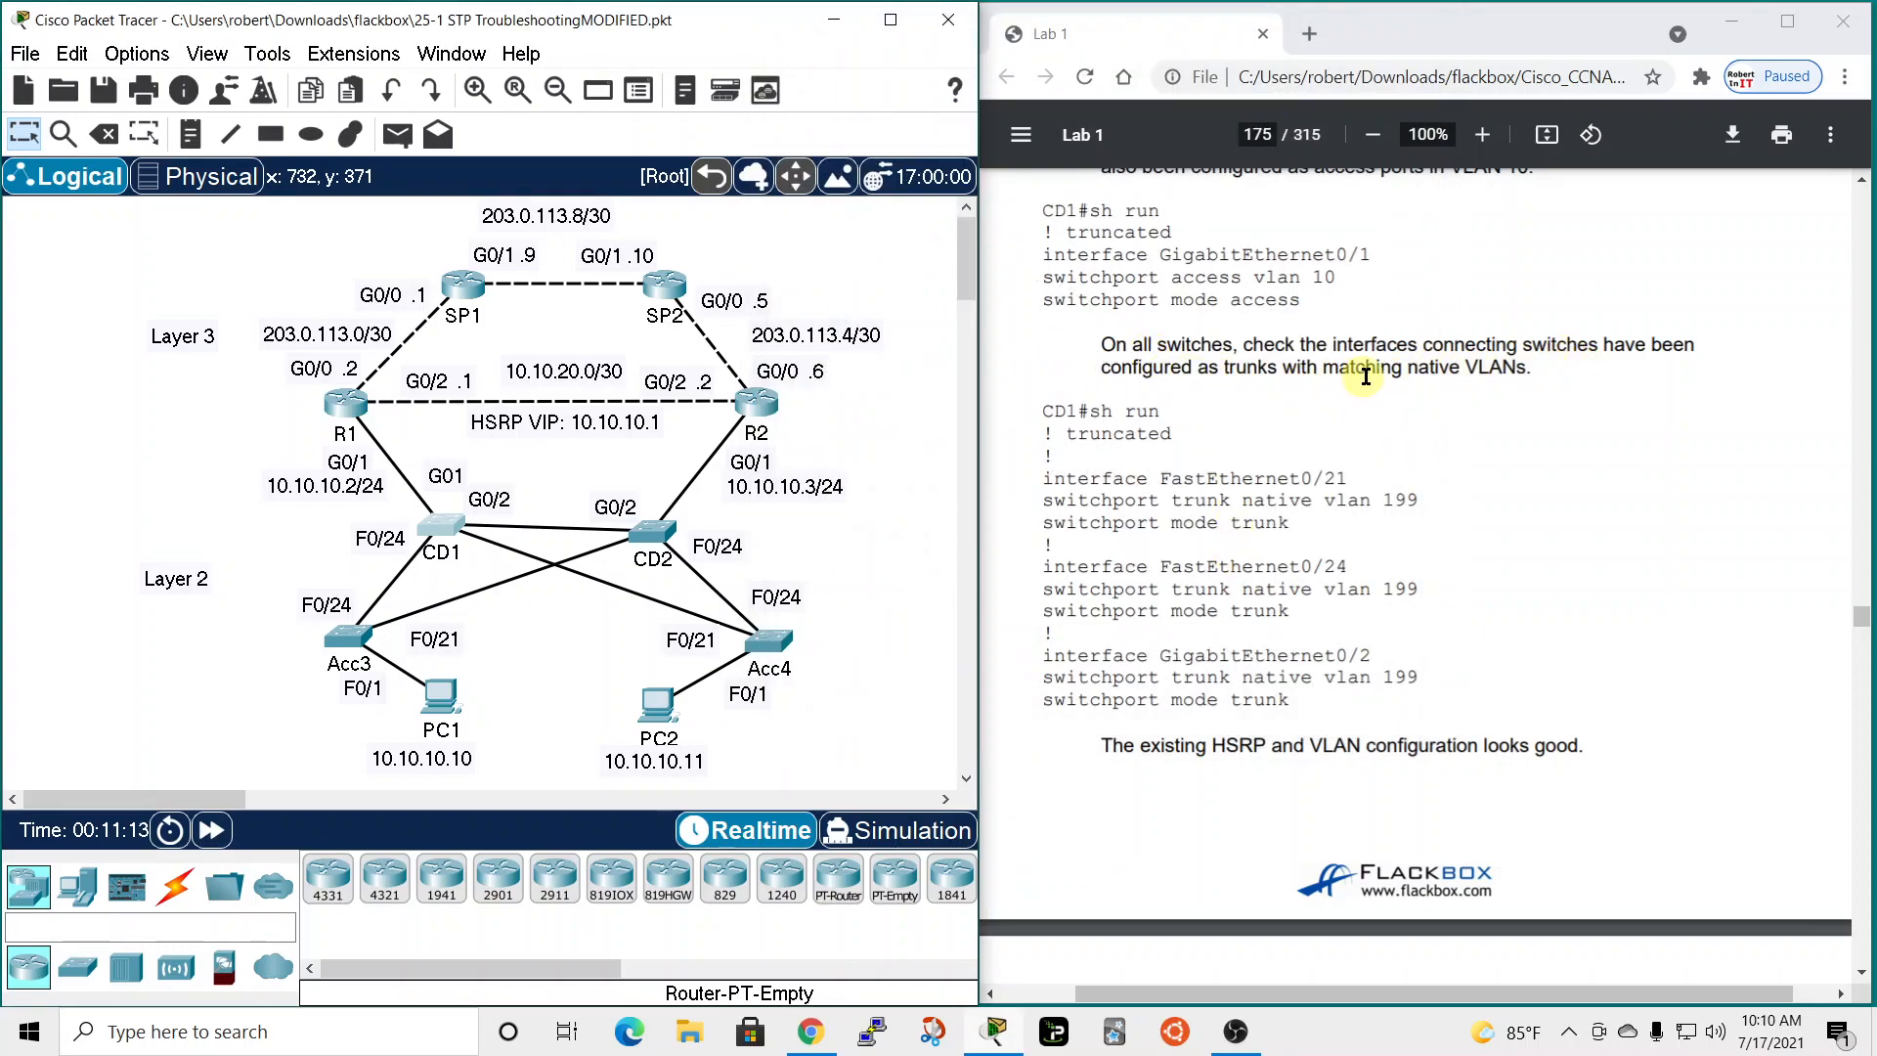
left_click(650, 533)
left_click_drag(999, 139, 1252, 30)
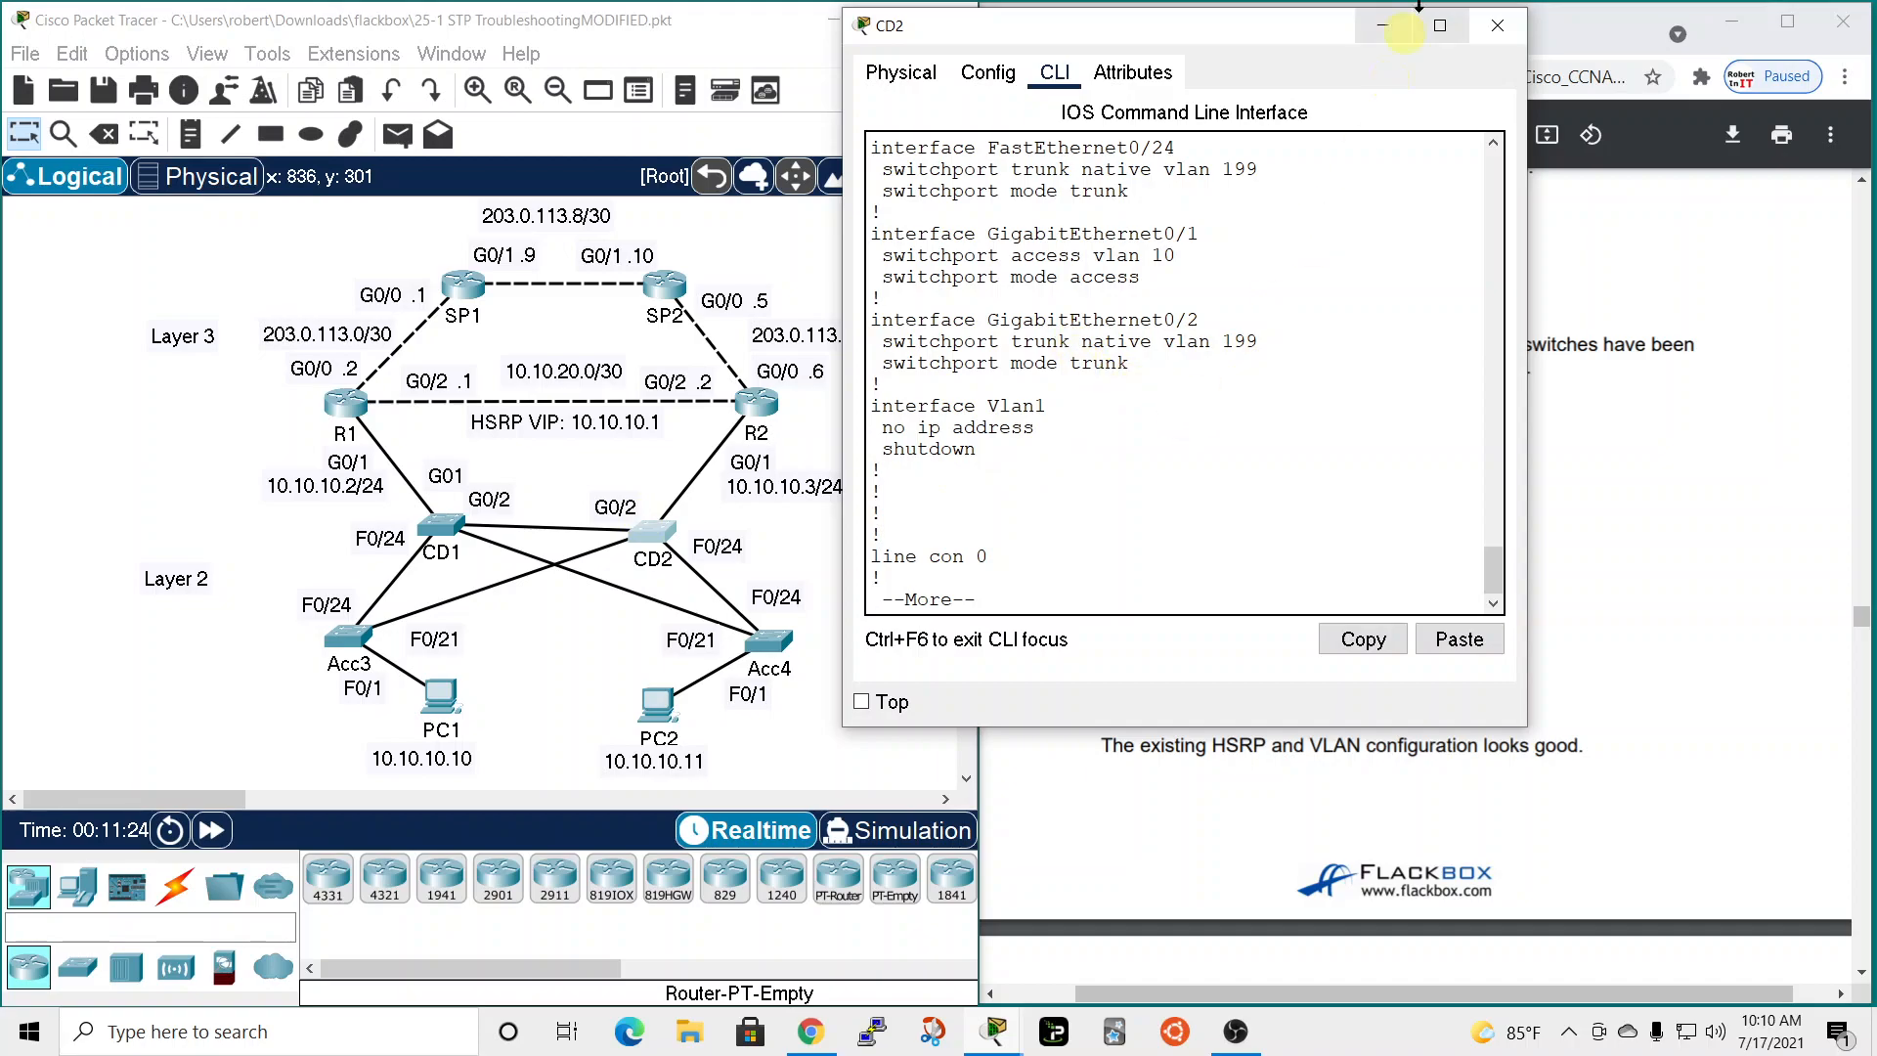
Reopen CD1 and recheck the trunk mode and native VLAN of FastEthernet0/21 and FastEthernet0/24 against the topology.
left_click(440, 527)
left_click_drag(898, 144, 1174, 108)
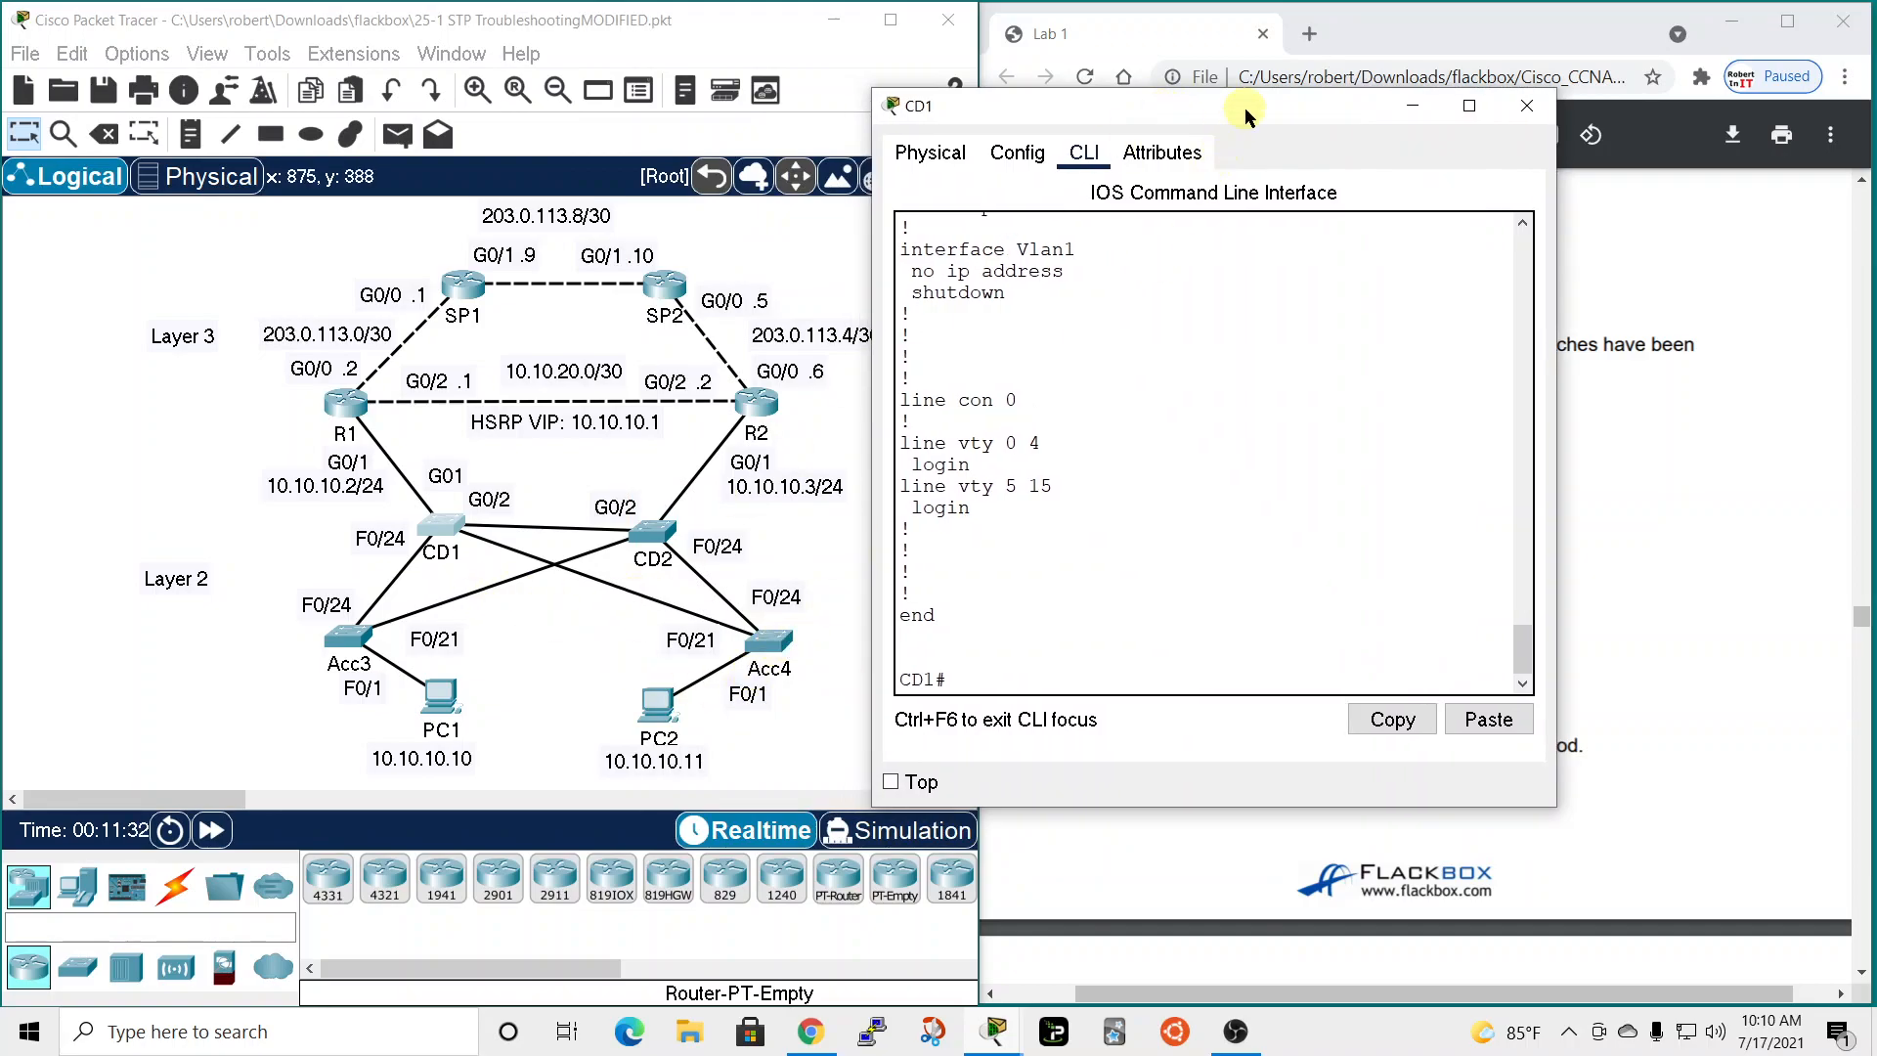
scroll(1070, 562, "up", 7)
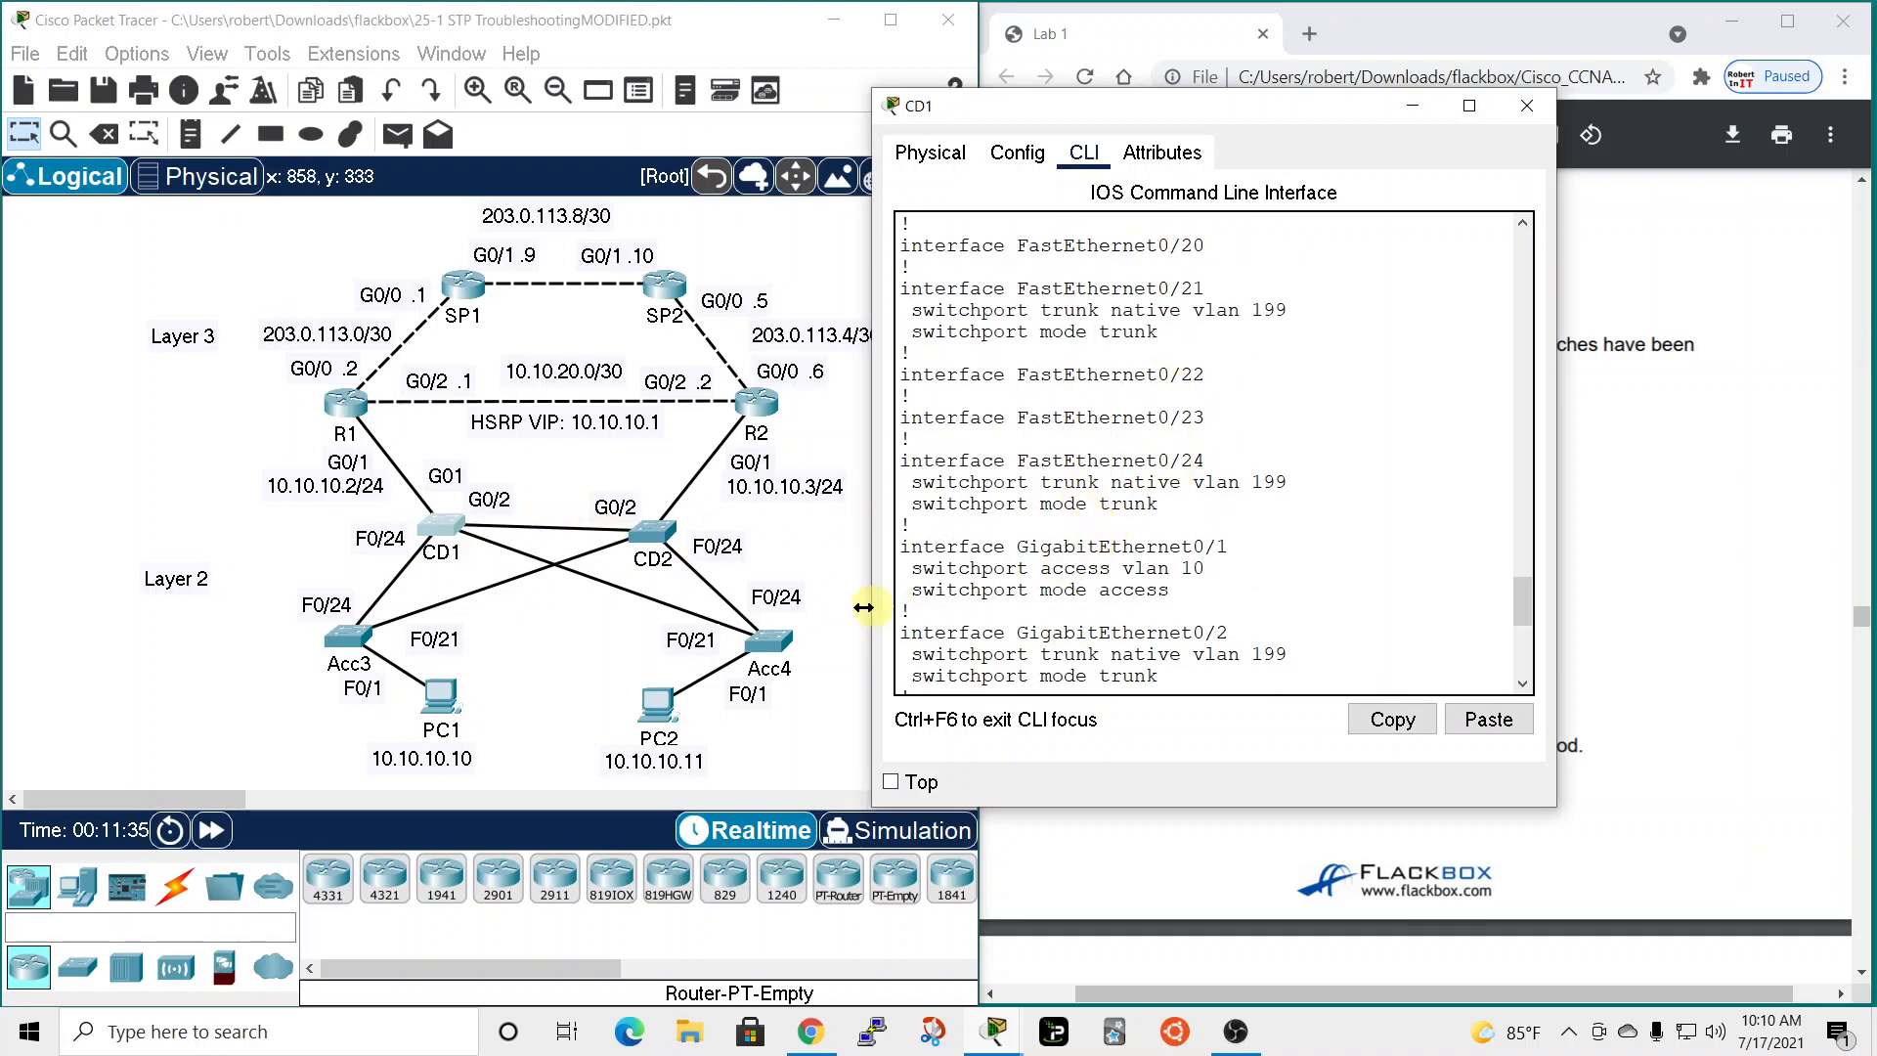
scroll(1170, 523, "up", 1)
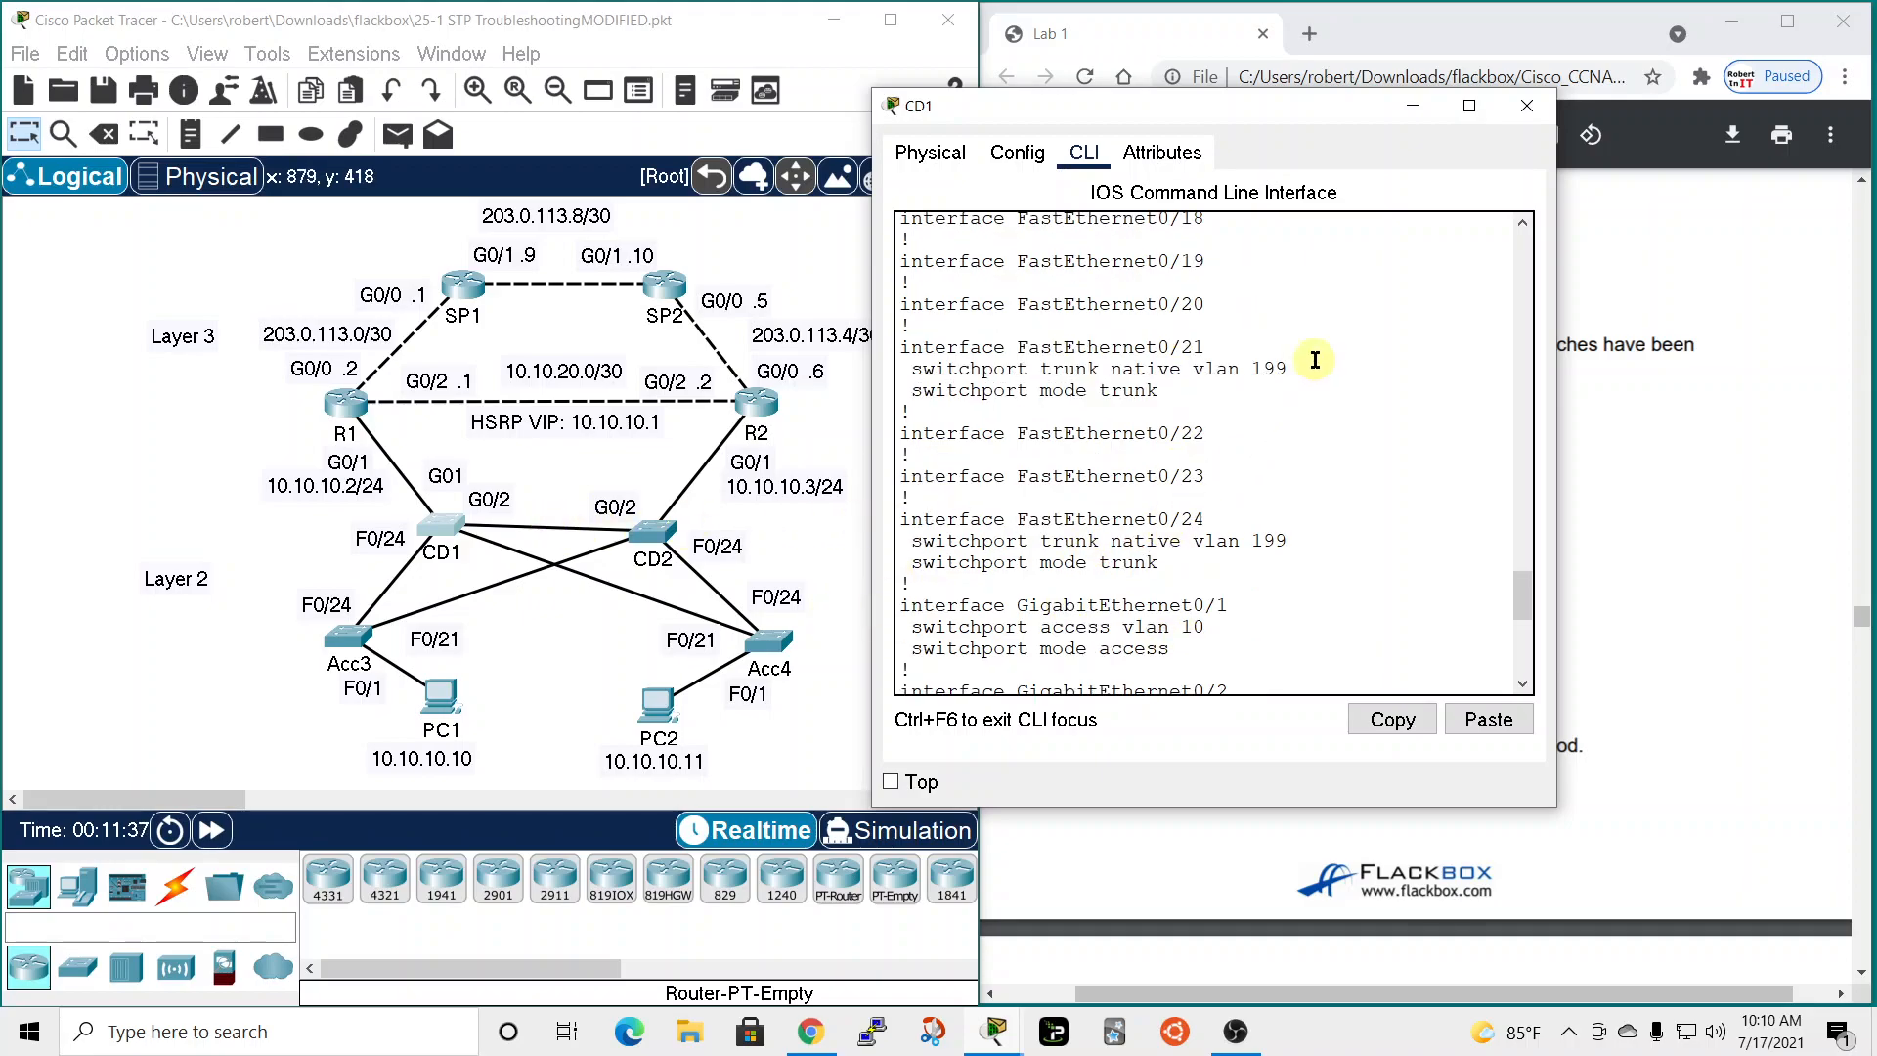
Display Acc4's running configuration, examine the trunk settings of FastEthernet0/21, and close the Acc4 window.
left_click(787, 645)
left_click_drag(1060, 137, 1310, 76)
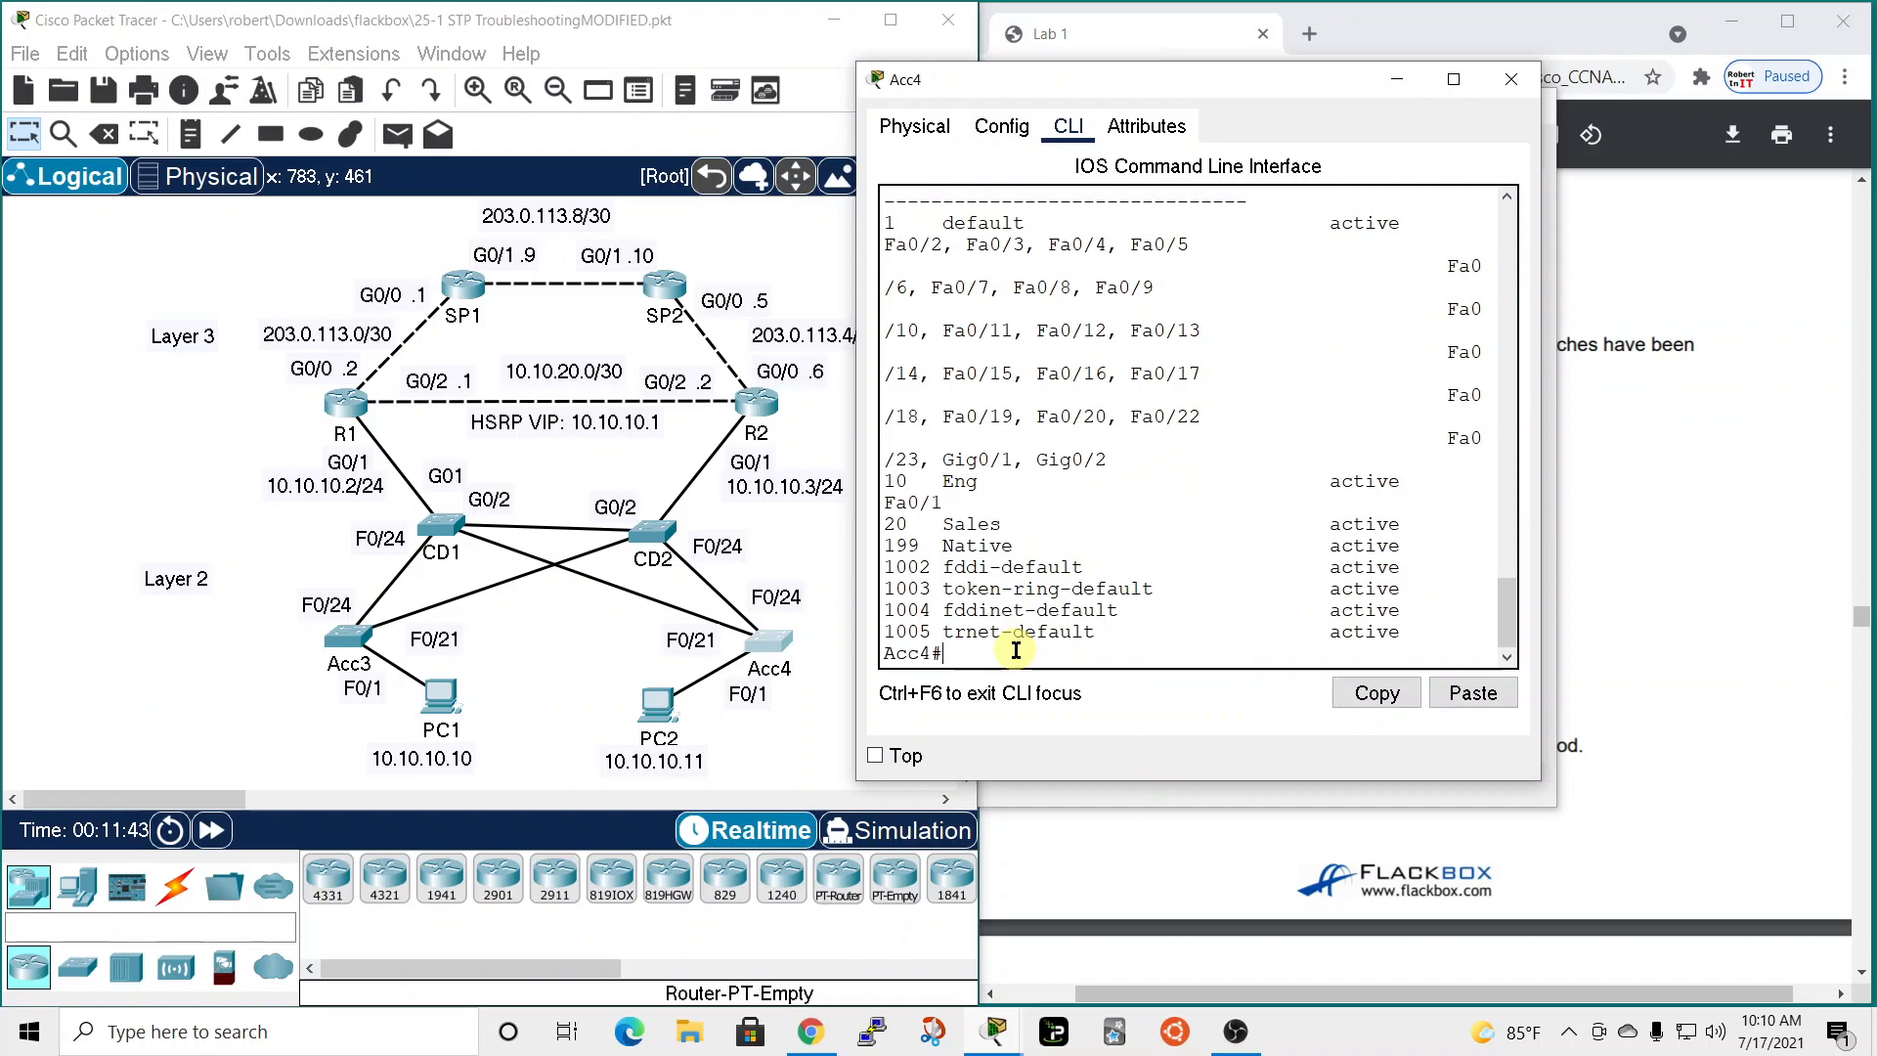
type("sh ru")
key("Return")
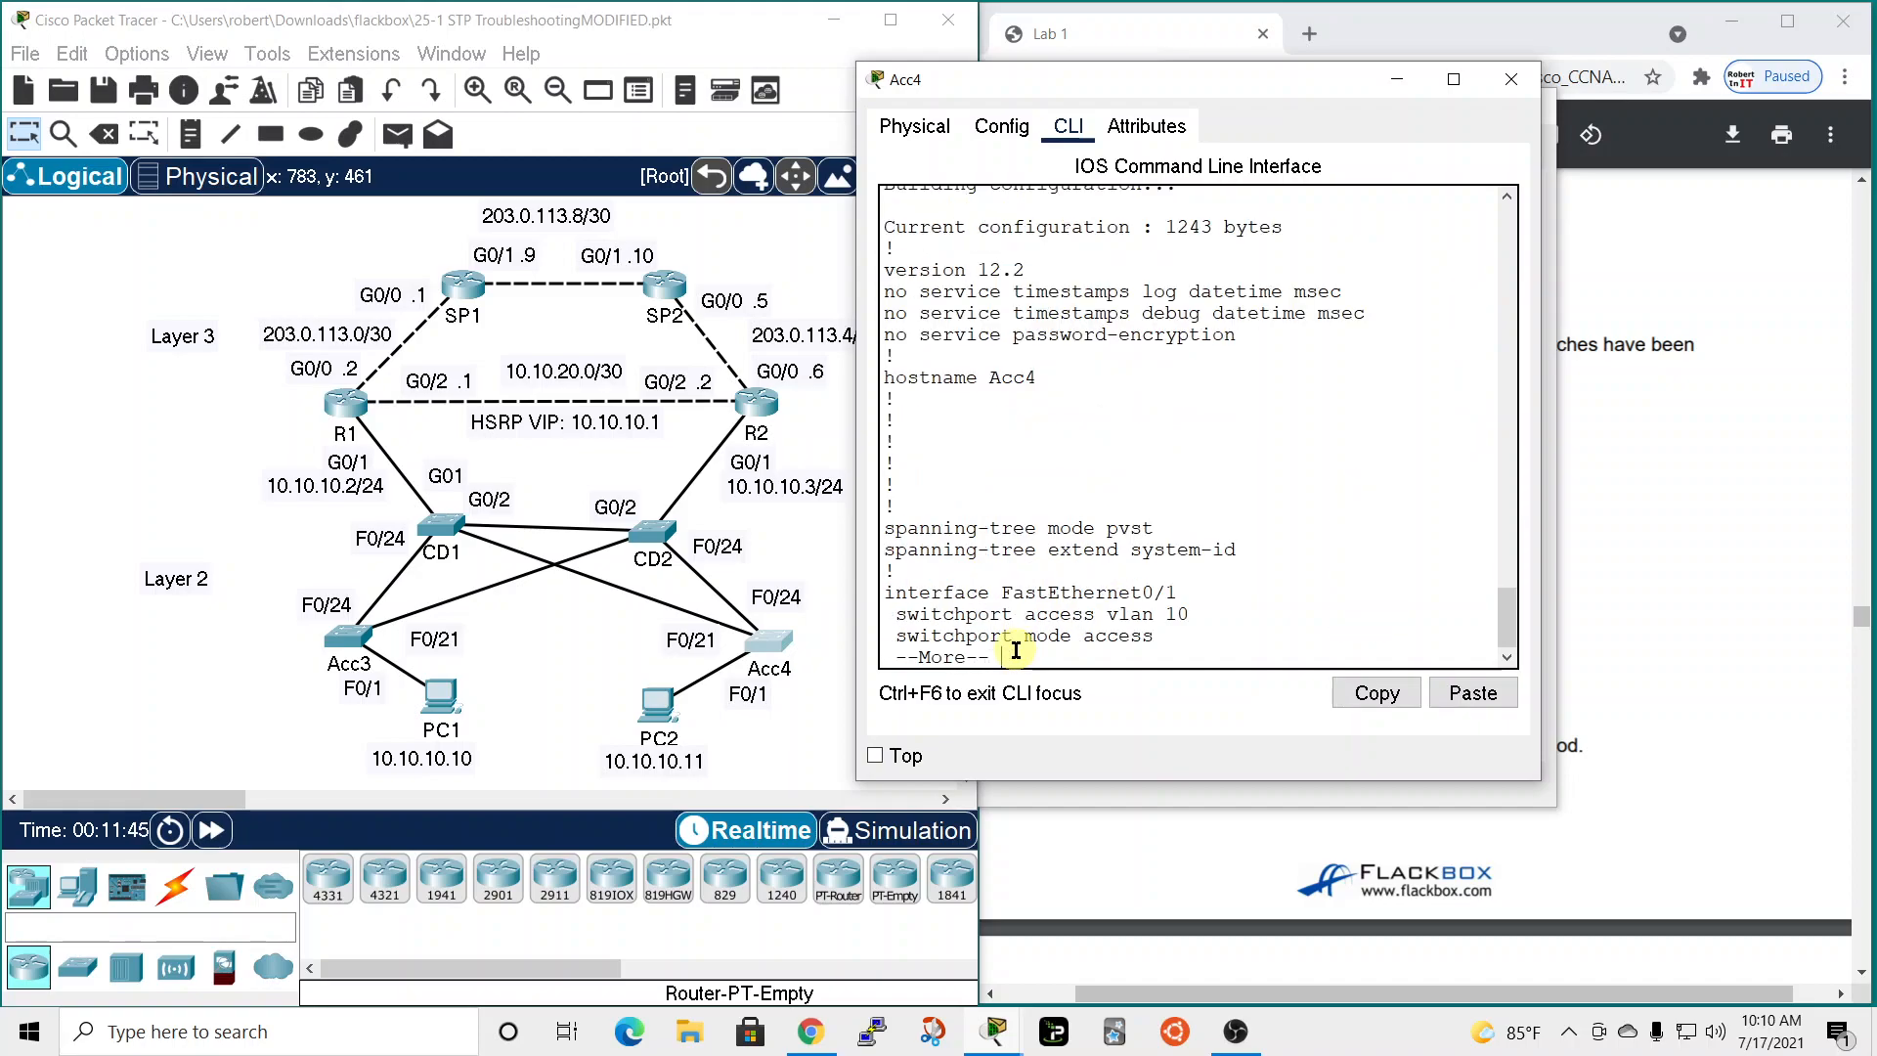
key("space")
key("space")
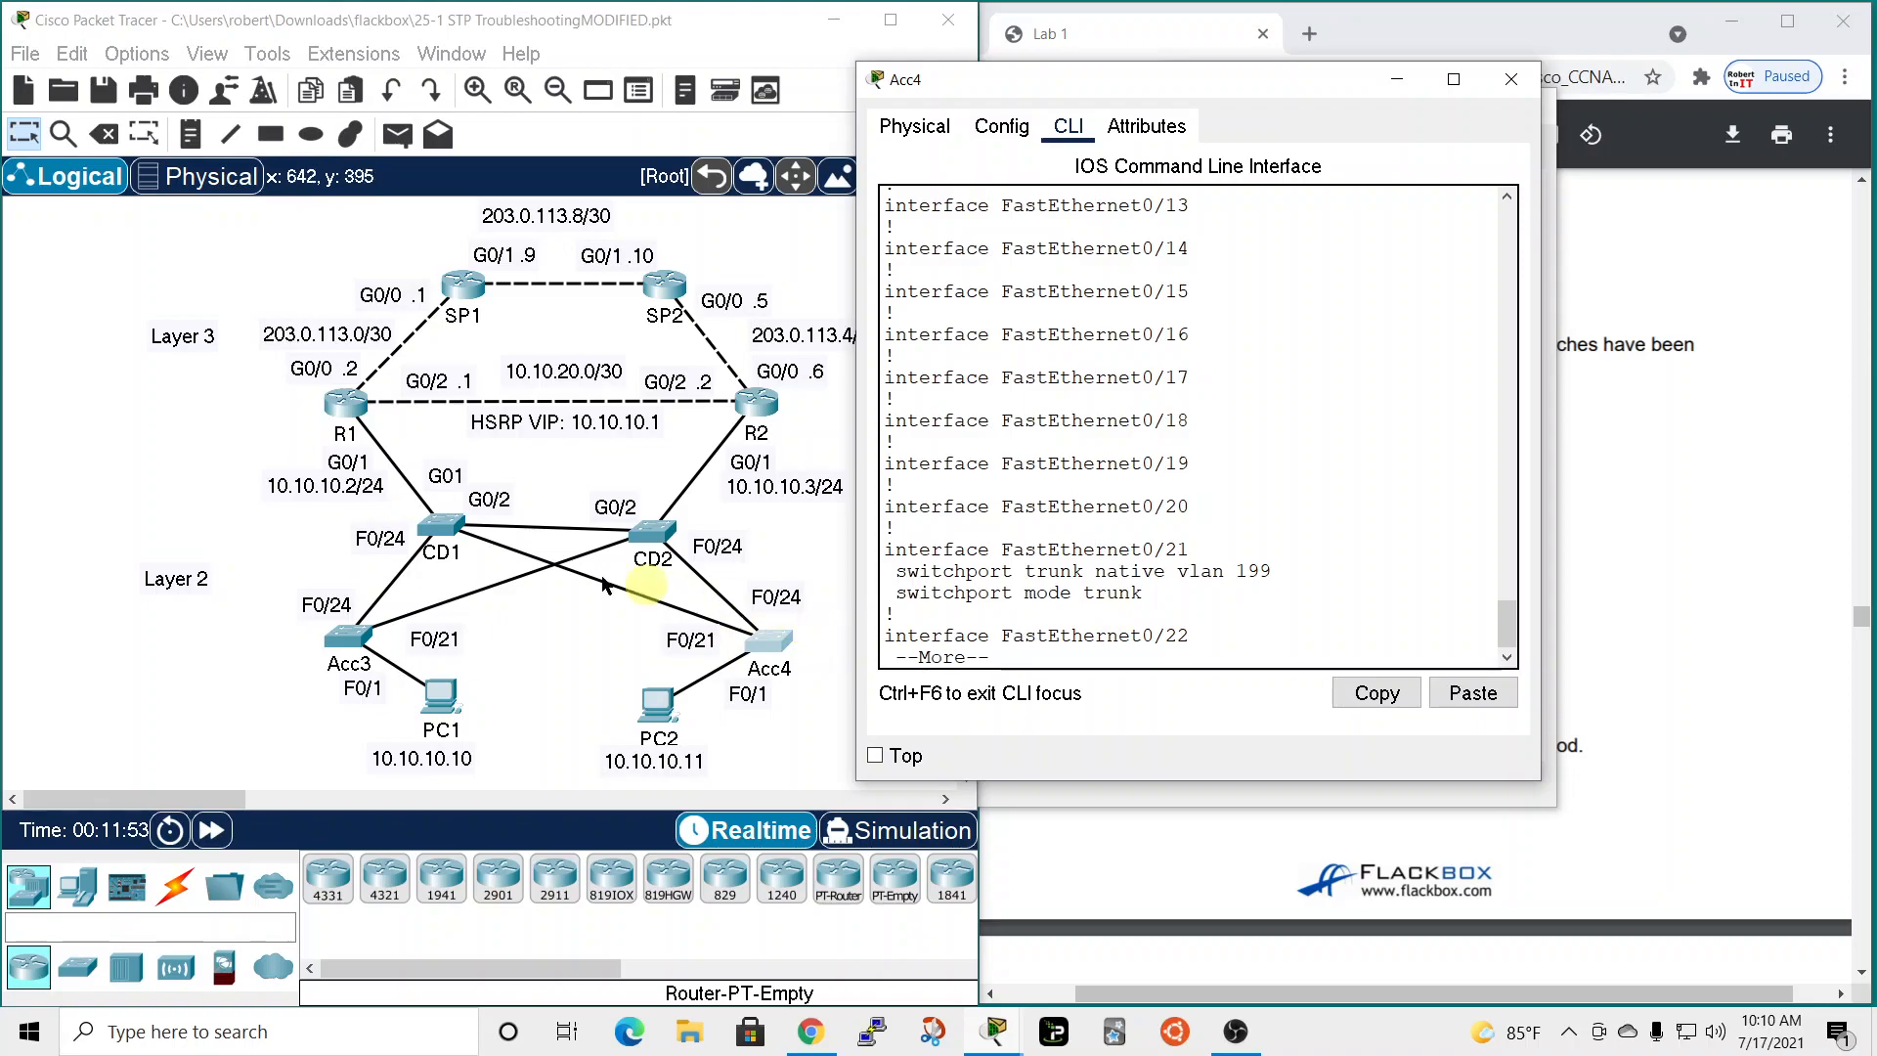
left_click(1505, 78)
left_click(1202, 111)
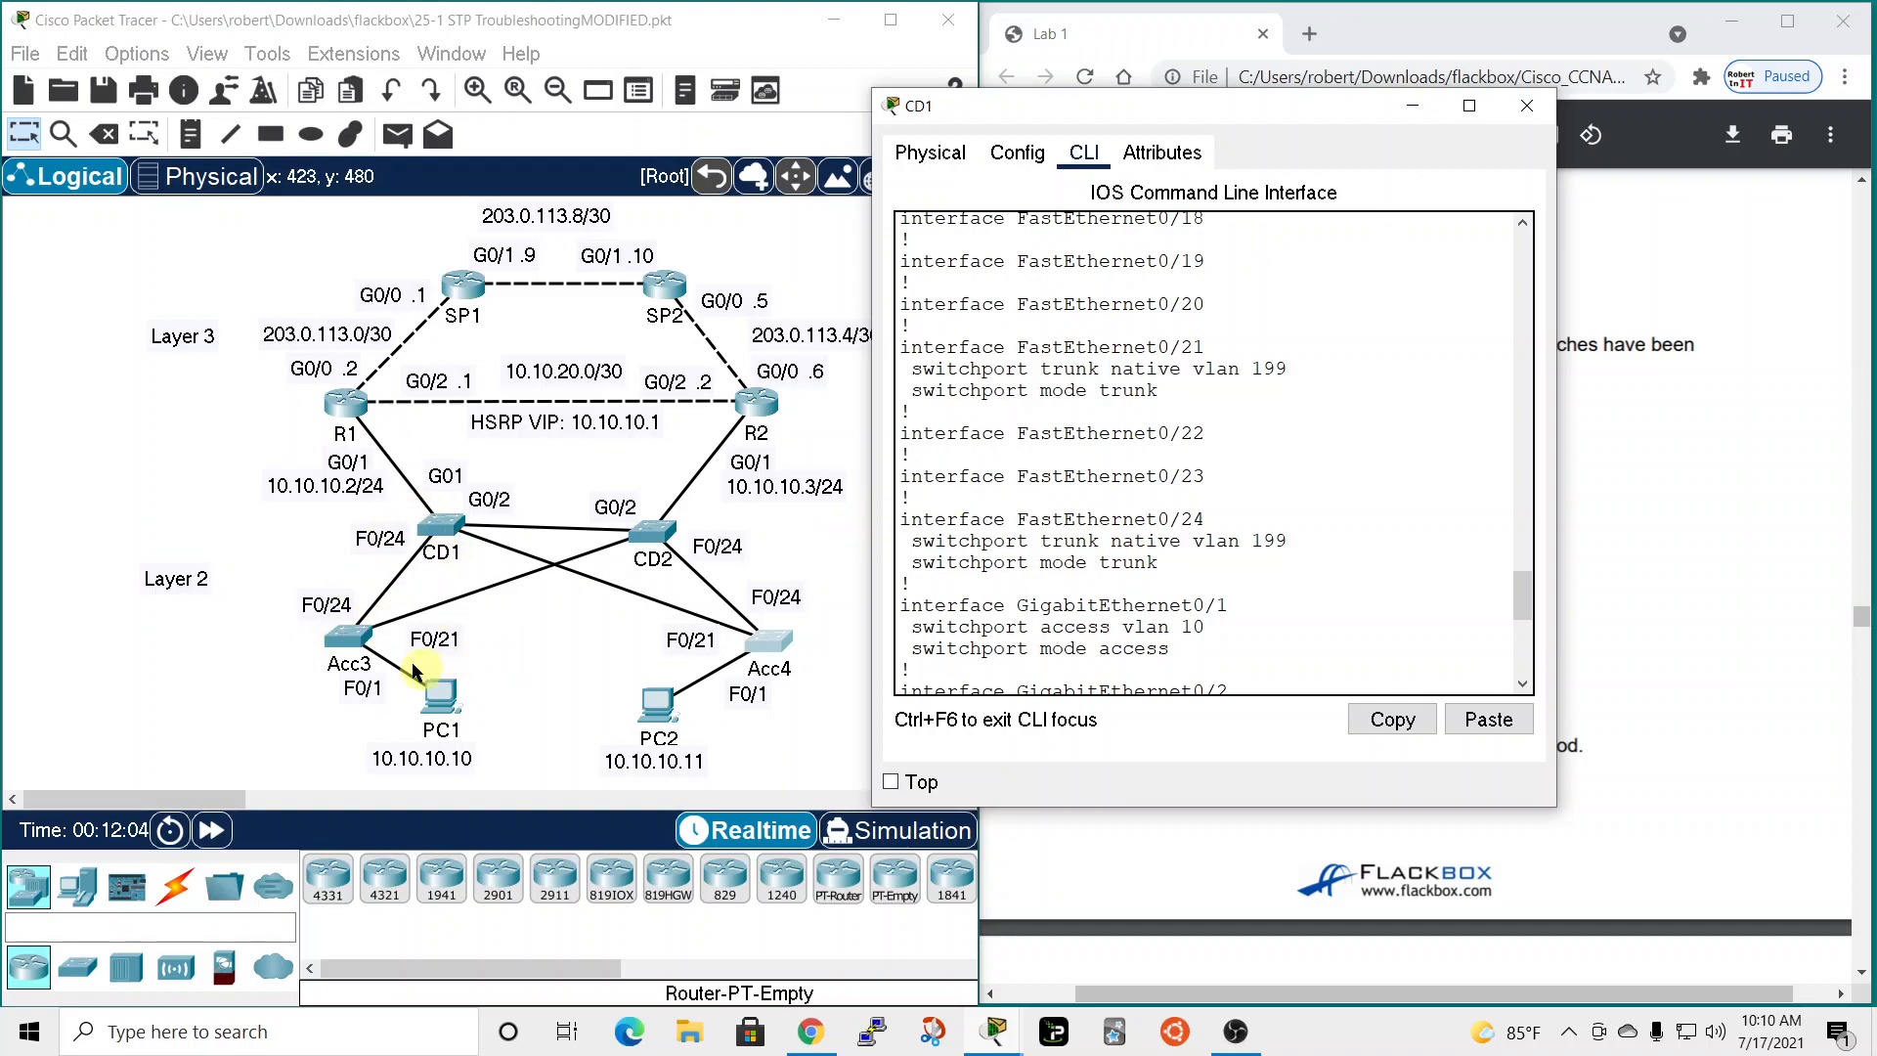
Display Acc3's running configuration, examine the FastEthernet0/21 and FastEthernet0/24 trunk settings, and close the Acc3 and CD1 windows.
left_click(627, 729)
left_click_drag(1020, 141, 1389, 84)
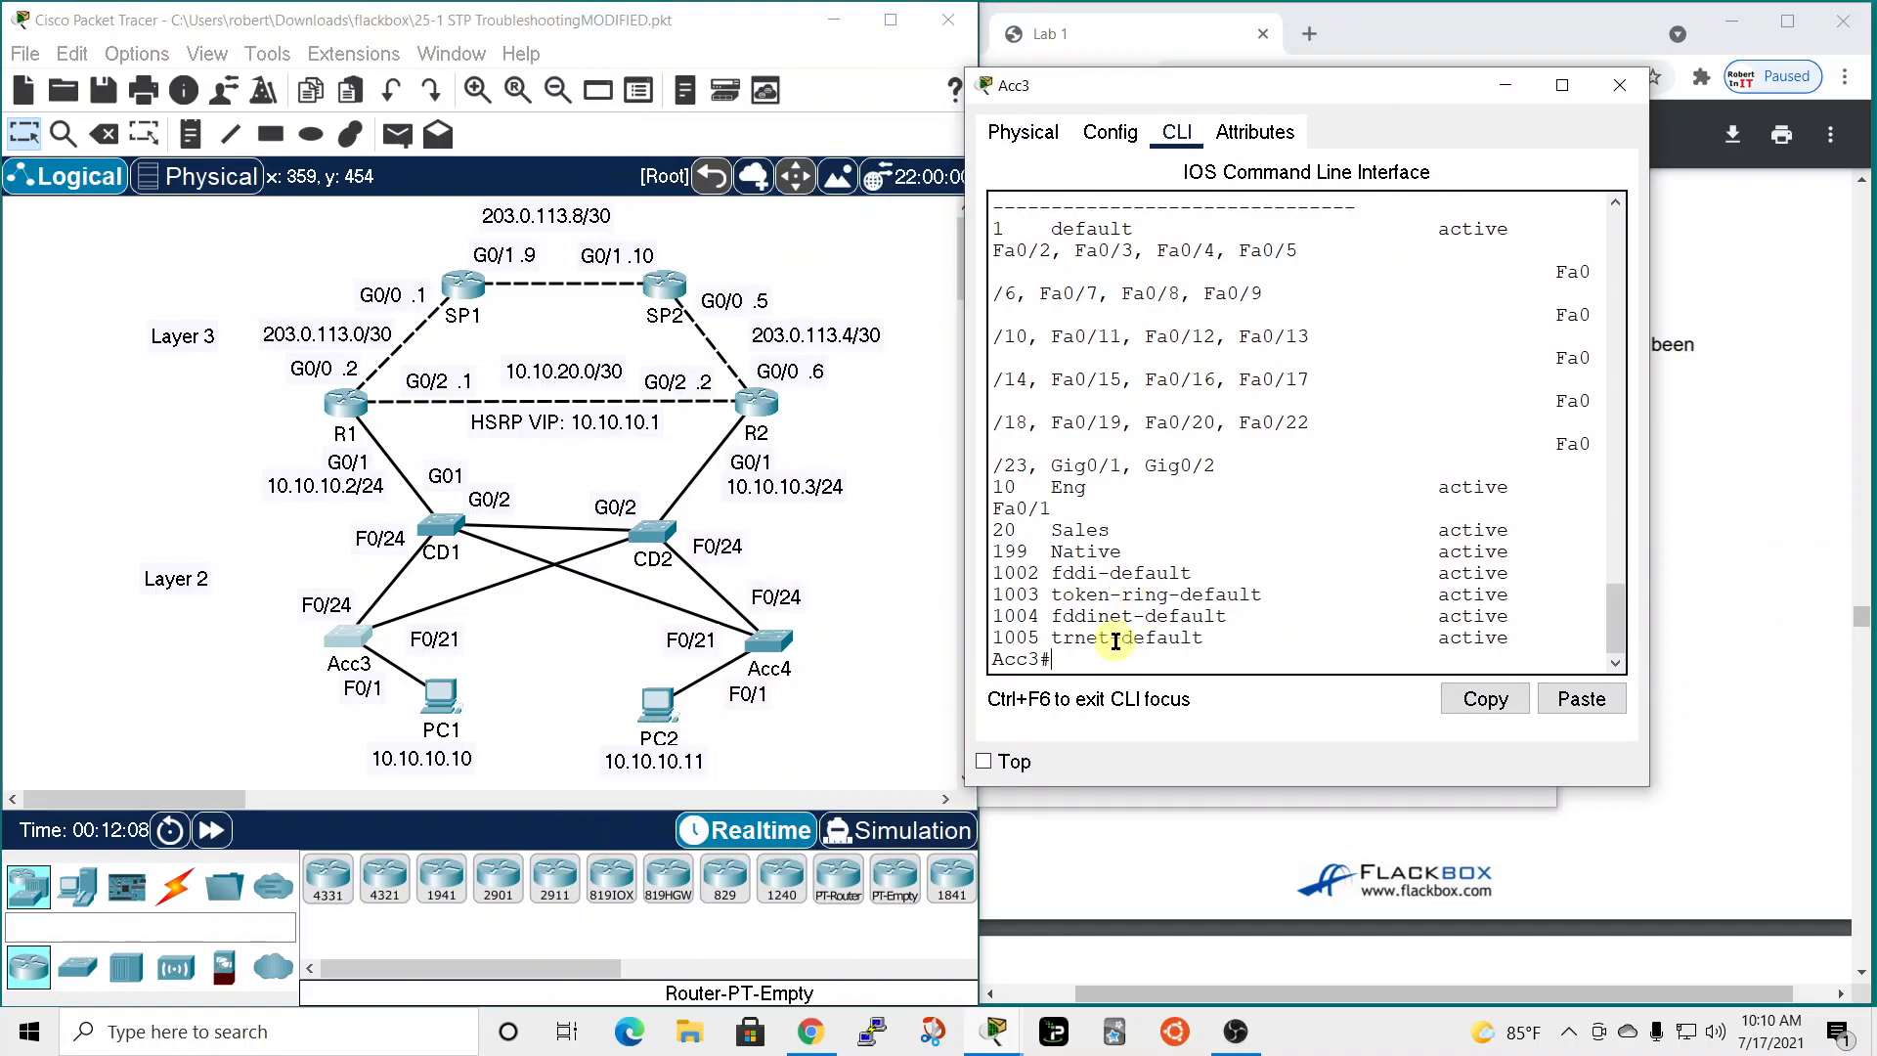
key("Return")
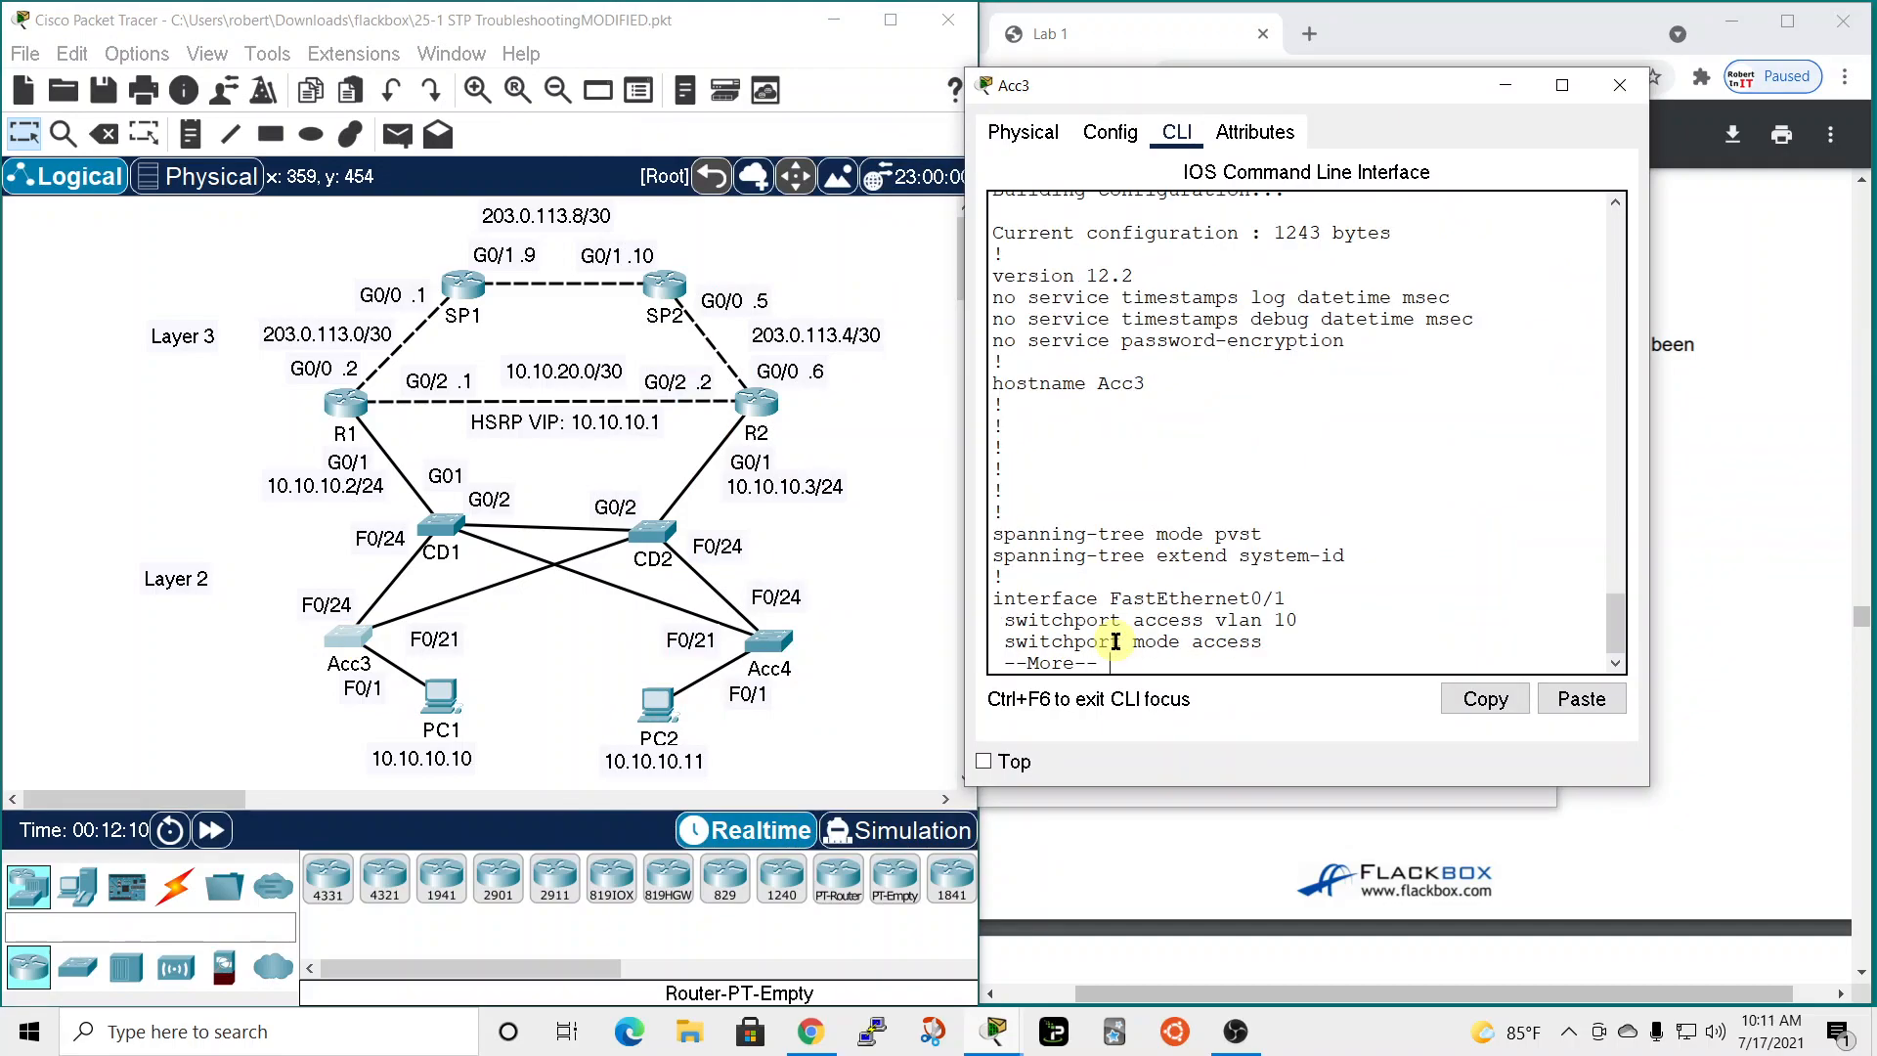
key("space")
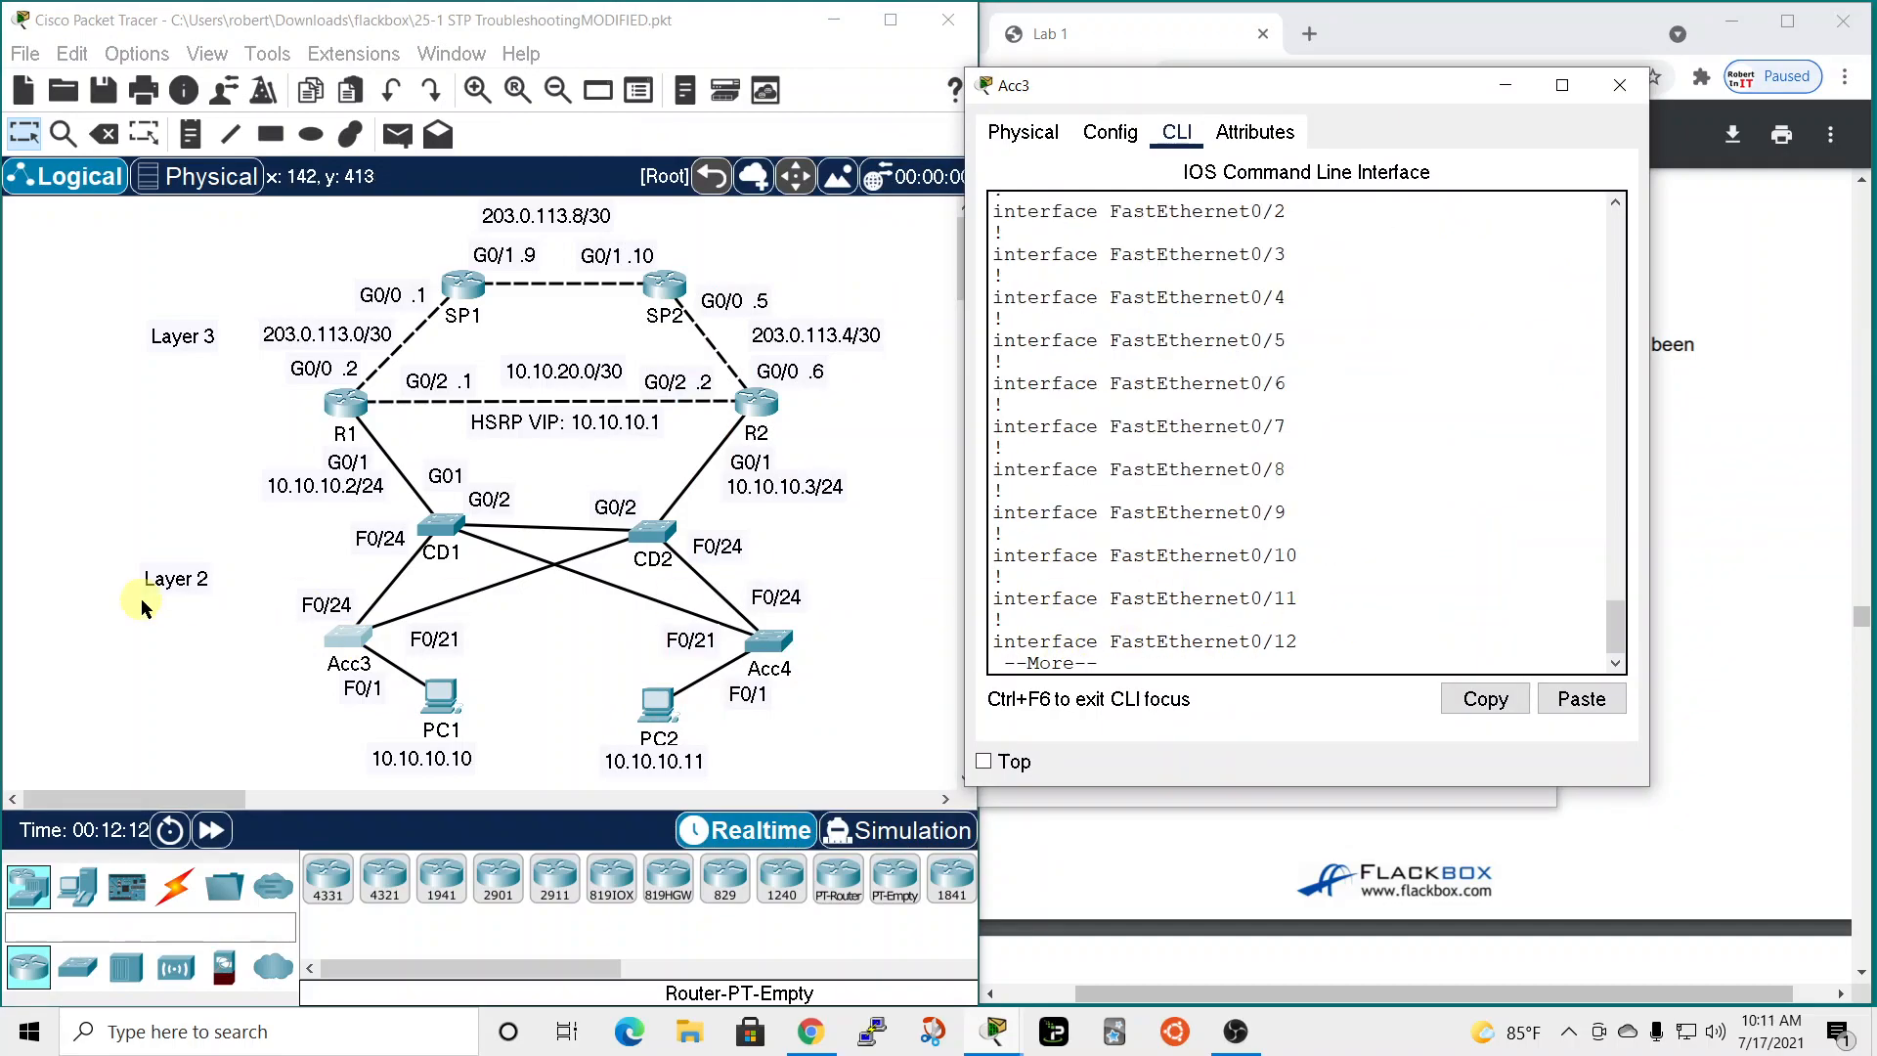
key("space")
key("space")
scroll(1310, 347, "up", 2)
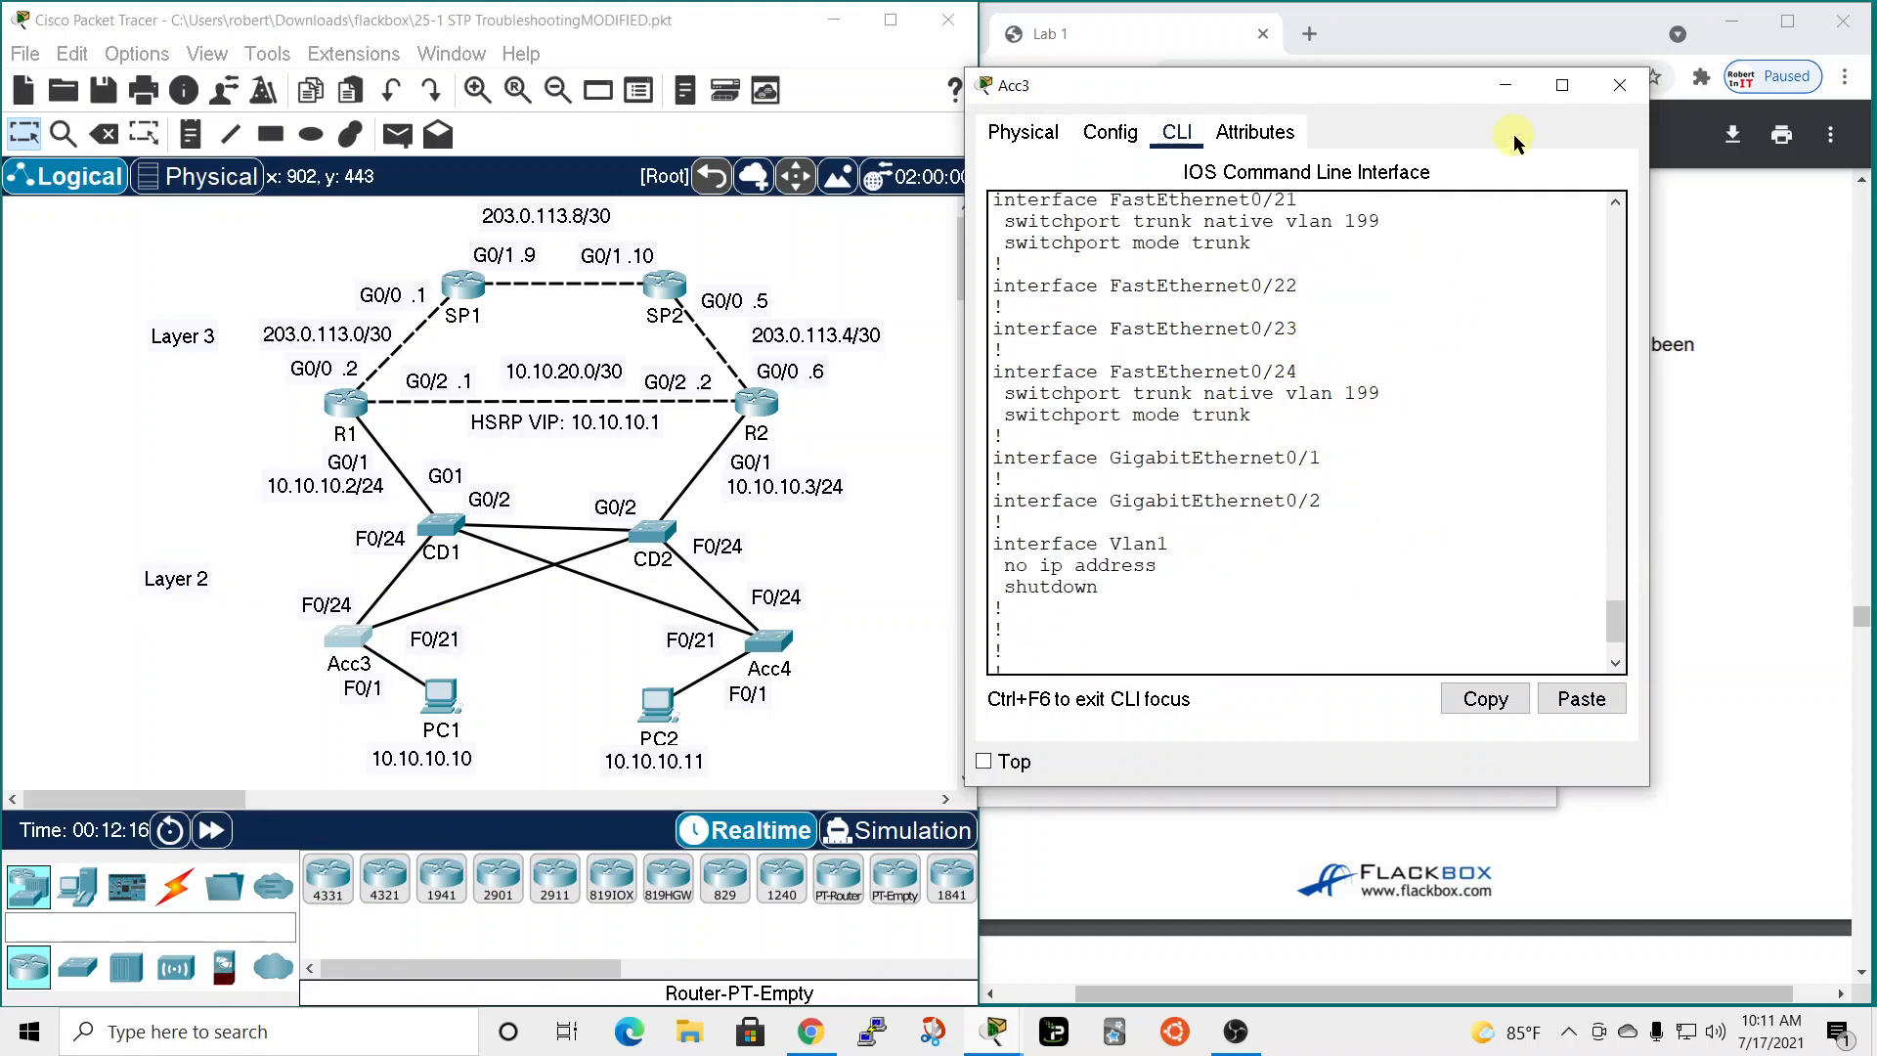
left_click(1617, 88)
left_click_drag(1224, 115, 1139, 115)
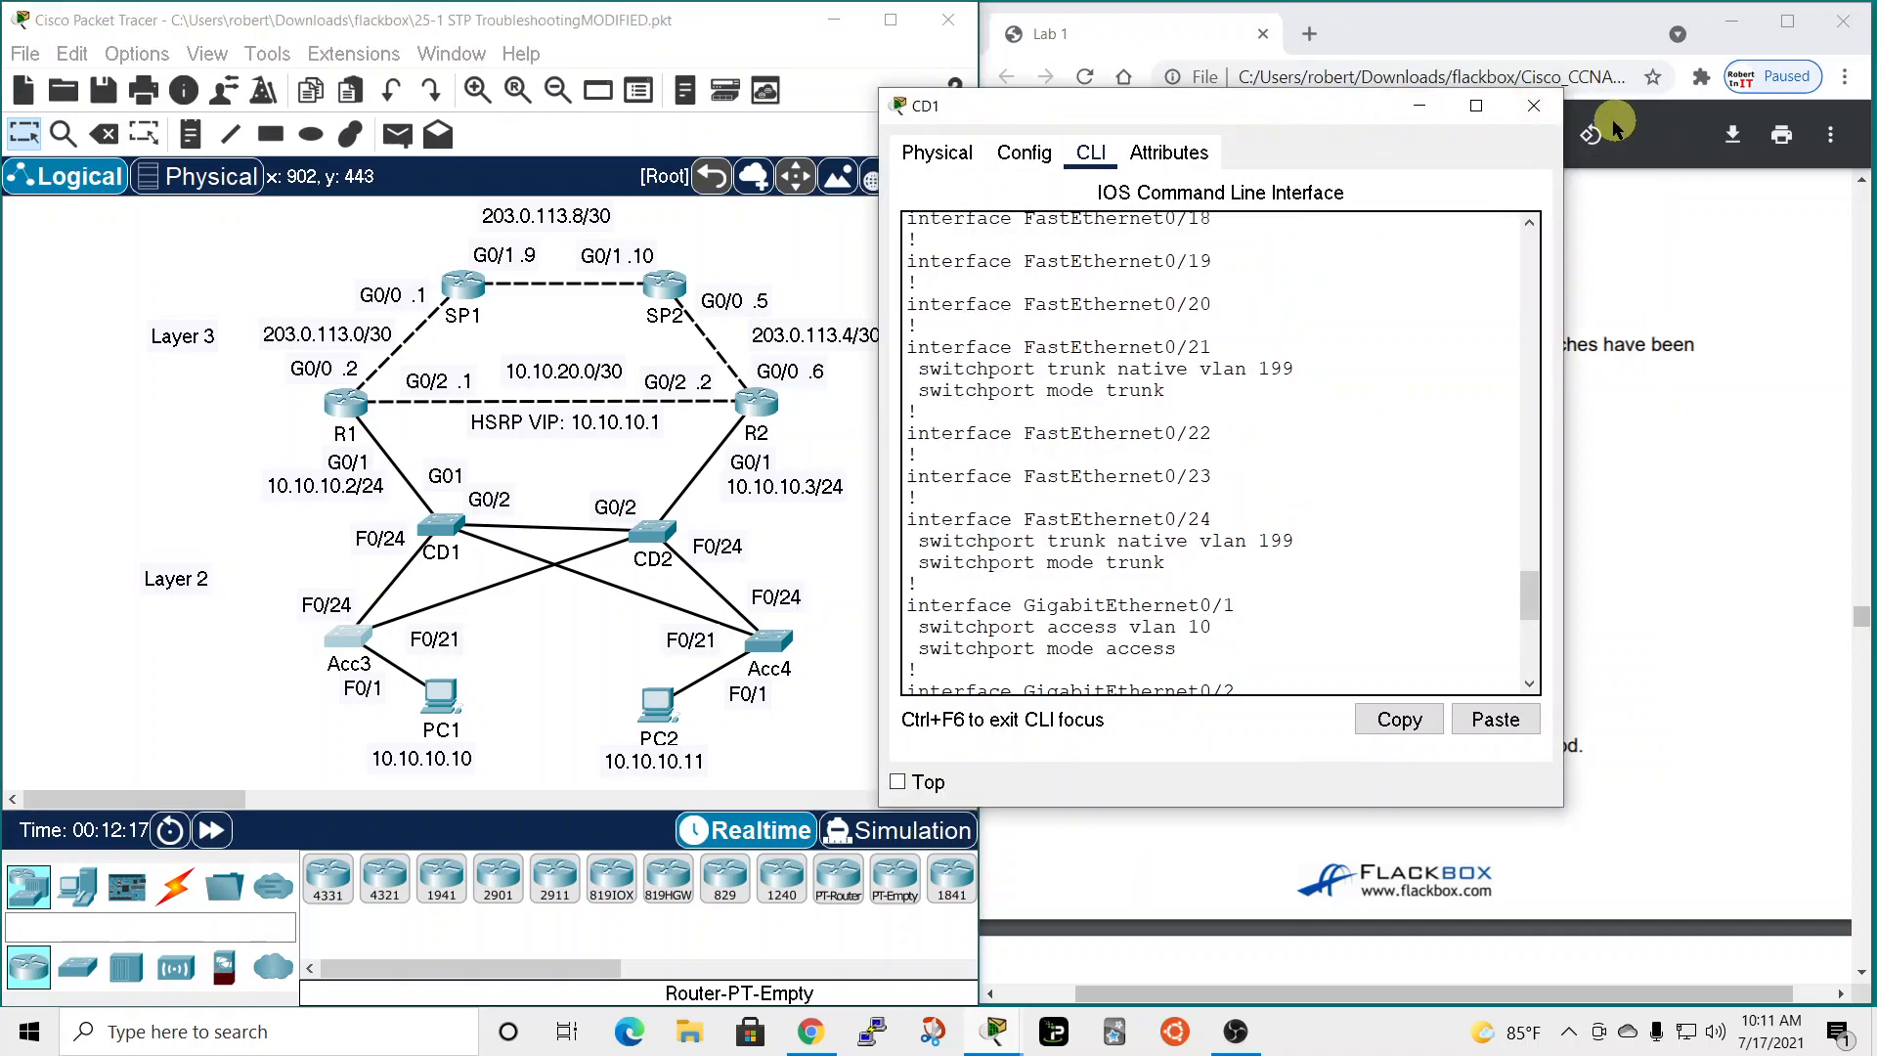
left_click(1533, 108)
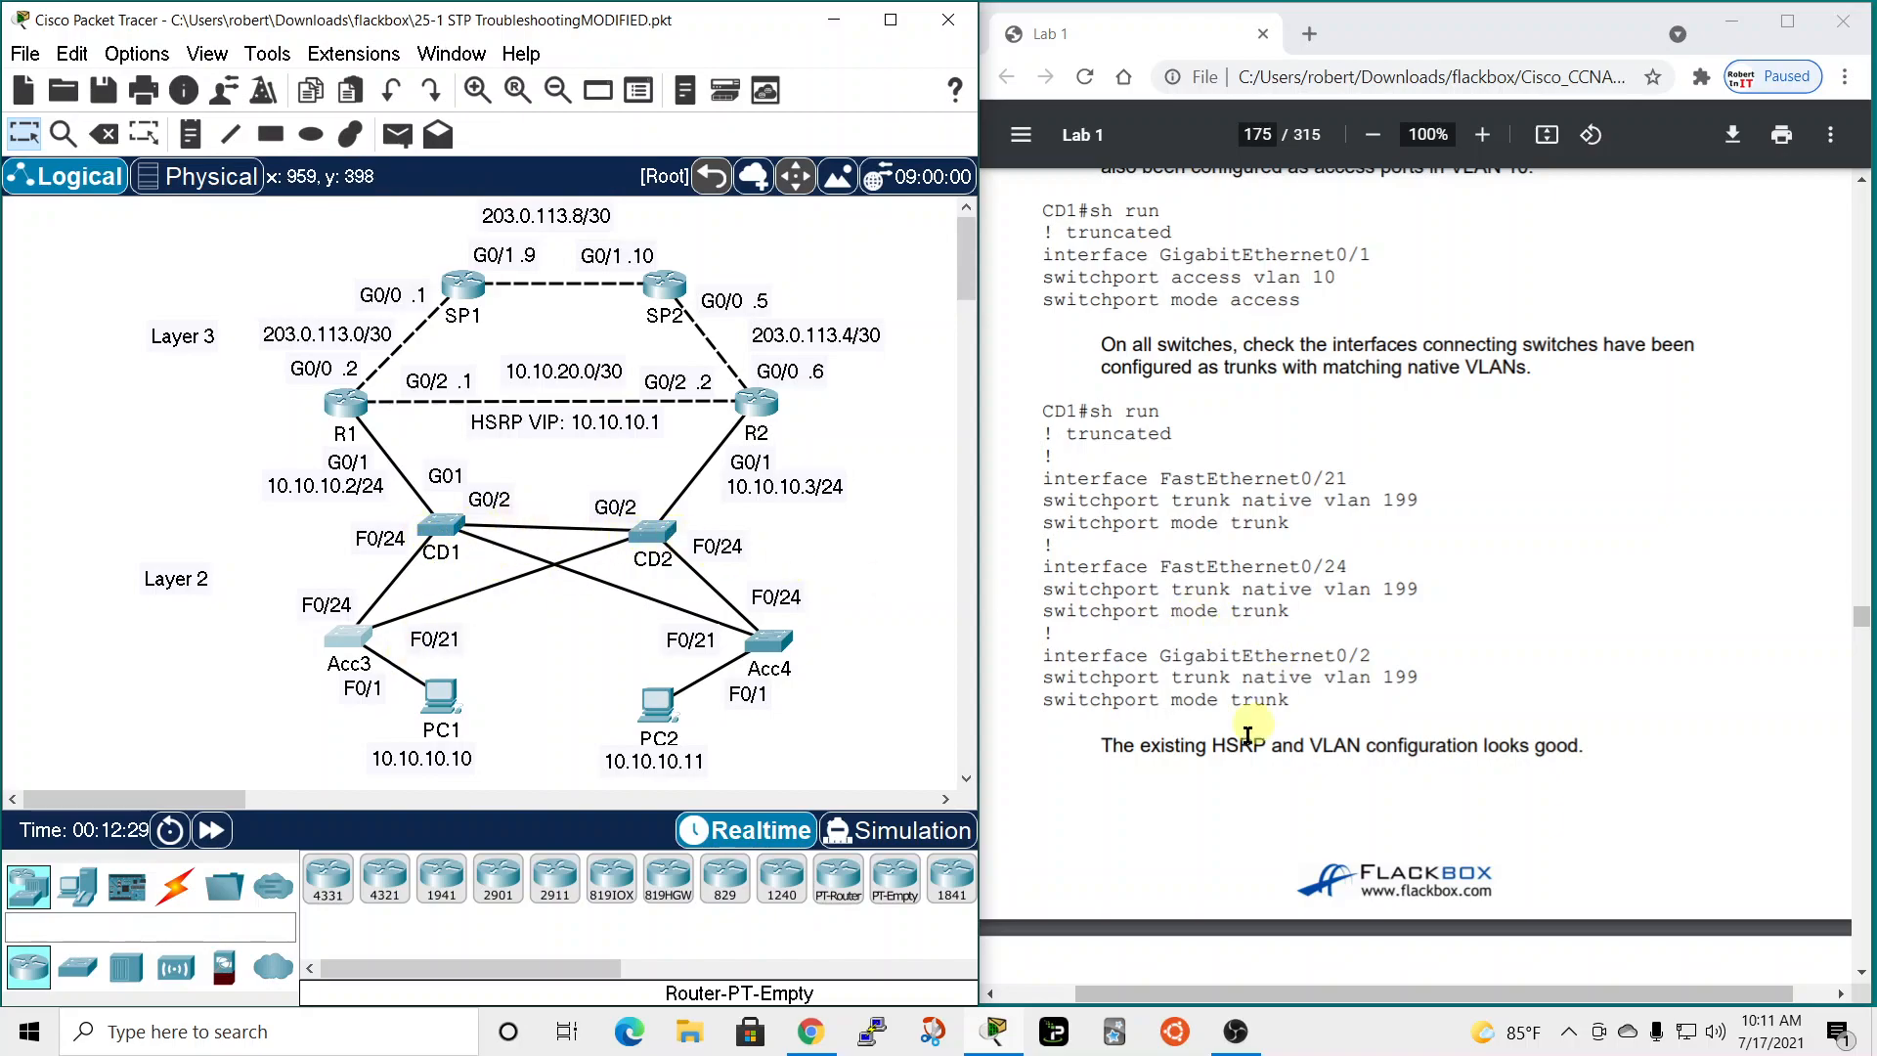
Read the lab's HSRP and VLAN conclusion and its VLAN 10 Spanning Tree task, and open Acc3's command line beside the instructions.
left_click_drag(1096, 747, 1625, 743)
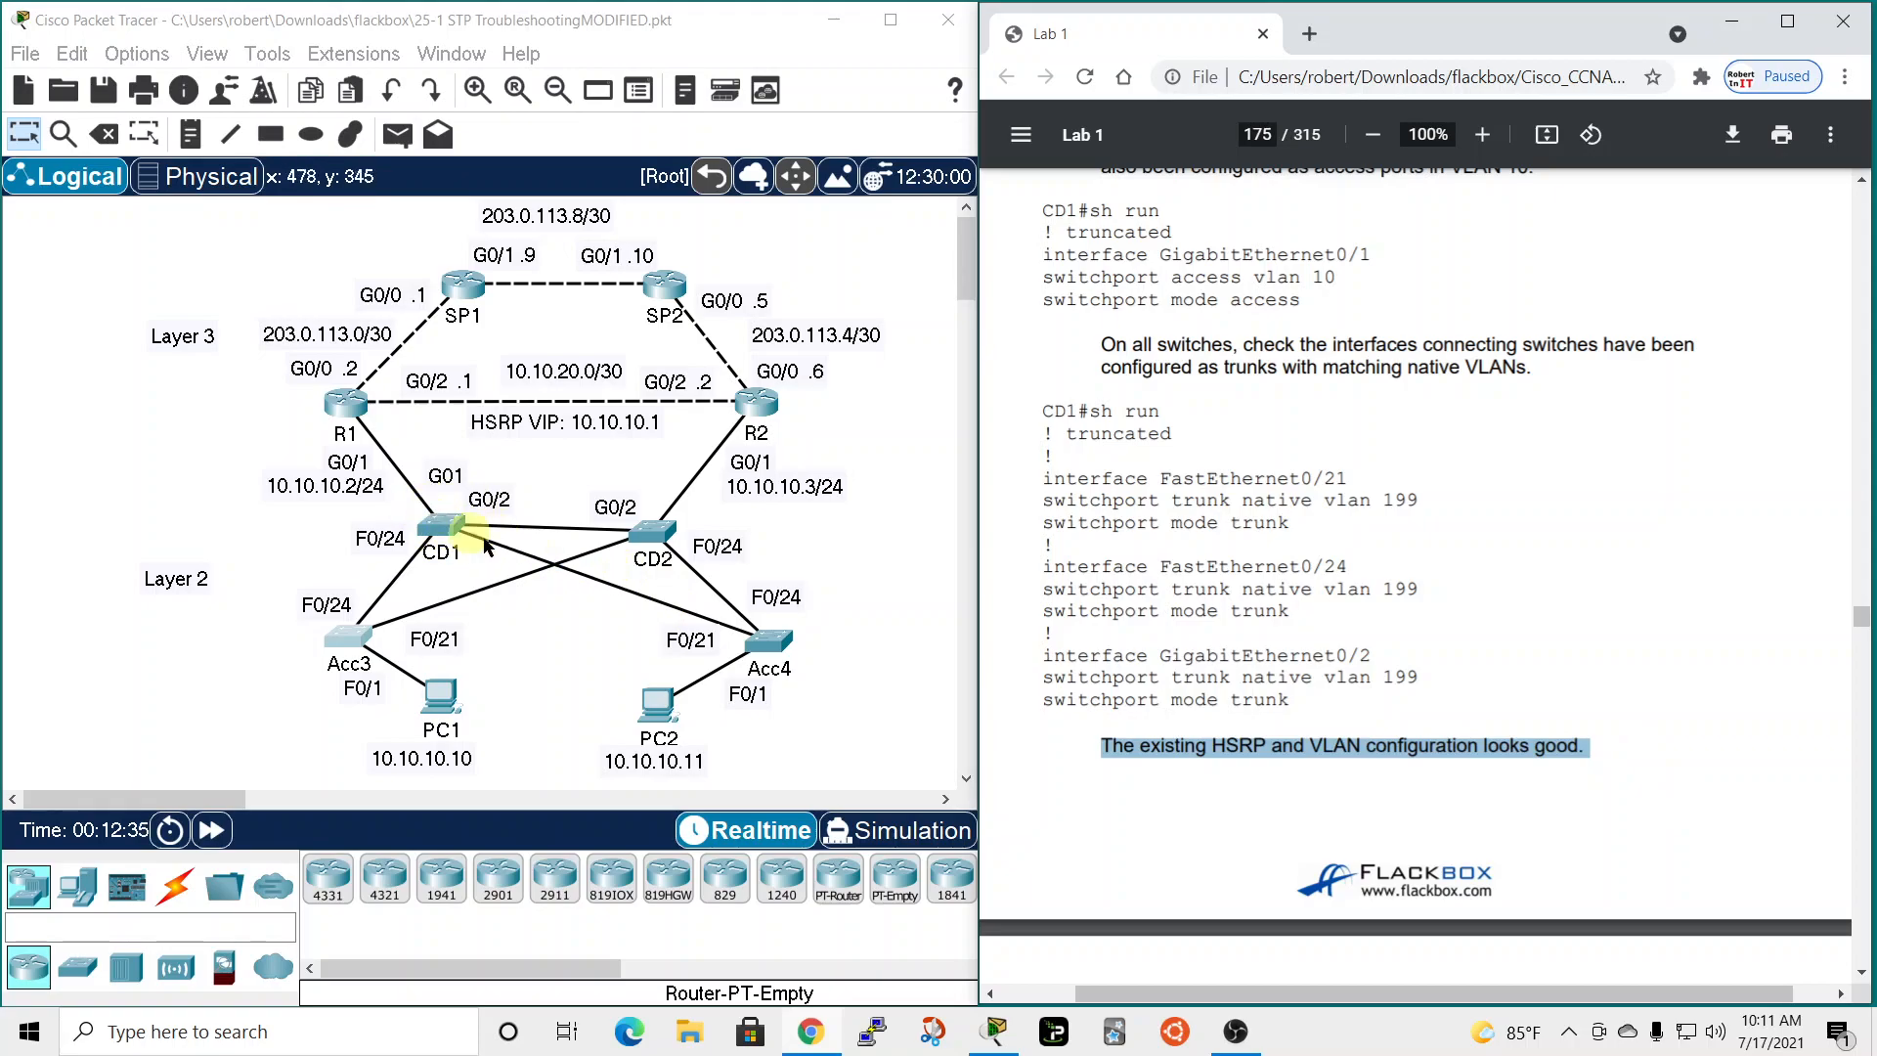
scroll(1303, 548, "down", 6)
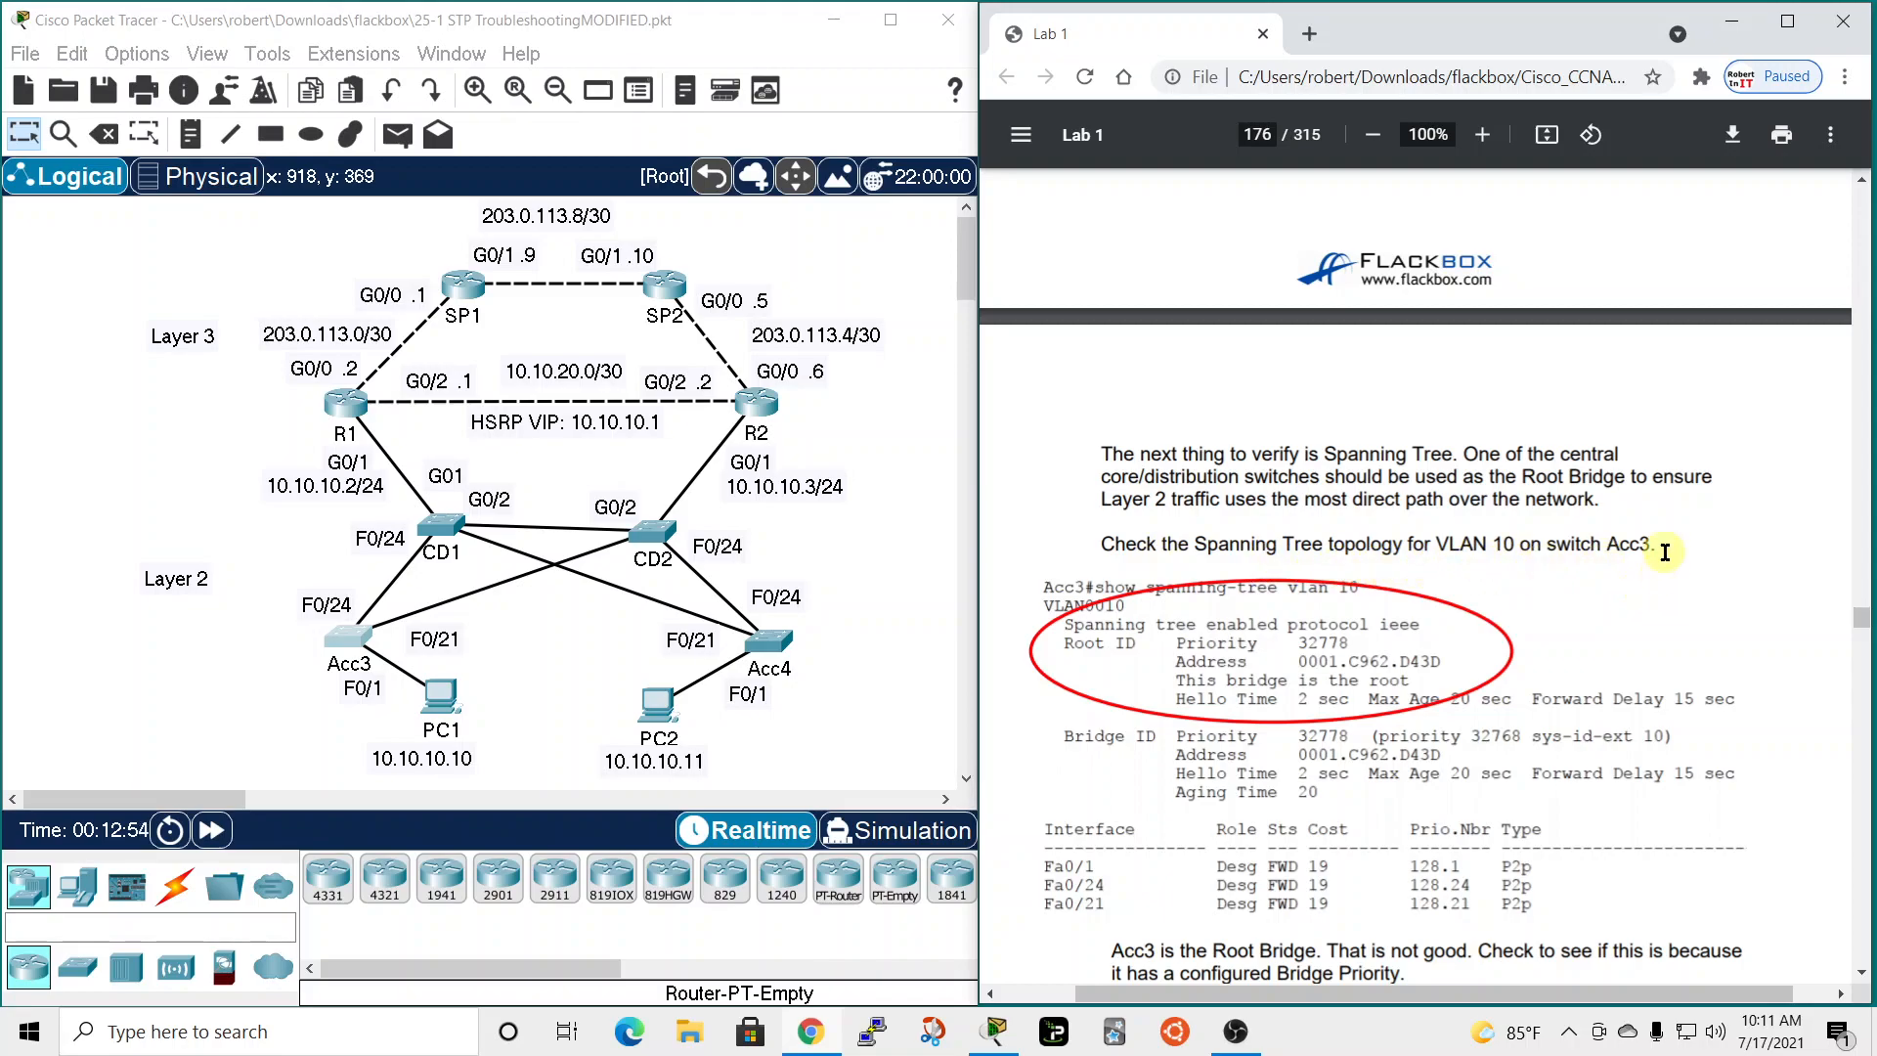
left_click(335, 645)
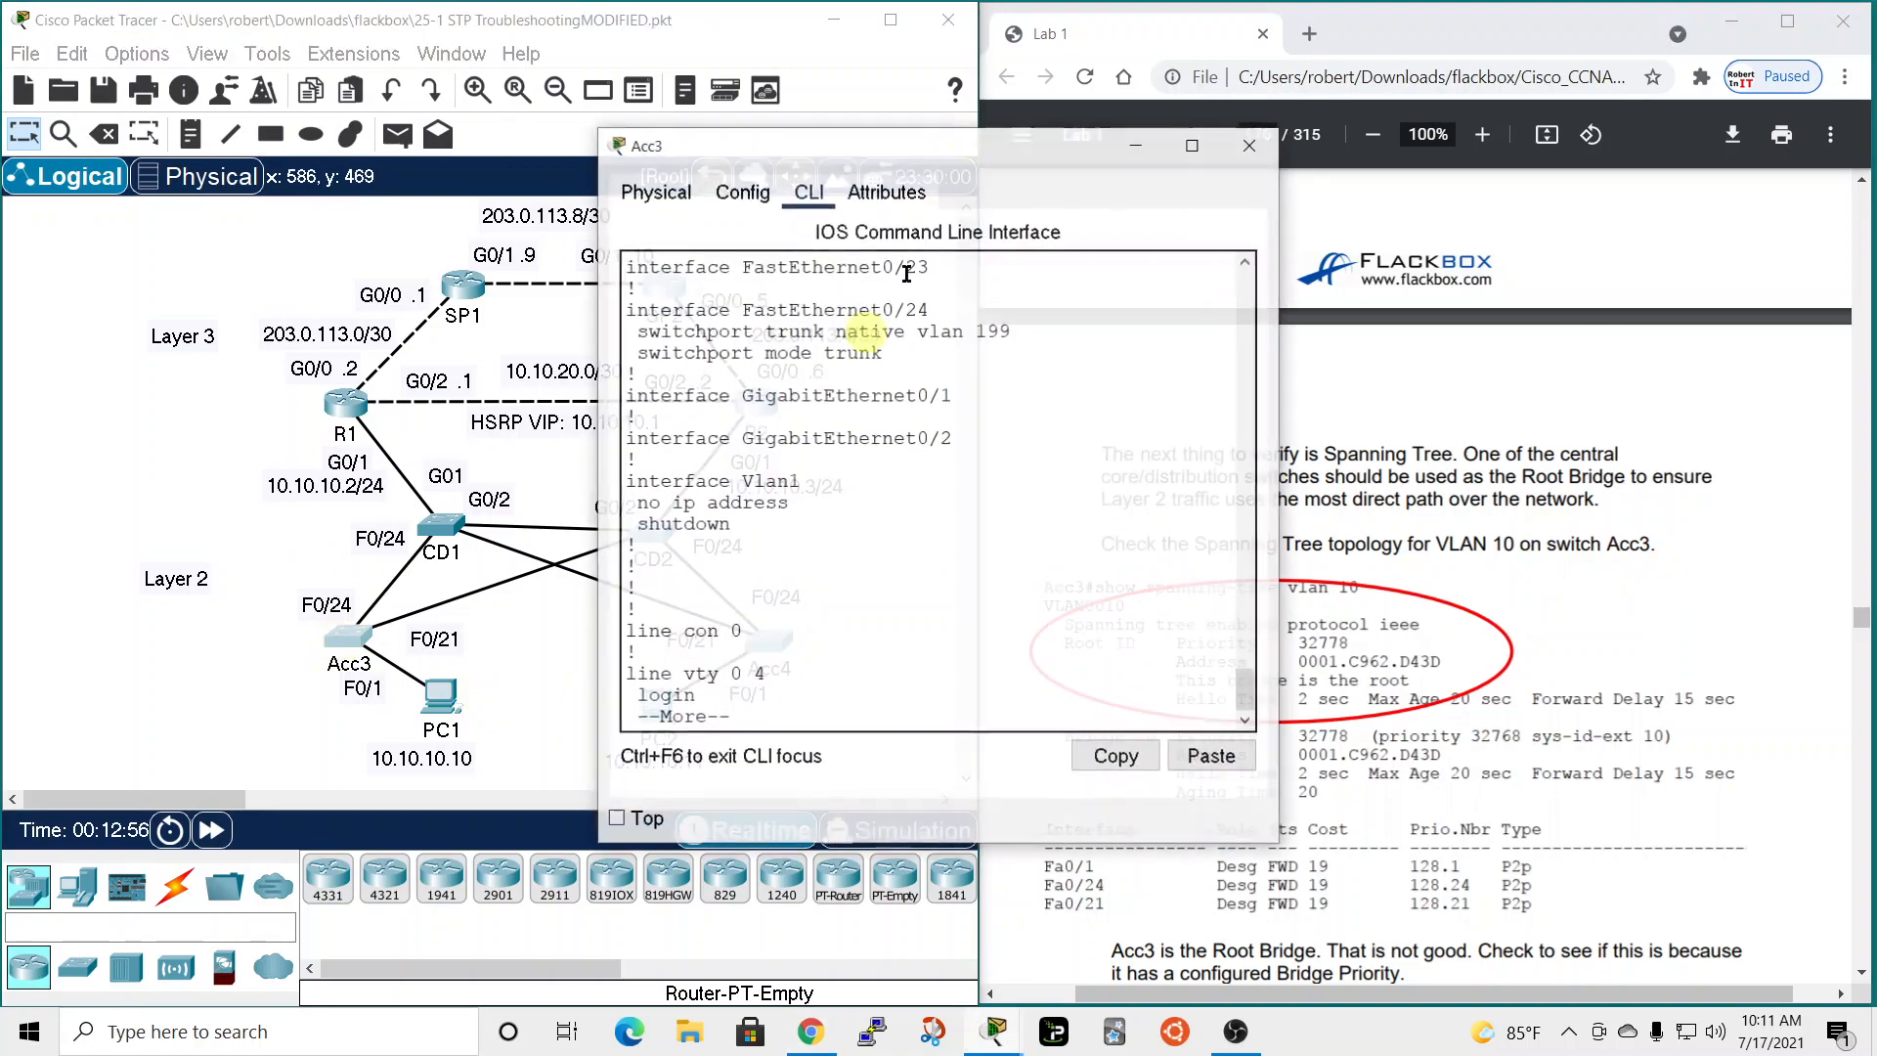
left_click_drag(983, 125, 657, 8)
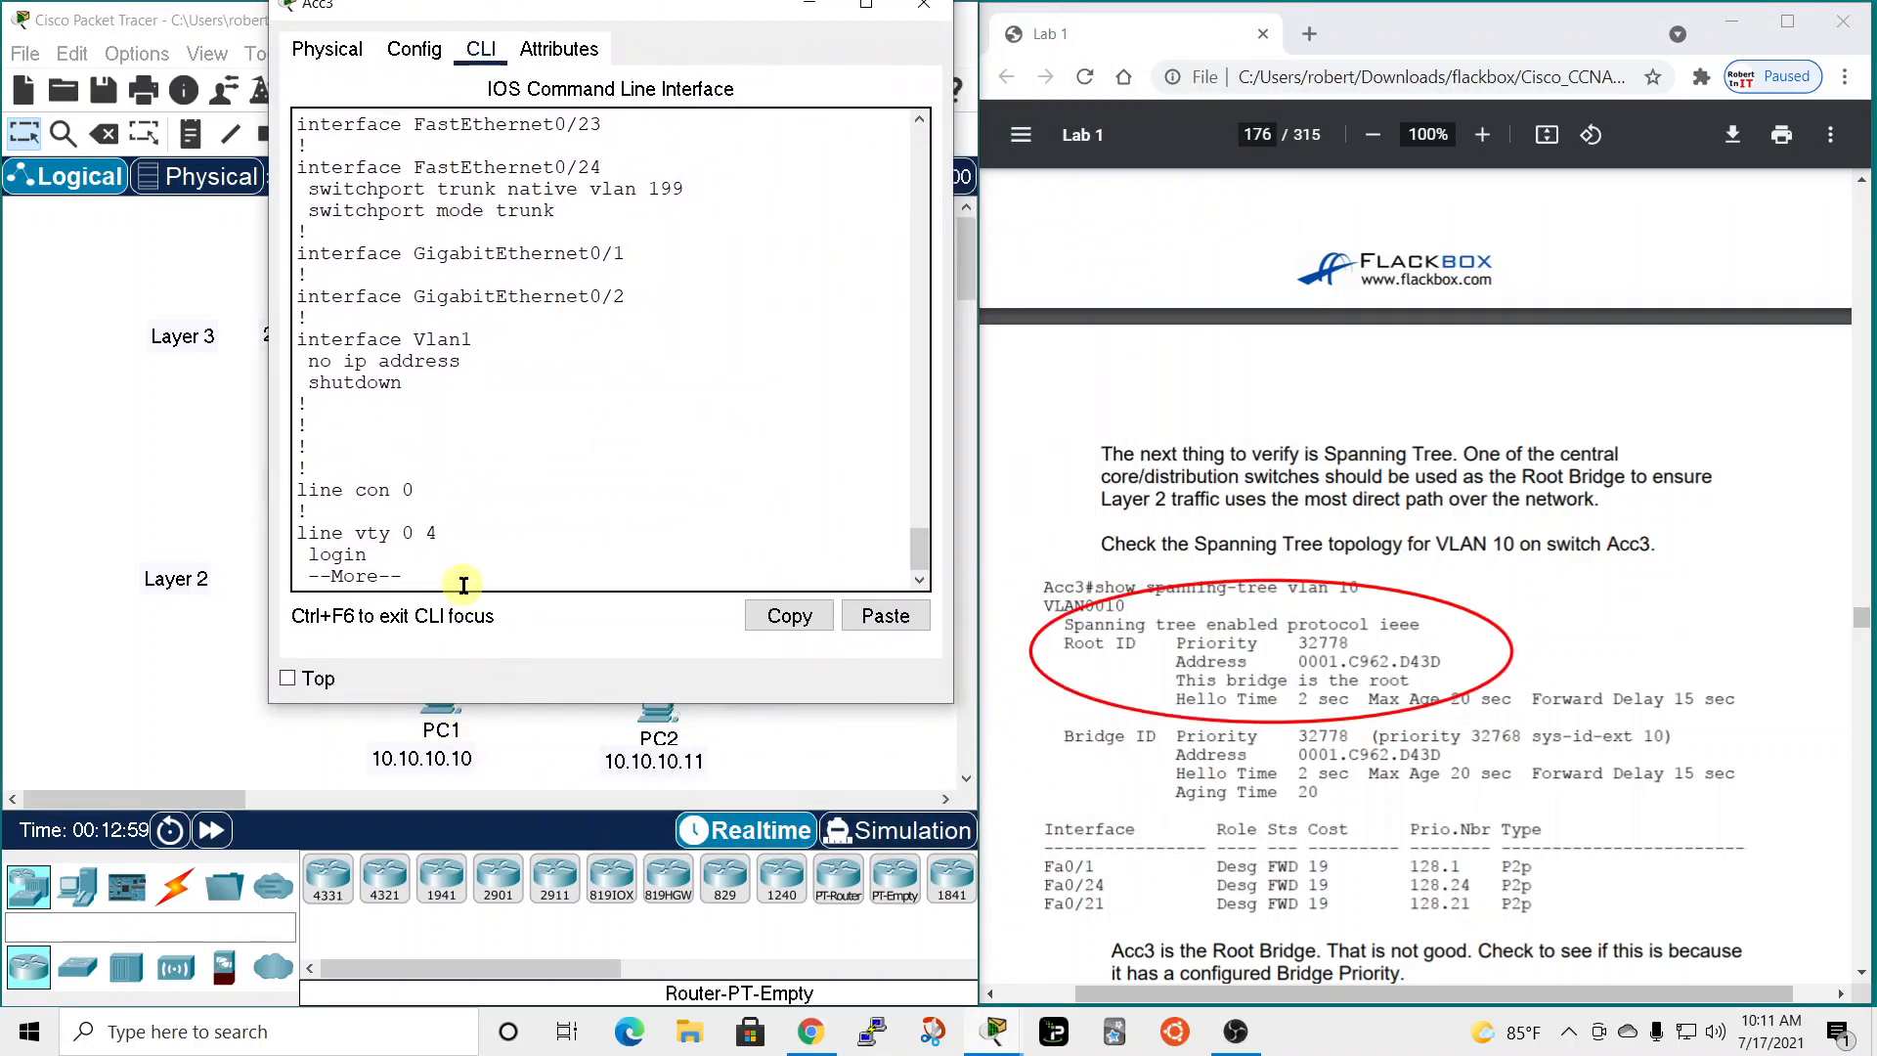
Leave the paged configuration output on Acc3 and run "sh spanning-tree vlan 10".
key("q")
type("sh r")
key("BackSpace")
type("spanning-tree v")
key("Tab")
type("v")
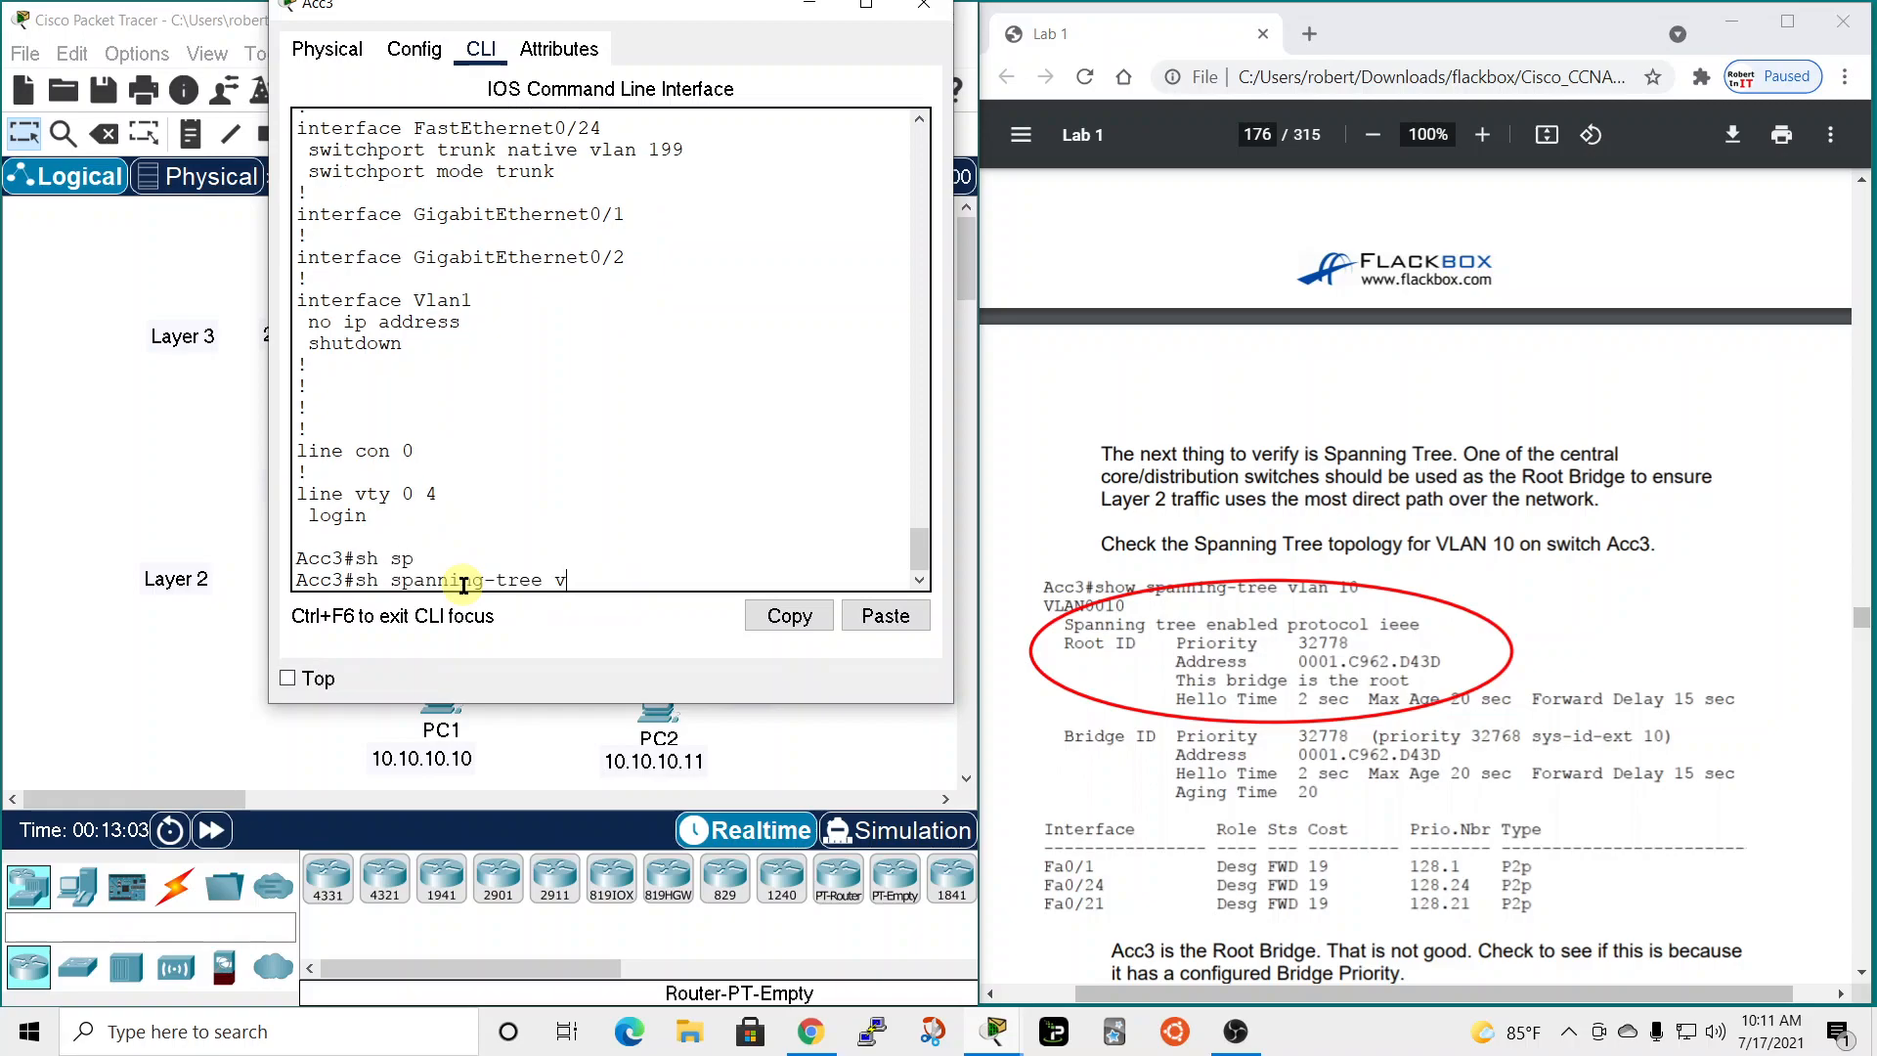
type("l")
key("Tab")
type("10")
key("Return")
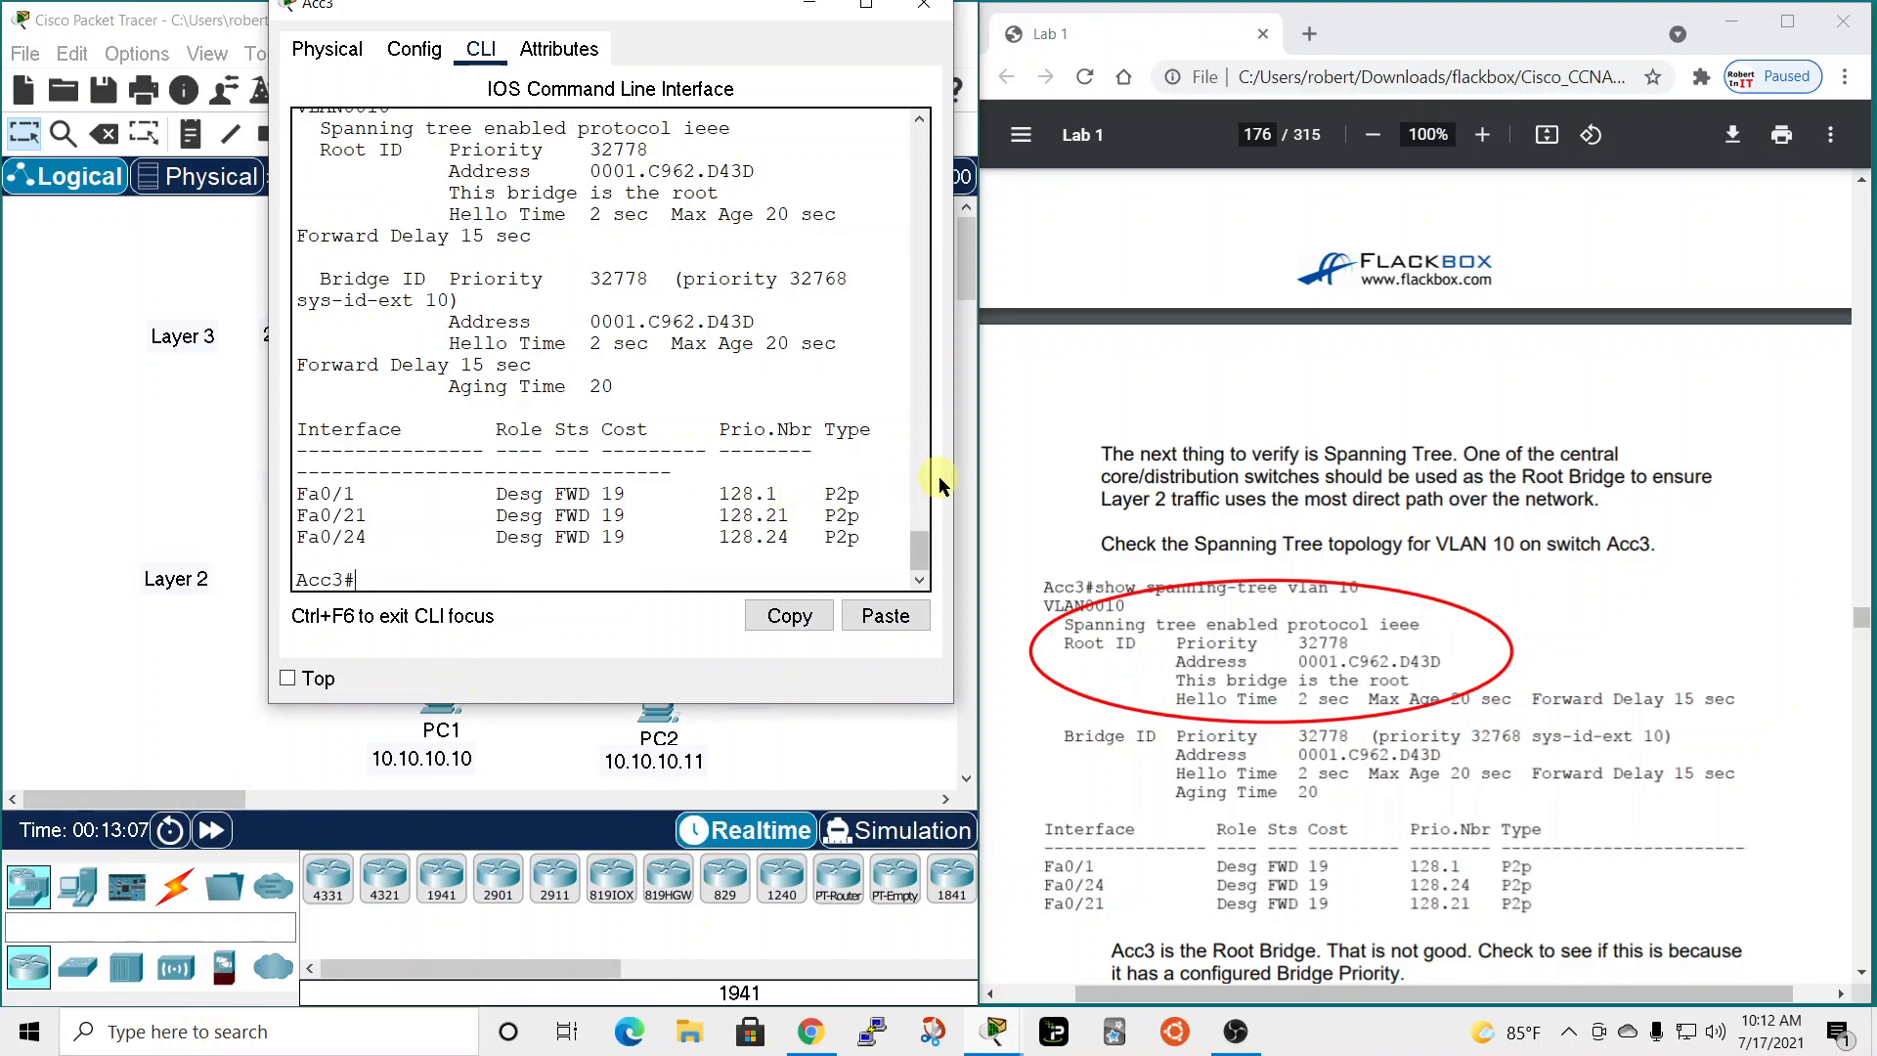
Widen the Acc3 window and examine the Root ID section of the VLAN 10 spanning-tree output beside the lab's example.
left_click_drag(951, 477, 1260, 477)
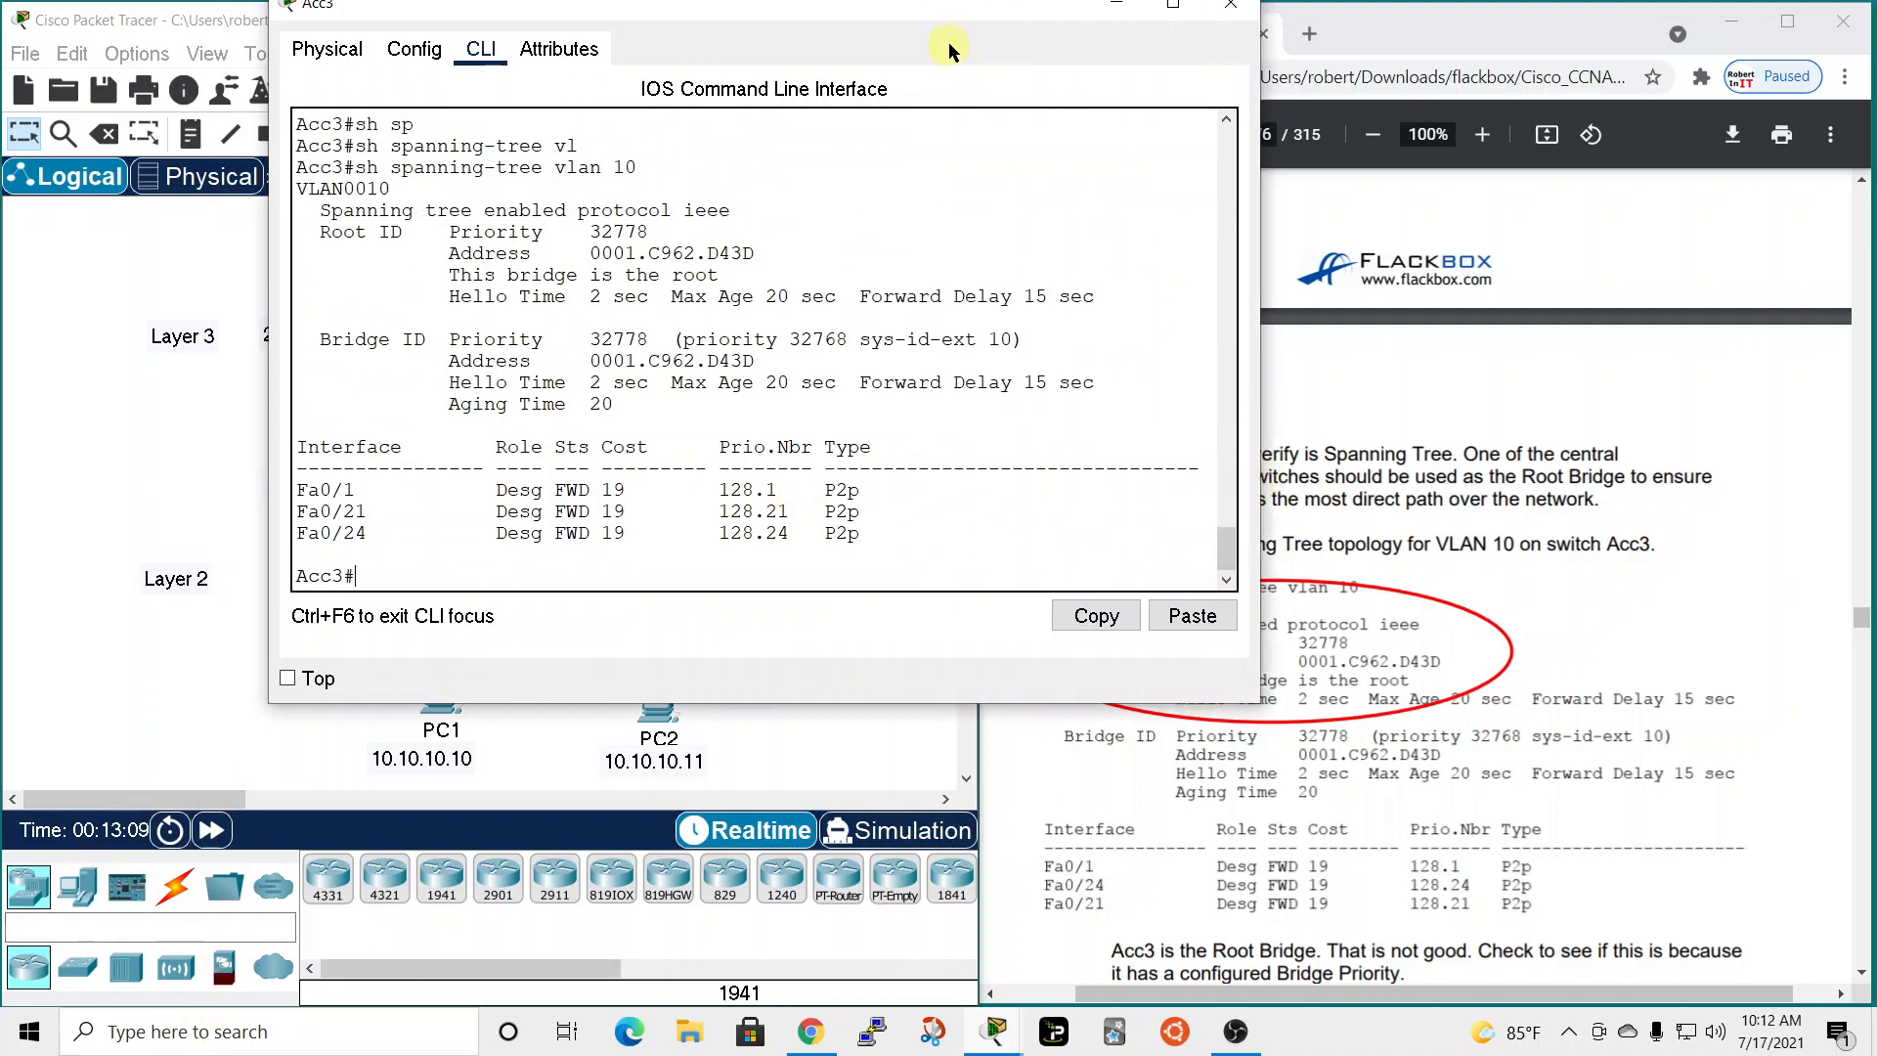
left_click_drag(948, 18, 678, 84)
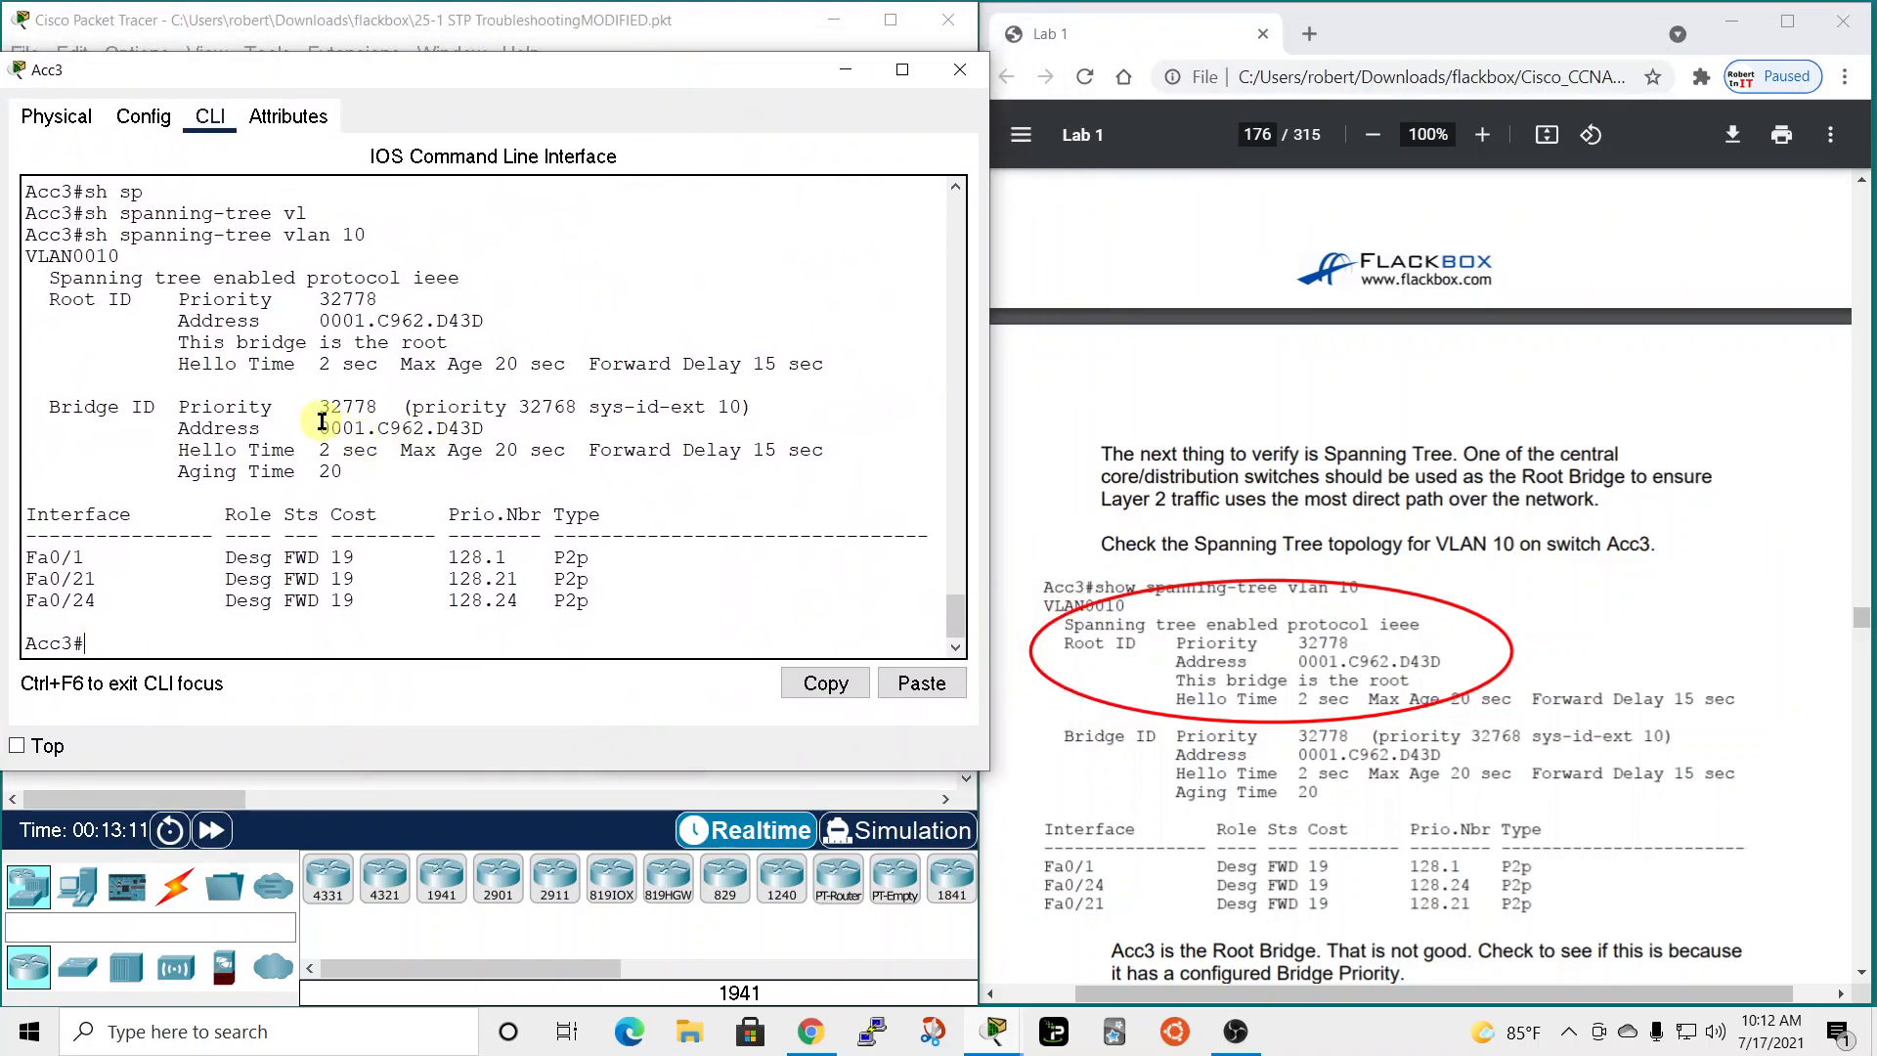
left_click_drag(173, 343, 425, 335)
left_click_drag(294, 364, 453, 344)
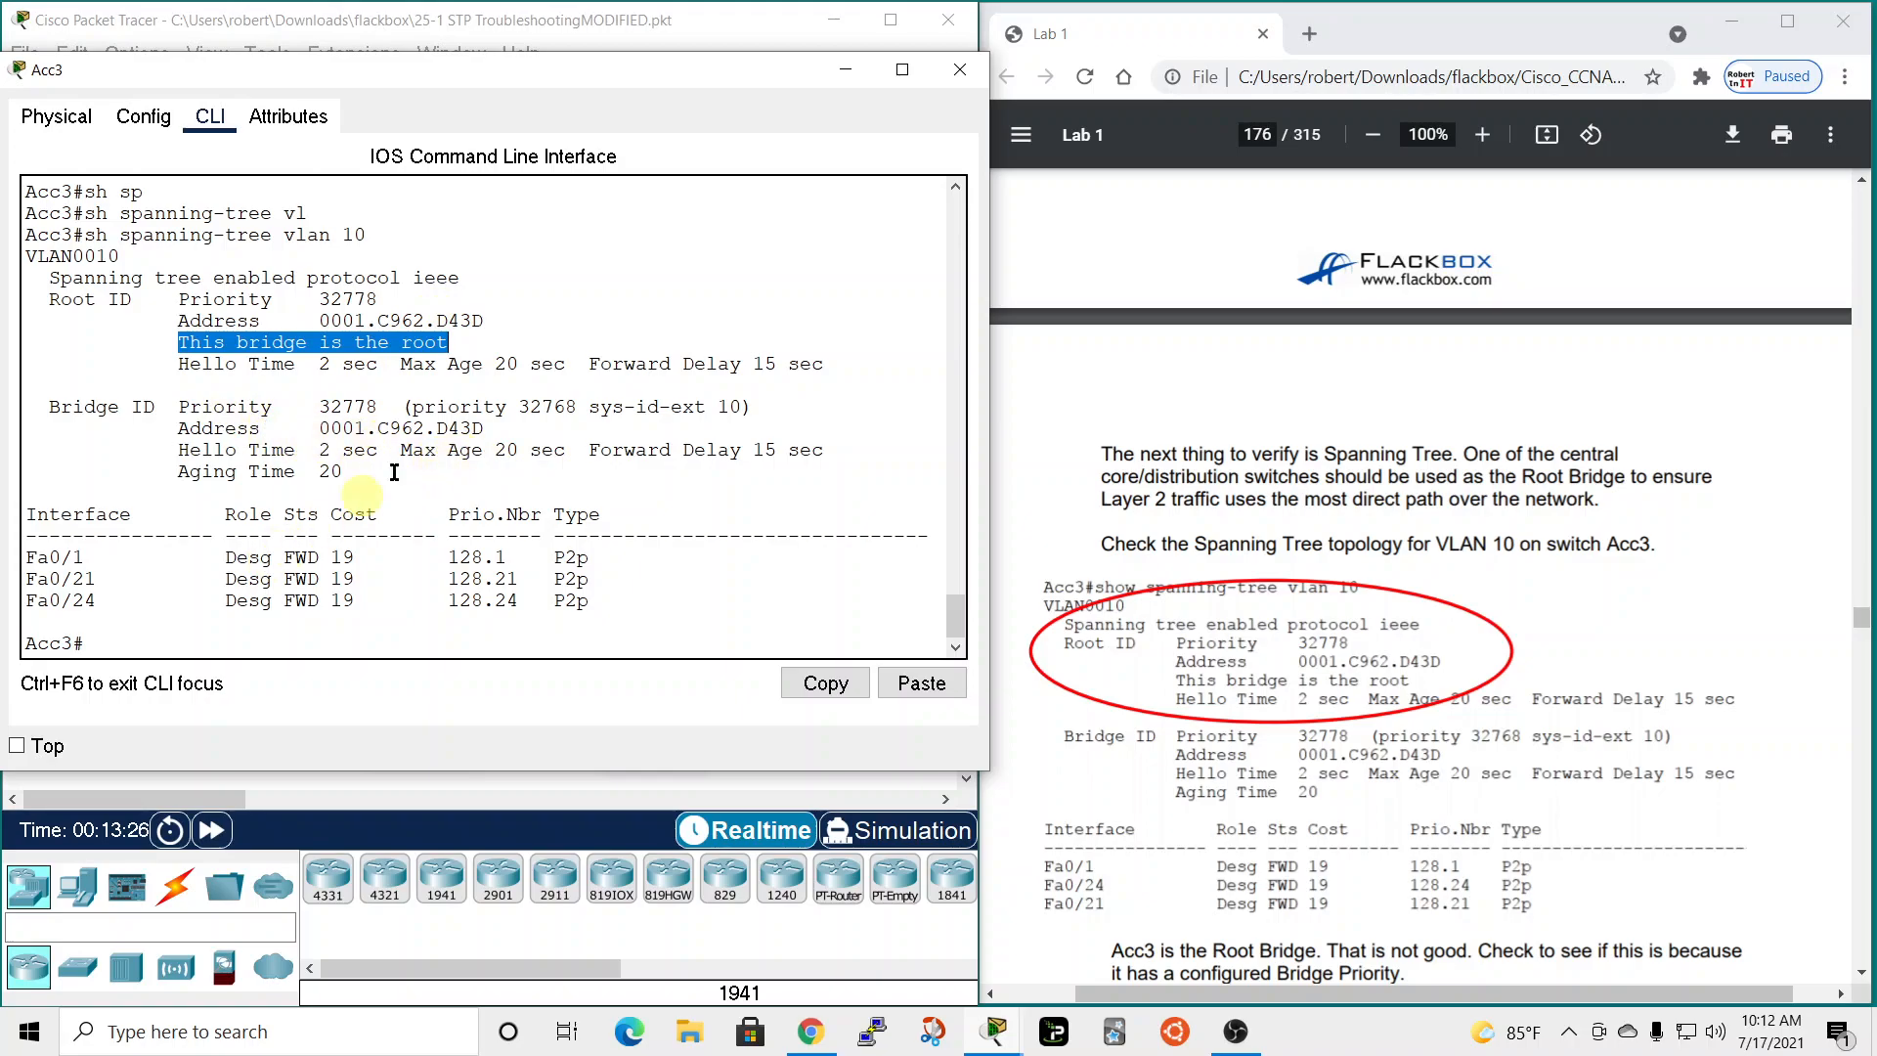
left_click_drag(501, 66, 622, 70)
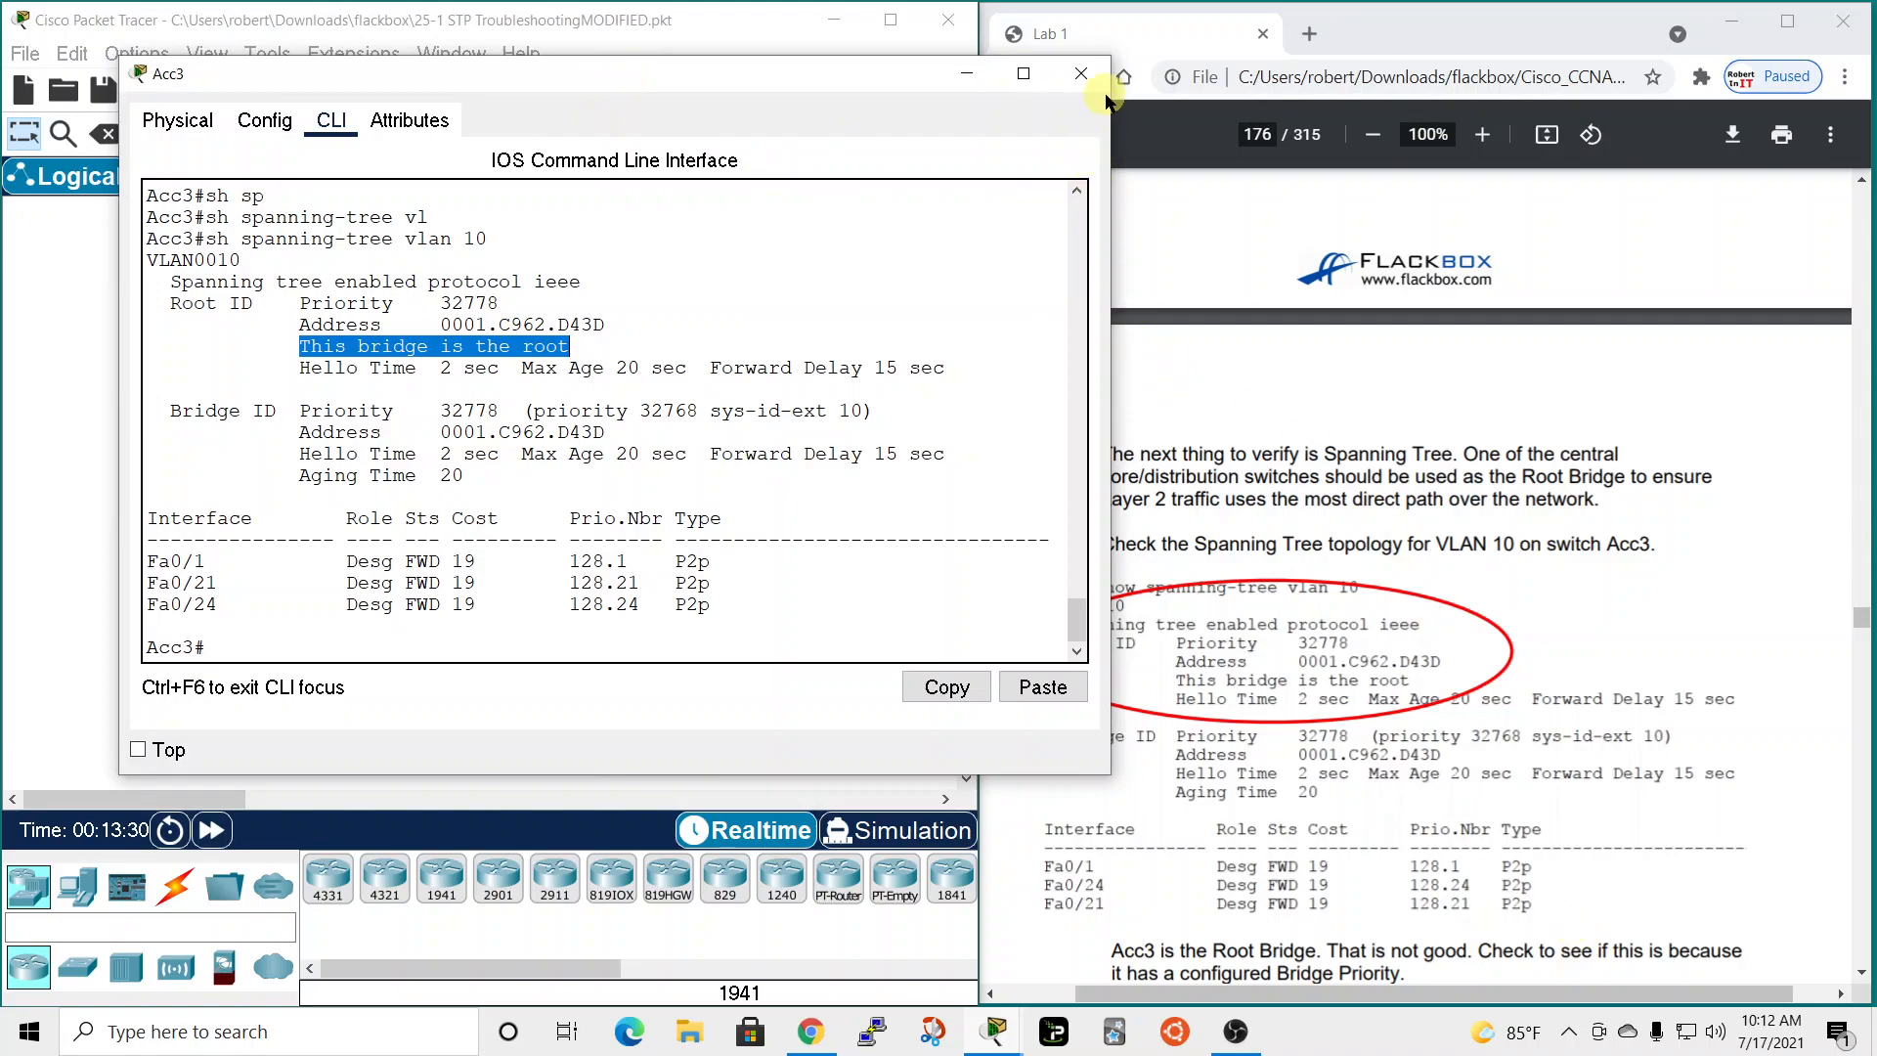
left_click_drag(898, 76, 759, 72)
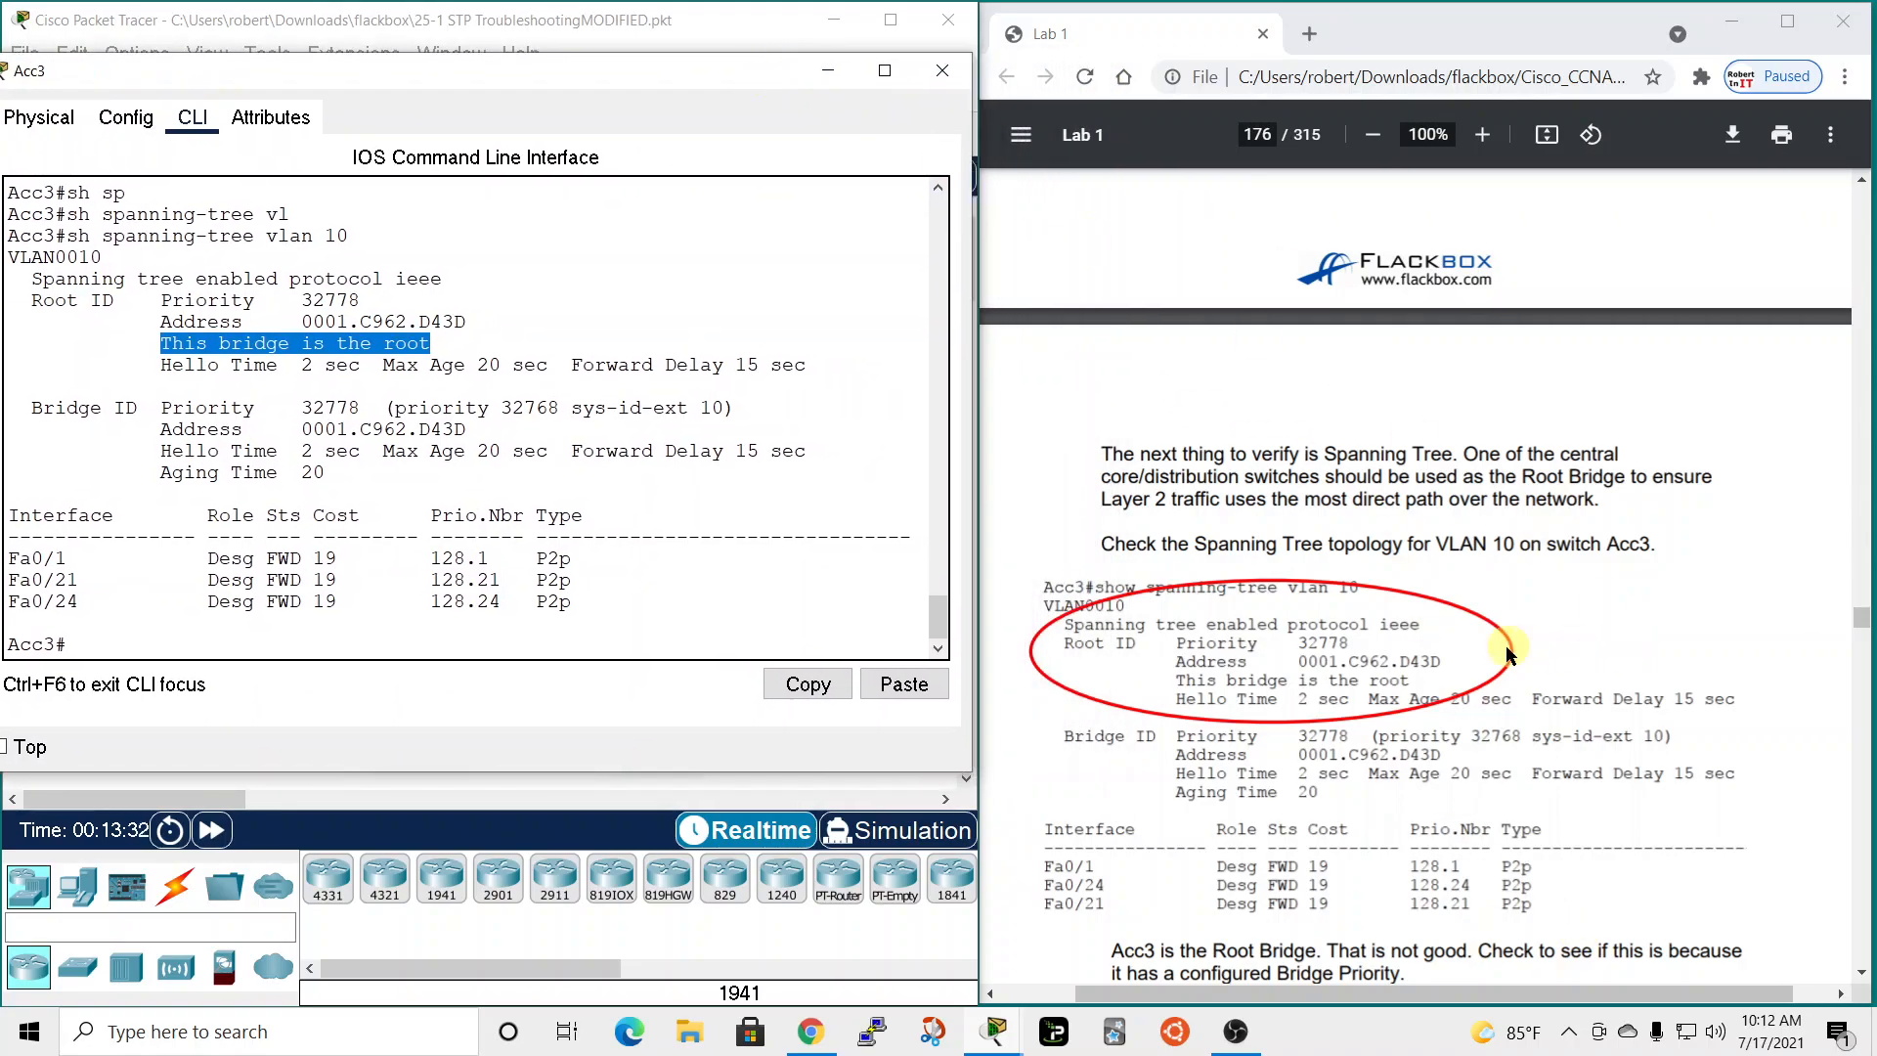
Read the lab's bridge priority check, run "sh run | include priority" on Acc3, and close its window.
scroll(1264, 782, "down", 2)
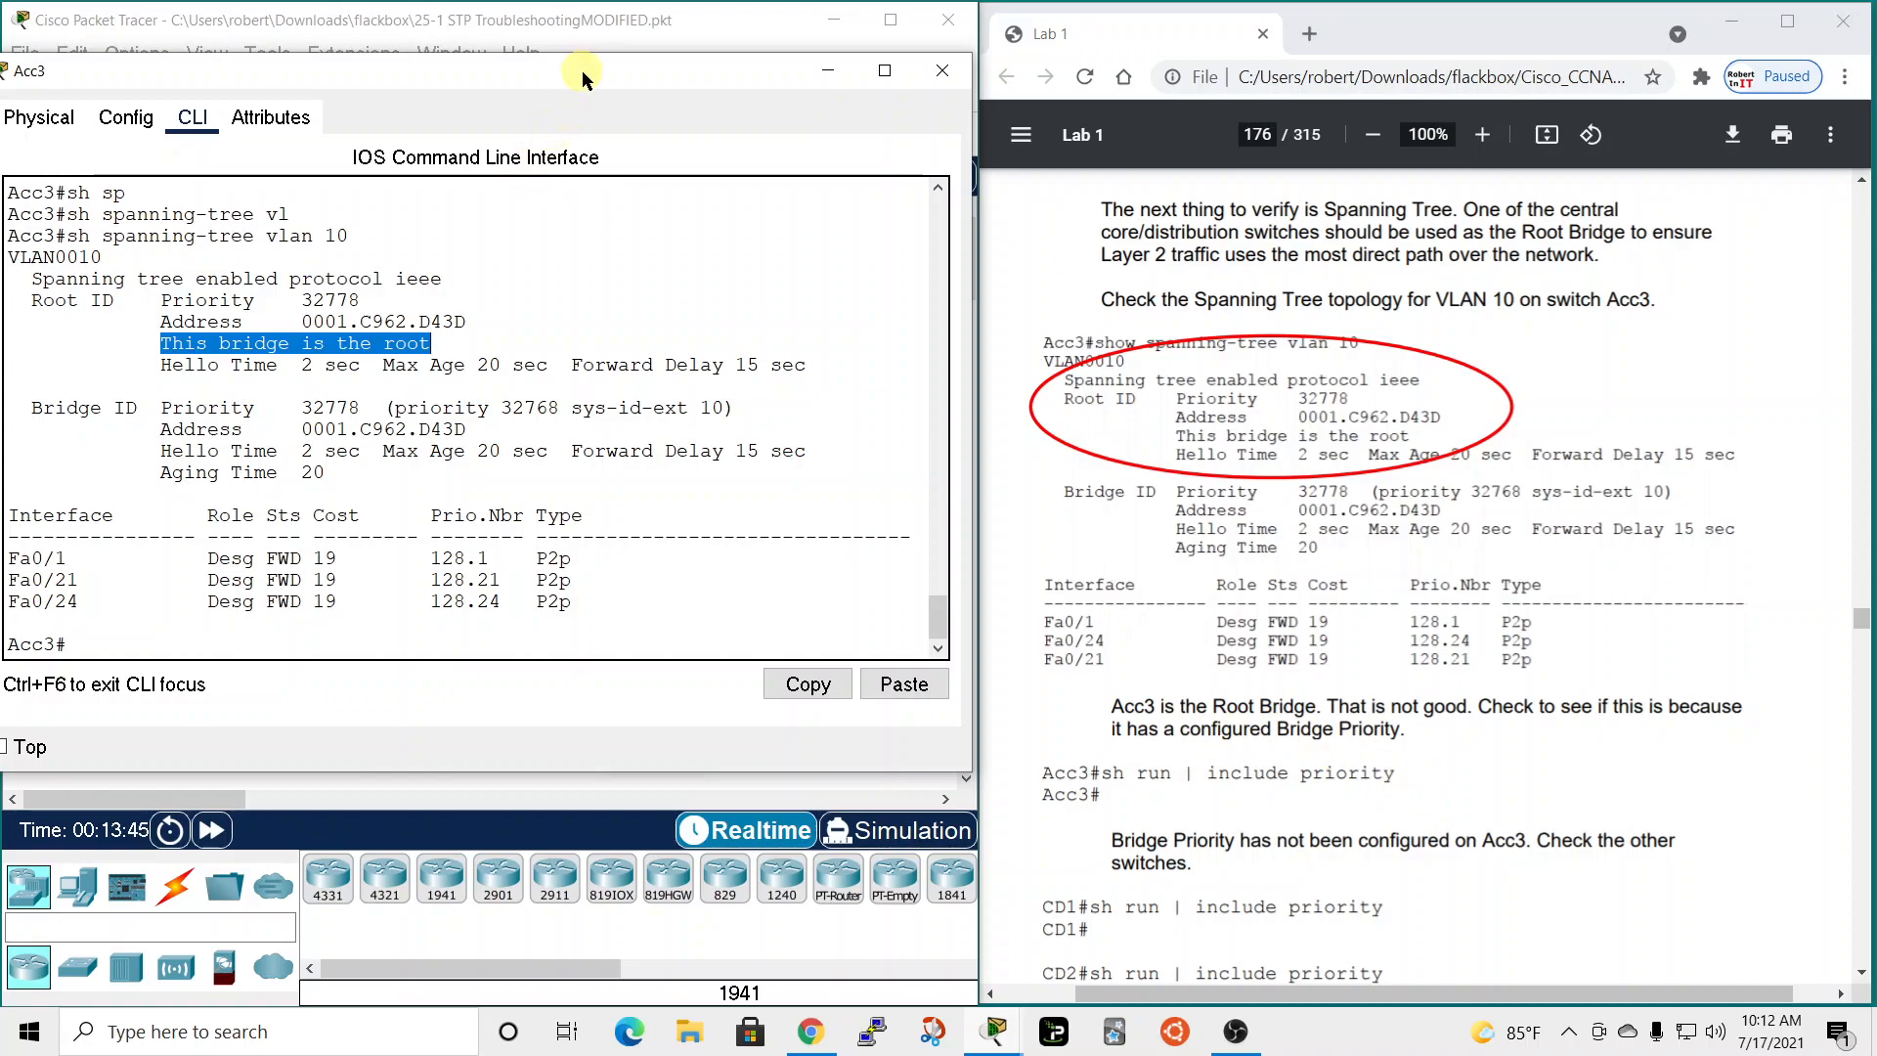
left_click_drag(584, 79, 670, 23)
left_click(290, 586)
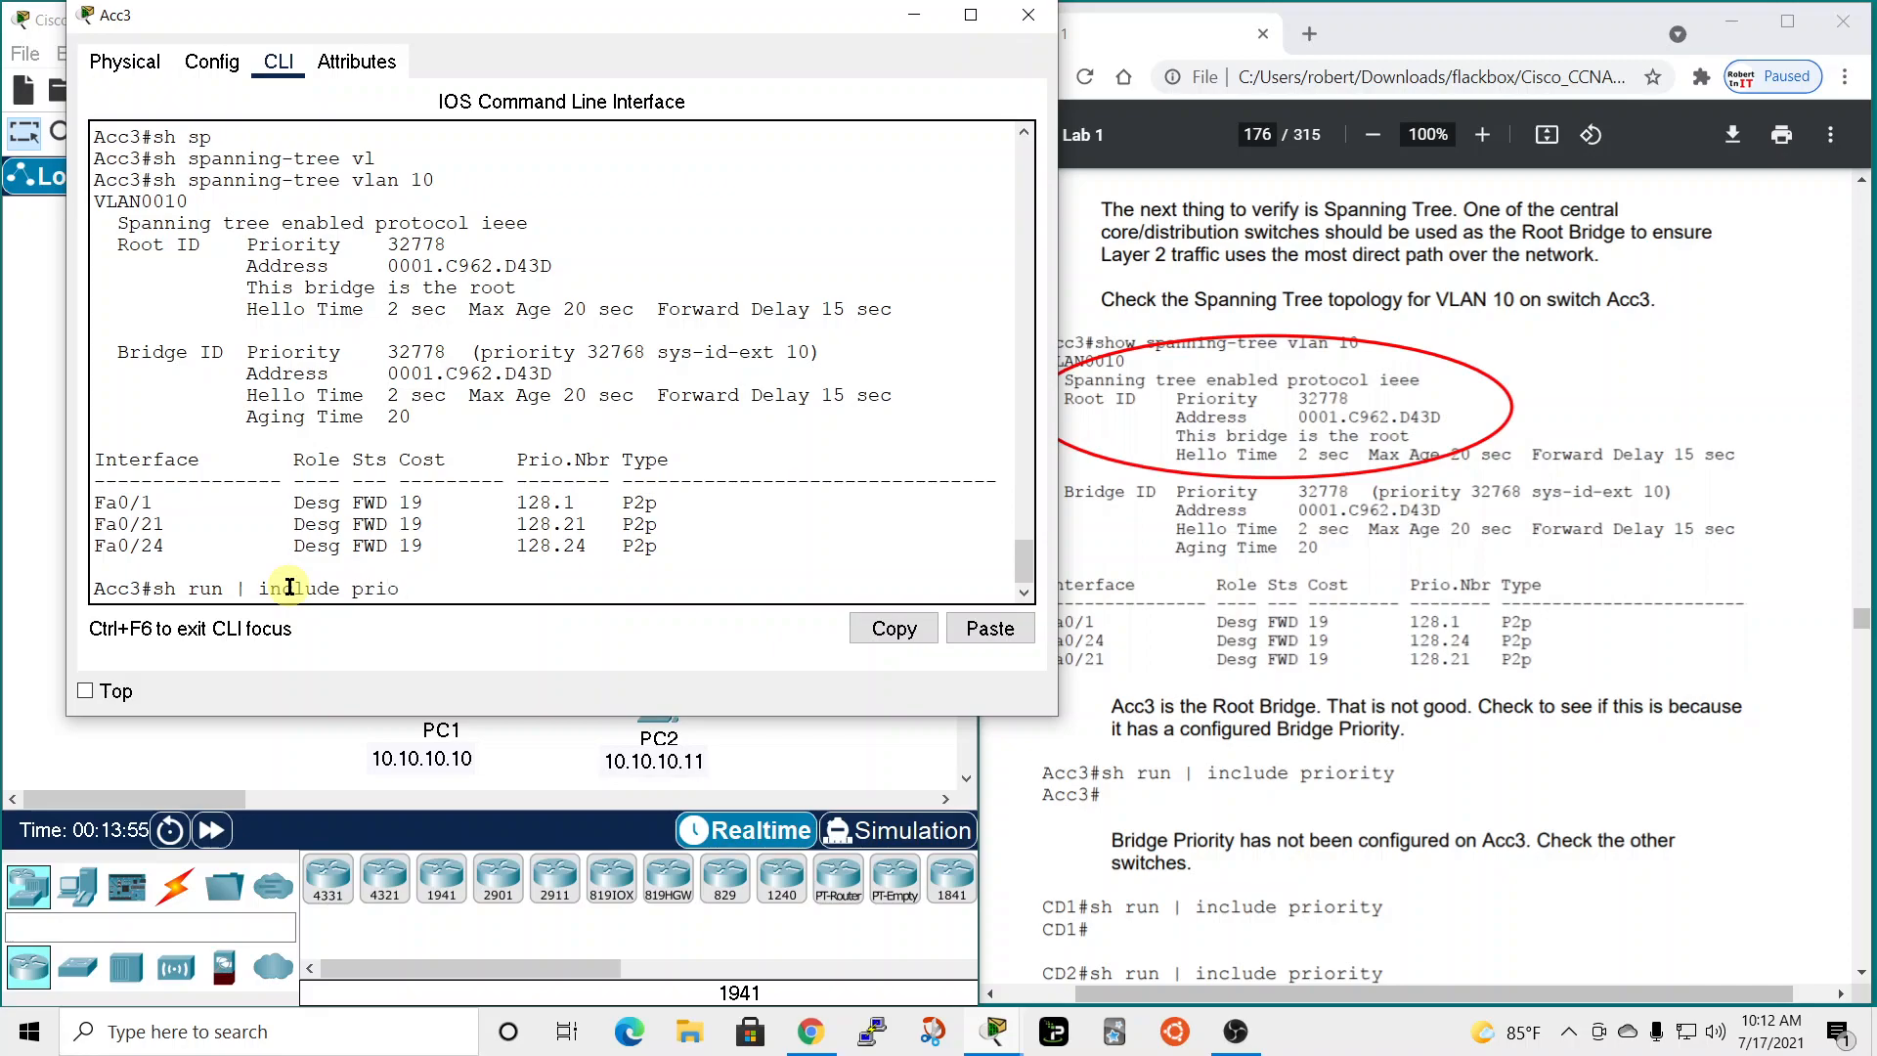
type("ty")
key("Return")
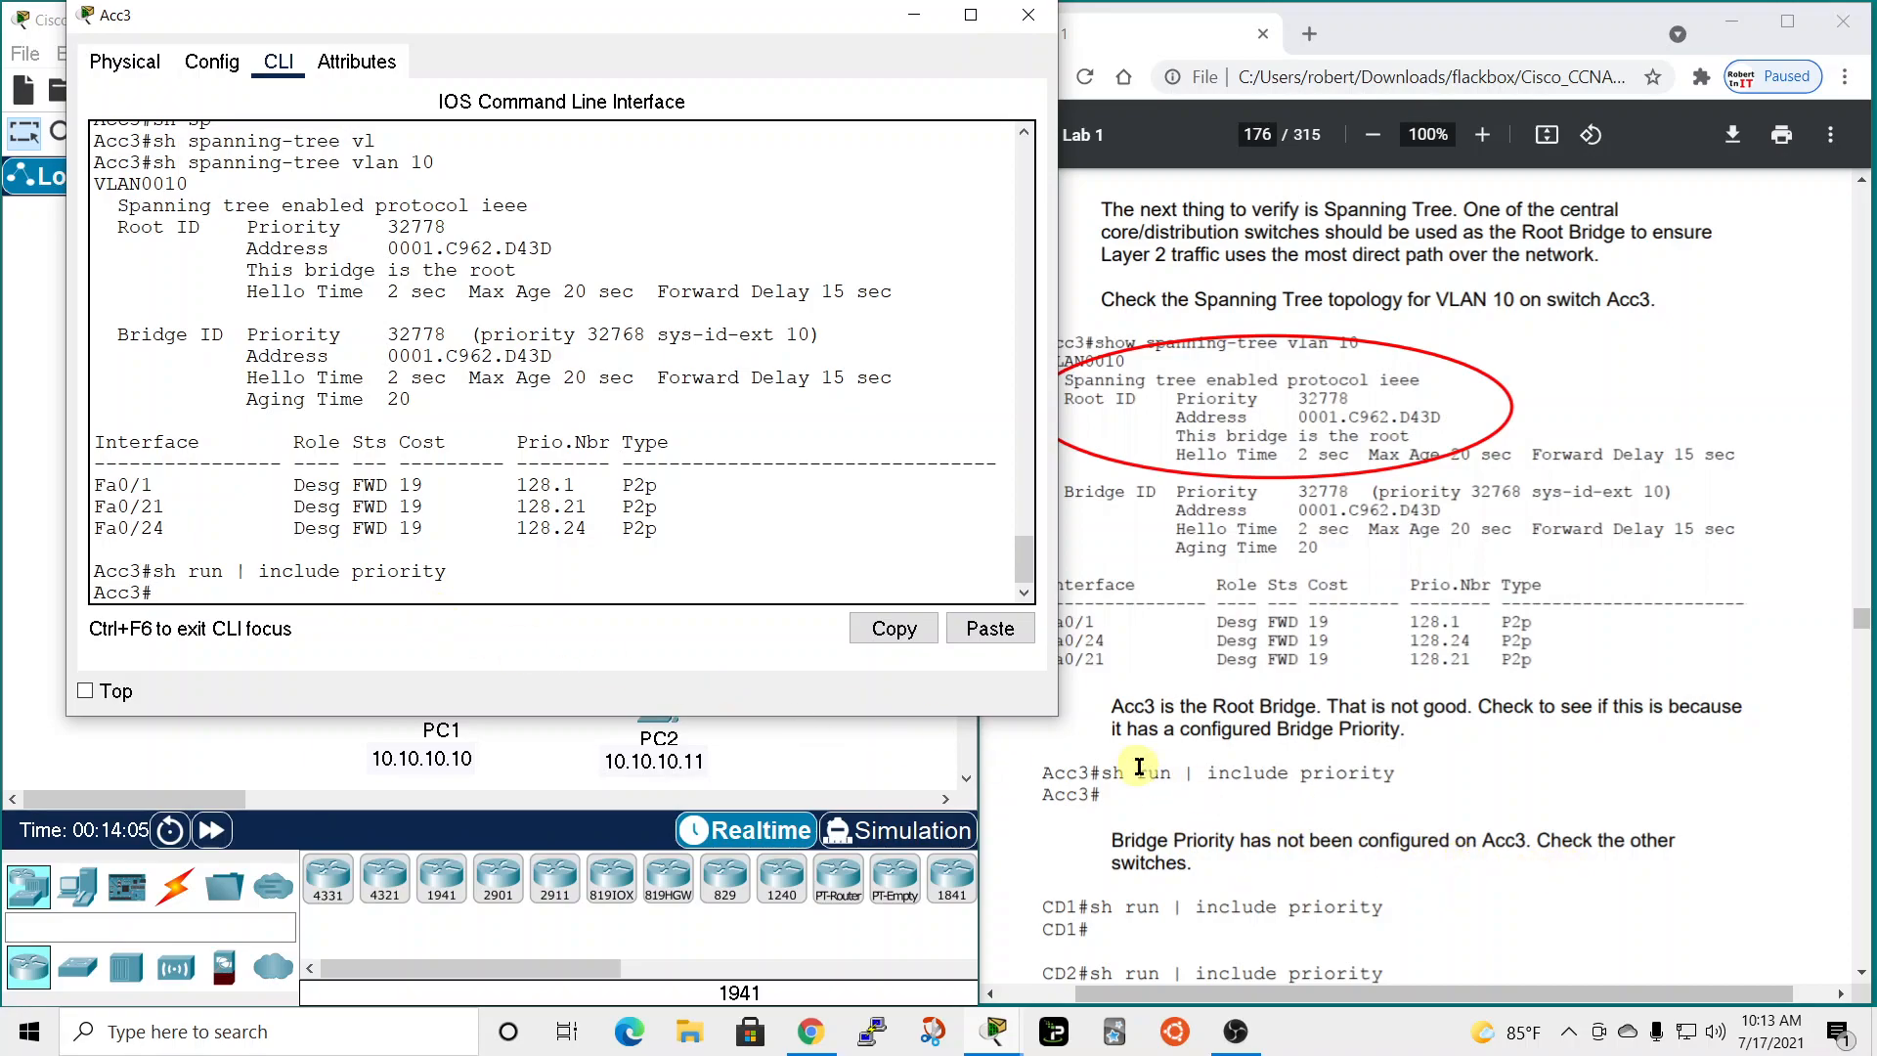
left_click(1027, 15)
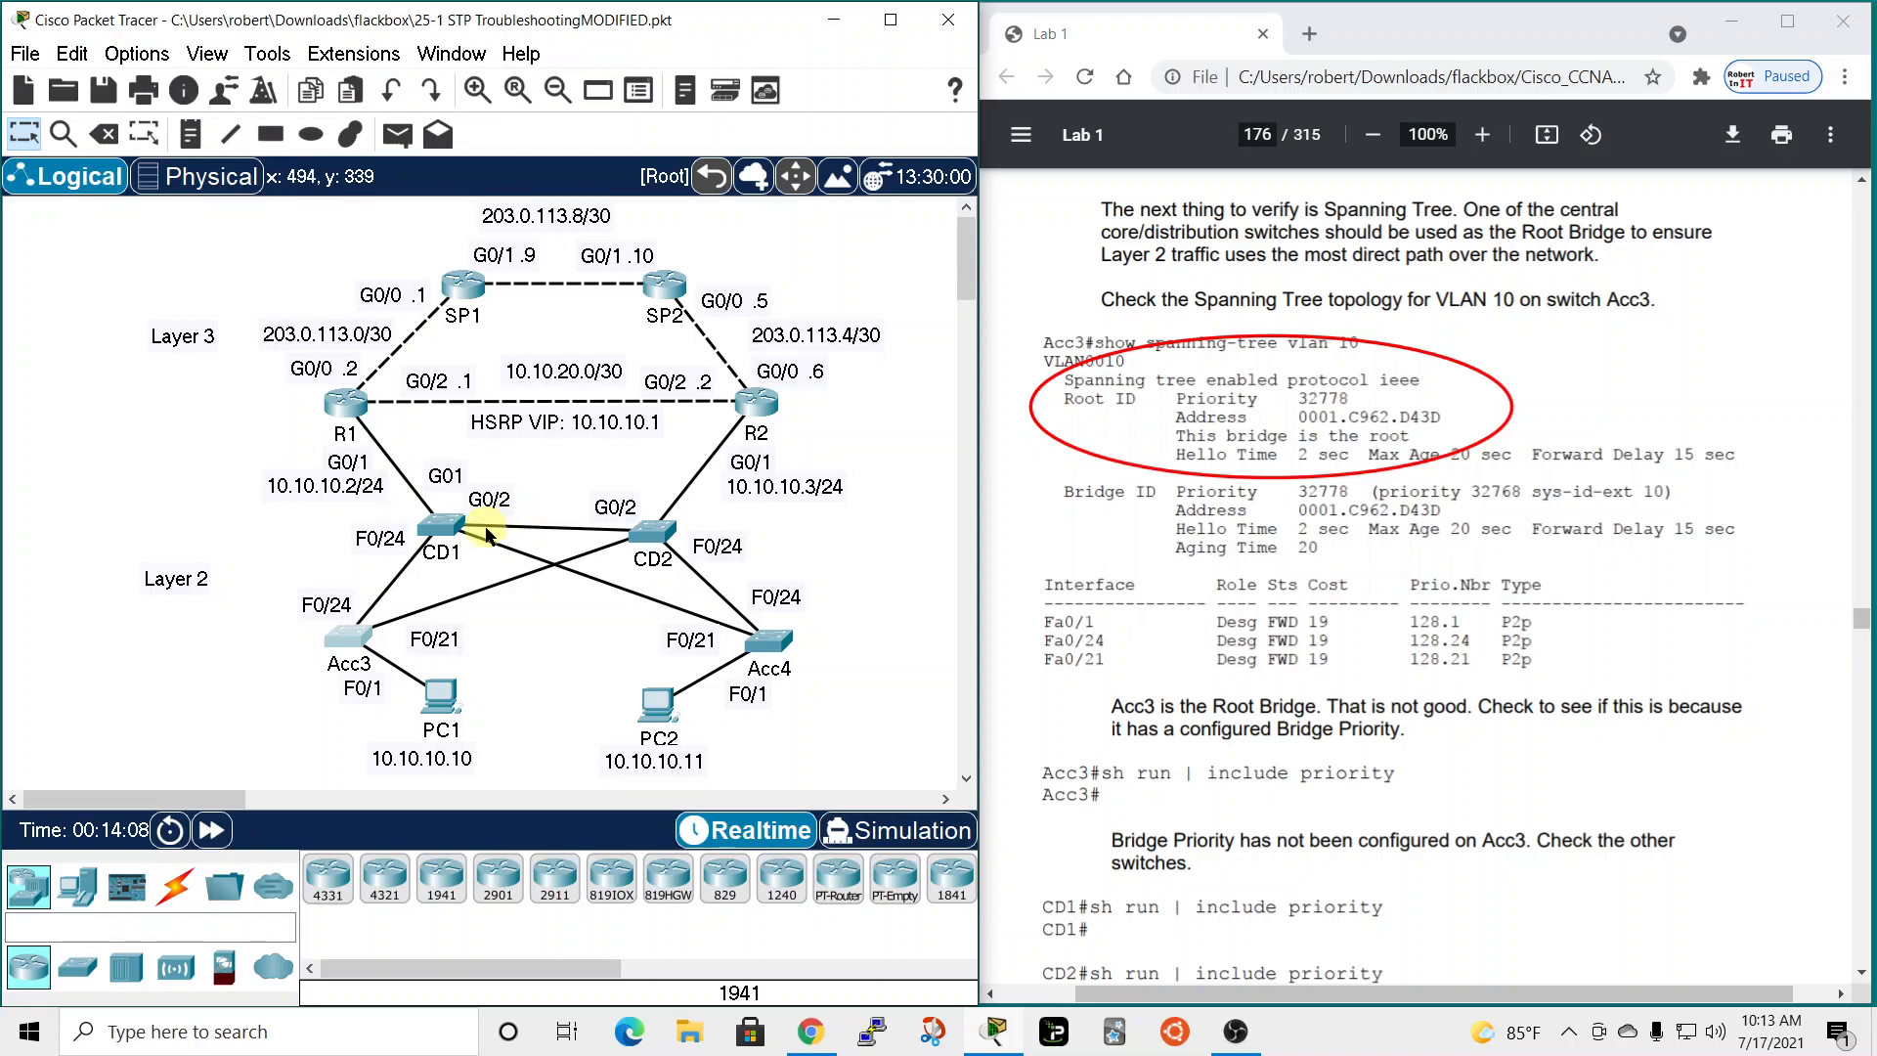
Check Acc4 for a configured bridge priority with "sh run | include priority" and close its window.
left_click(763, 638)
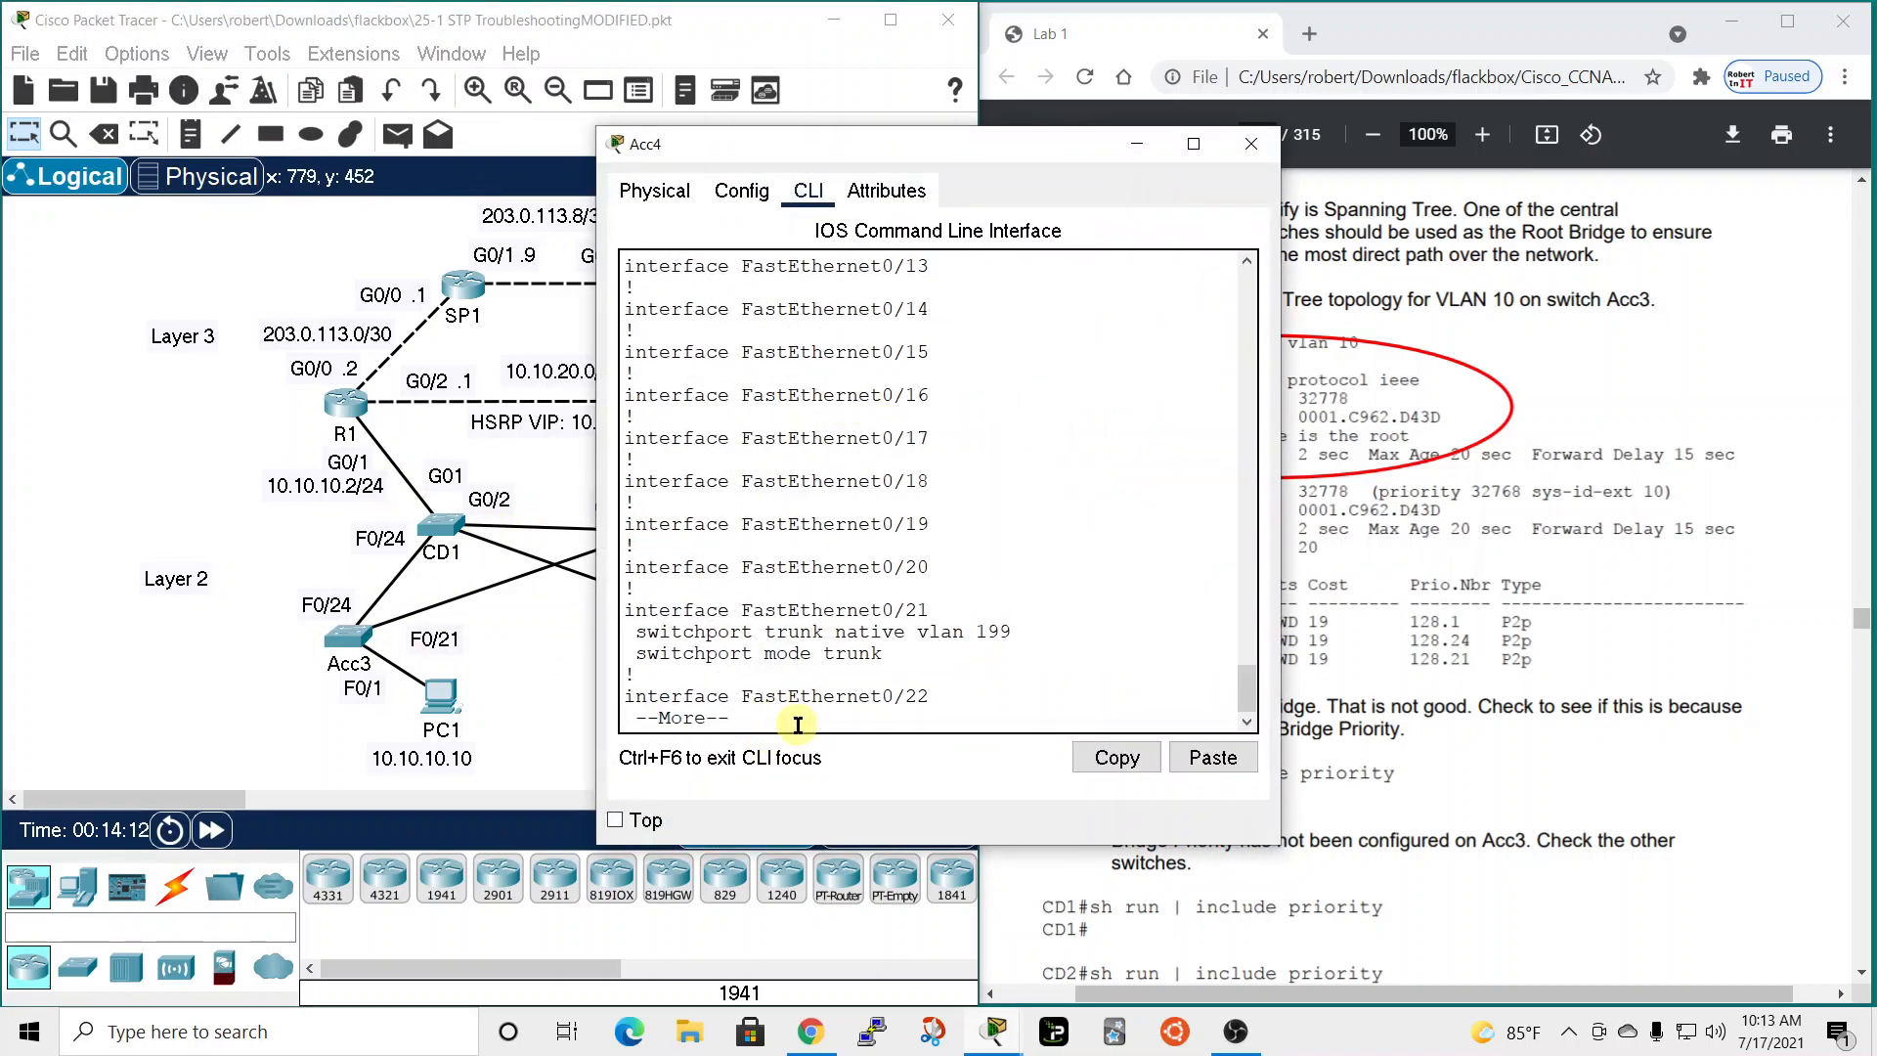
key("q")
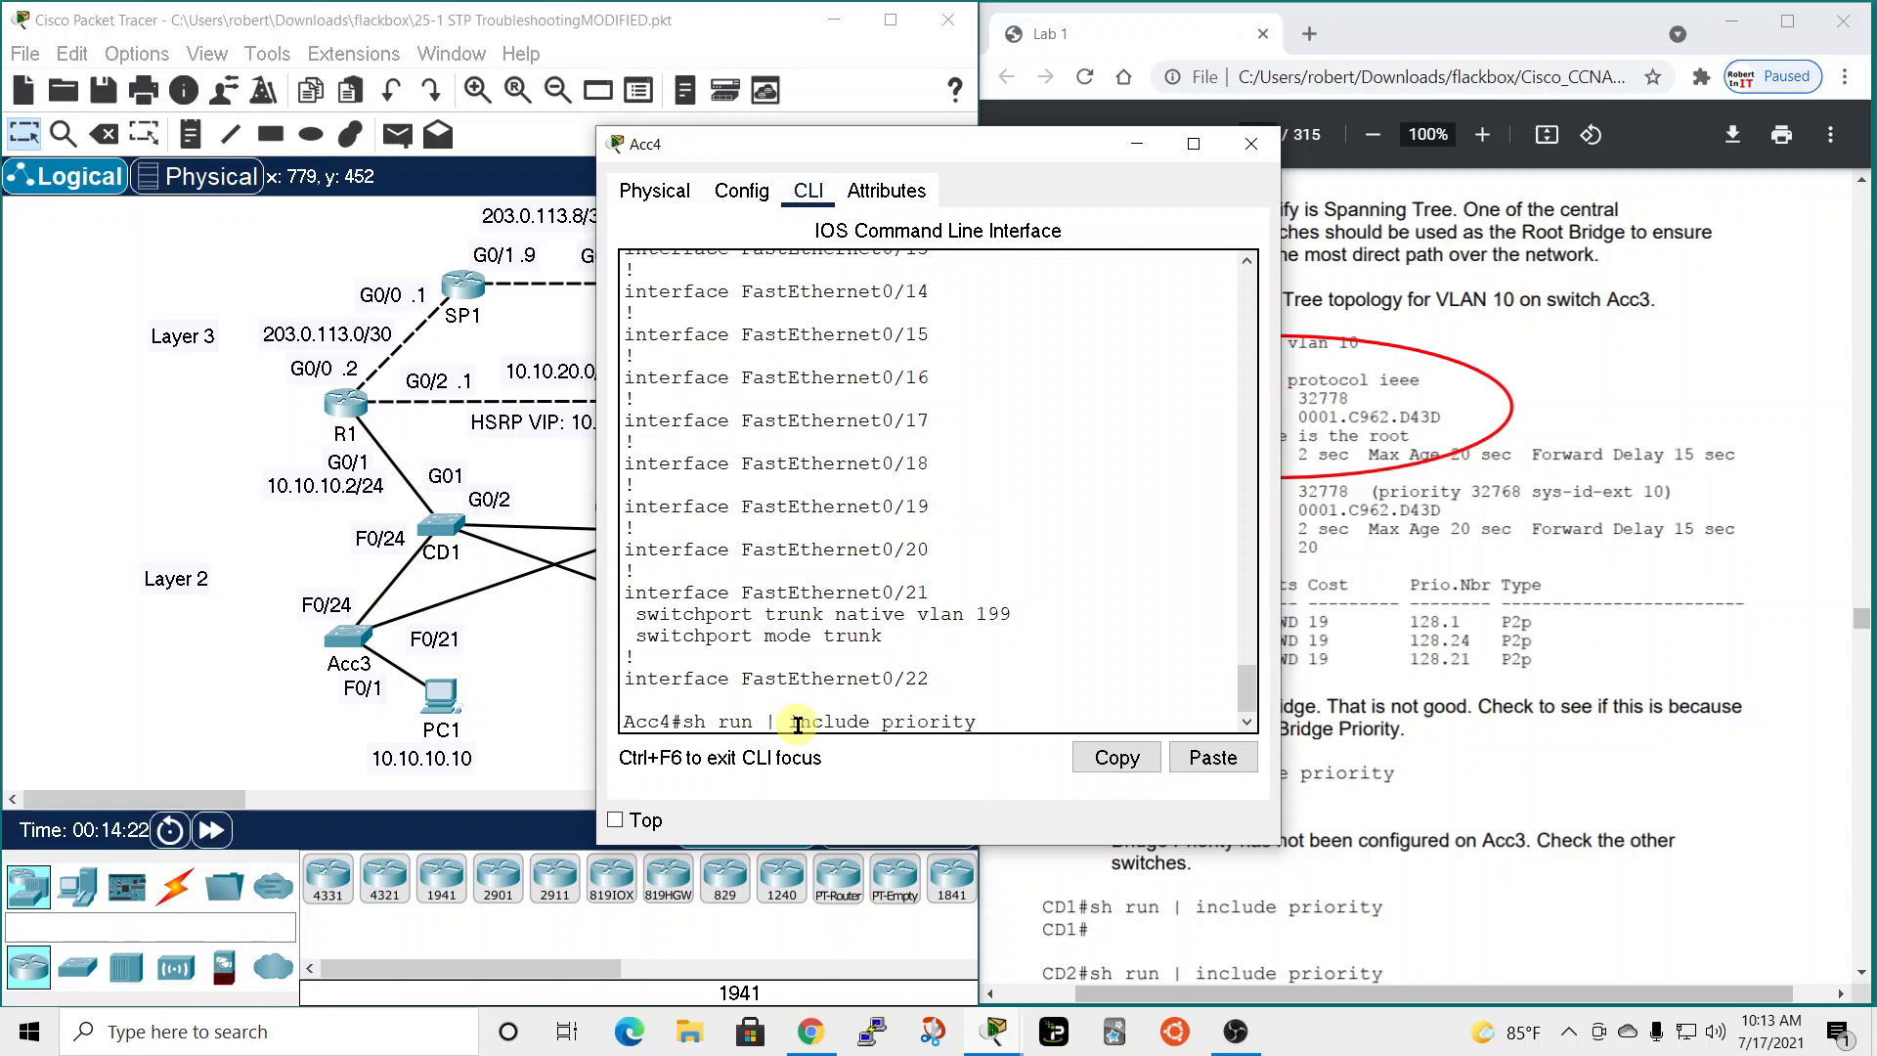
key("Return")
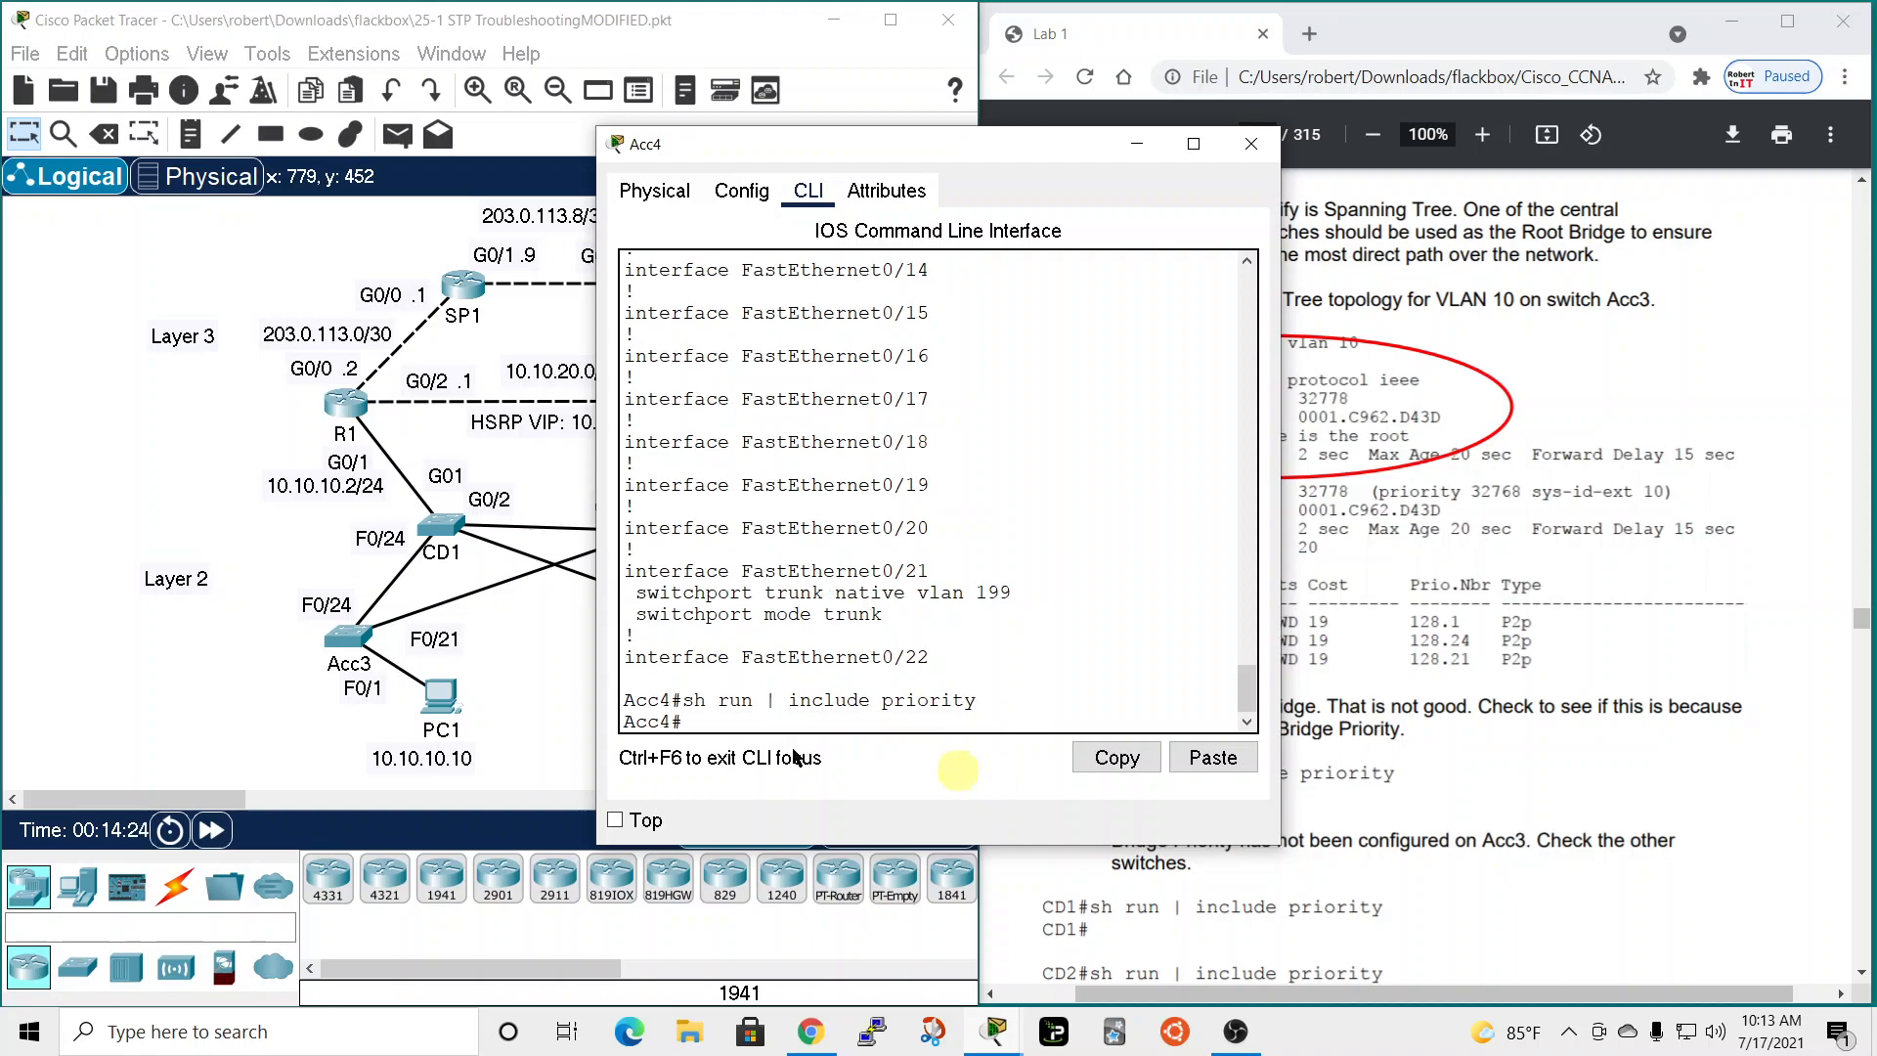
left_click(1251, 149)
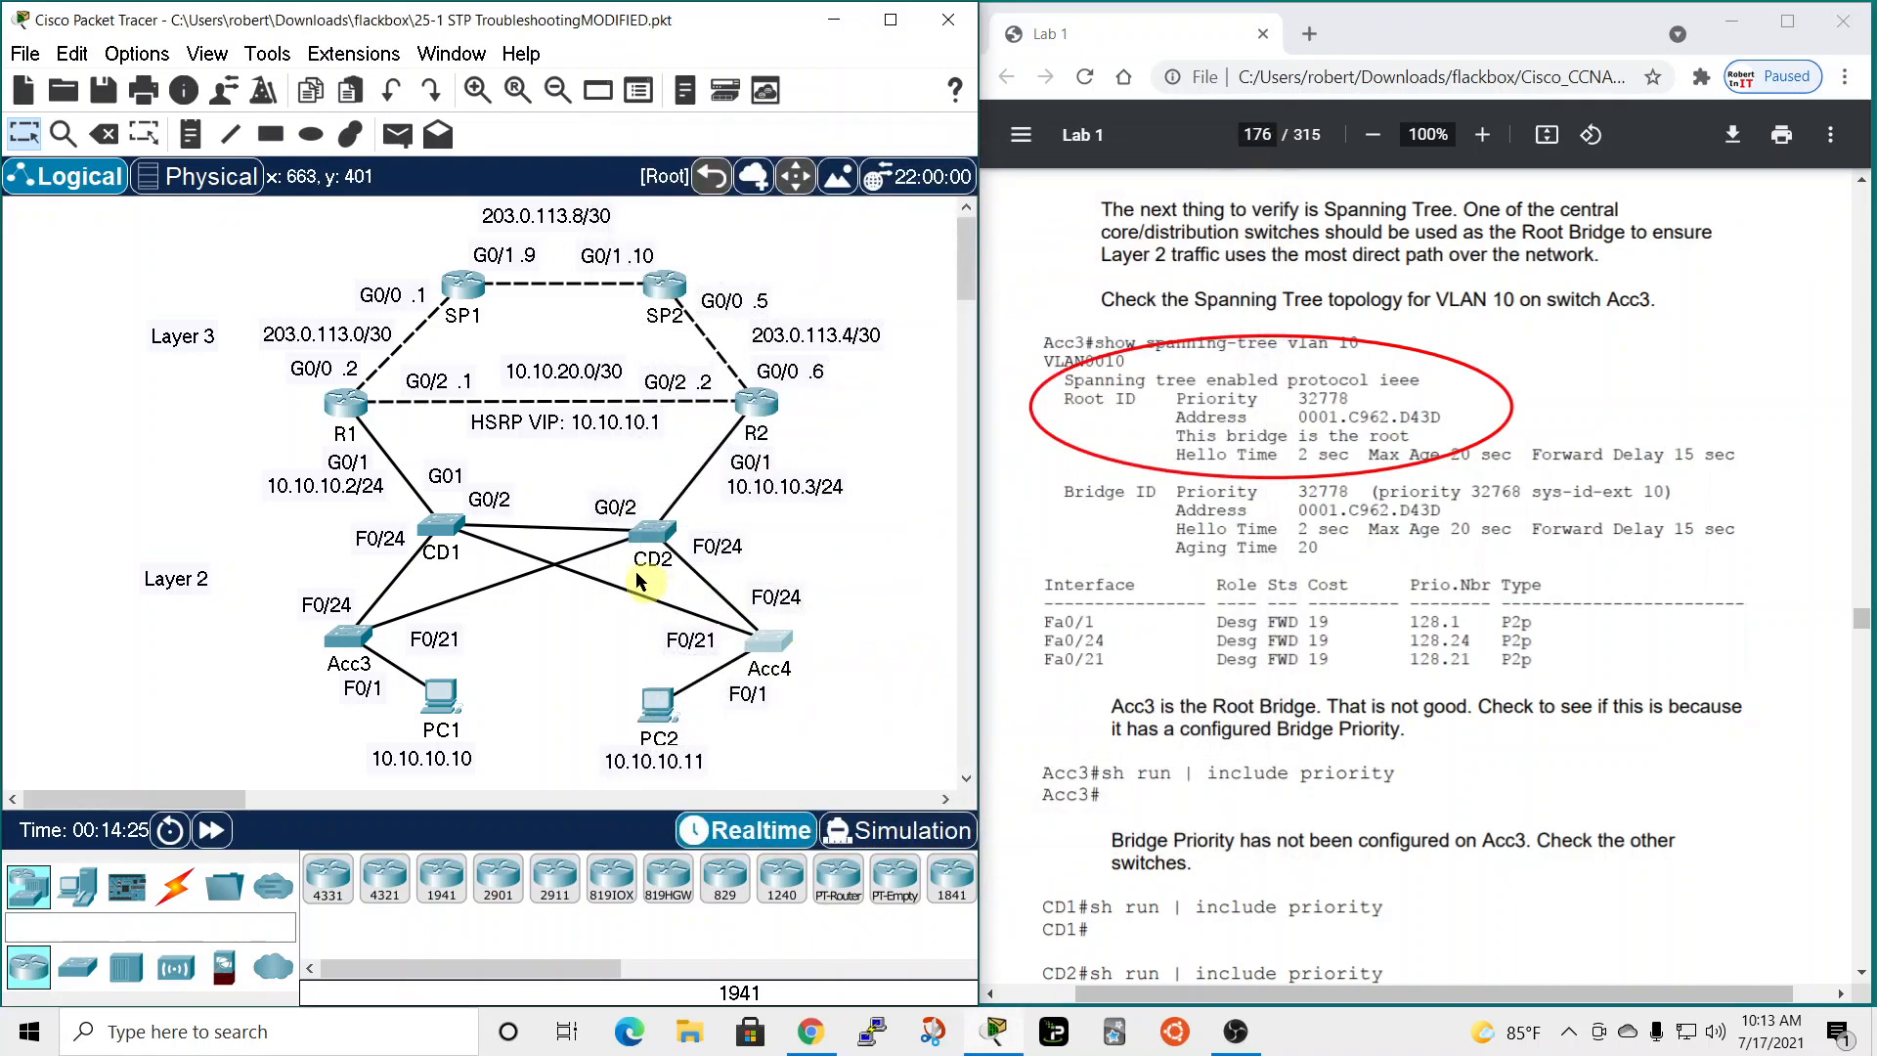
Check CD1 and CD2 for a configured bridge priority with "sh run | include priority", closing each switch's window.
left_click(437, 526)
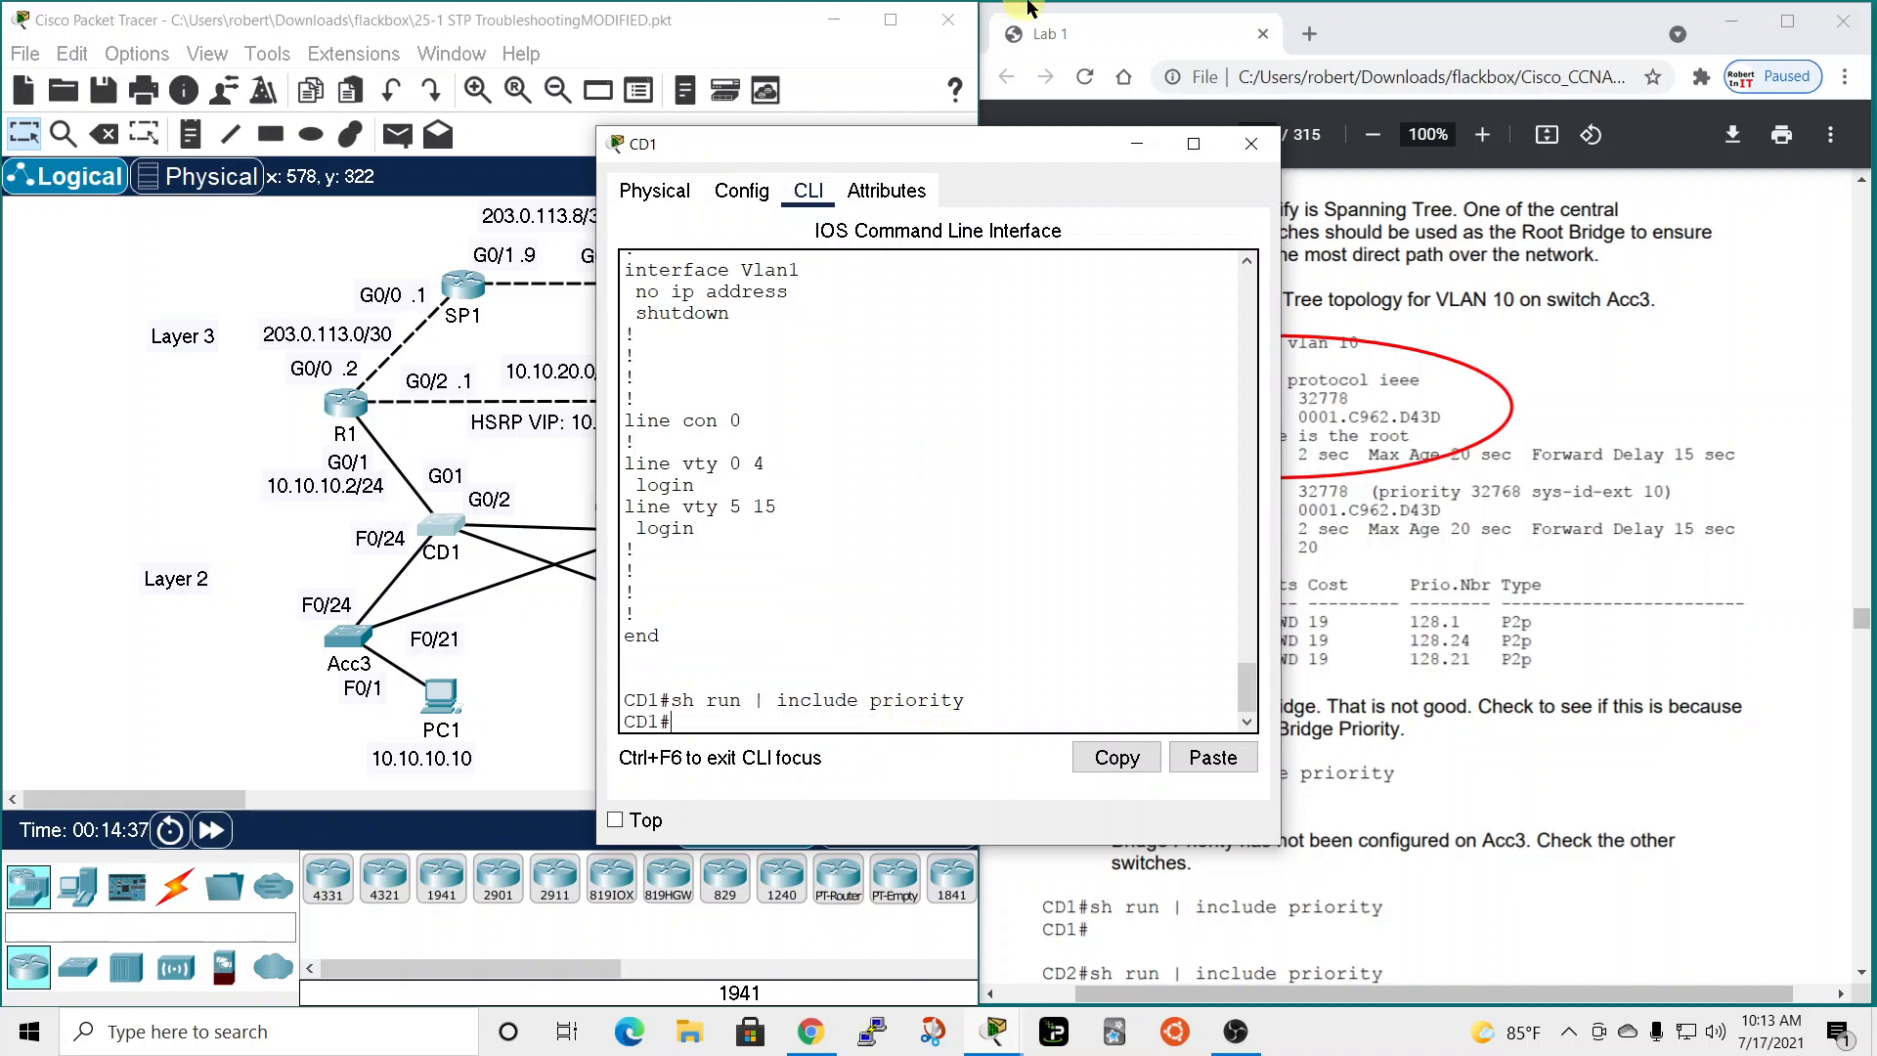
left_click(1251, 144)
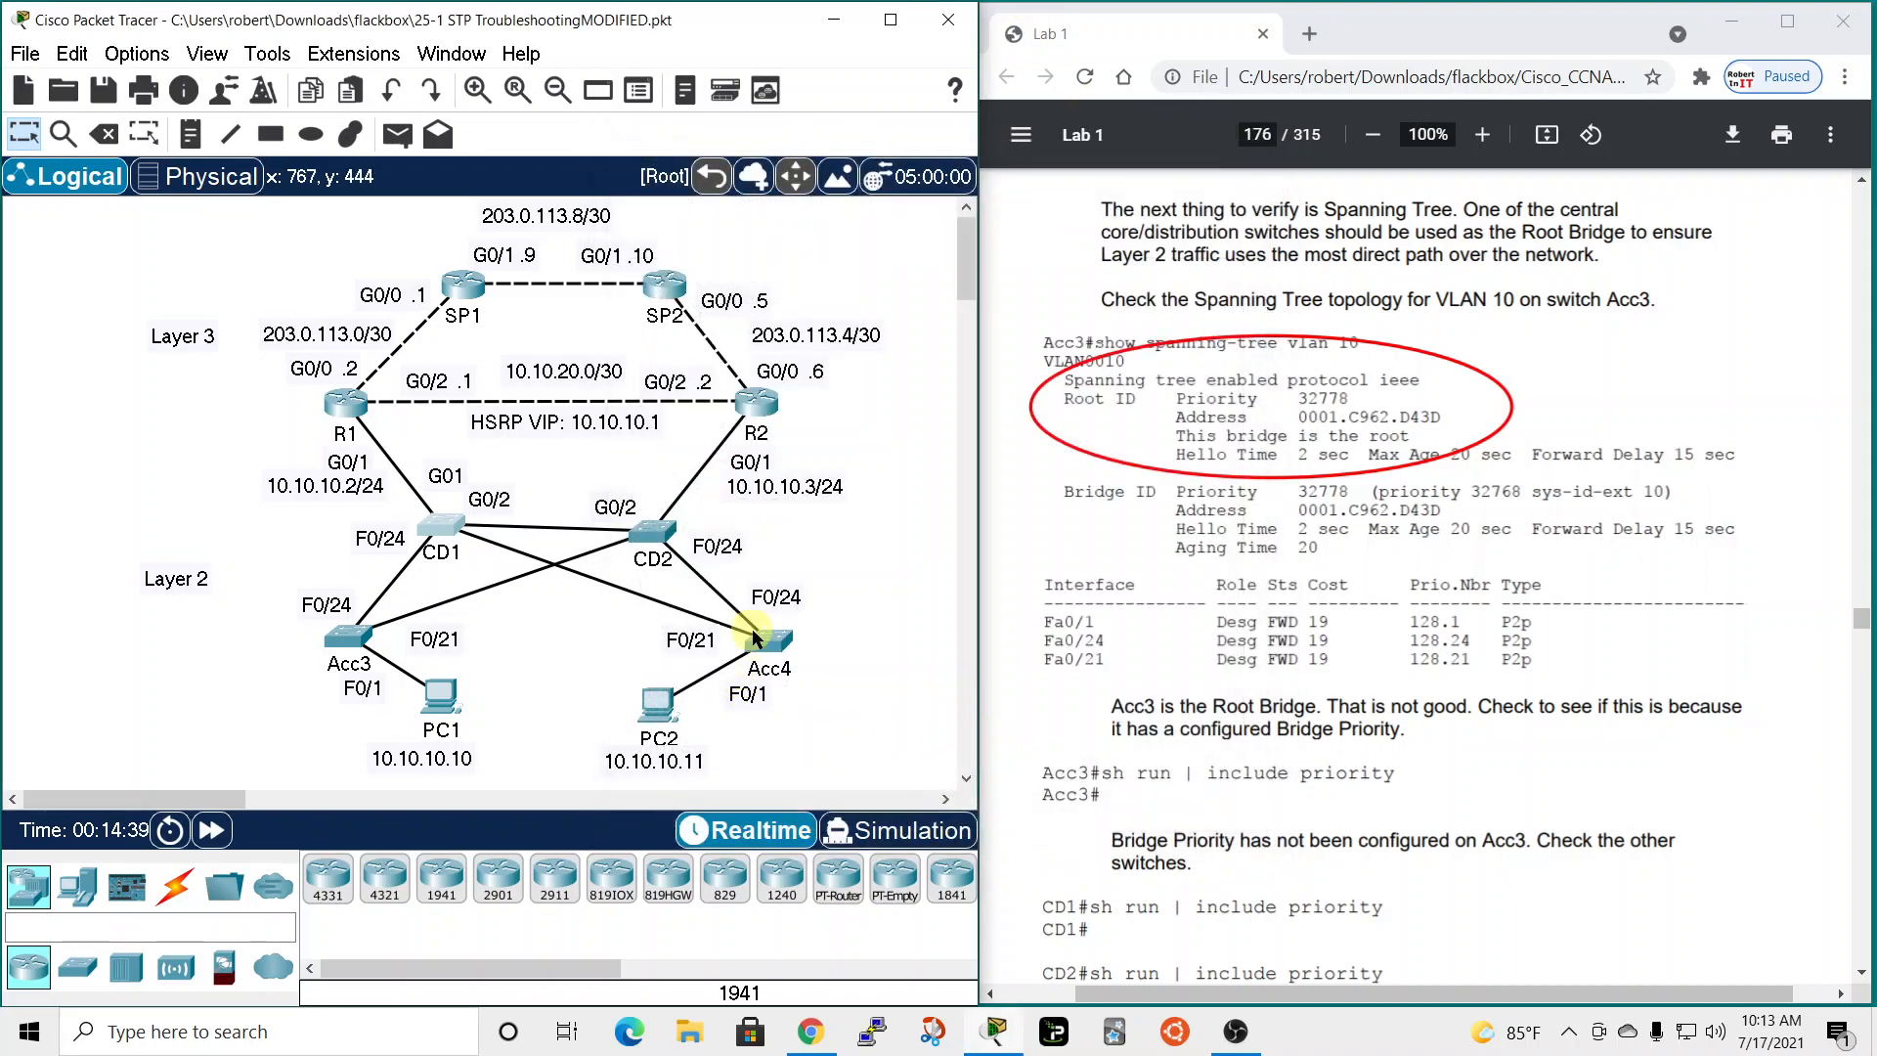
left_click(652, 533)
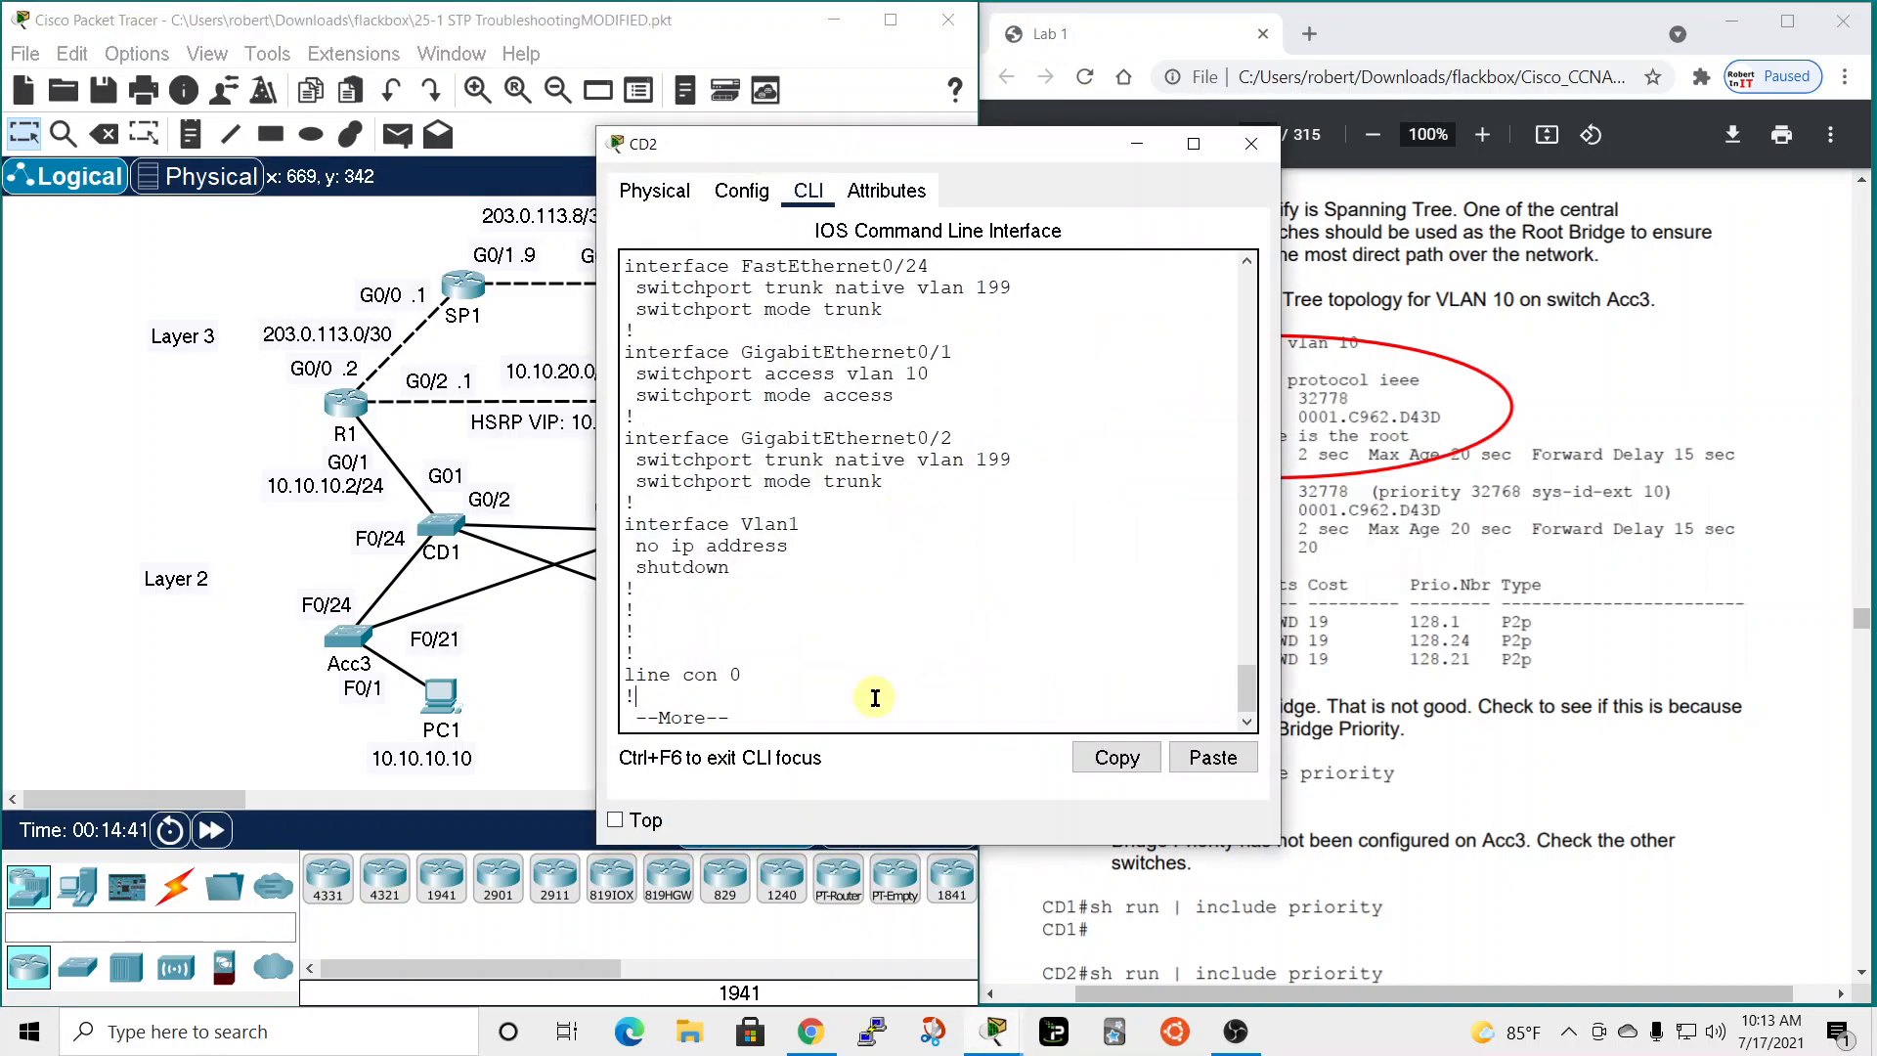
key("q")
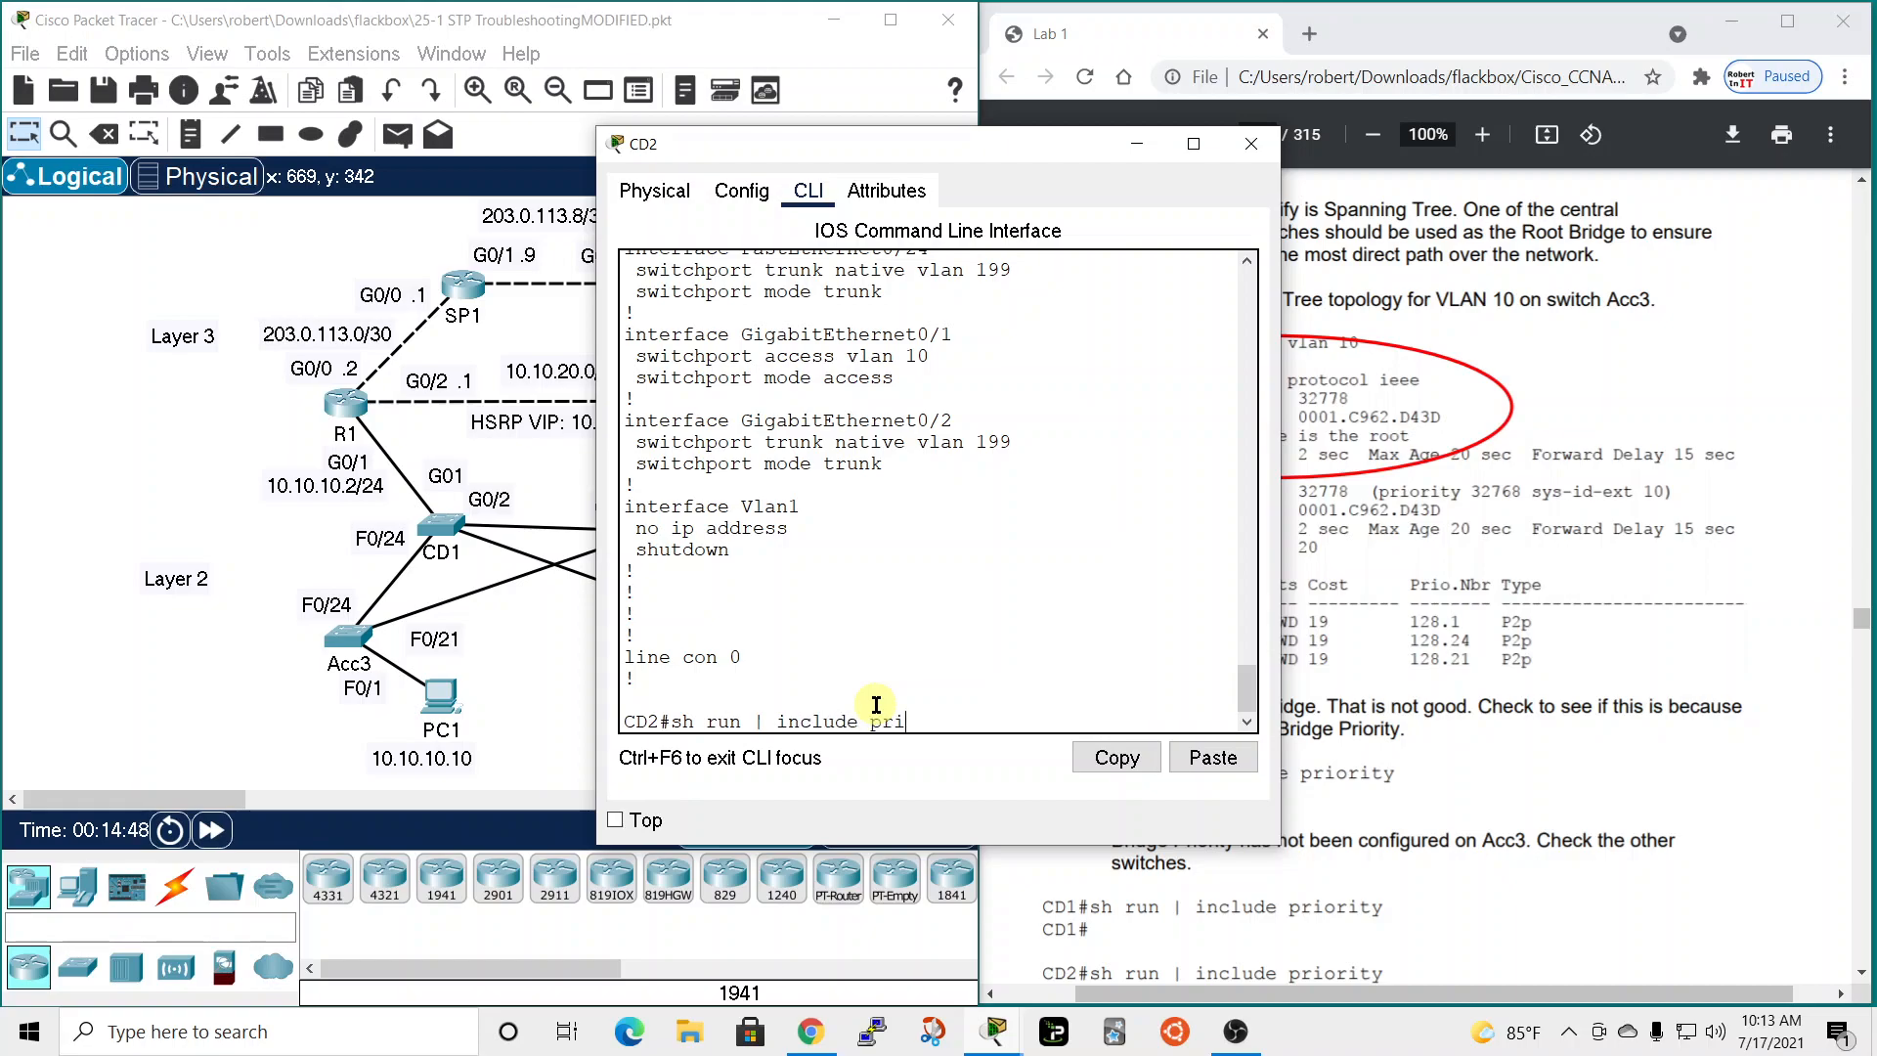
key("Return")
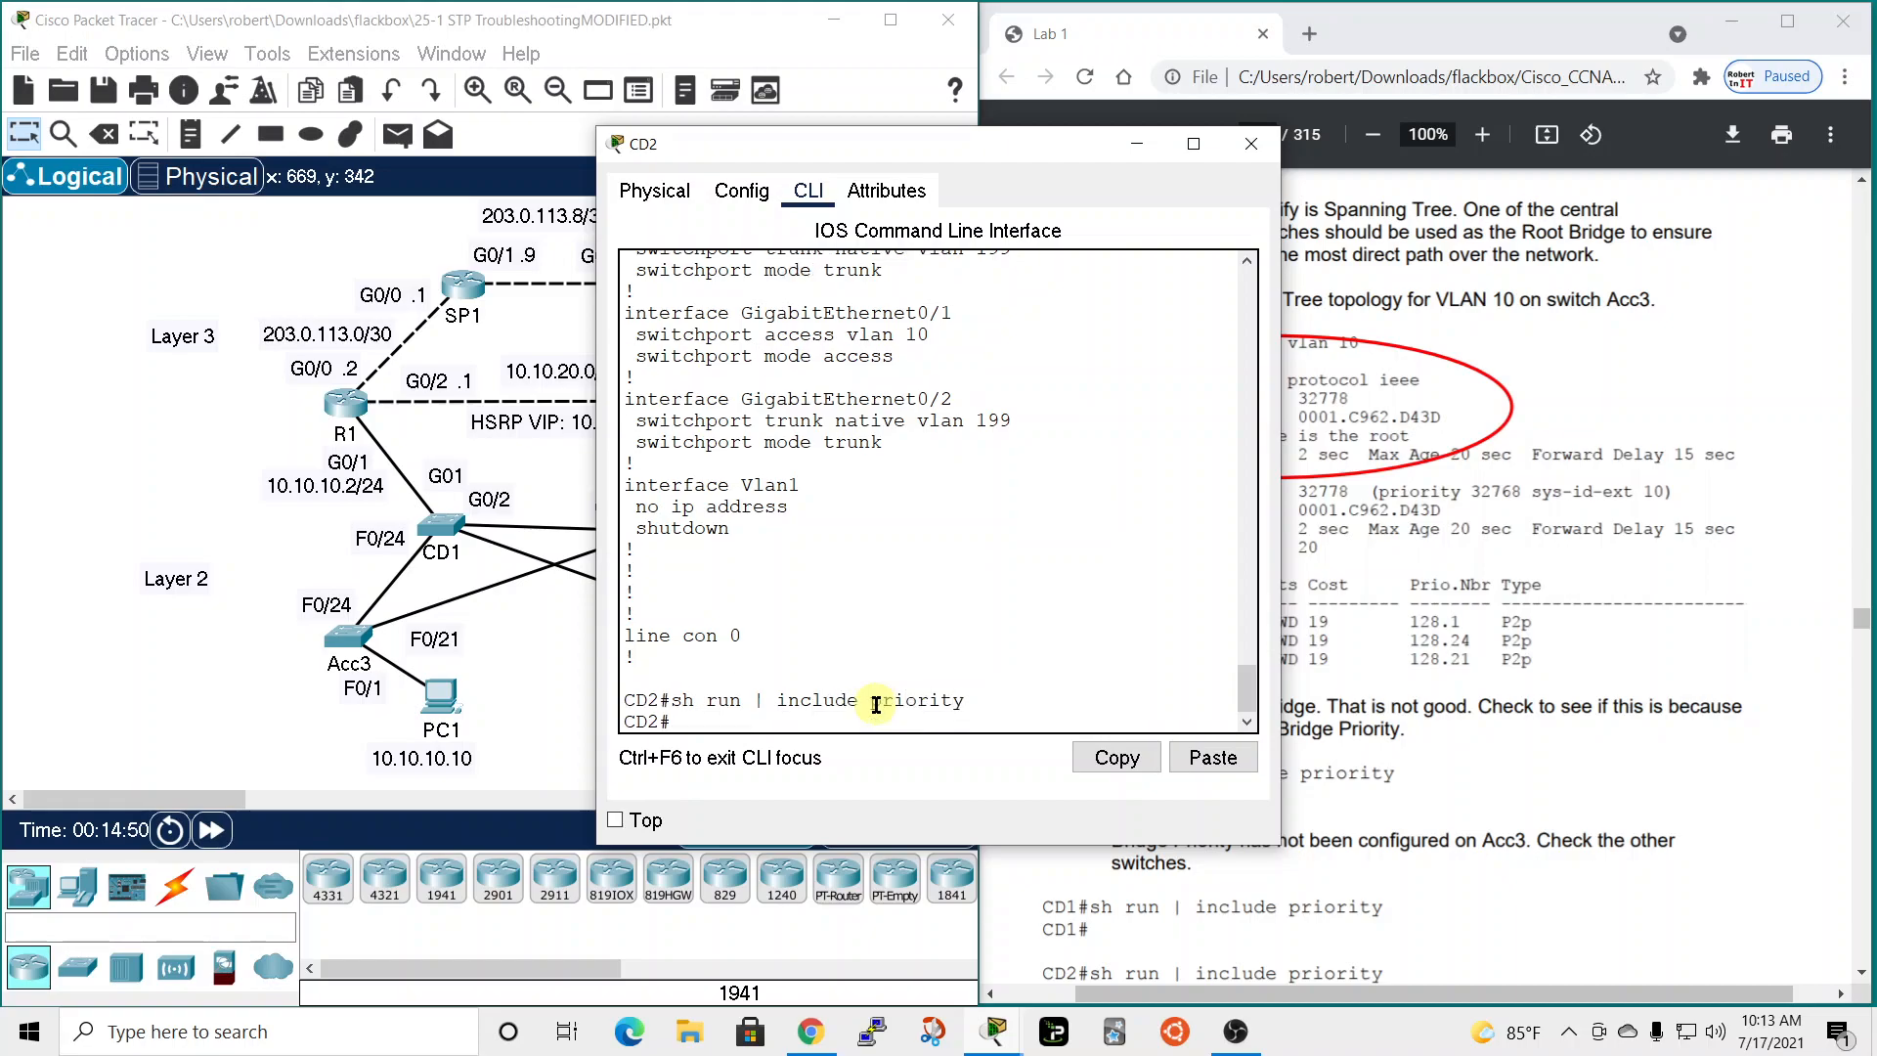
left_click(1252, 144)
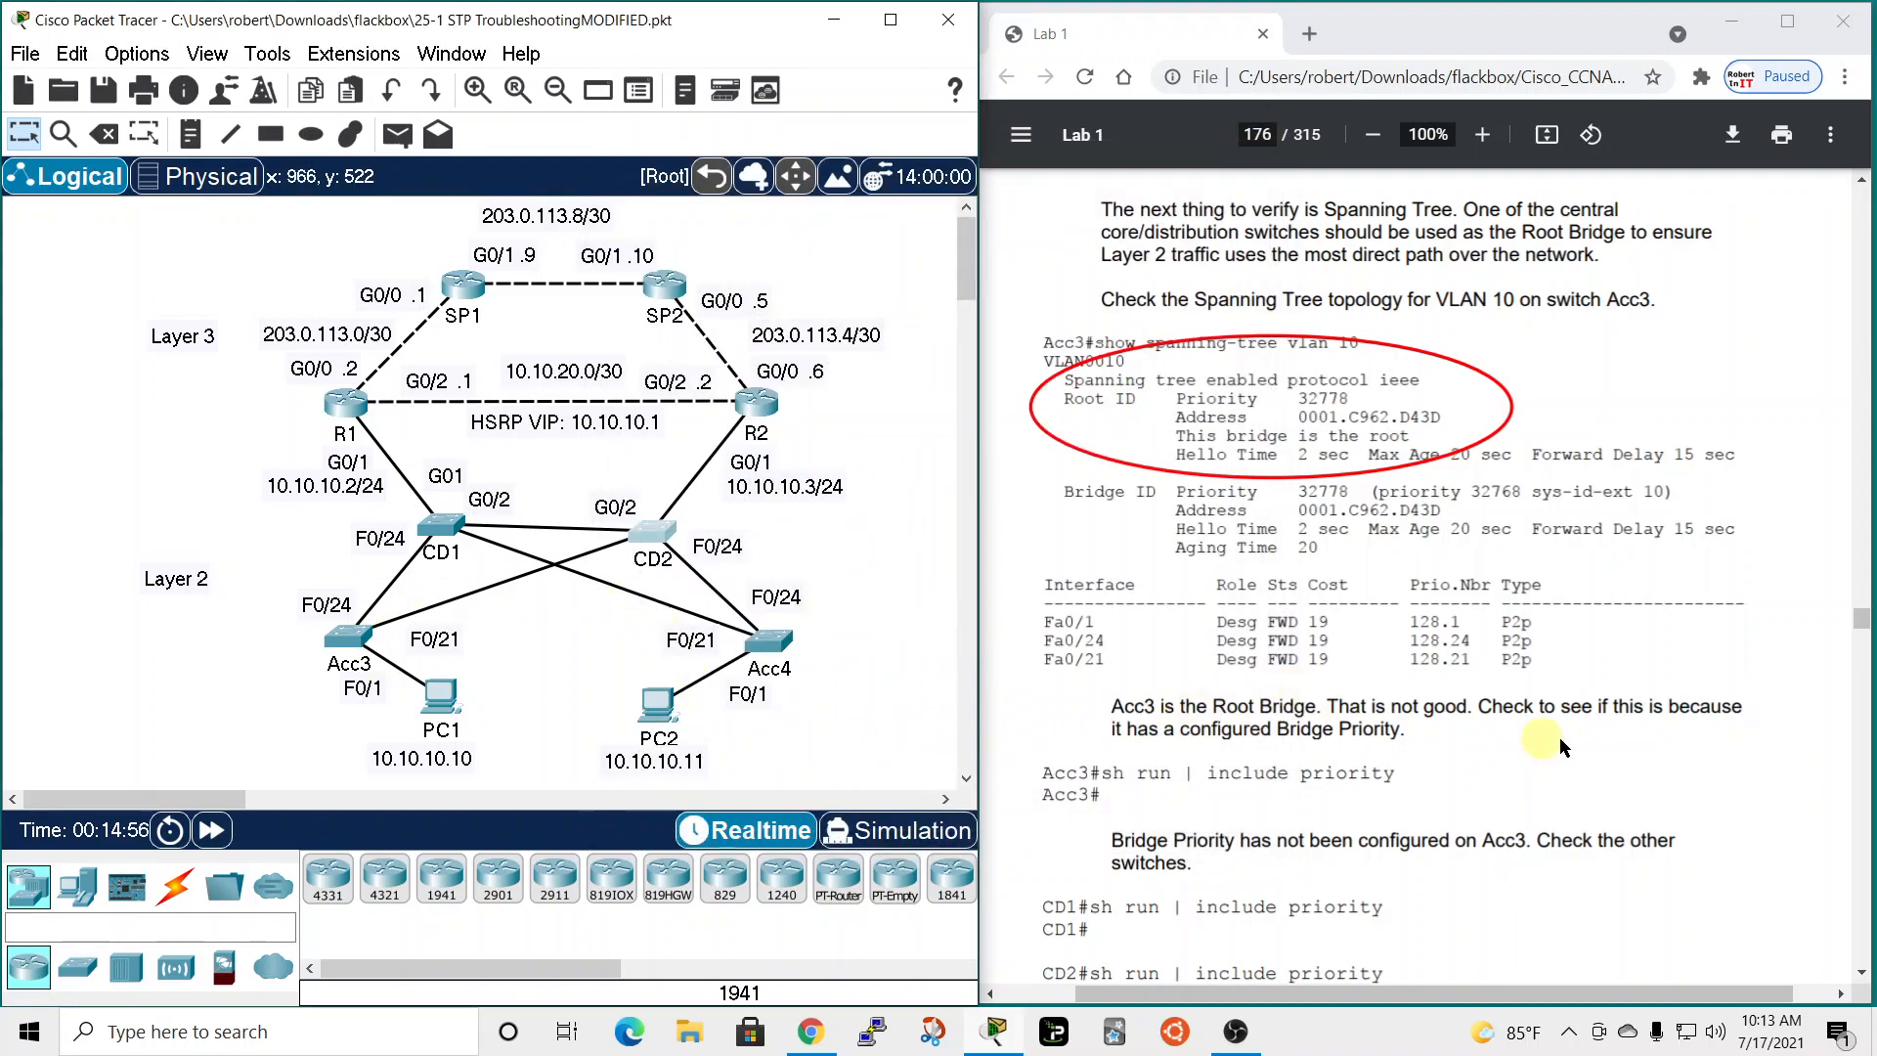
Read the lab's explanation of root bridge selection and highlight the last group of Acc3's MAC address.
scroll(1534, 802, "down", 4)
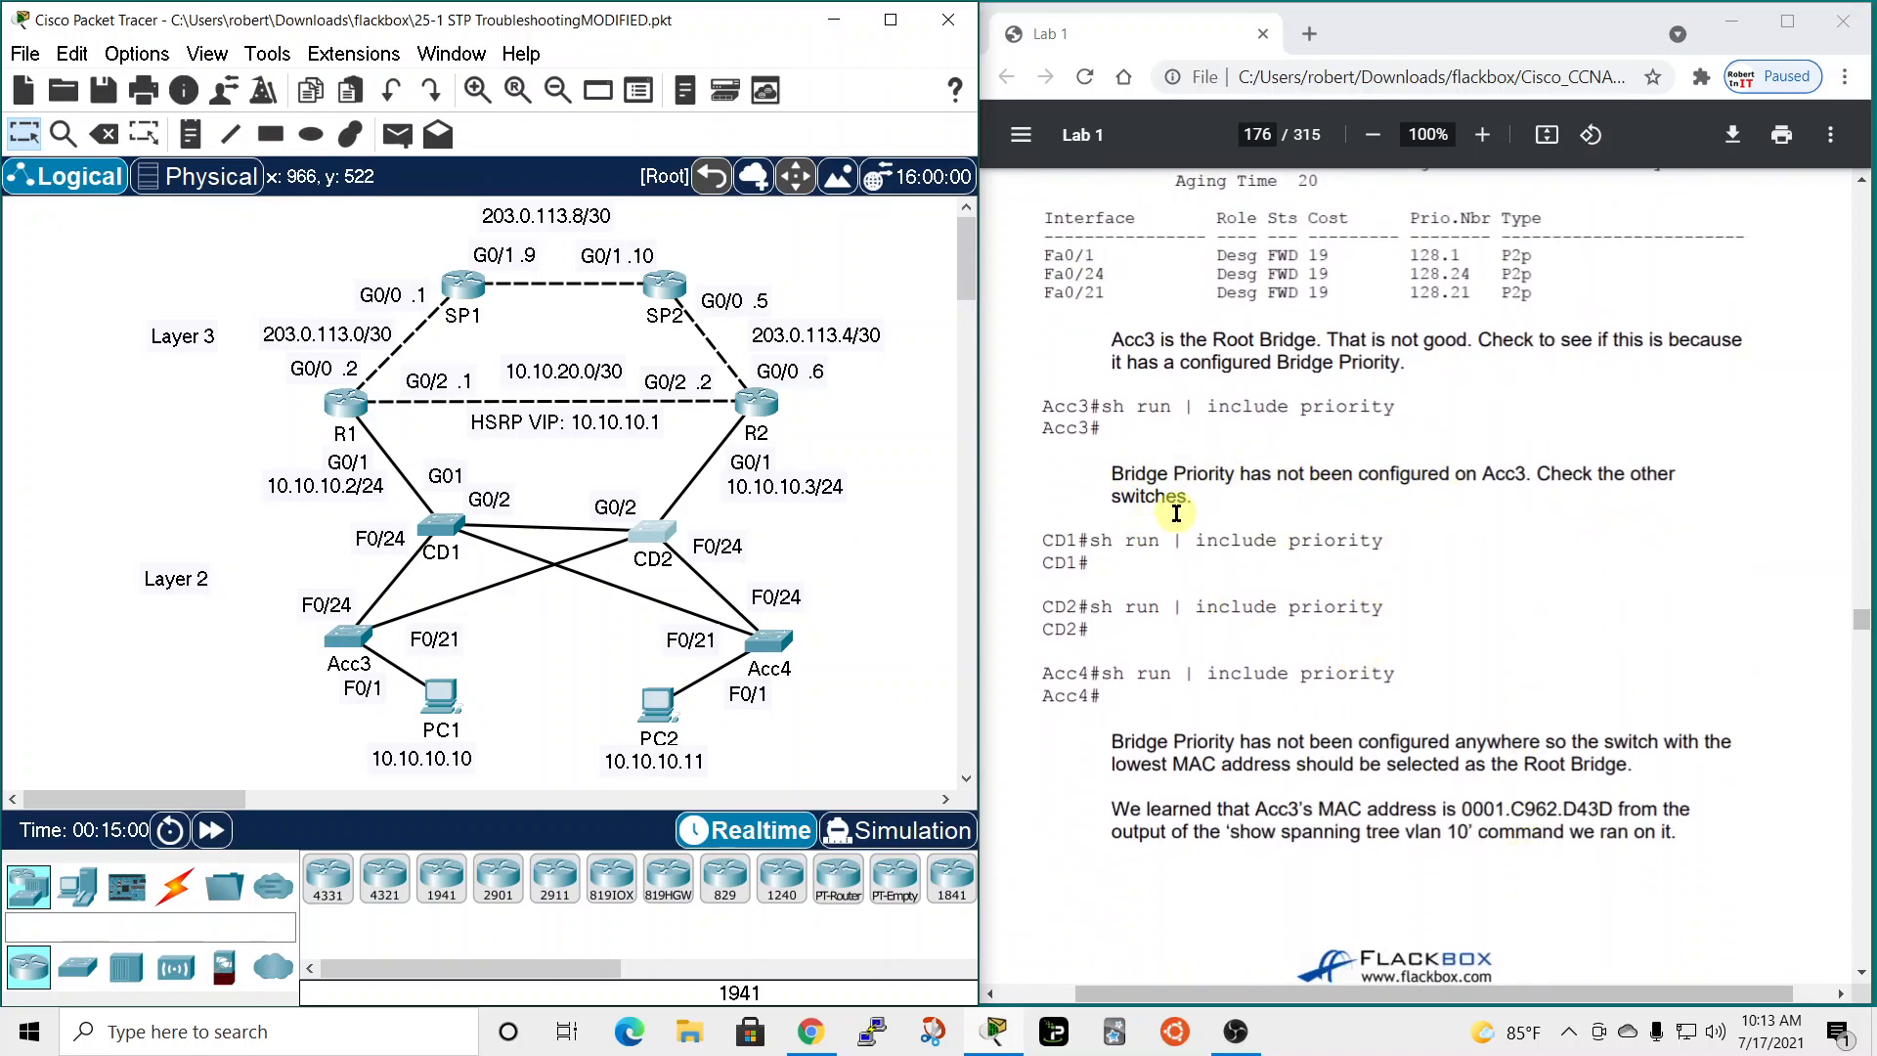
scroll(1183, 777, "down", 2)
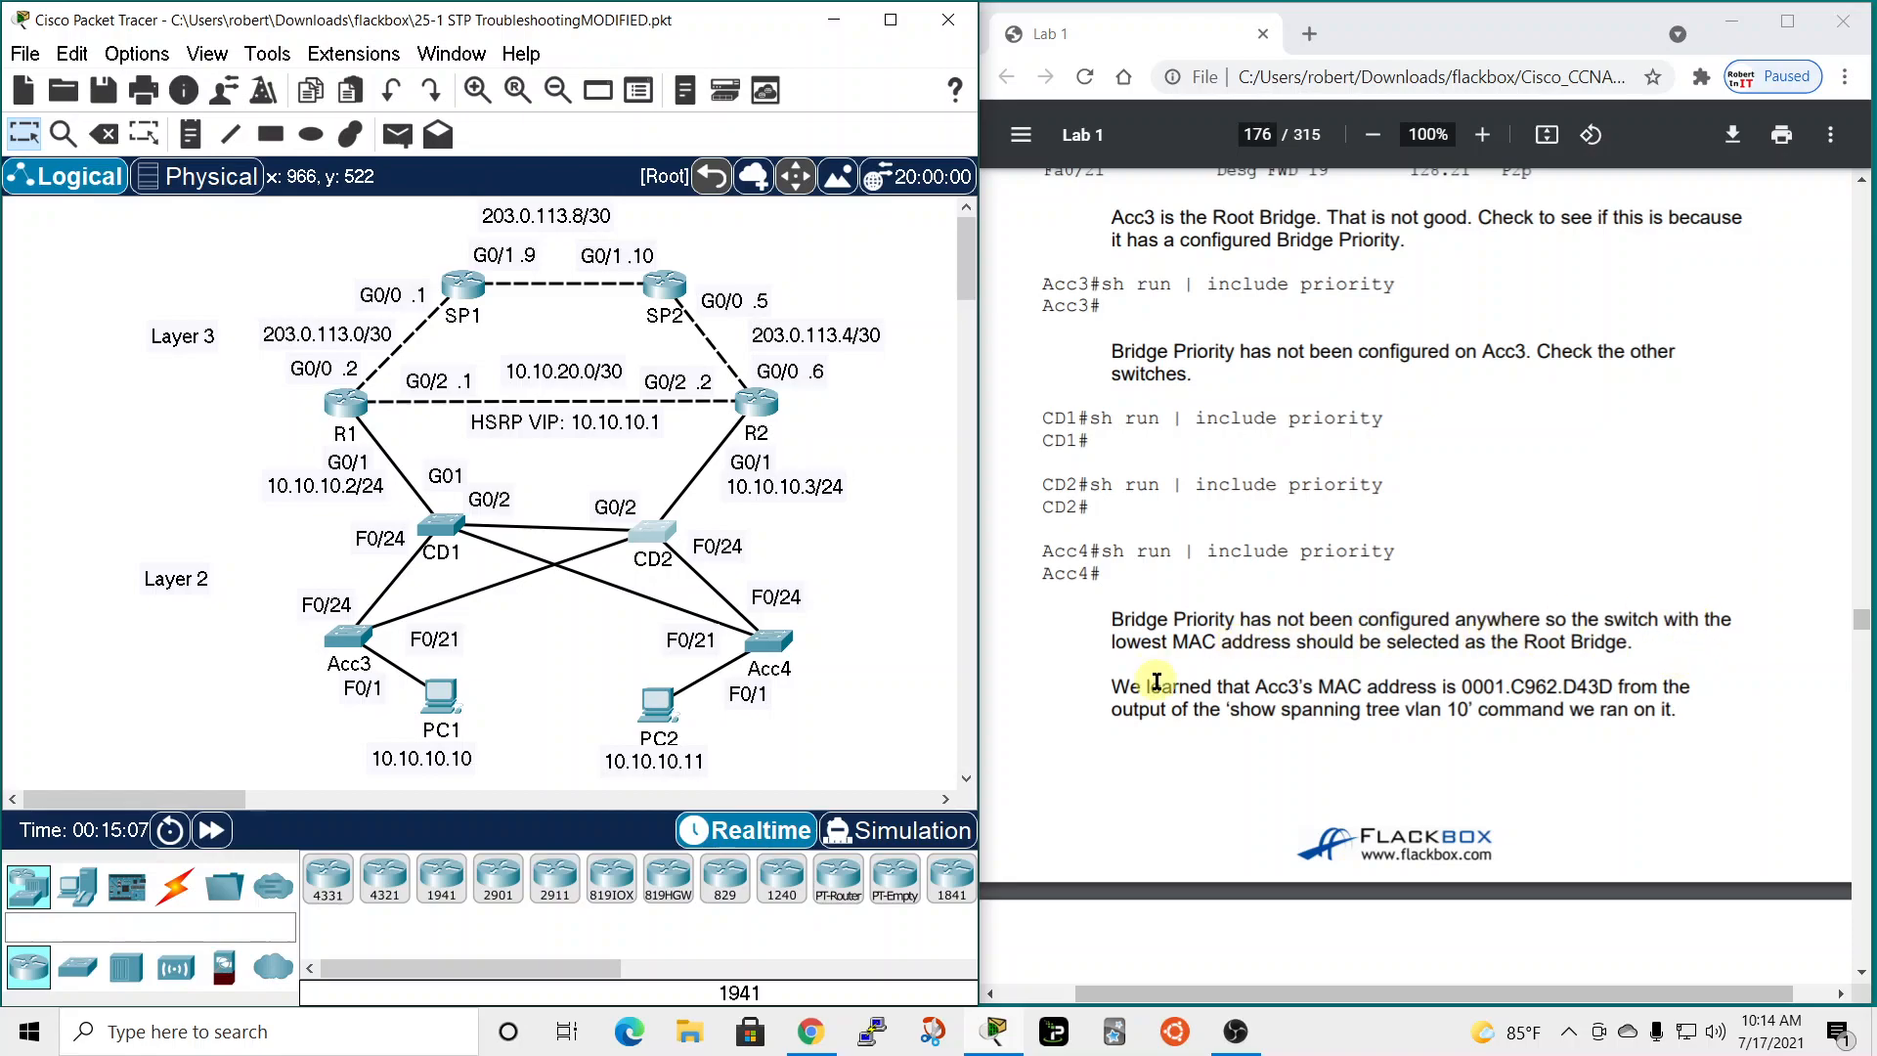
mouse_move(350, 640)
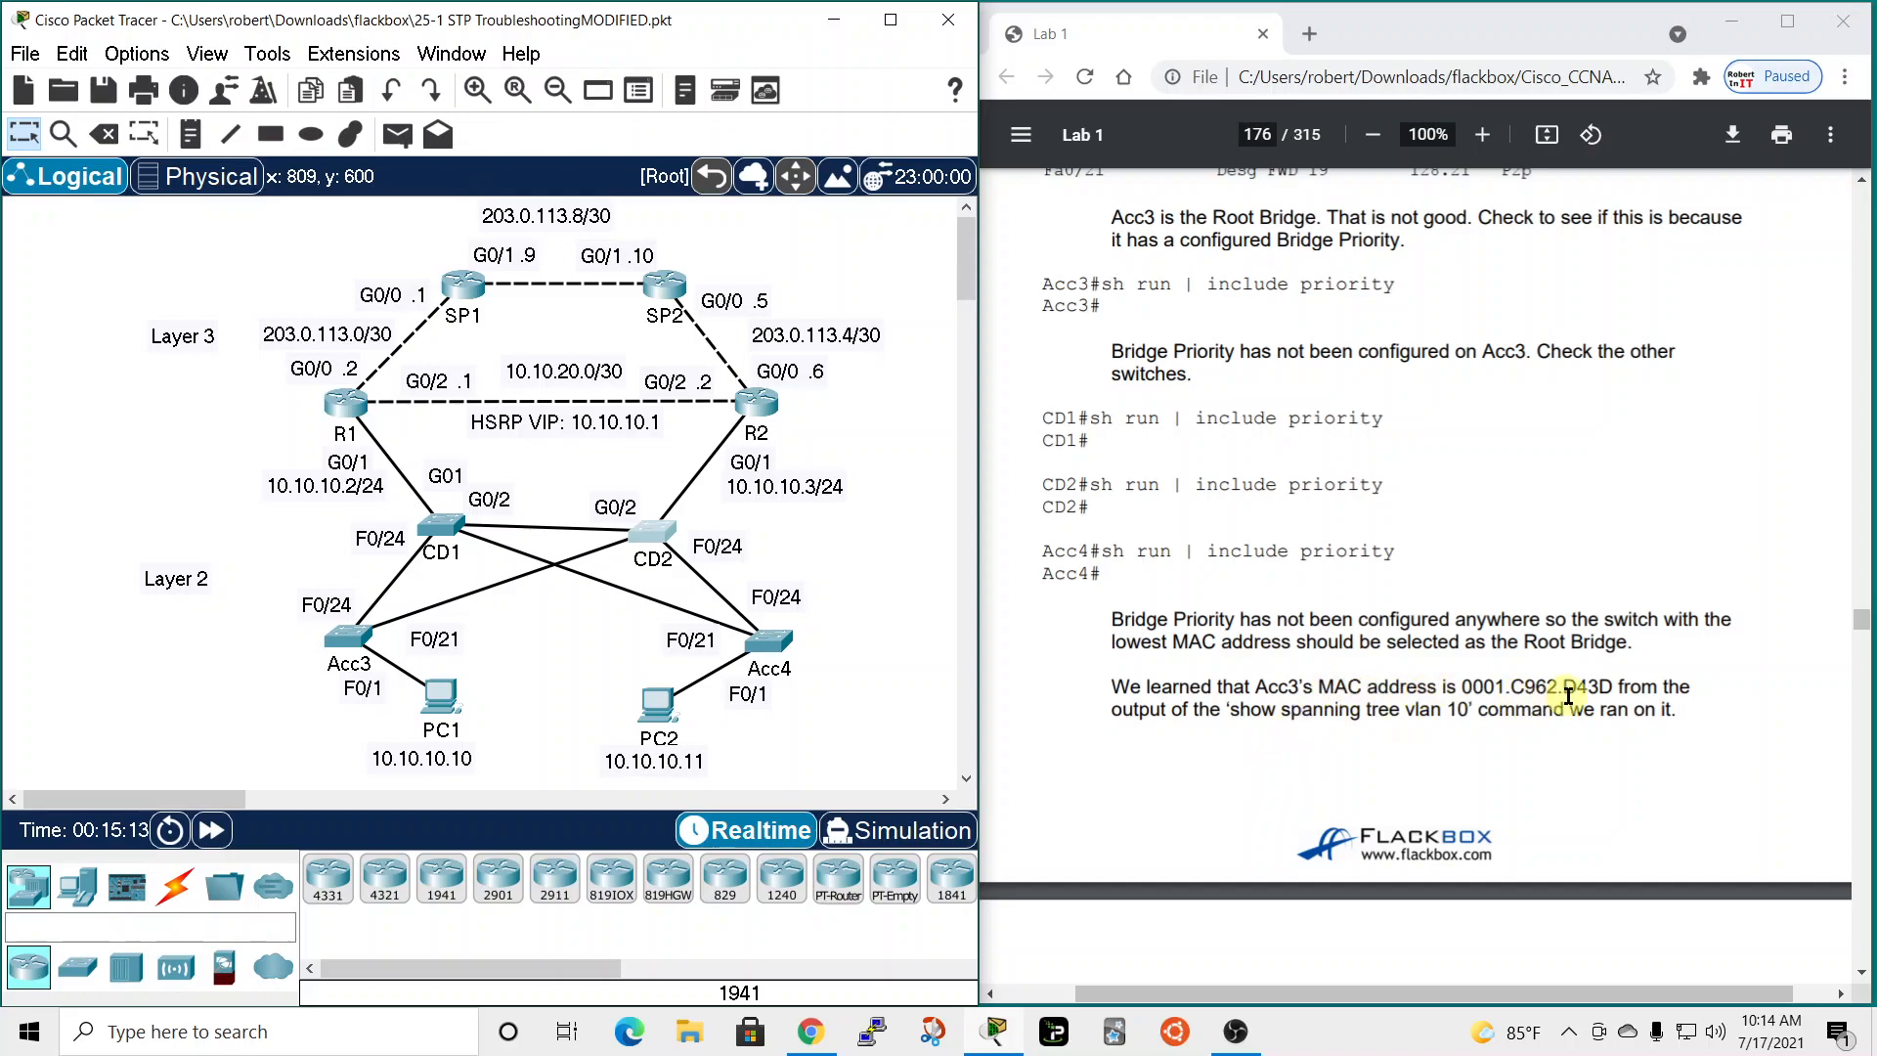
left_click_drag(1565, 684, 1613, 684)
Reopen Acc3 in a widened window, highlight the last group of its VLAN 10 root MAC address, and close it.
left_click(348, 636)
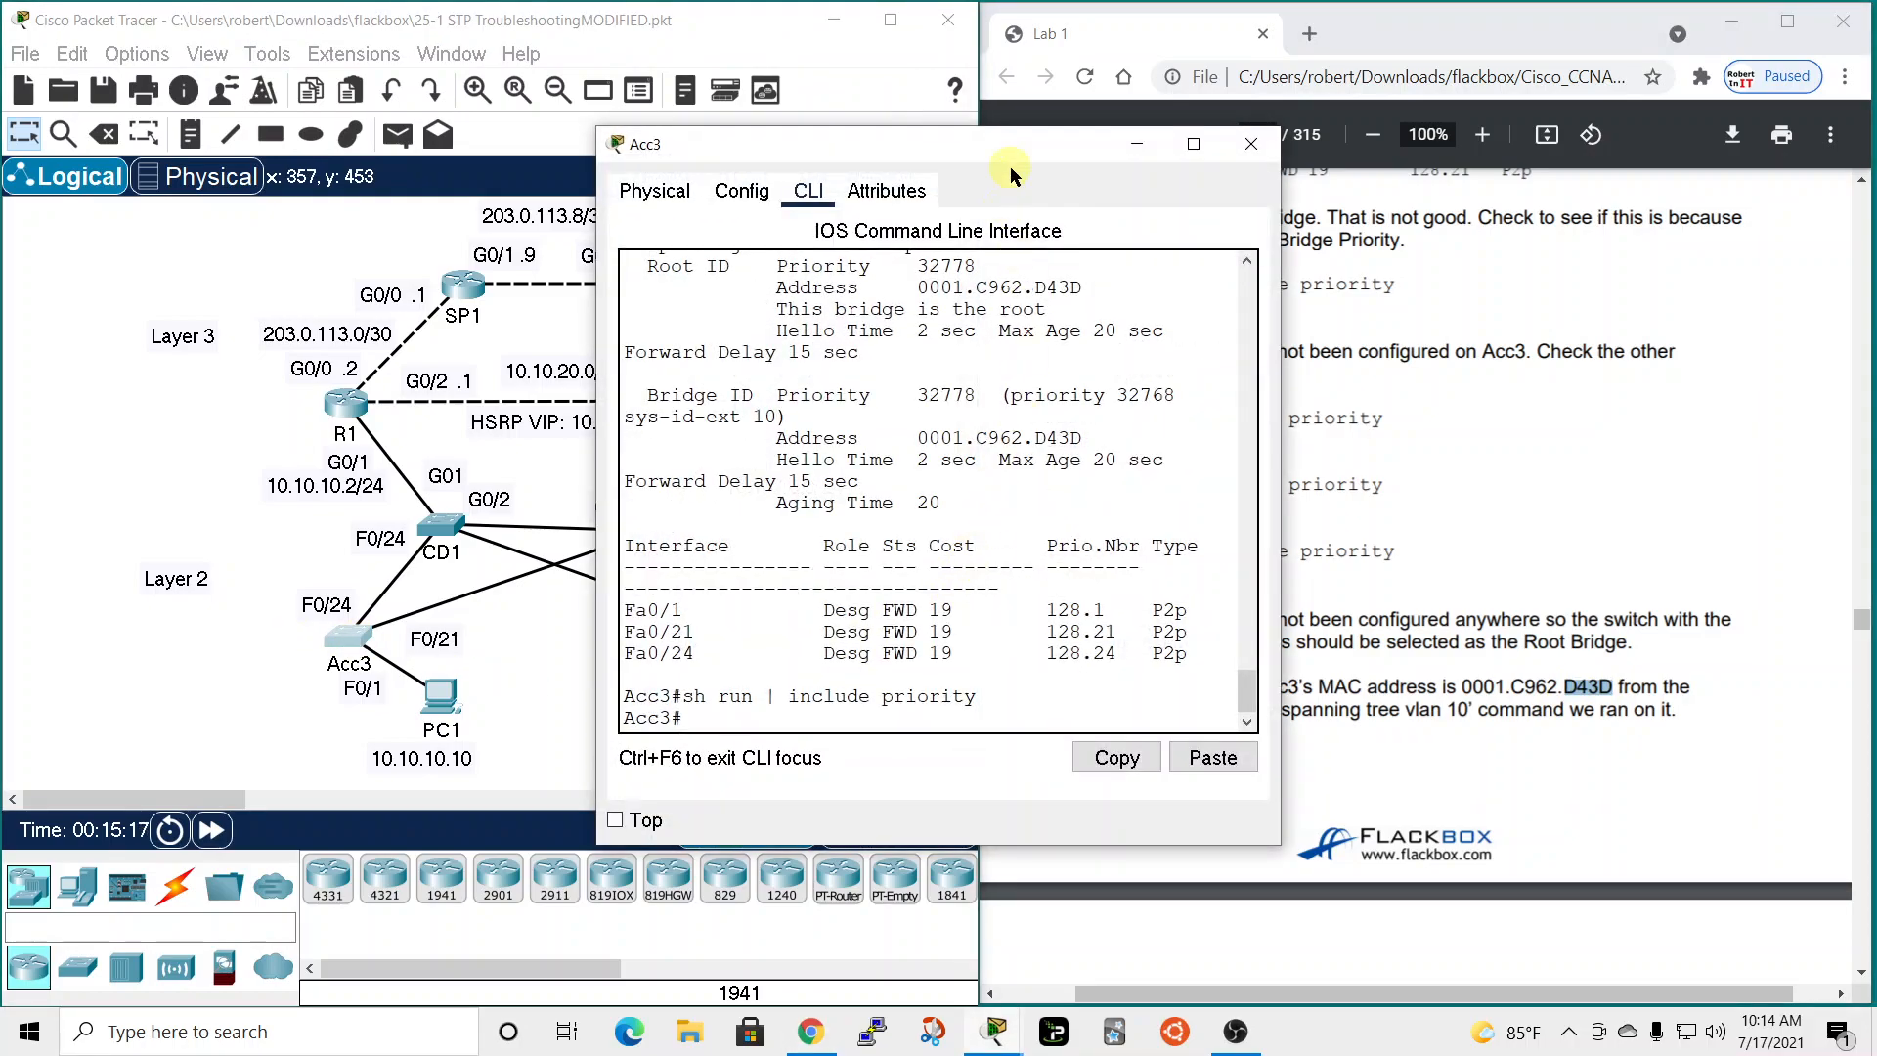
left_click_drag(876, 144, 667, 136)
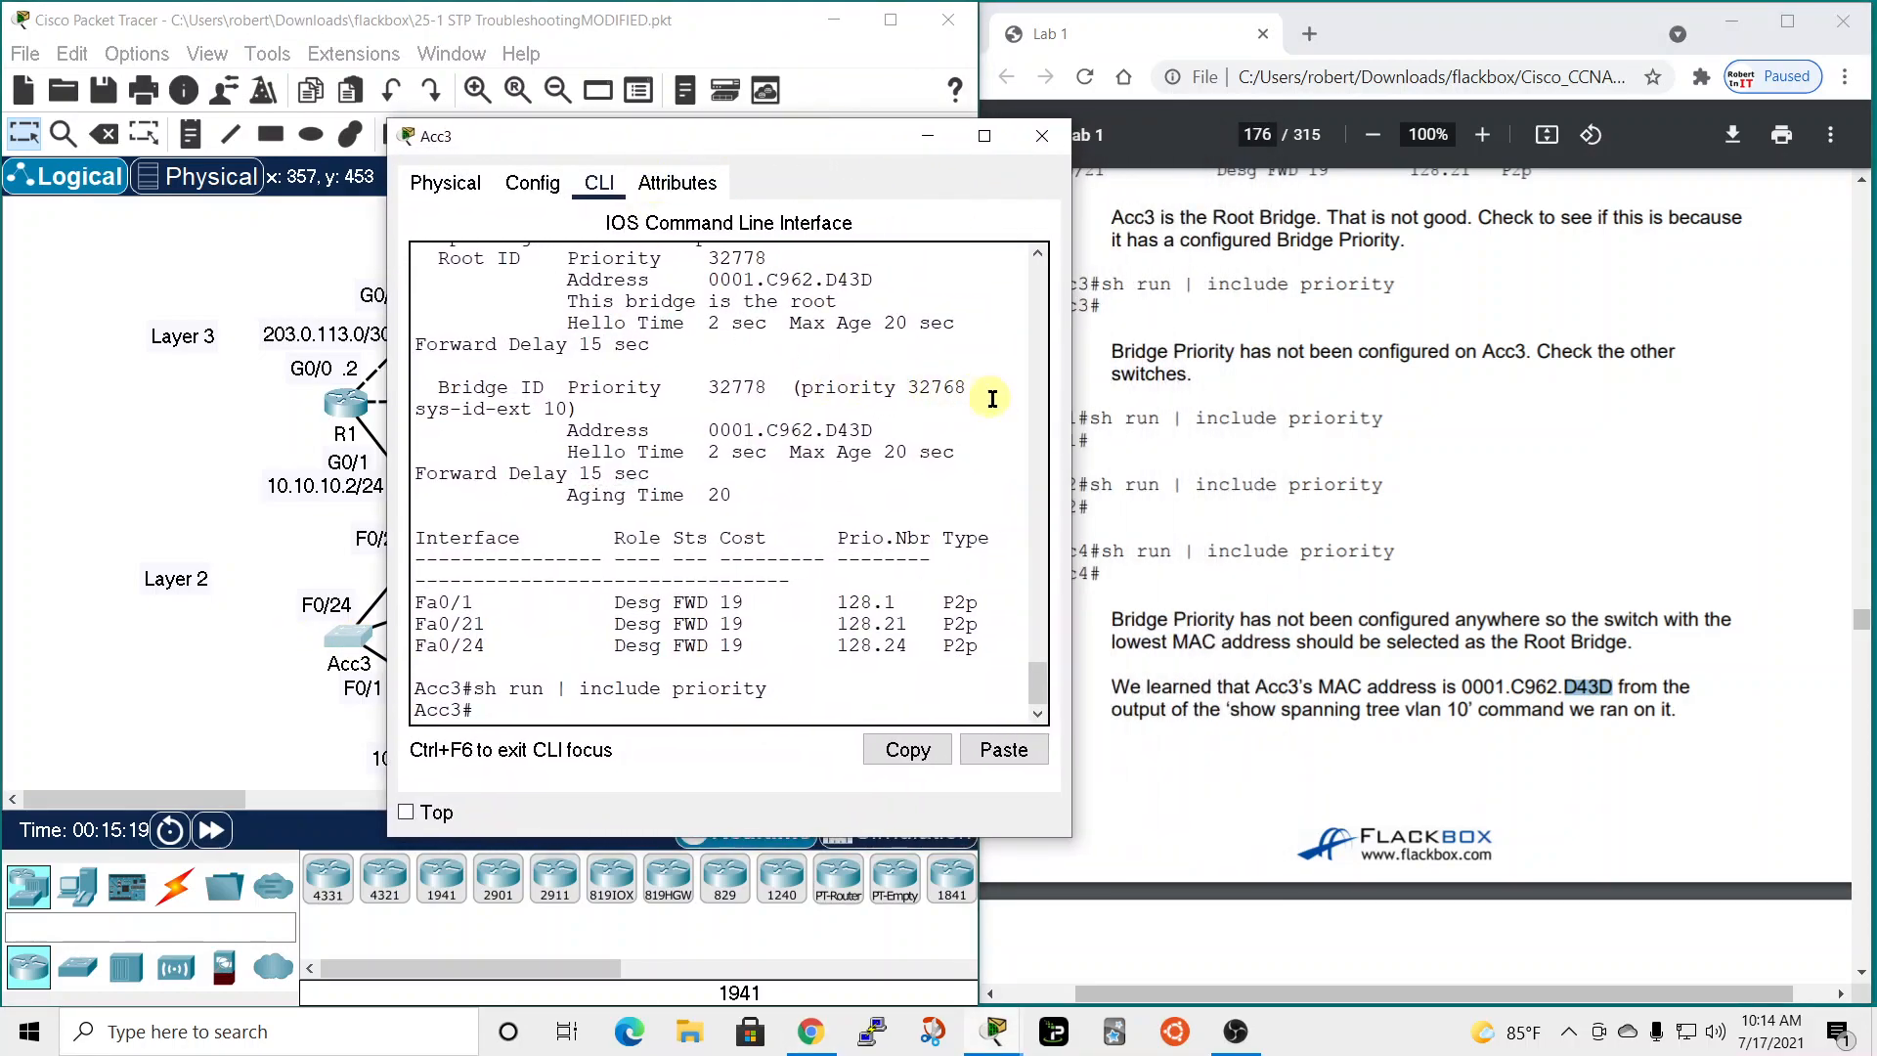
left_click_drag(1077, 439, 1288, 467)
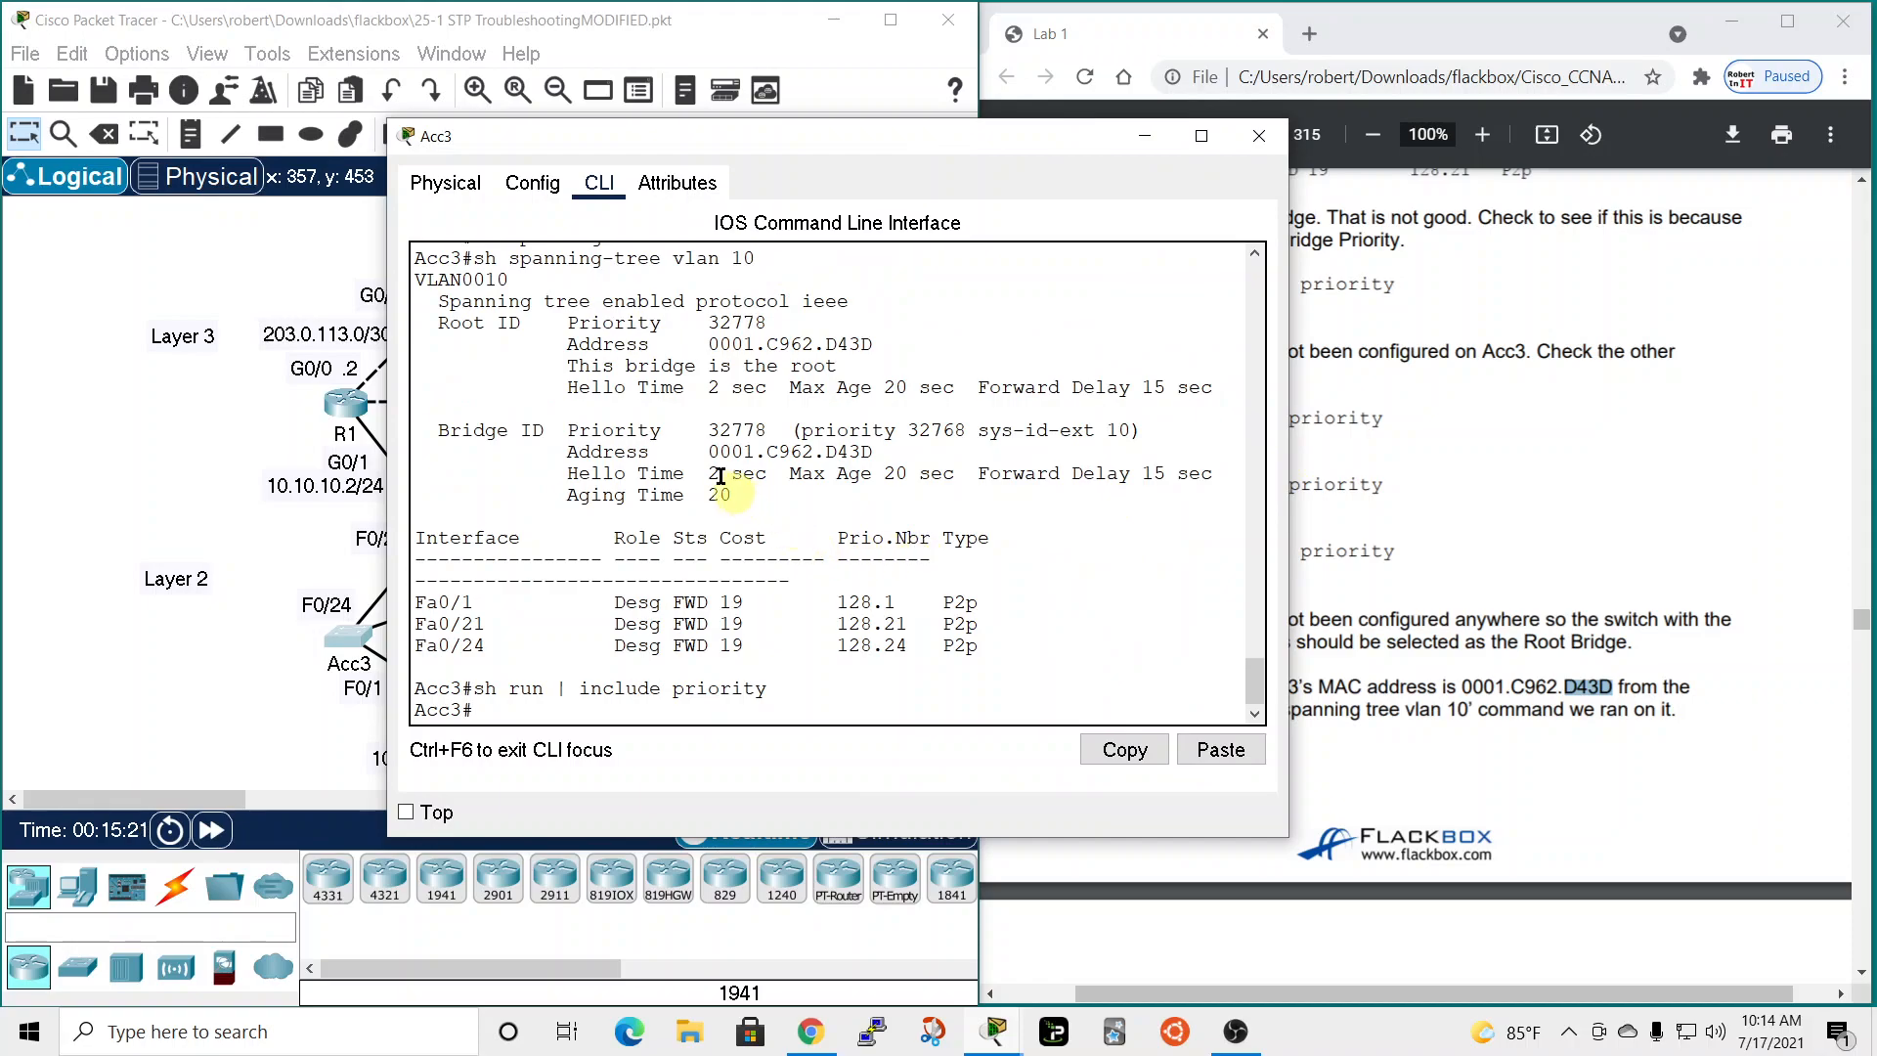
left_click_drag(568, 365, 870, 345)
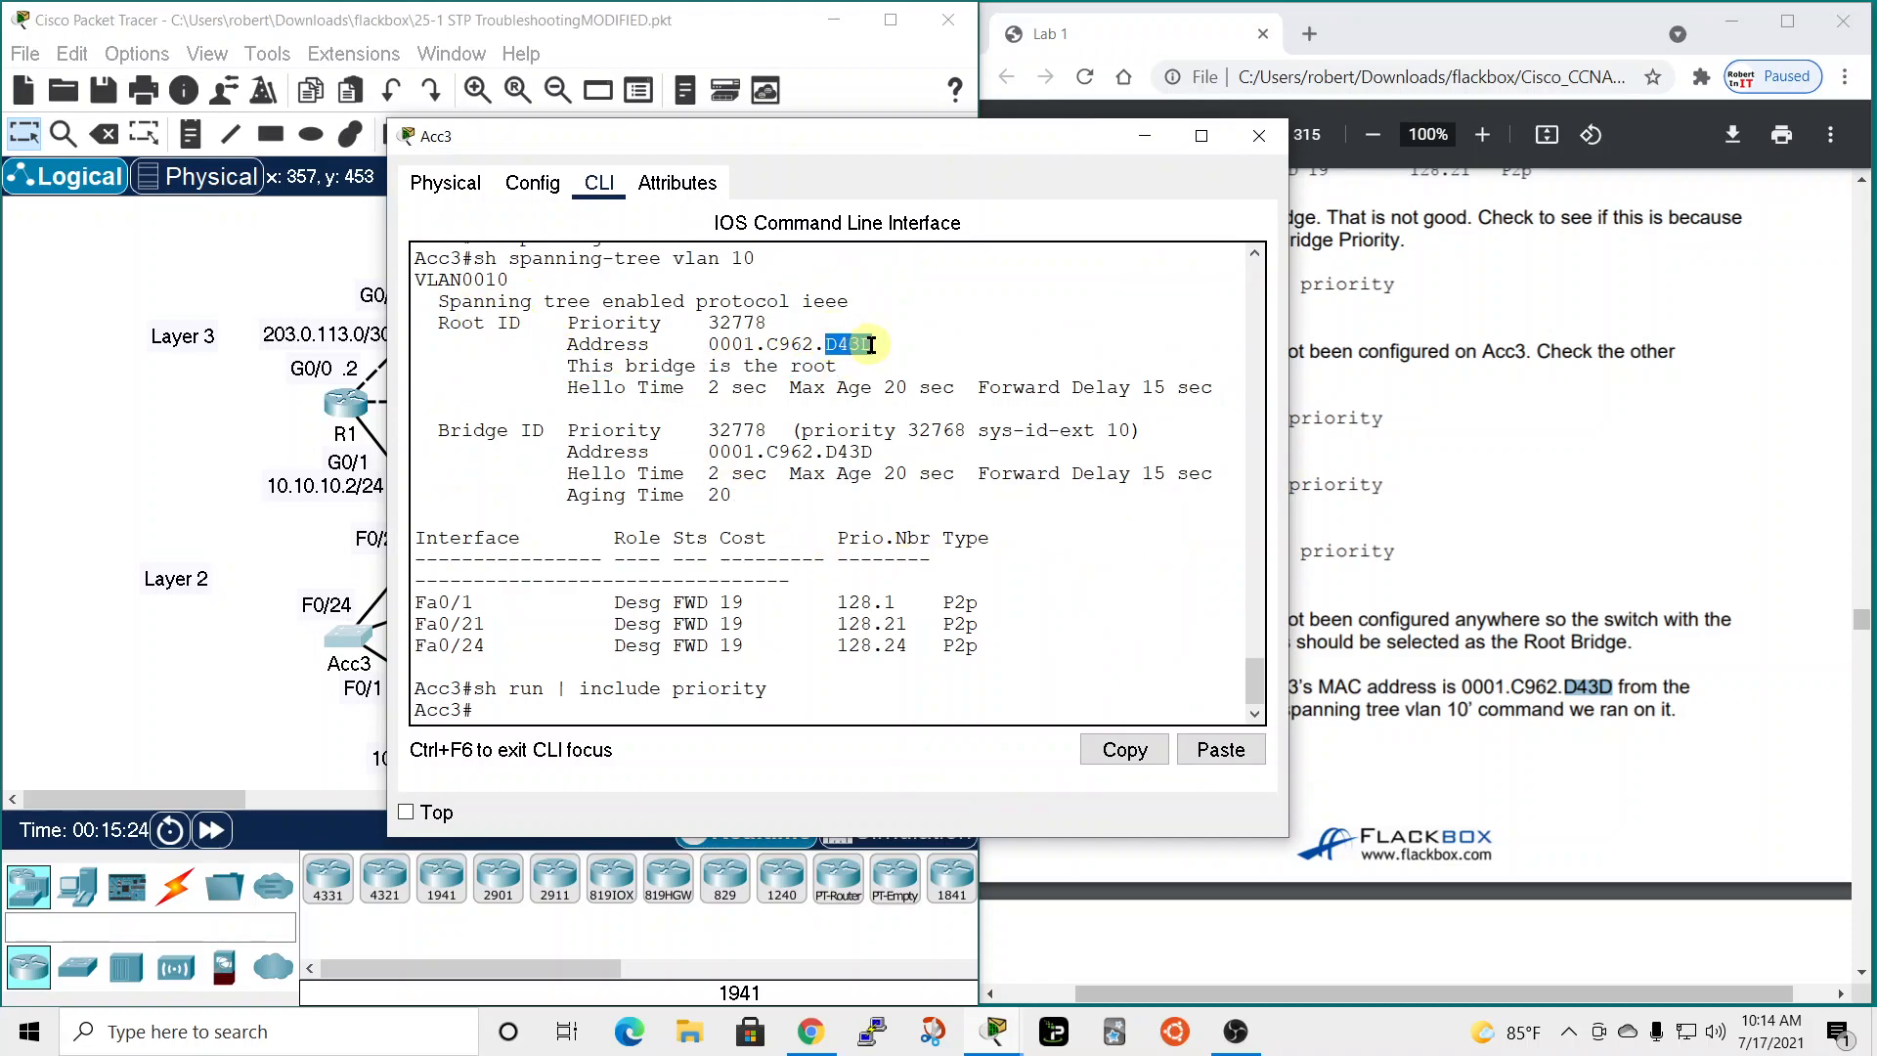
left_click(1259, 134)
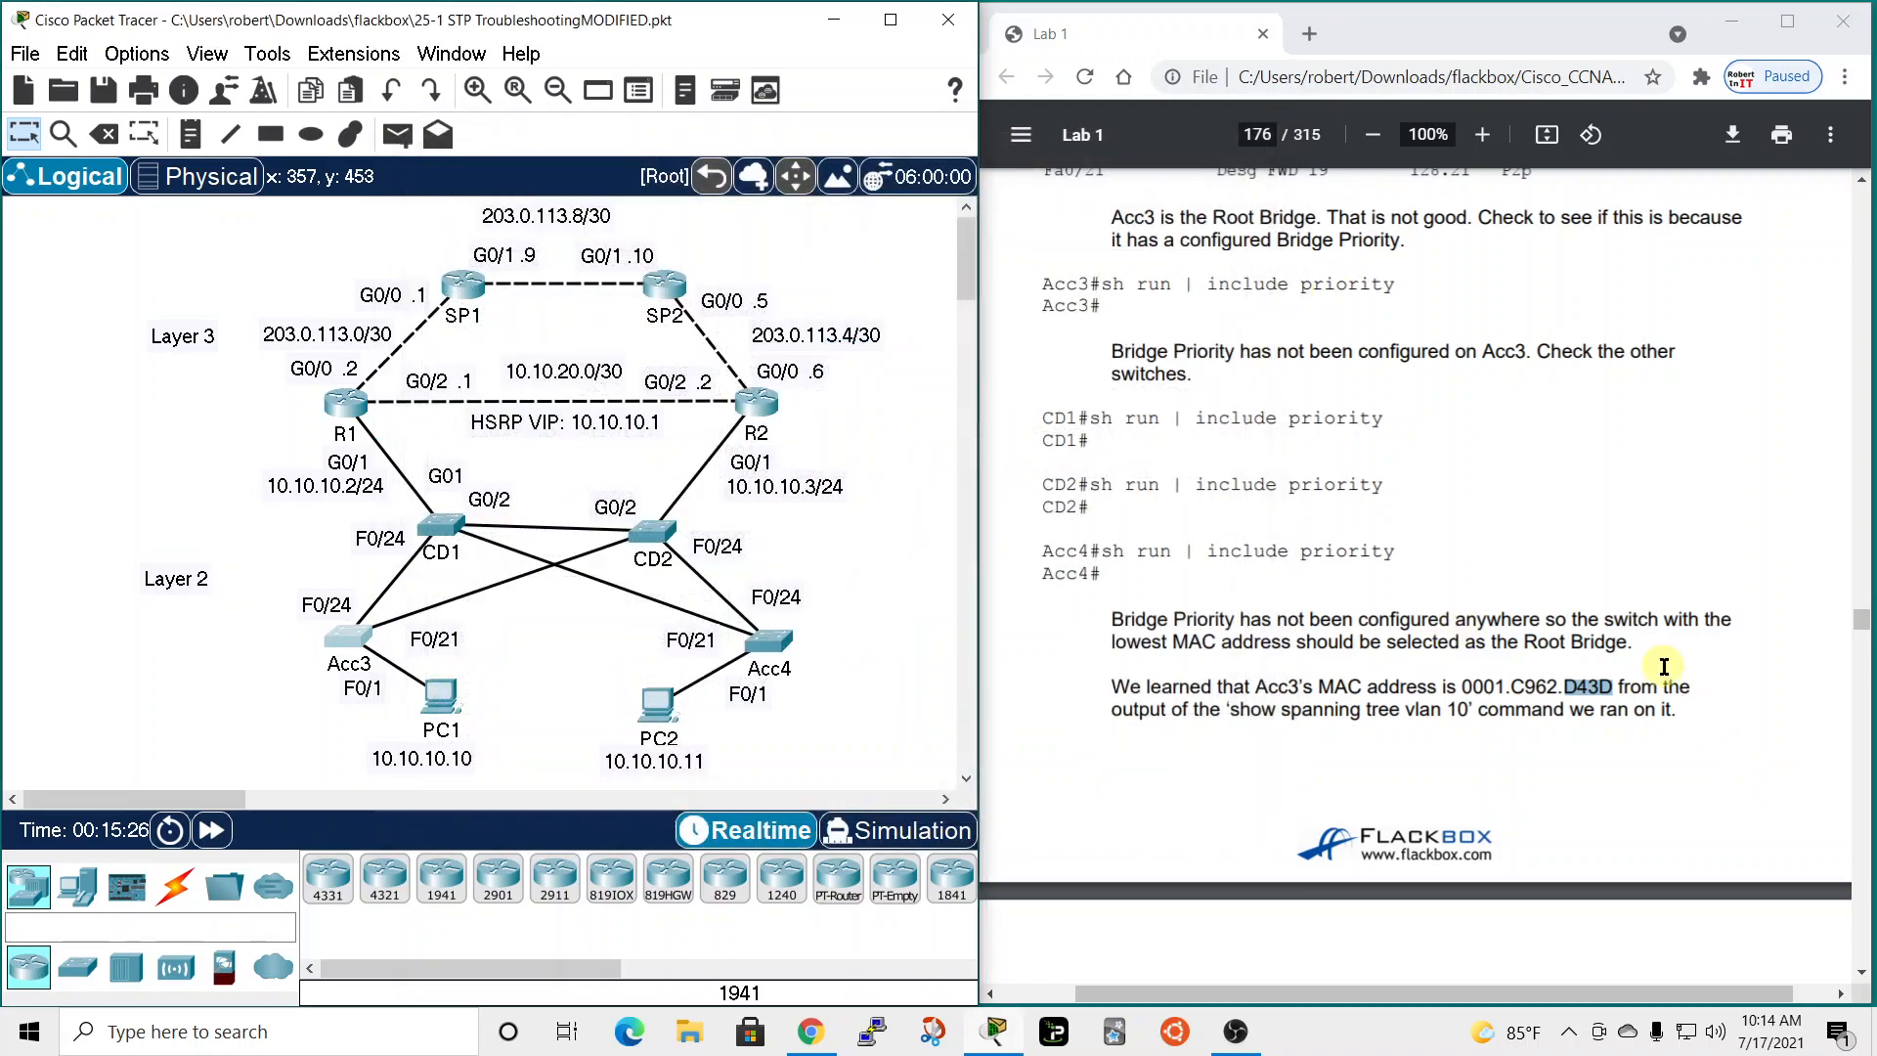
Read the lab's root bridge verification, run "sh spanning-tree vlan 10" on CD1, and move its window clear of the topology.
scroll(1508, 758, "down", 6)
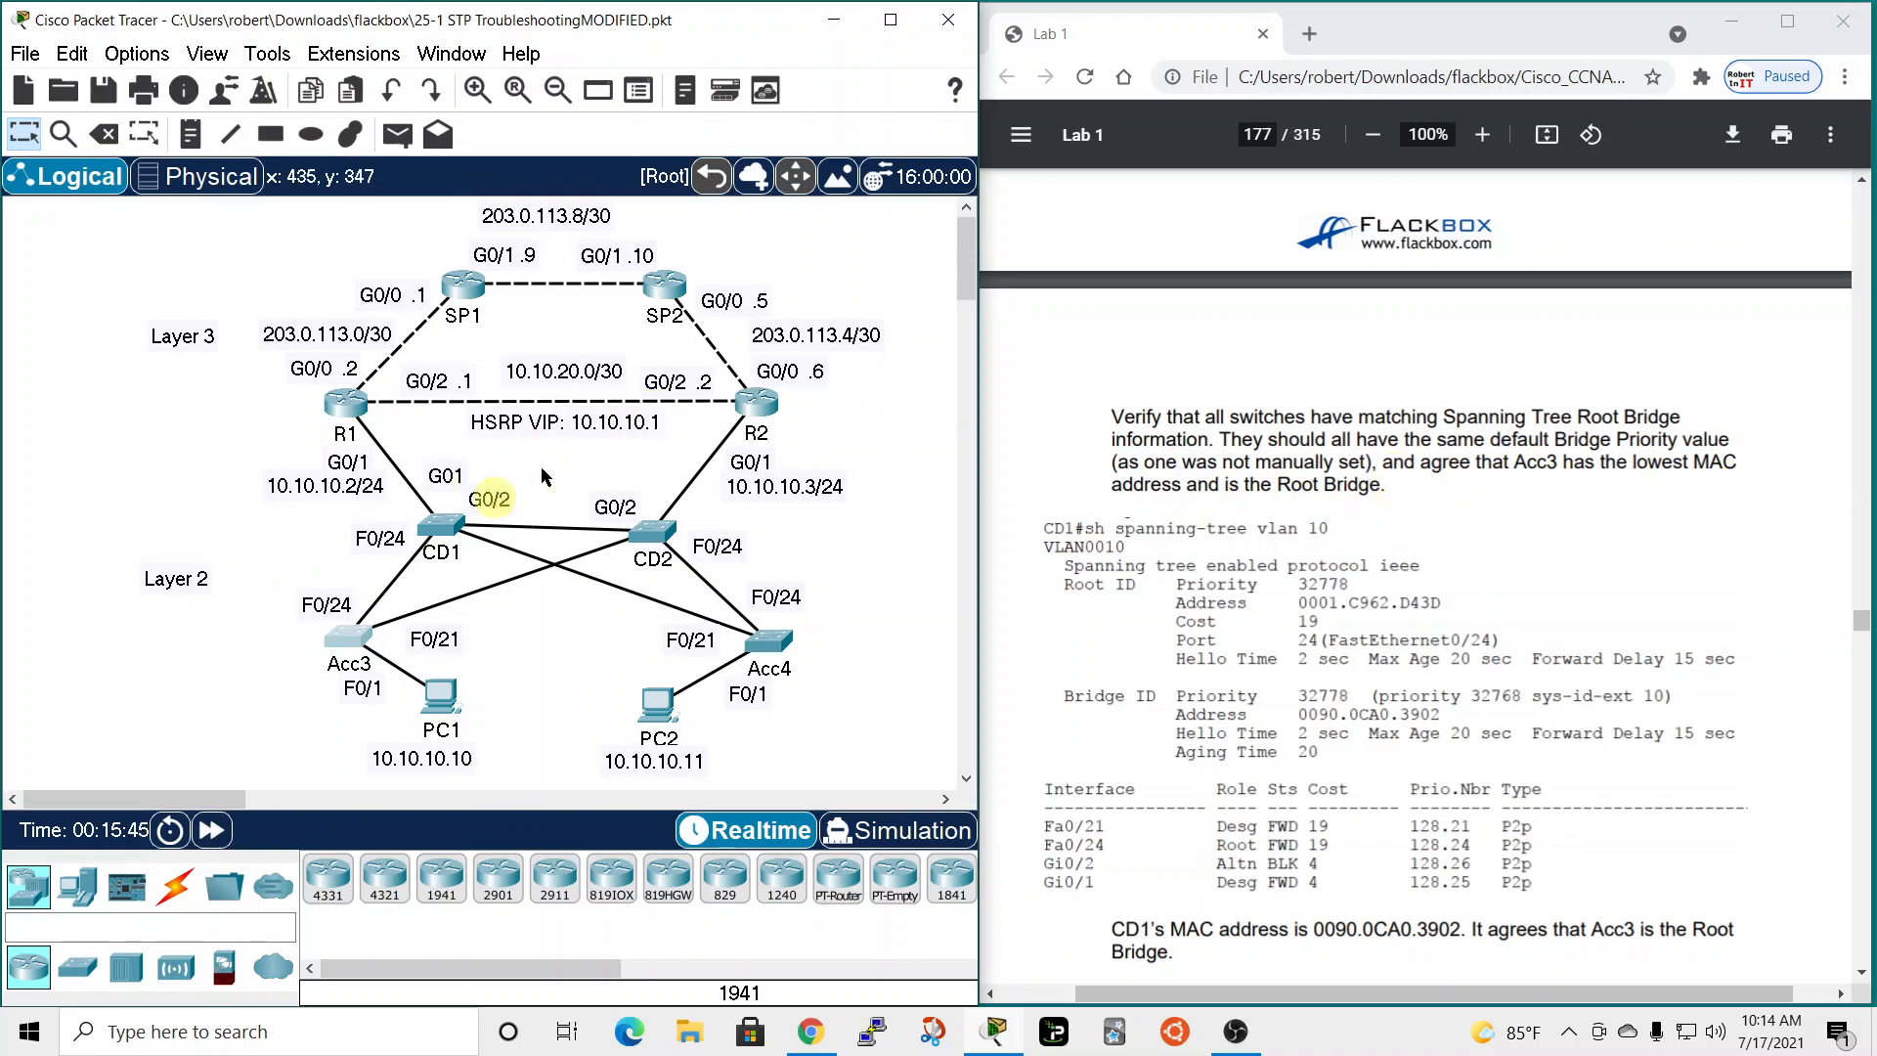
left_click(440, 528)
left_click_drag(802, 137, 331, 2)
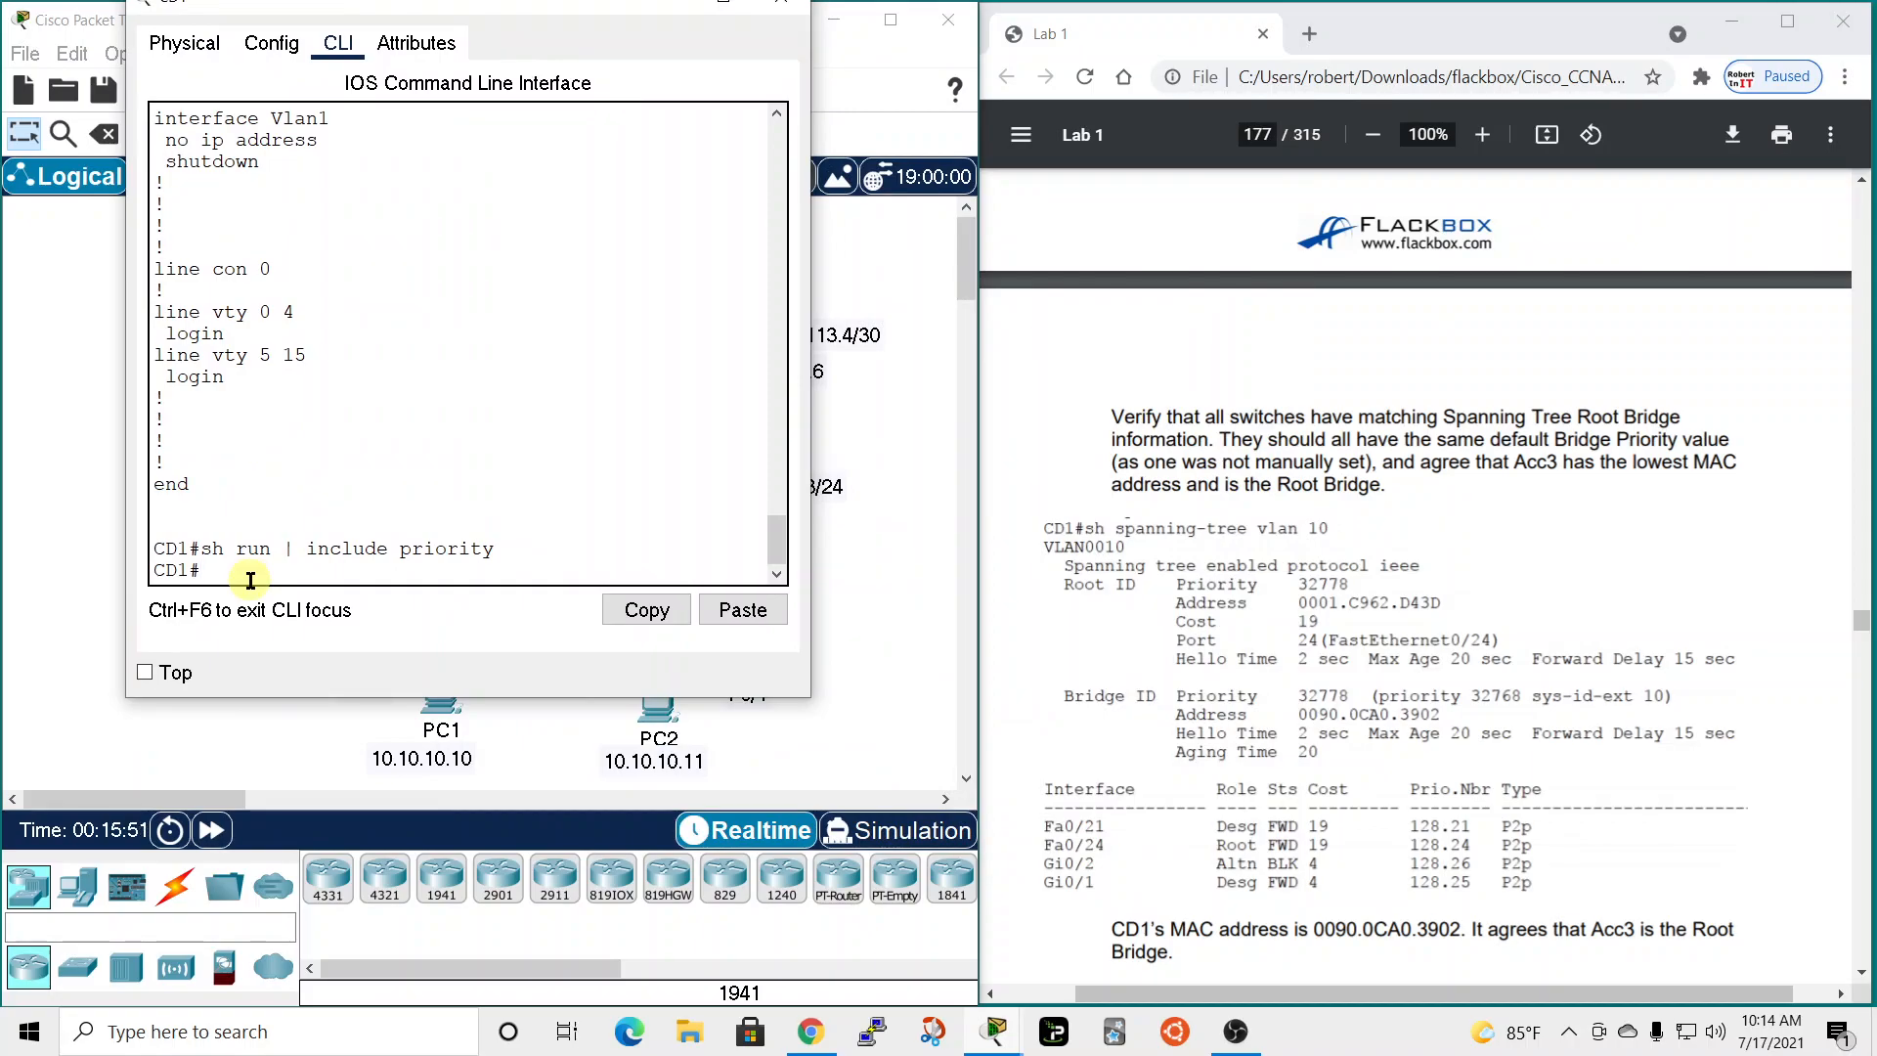
key("Tab")
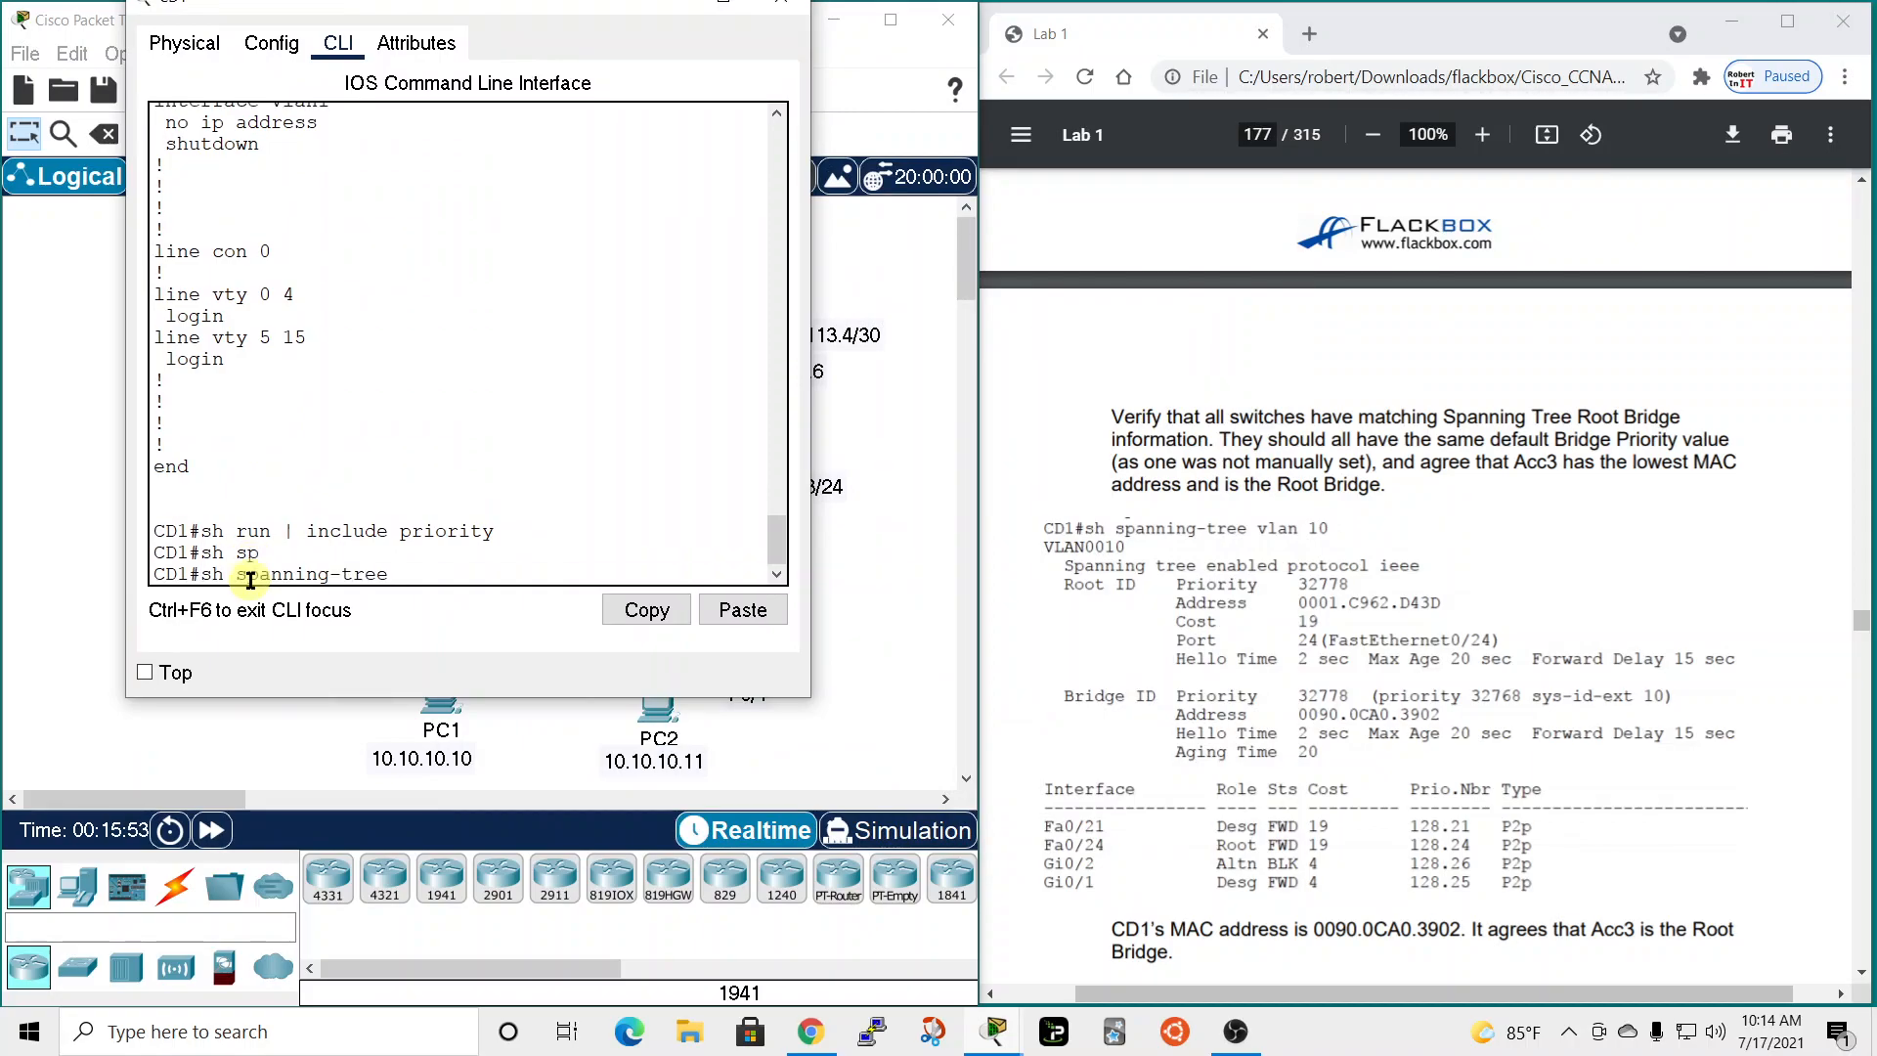
type("vla")
key("Tab")
type("1")
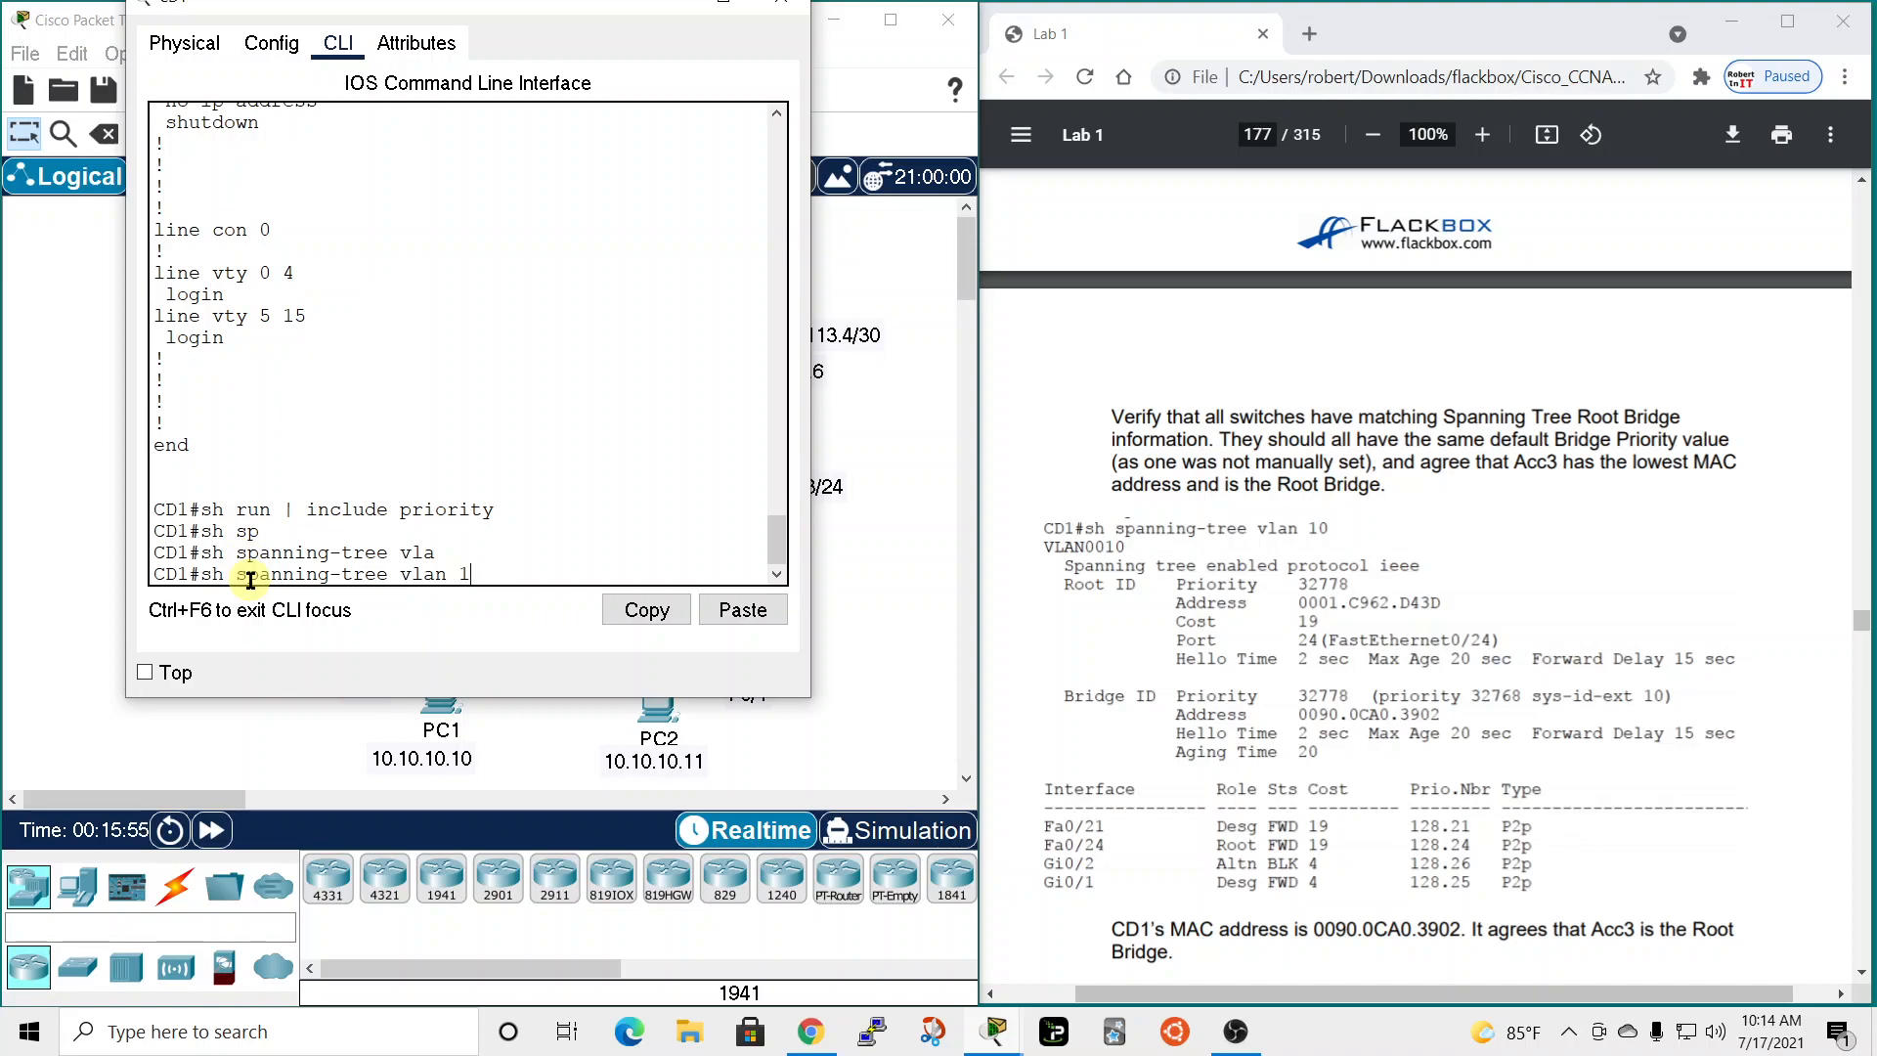
type("0")
key("Return")
left_click_drag(456, 16, 1293, 32)
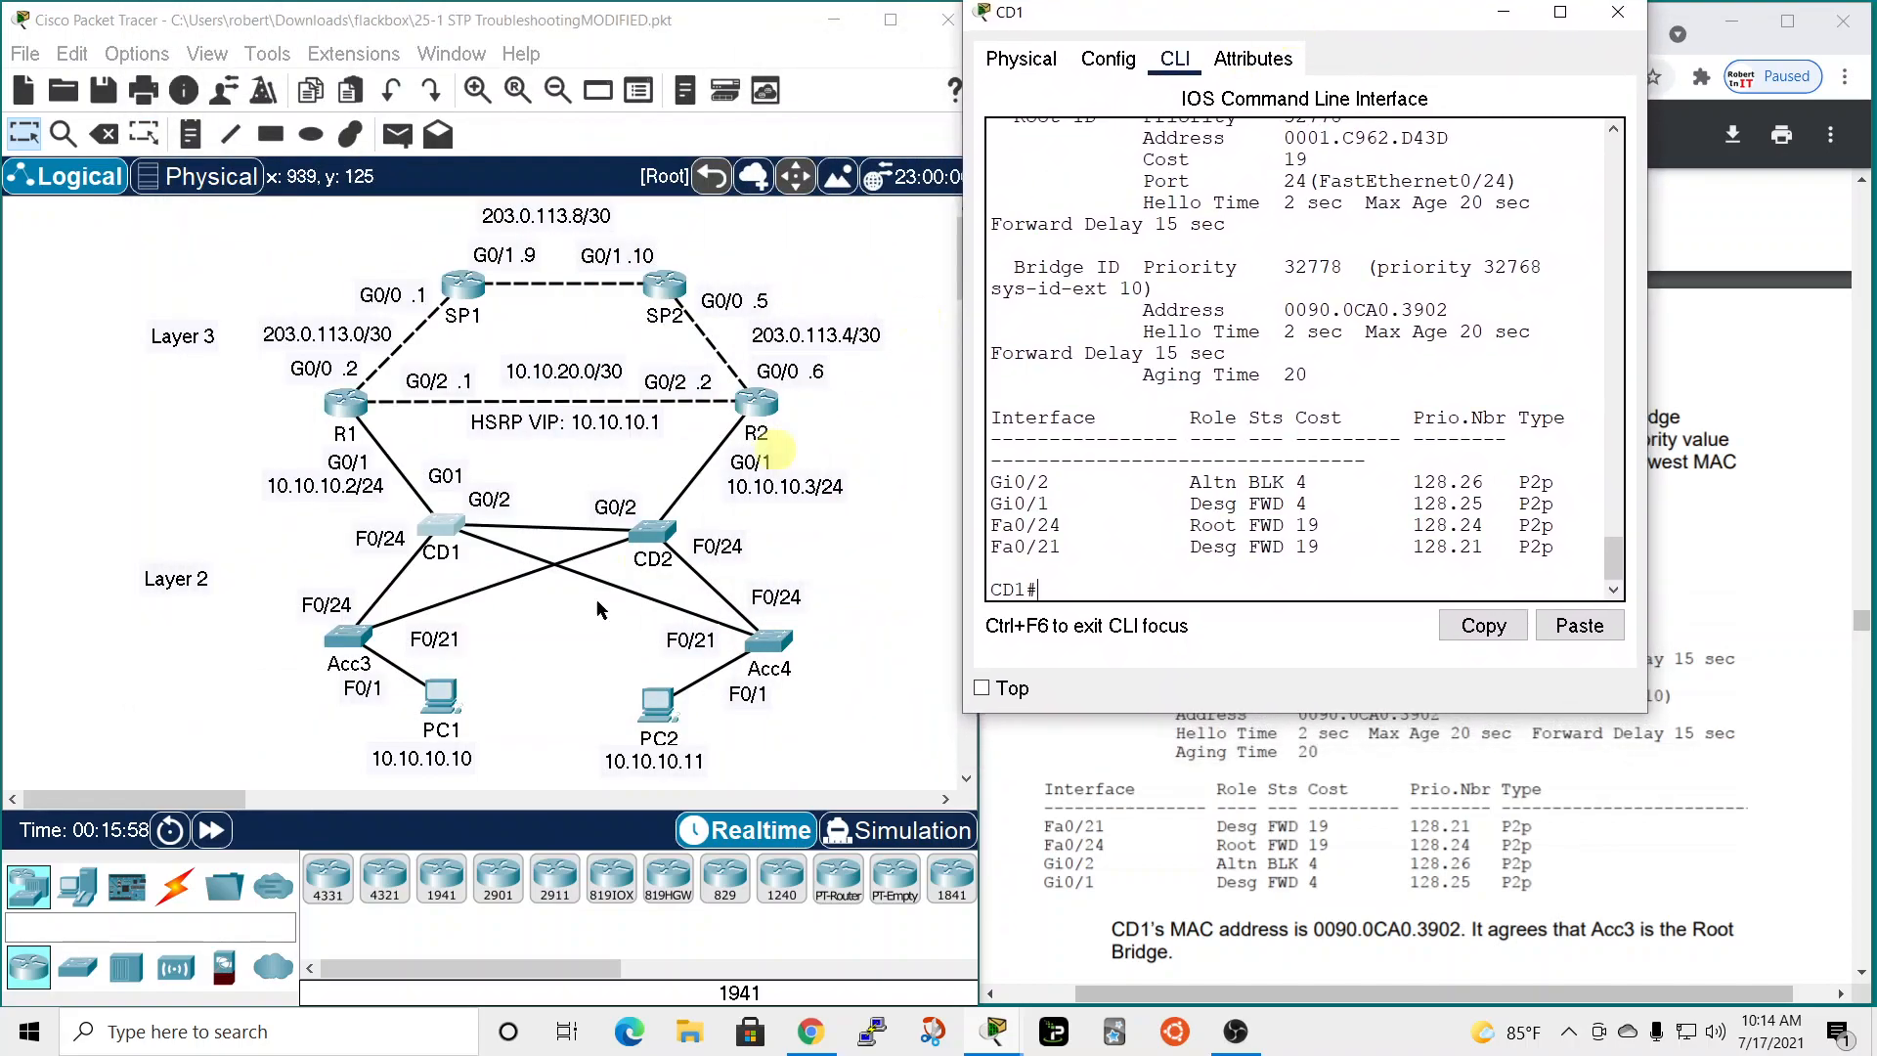
Run "sh spanning-tree vlan 10" on CD2 and place its window beside the topology, over CD1's.
left_click(660, 530)
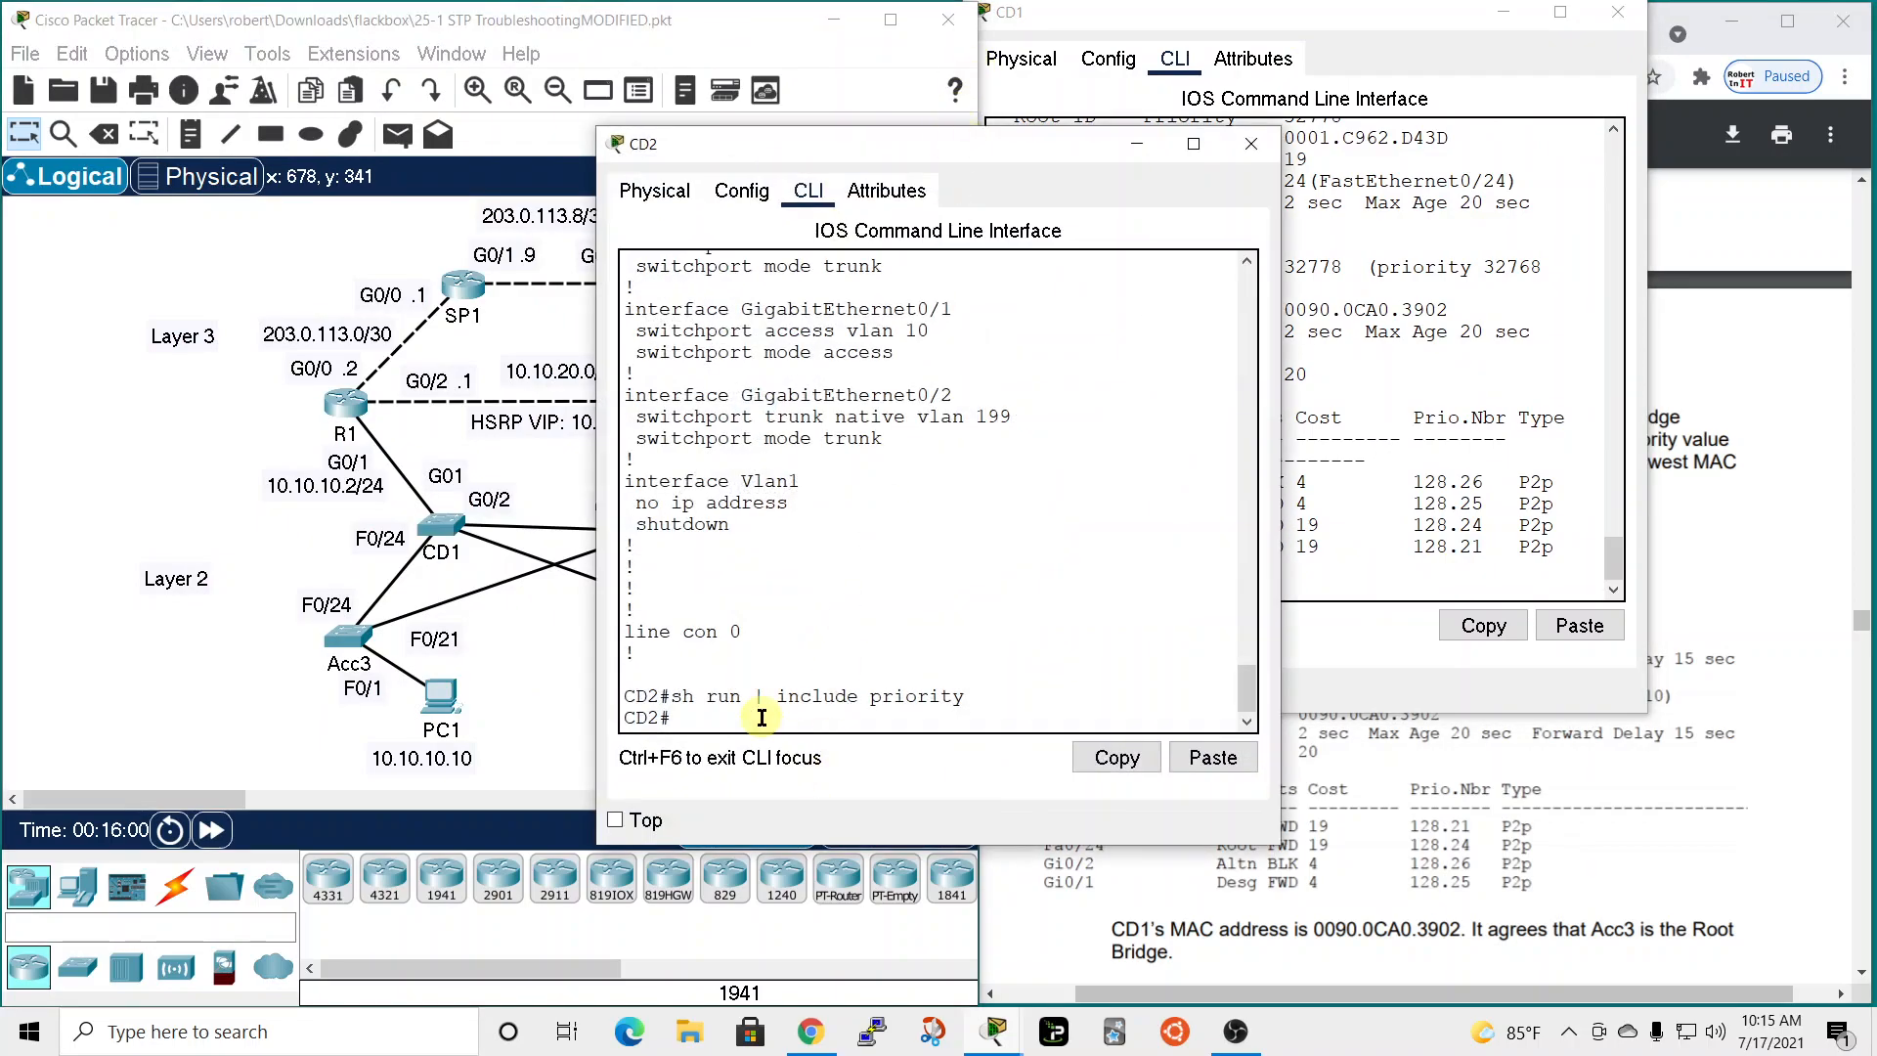
type("sh sp")
key("Tab")
type("vl")
key("Tab")
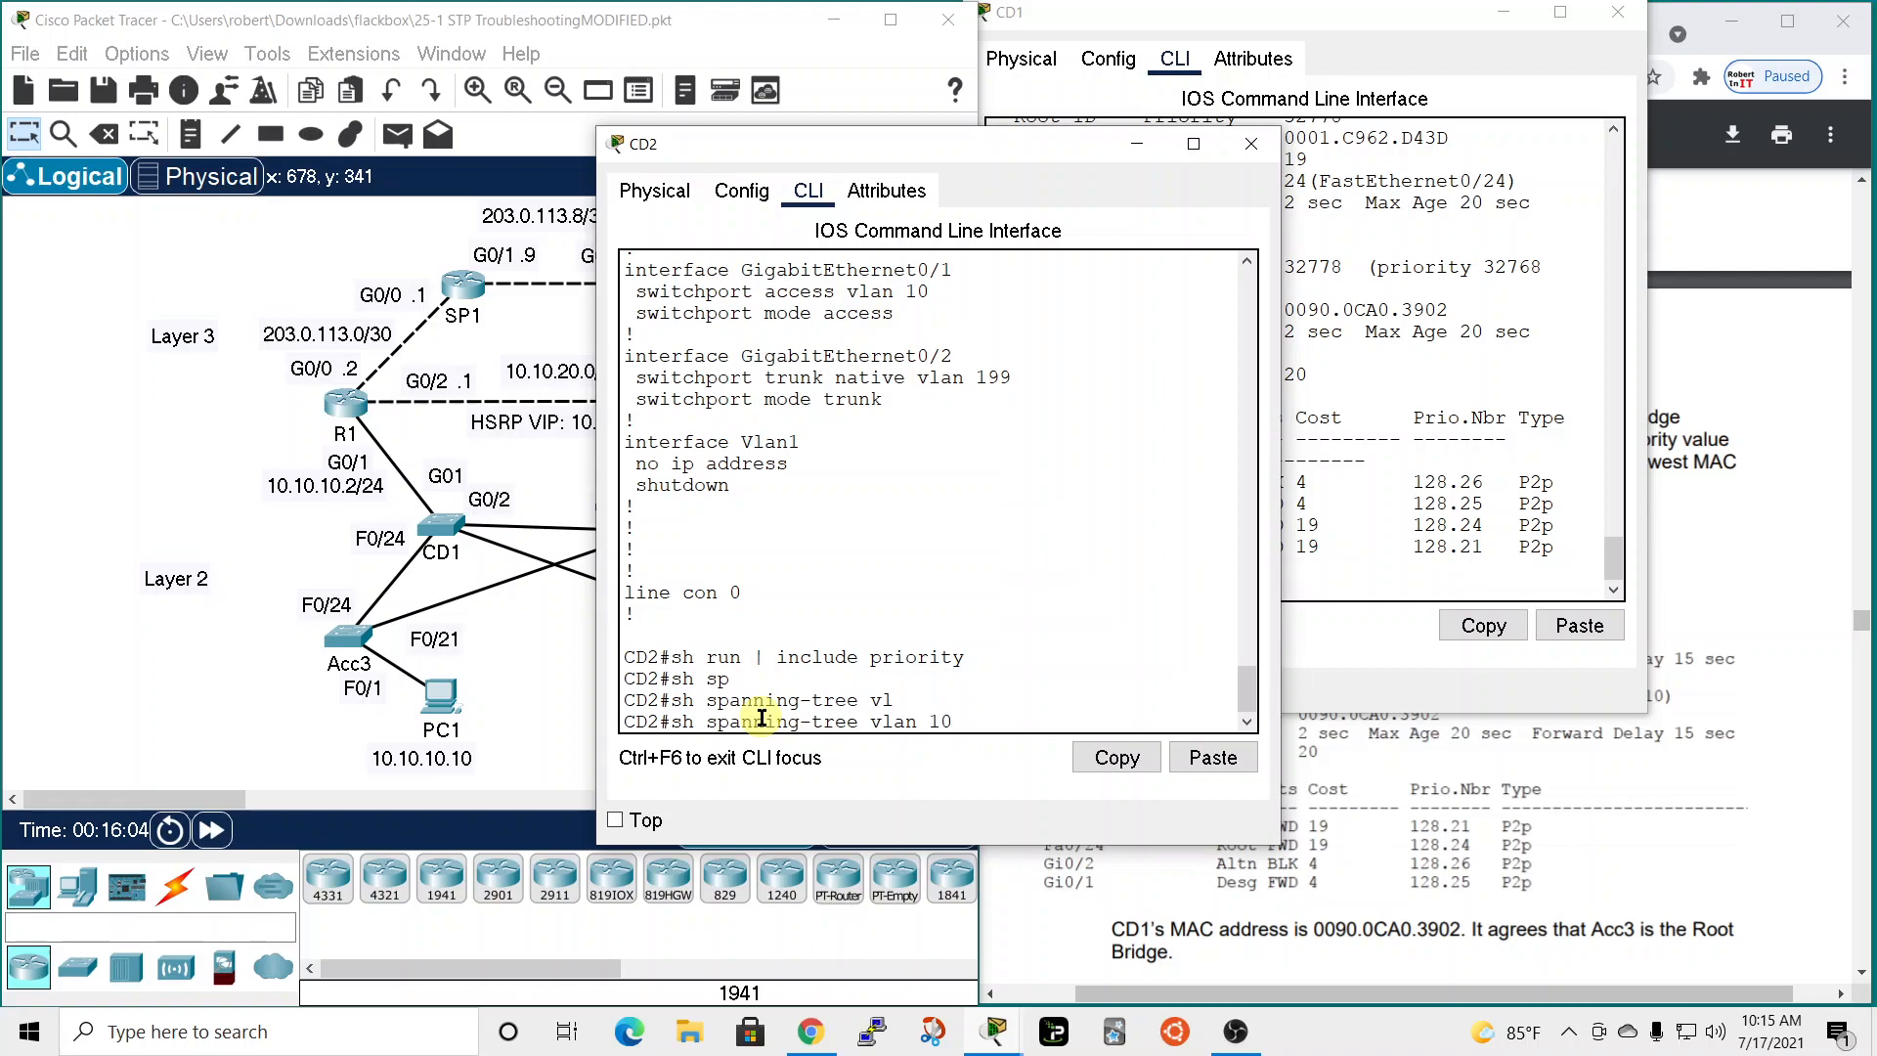
type("10")
key("Return")
left_click_drag(910, 147, 1363, 108)
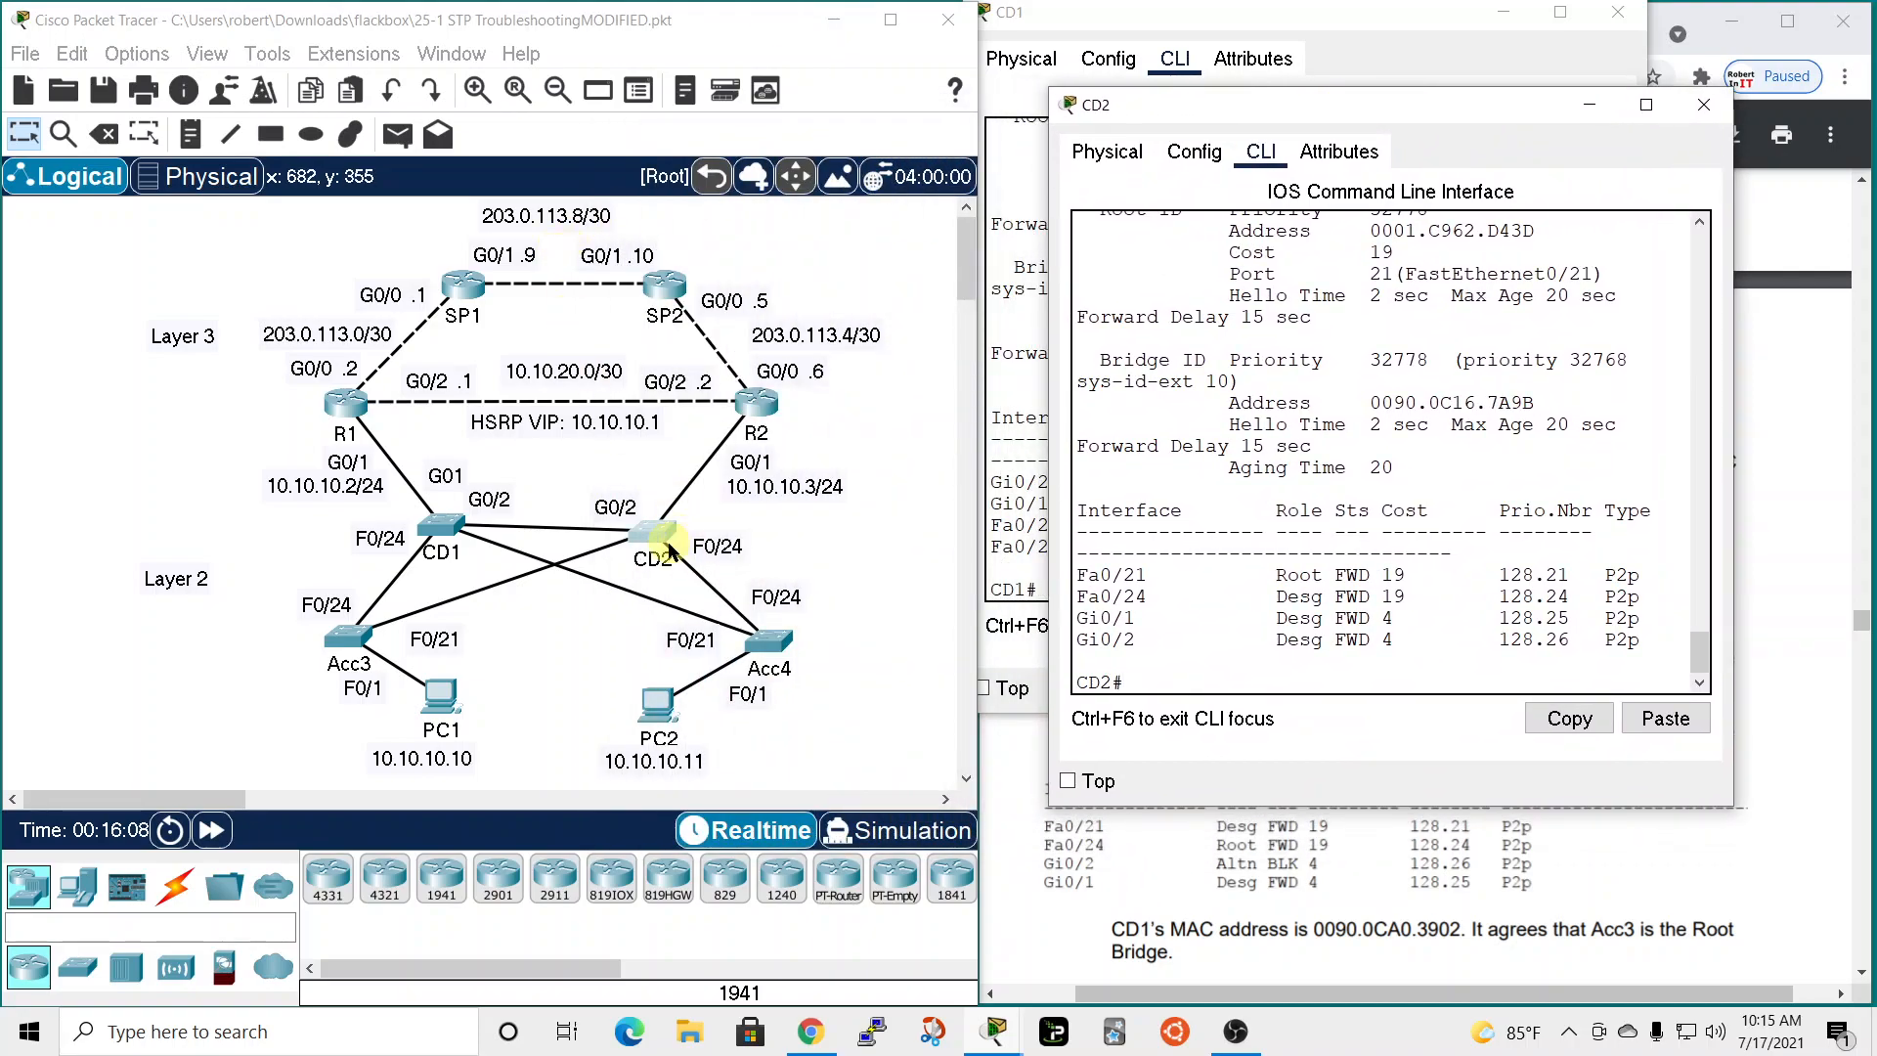
Run "sh spanning-tree vlan 10" on Acc3 and place its window beside the topology with the other switch windows.
left_click(349, 640)
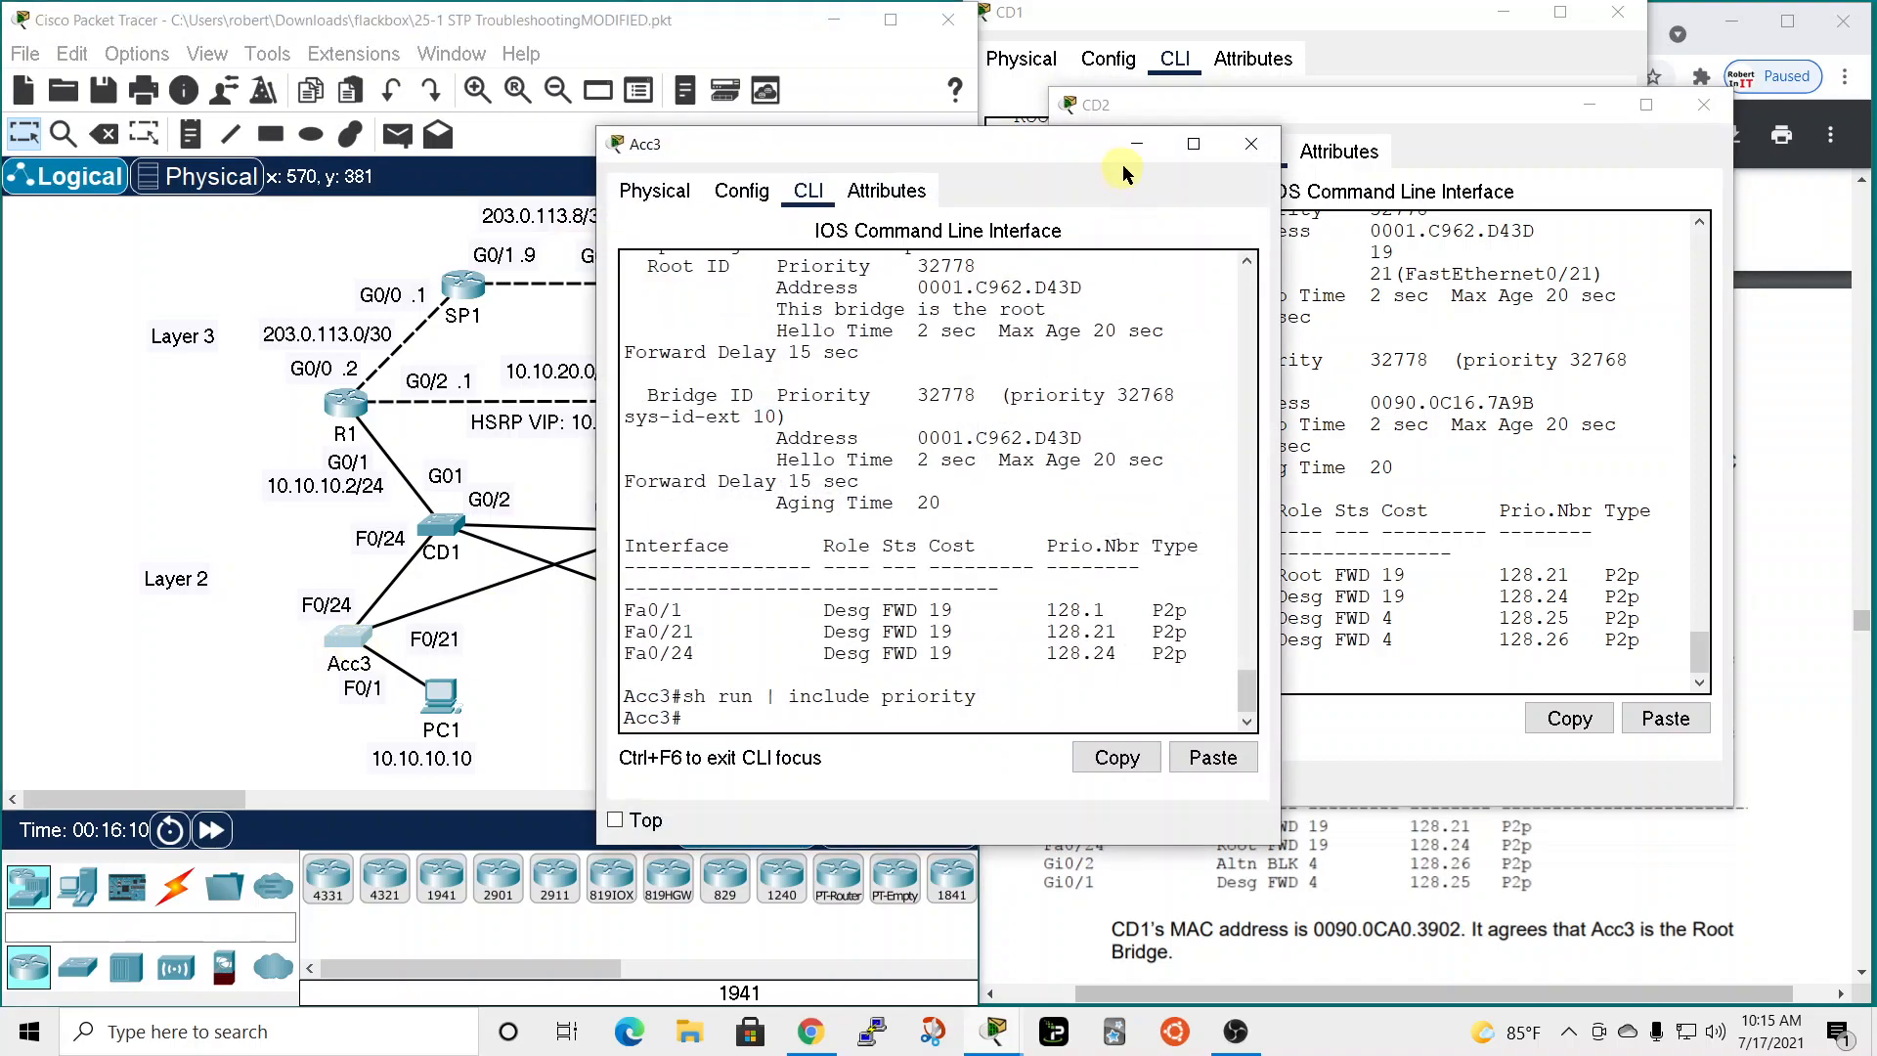
type("sh sp")
key("Tab")
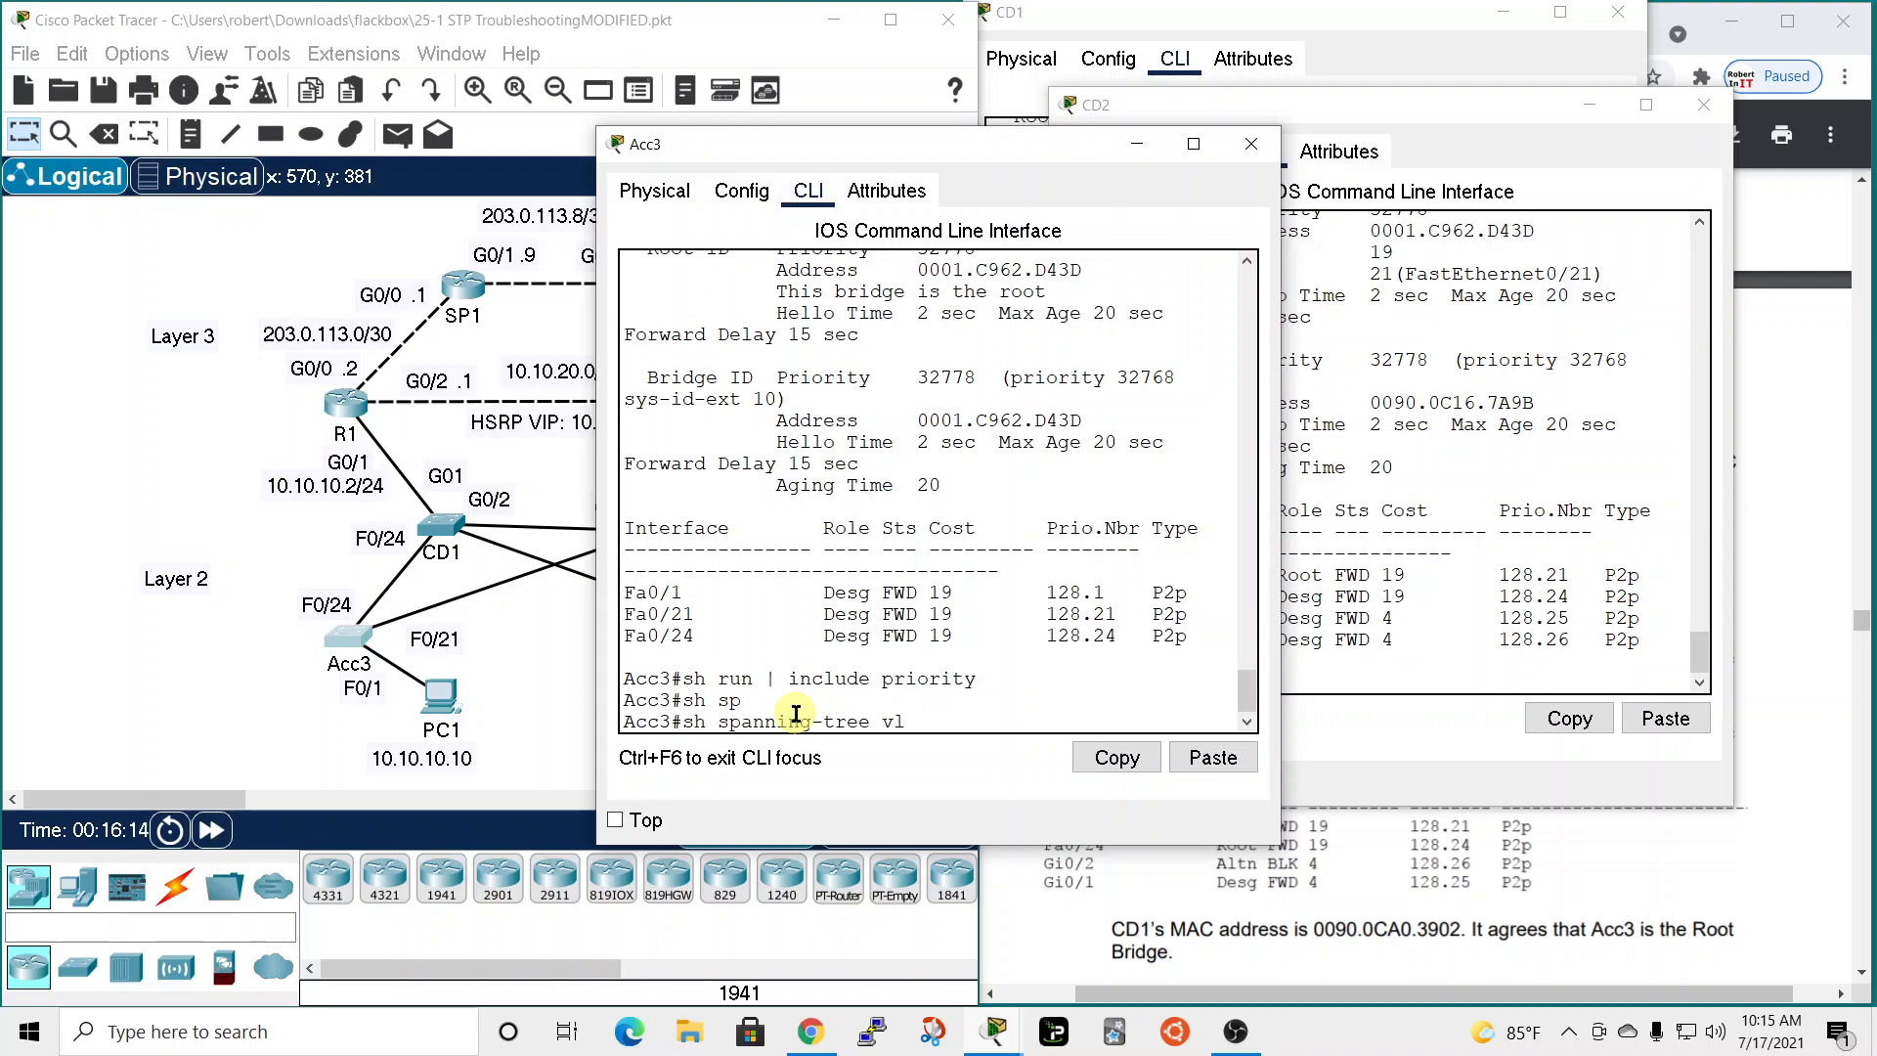
type("vl")
key("Tab")
type("10")
key("Return")
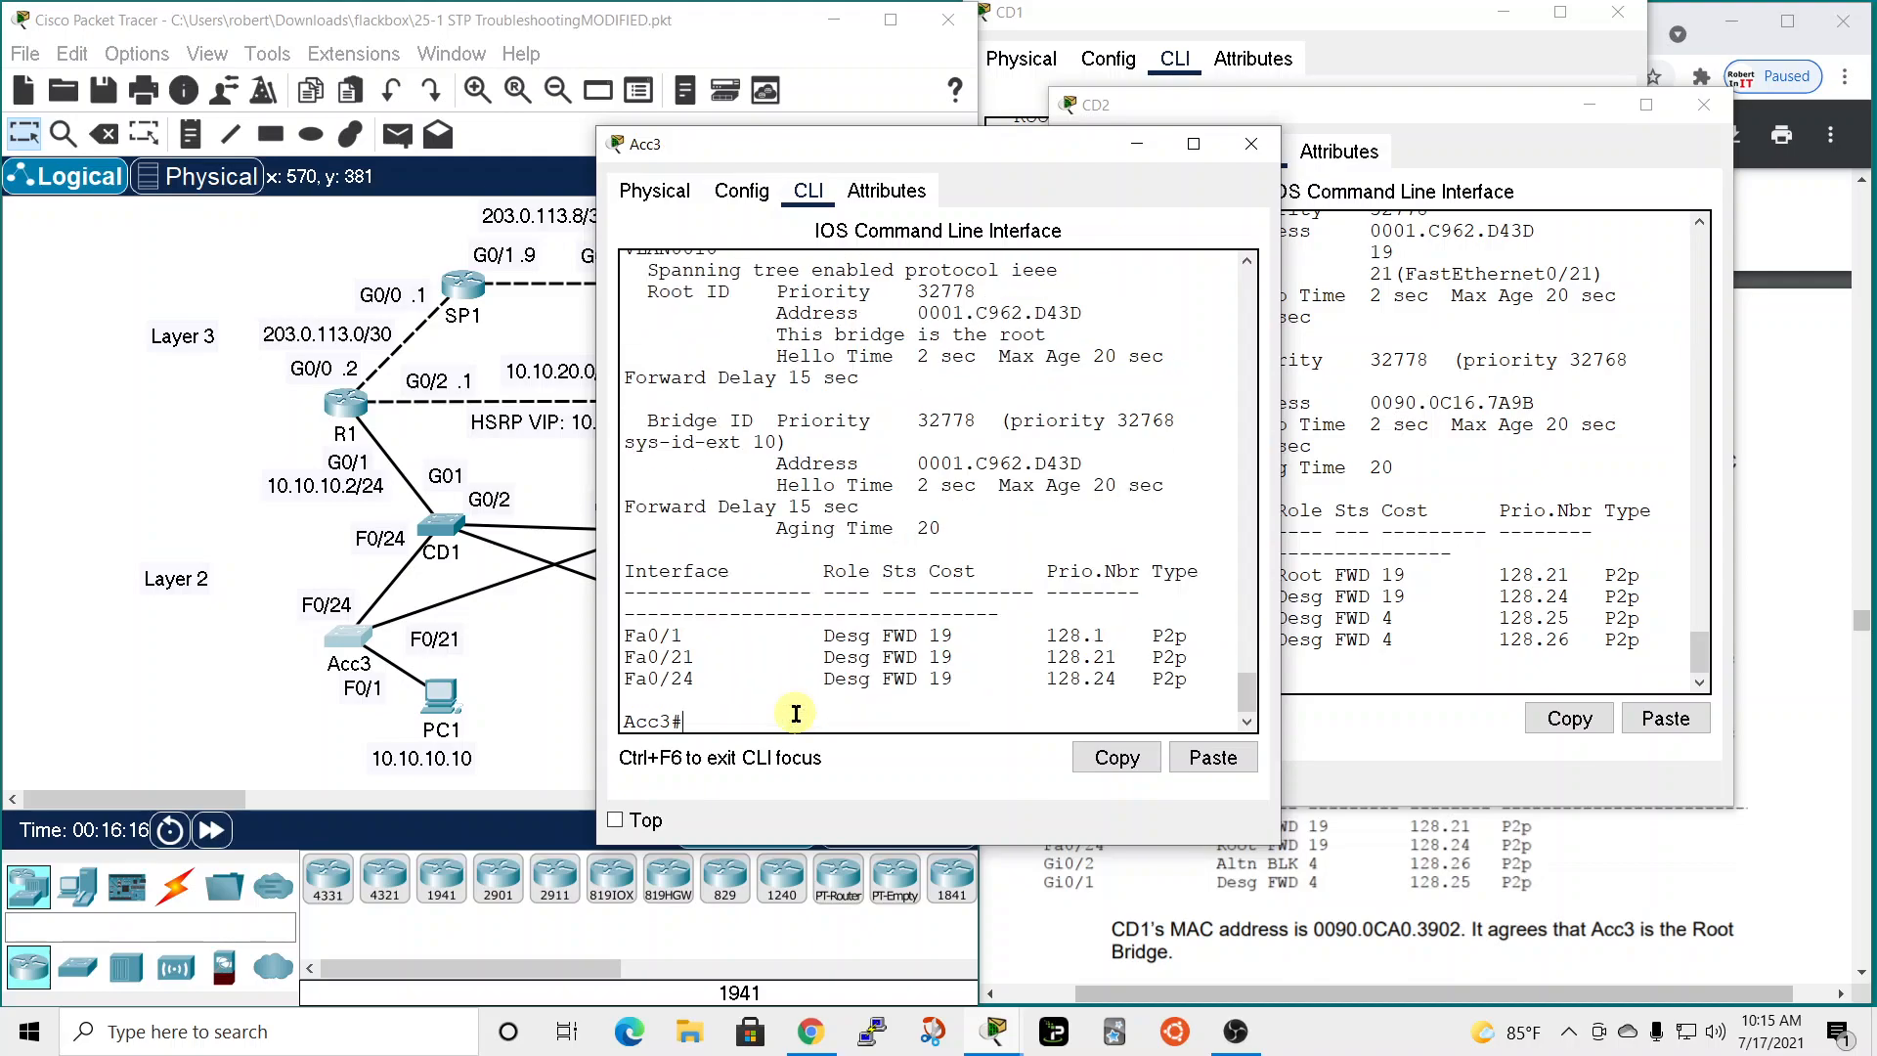
left_click_drag(942, 146, 1504, 207)
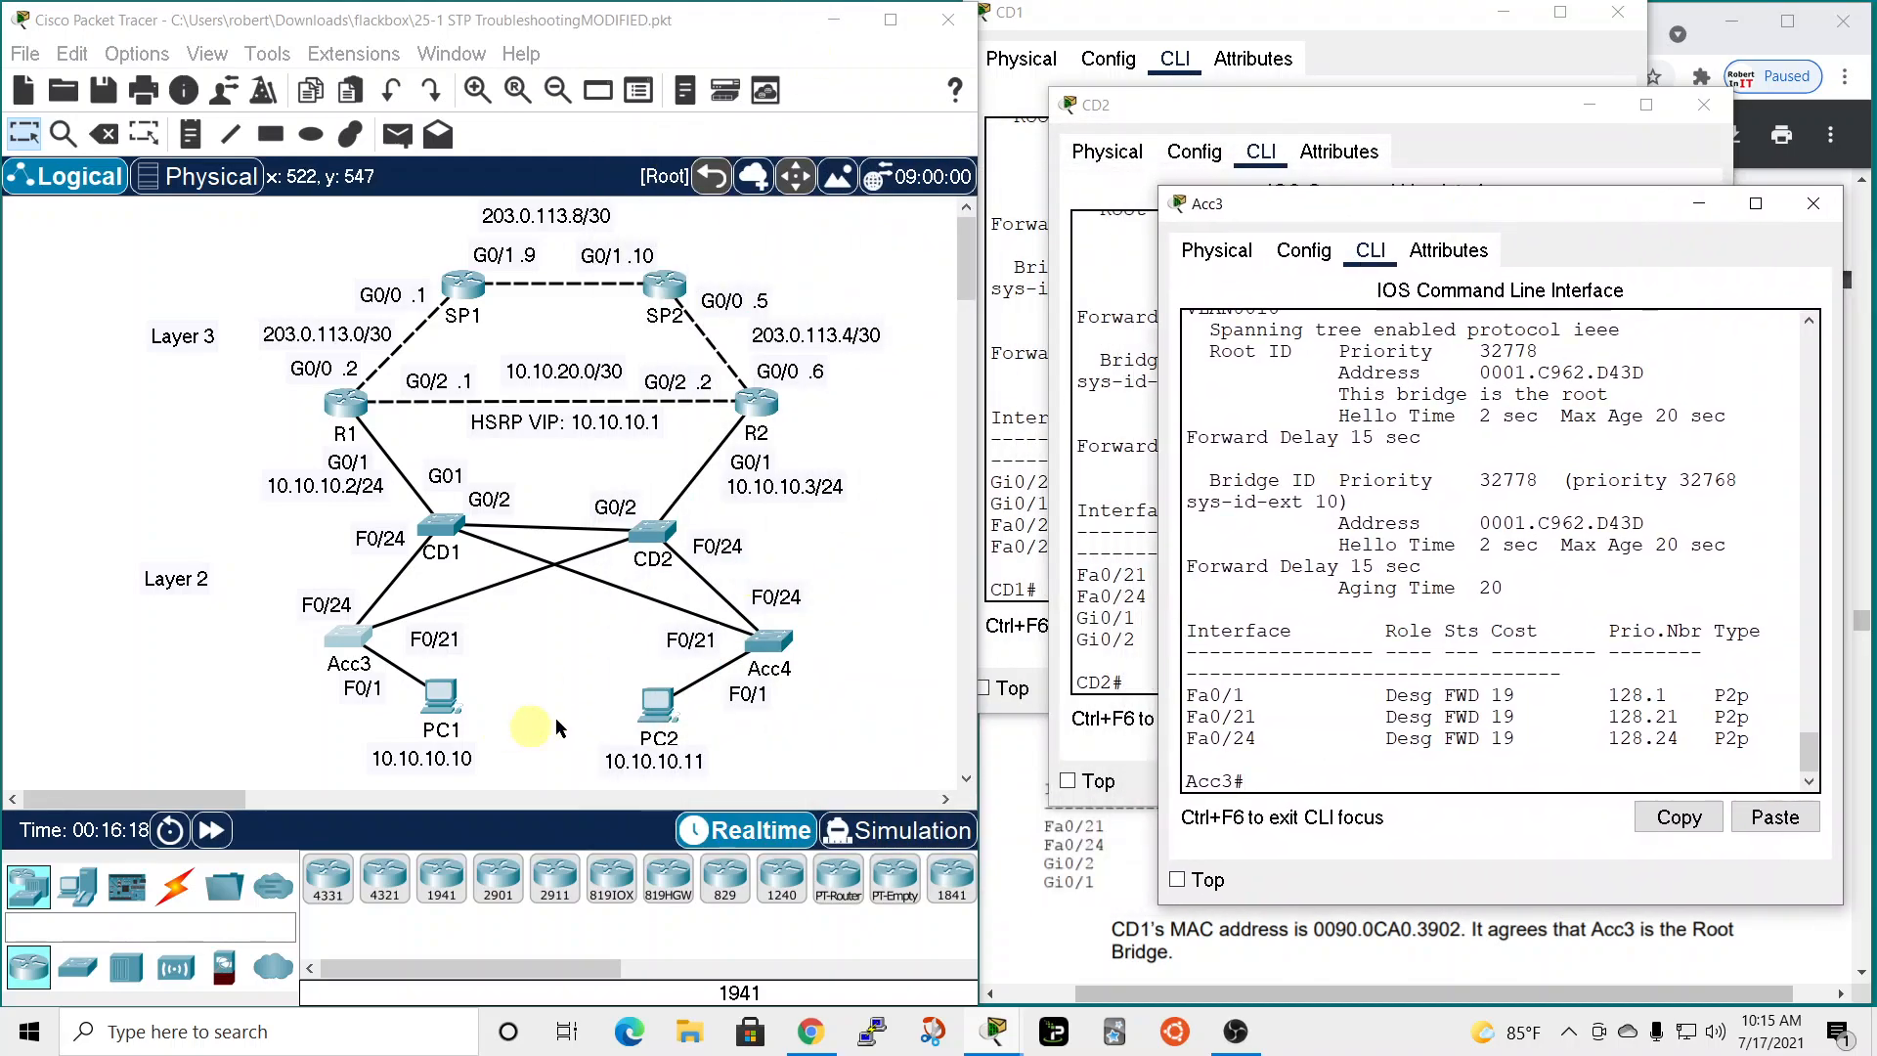
Run "sh spanning-tree vlan 10" on Acc4 and move its window so that the topology stays uncovered.
left_click(768, 640)
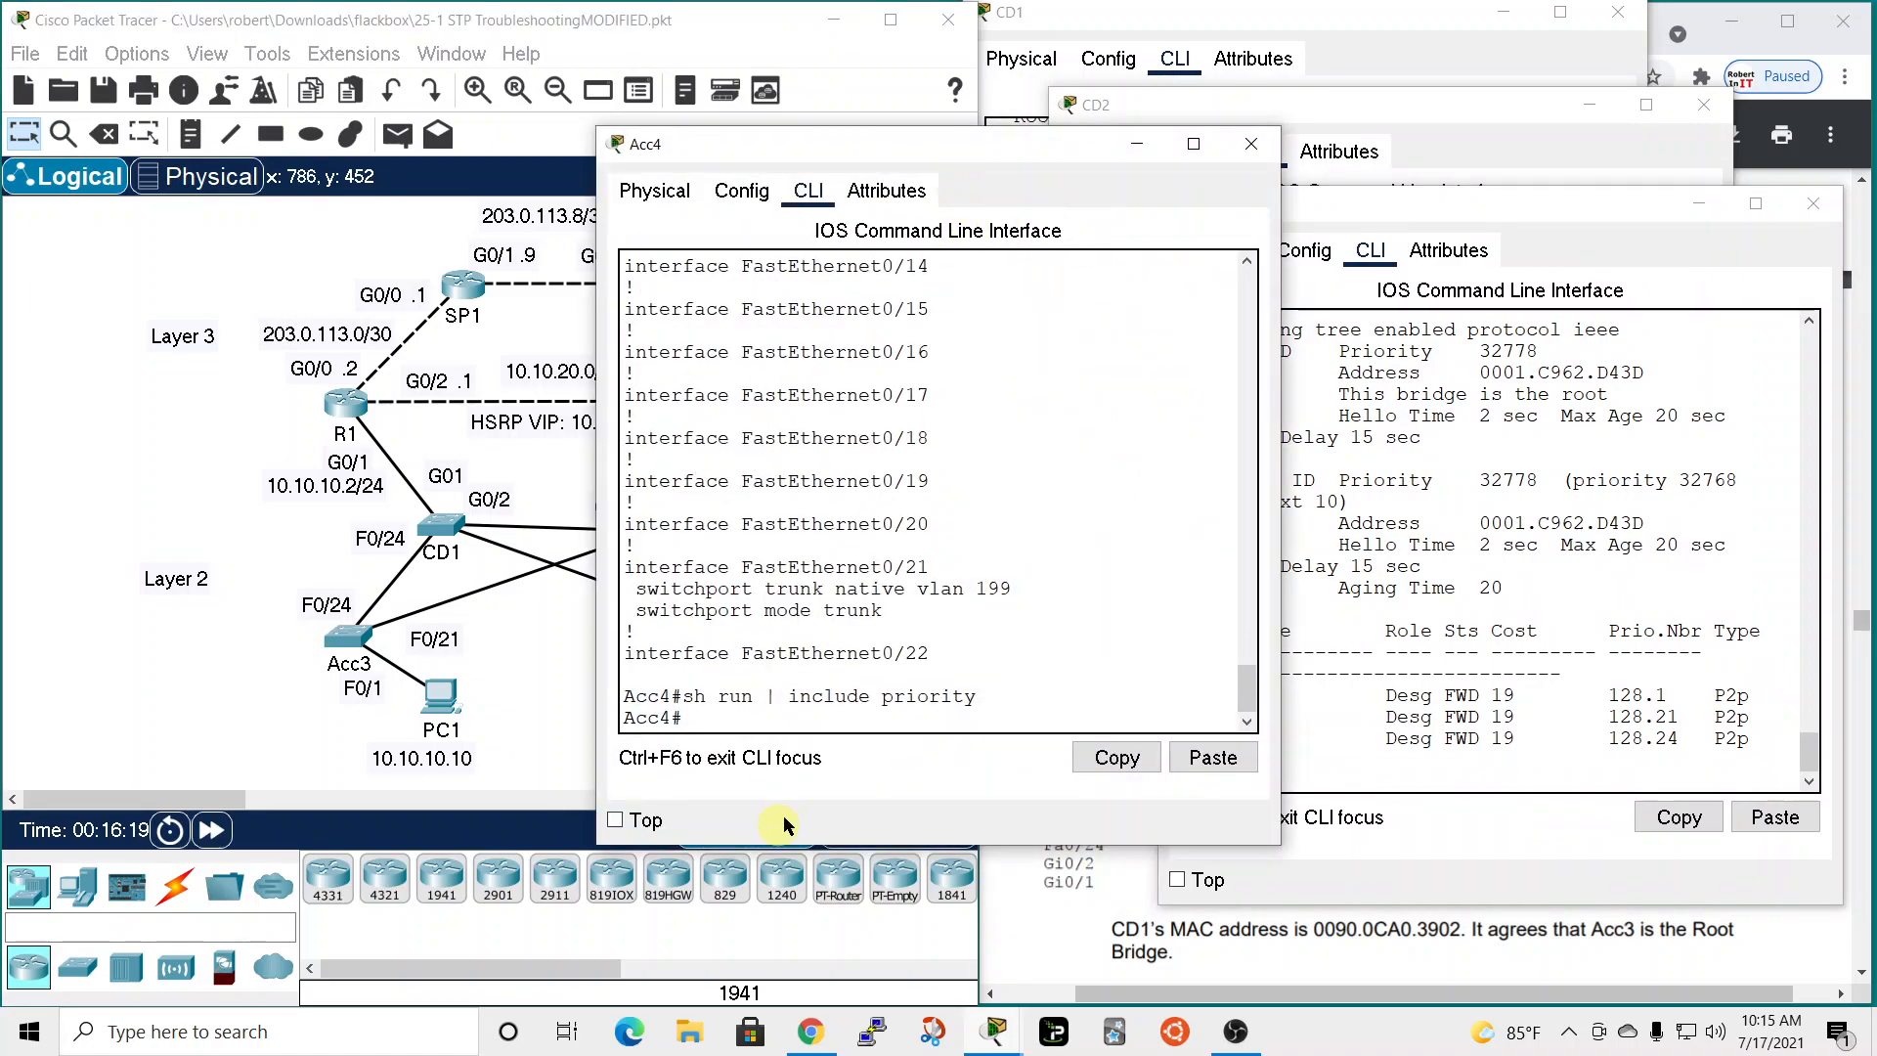
type("sh sp")
key("Tab")
type("vlqan")
key("BackSpace")
key("BackSpace")
key("BackSpace")
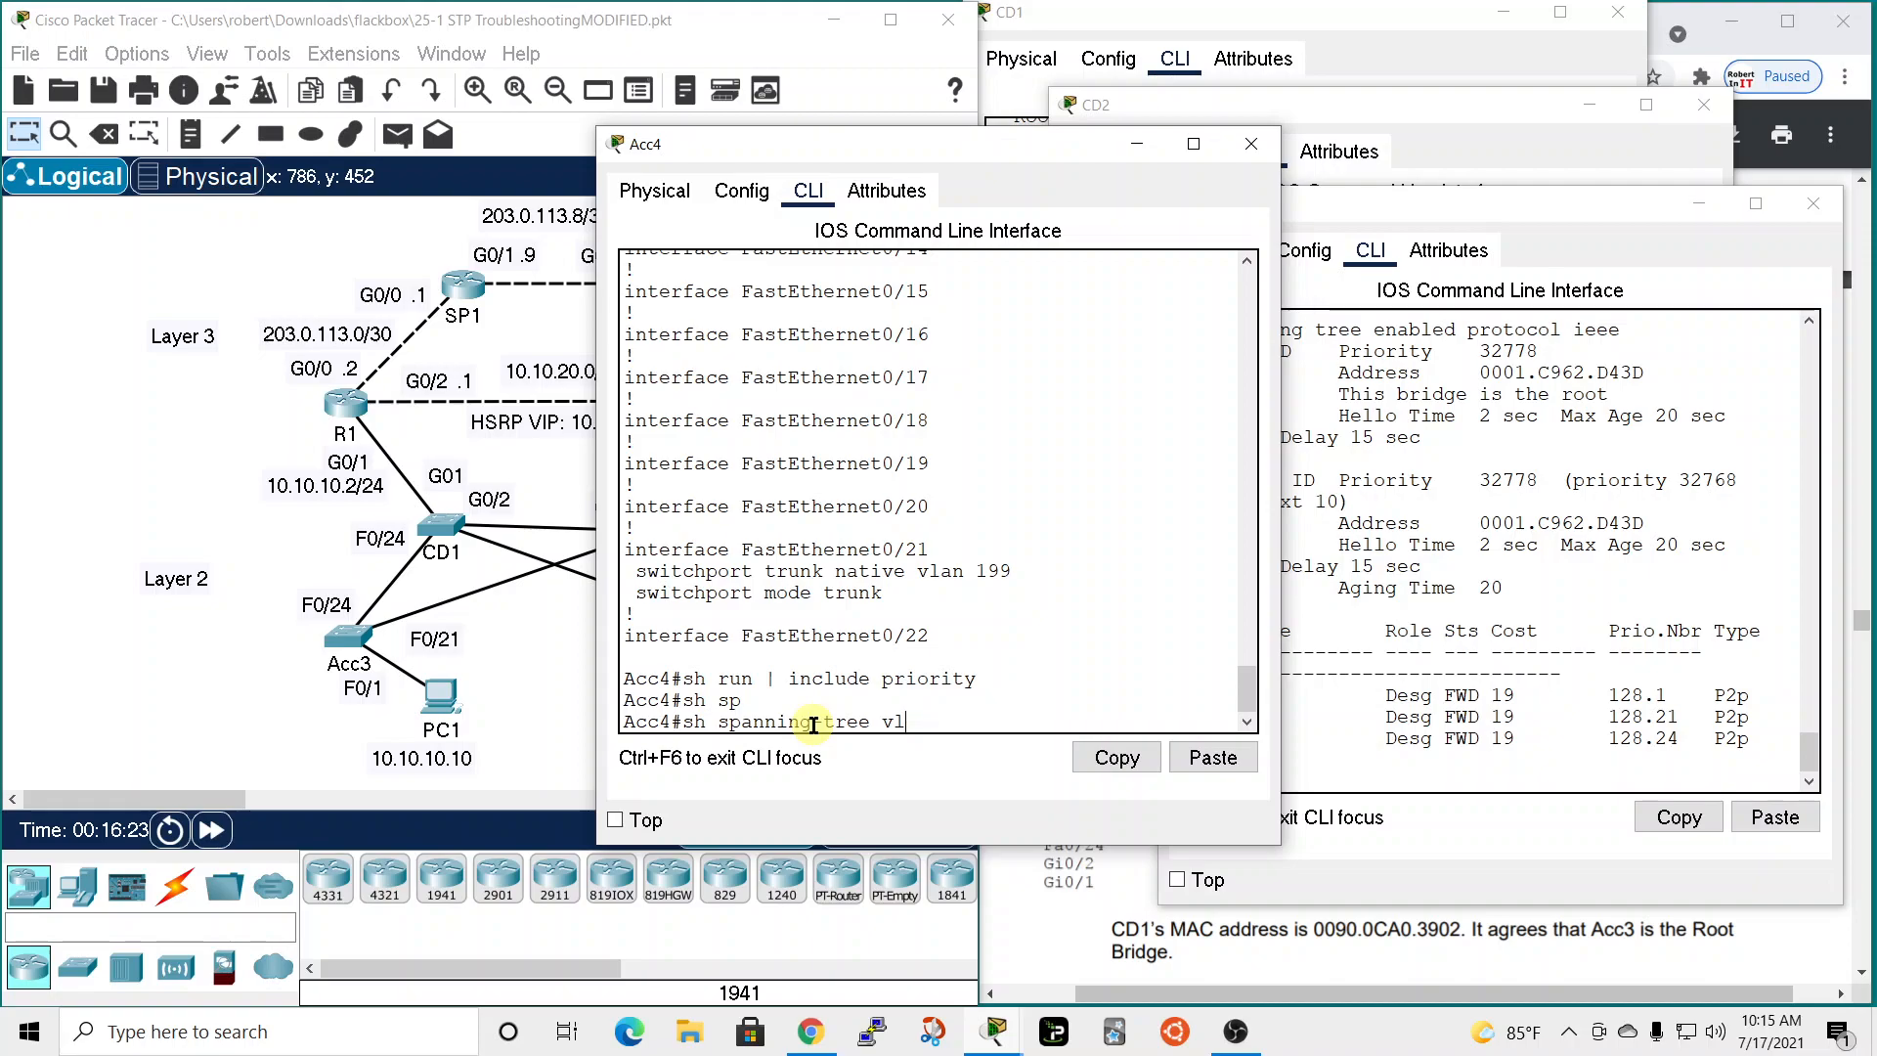
type("a")
key("Tab")
type("1")
key("Return")
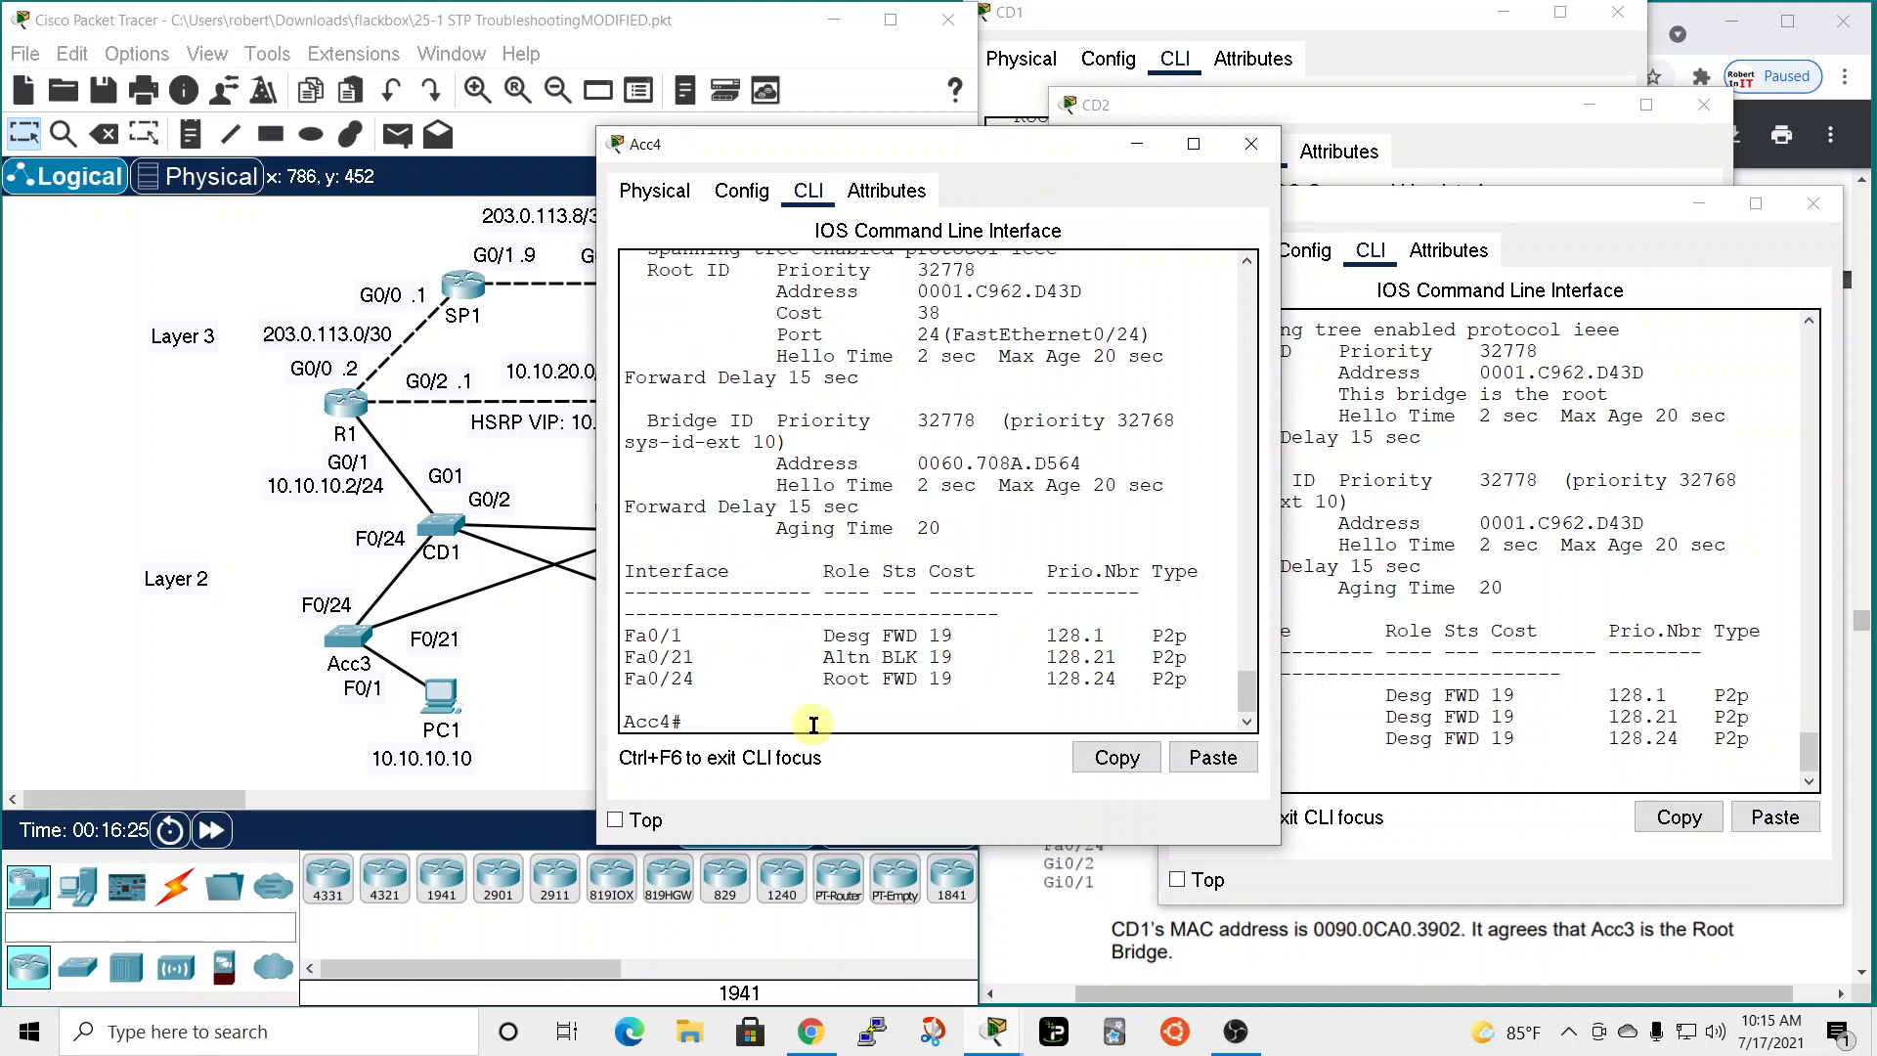
left_click_drag(901, 140, 1246, 321)
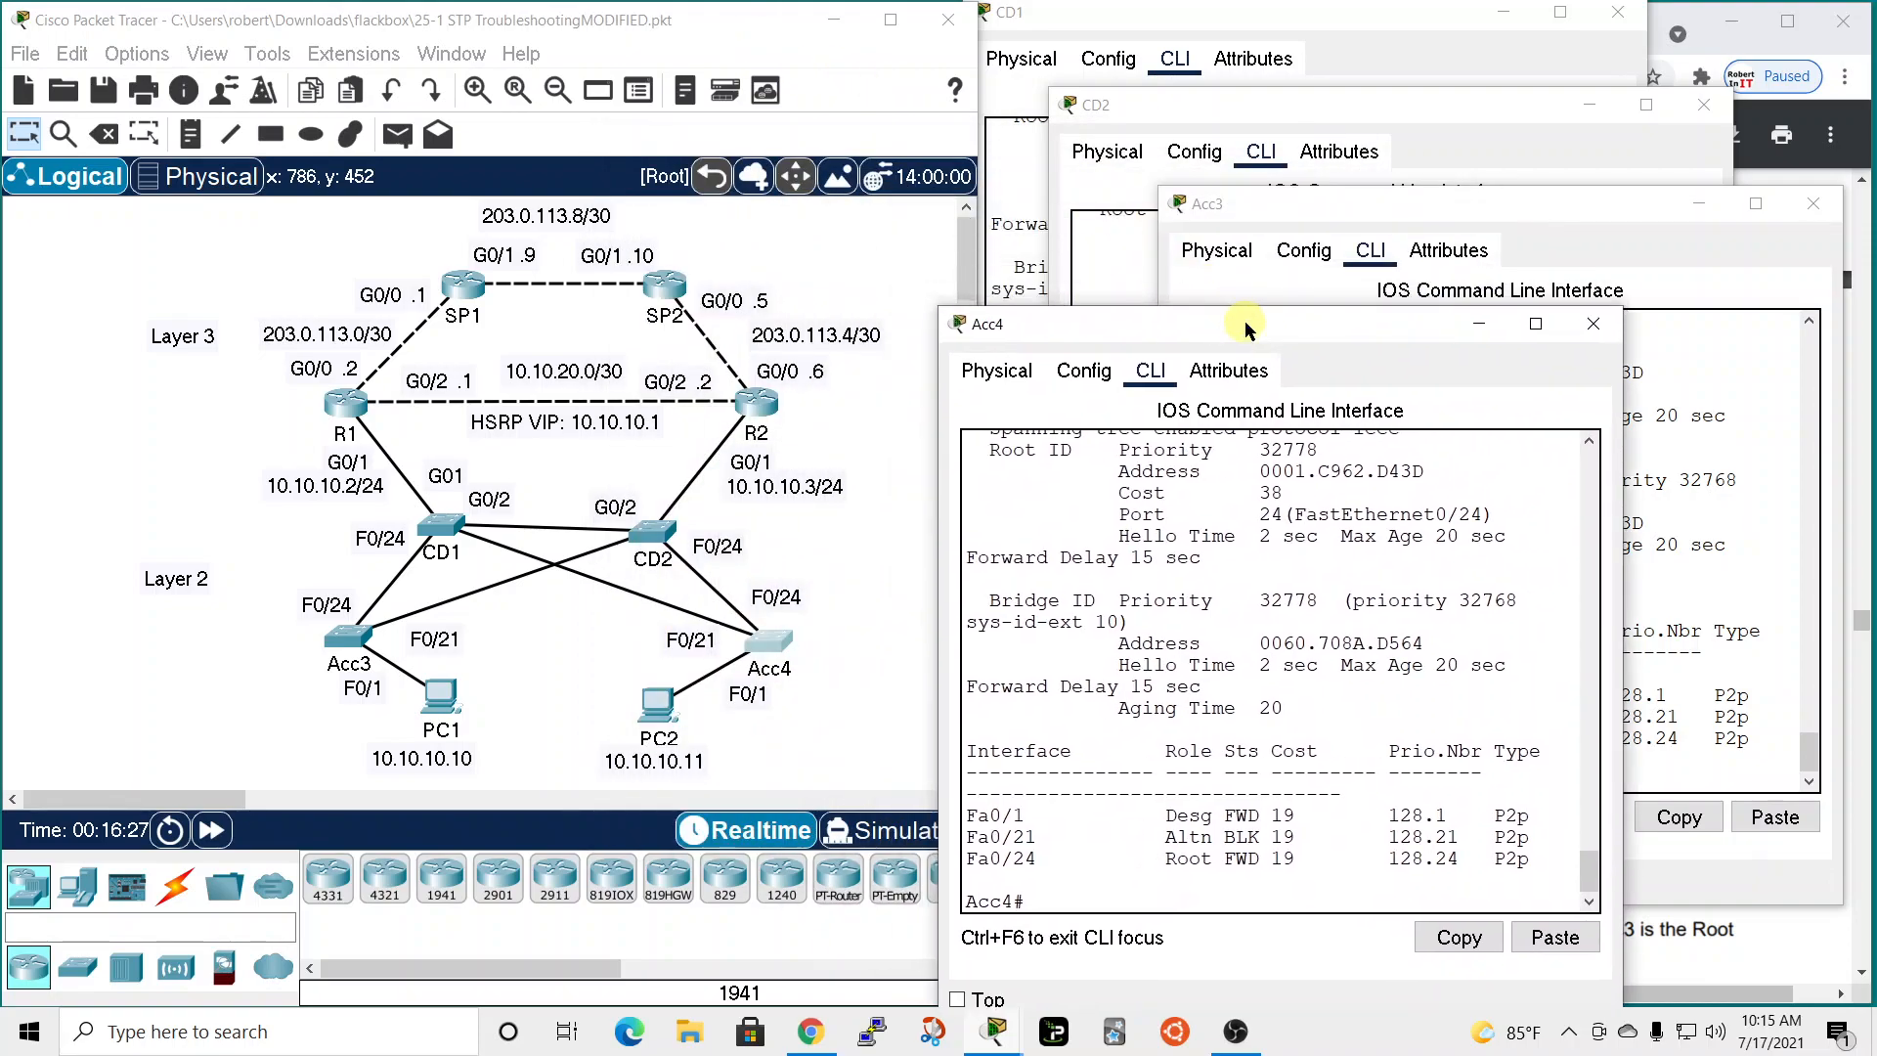
Highlight the last group of the Root ID address in Acc3's VLAN 10 output and minimize its window.
left_click(1447, 204)
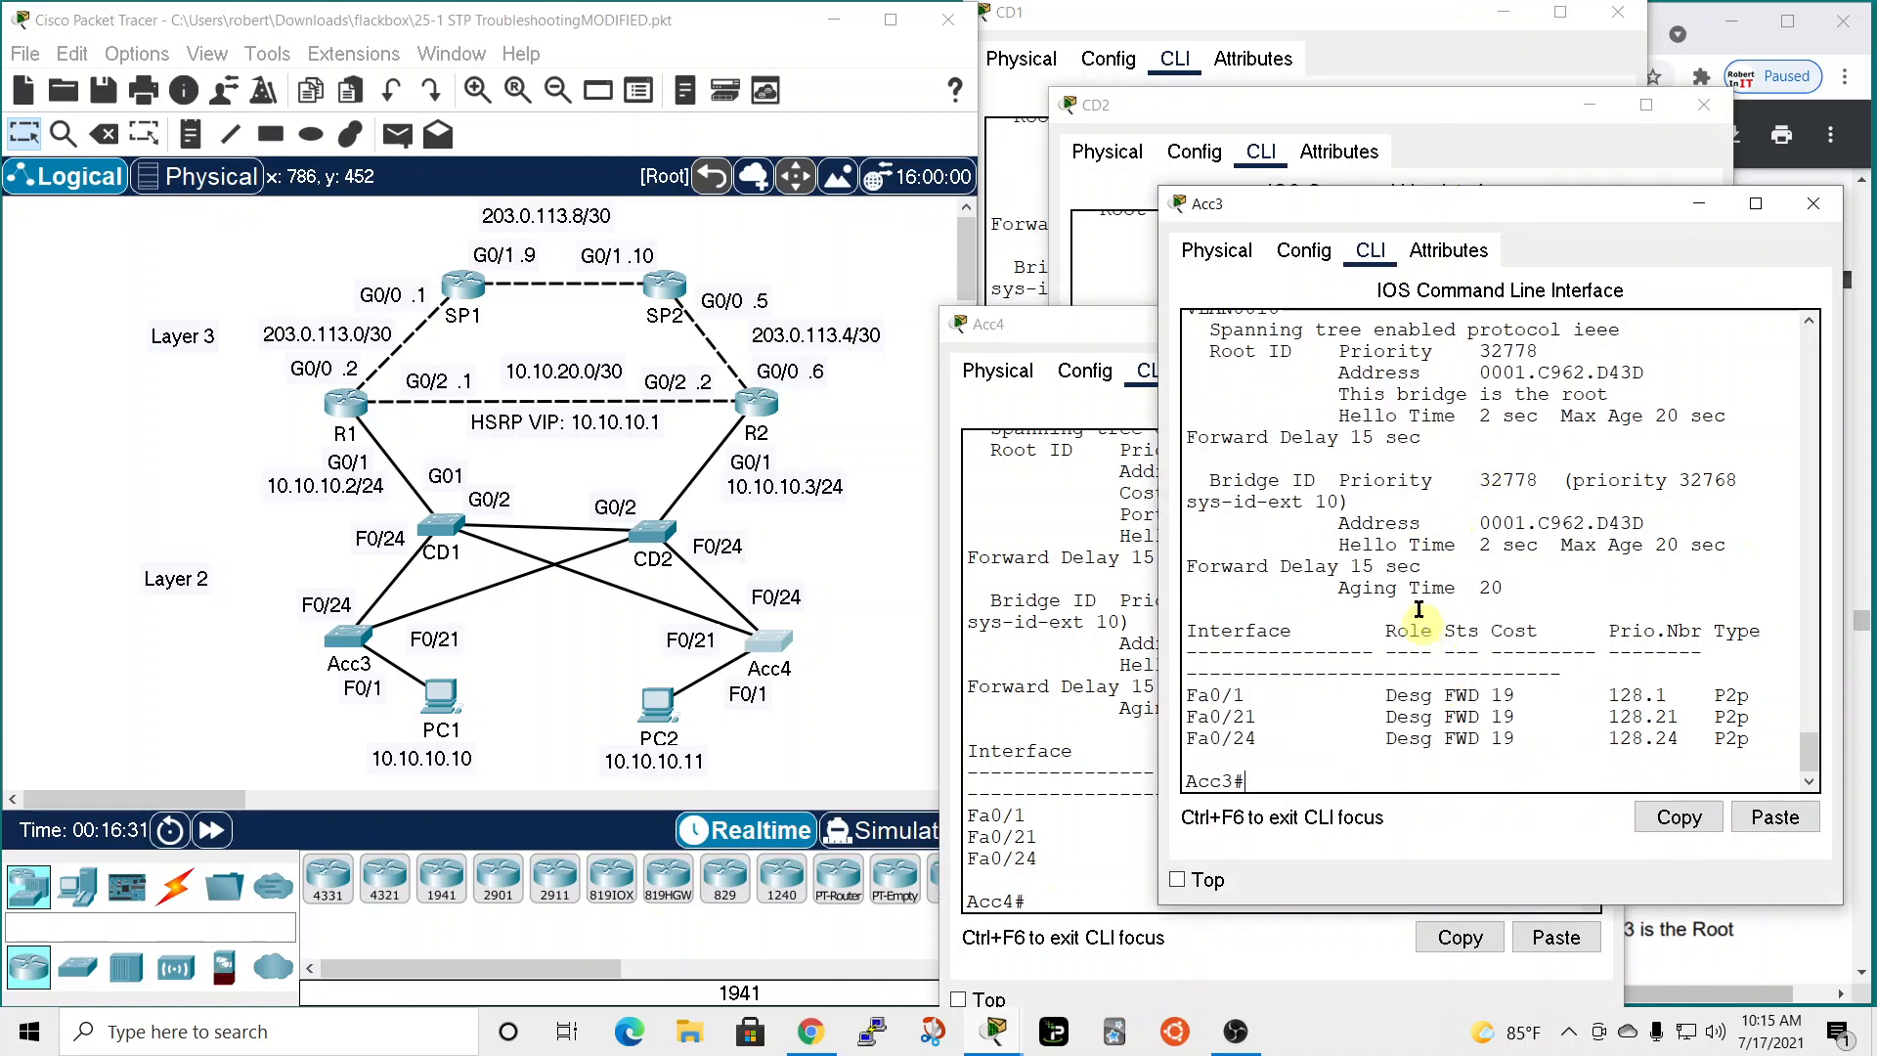
scroll(1422, 622, "up", 2)
double_click(1603, 488)
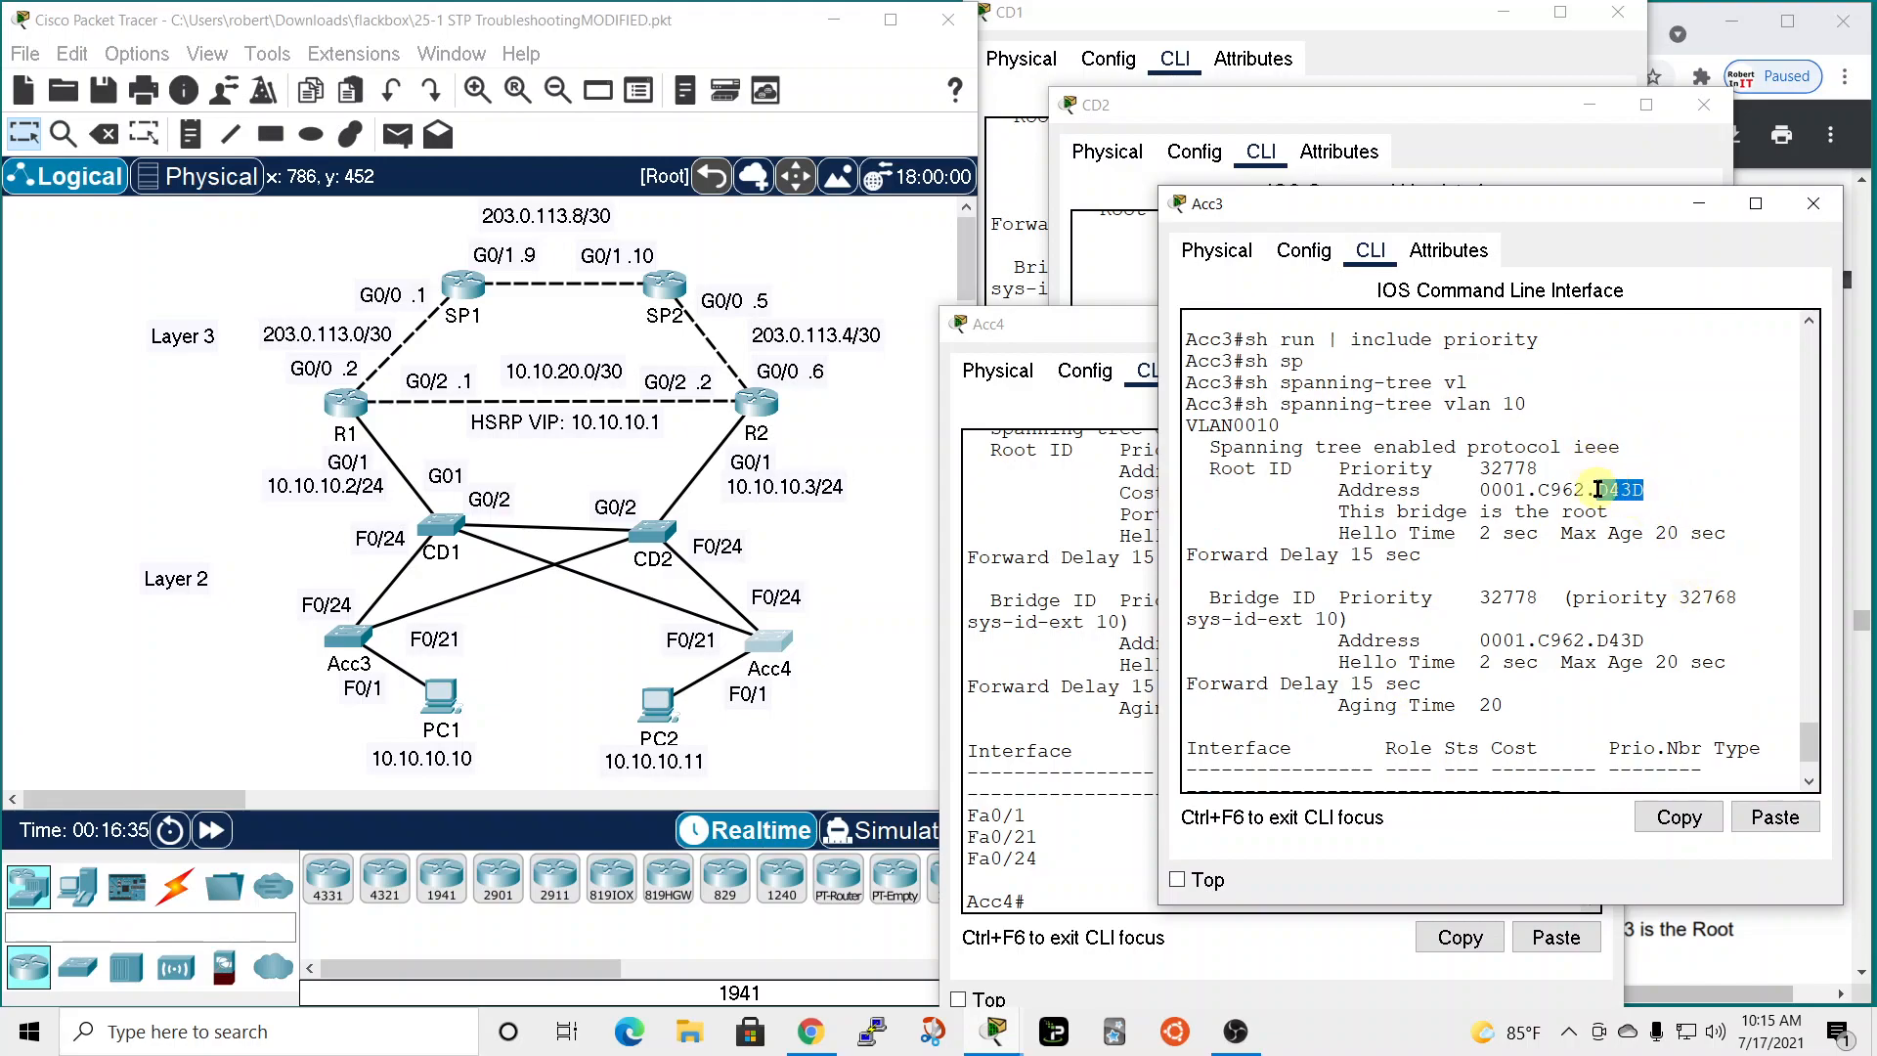
left_click(1700, 203)
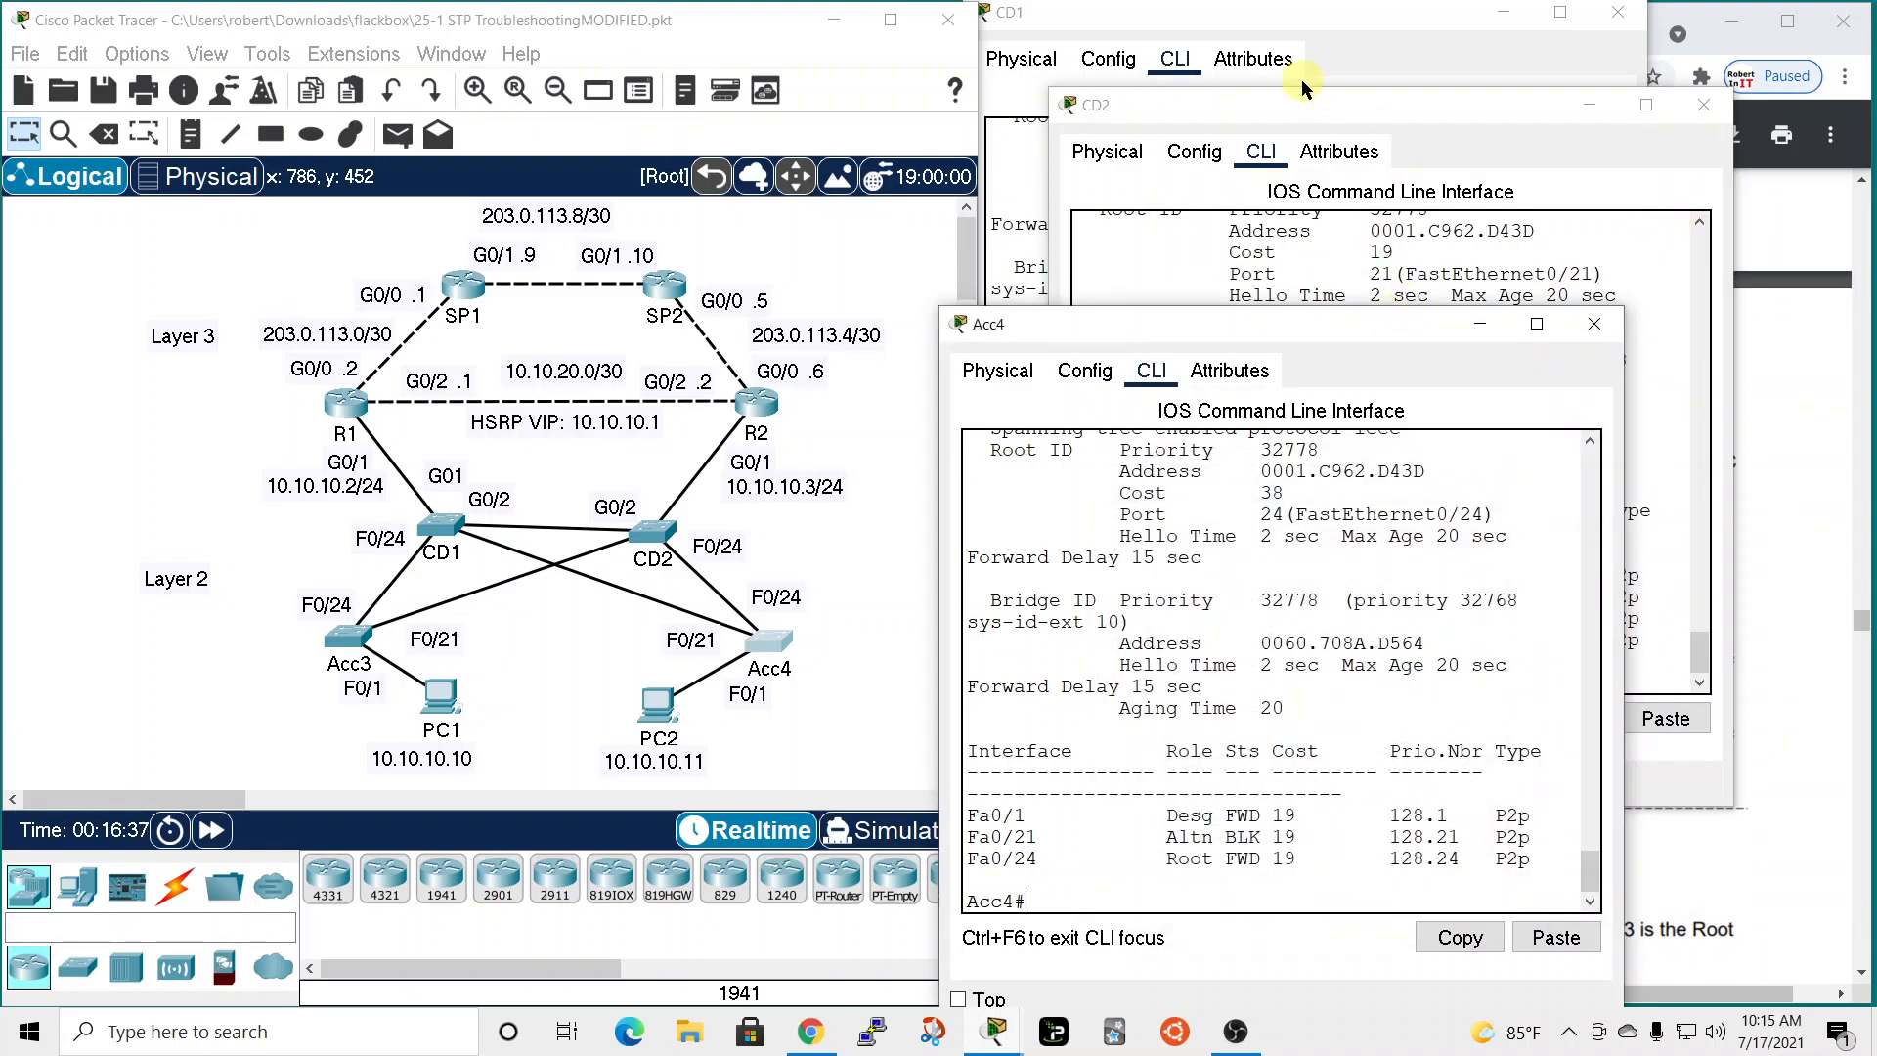
Place the CD1 and CD2 windows side by side, with the Root ID section of CD1's VLAN 10 output in view.
left_click(1251, 16)
left_click_drag(1295, 22, 338, 21)
left_click_drag(1420, 105, 1076, 18)
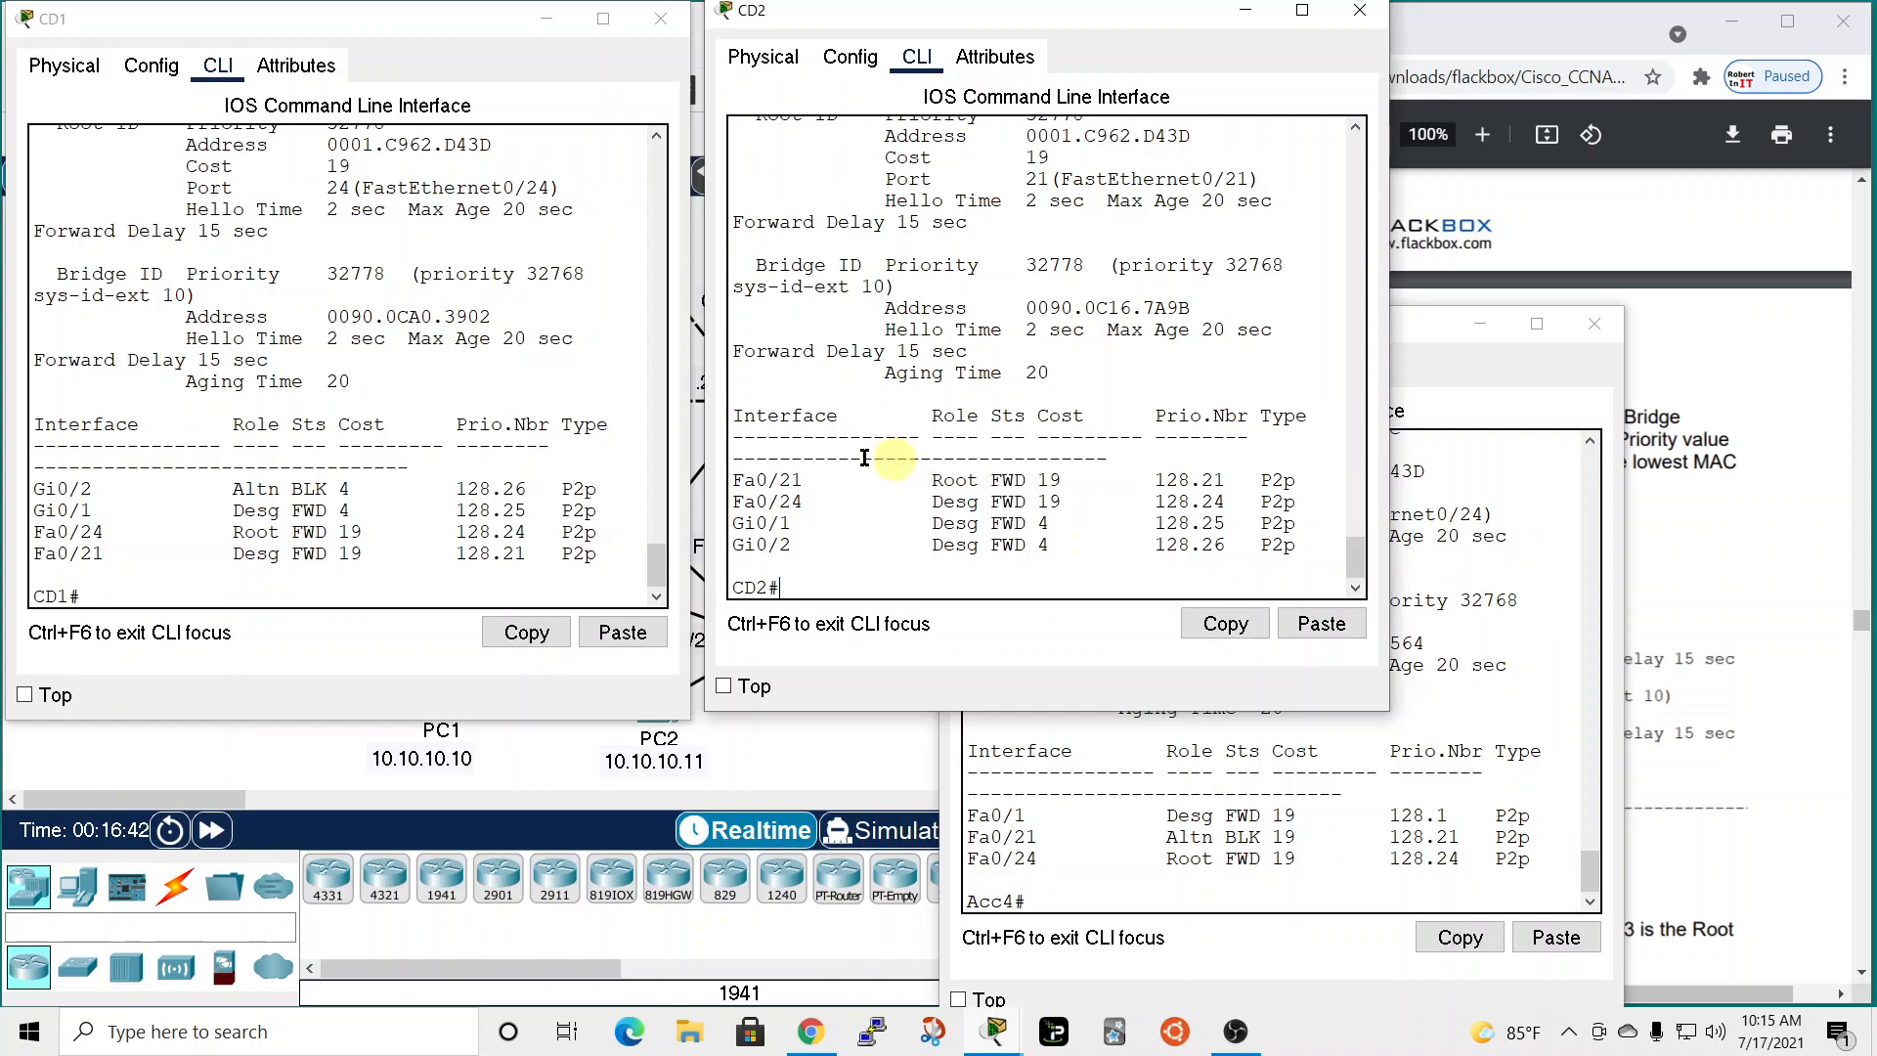
left_click_drag(695, 467, 720, 467)
scroll(586, 460, "up", 3)
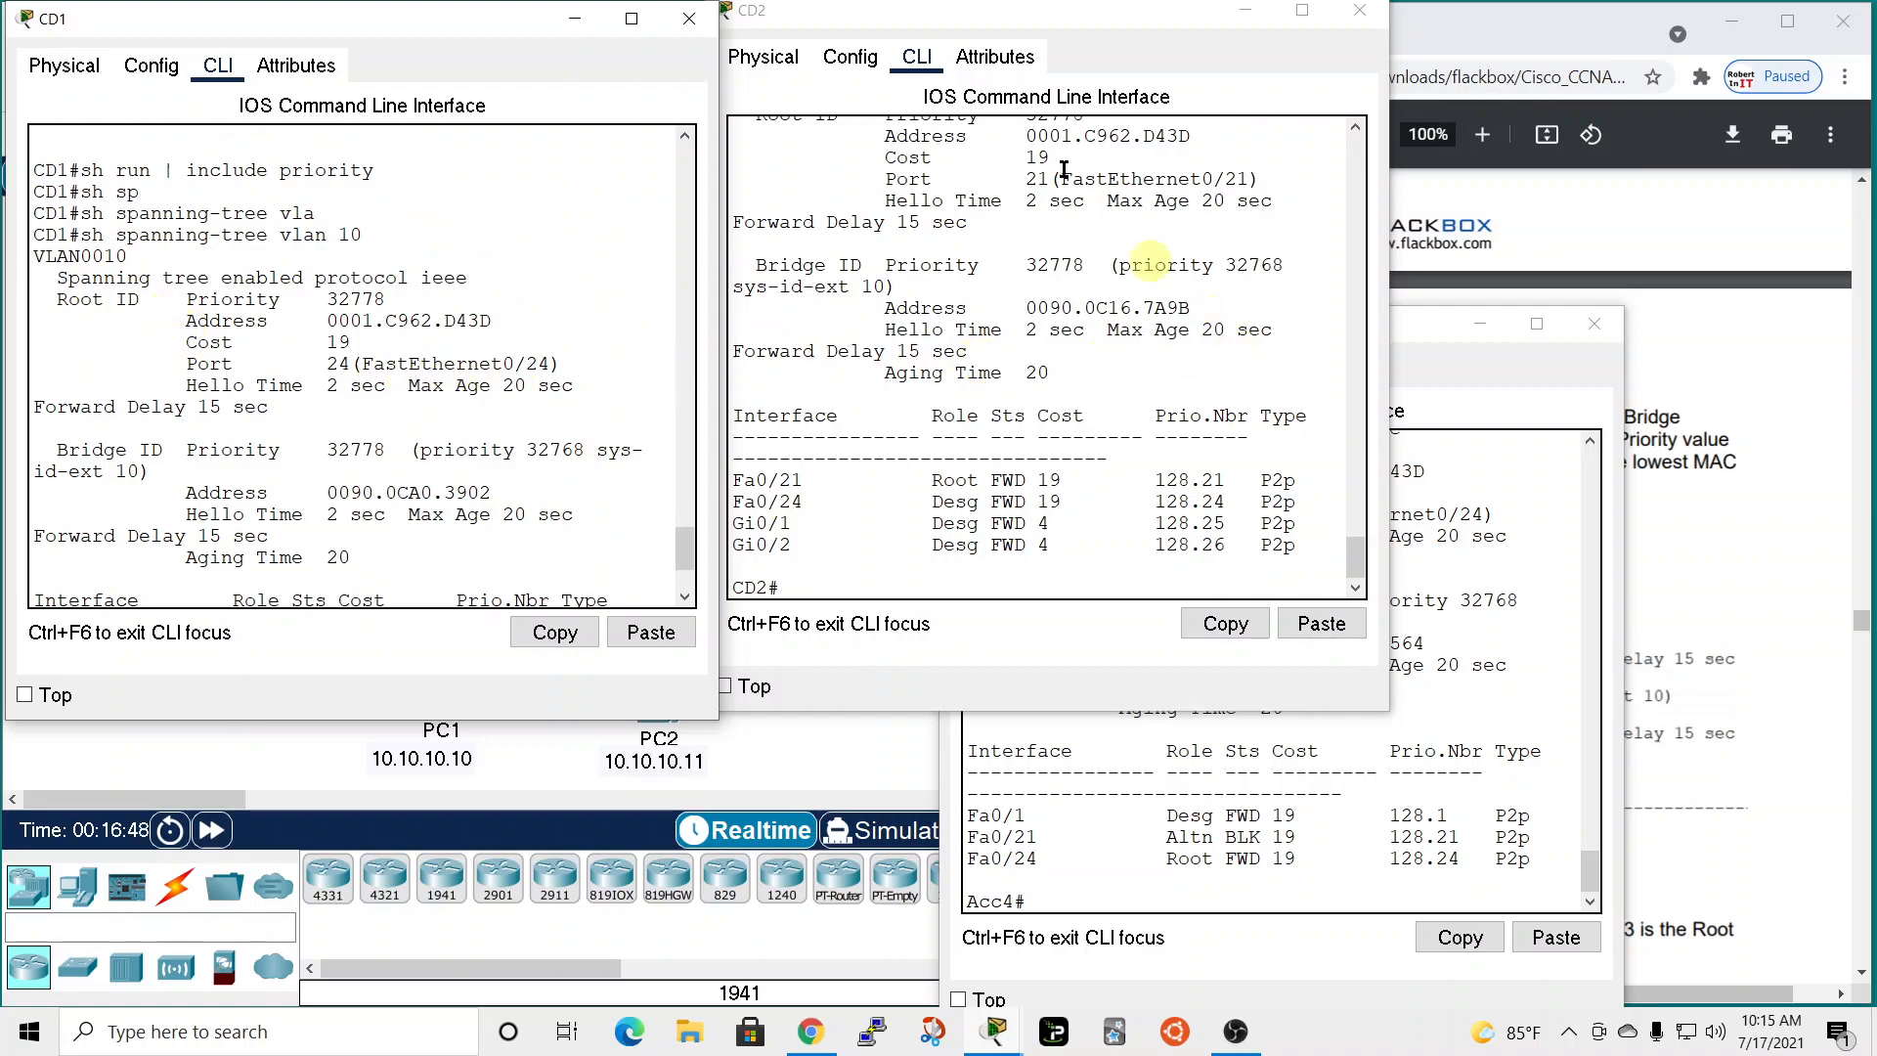
left_click_drag(1012, 15, 1289, 28)
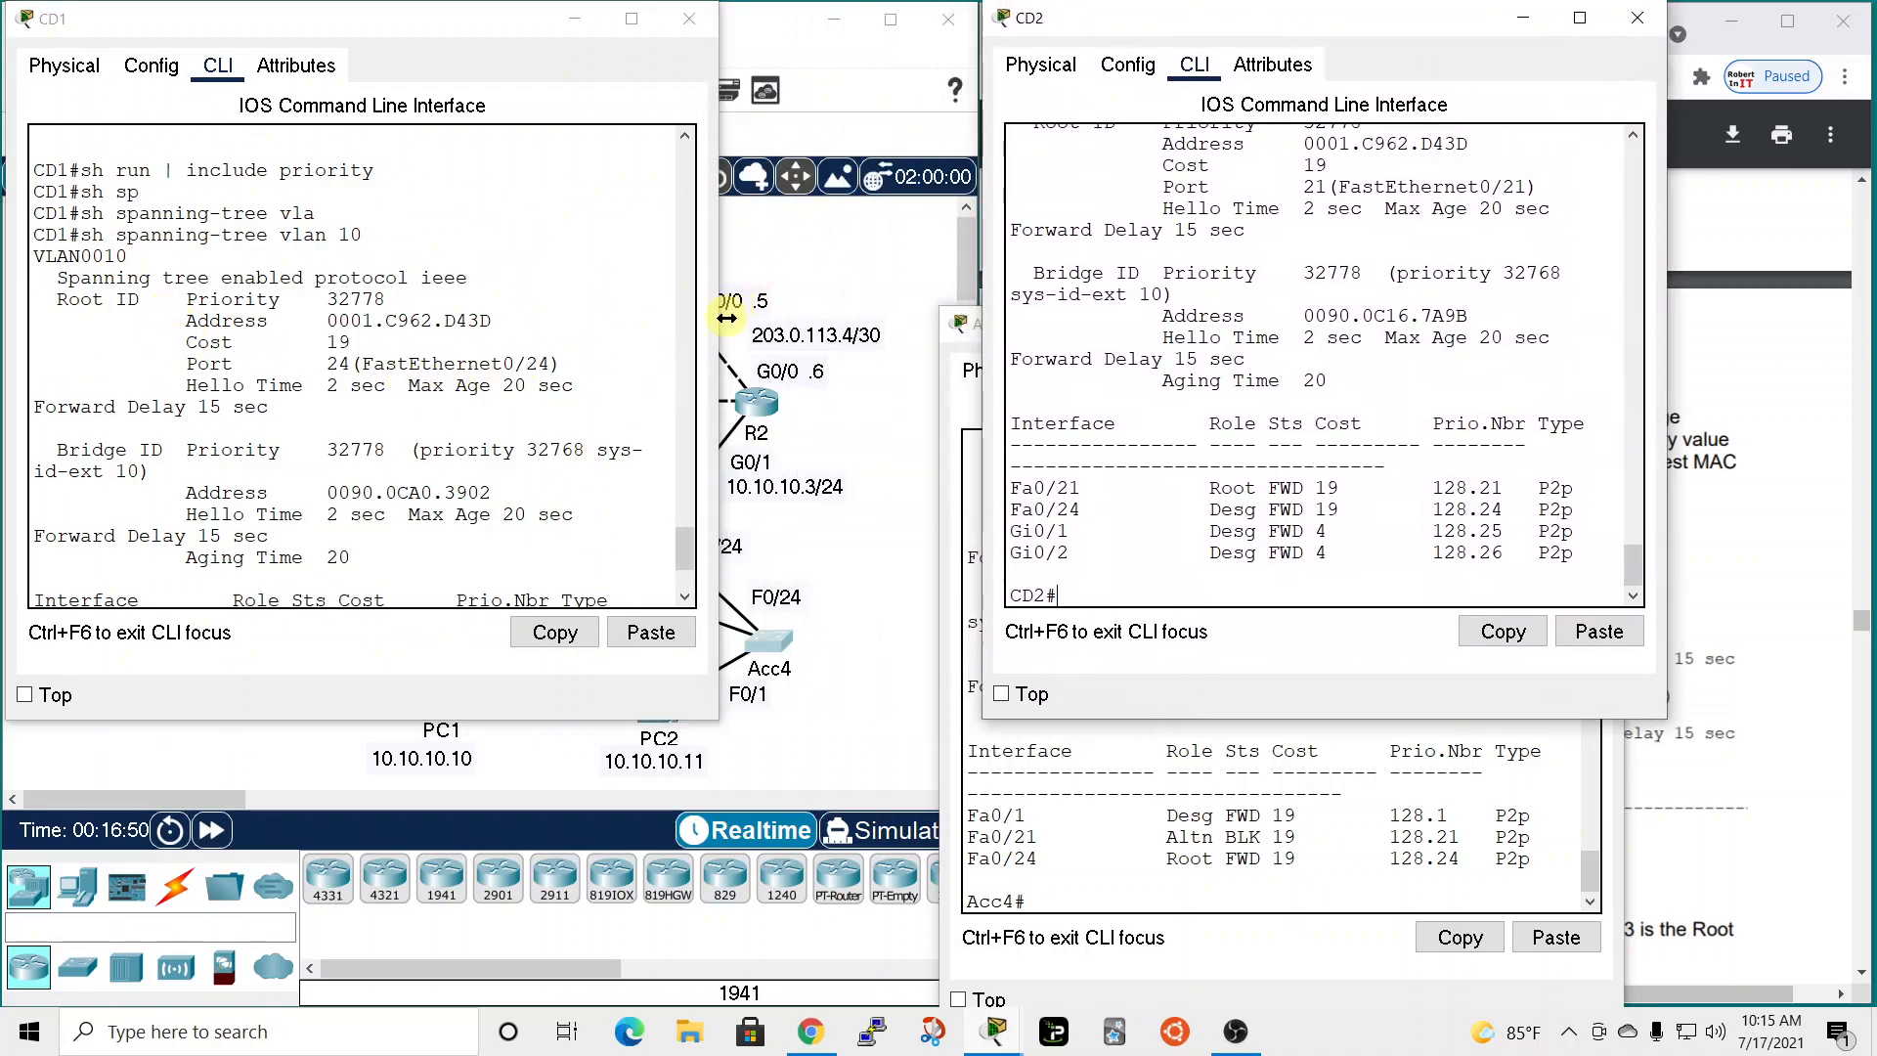
Widen the CD1 and CD2 windows and highlight the last group of the Root ID address in each VLAN 10 output.
left_click_drag(721, 325, 903, 333)
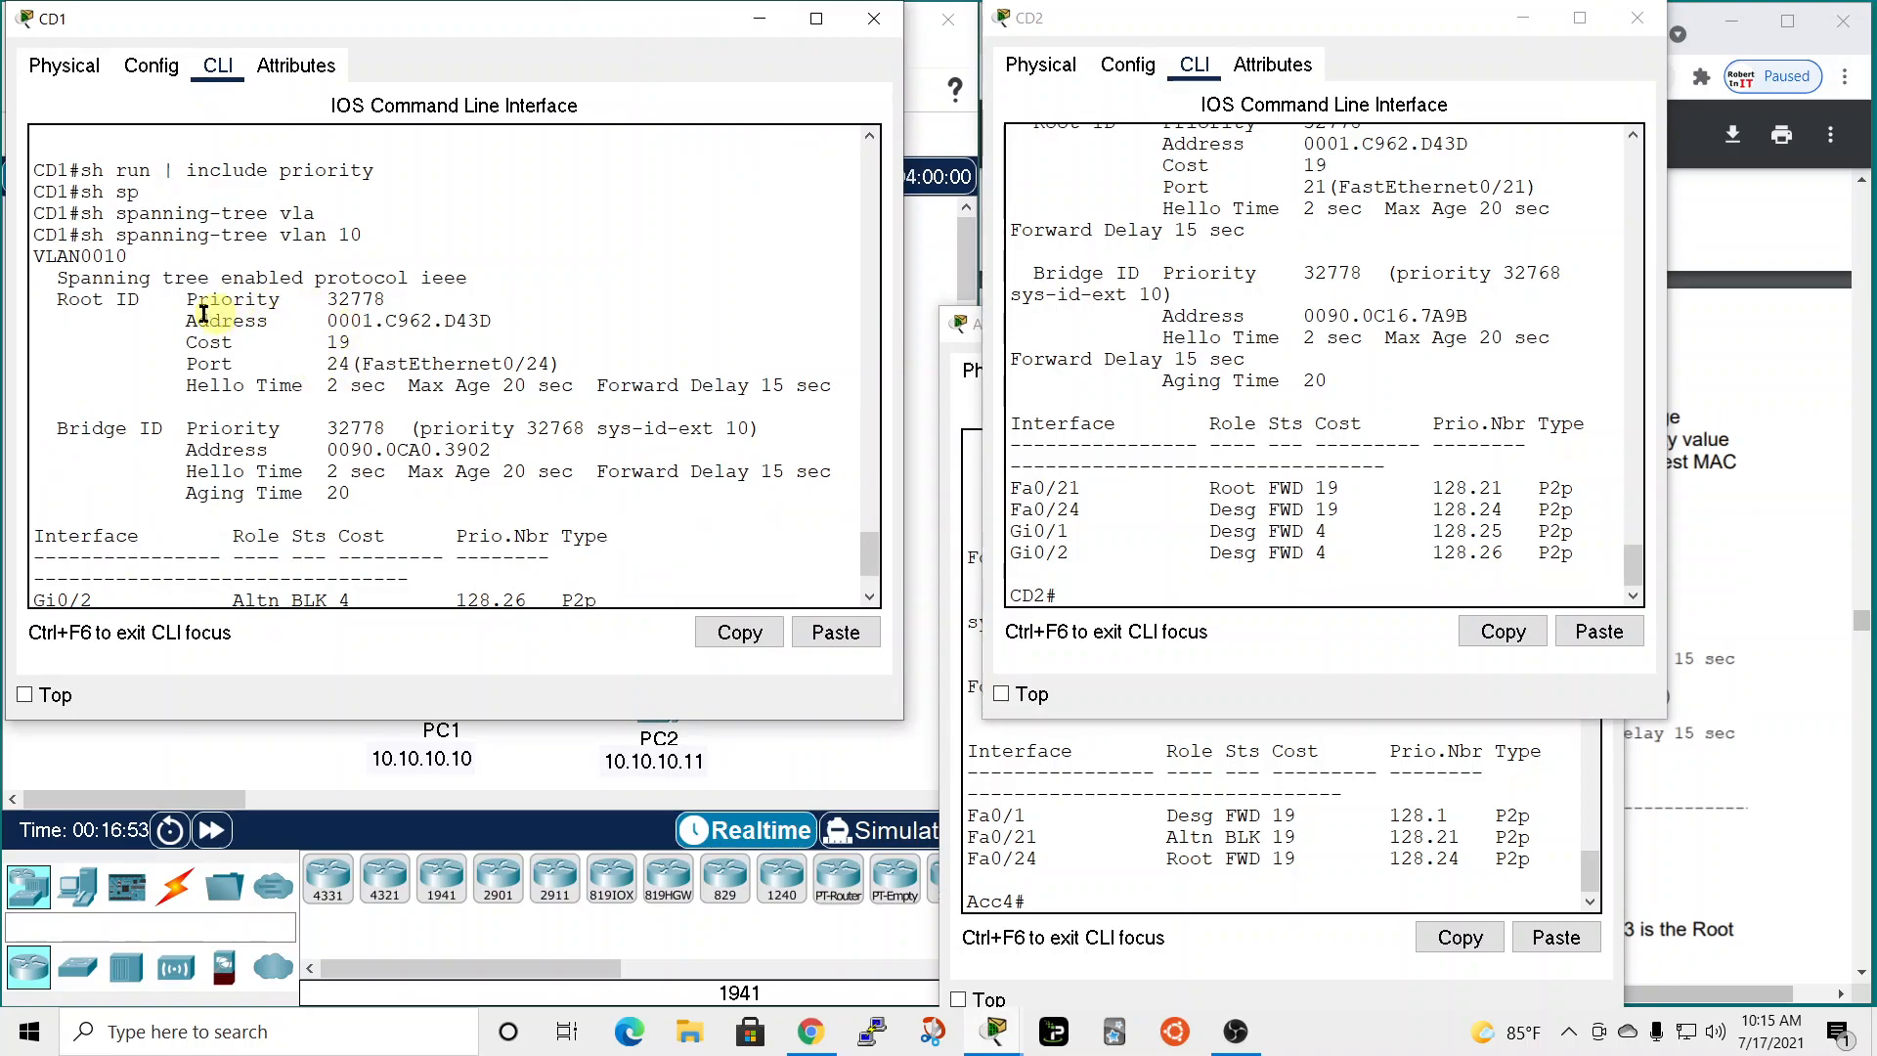
left_click_drag(443, 321, 491, 320)
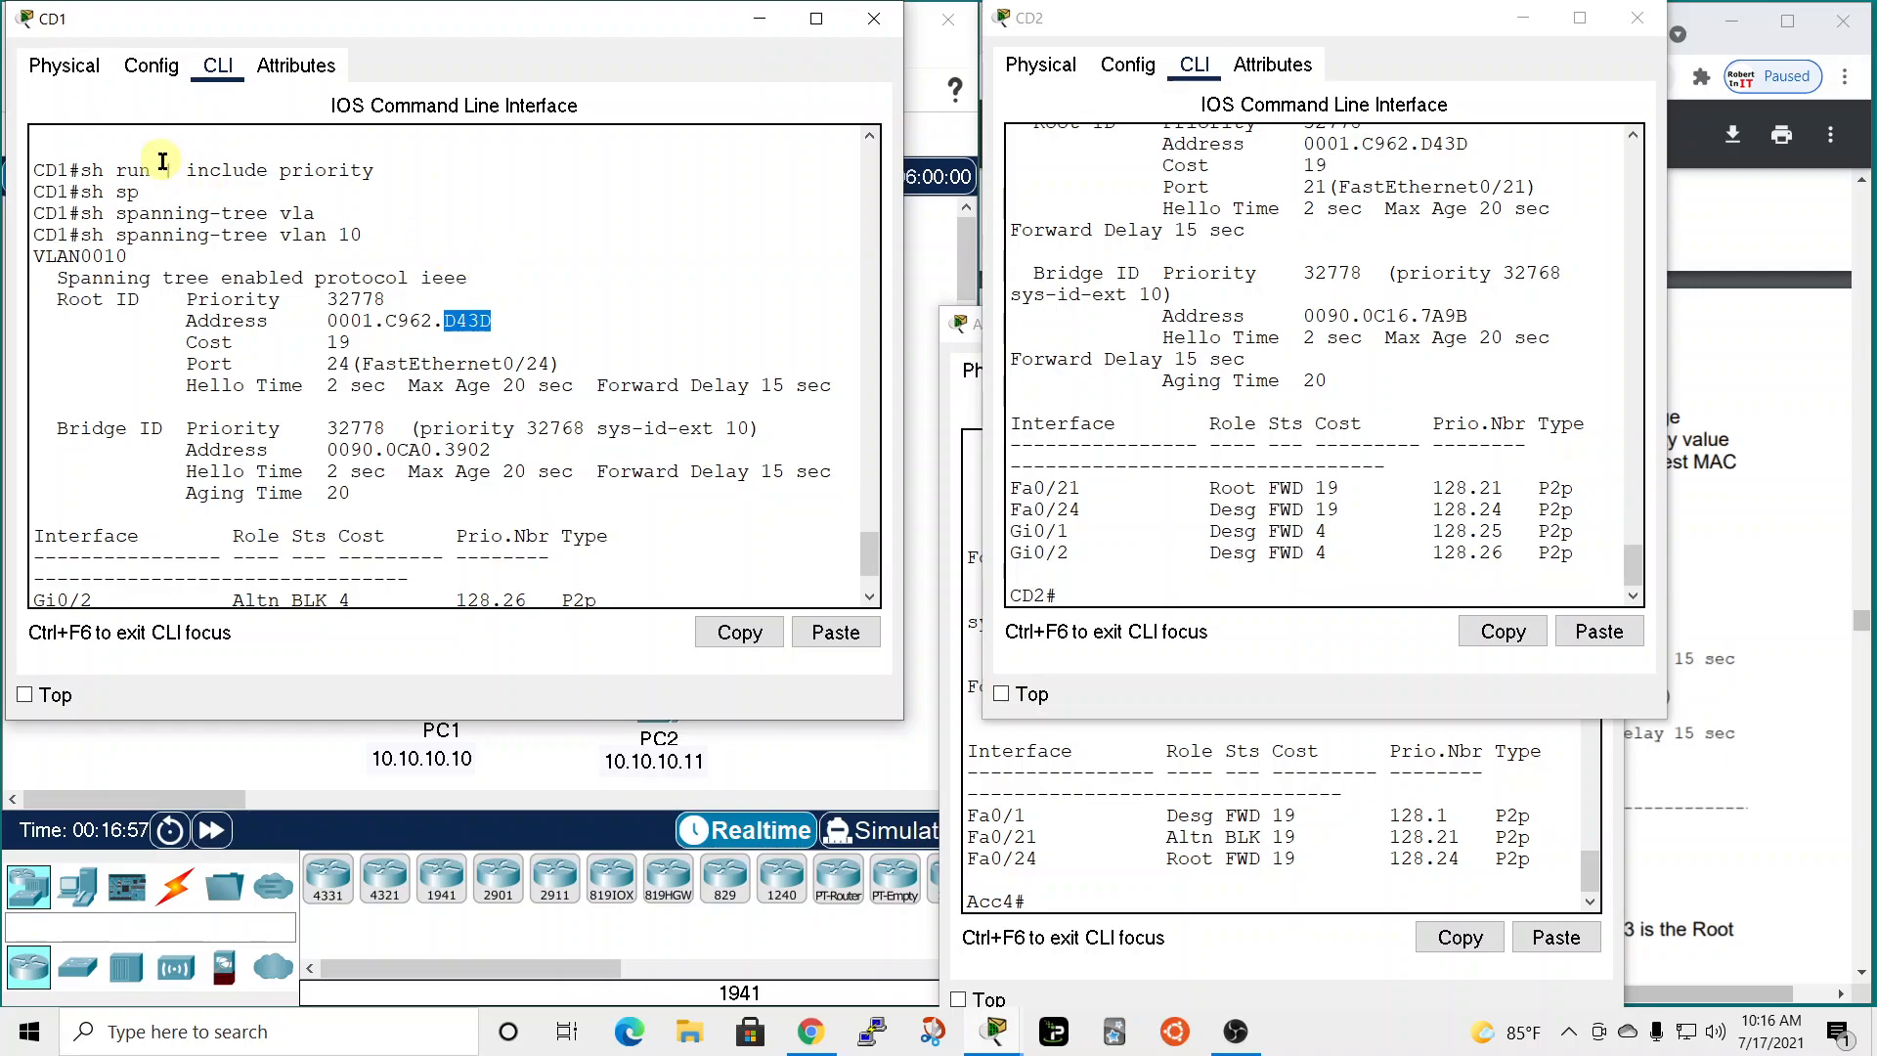
left_click_drag(1670, 350, 1869, 351)
scroll(1431, 349, "up", 2)
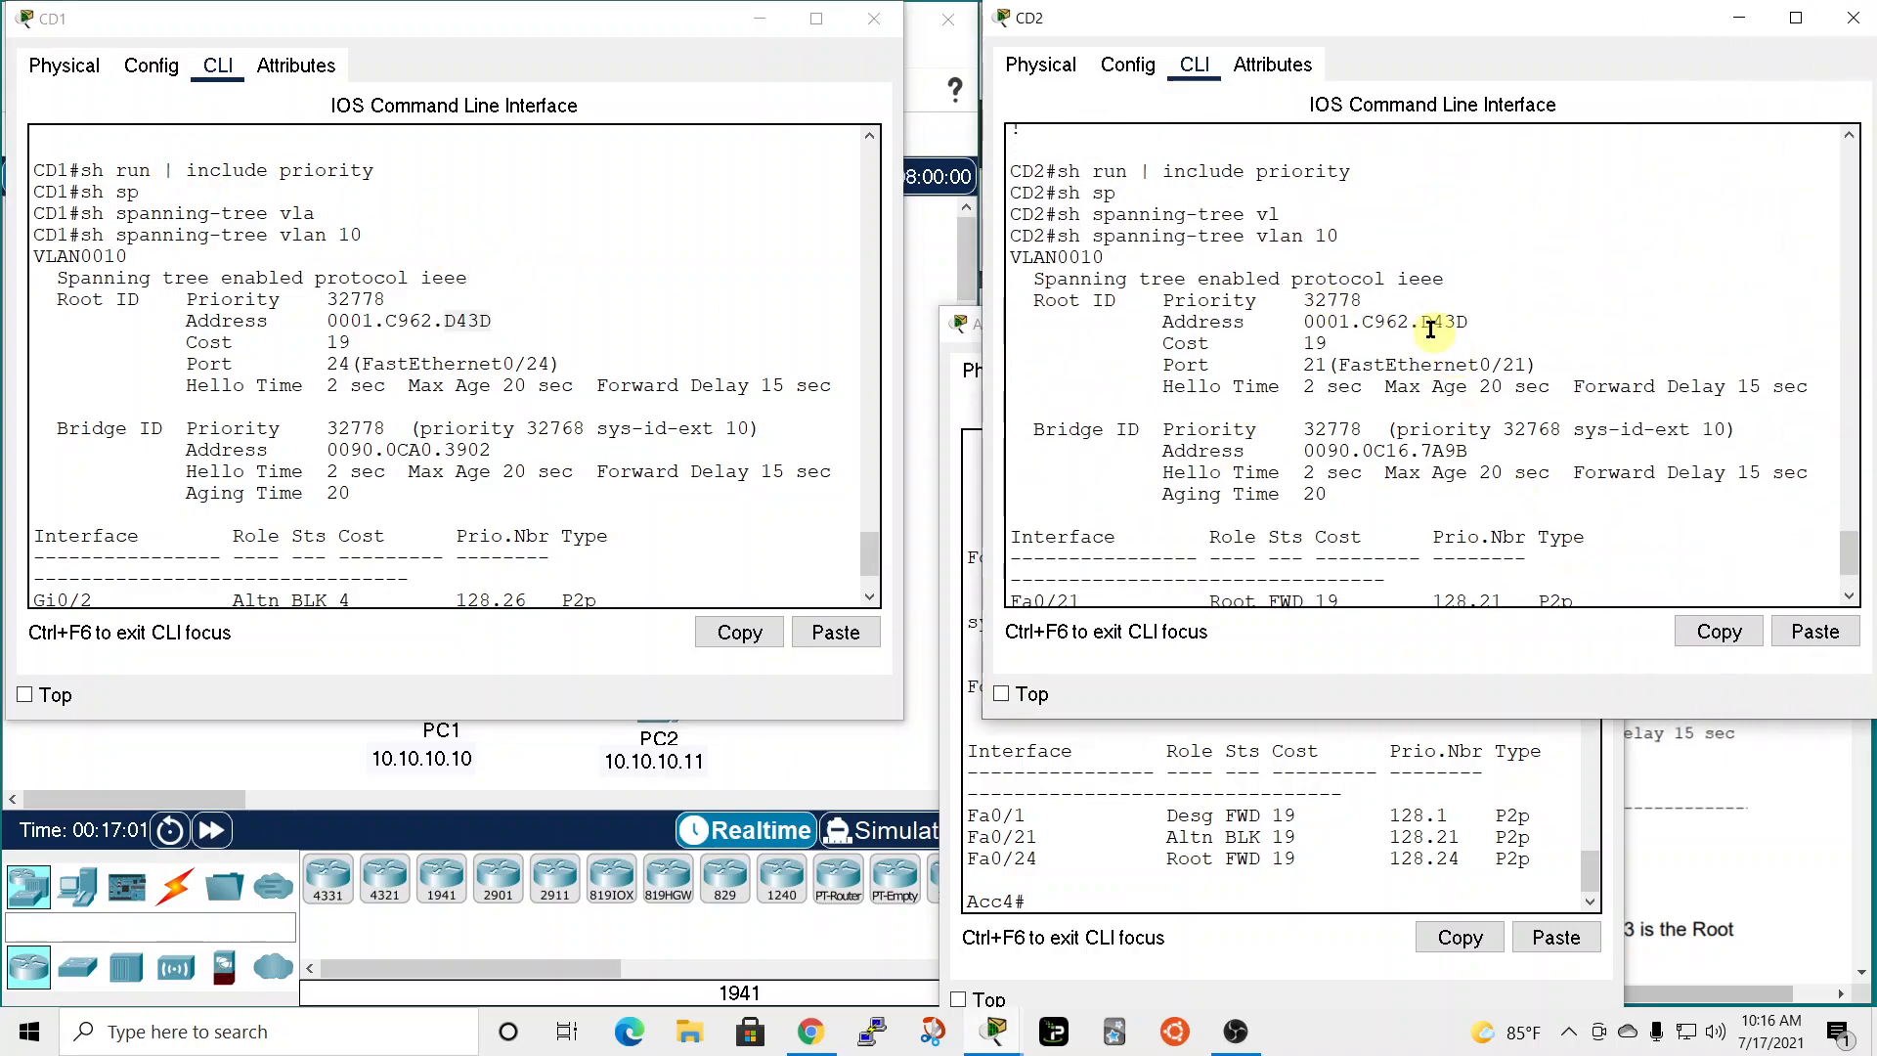
left_click_drag(1422, 321, 1470, 323)
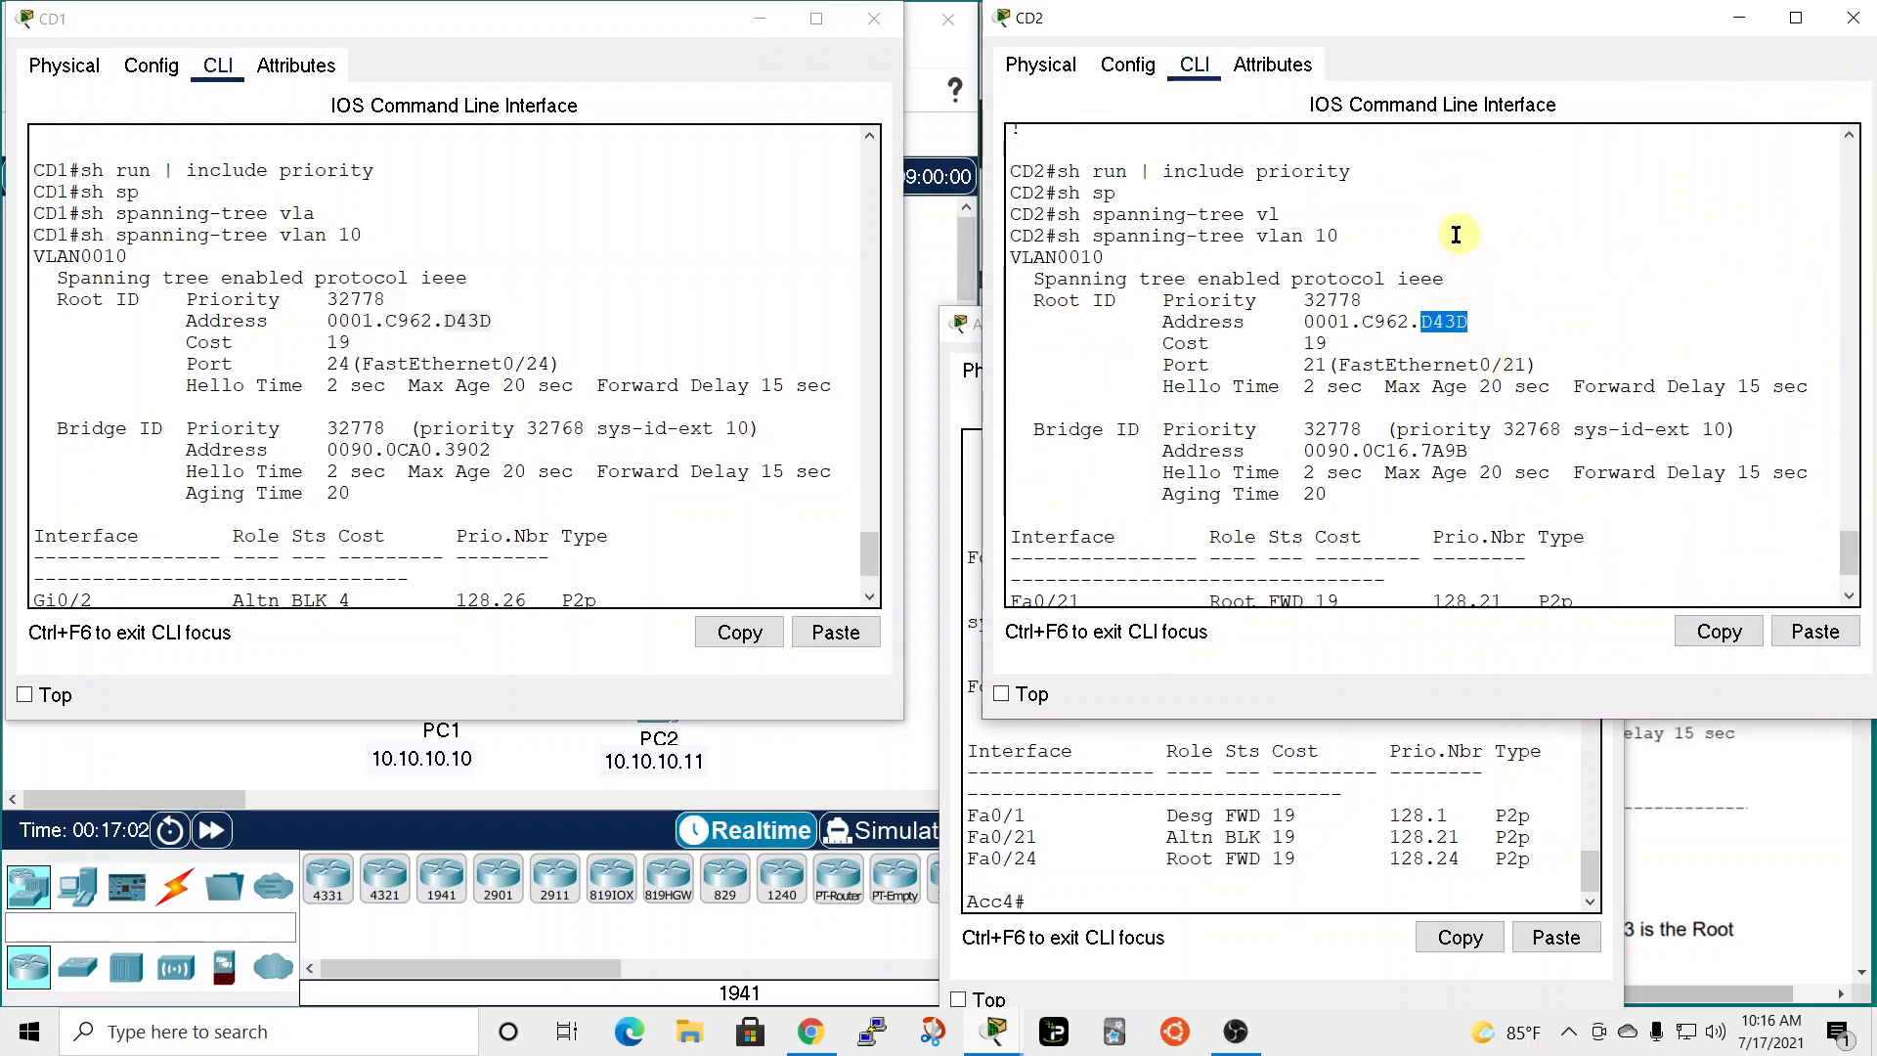
mouse_move(1566, 20)
left_mouse_down()
mouse_move(1459, 19)
mouse_move(1482, 53)
mouse_move(1555, 36)
mouse_move(1544, 19)
left_mouse_up()
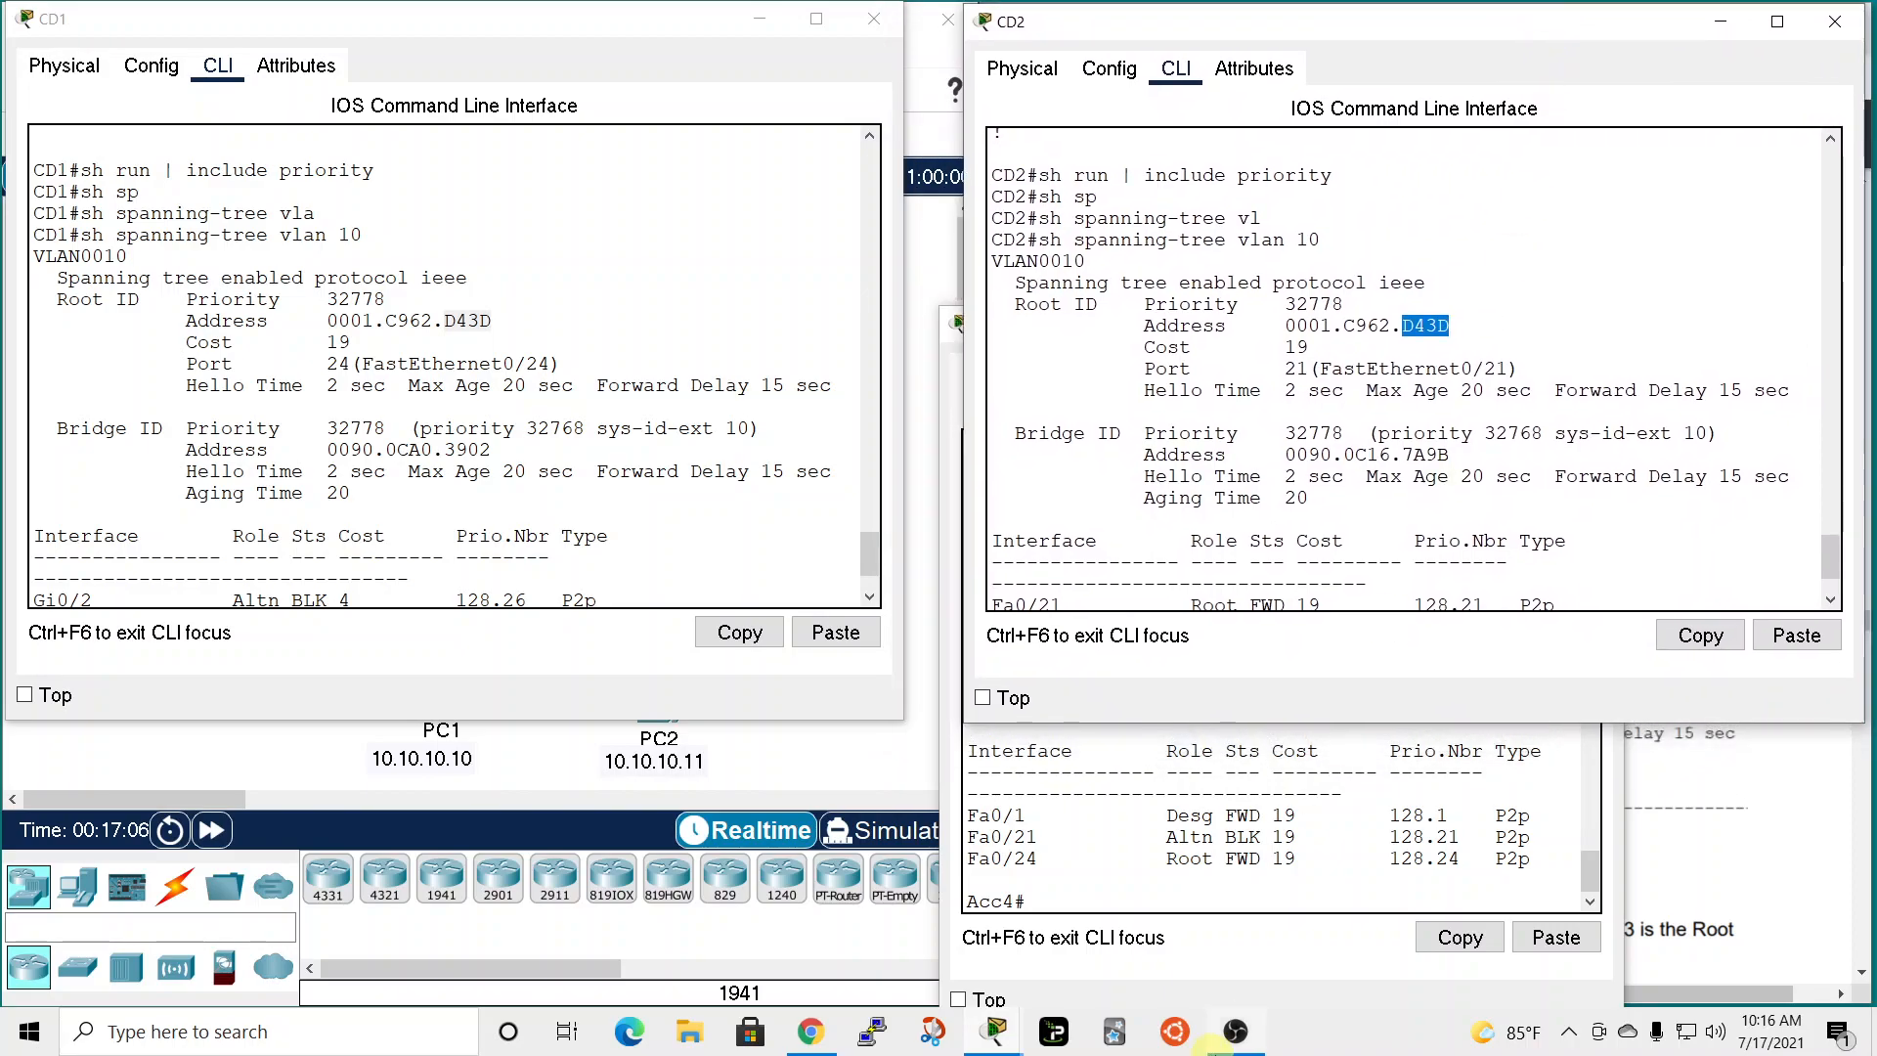
Bring Acc4's VLAN 10 output to the front and minimize the Acc4, CD2 and CD1 windows to uncover the topology.
left_click(1245, 923)
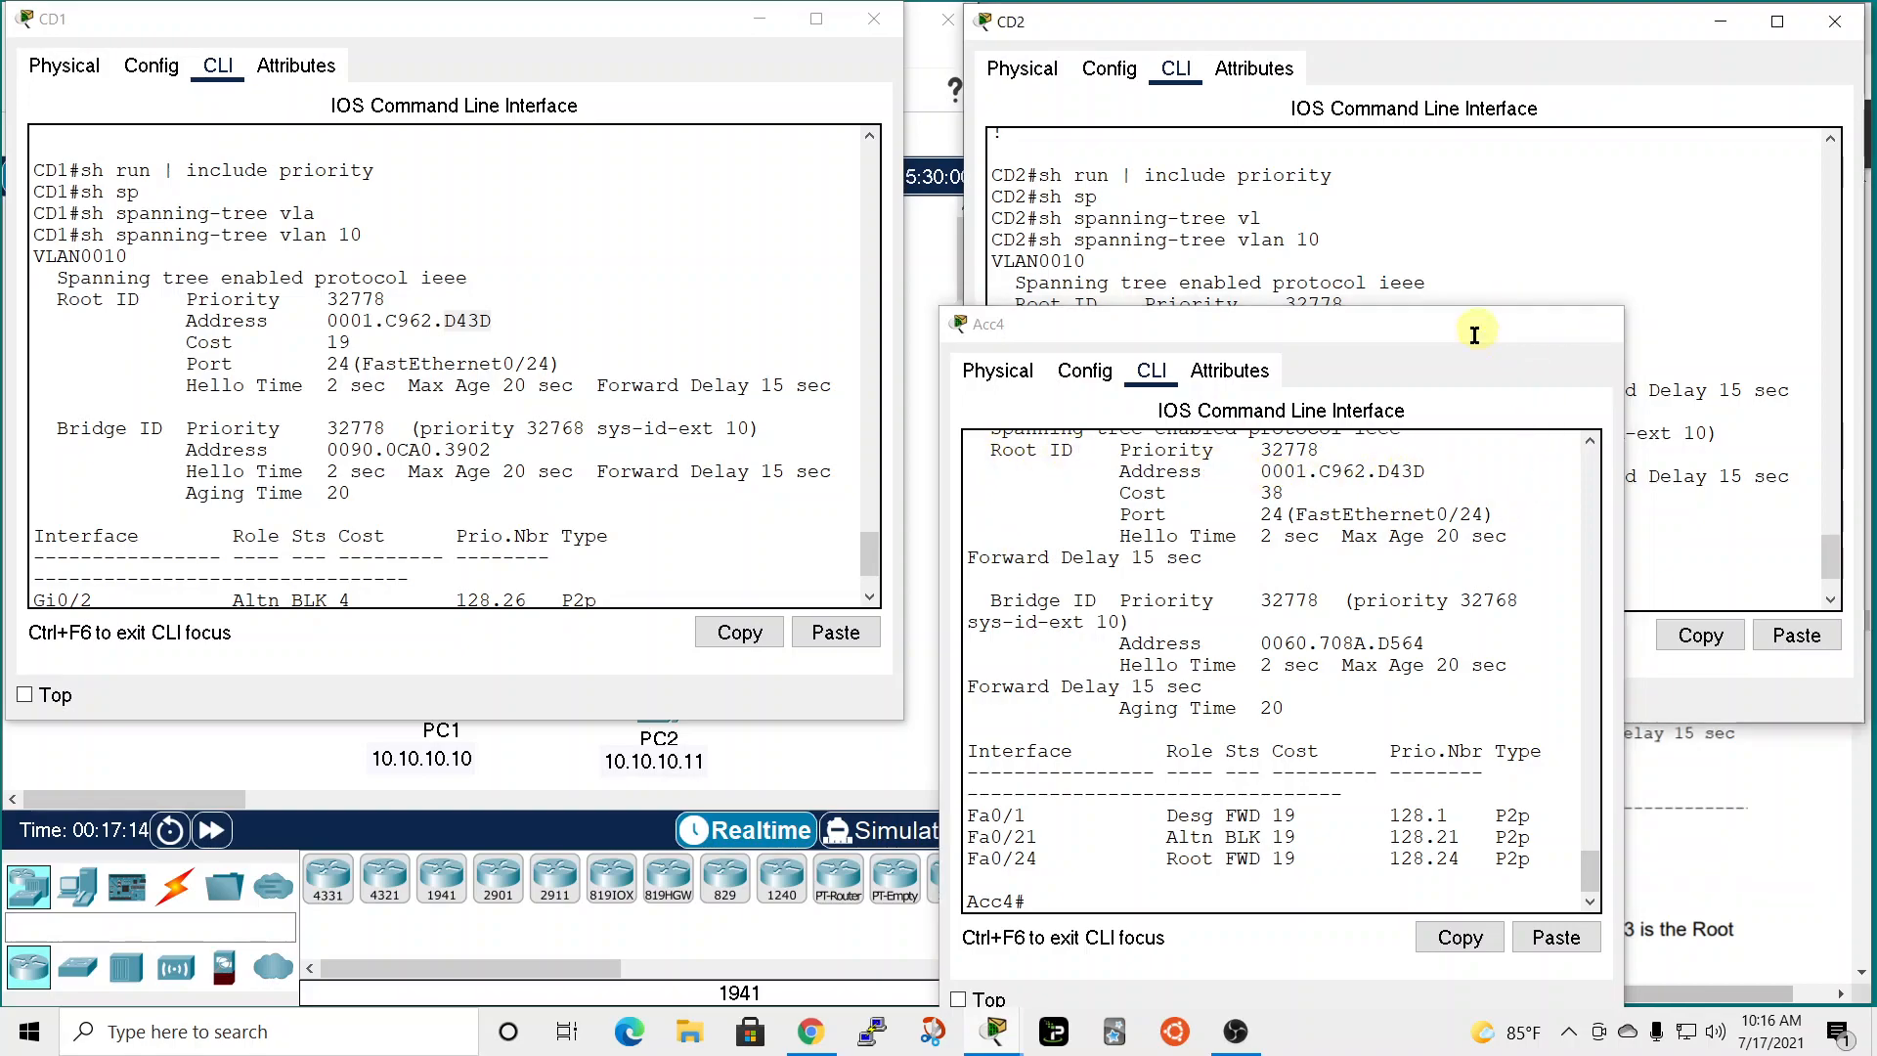
left_click(1479, 325)
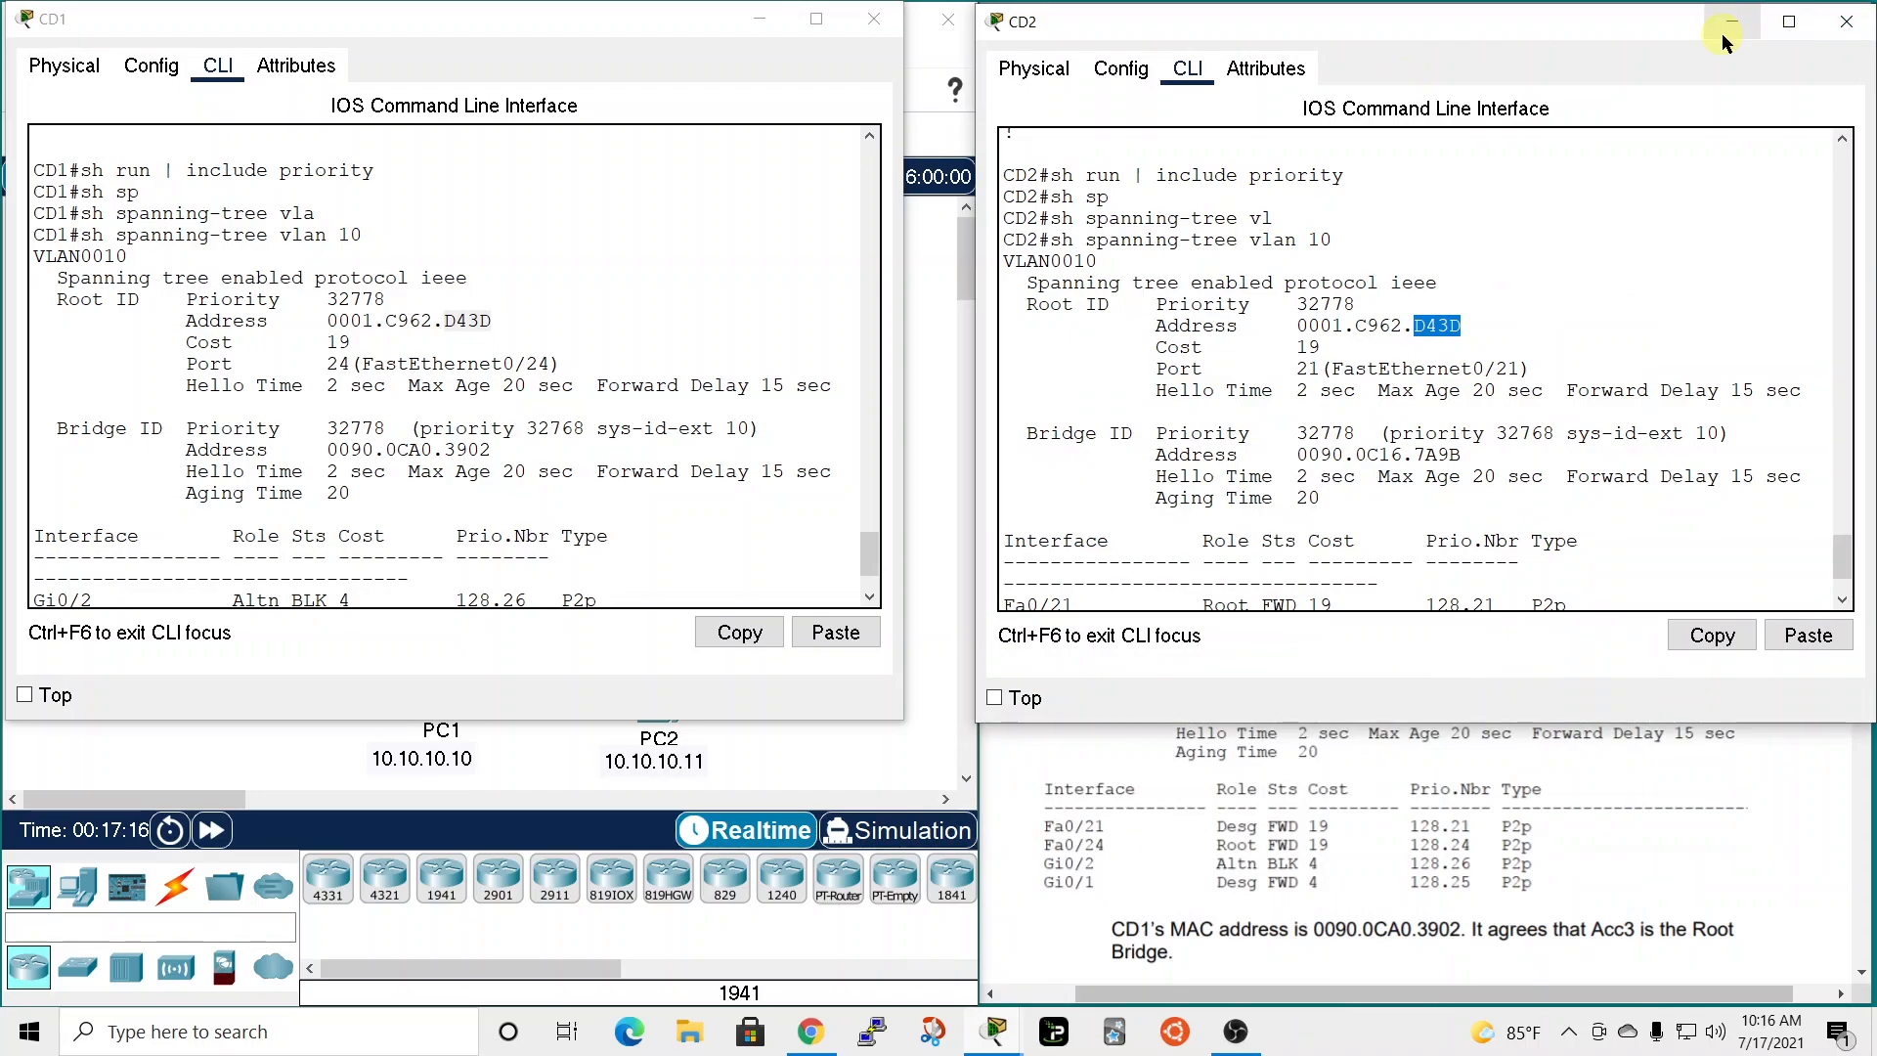
left_click(1720, 22)
left_click(778, 16)
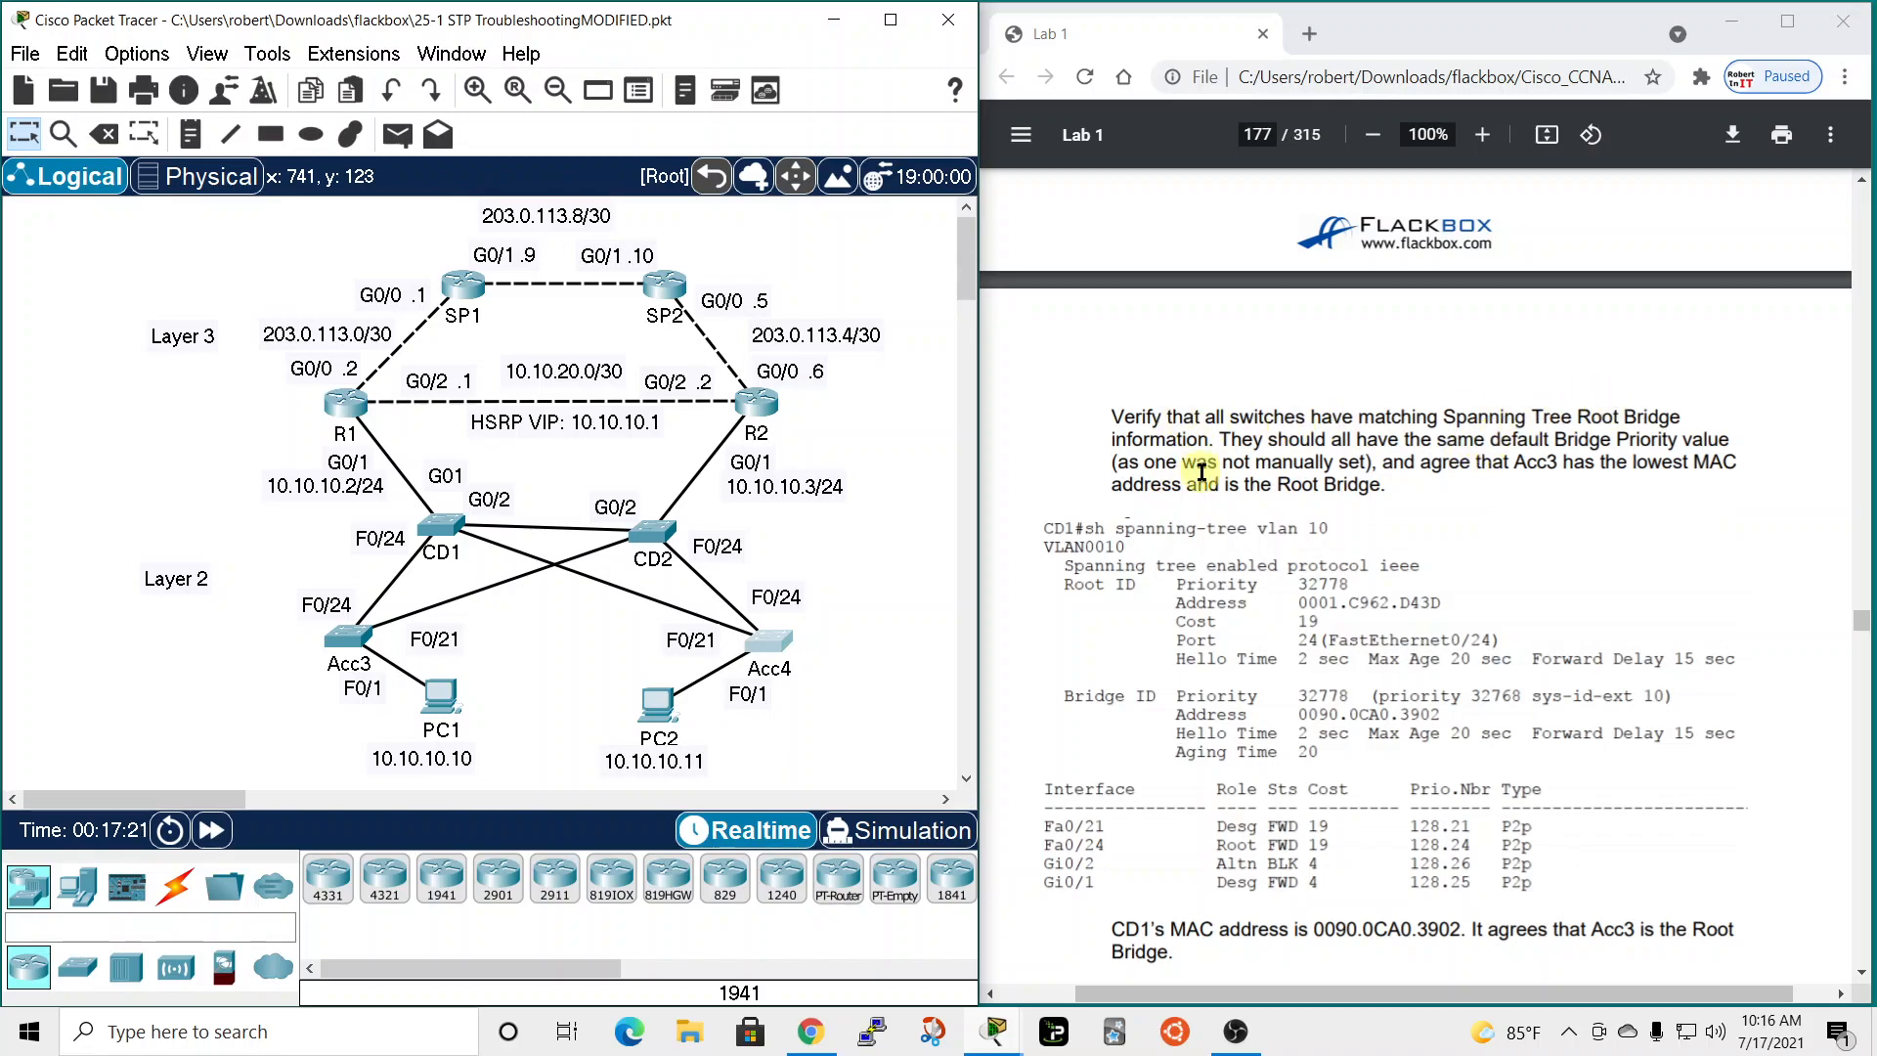
Read on in the lab guide through the root bridge checks to the diagram marking Acc3's Designated Ports.
scroll(1271, 503, "down", 6)
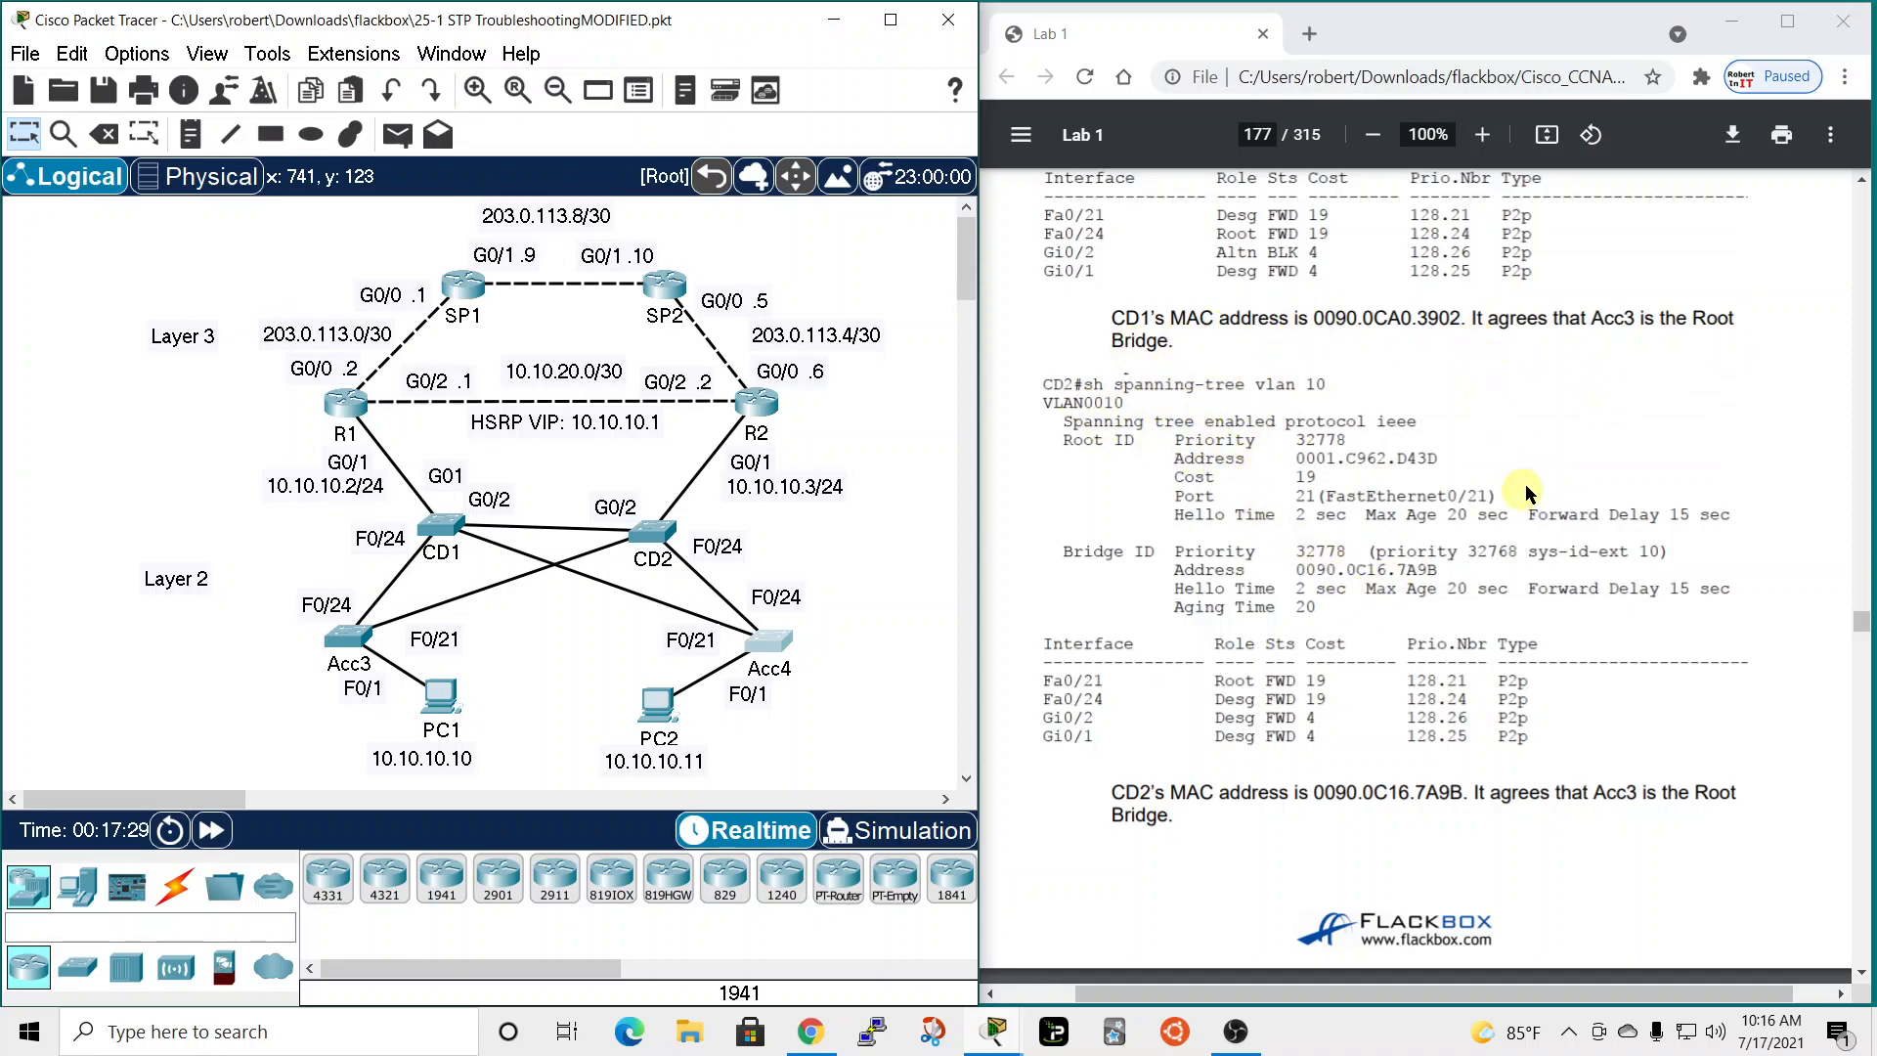
scroll(1263, 678, "down", 8)
scroll(1263, 679, "down", 1)
scroll(1274, 596, "down", 5)
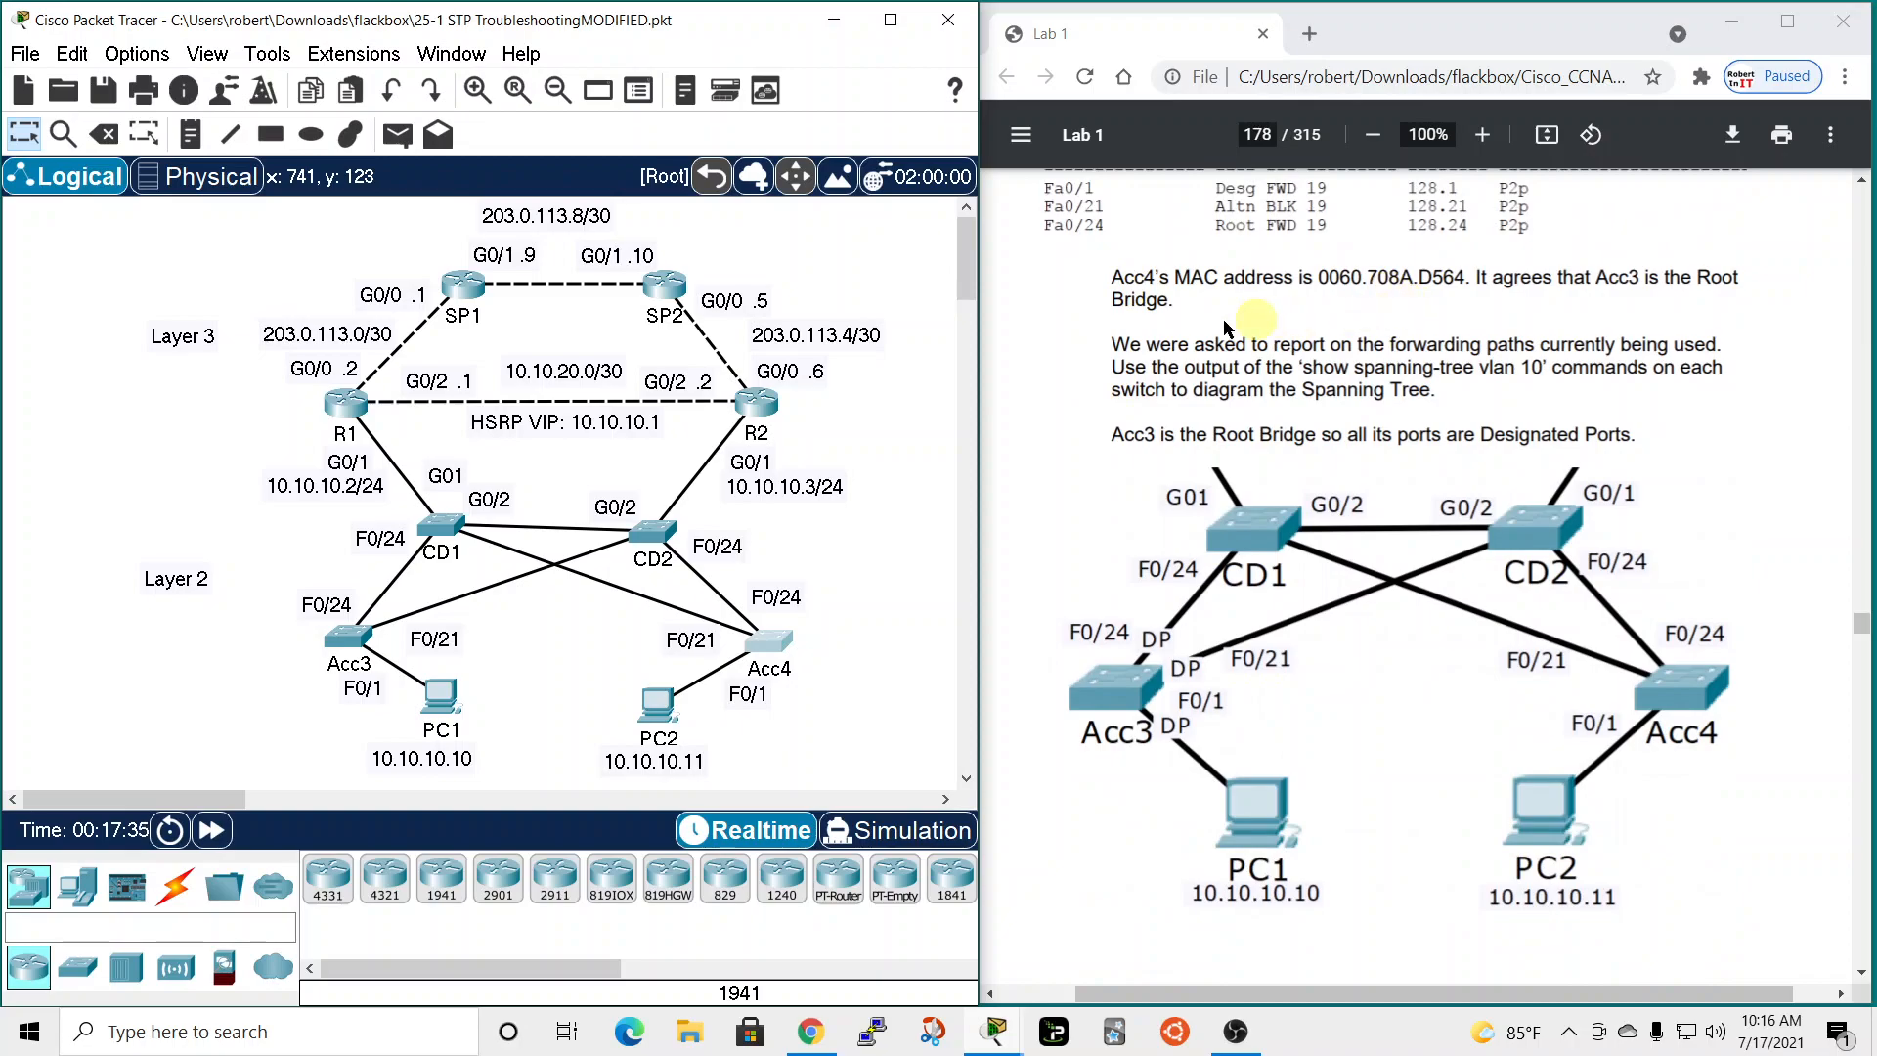
scroll(1393, 313, "up", 3)
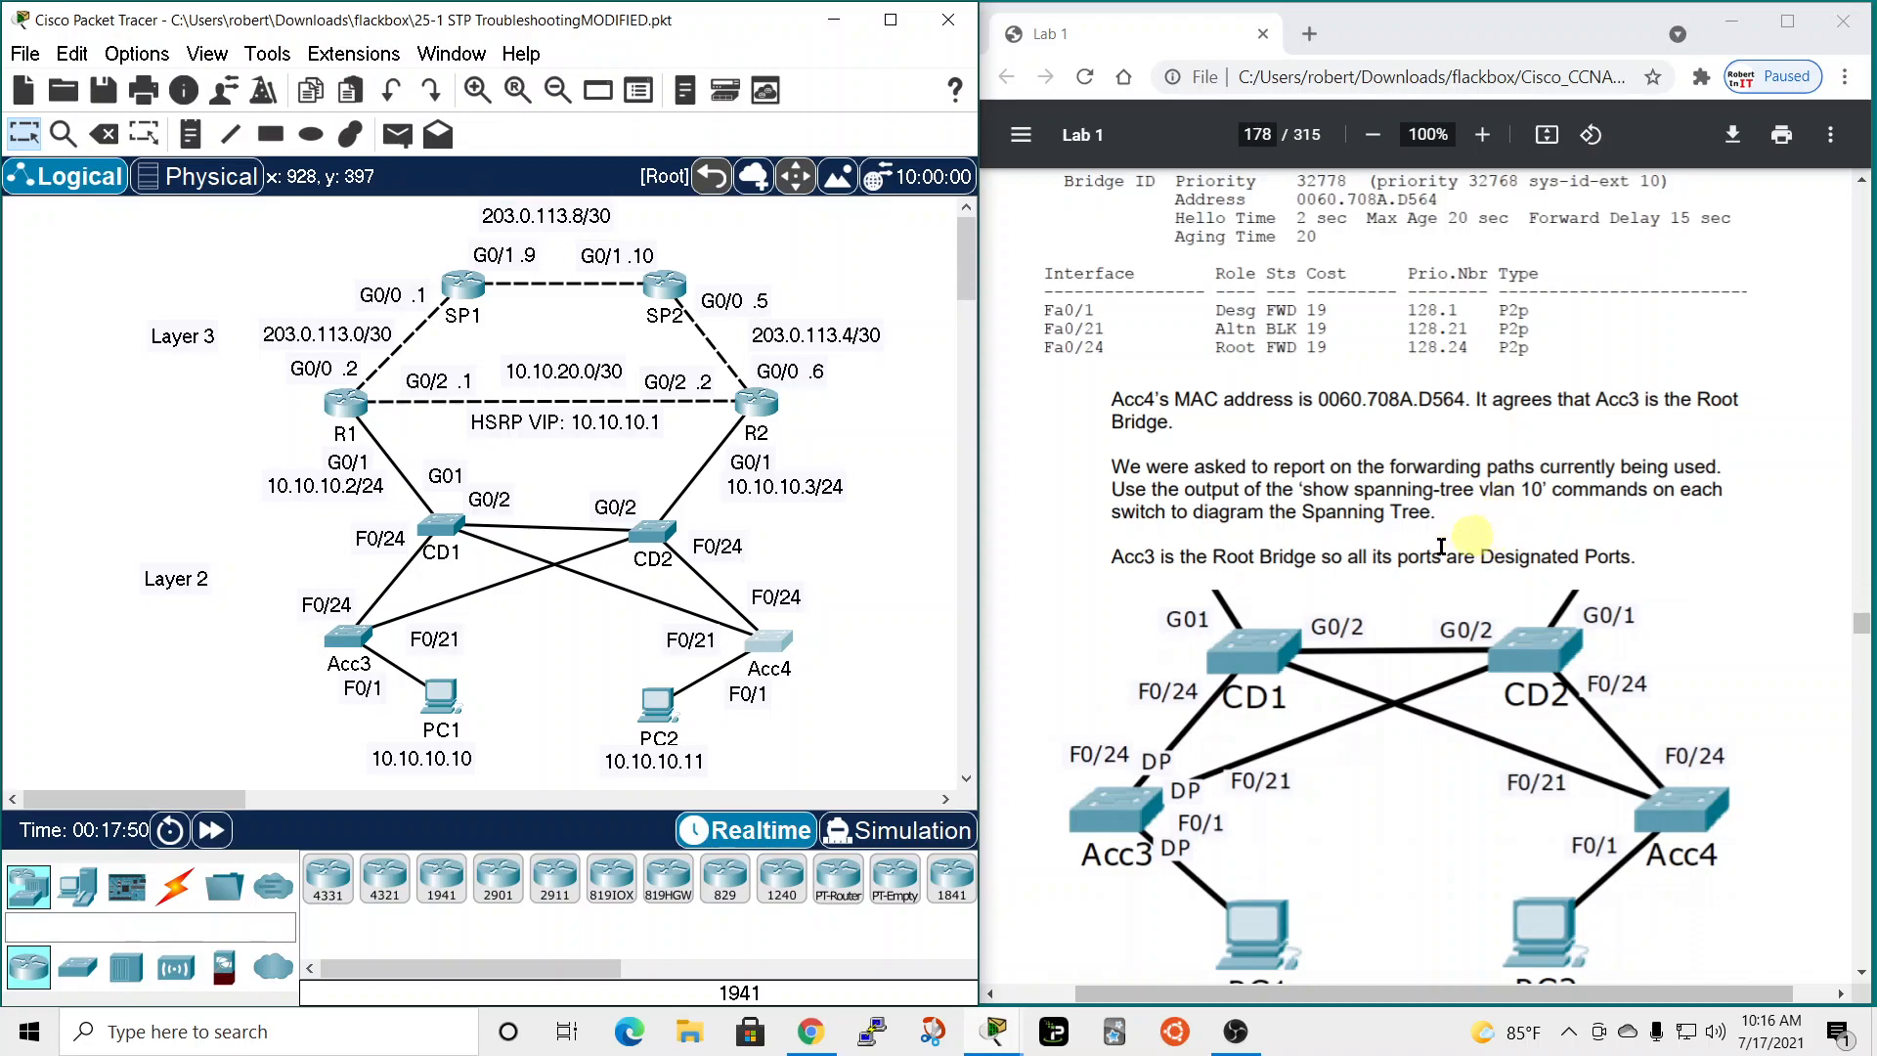
scroll(1225, 619, "down", 1)
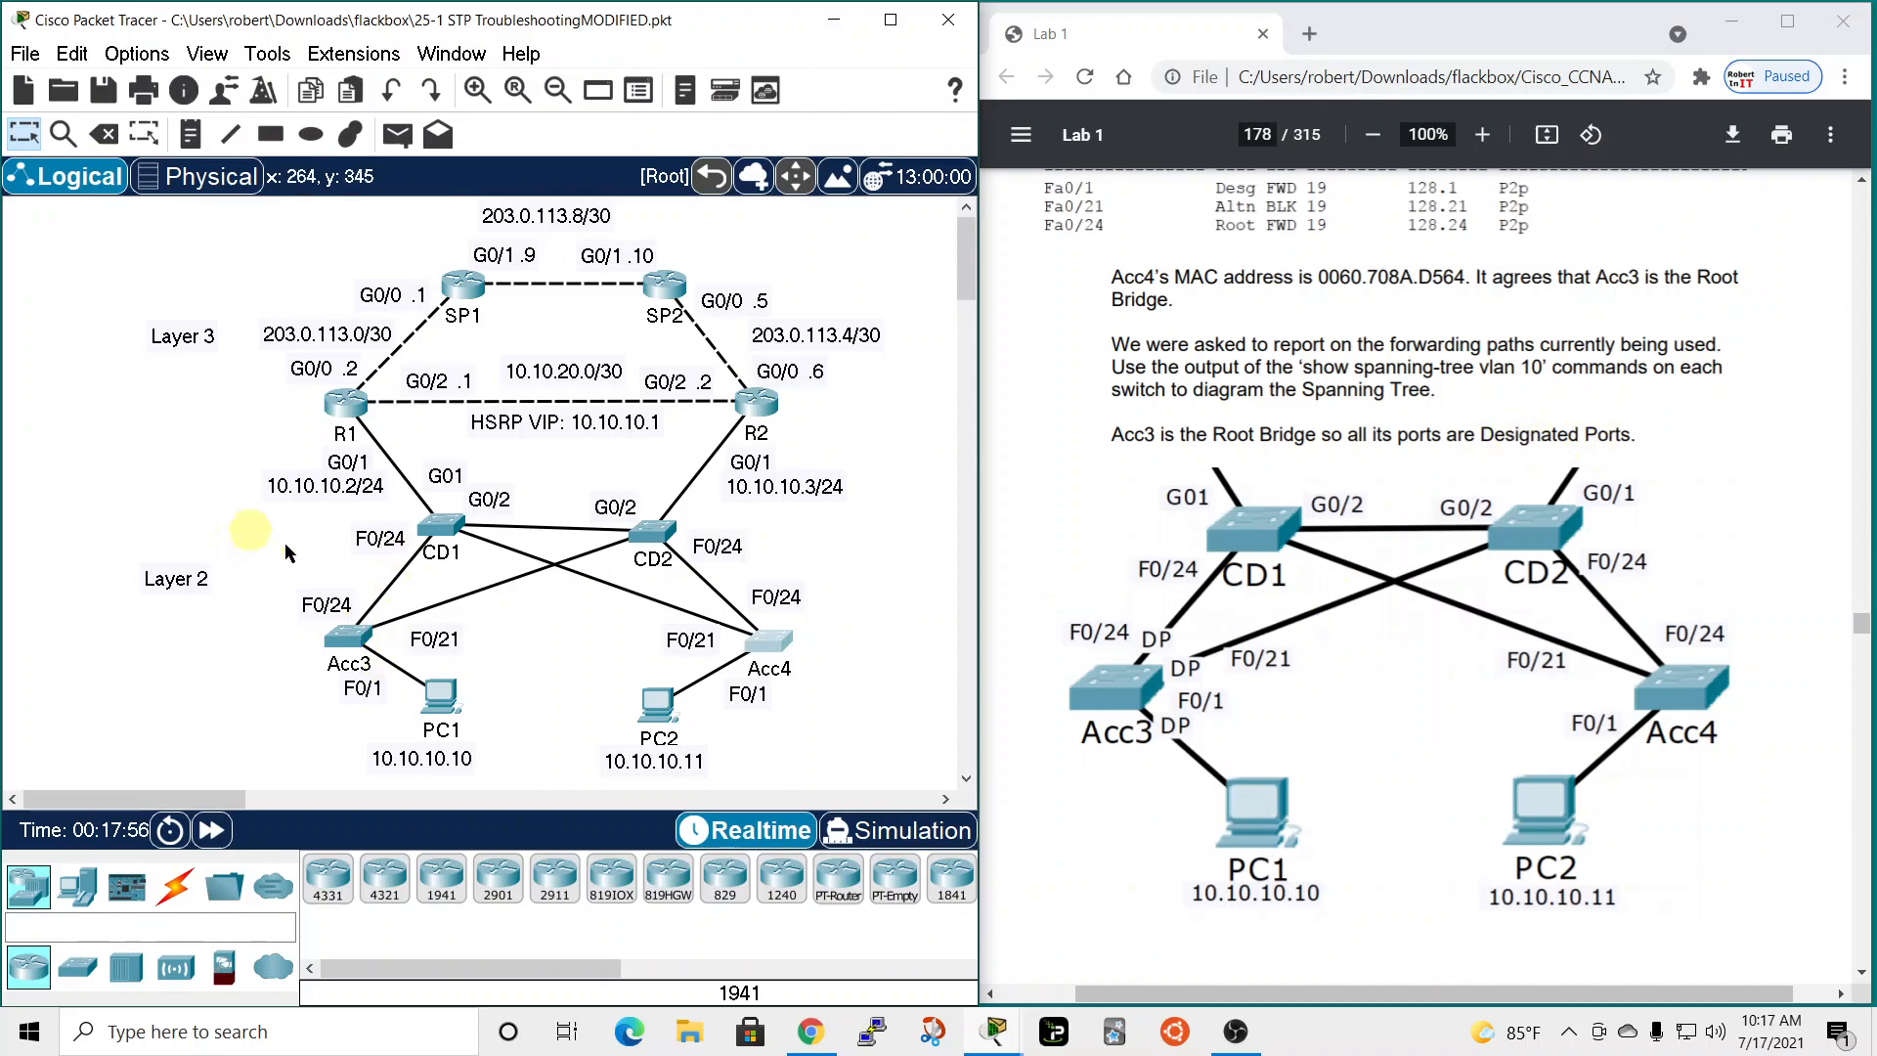
Add a "DP" note to the topology and position it right beside Acc3's F0/24 port label.
left_click(191, 134)
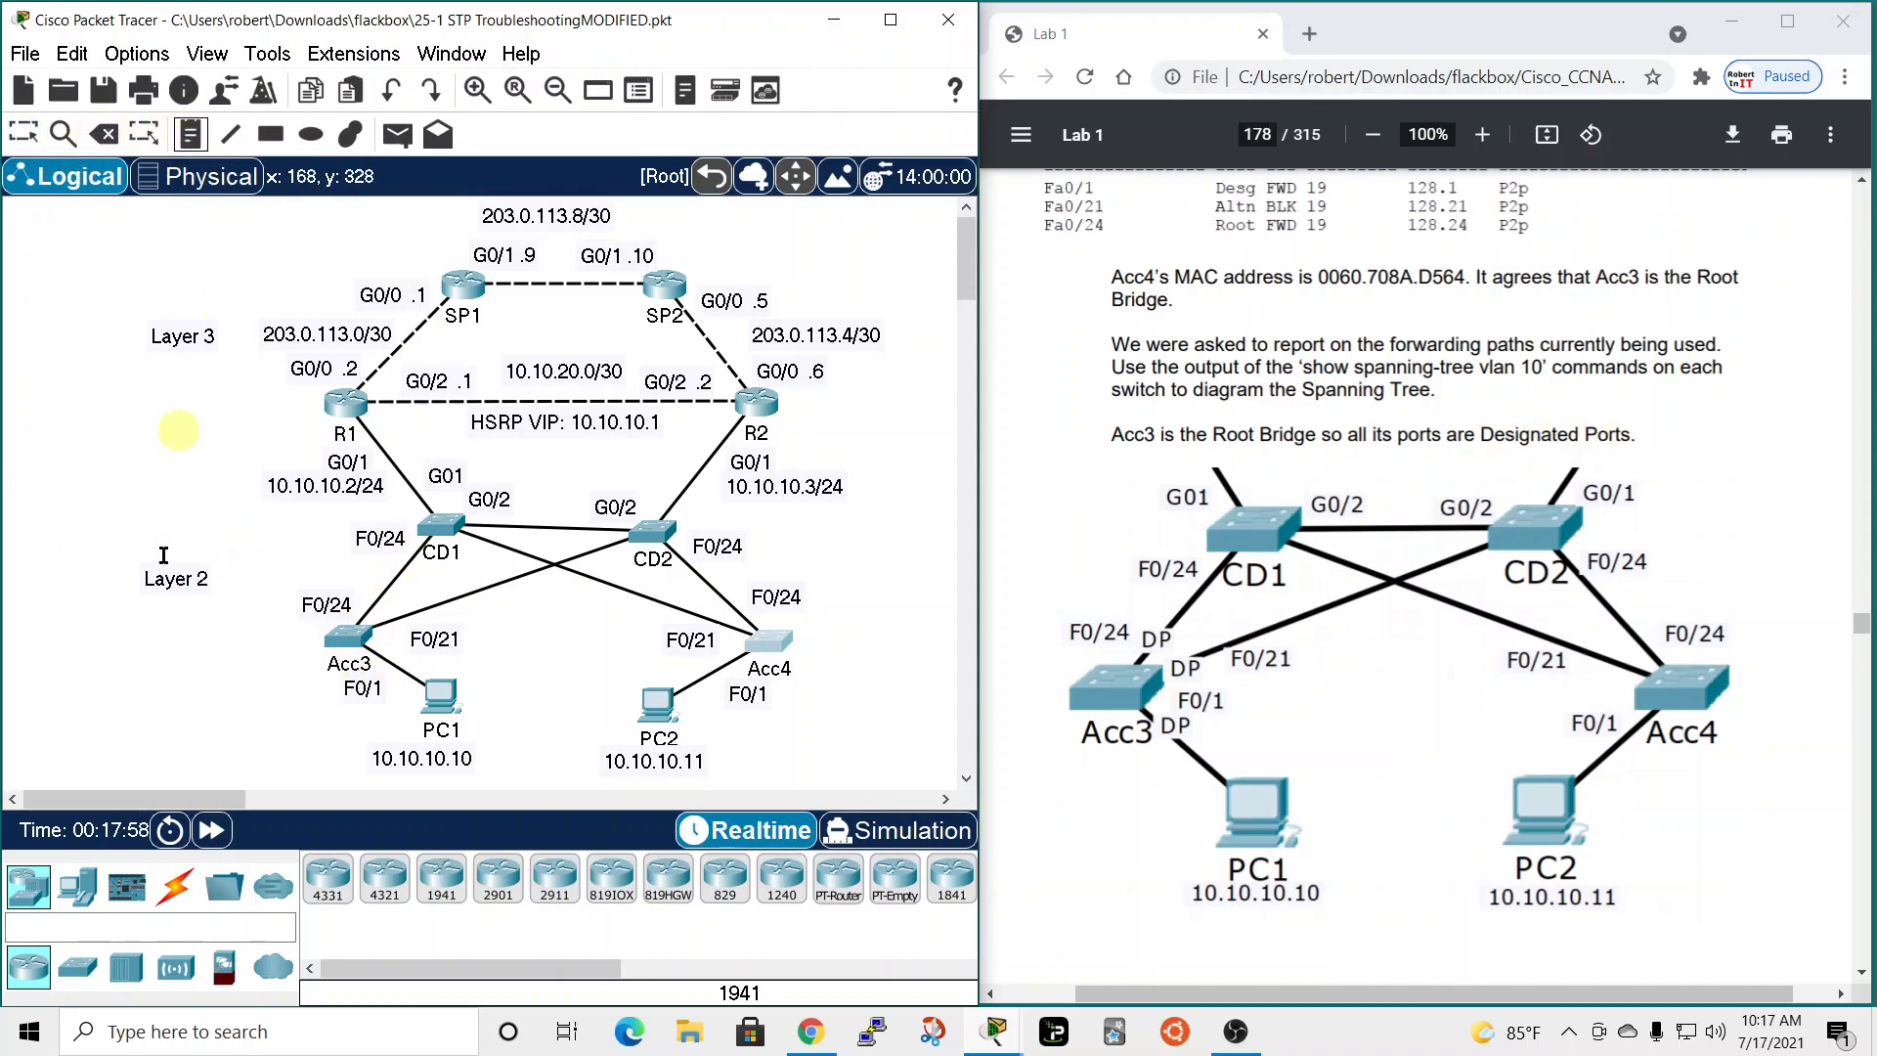
left_click(369, 599)
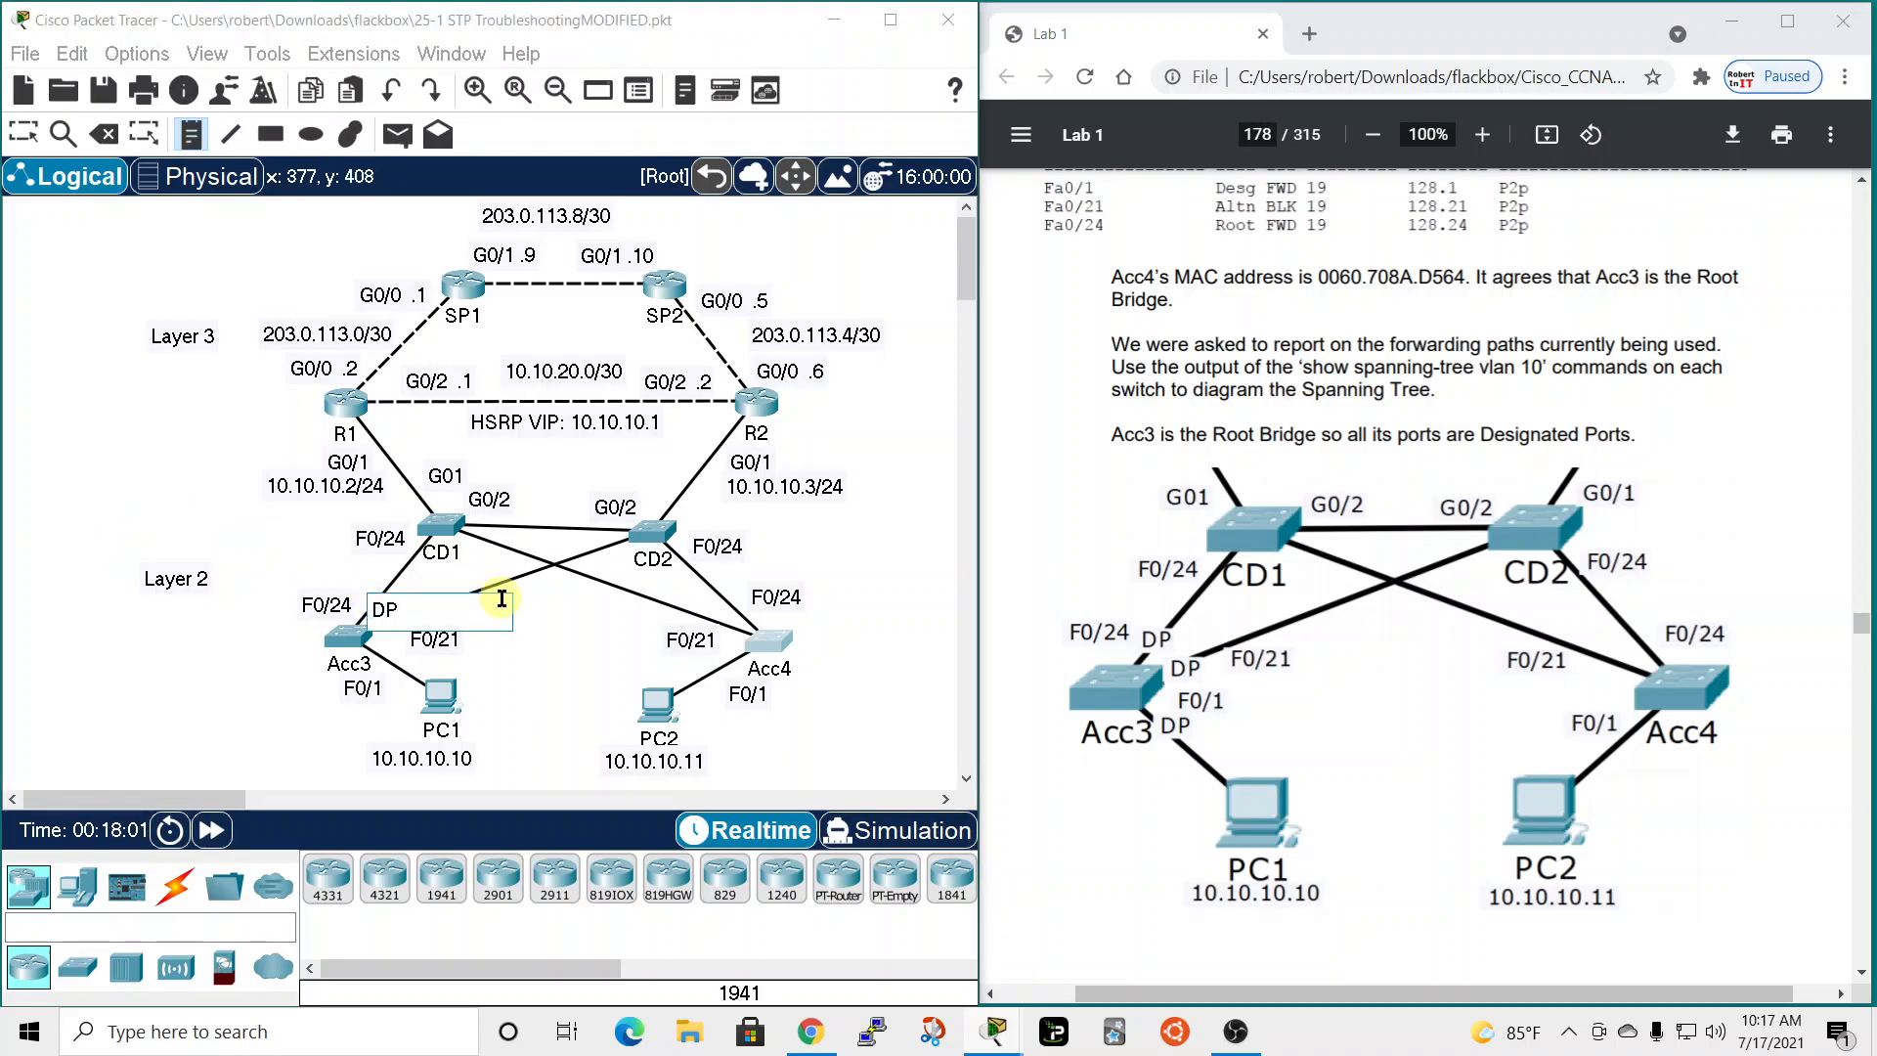
left_click(176, 650)
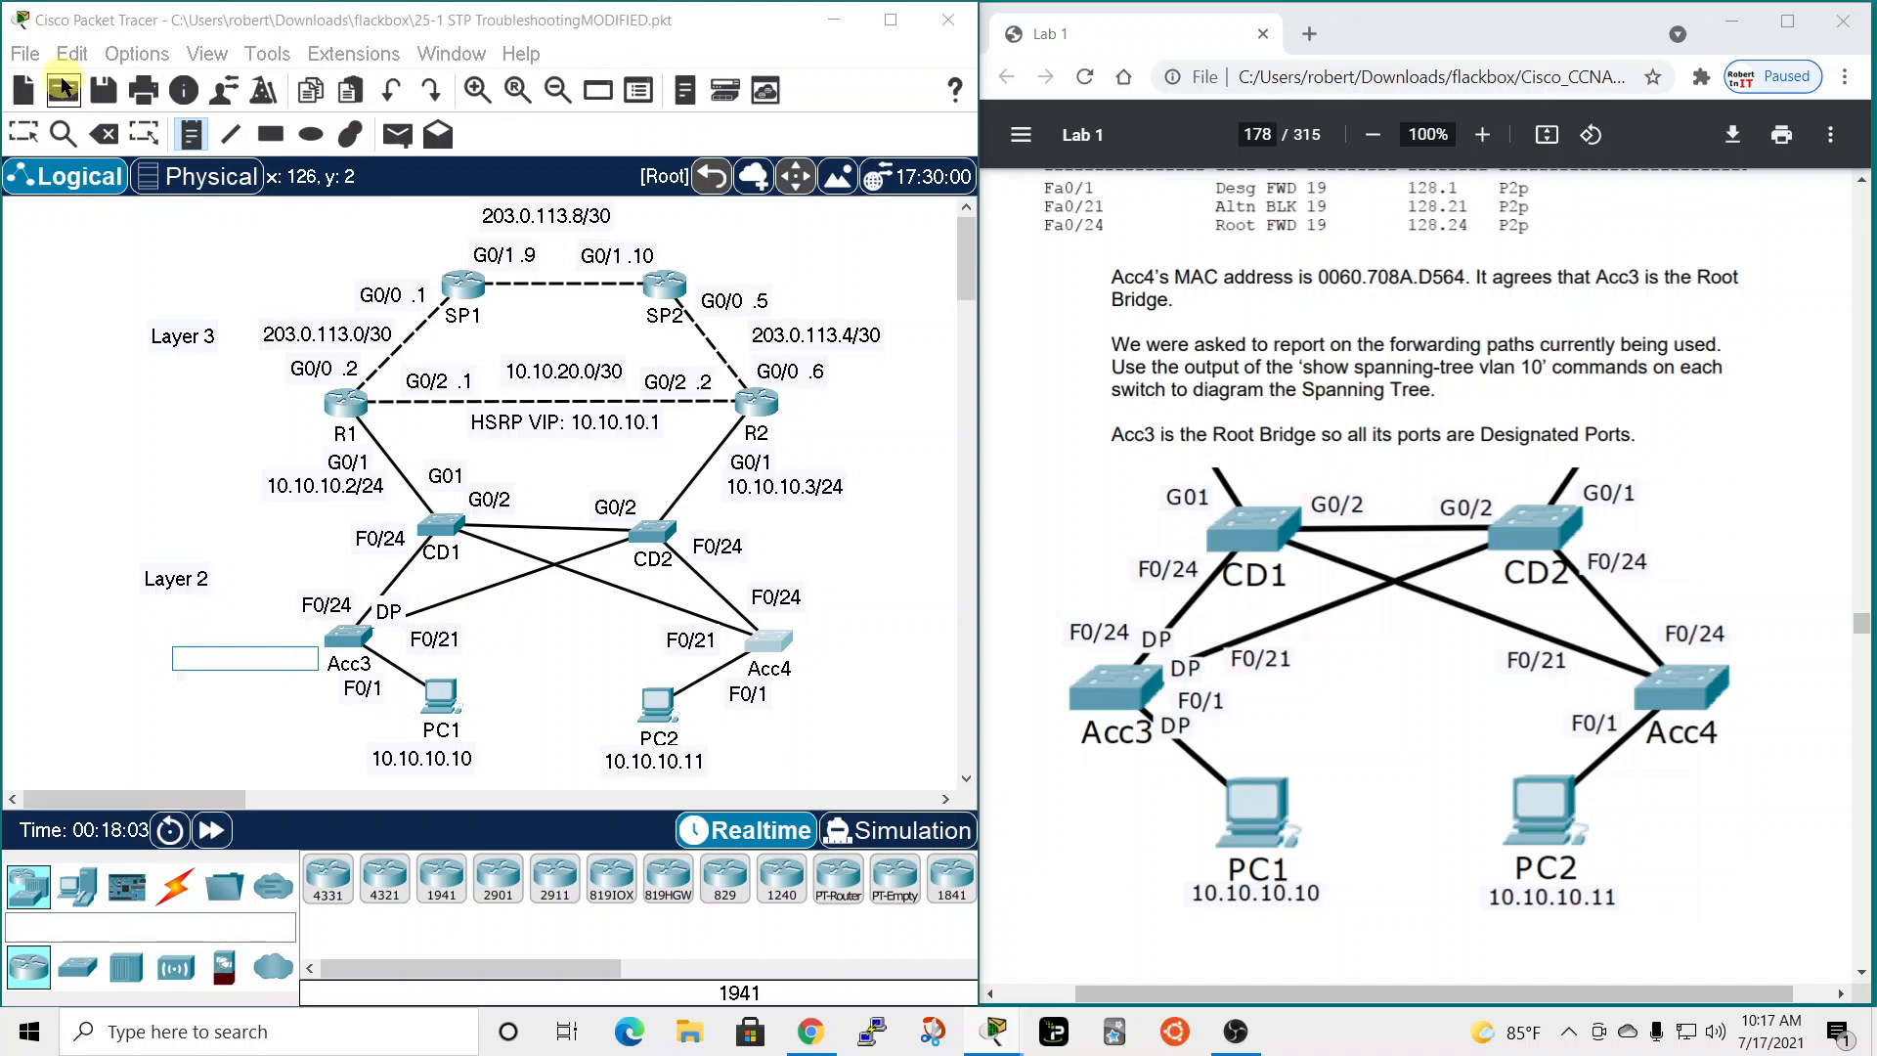
left_click(23, 134)
left_click_drag(394, 613, 370, 603)
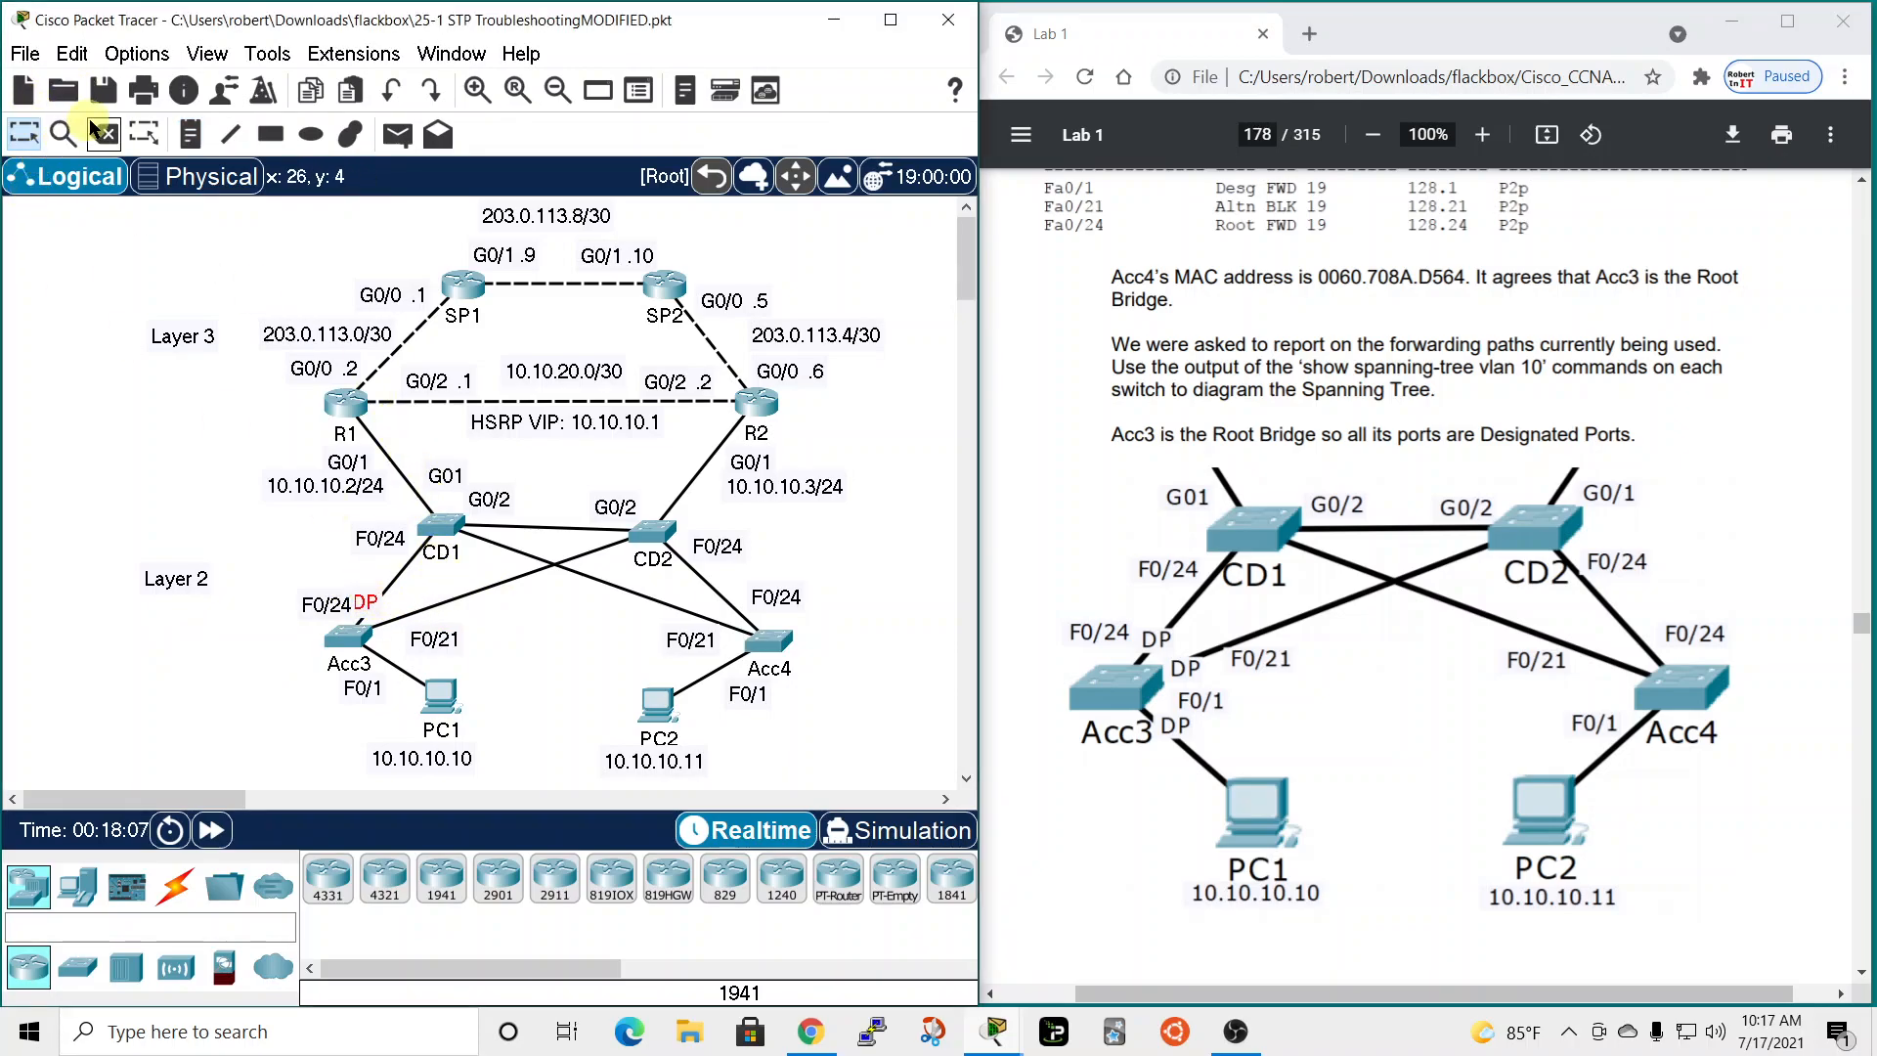
Add a "DP" note on Acc3's link to CD2 and position it just above the F0/21 label.
left_click(190, 134)
left_click(407, 625)
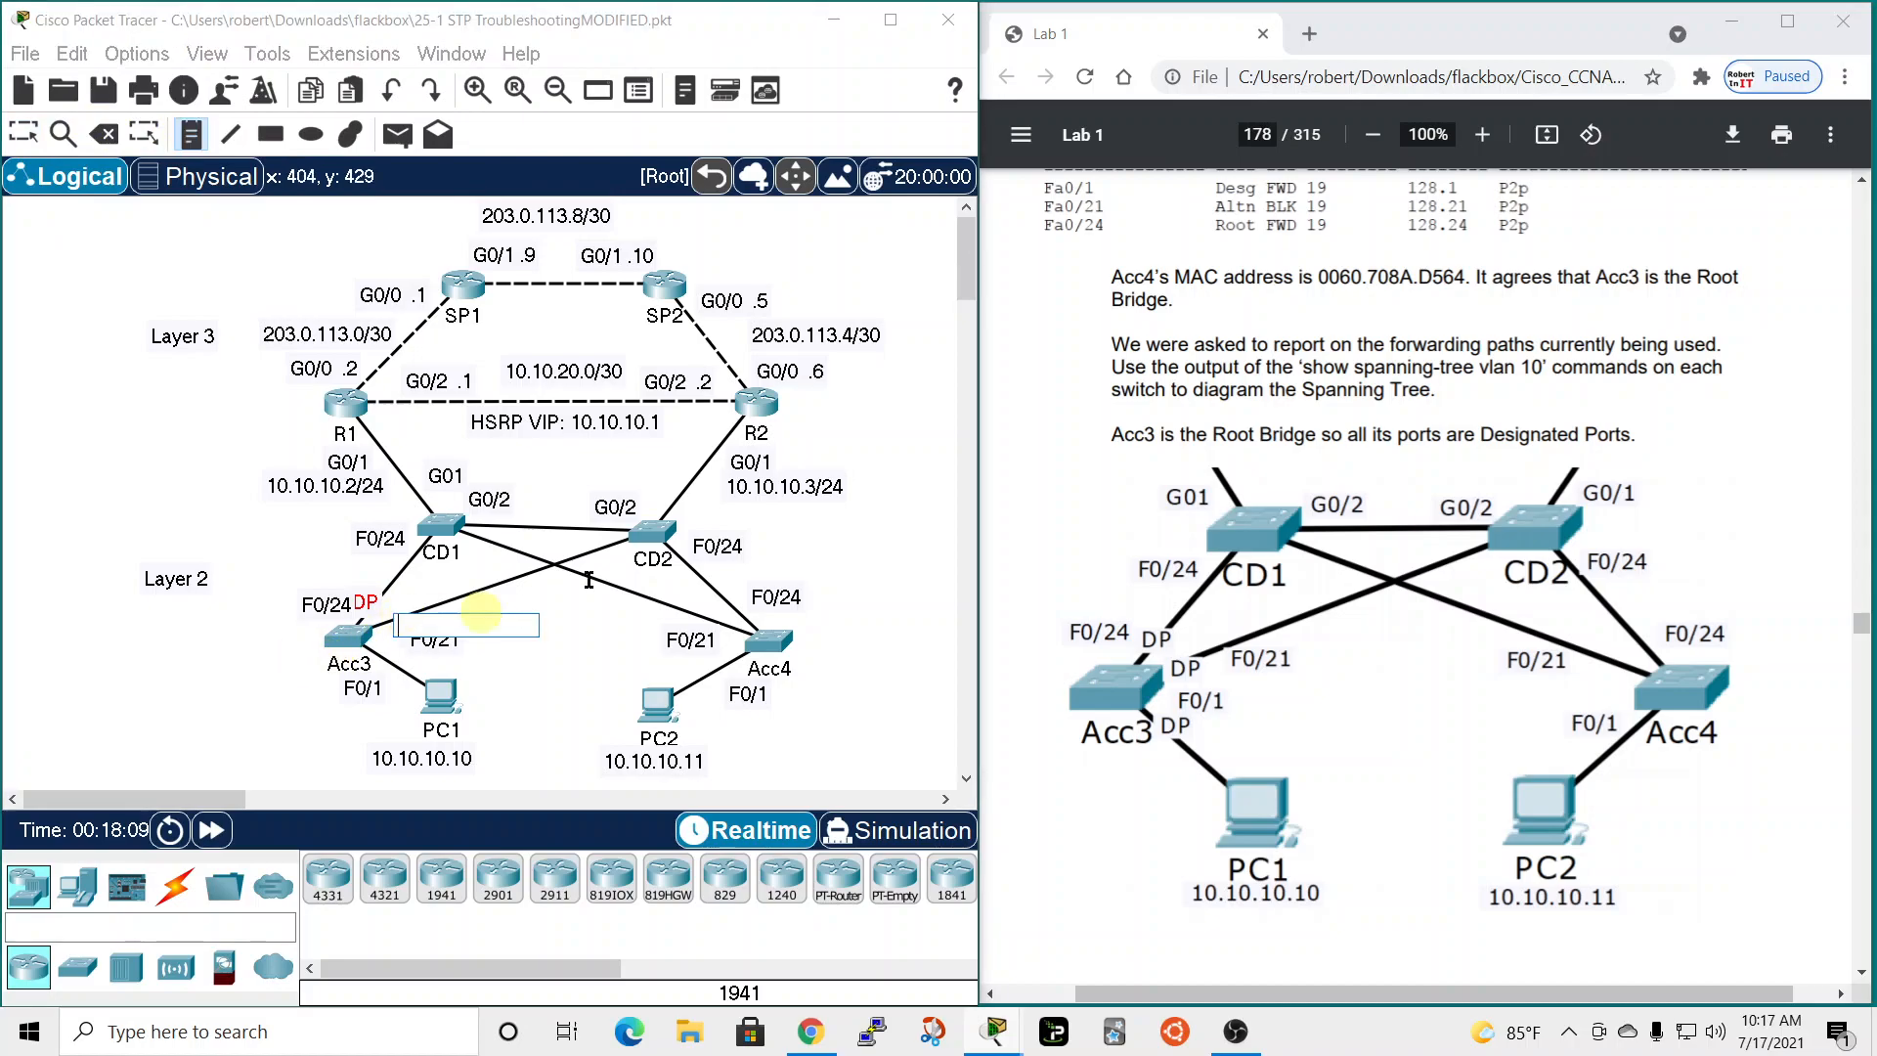
type("DP")
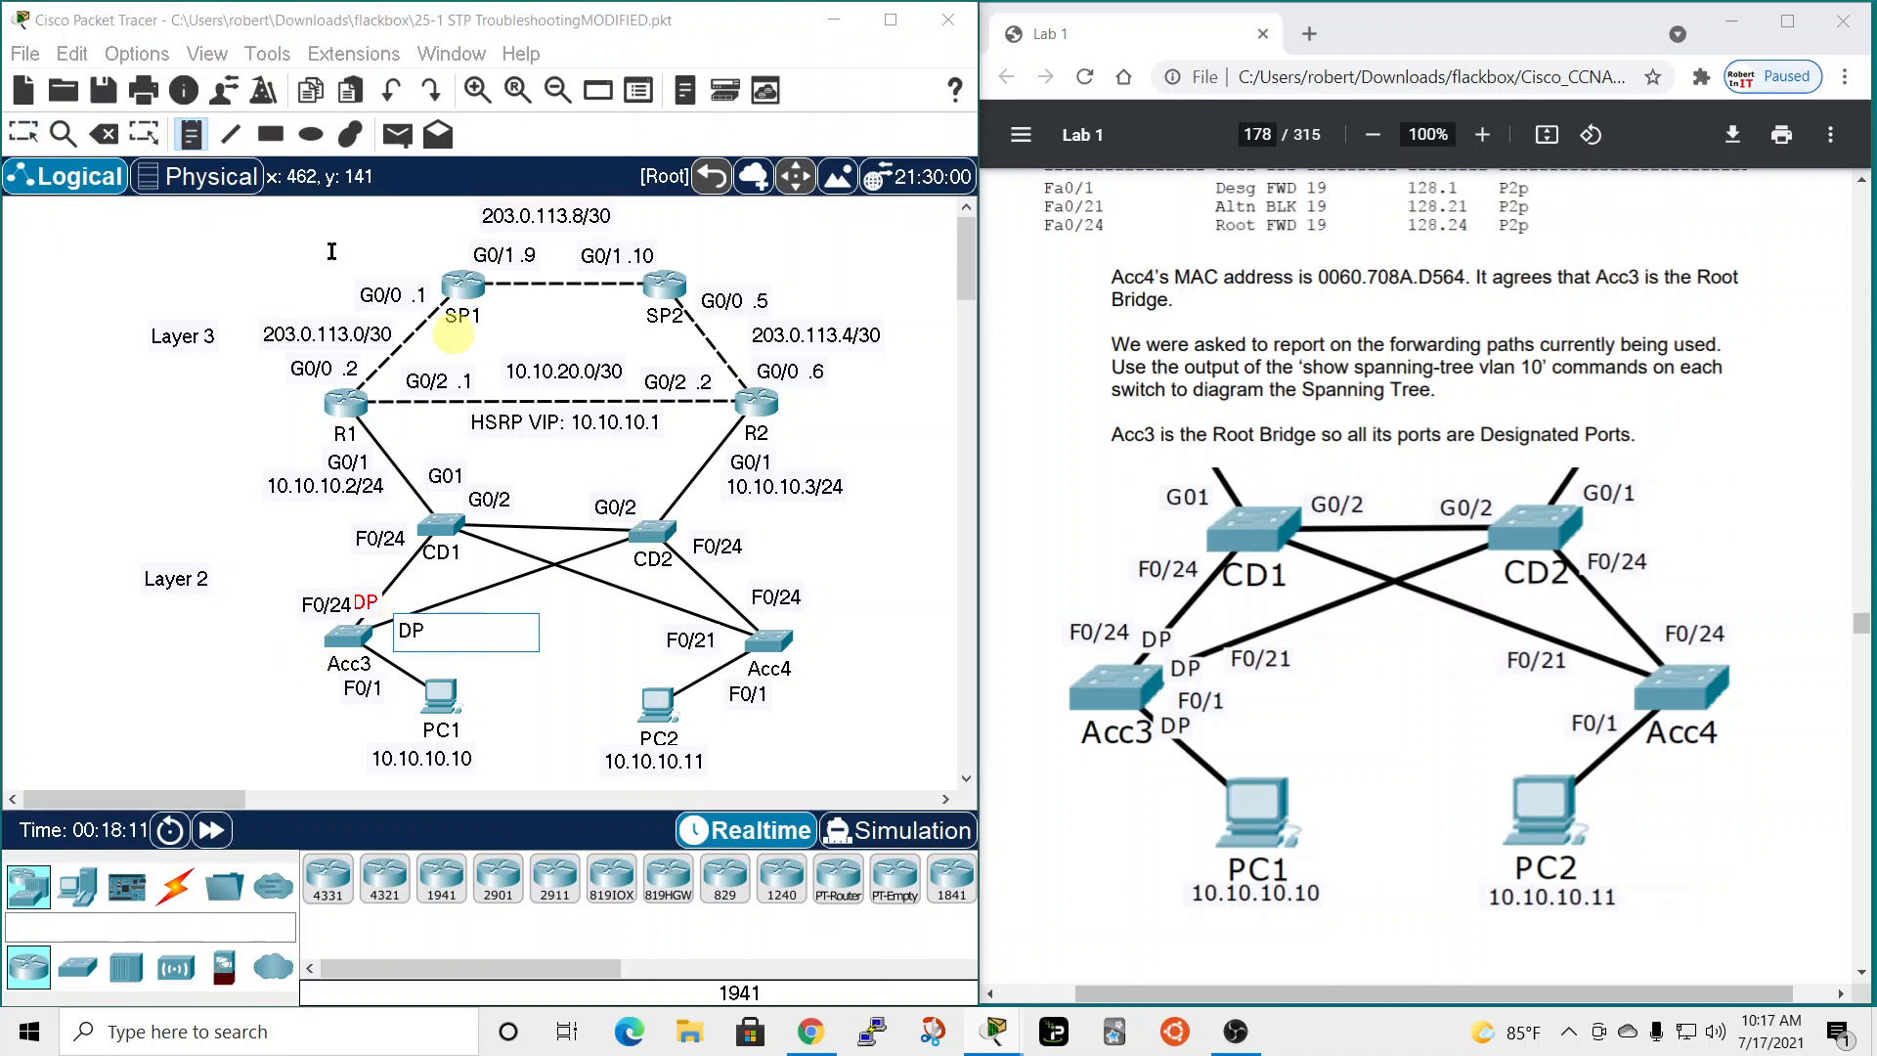
left_click(24, 134)
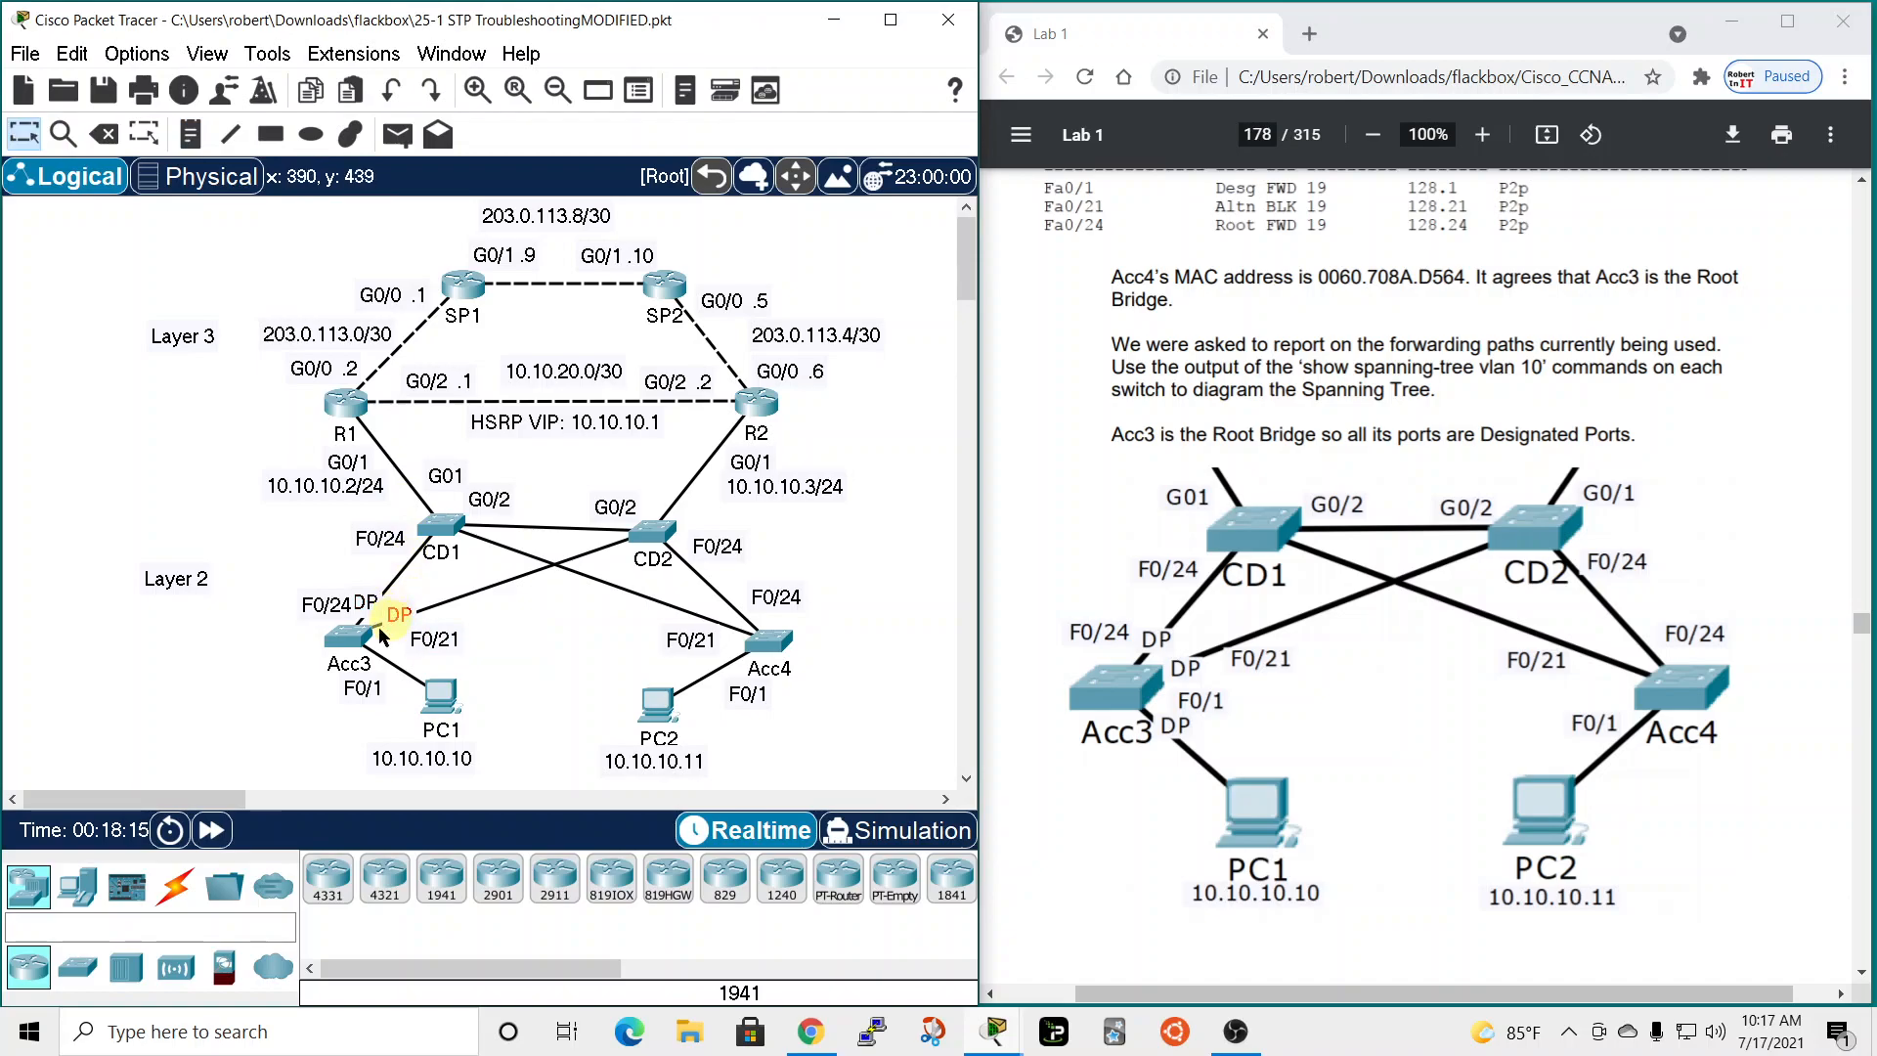
Add a "DP" note on Acc3's link to PC1, beside the F0/1 port label.
left_click(191, 134)
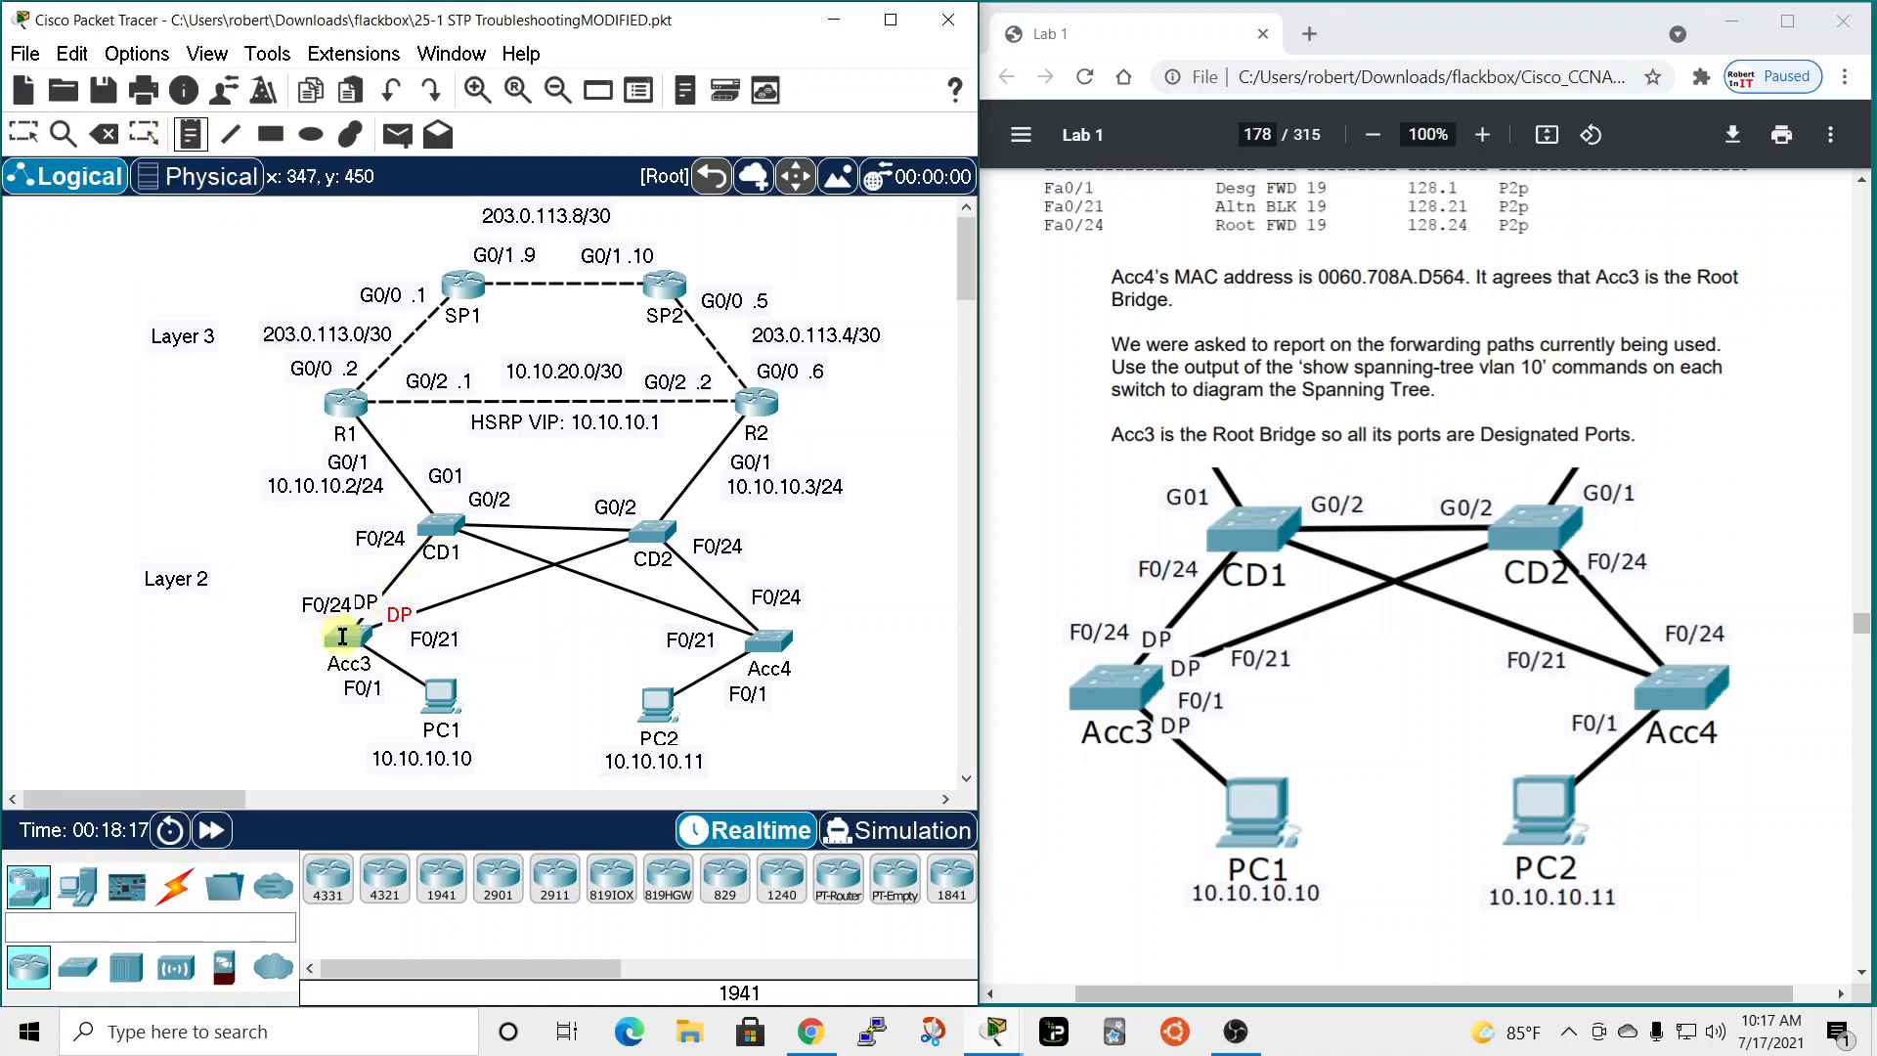
left_click(377, 650)
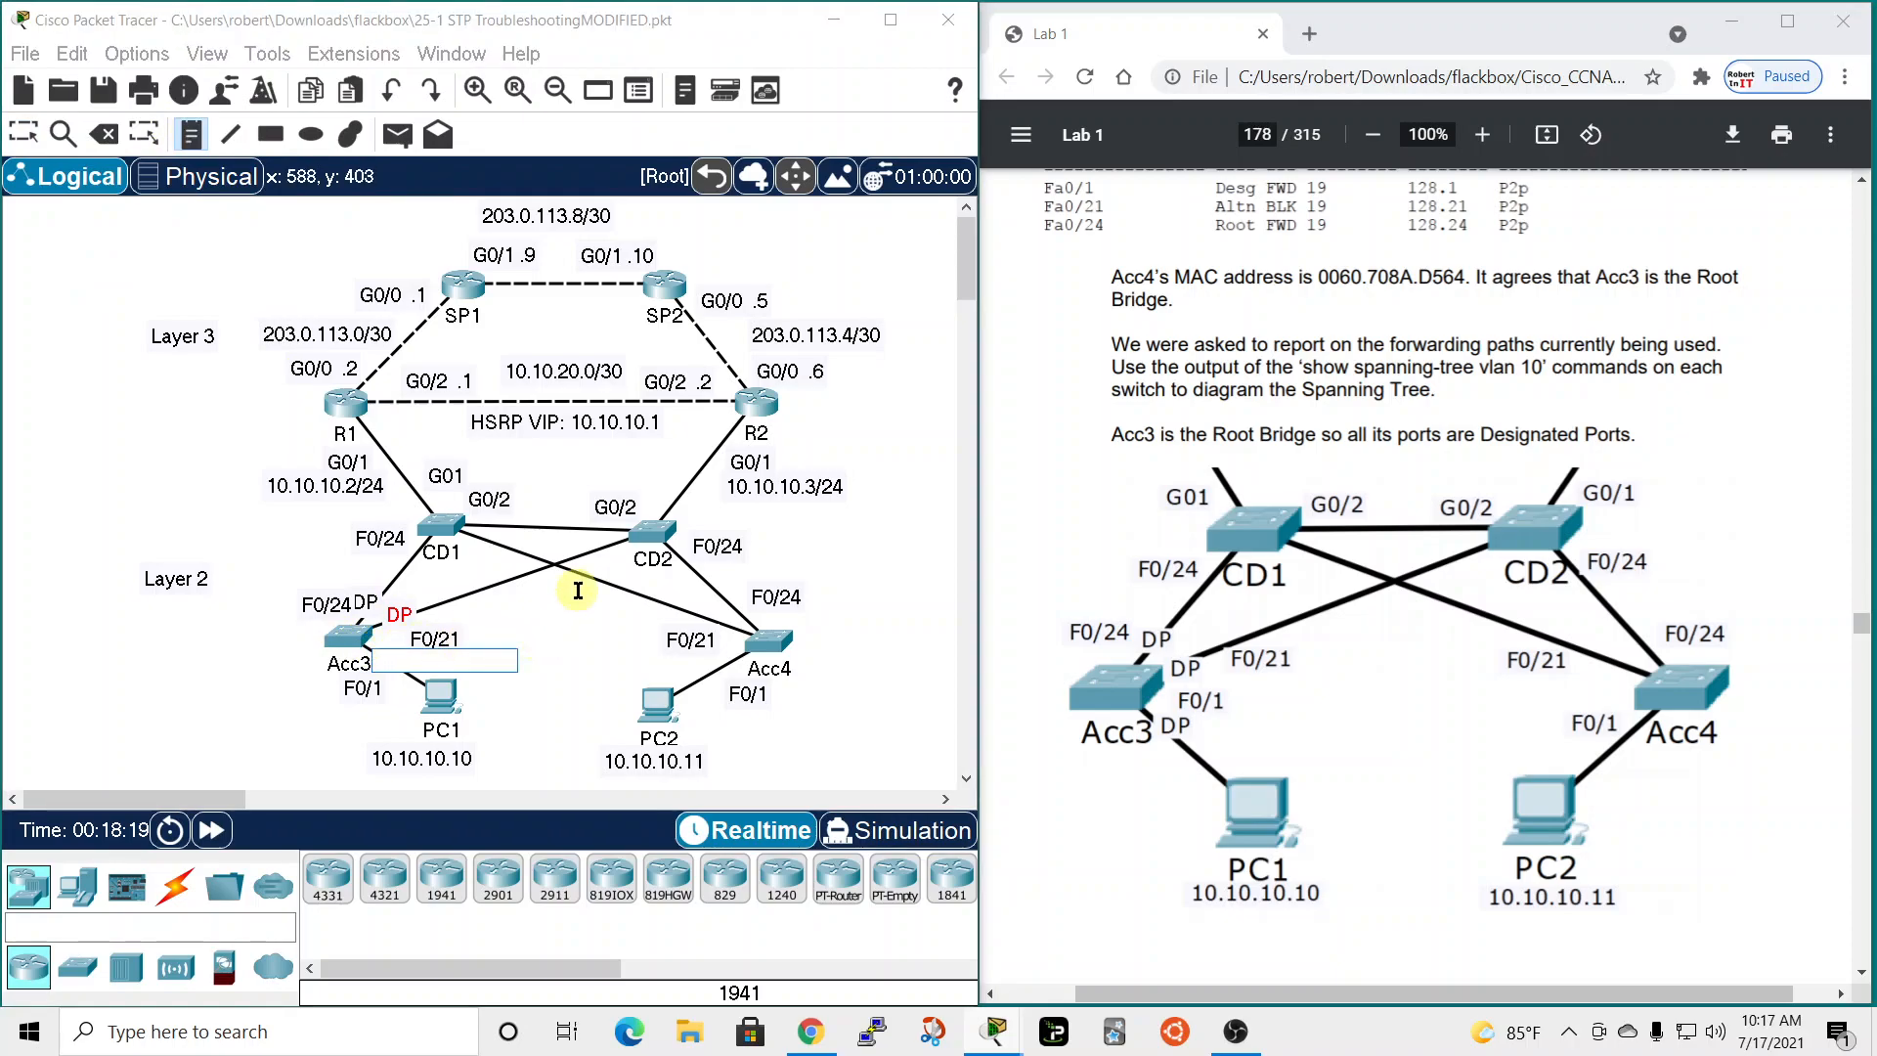
type("DP")
left_click(24, 134)
left_click(395, 673)
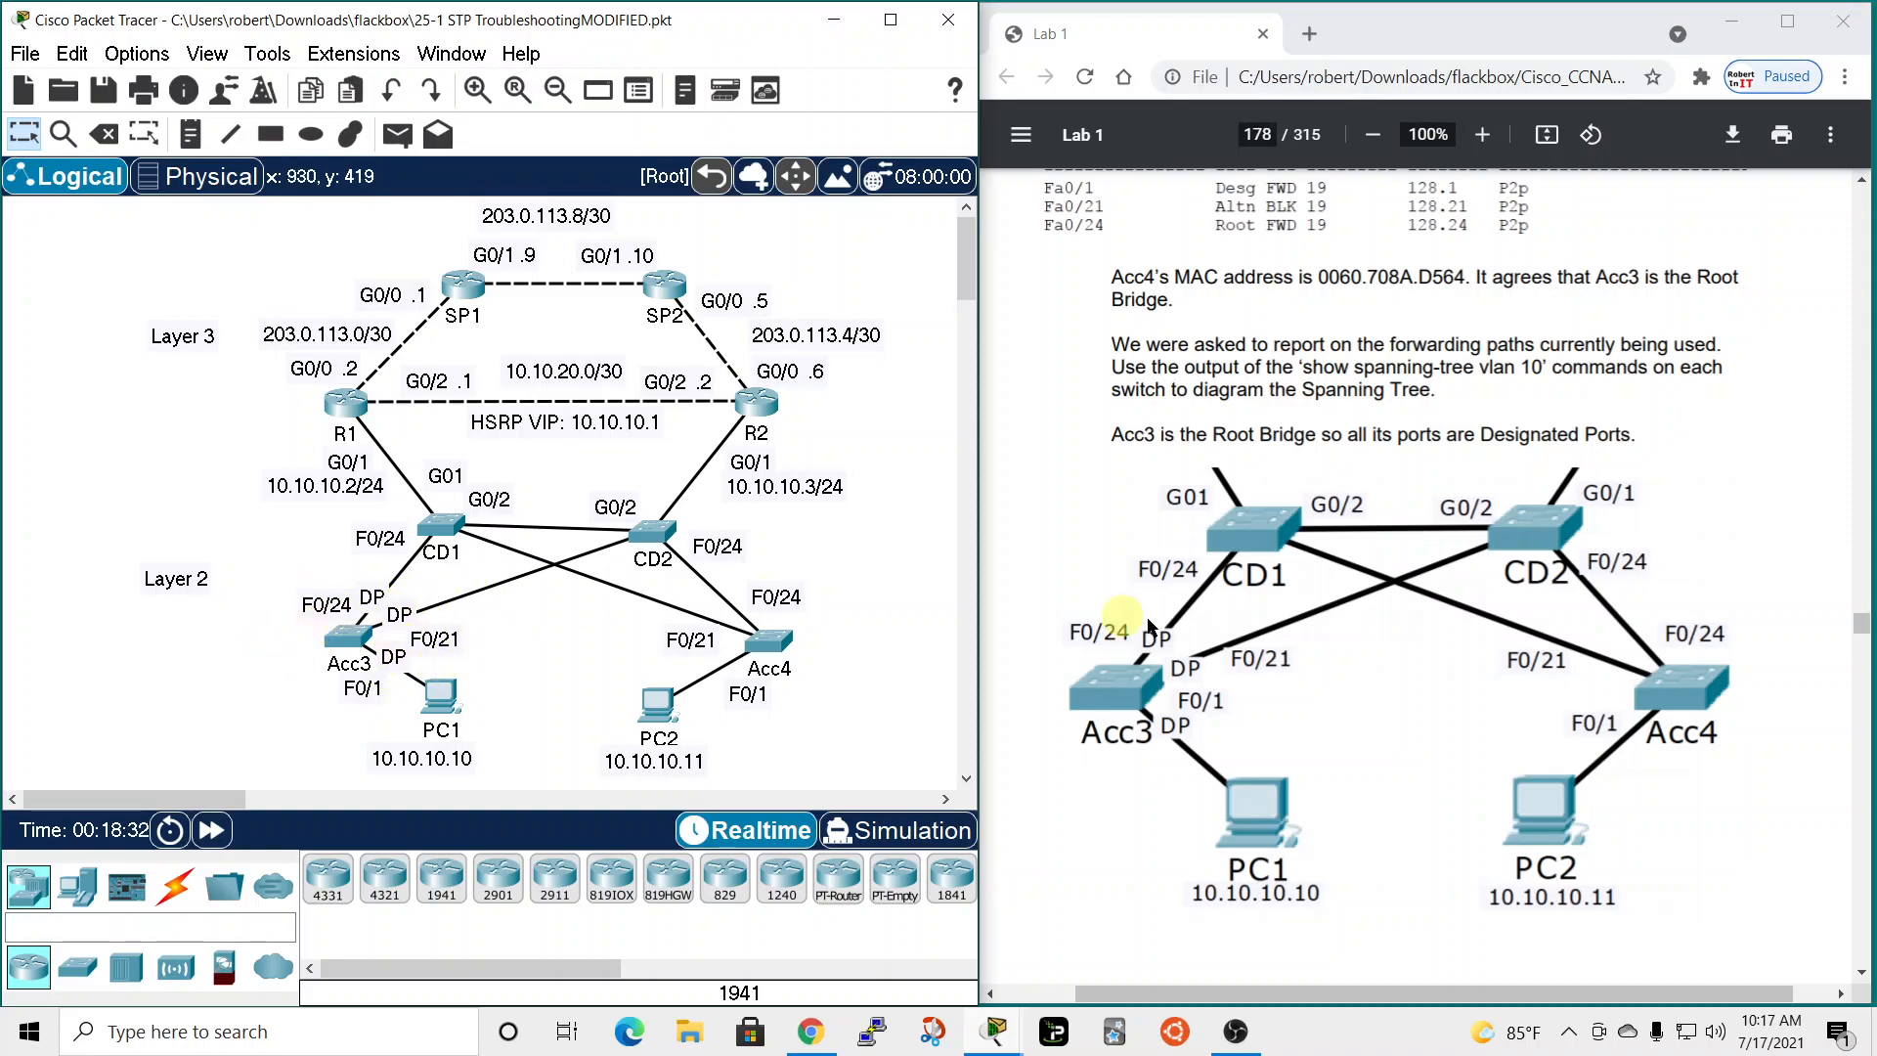
Read the lab guide's Root Port task, highlight the Root ID port in CD1's VLAN 10 output, and close its window.
scroll(1598, 513, "down", 10)
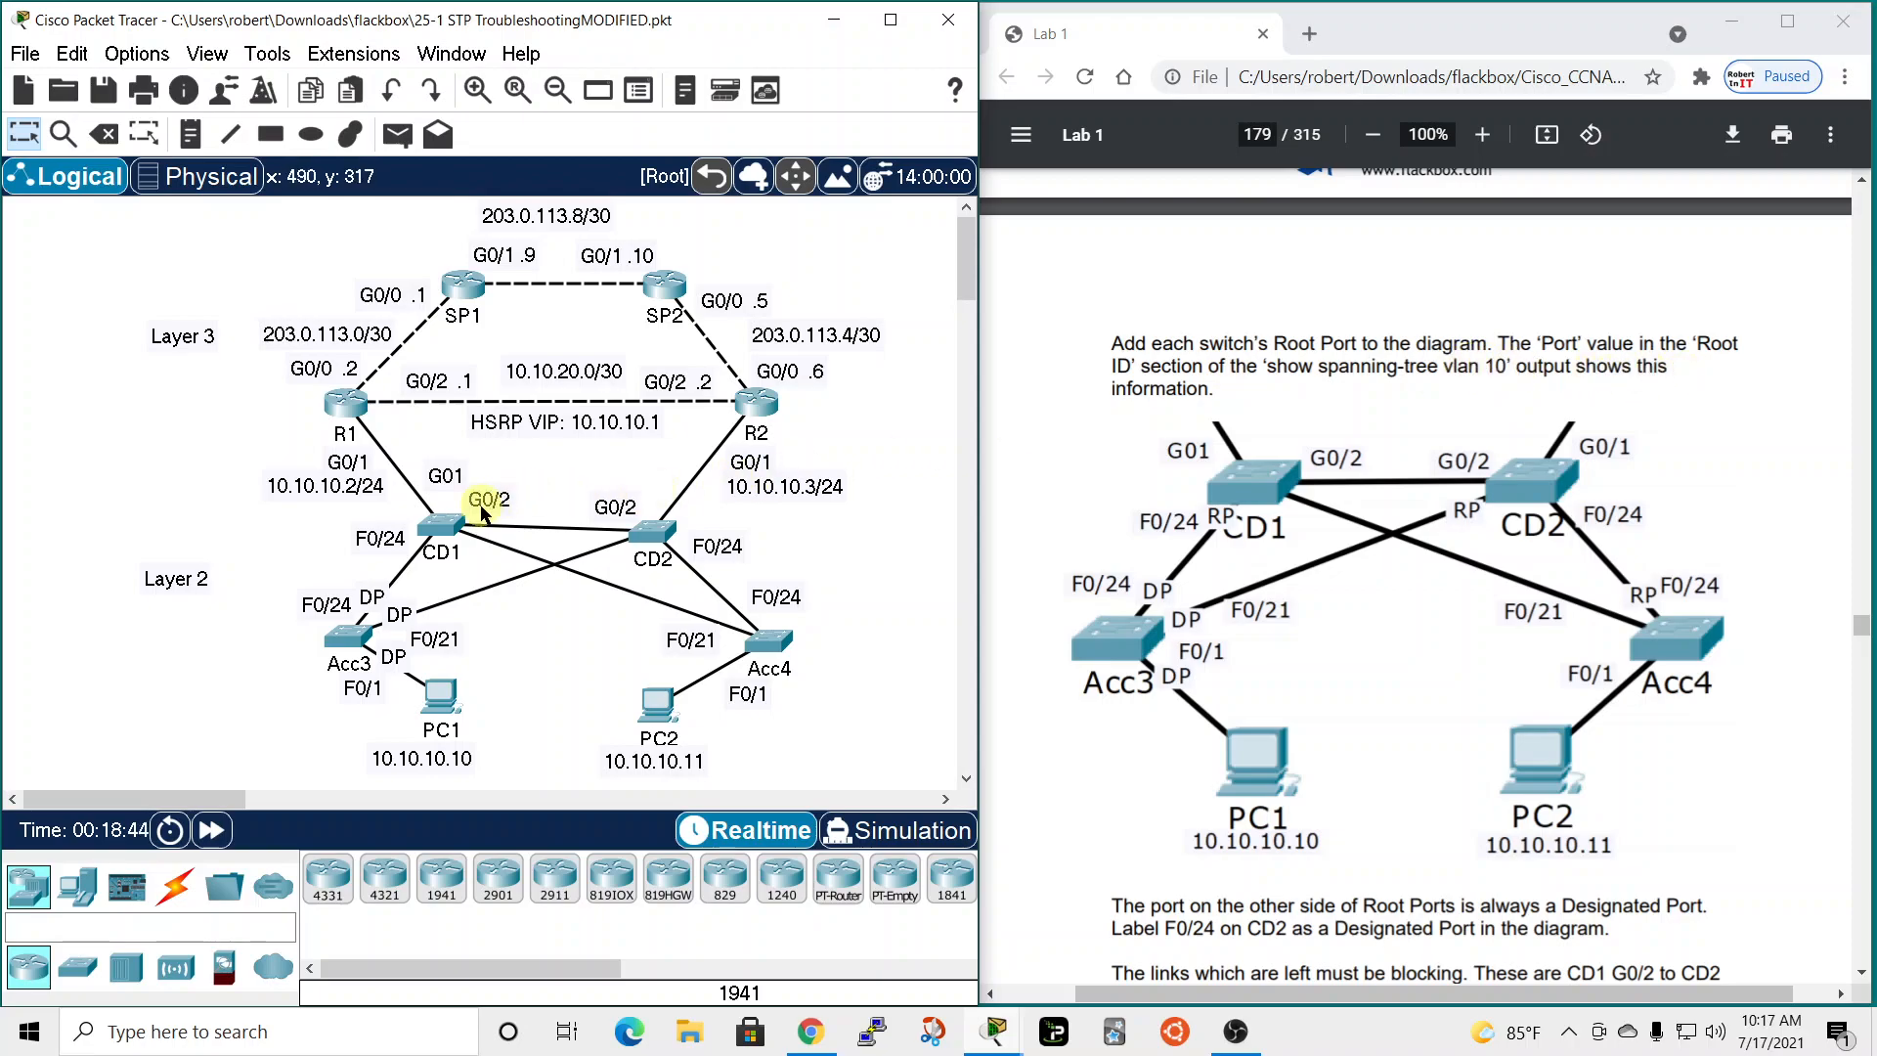
left_click(448, 531)
left_click_drag(520, 62, 835, 30)
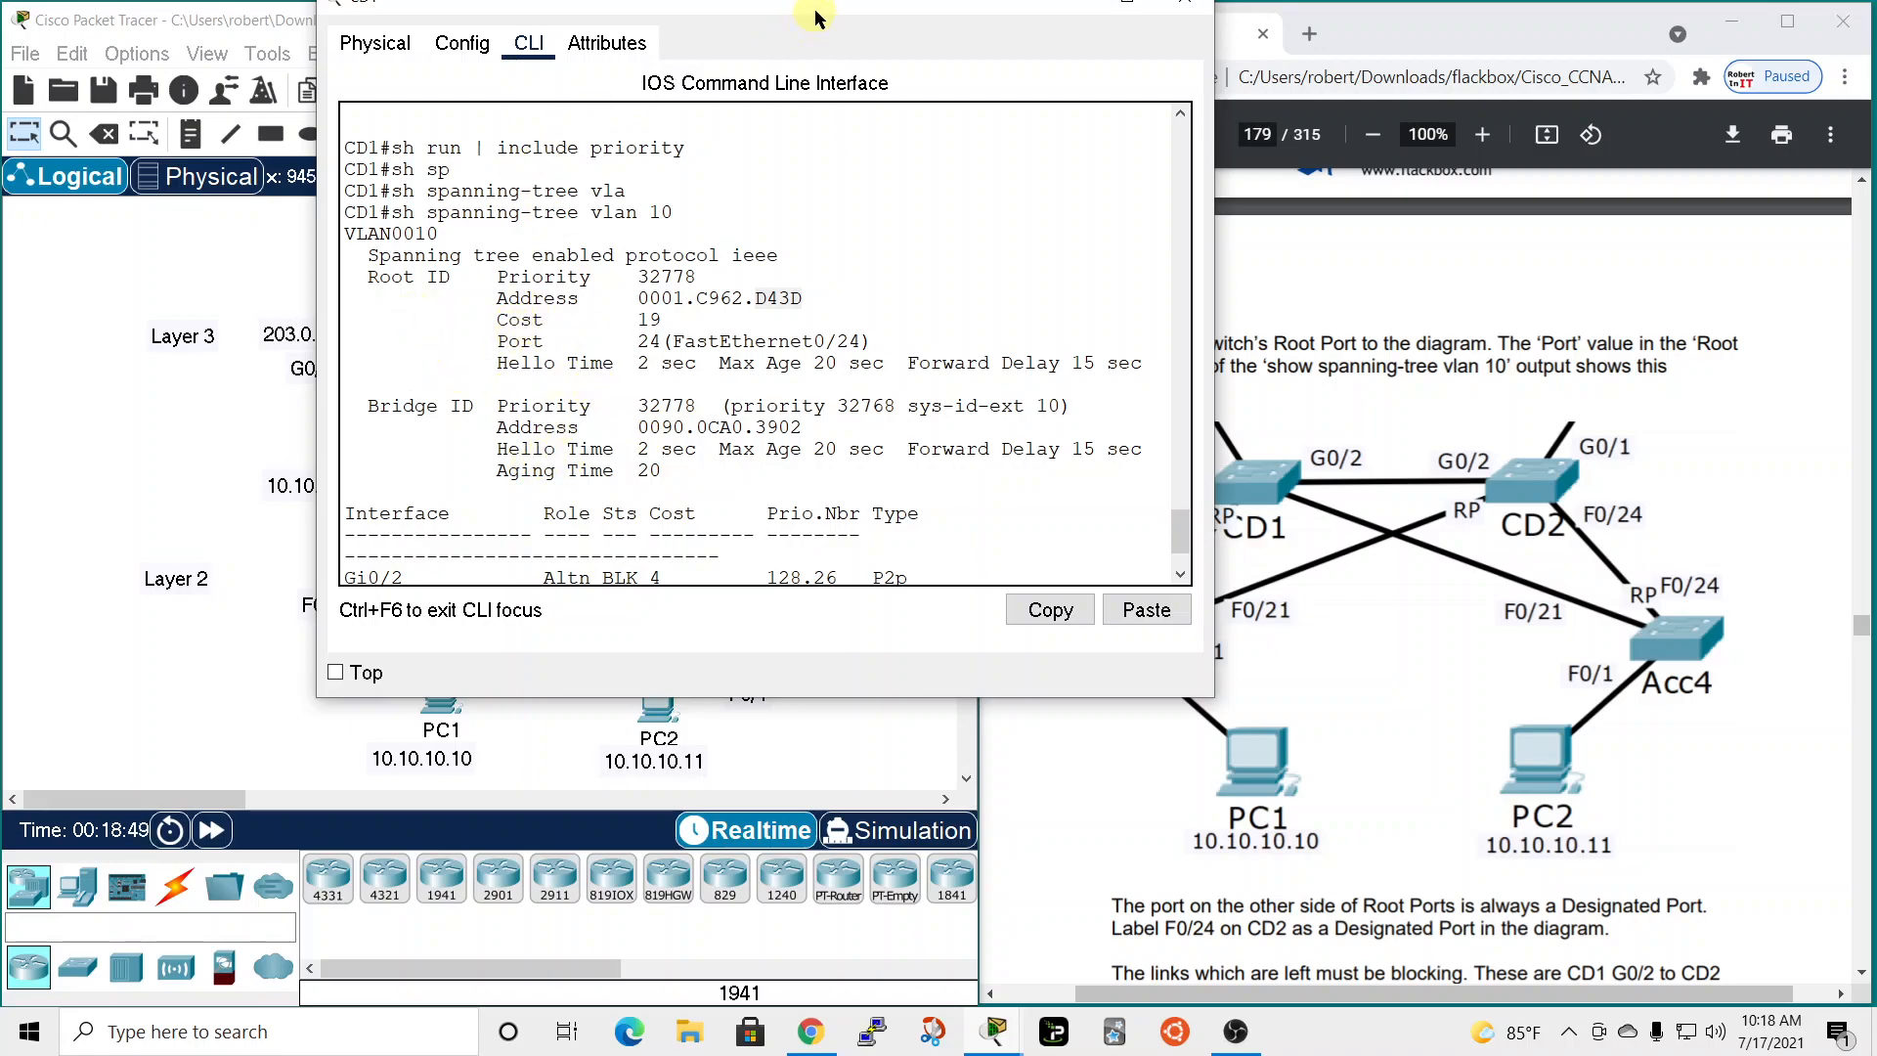
left_click_drag(817, 18, 794, 58)
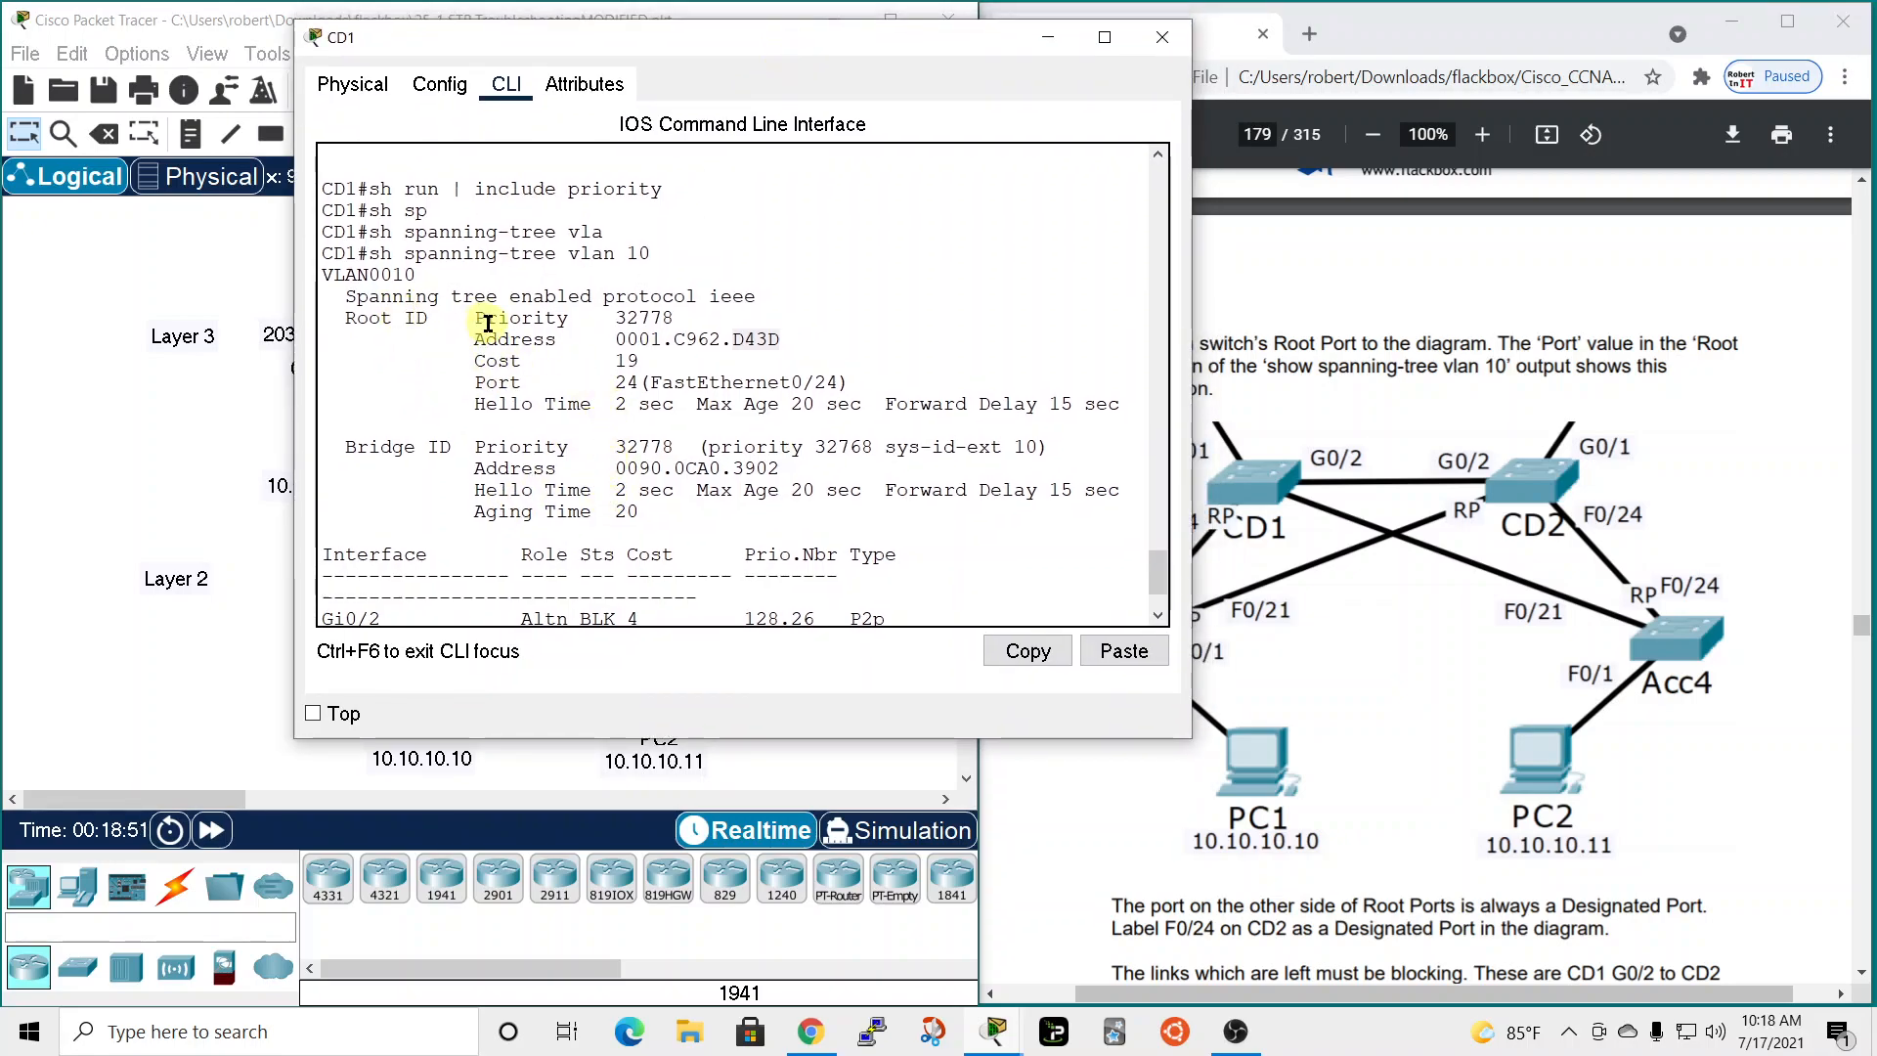
left_click_drag(616, 381, 838, 379)
left_click_drag(811, 50, 1312, 88)
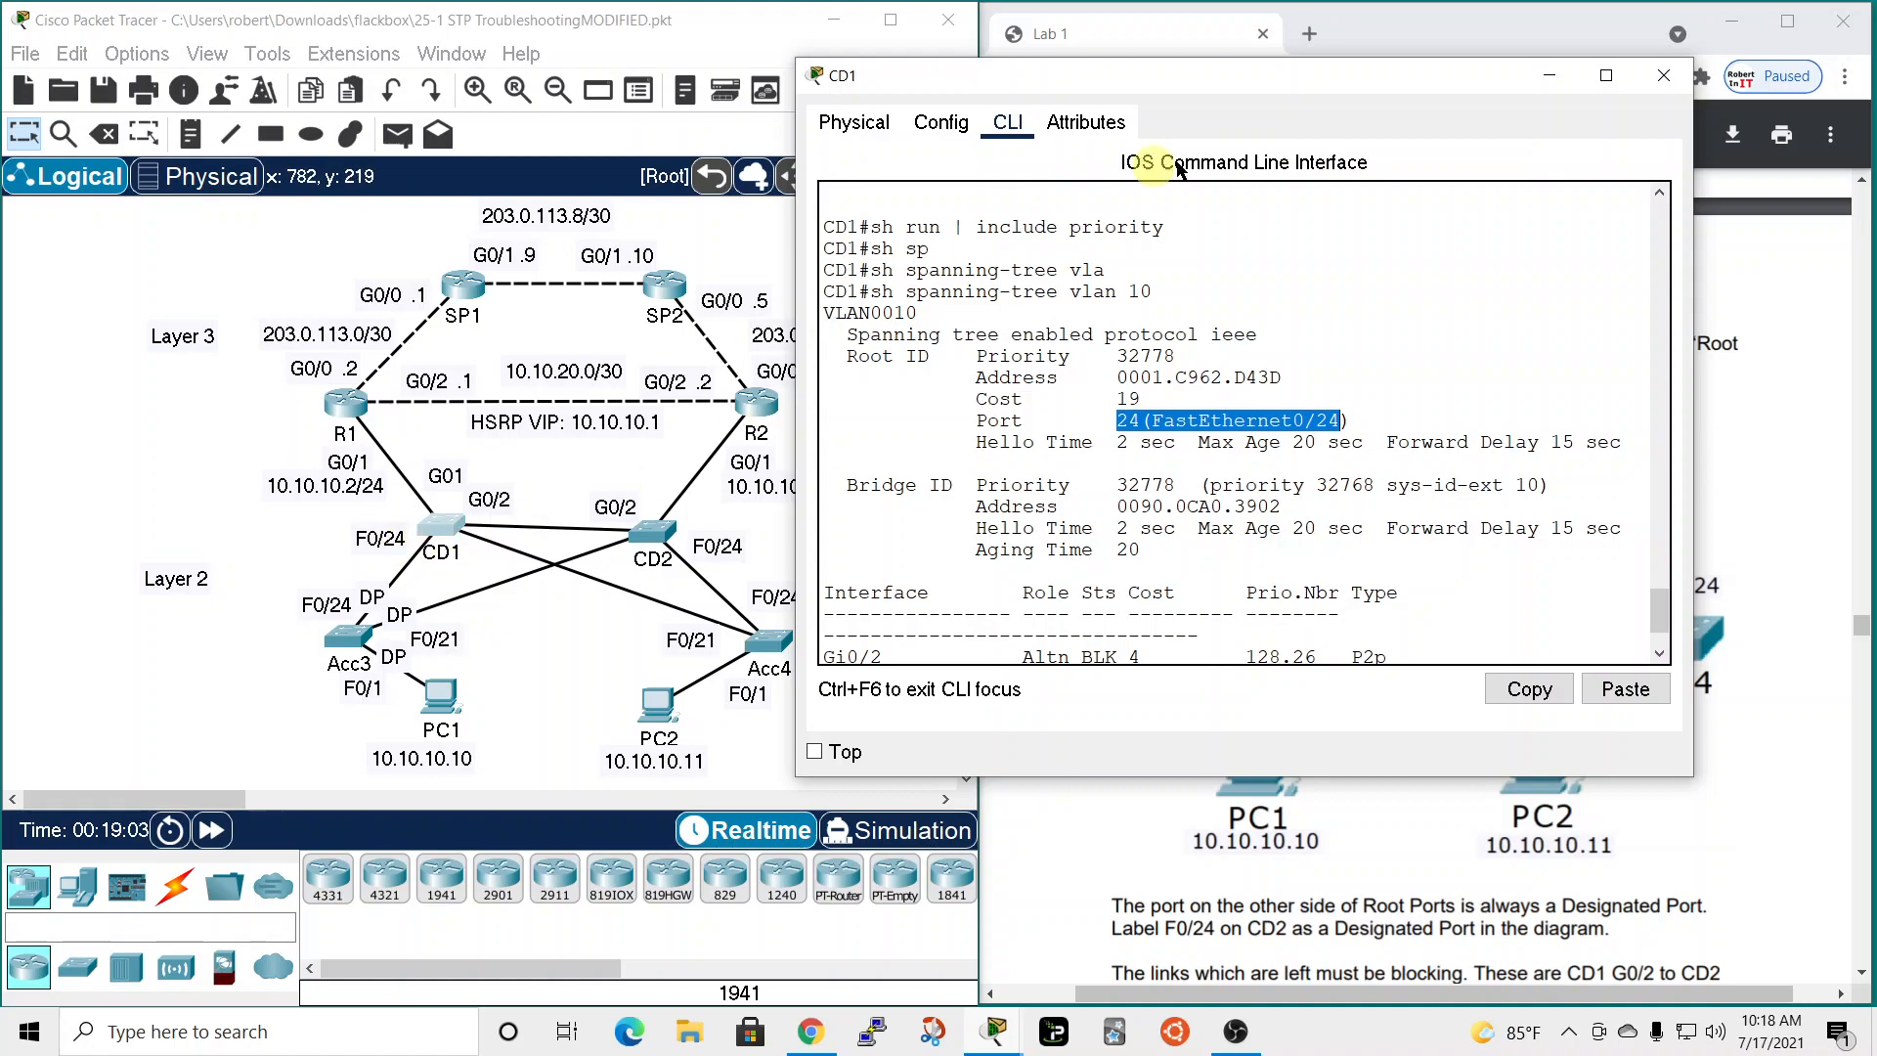
left_click(1663, 75)
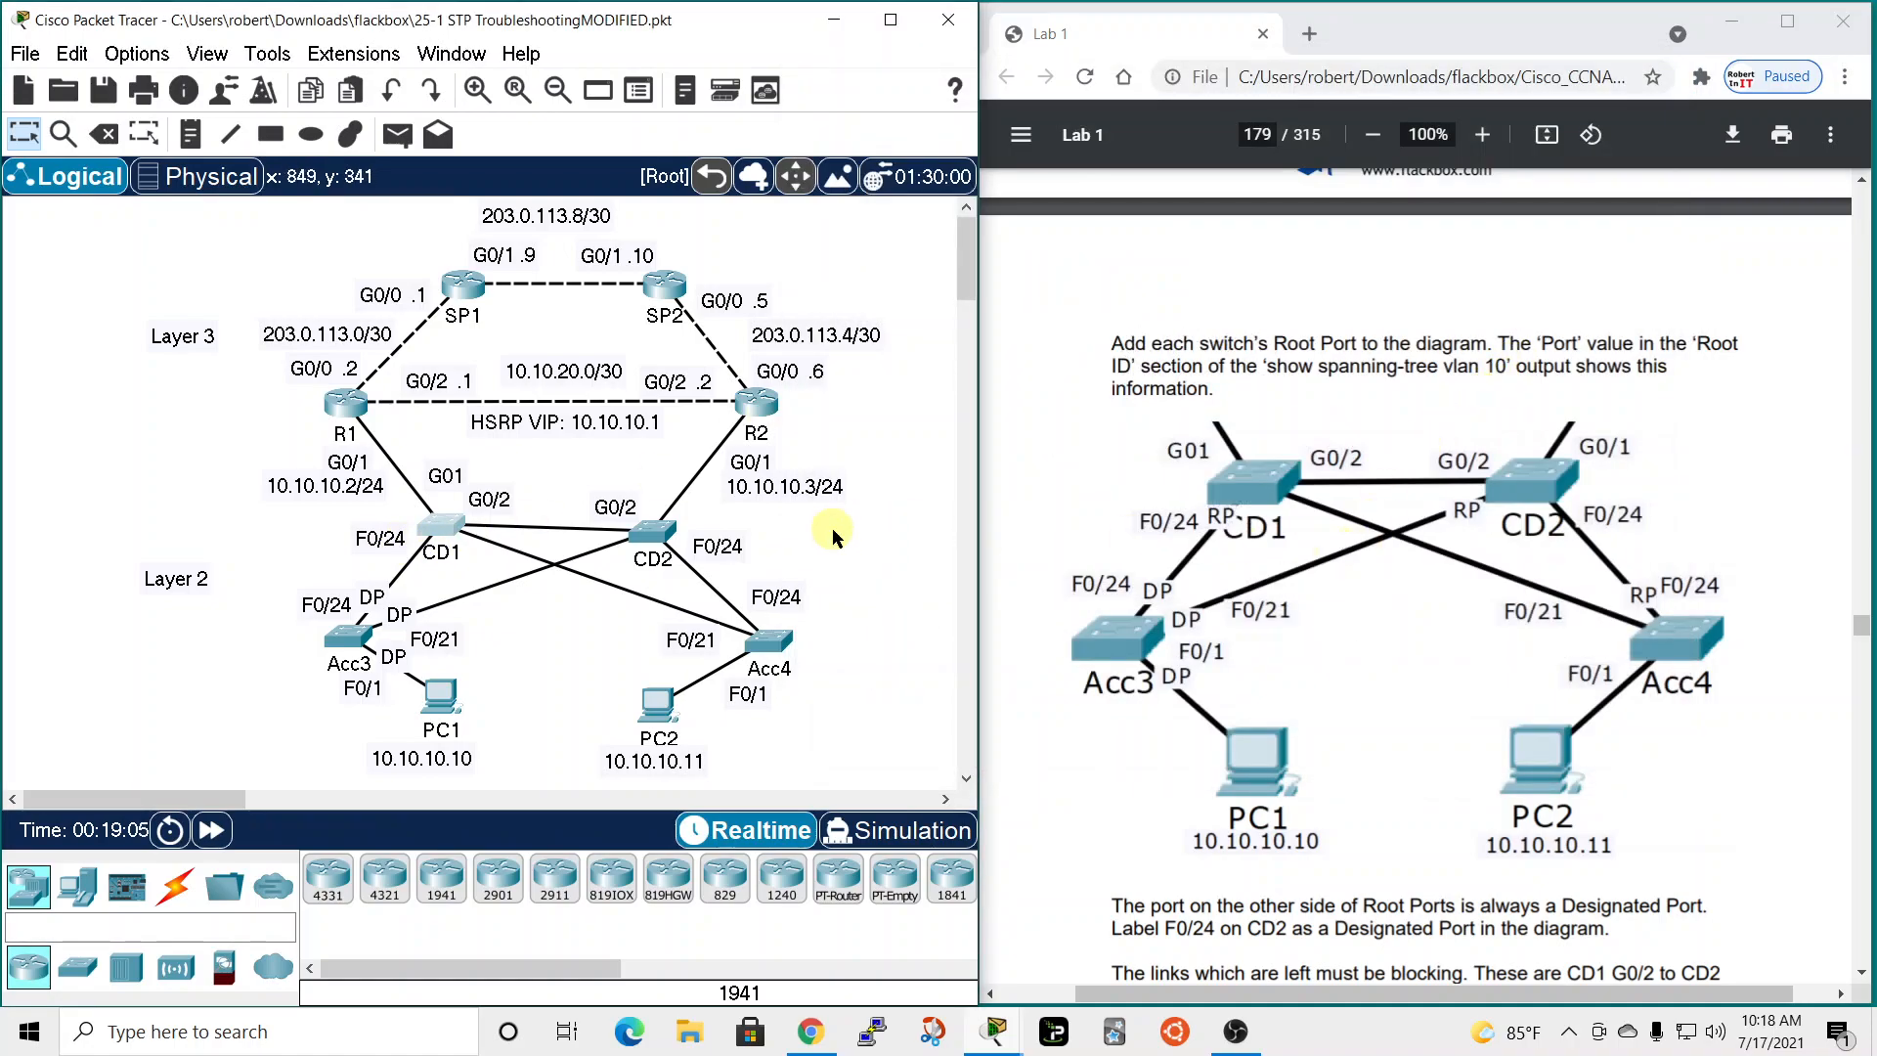
Add an "RP" note to the topology and position it just below CD1's F0/24 port label.
left_click(191, 137)
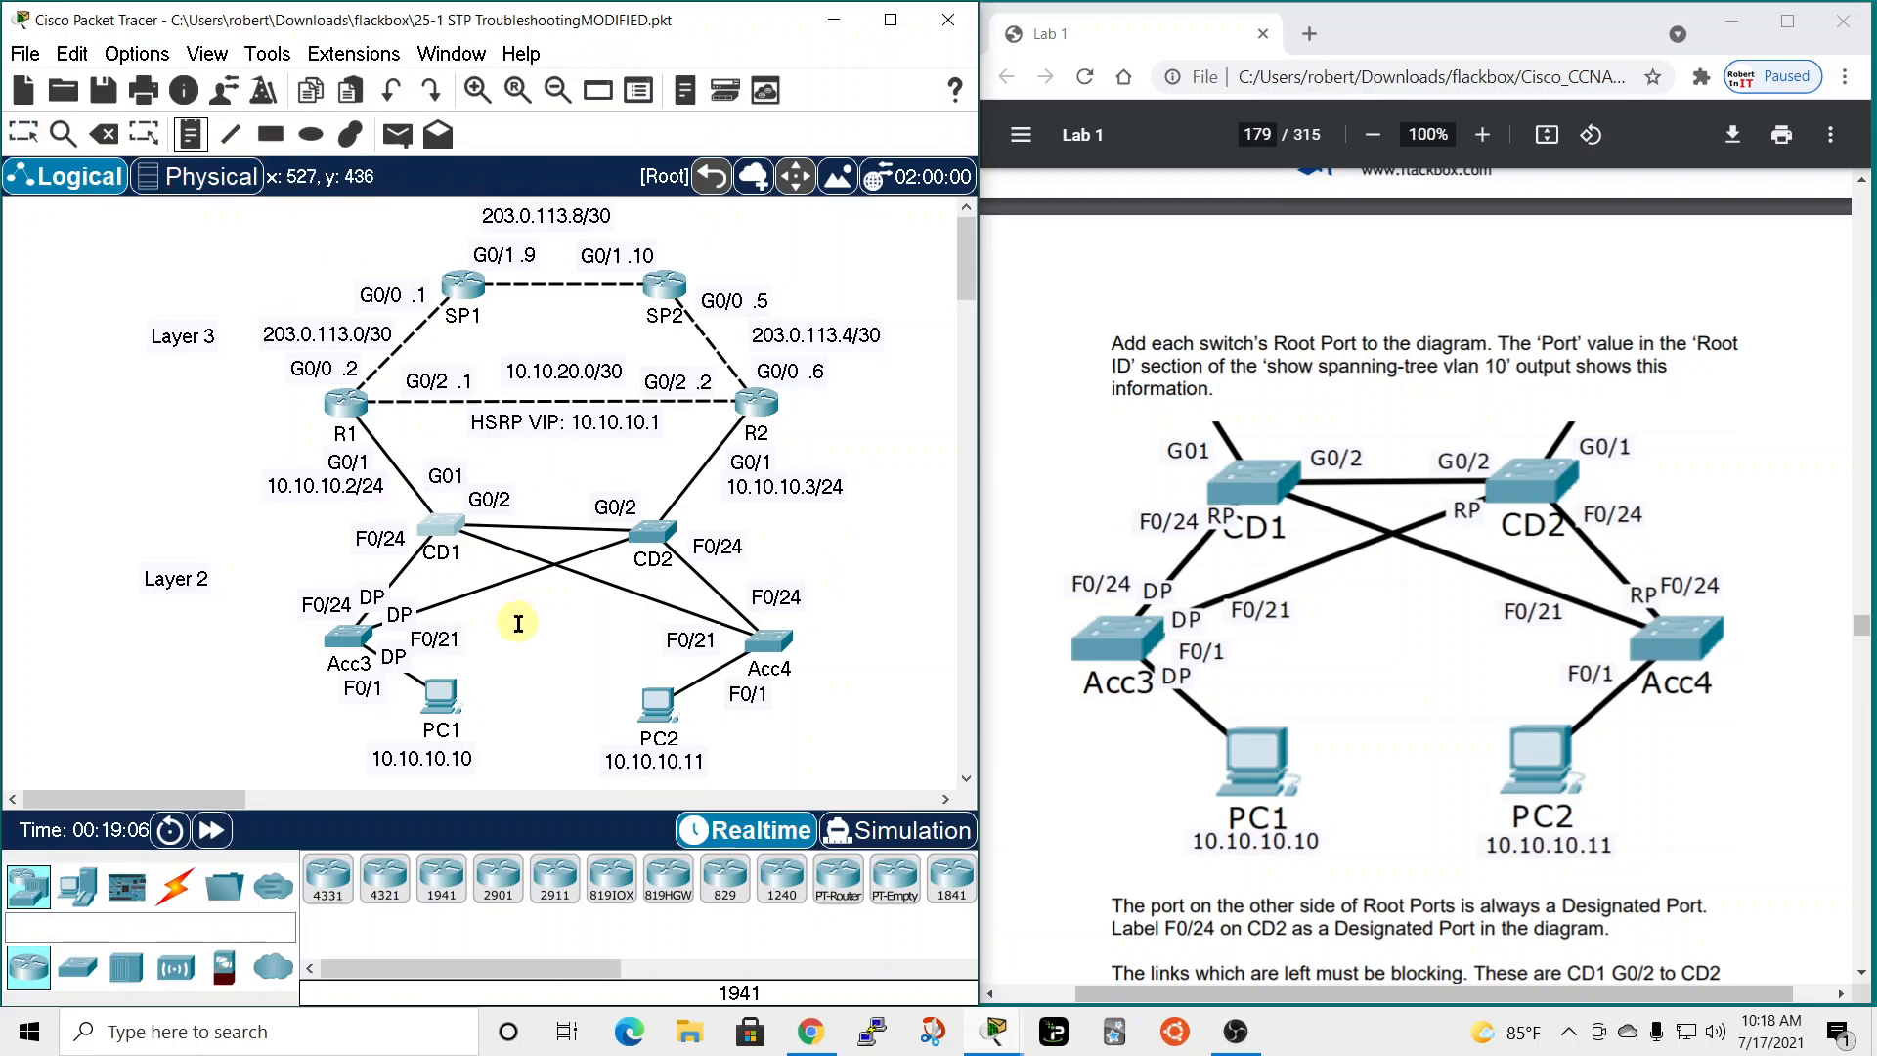
left_click(408, 565)
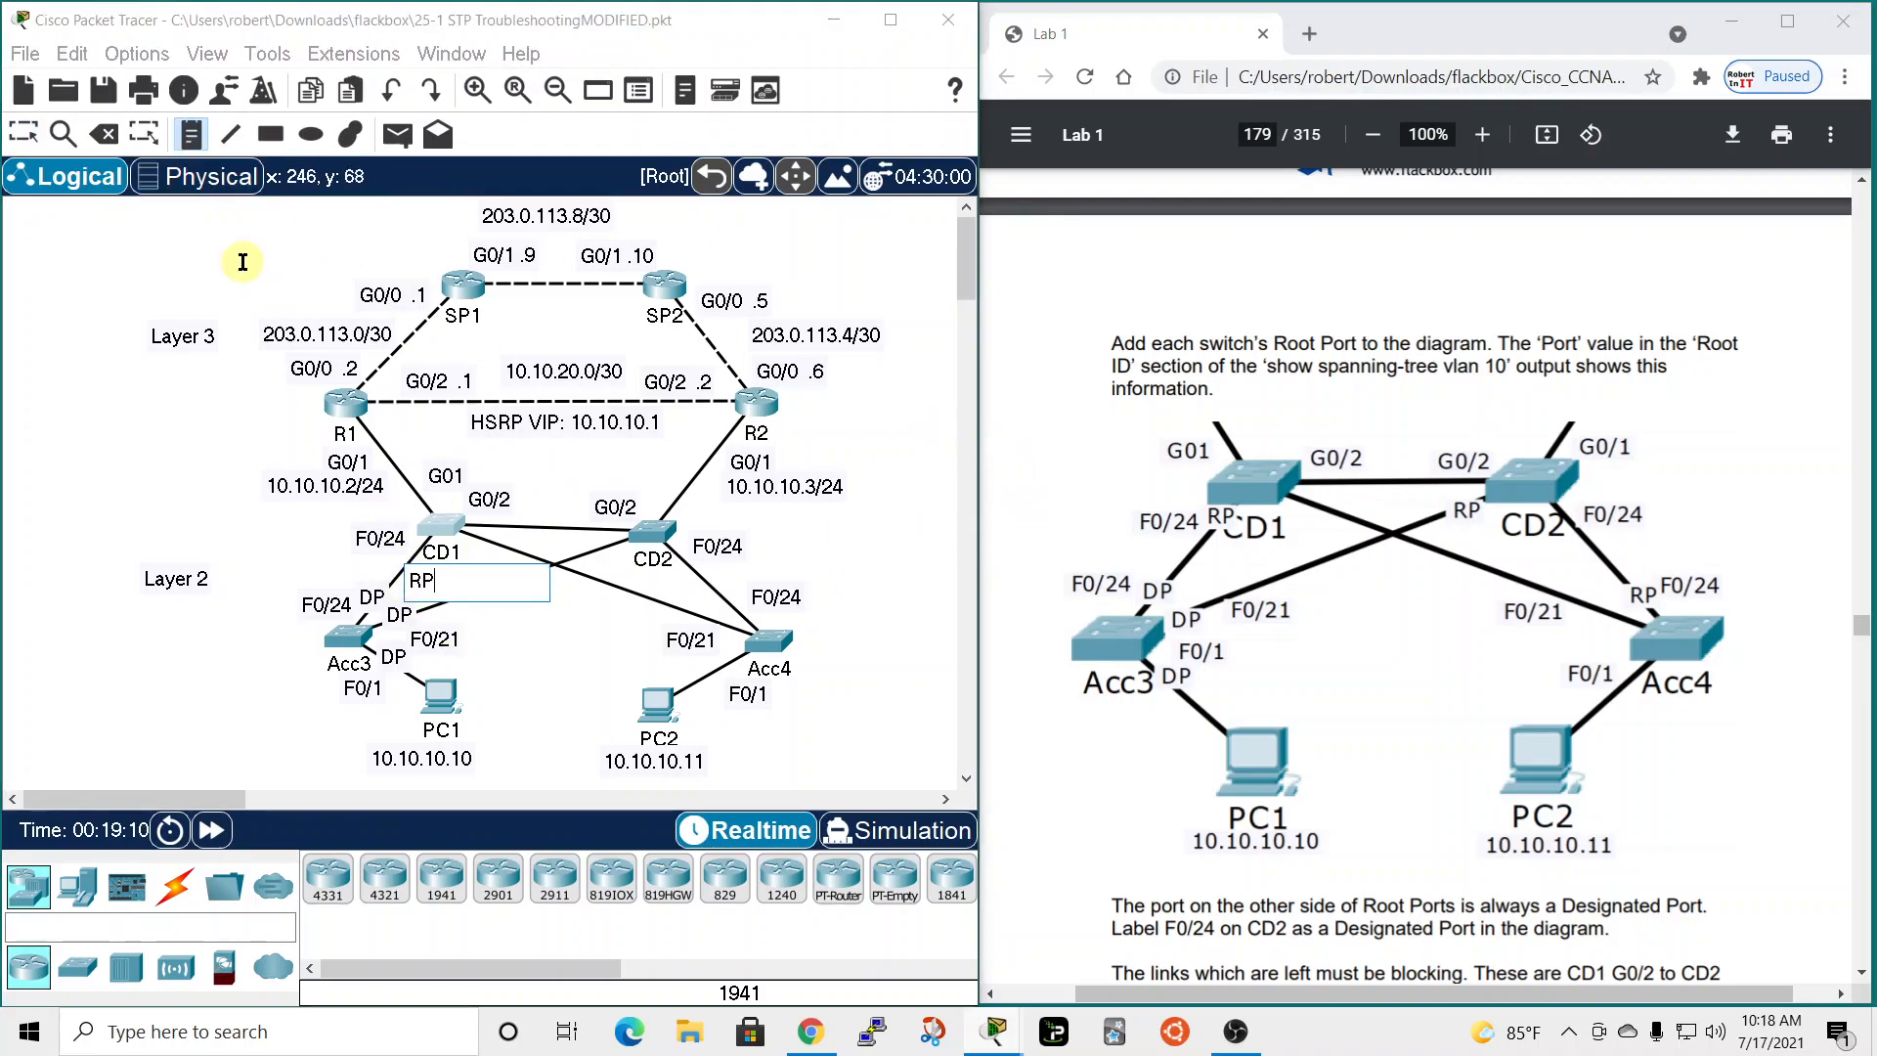
left_click(37, 140)
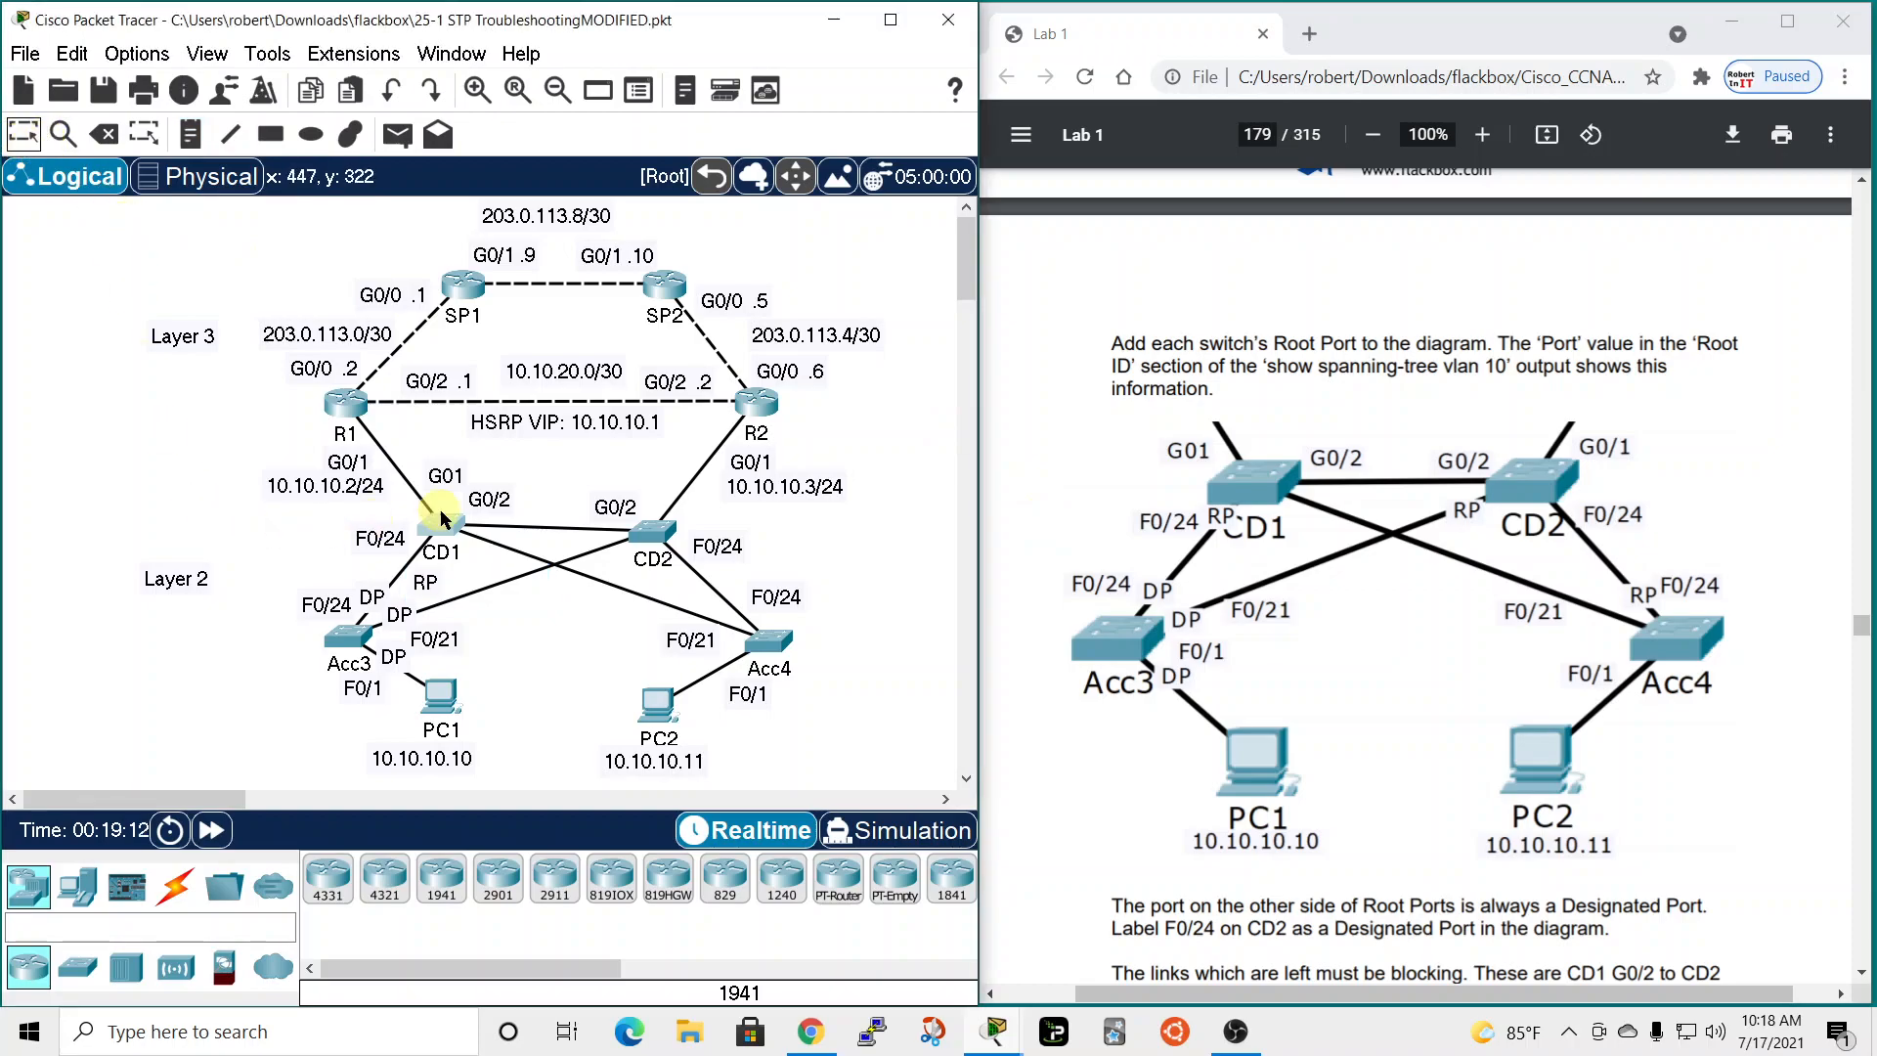
left_click_drag(425, 582, 411, 567)
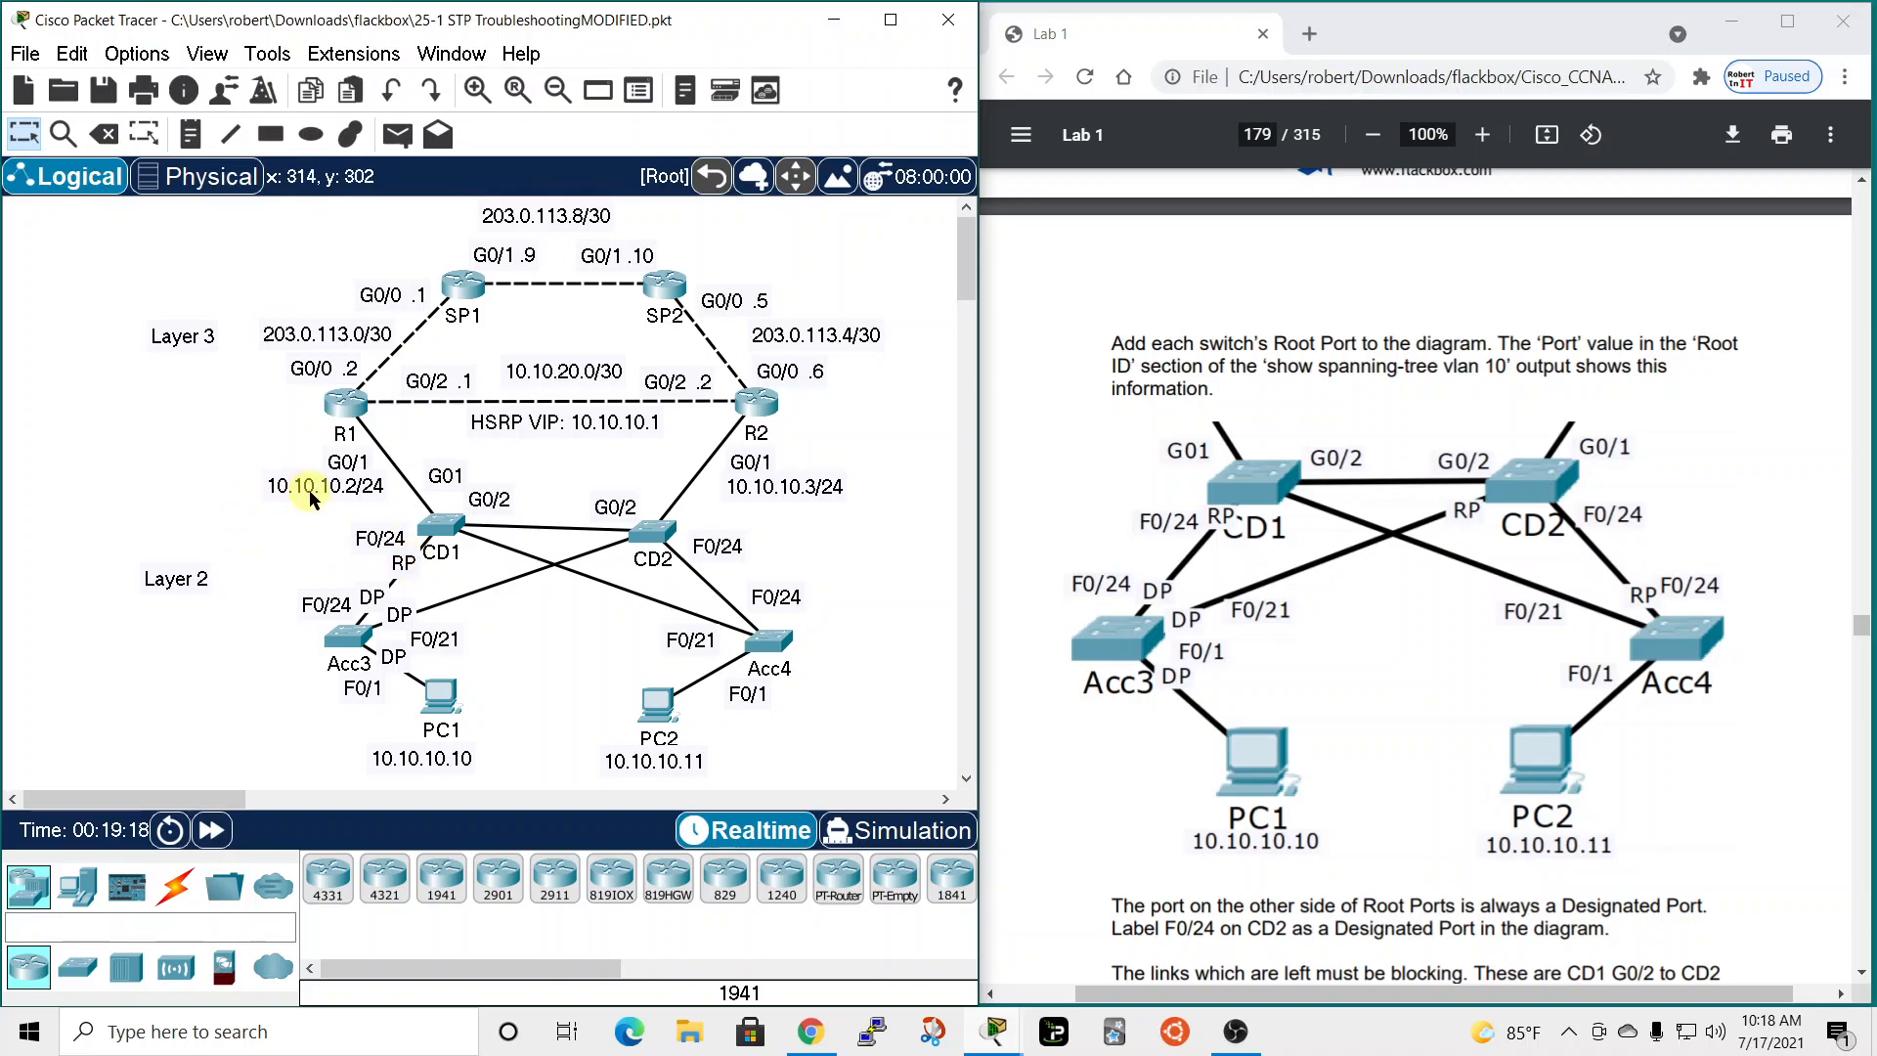
Open CD2's command line, highlight the Root ID port in its VLAN 10 spanning-tree output, and close the window.
left_click(664, 523)
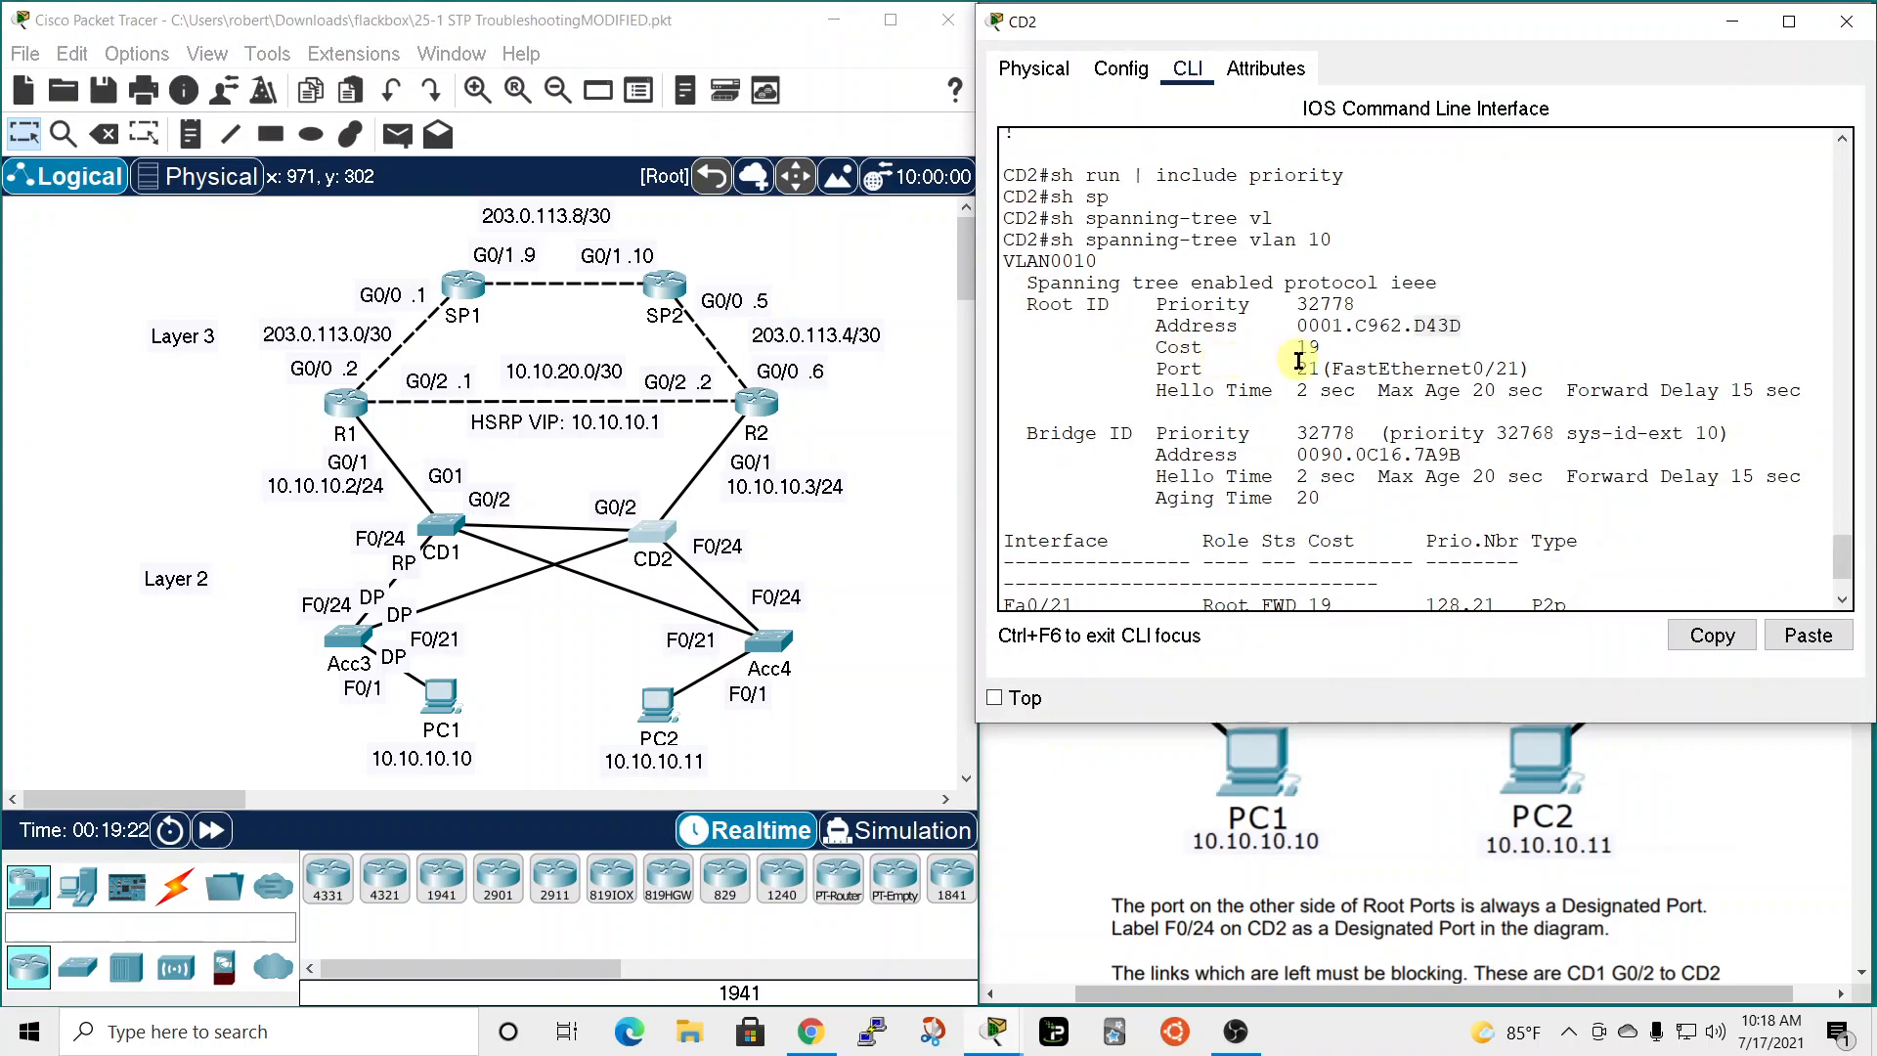
left_click_drag(1298, 367, 1564, 371)
left_click(1846, 24)
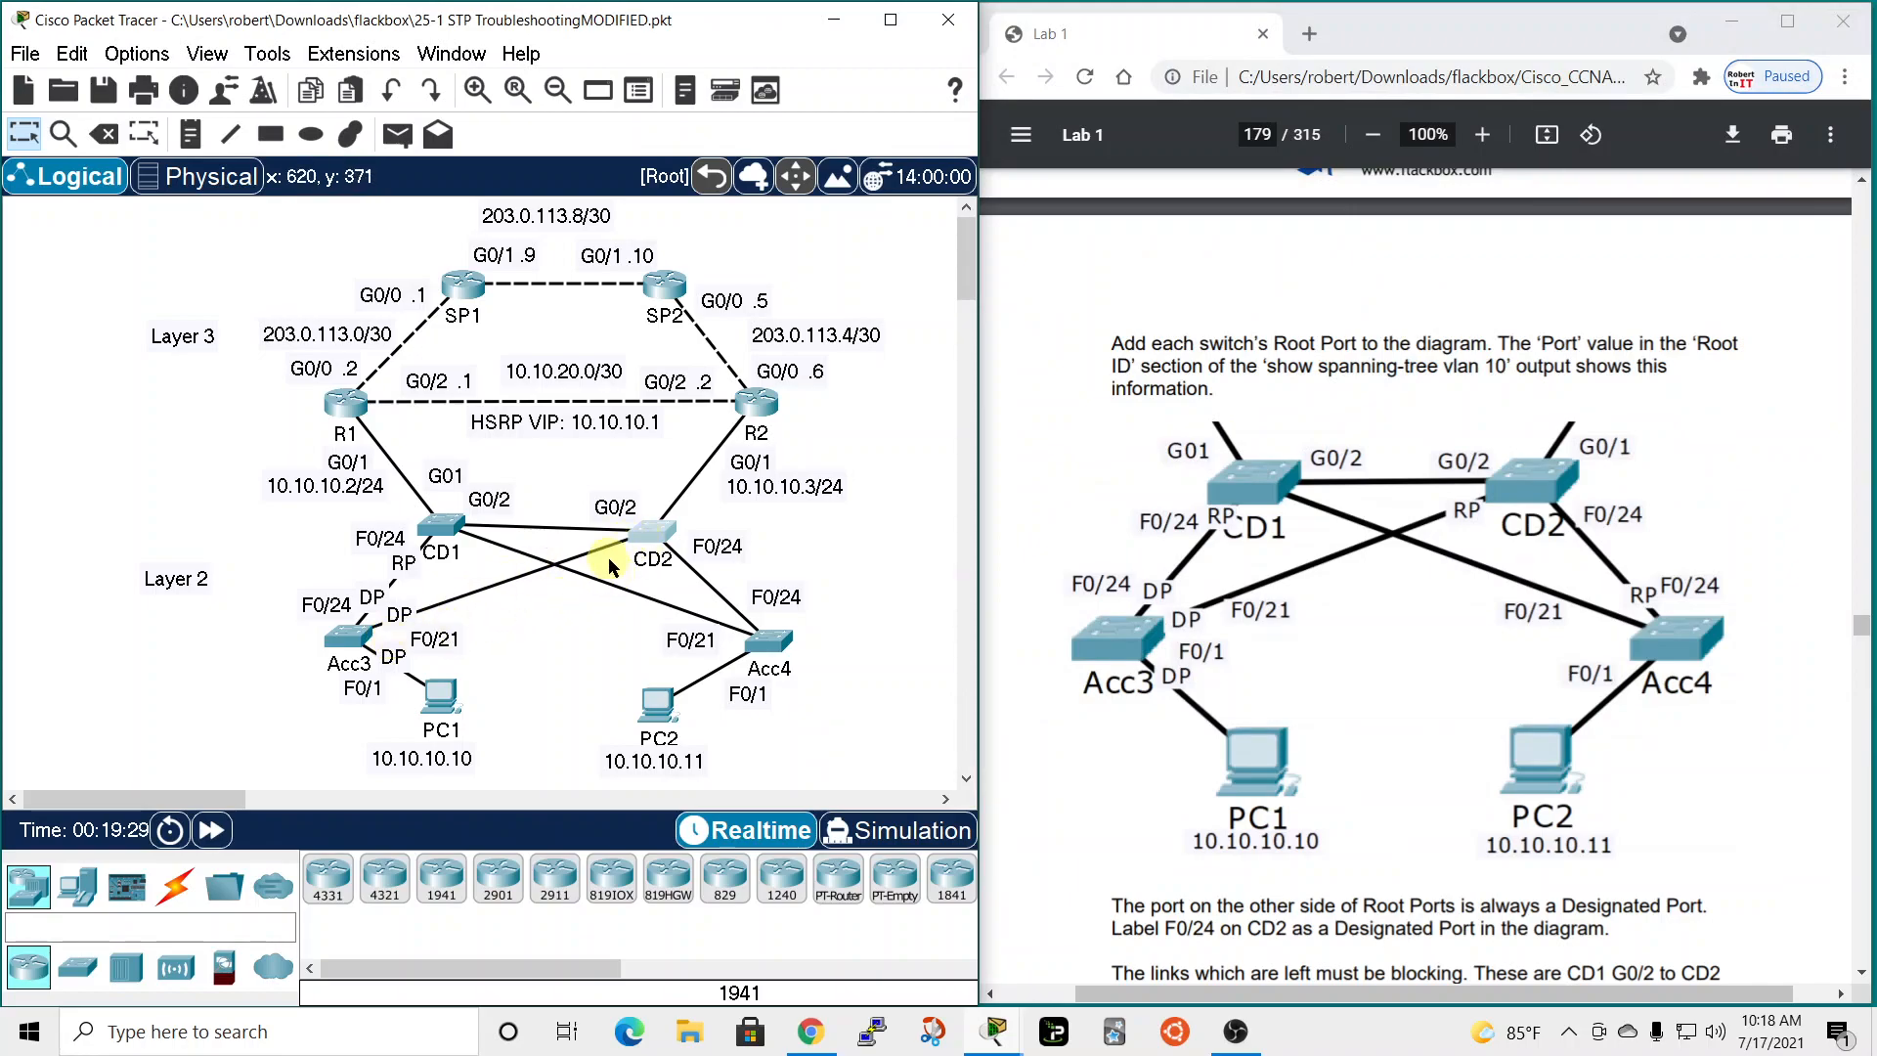
Add an "RP" note on CD2's link to Acc3 and position it just beside the CD2 label.
left_click(193, 137)
left_click(581, 561)
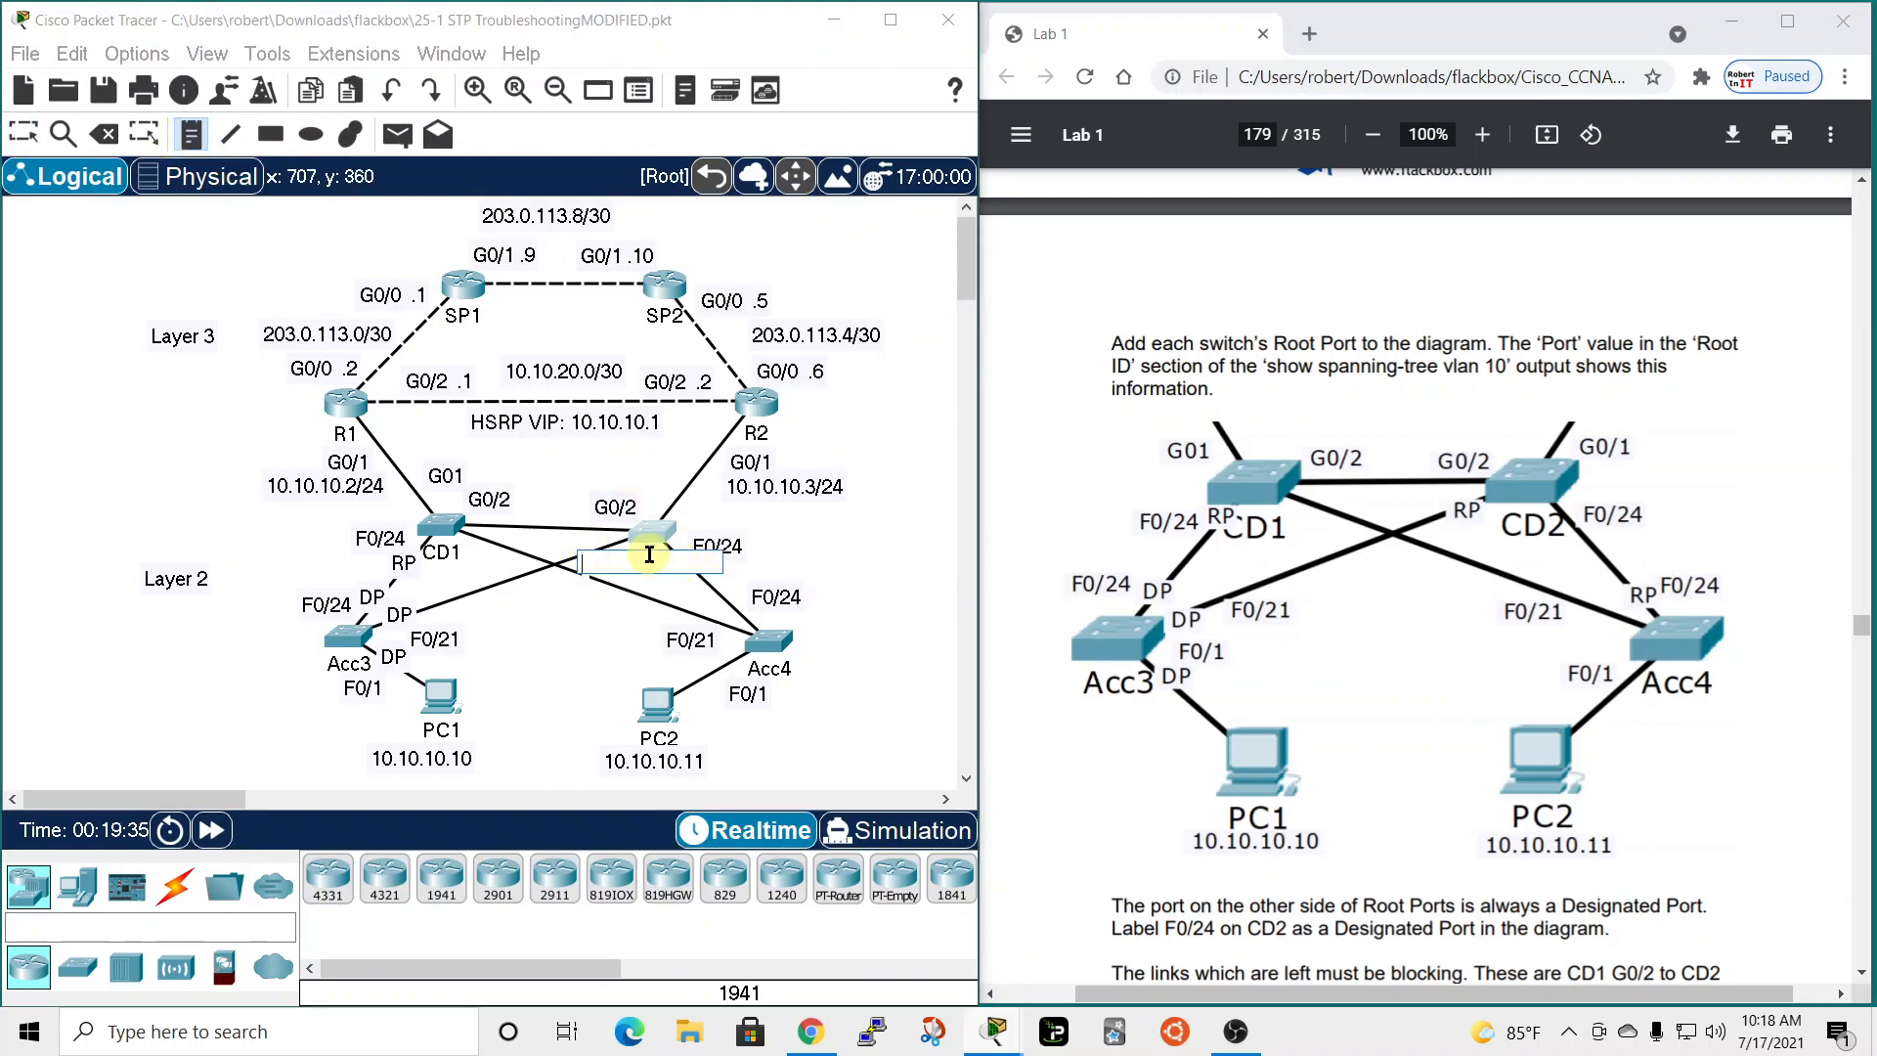
type("RP")
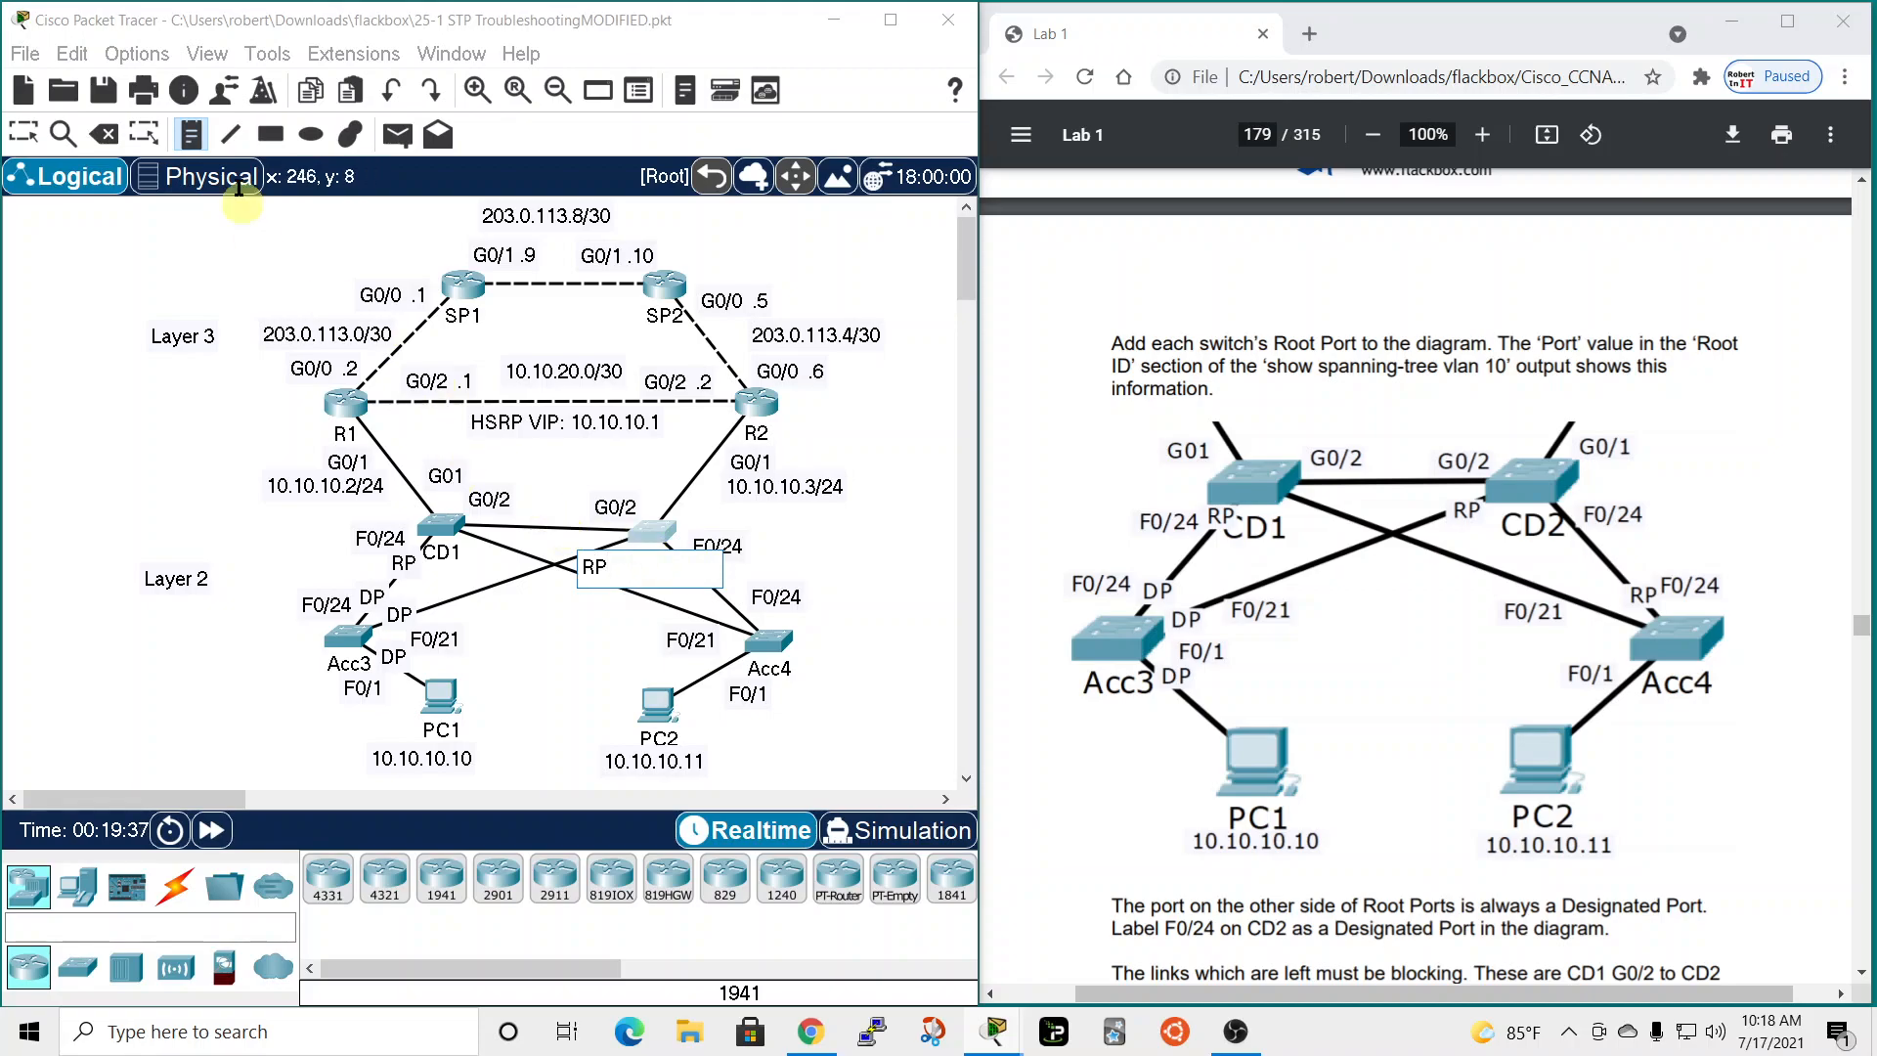
left_click(23, 134)
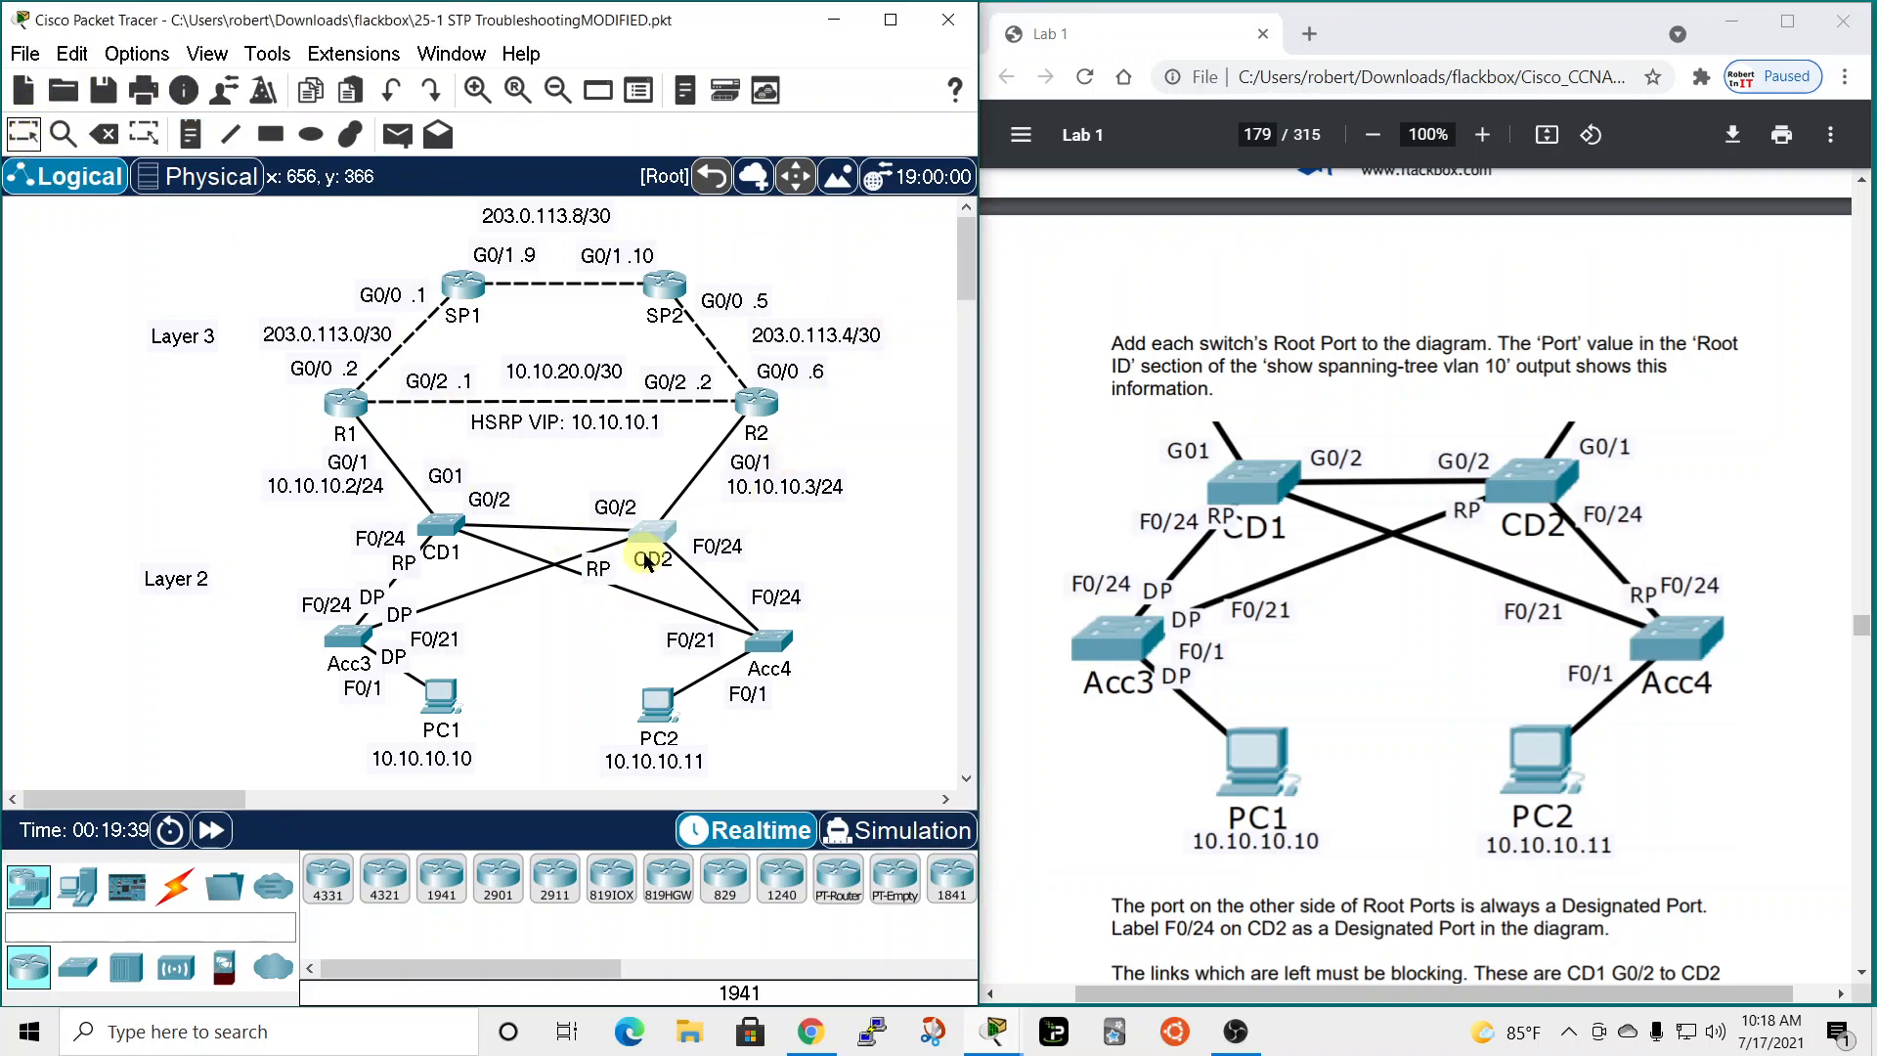
left_click_drag(600, 568, 603, 555)
left_click(595, 670)
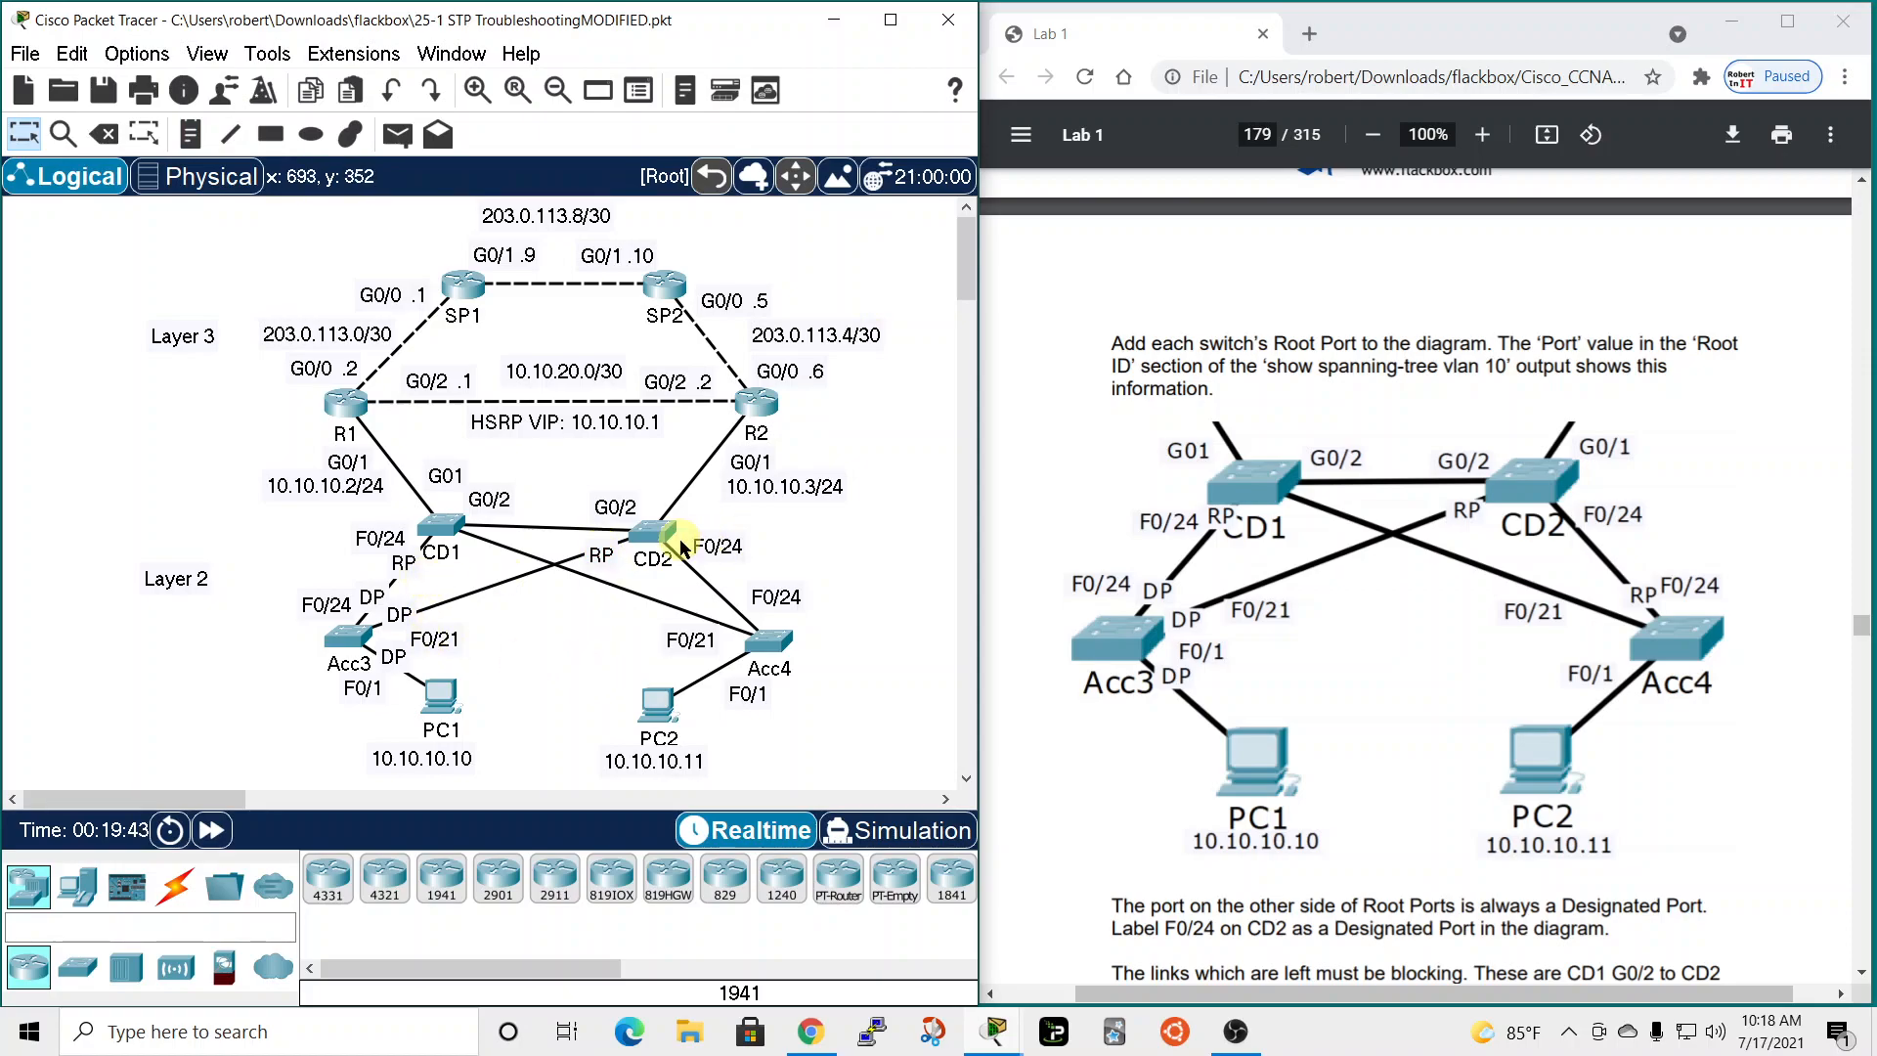
Open Acc4's command line, widen the window, check the Root ID port in its VLAN 10 output, and close it.
left_click(769, 641)
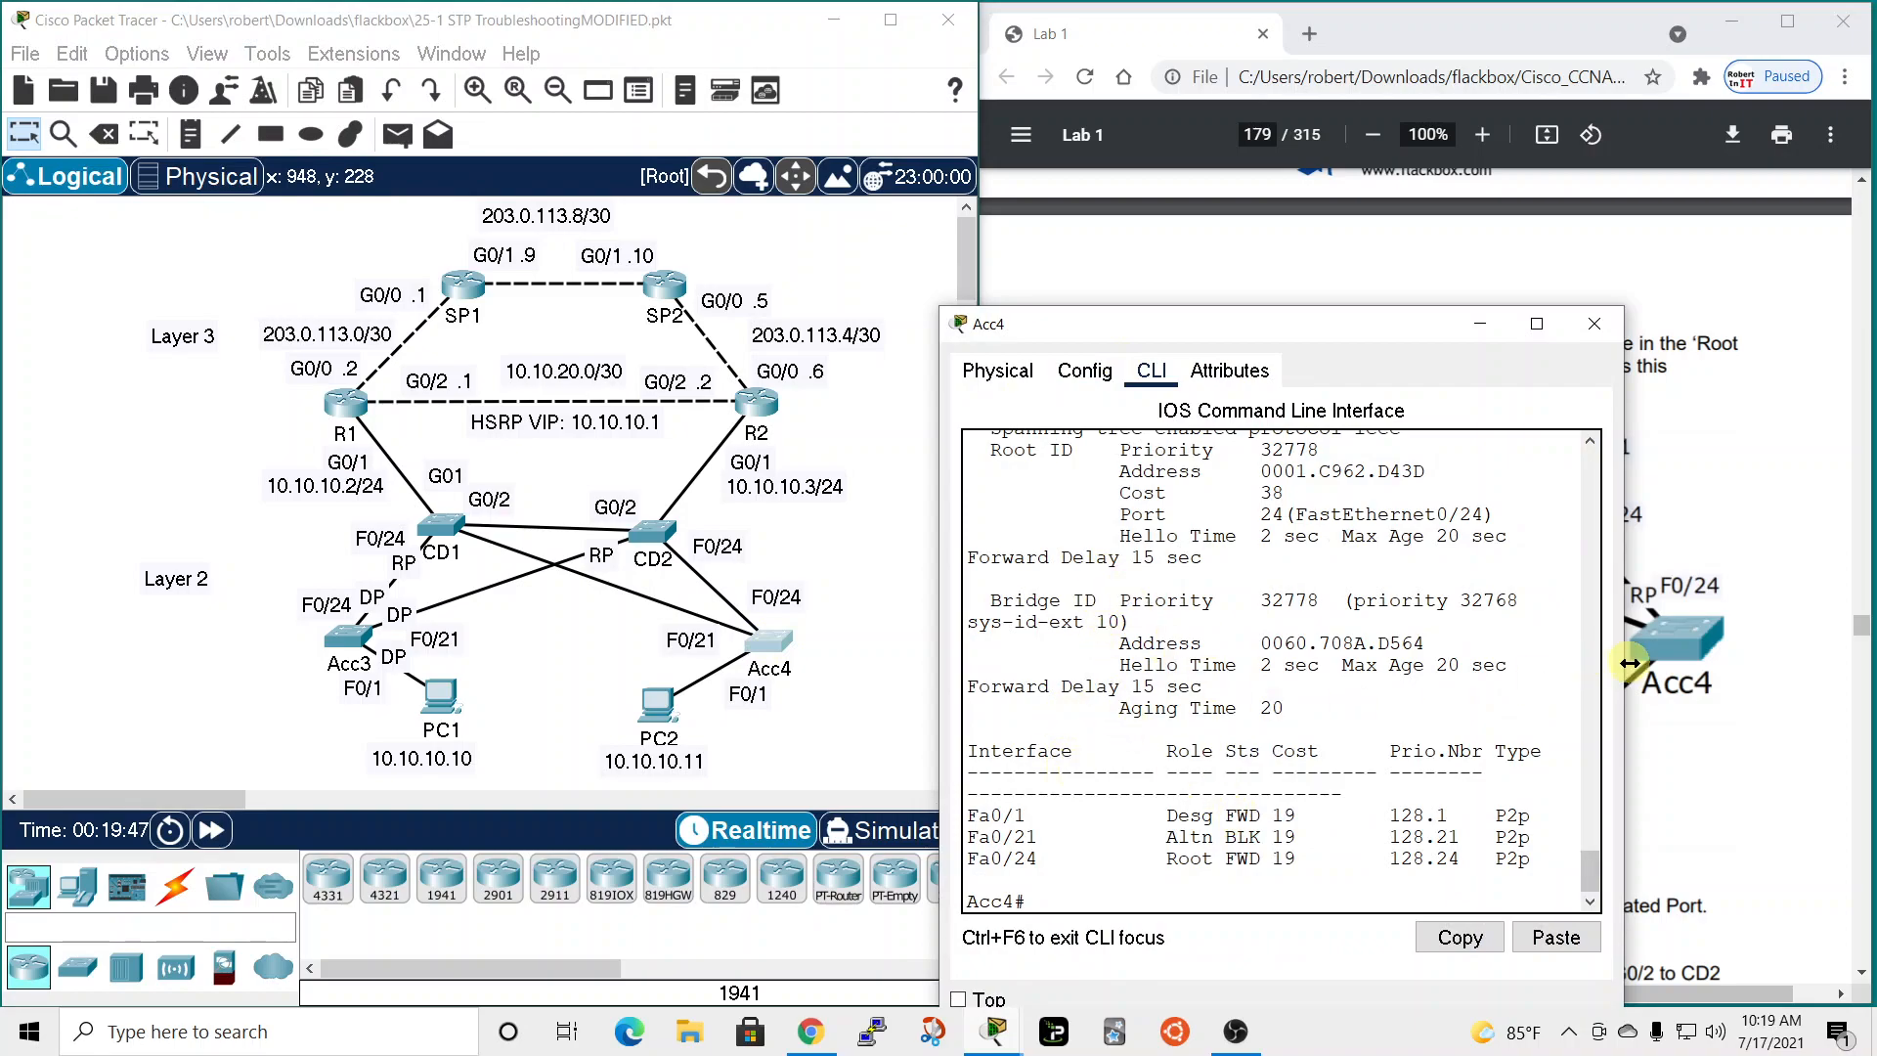
left_click_drag(1629, 664, 1797, 664)
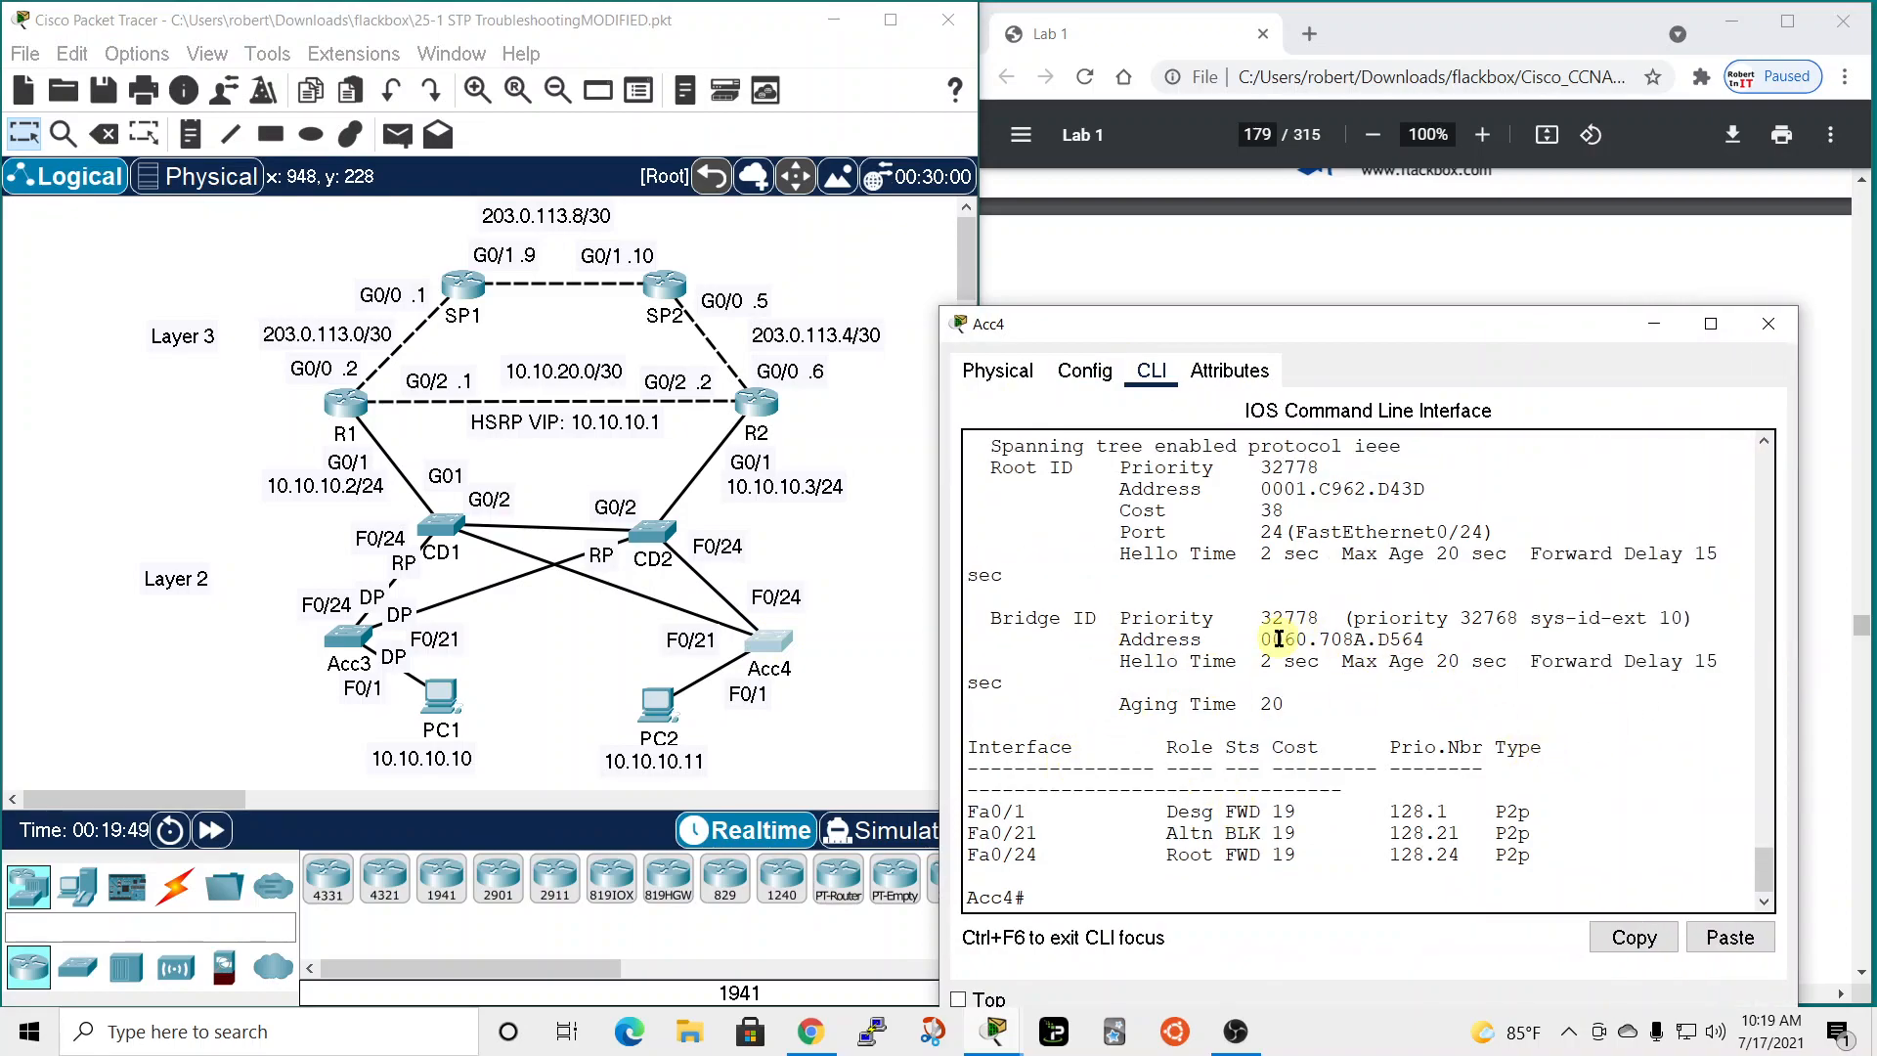
scroll(1278, 639, "up", 1)
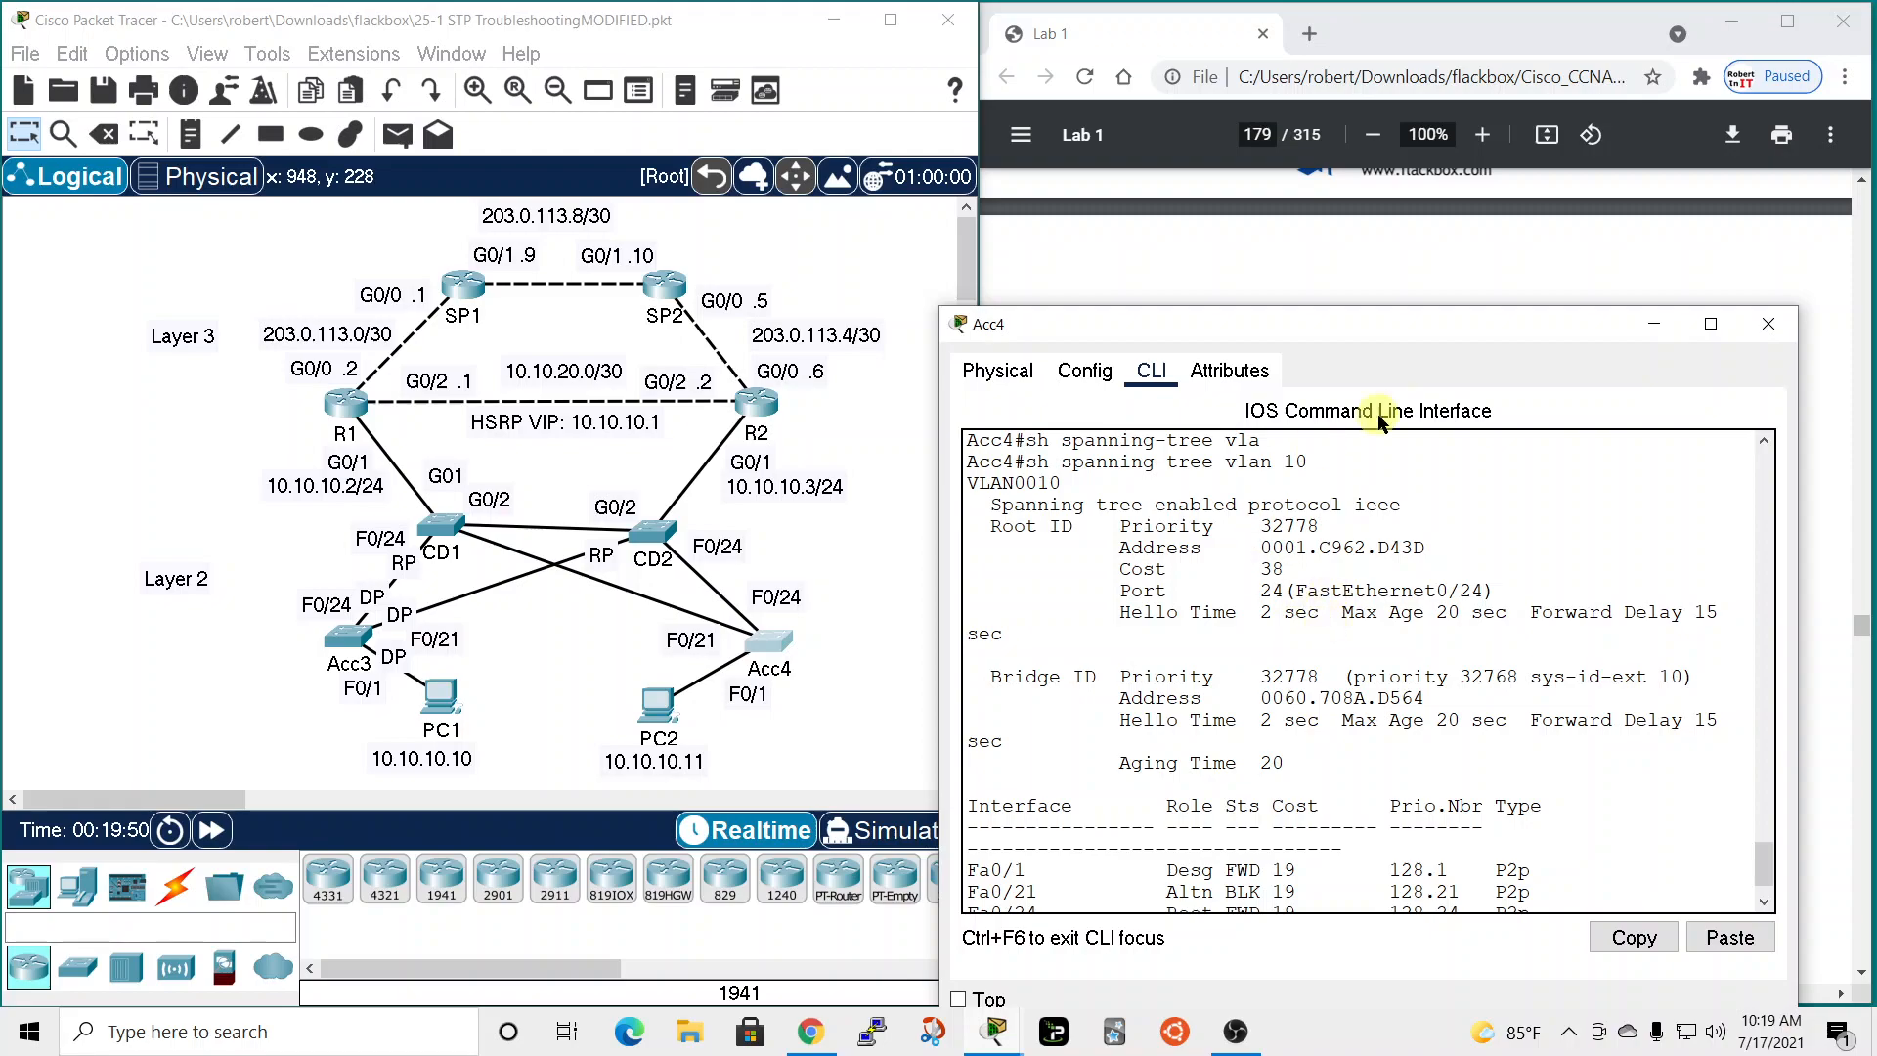
left_click(1768, 323)
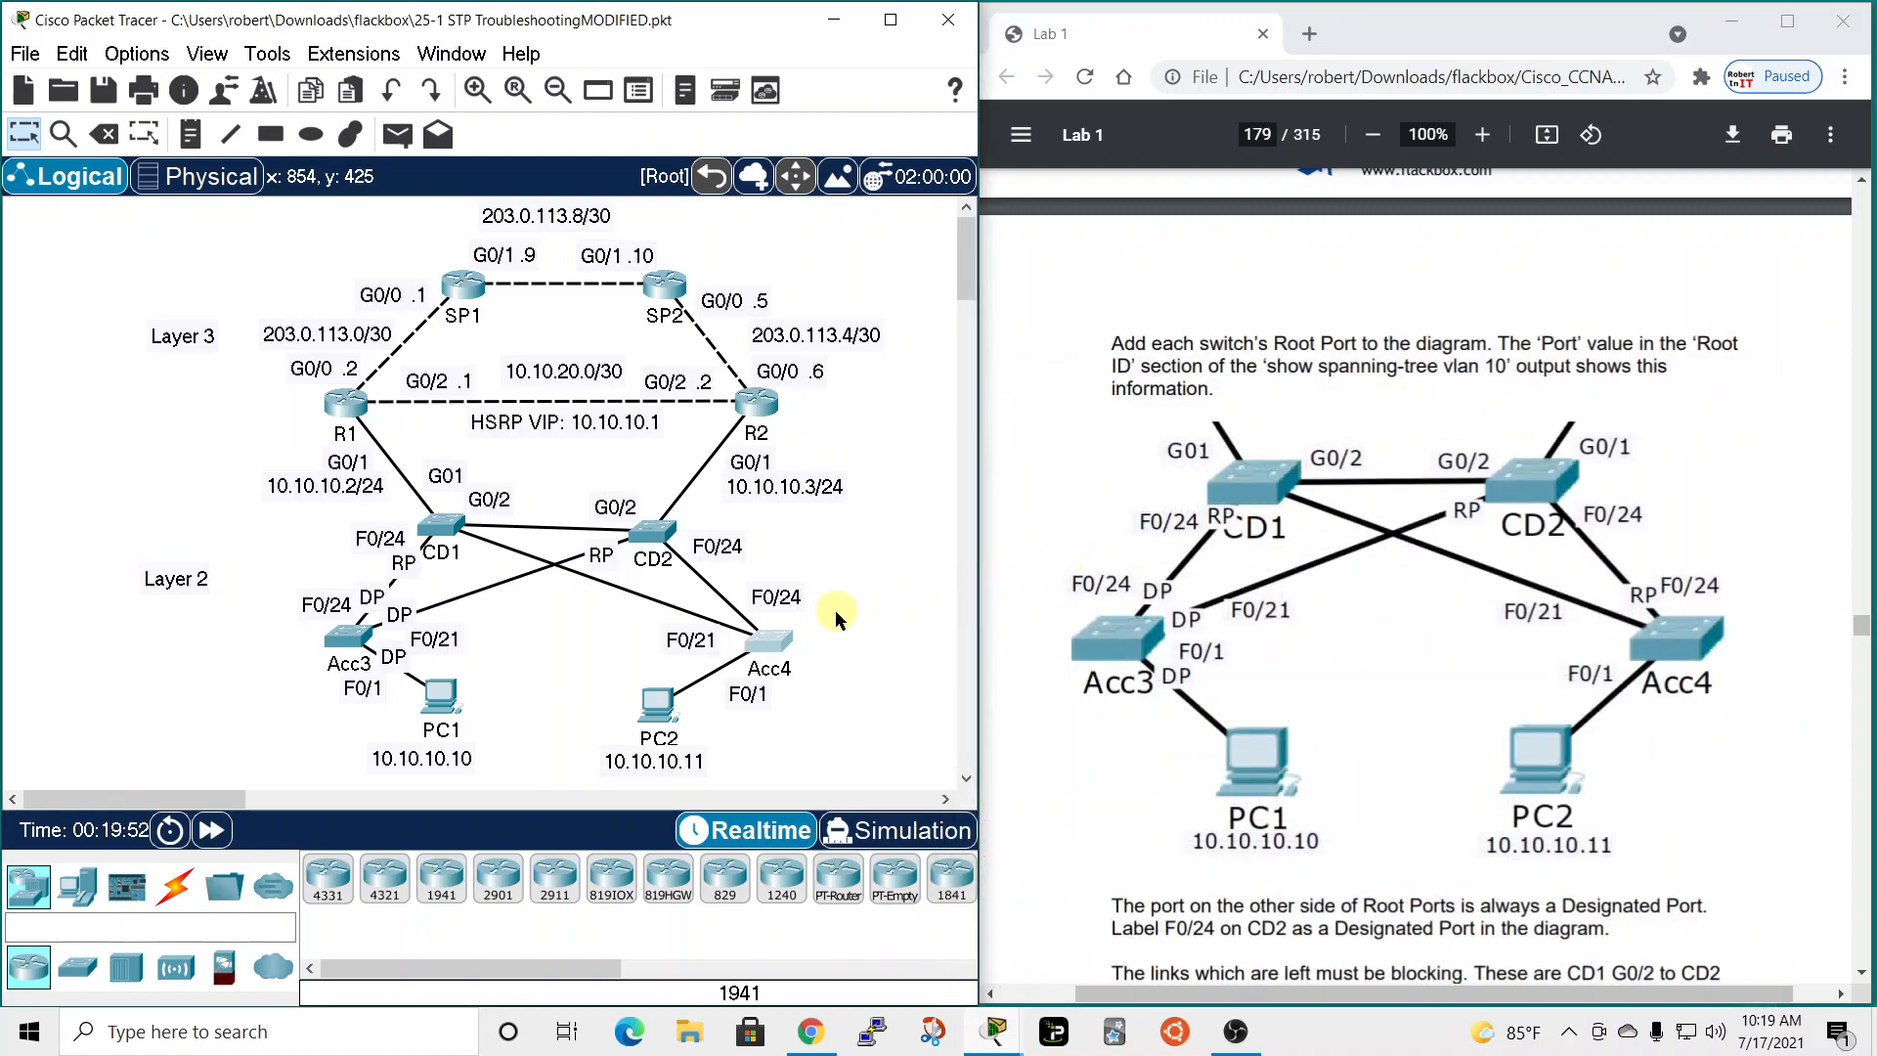
Add an "RP" note on Acc4's link to CD2, arranging it and the F0/24 port label so they do not overlap.
left_click(188, 141)
left_click(724, 601)
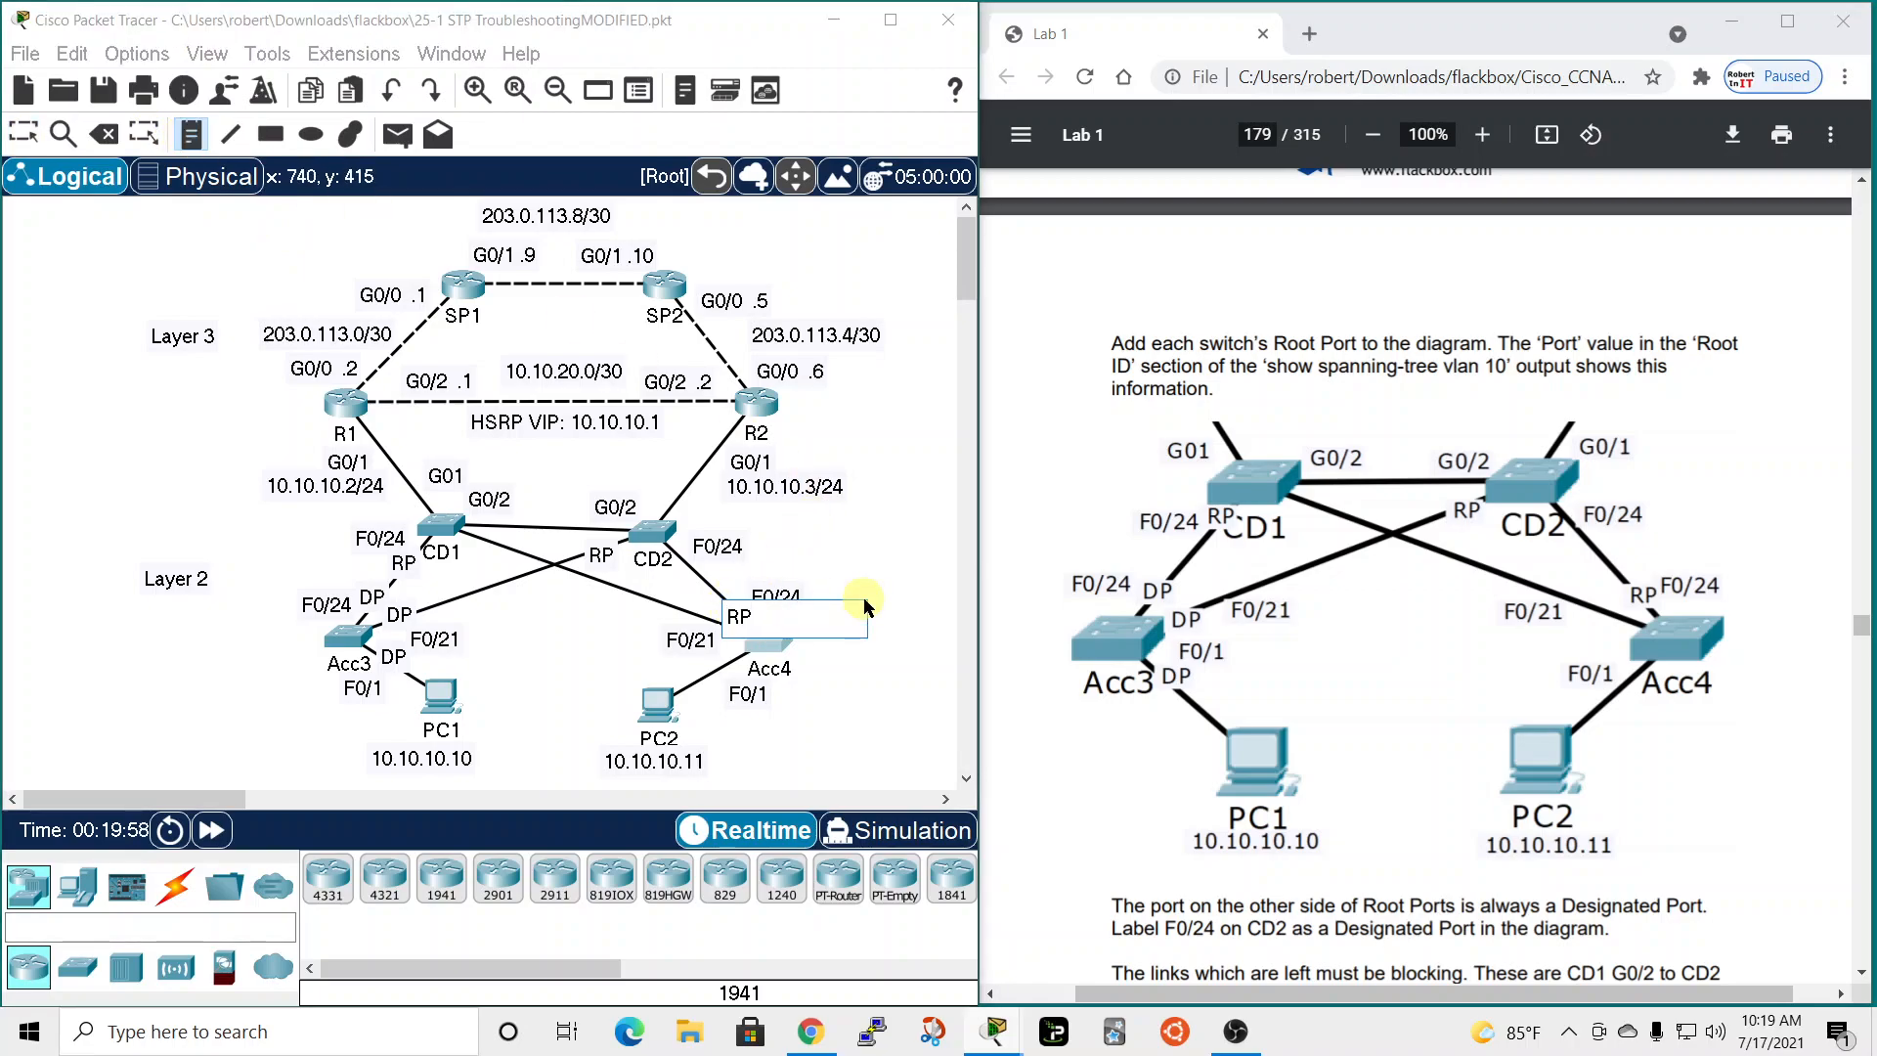
left_click(848, 560)
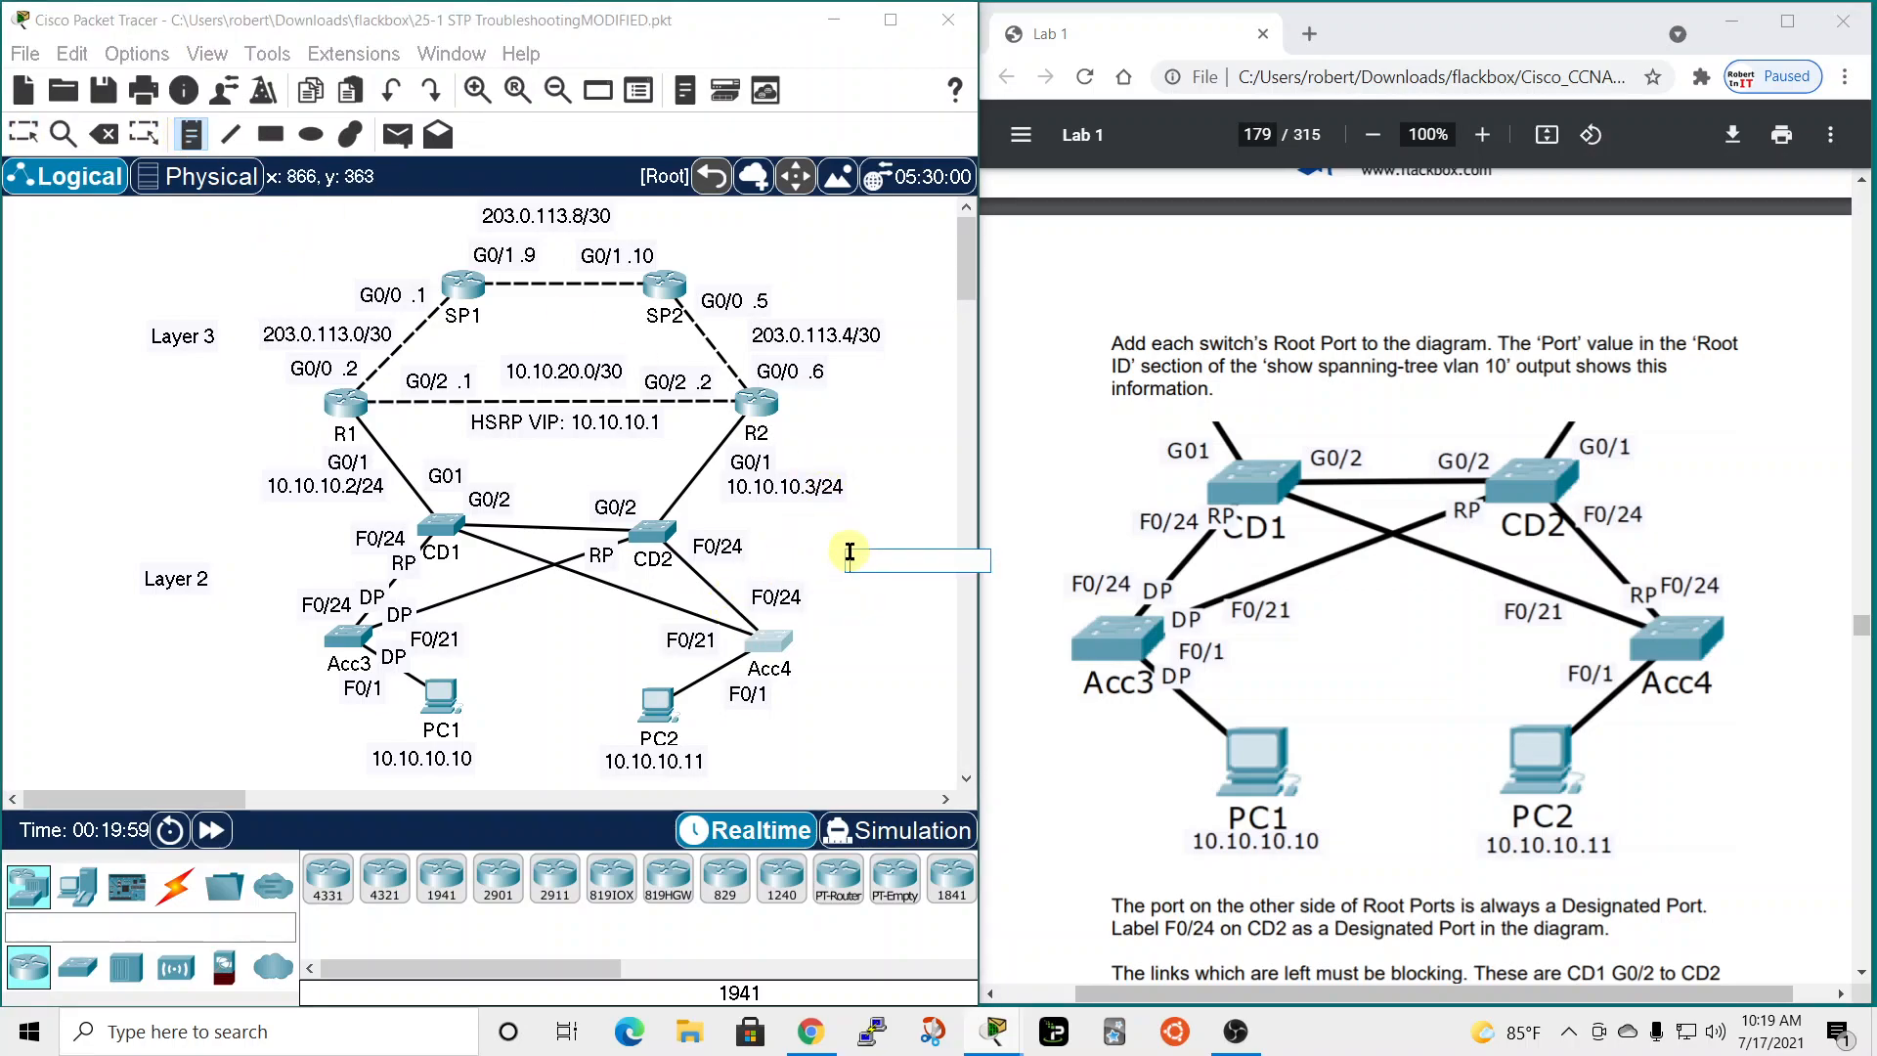
left_click(21, 137)
left_click_drag(792, 599, 747, 602)
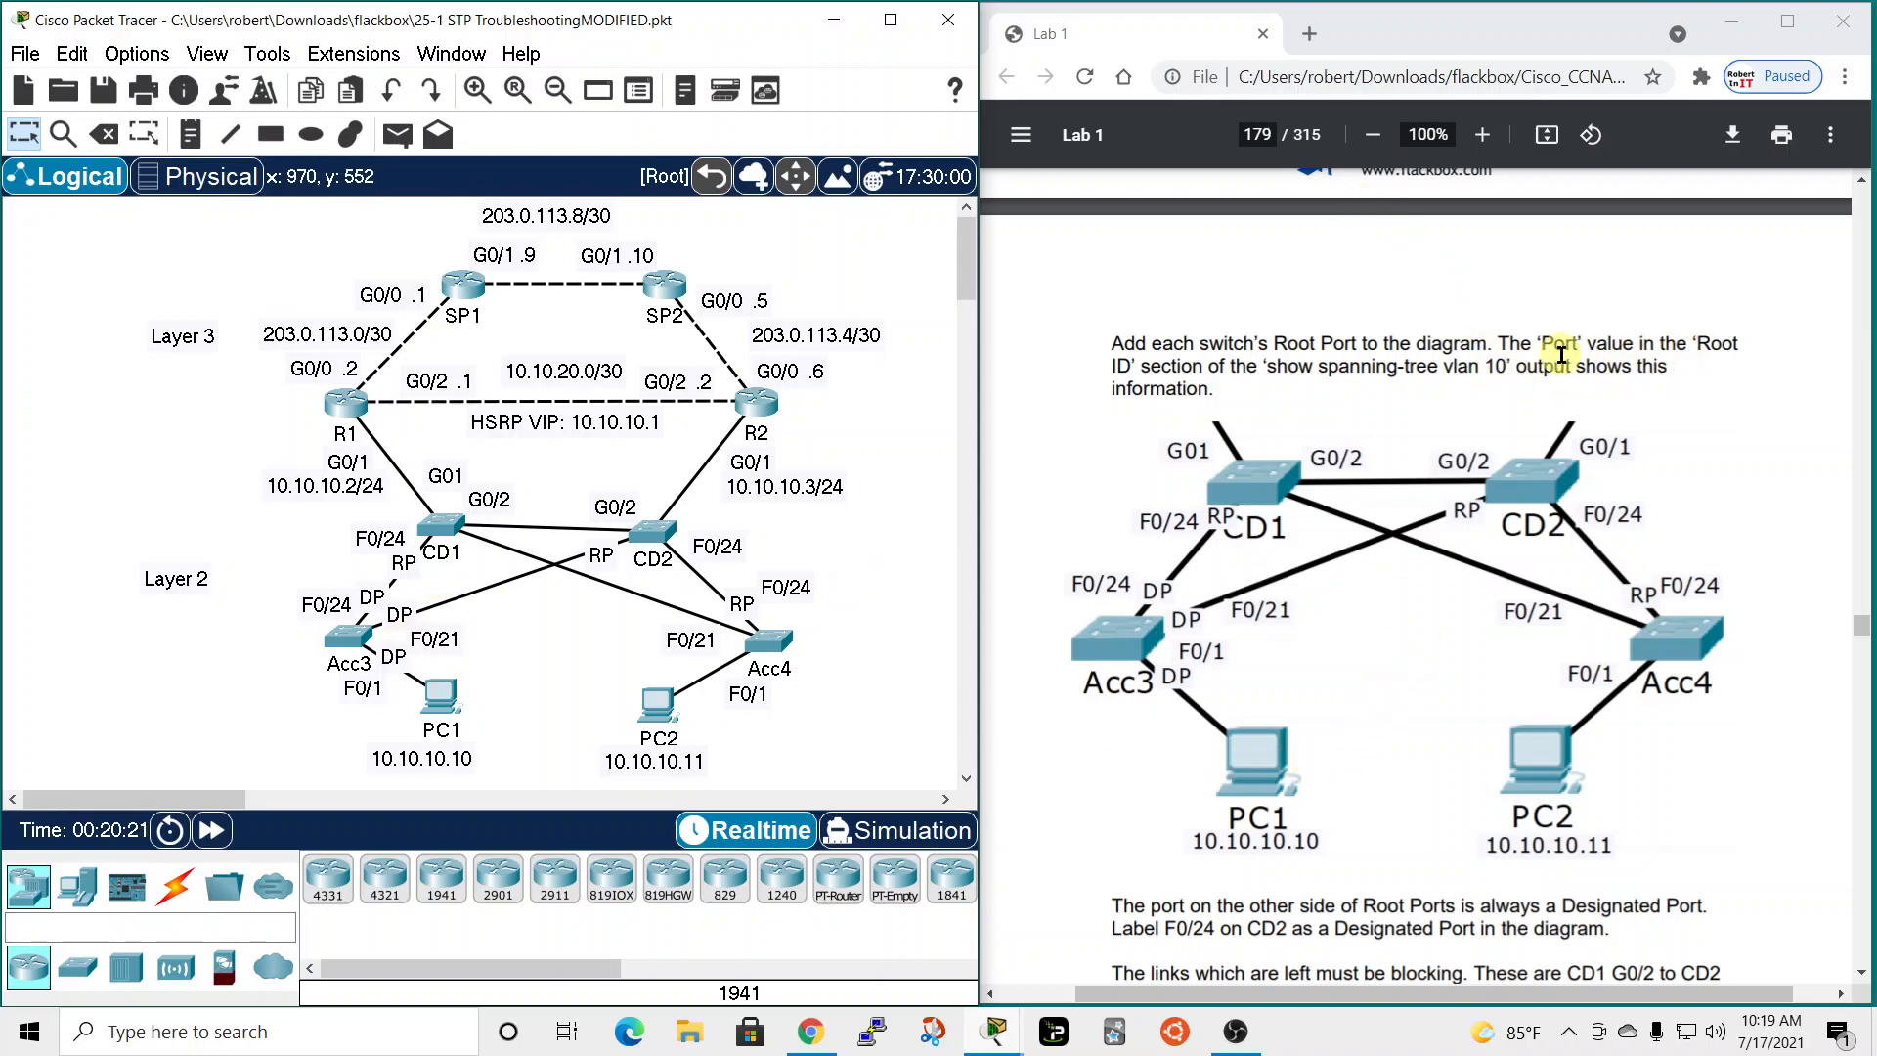
Read the lab guide's next labelling tasks and add a "DP" note just below CD2's F0/24 port label.
scroll(1315, 509, "down", 3)
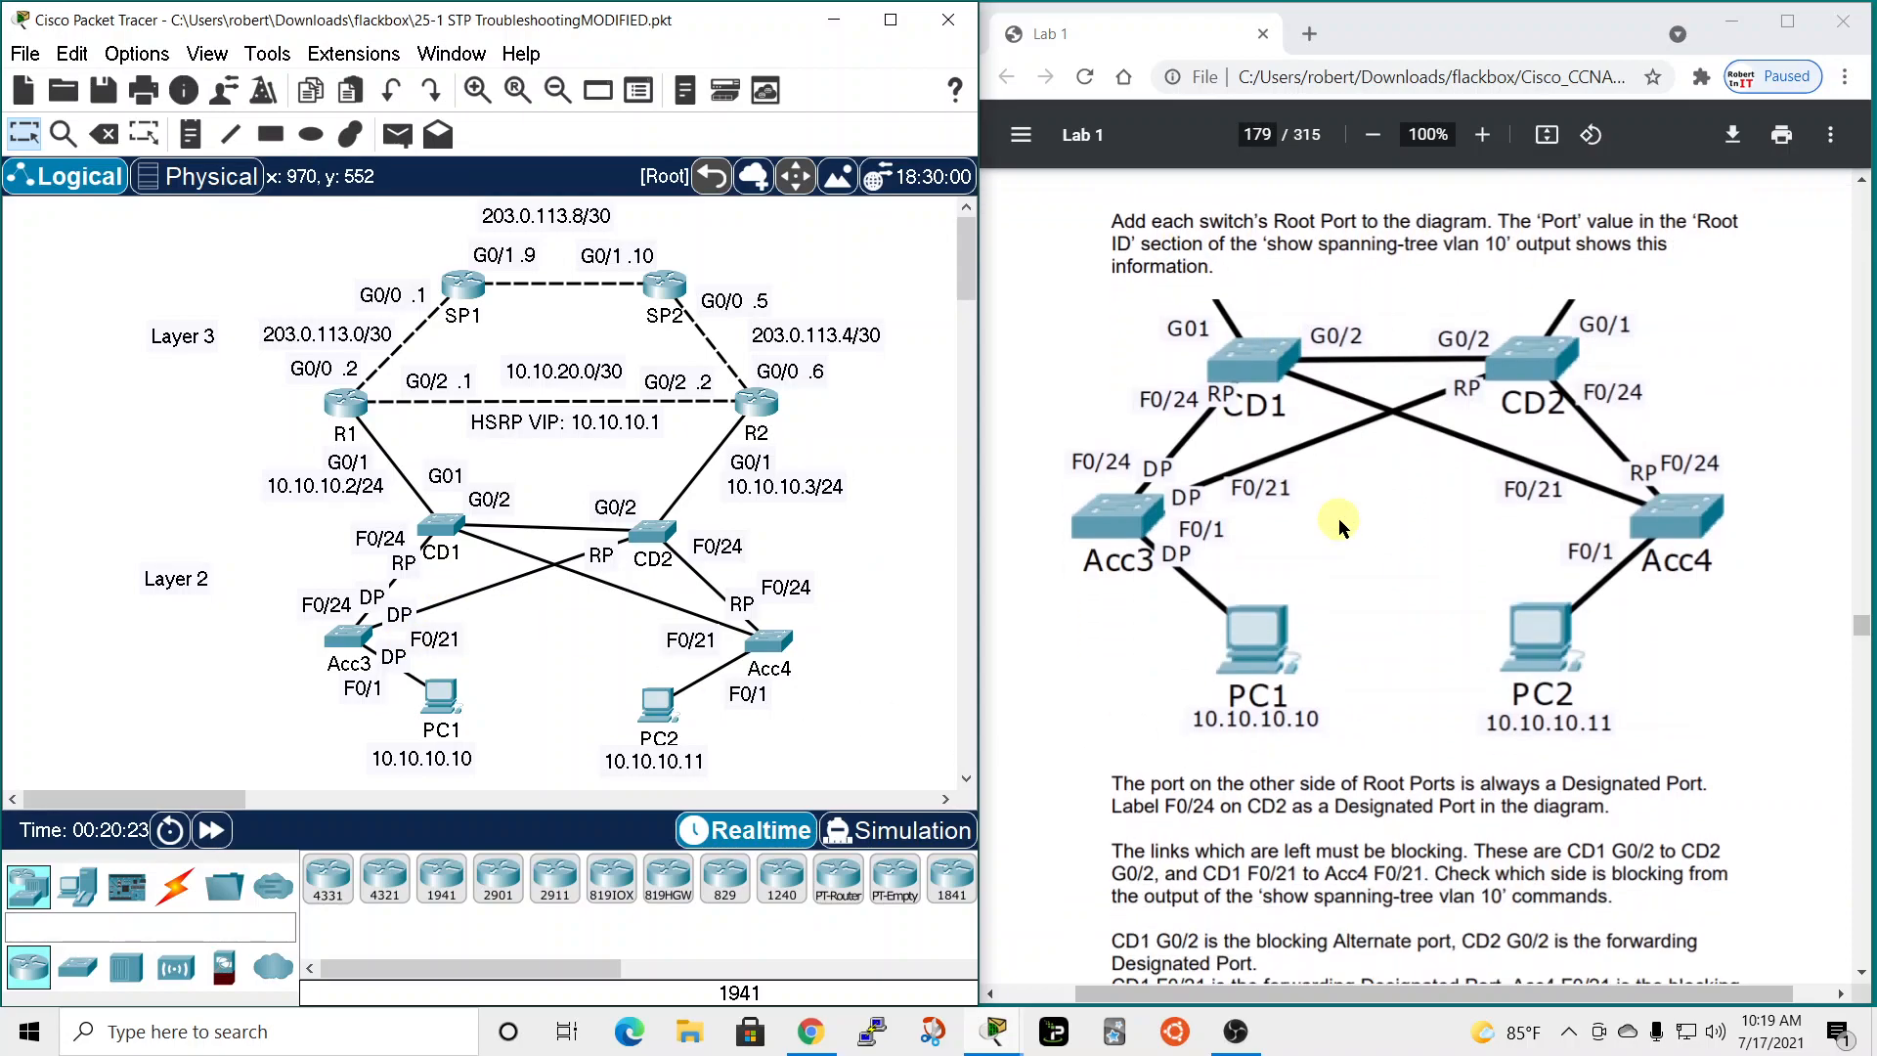
scroll(1163, 723, "down", 1)
scroll(1164, 723, "up", 1)
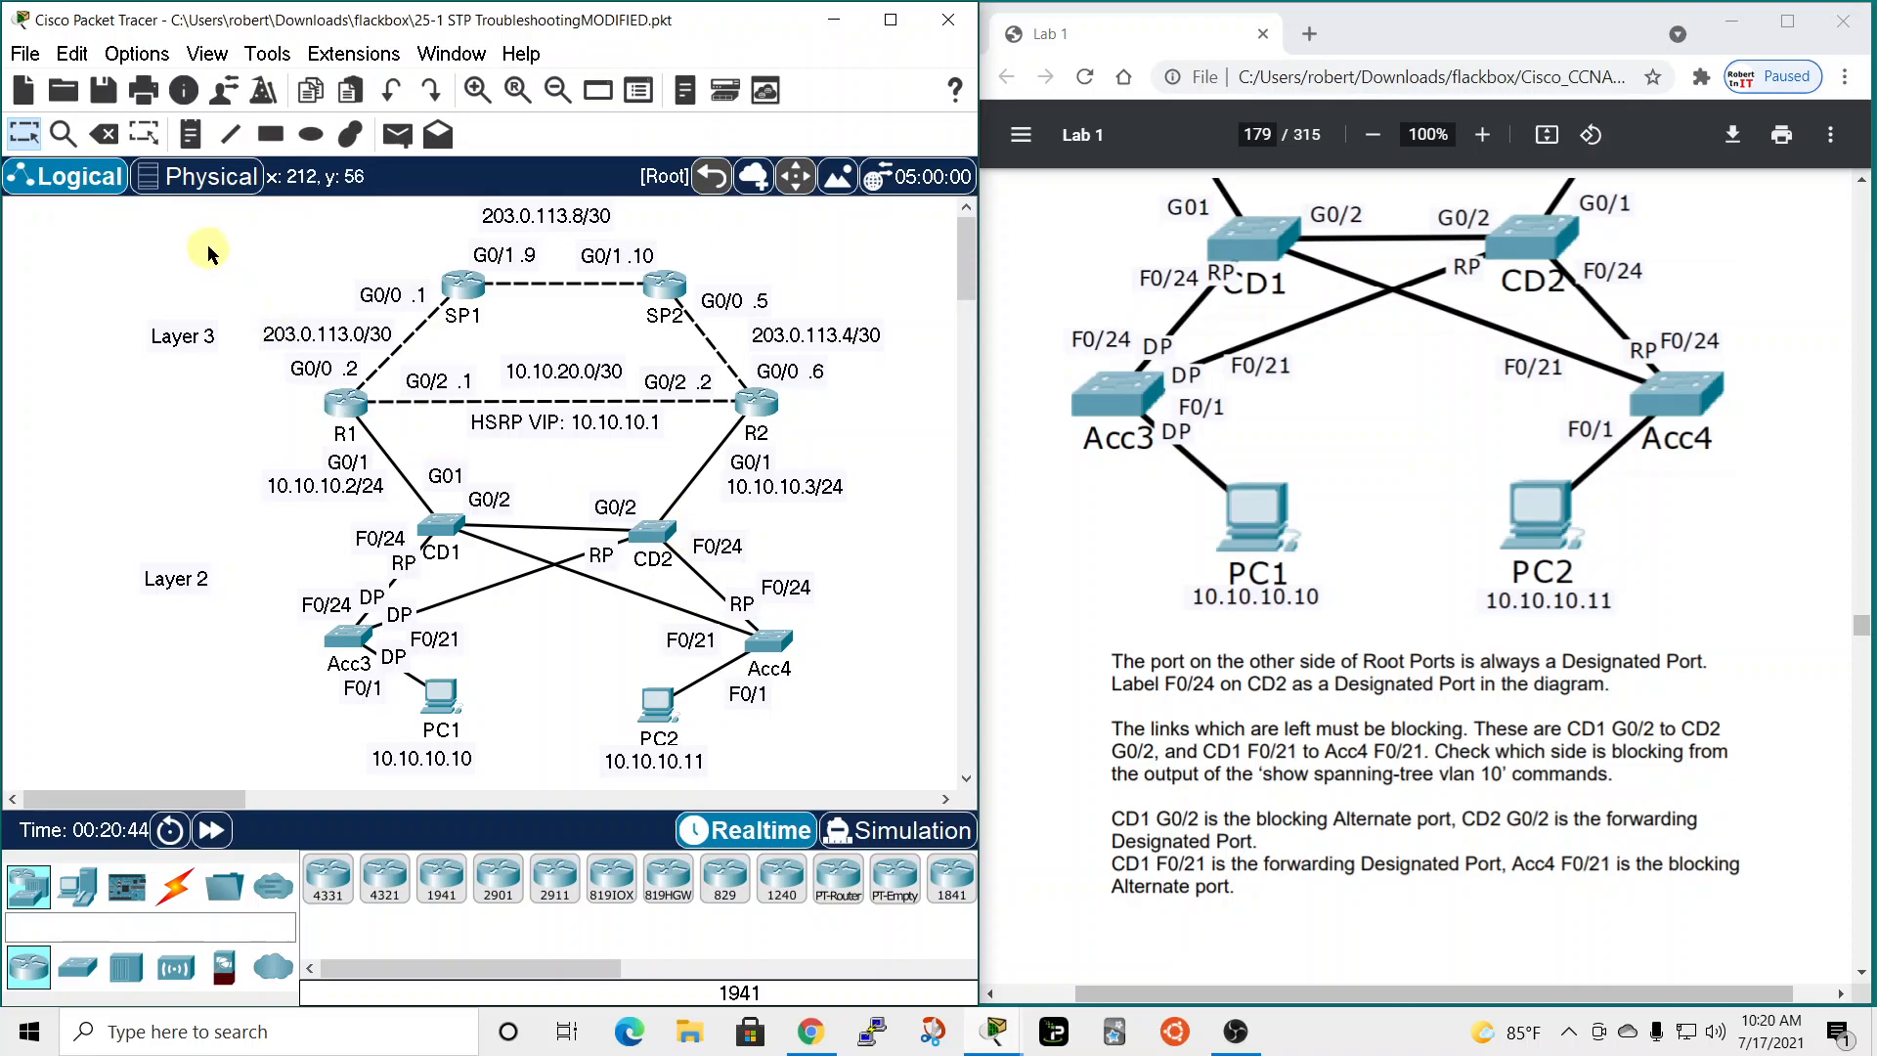
left_click(194, 139)
left_click(681, 561)
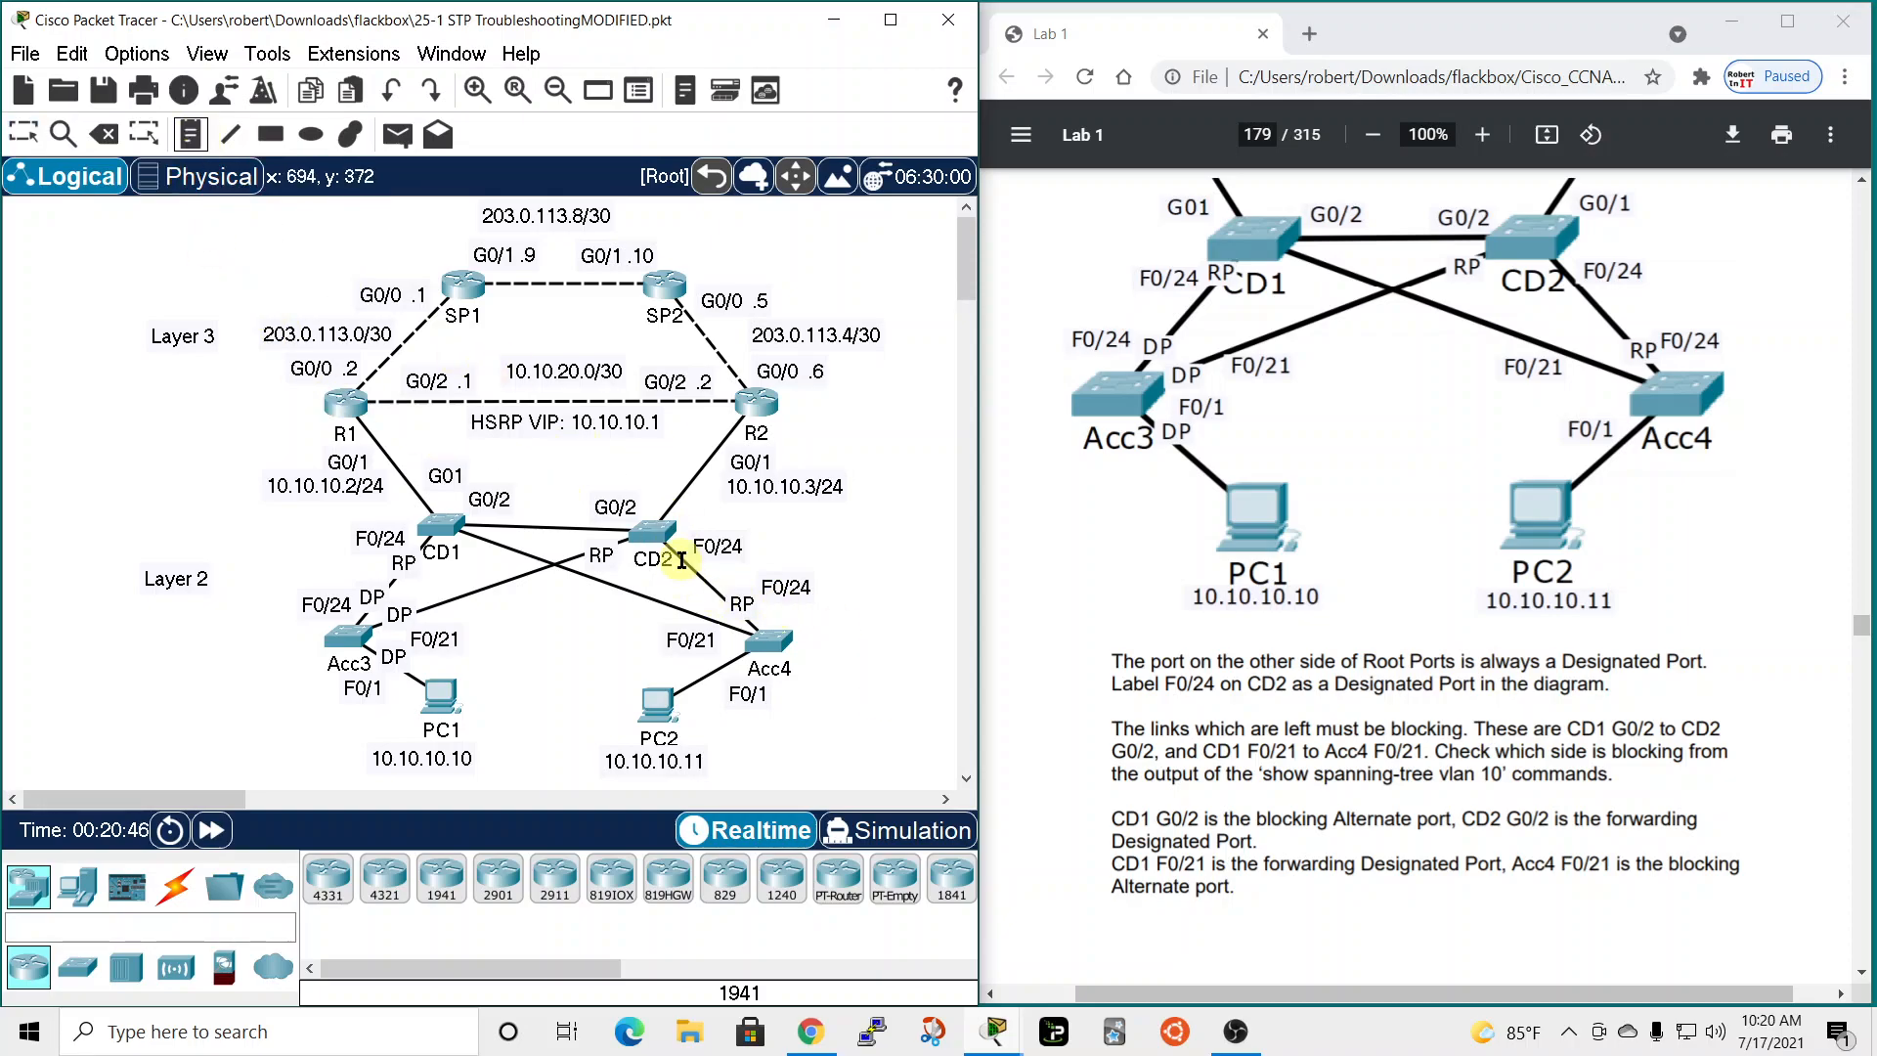
left_click(1123, 684)
type("DP")
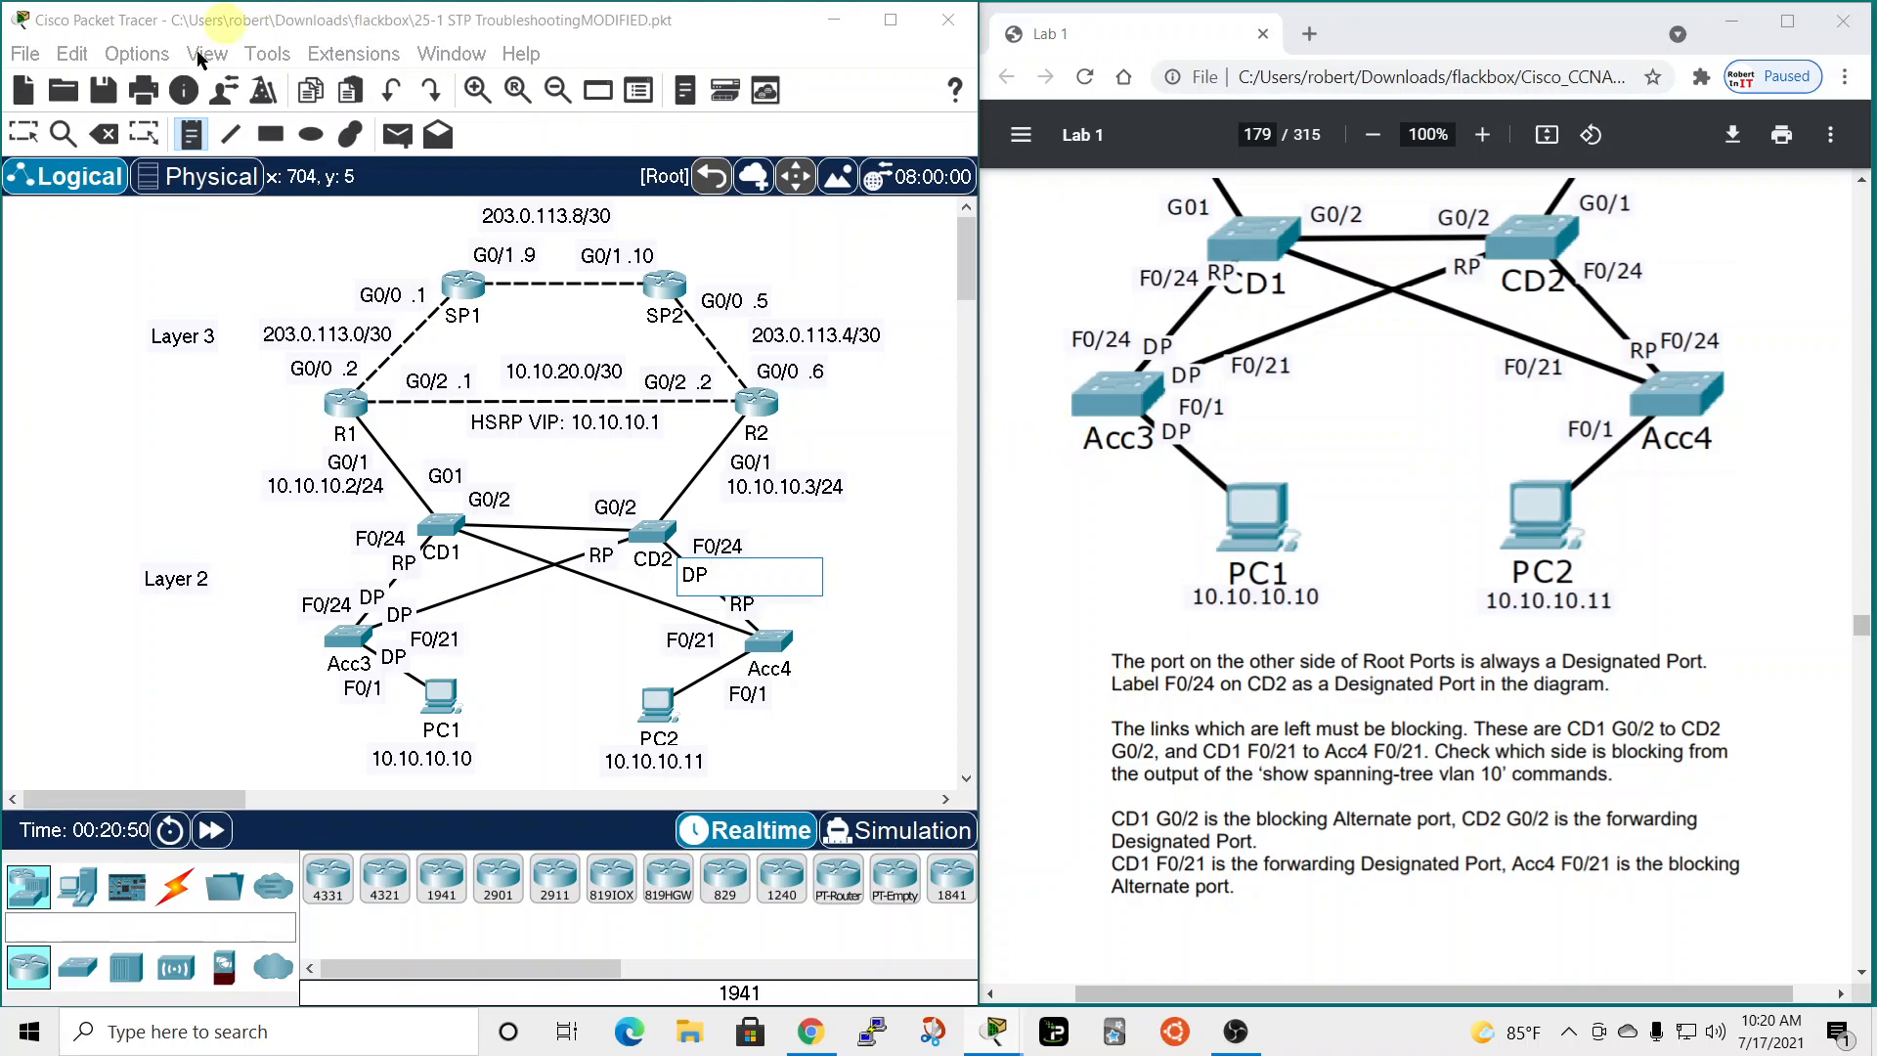
left_click(24, 133)
left_click_drag(687, 580, 696, 571)
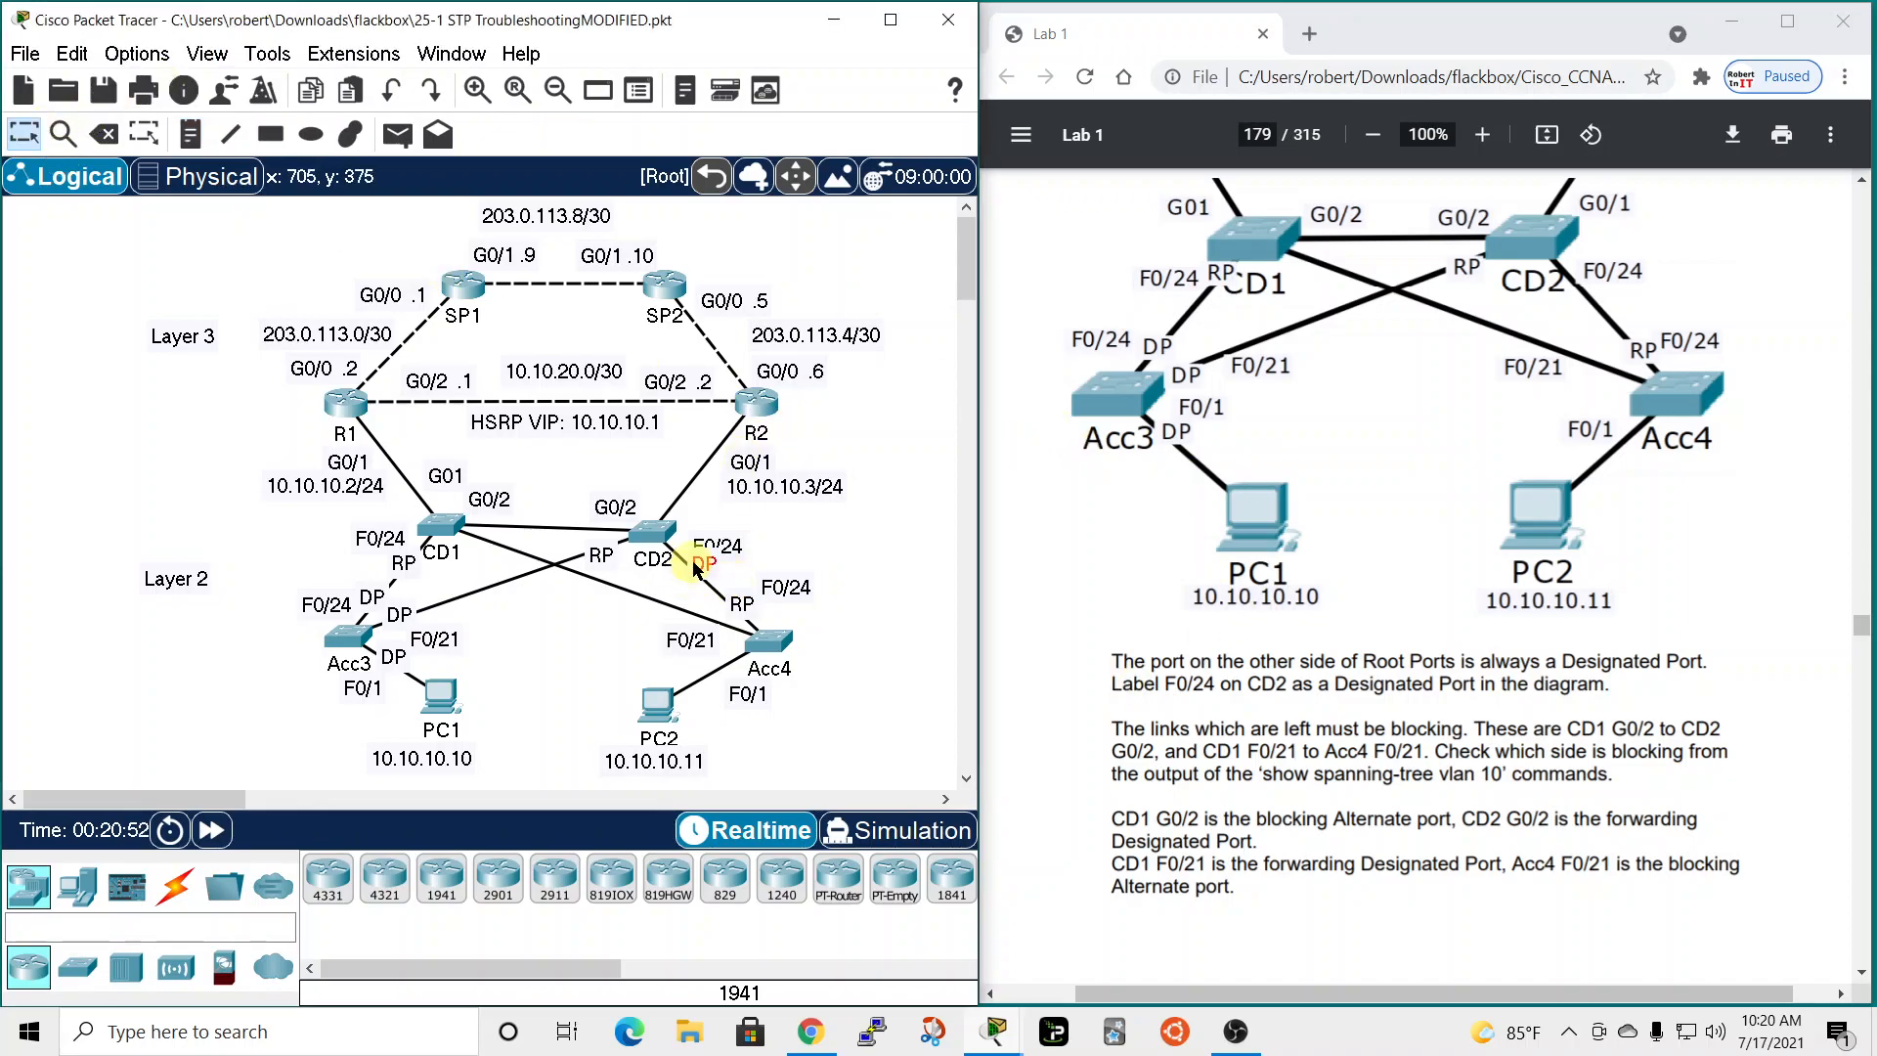
left_click(870, 516)
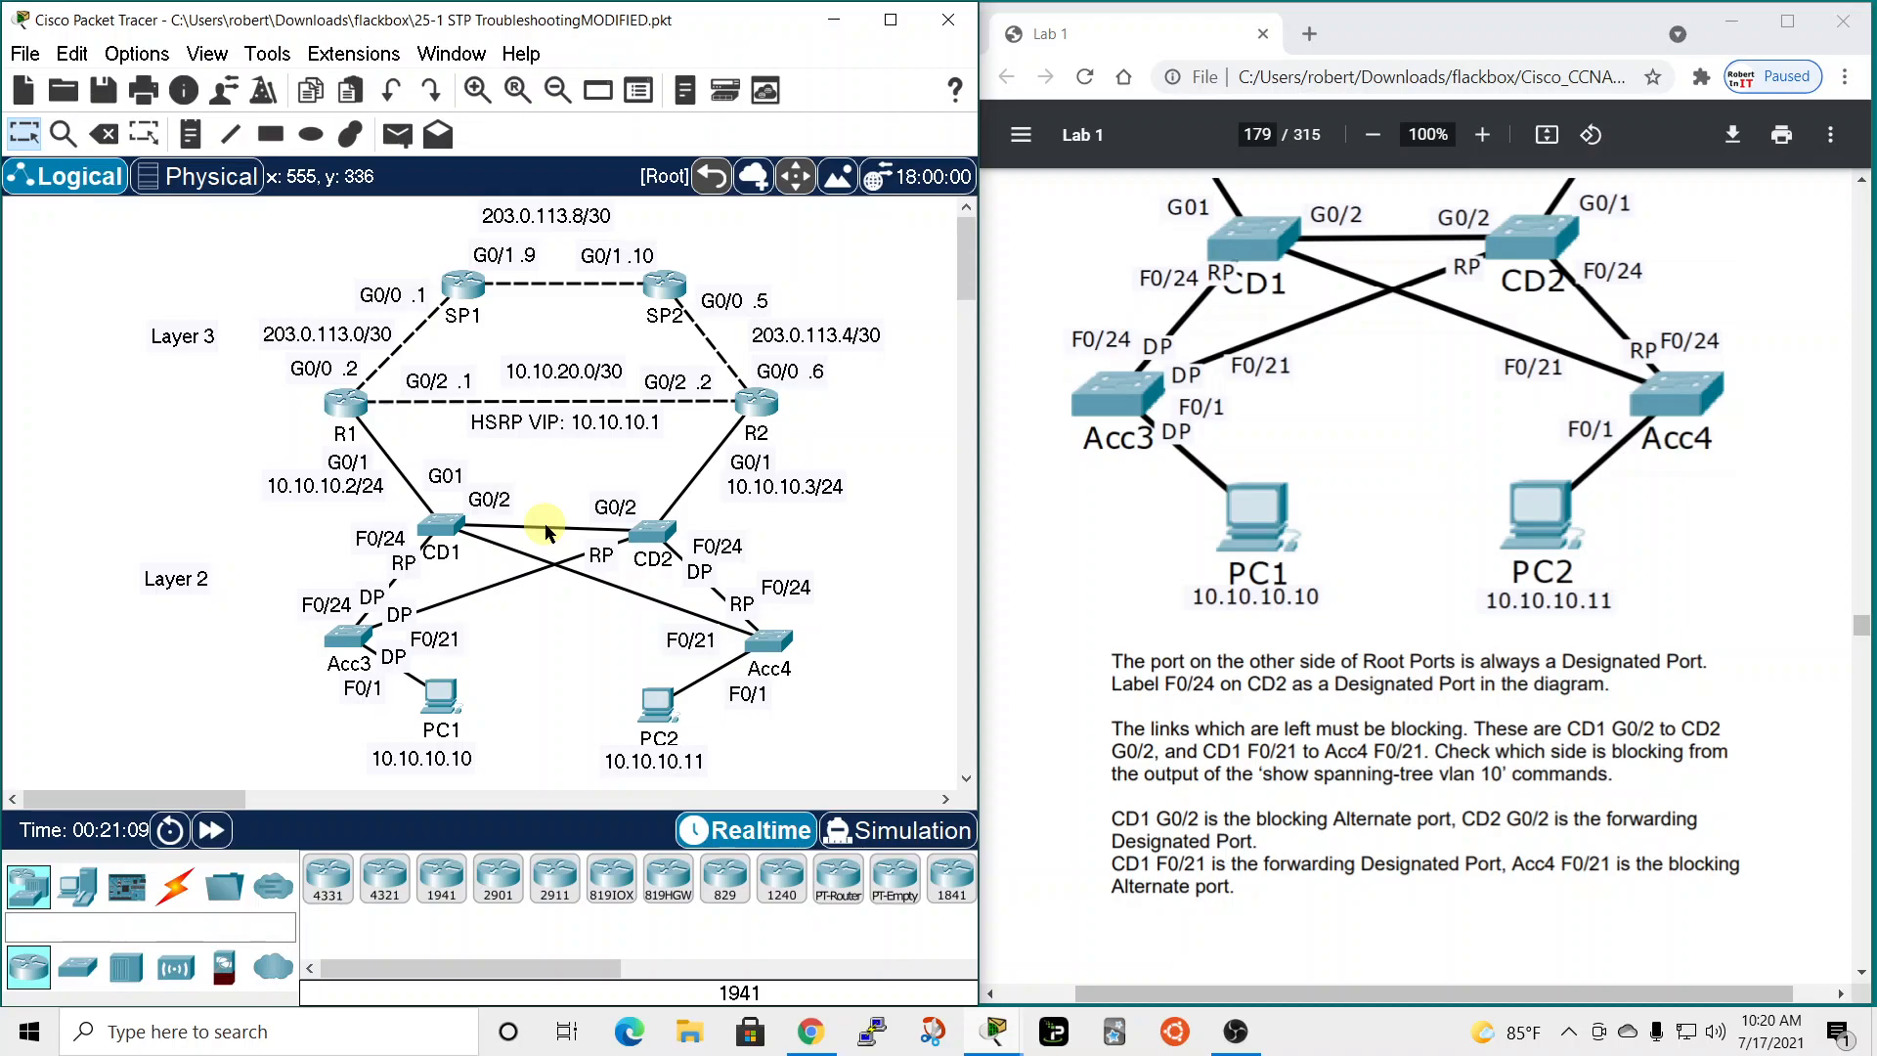
Open CD1's command line, check the port roles in its VLAN 10 spanning-tree output, and close the window.
mouse_move(444, 538)
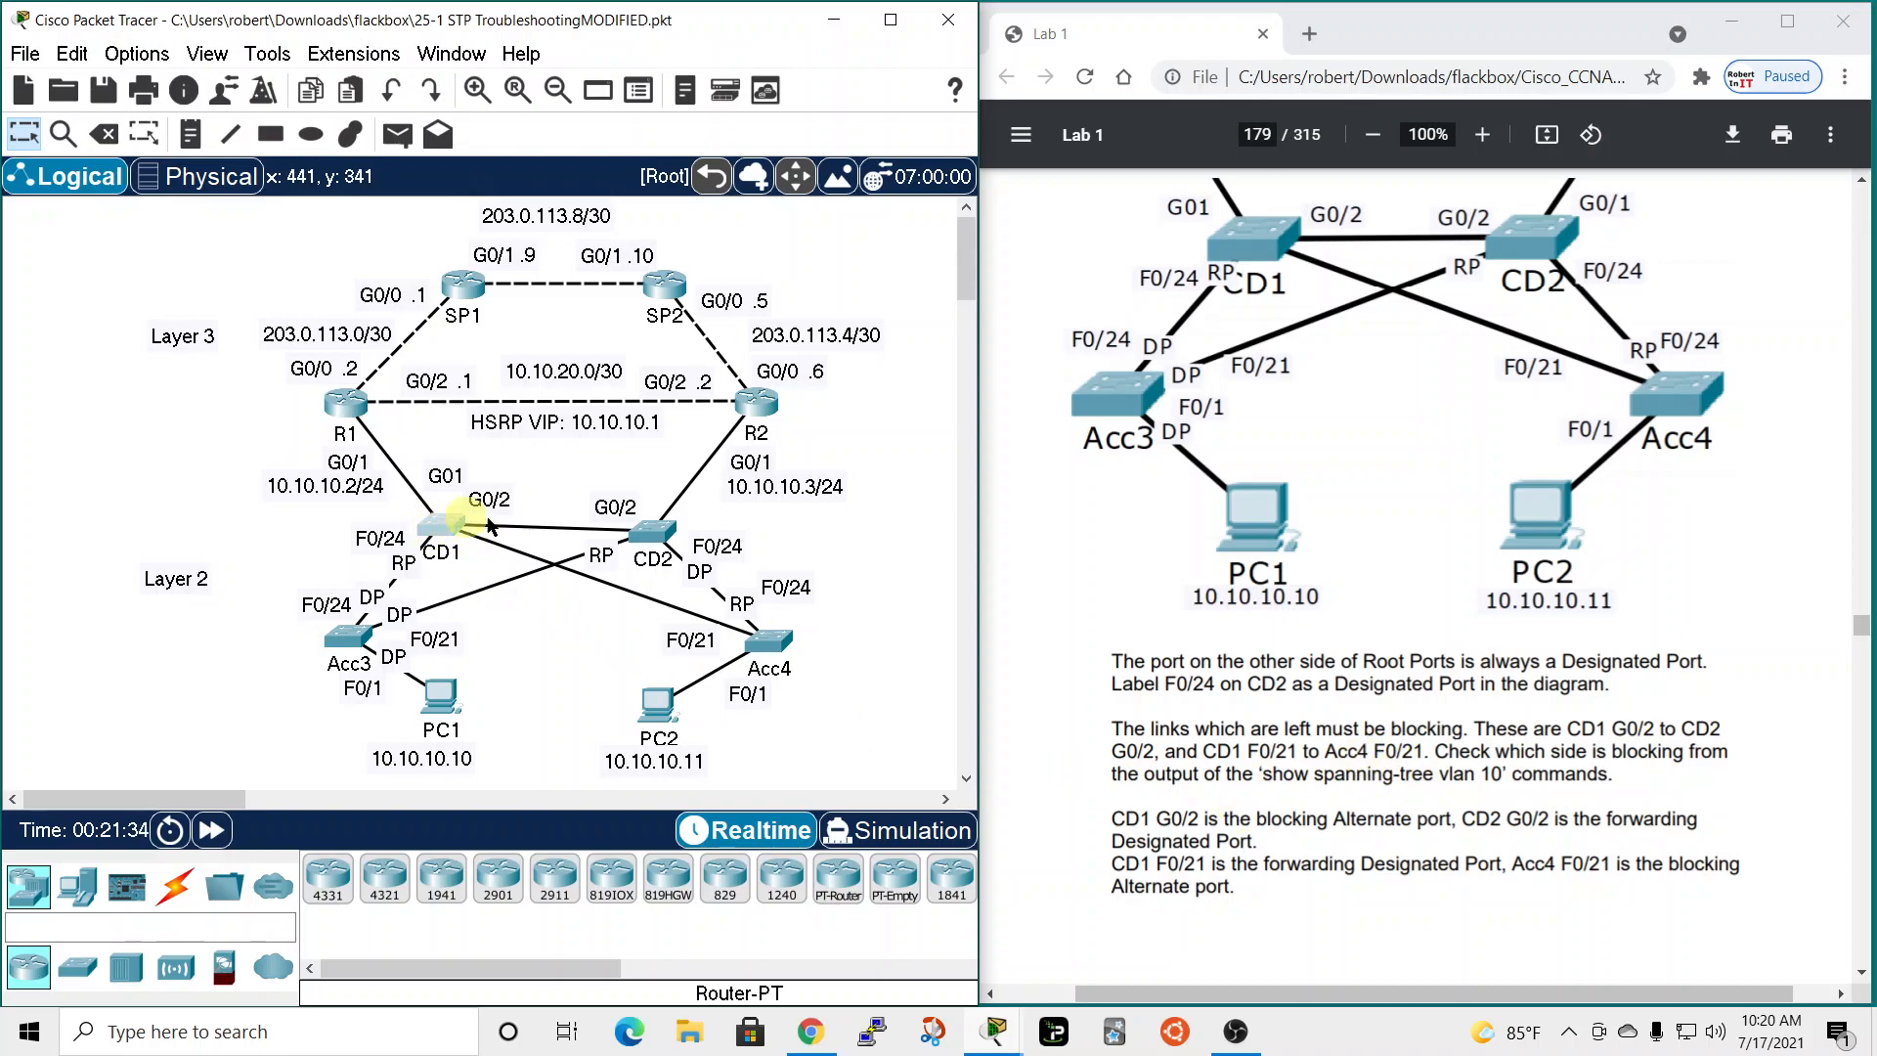
left_click(442, 525)
left_click_drag(797, 146, 842, 79)
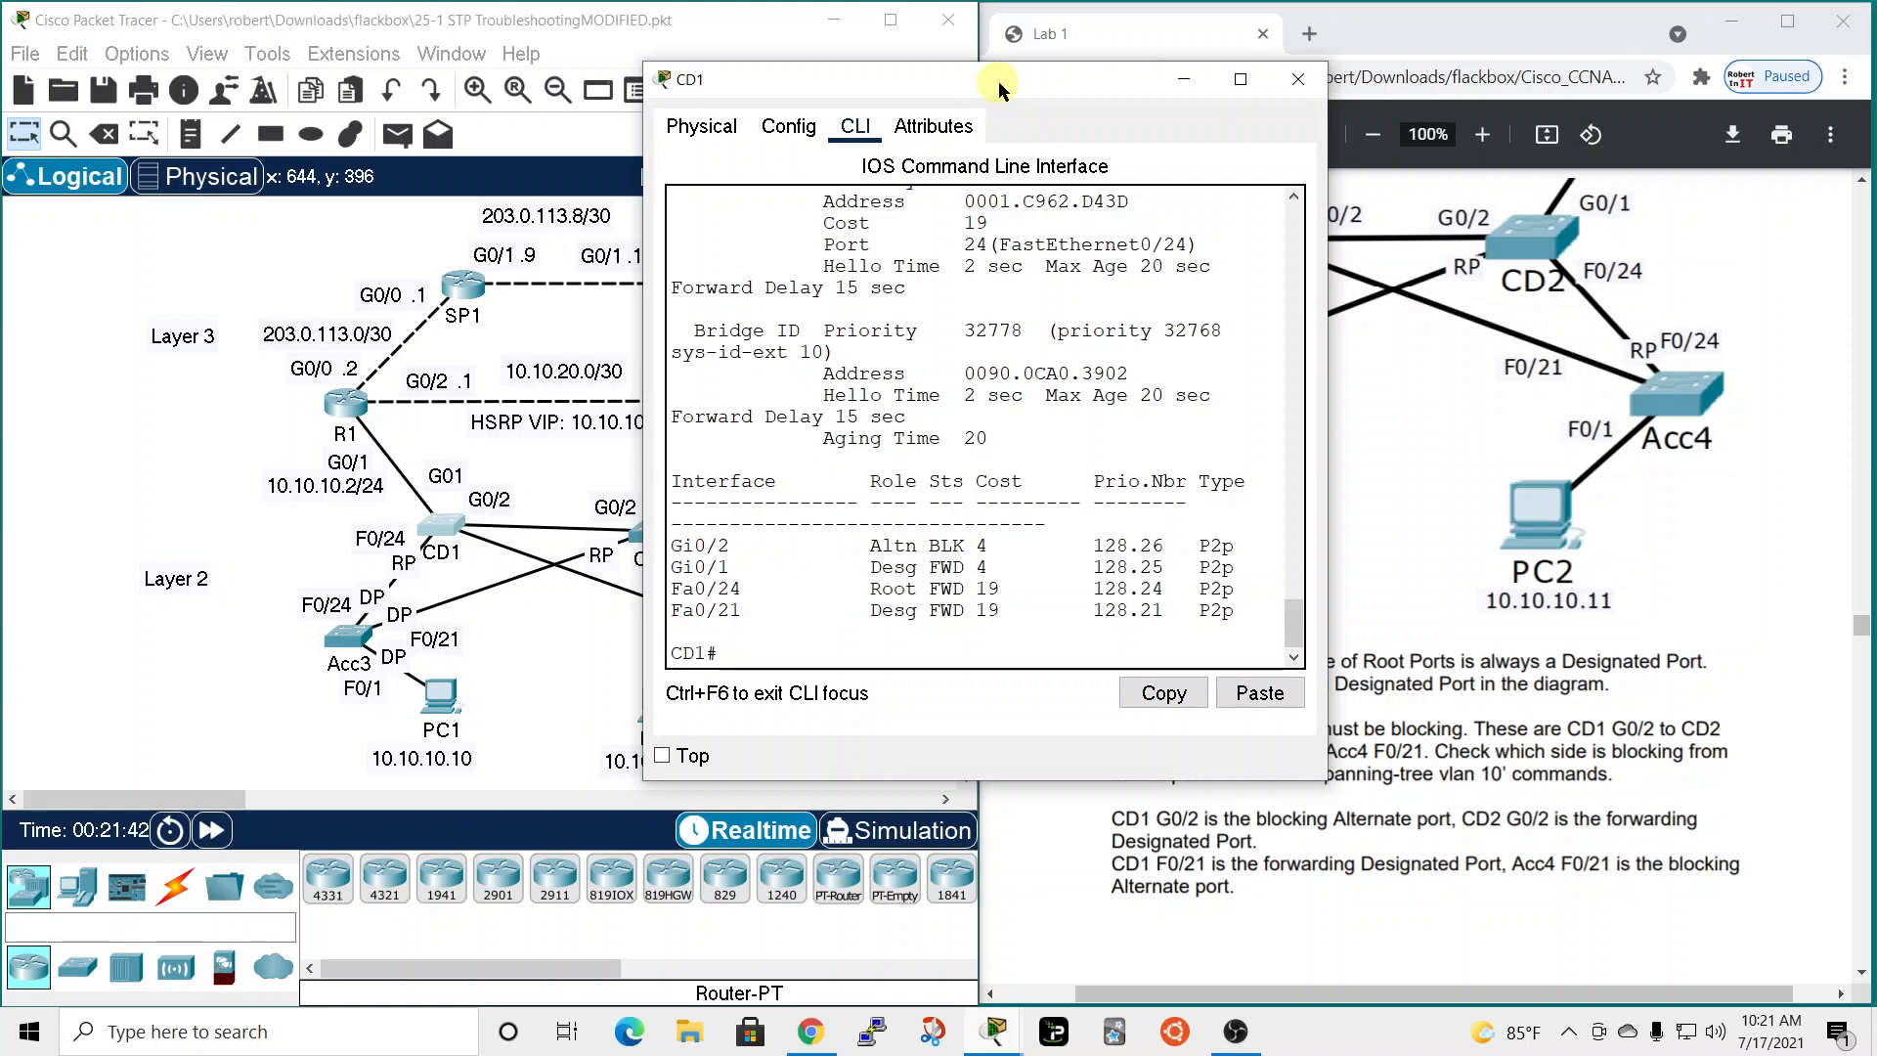
left_click_drag(999, 80, 1110, 48)
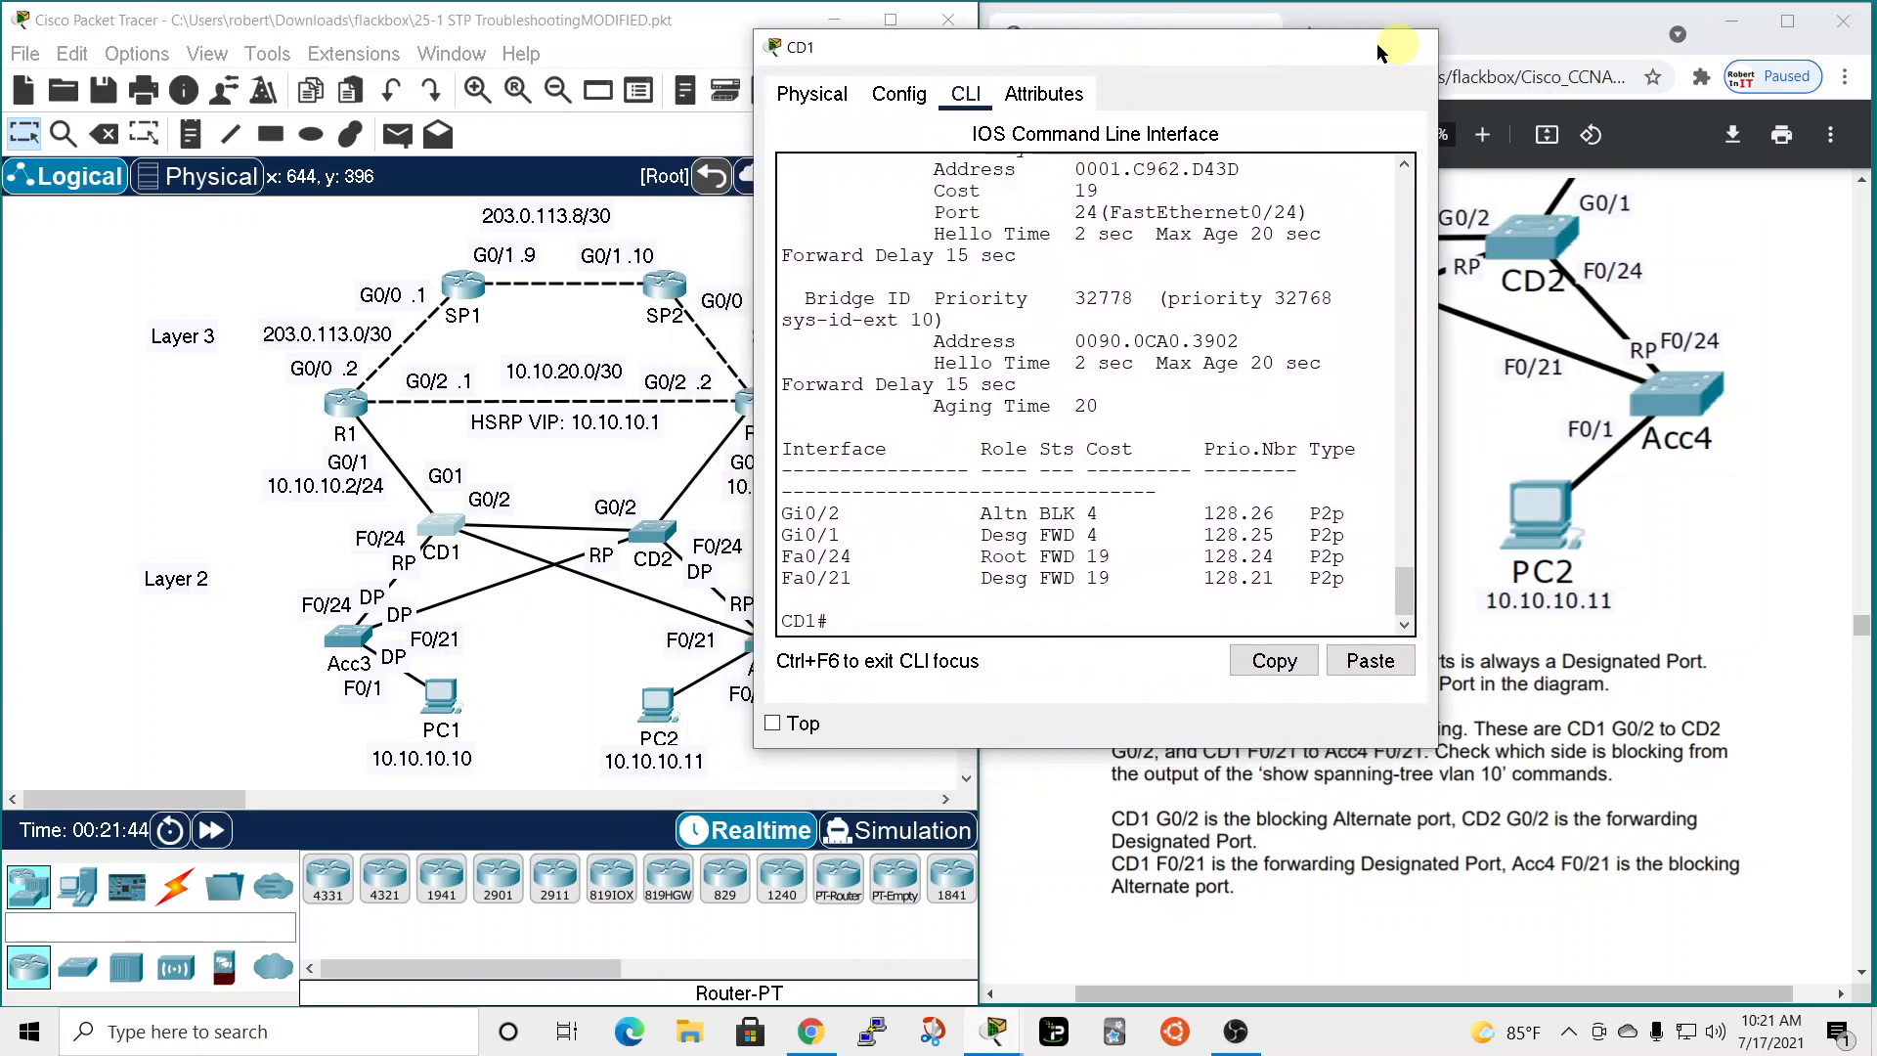
left_click(1409, 47)
Add a "BLK" note on CD1's link to CD2 and position it just beside CD1's G0/2 port label.
left_click(192, 137)
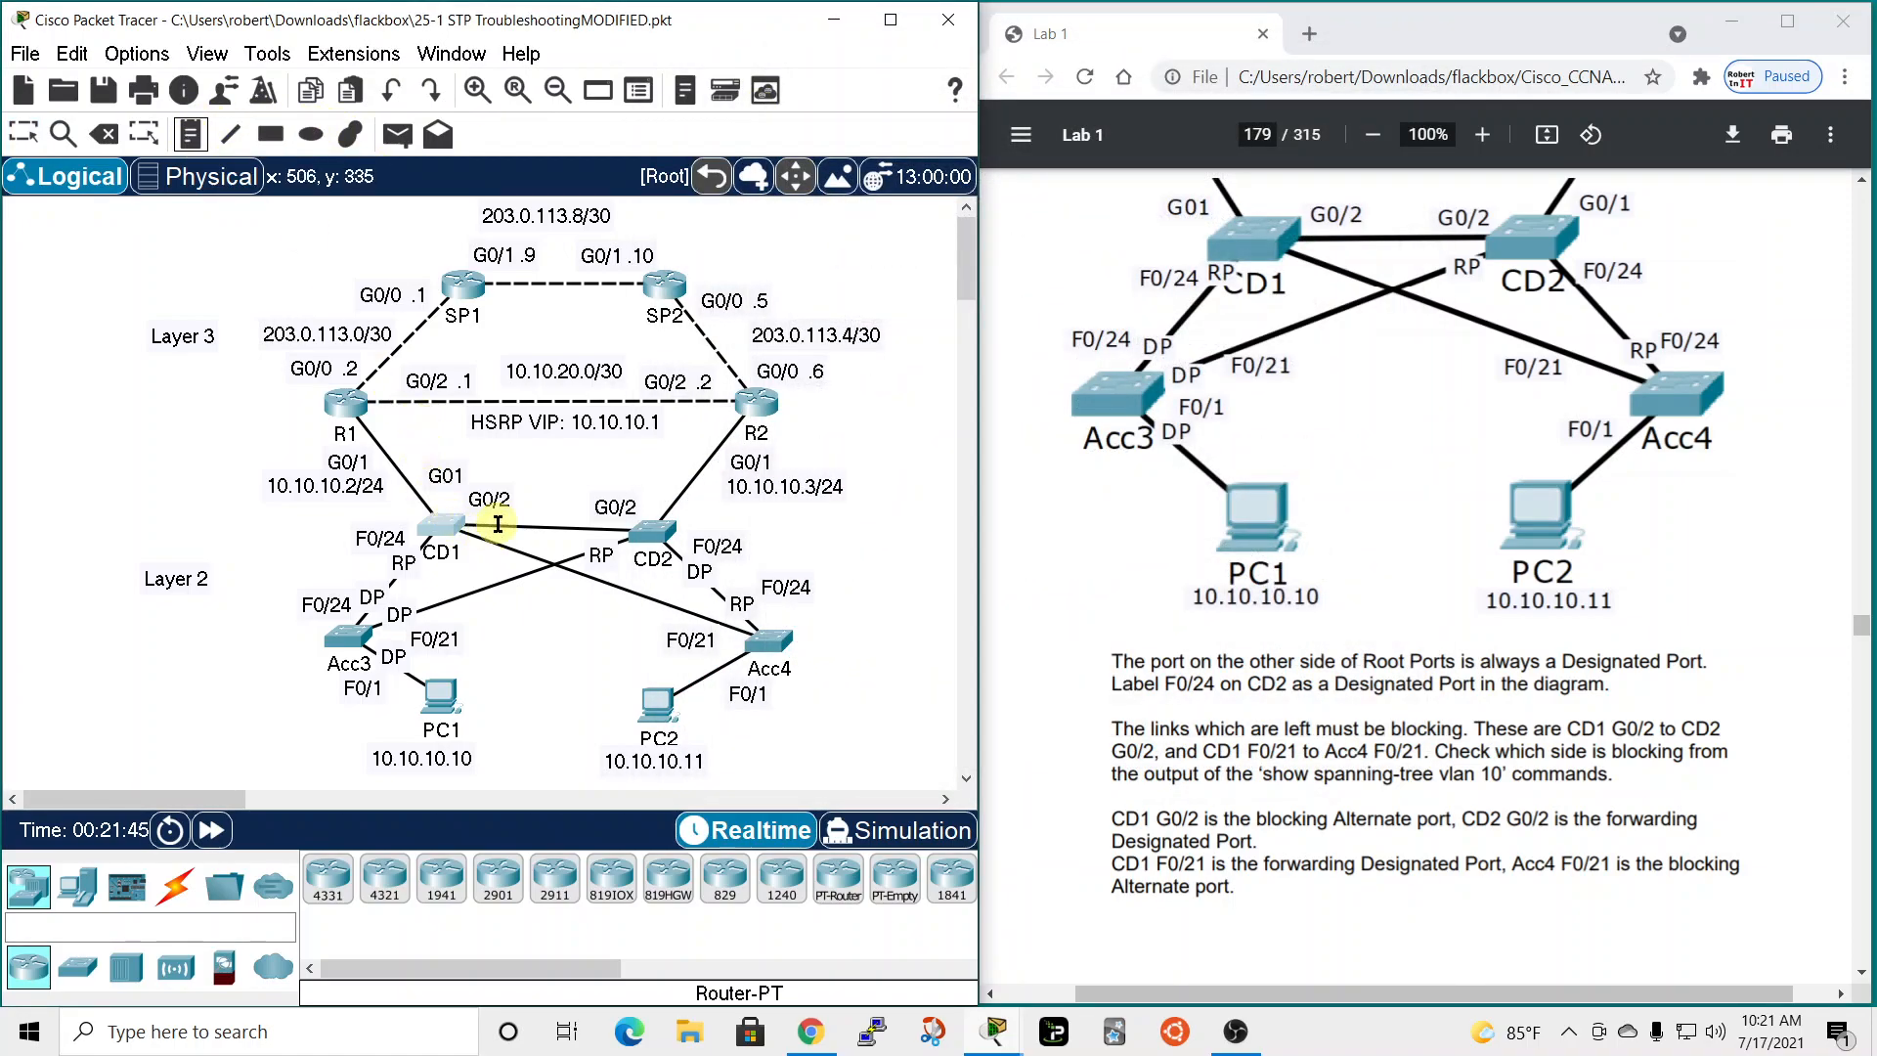
left_click(590, 506)
type("BL")
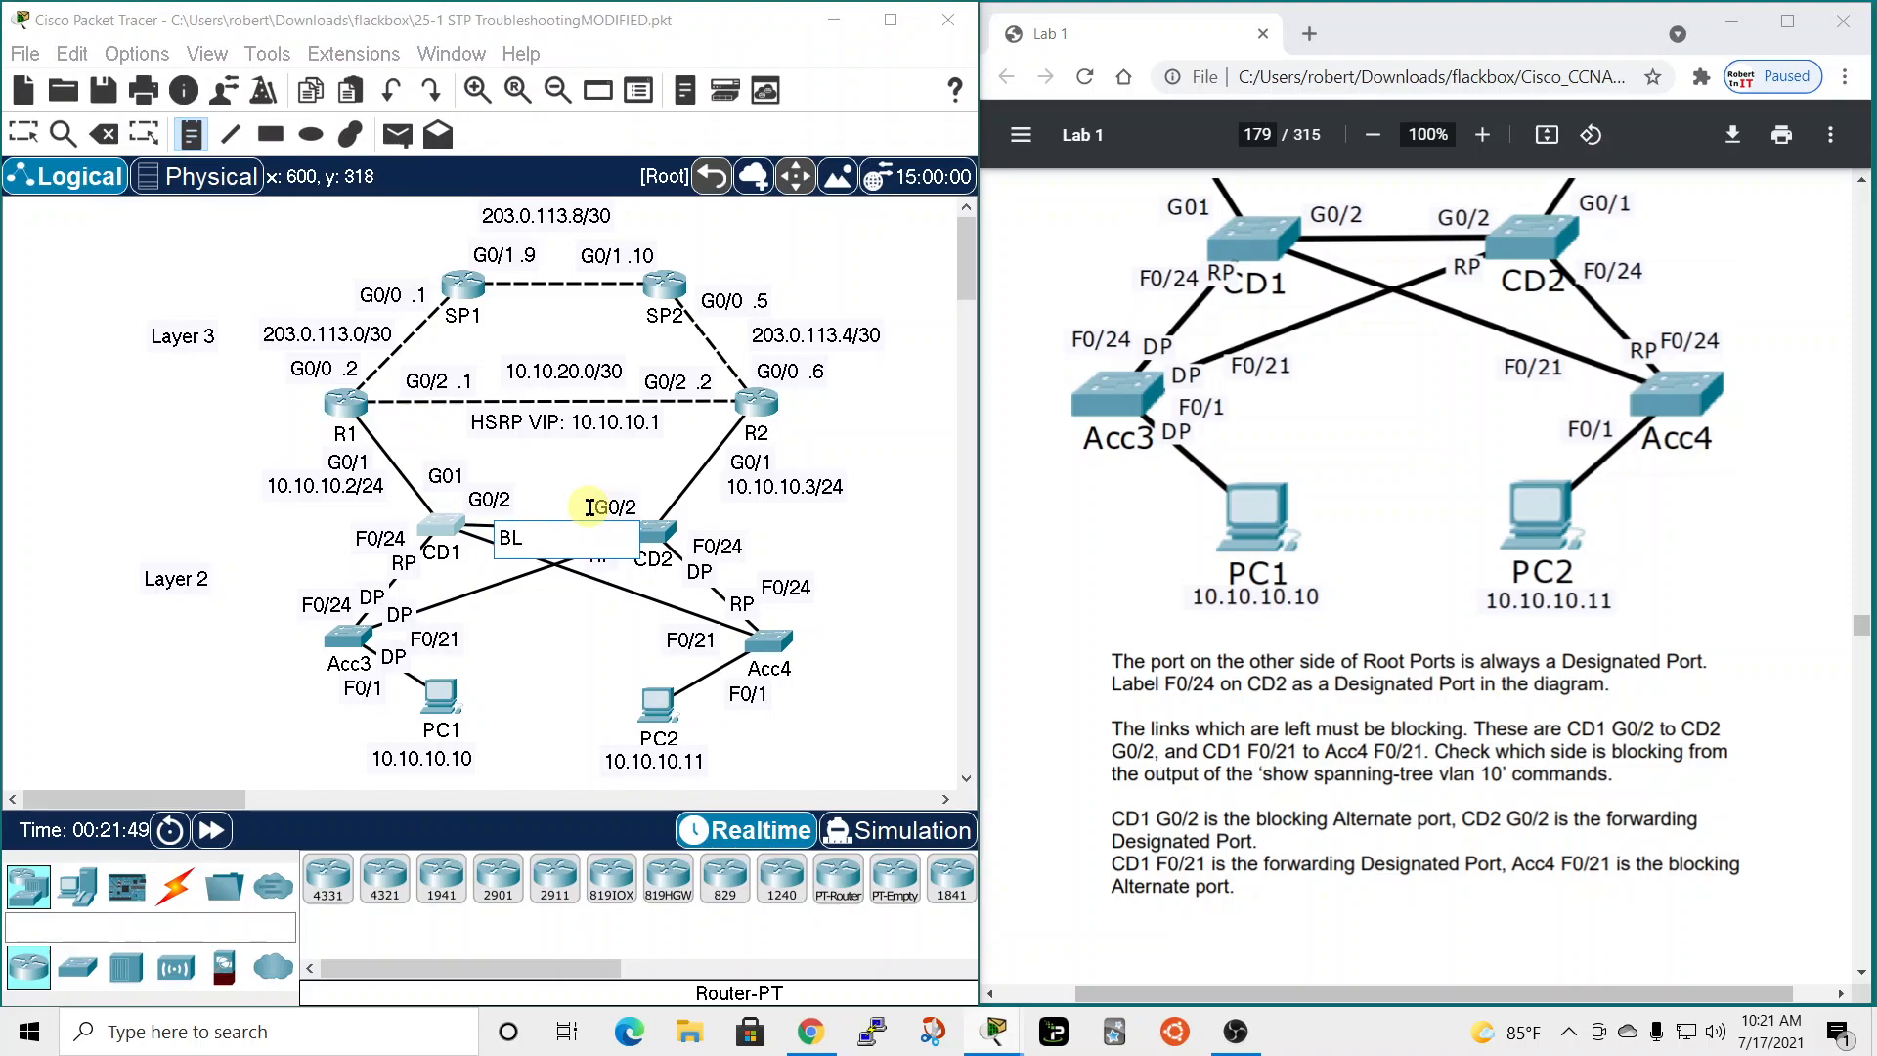
type("K")
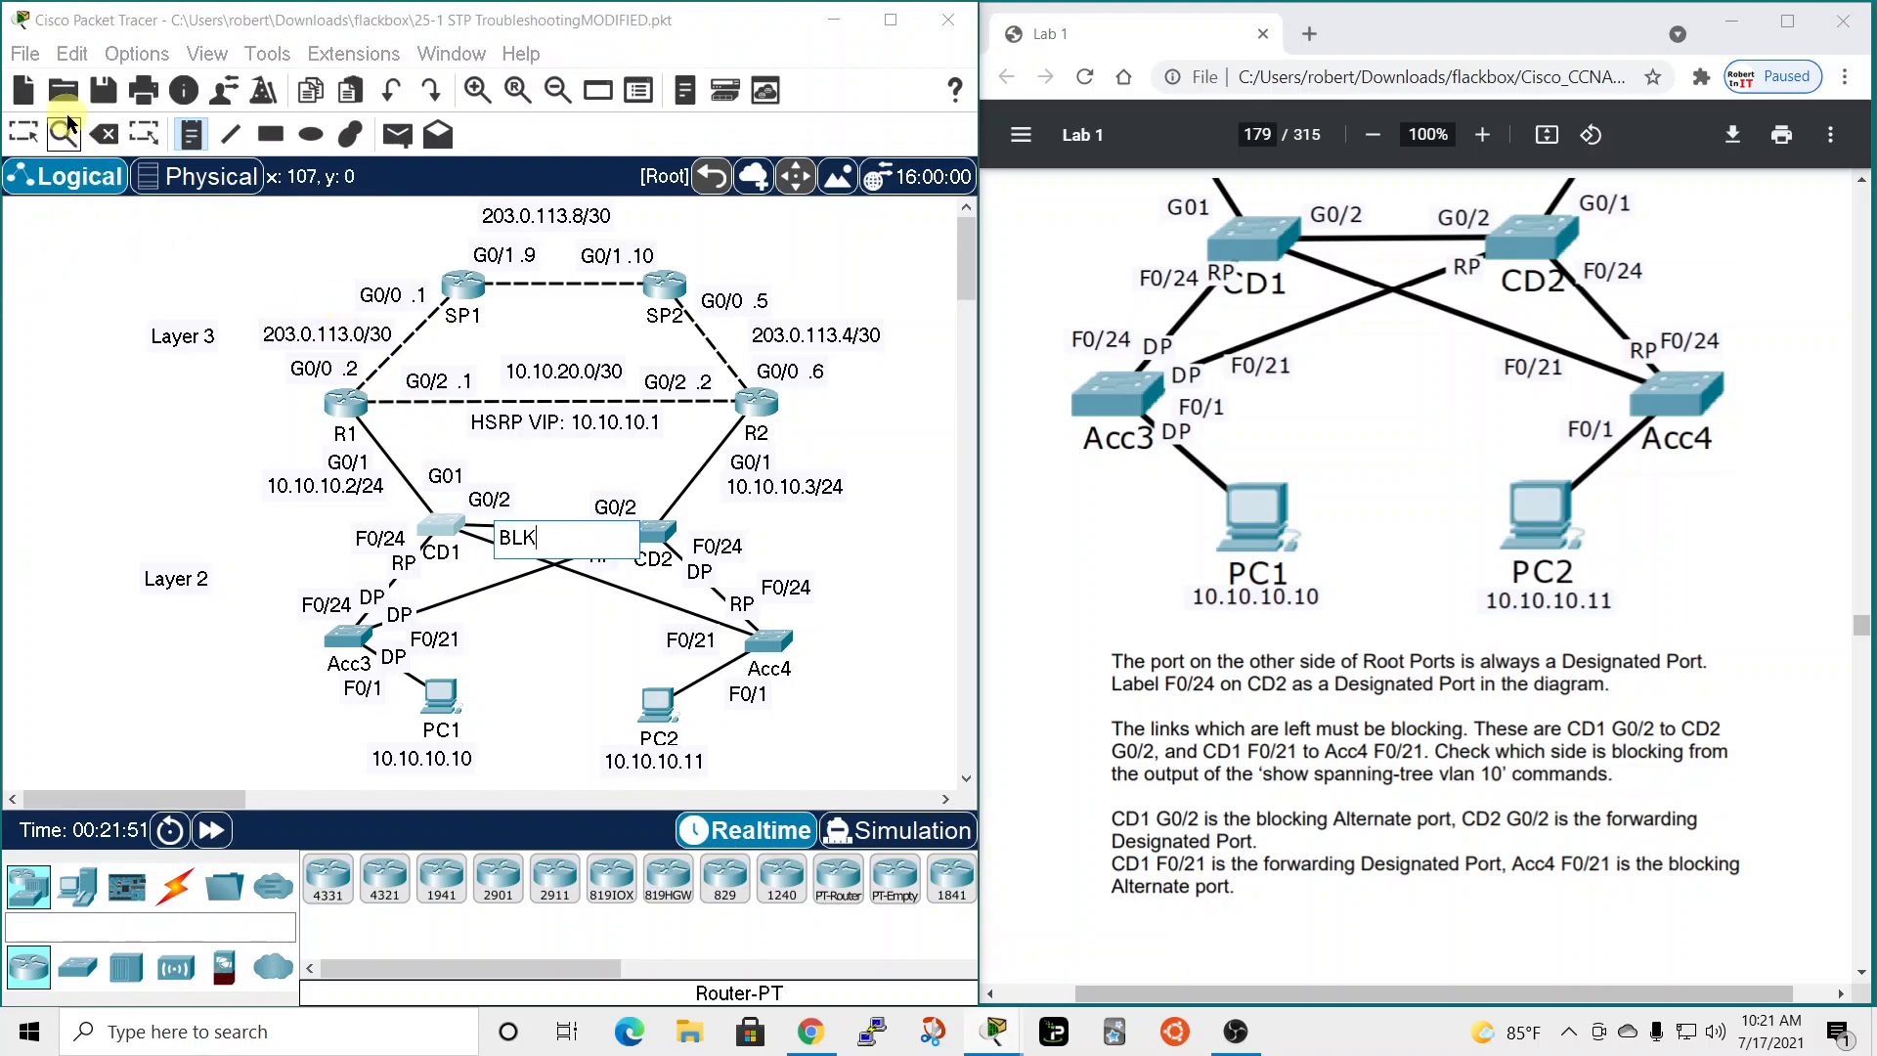
left_click(24, 135)
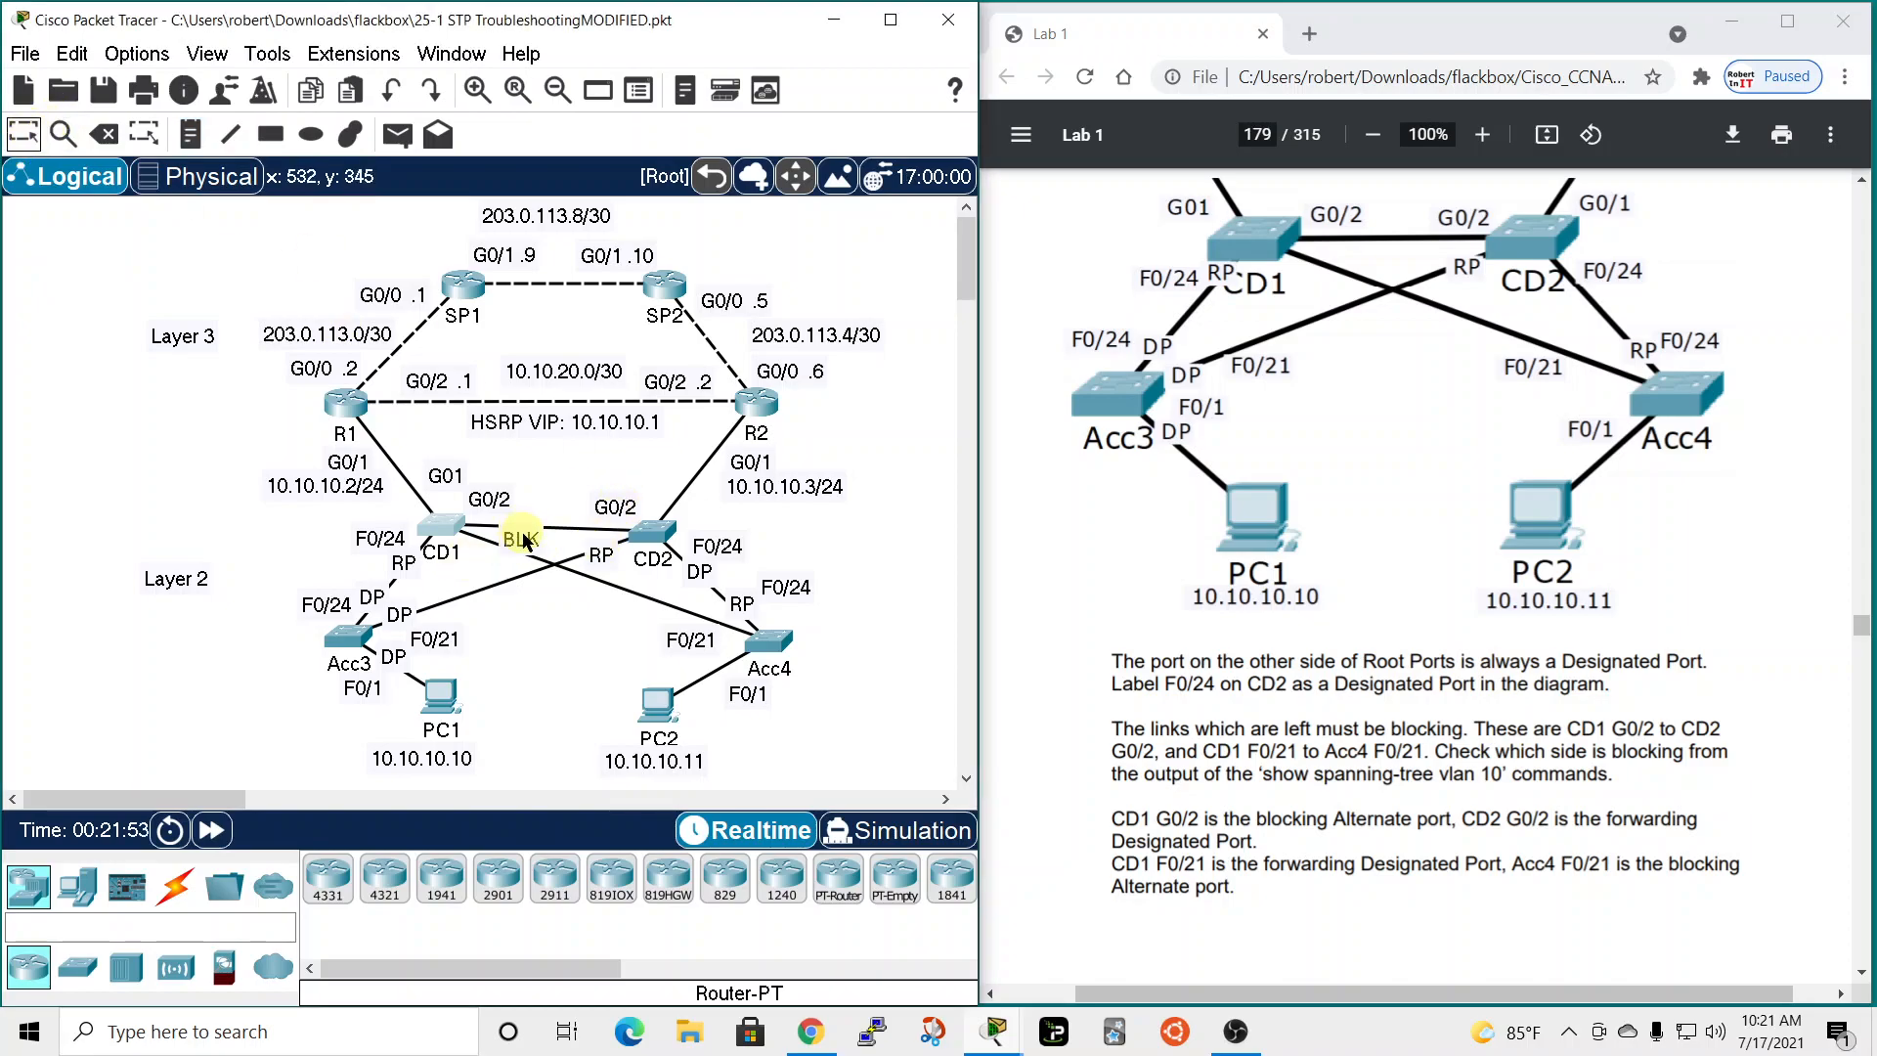
left_click_drag(525, 541, 515, 528)
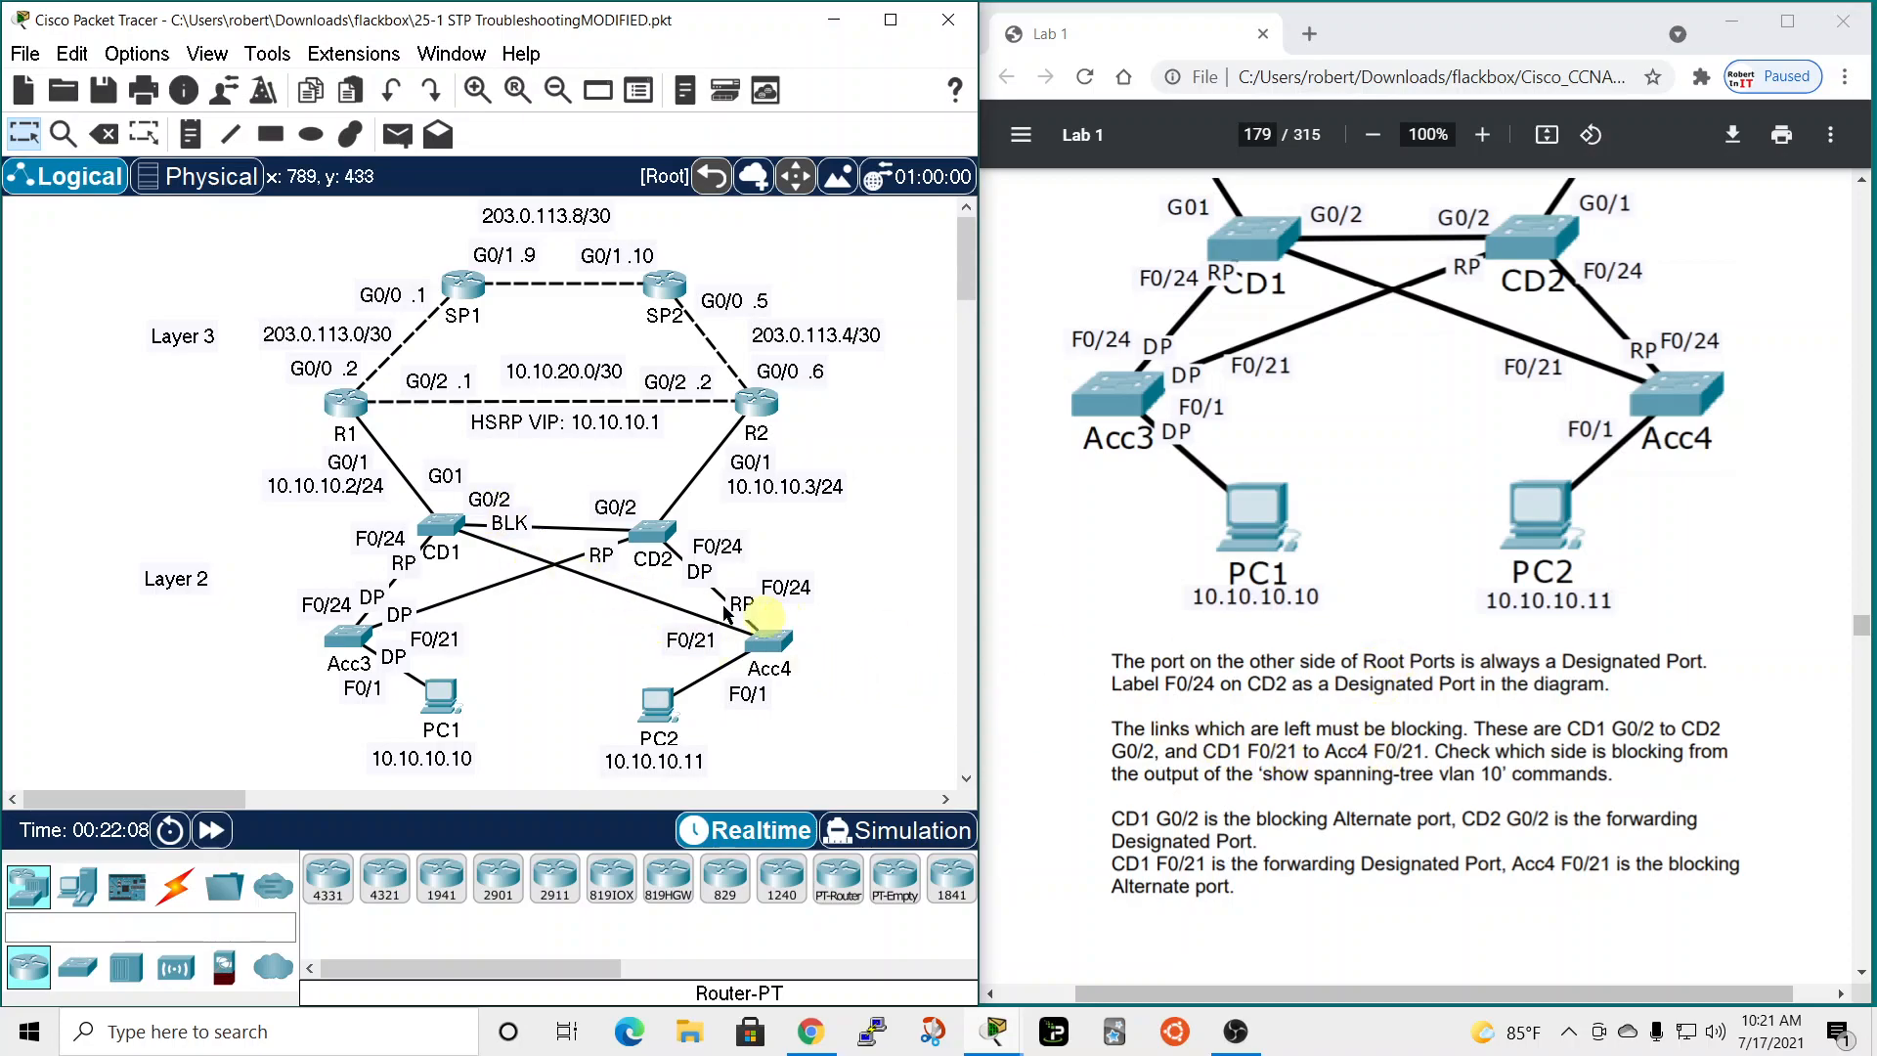
Check the F0/21 role in the VLAN 10 outputs of CD1 and Acc4, highlighting Acc4's entry, and close both windows.
left_click(442, 528)
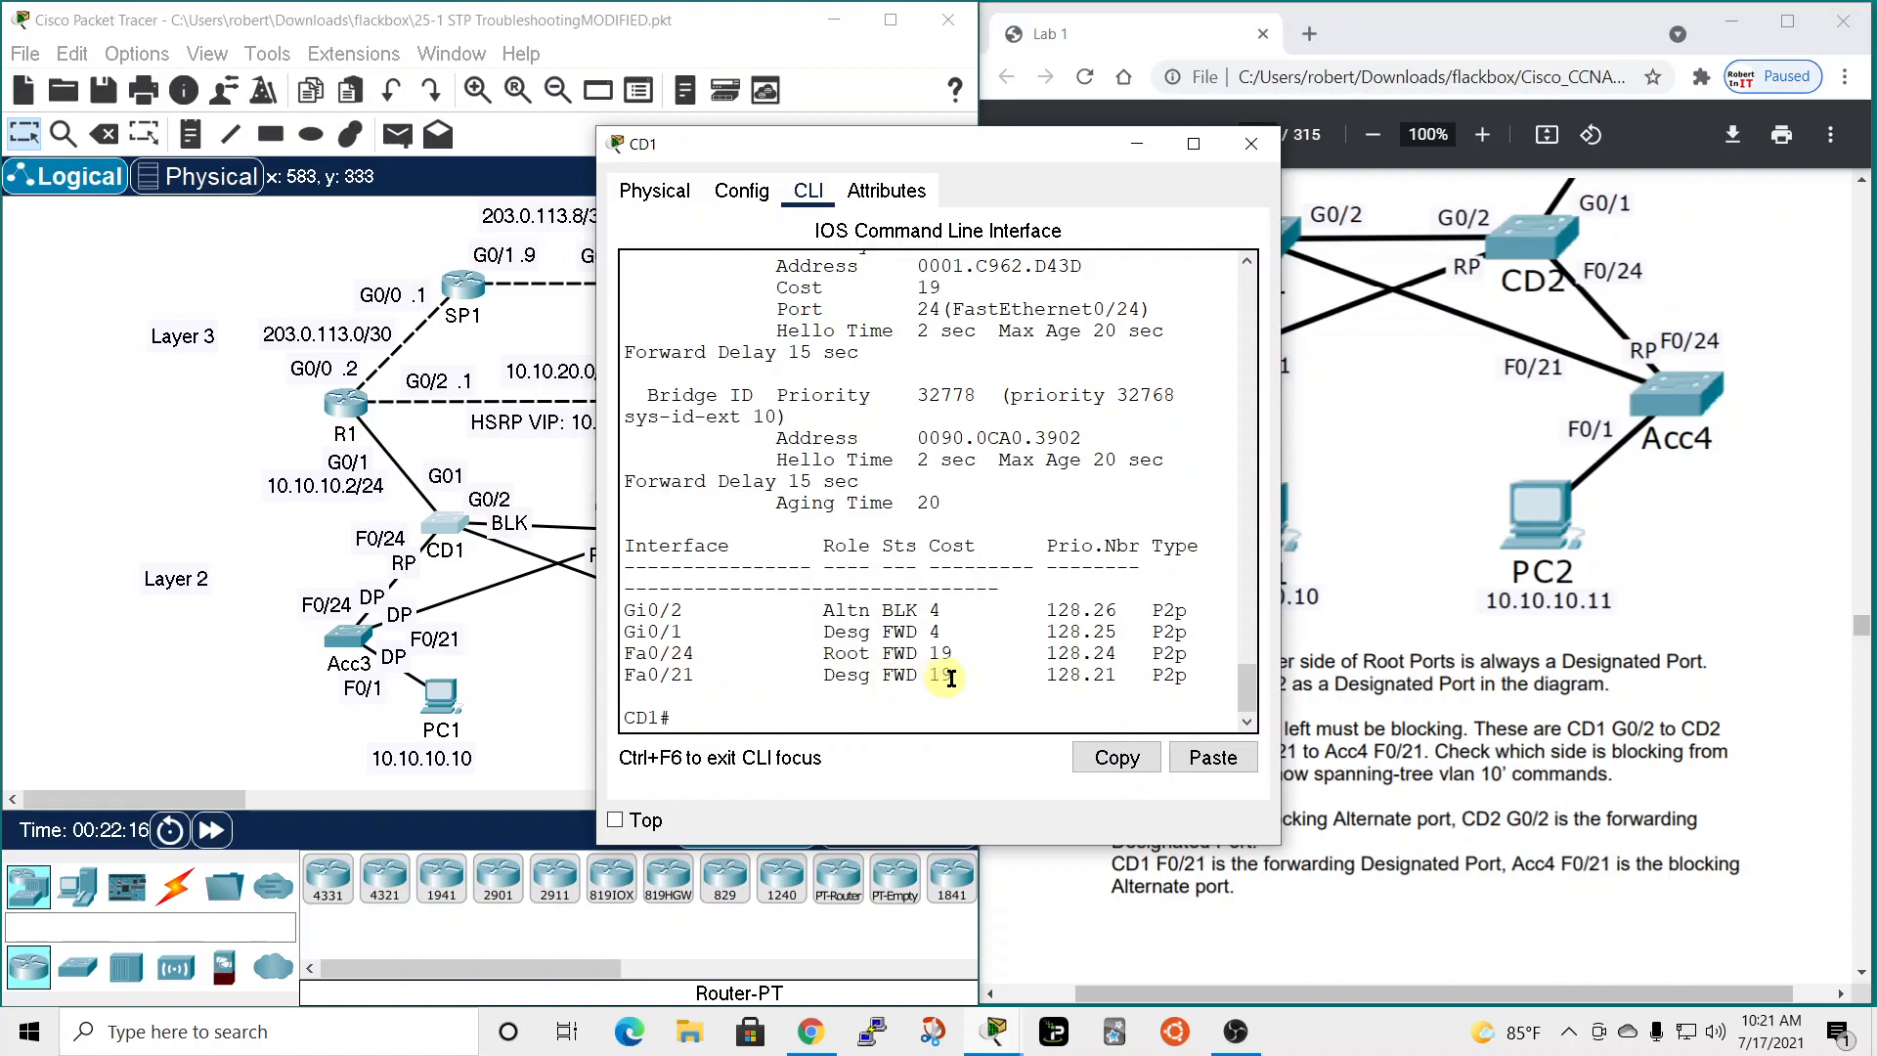
left_click_drag(1063, 147, 1007, 161)
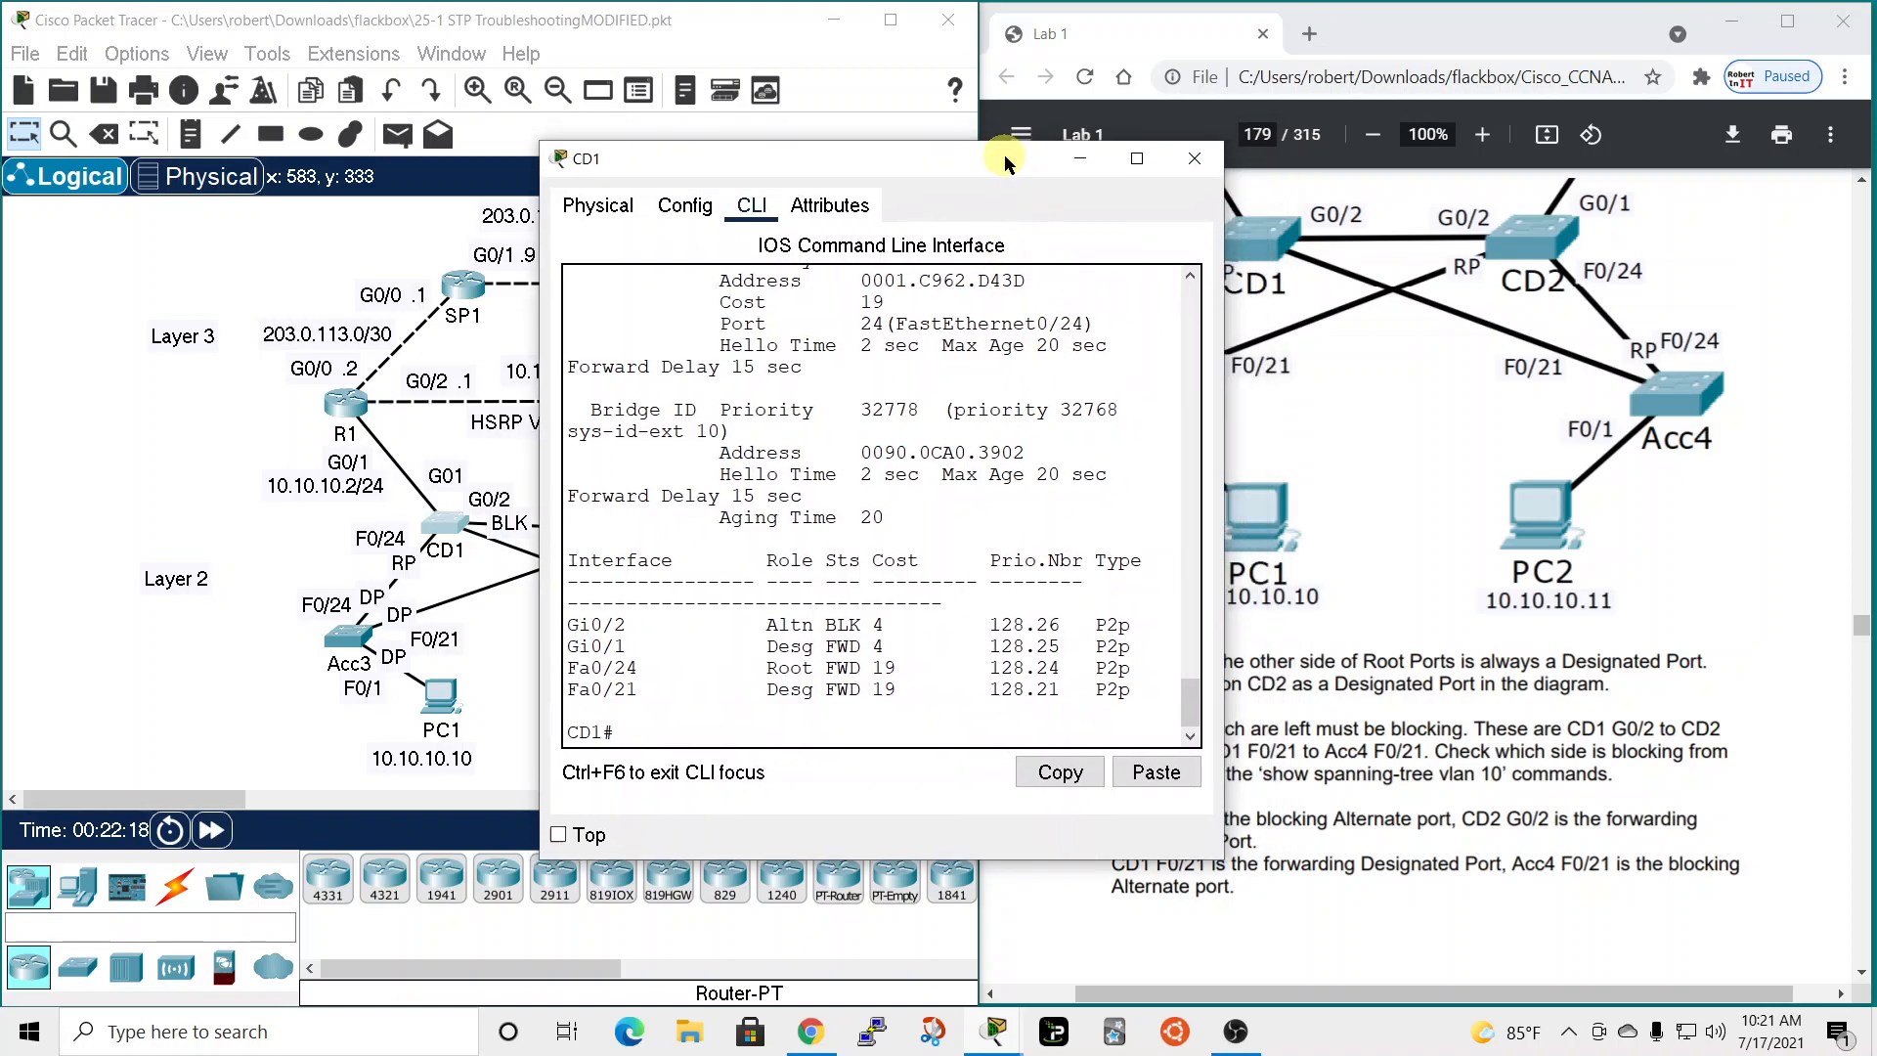
left_click(1196, 158)
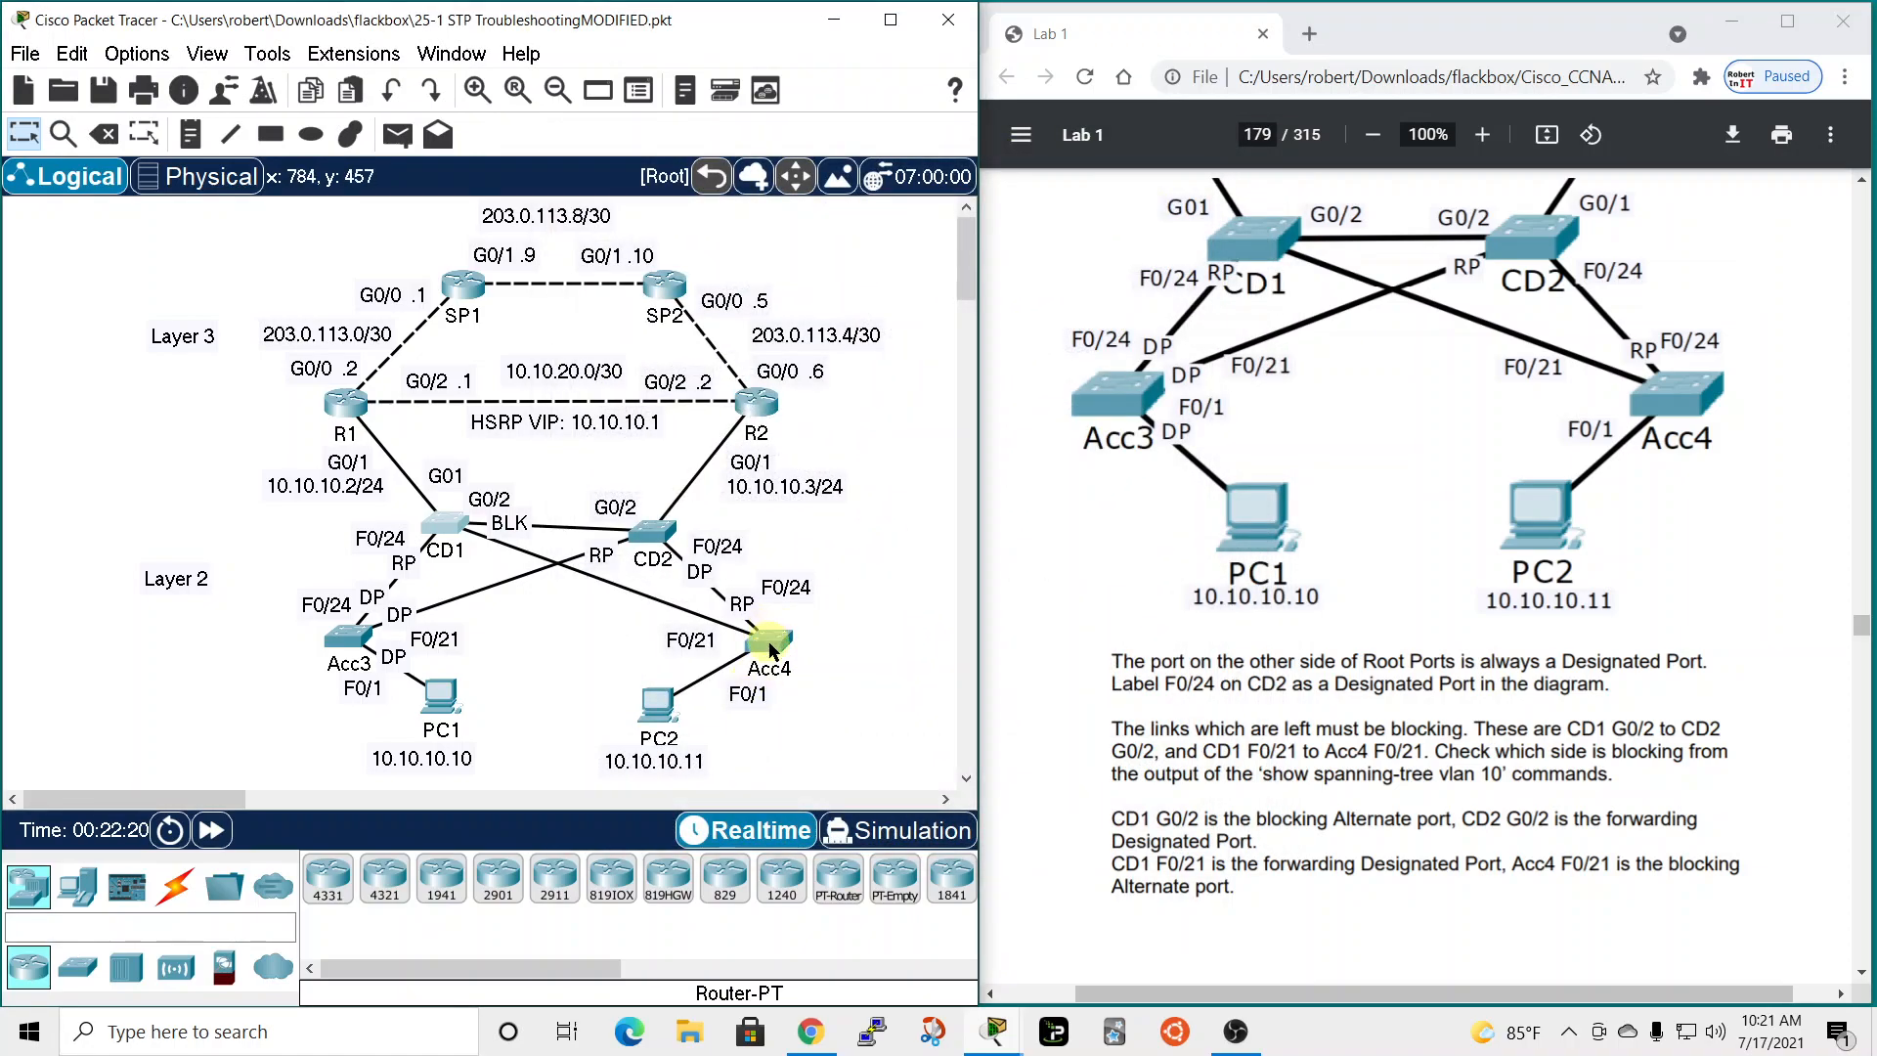
left_click(770, 633)
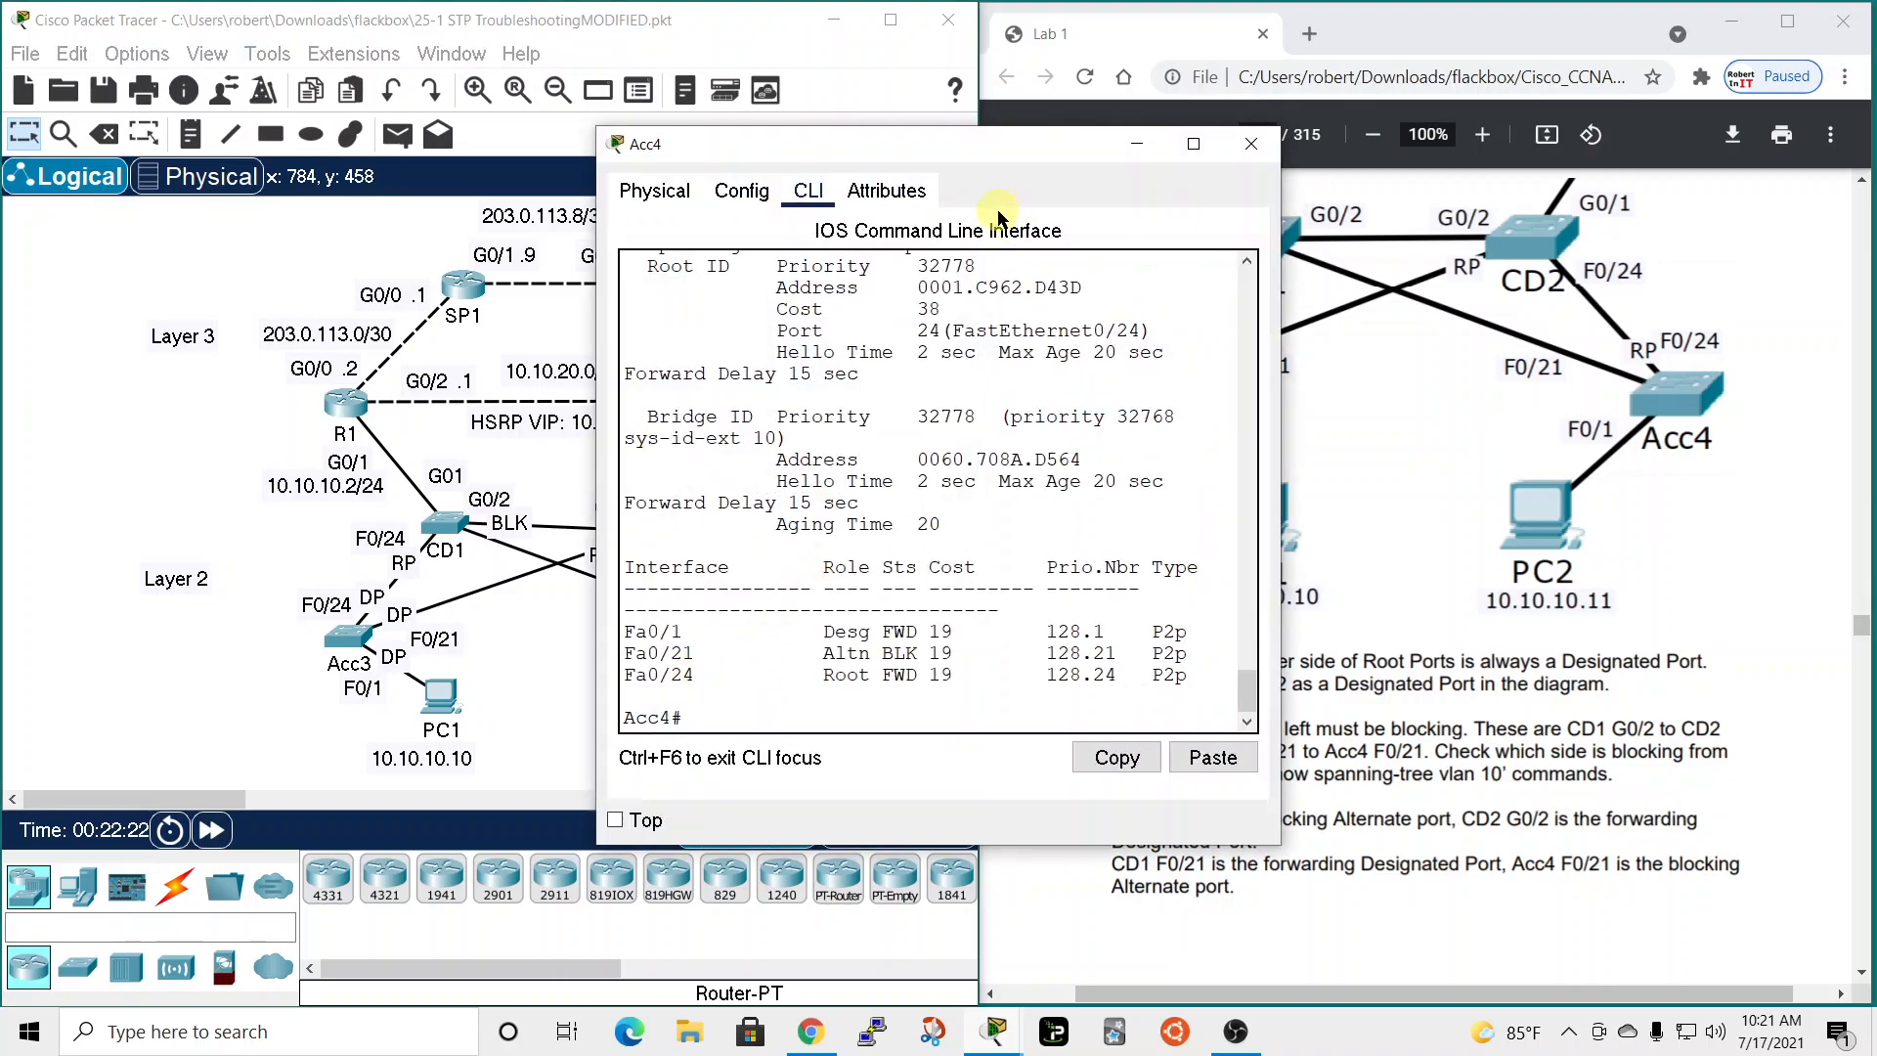
left_click_drag(827, 652, 959, 647)
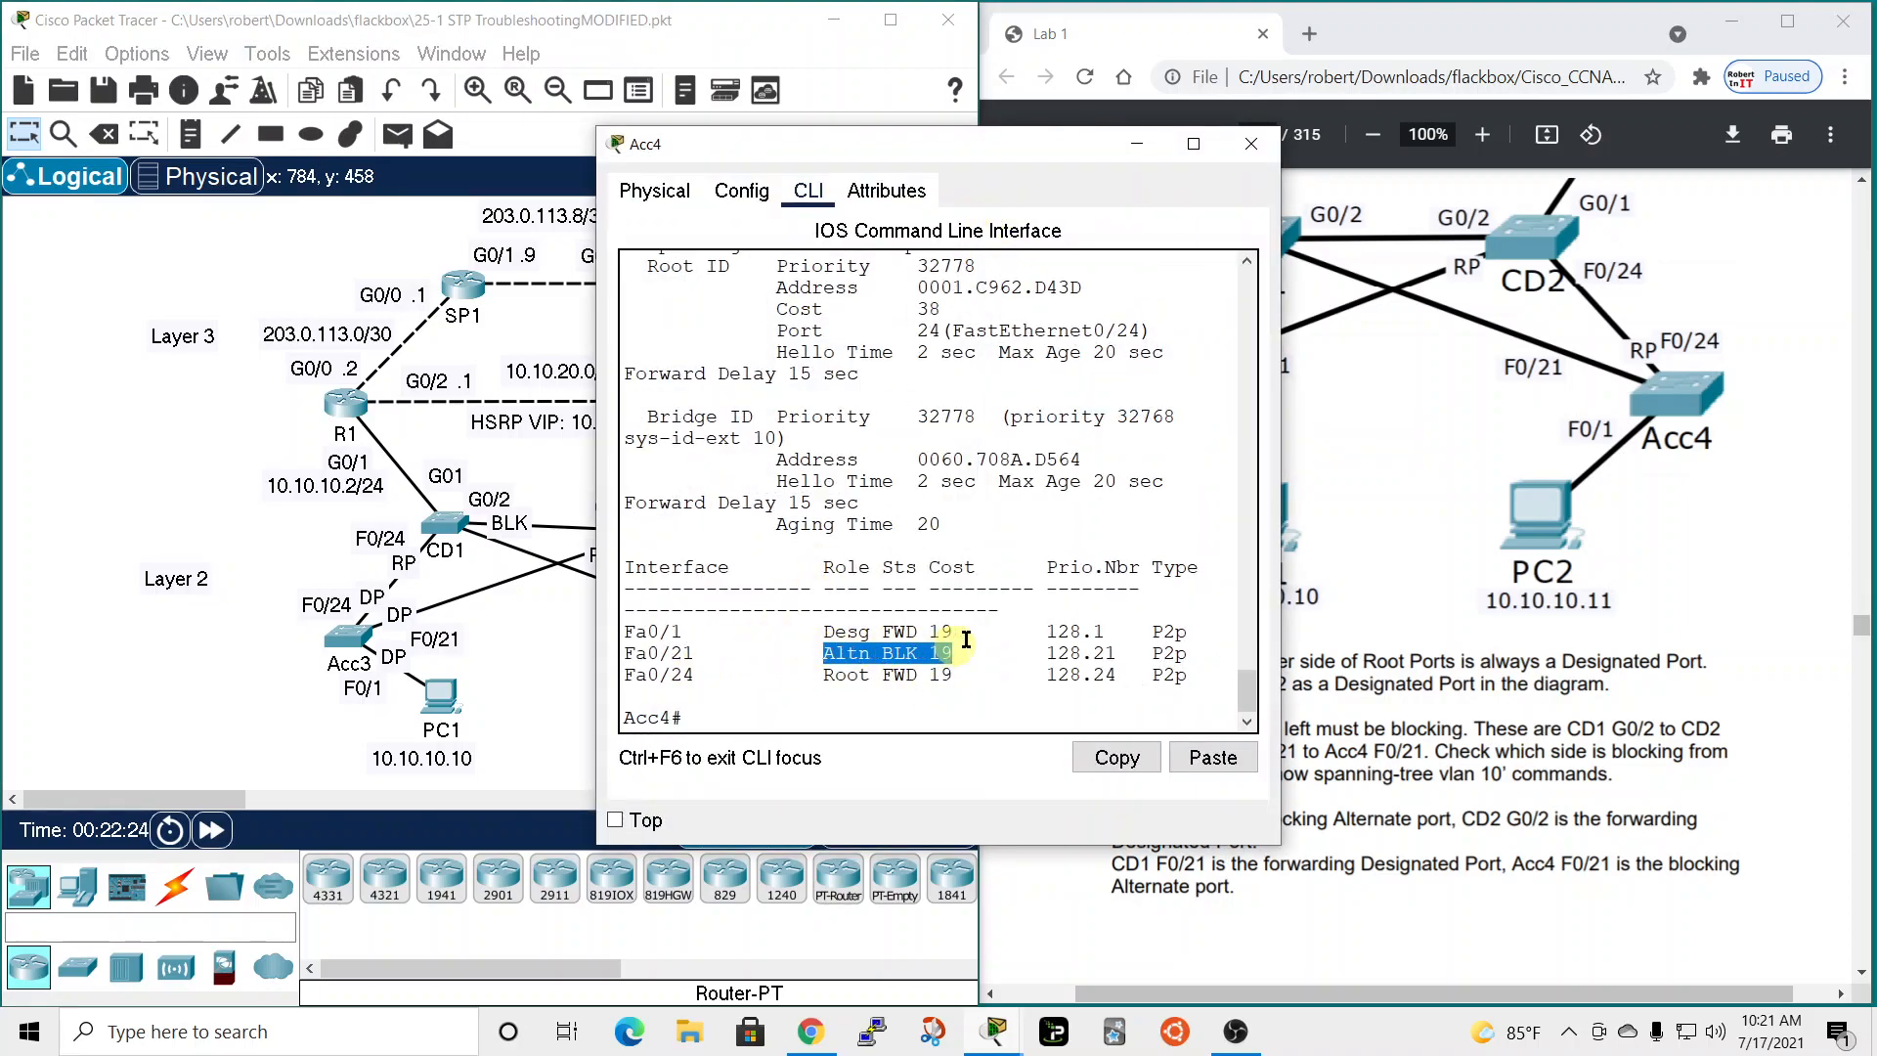
left_click(1251, 144)
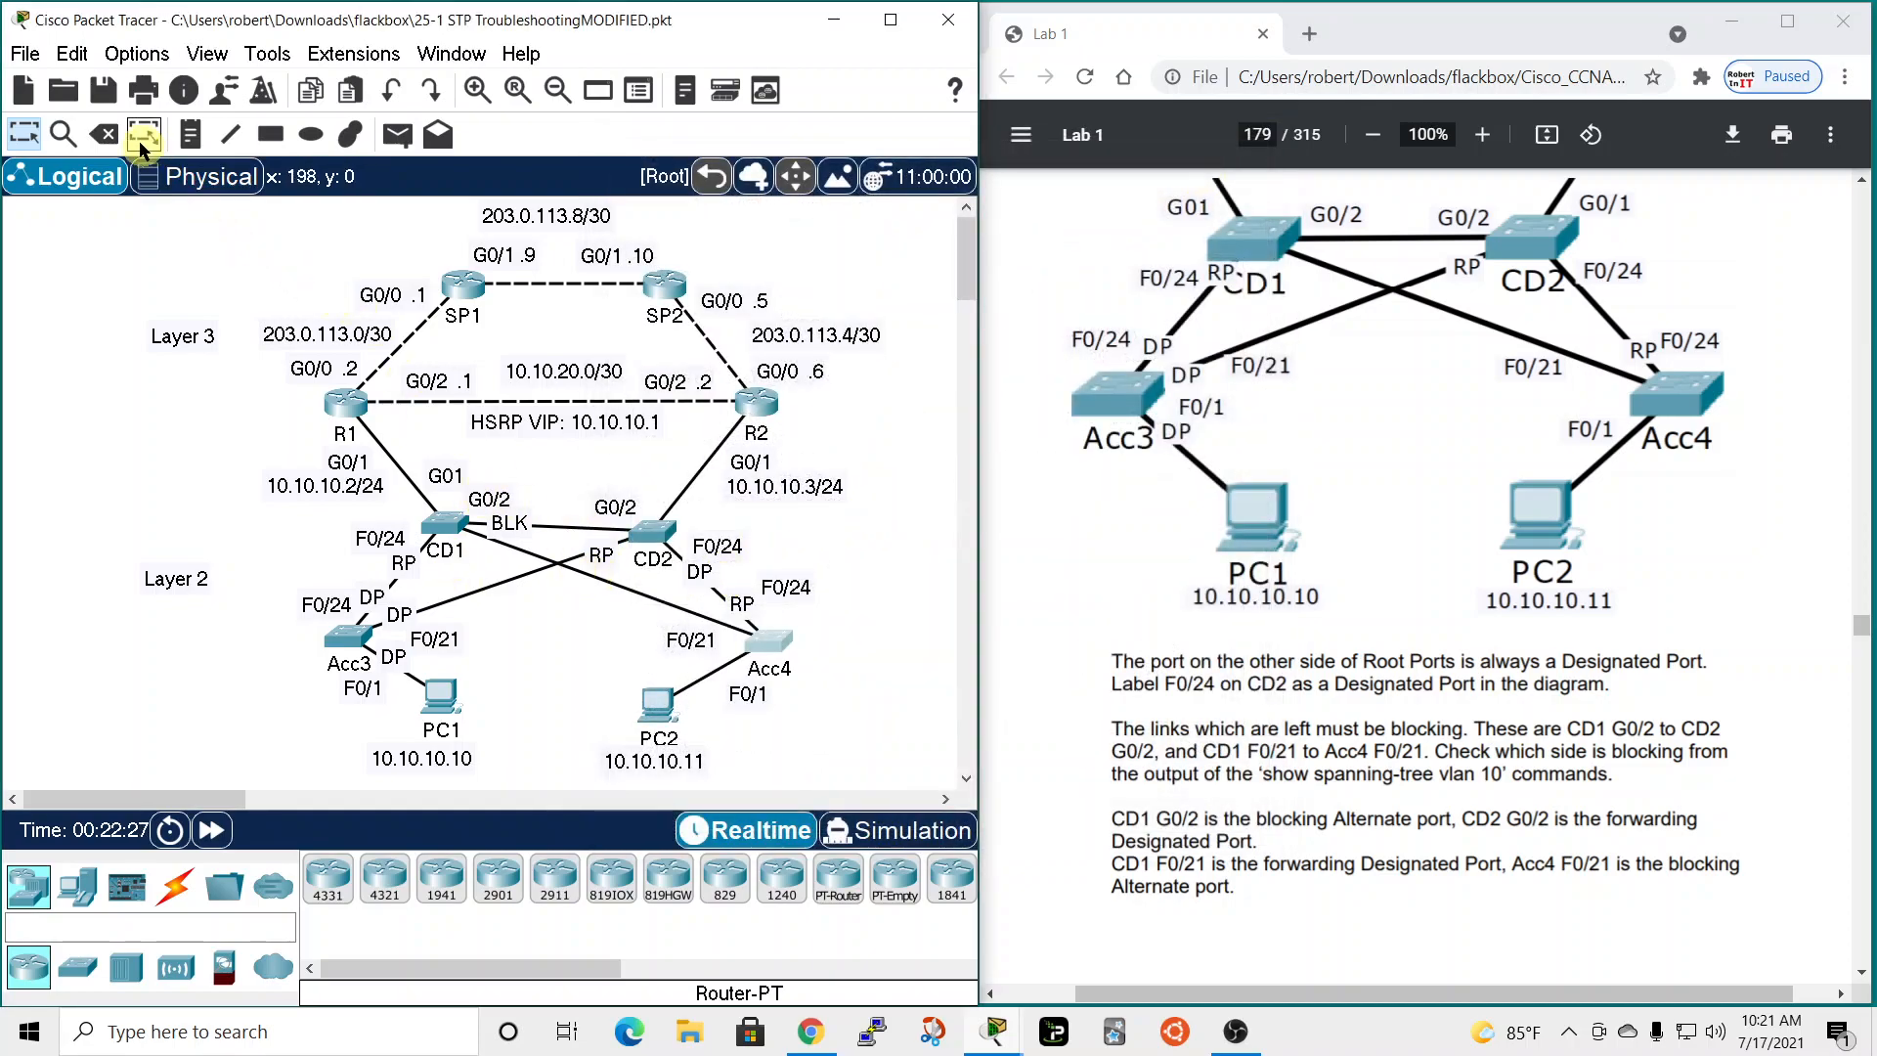
Add a "BLK" note on the CD1–Acc4 link and position it just above Acc4's F0/21 port label.
left_click(192, 135)
left_click(653, 599)
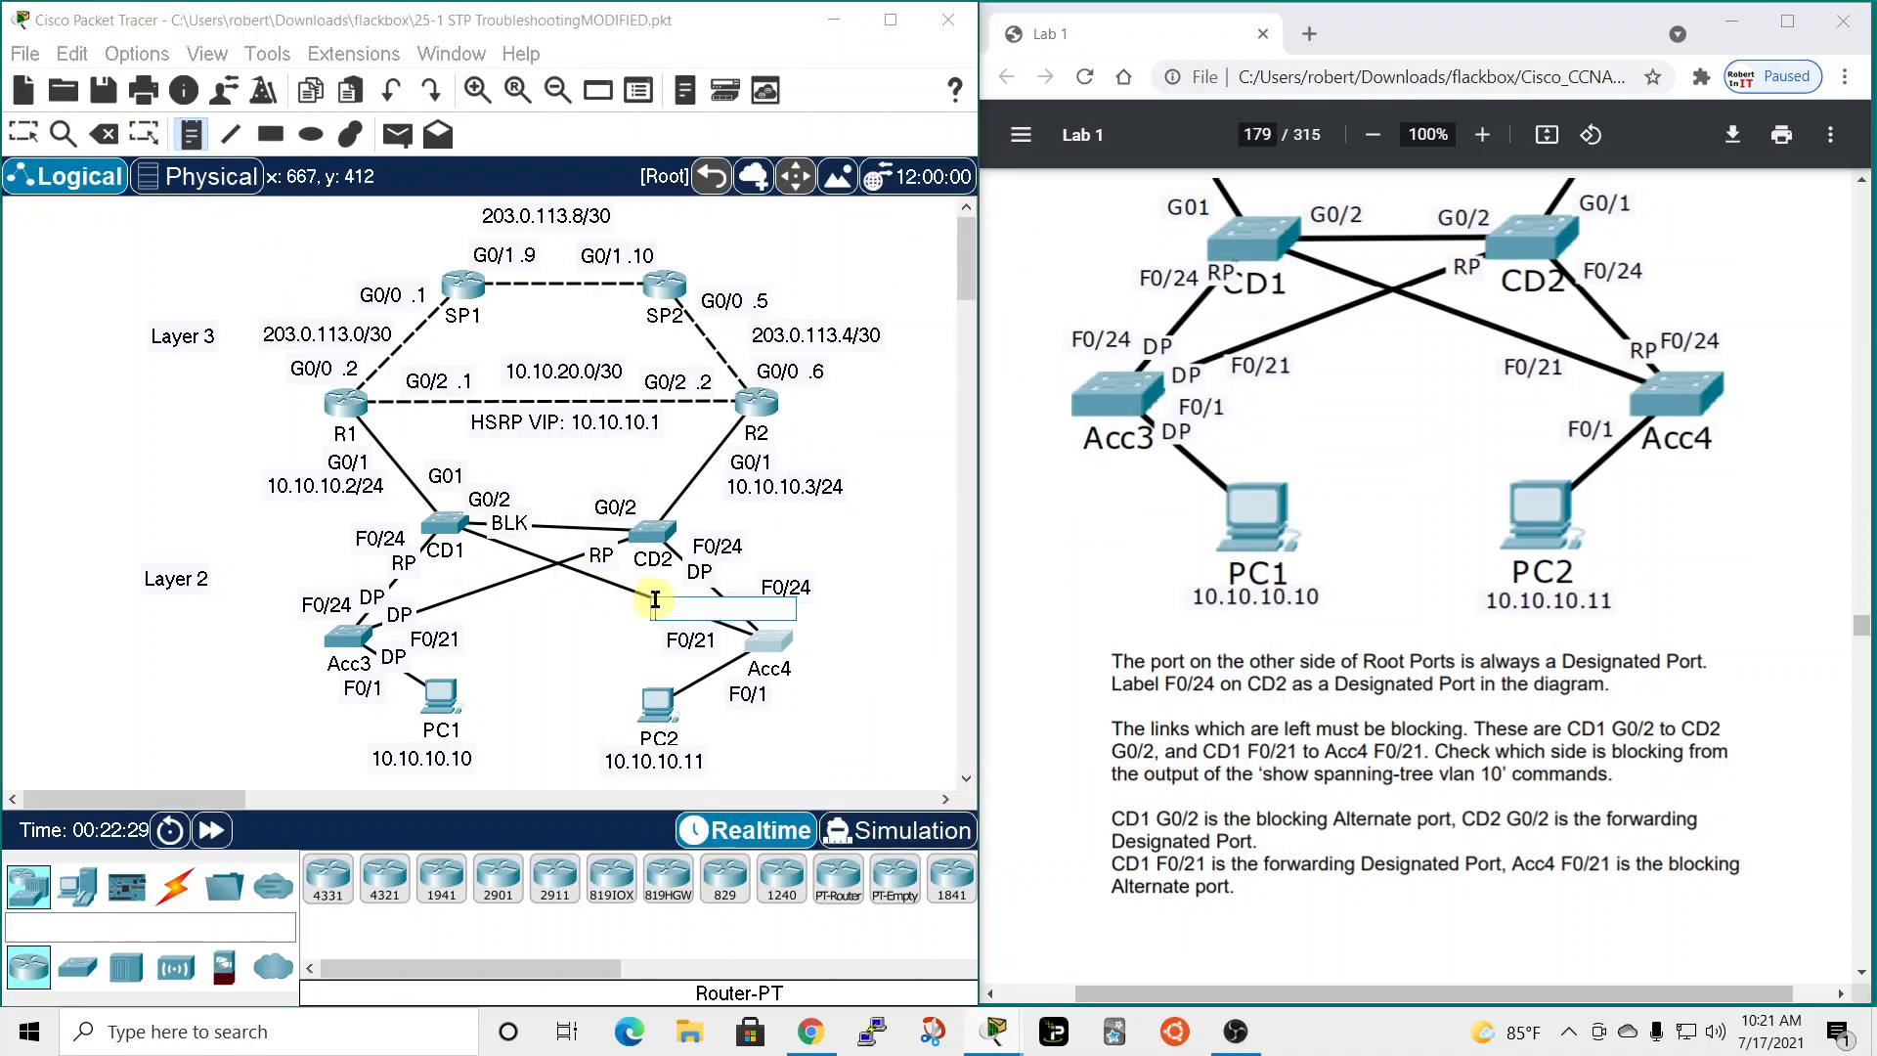
type("BLK")
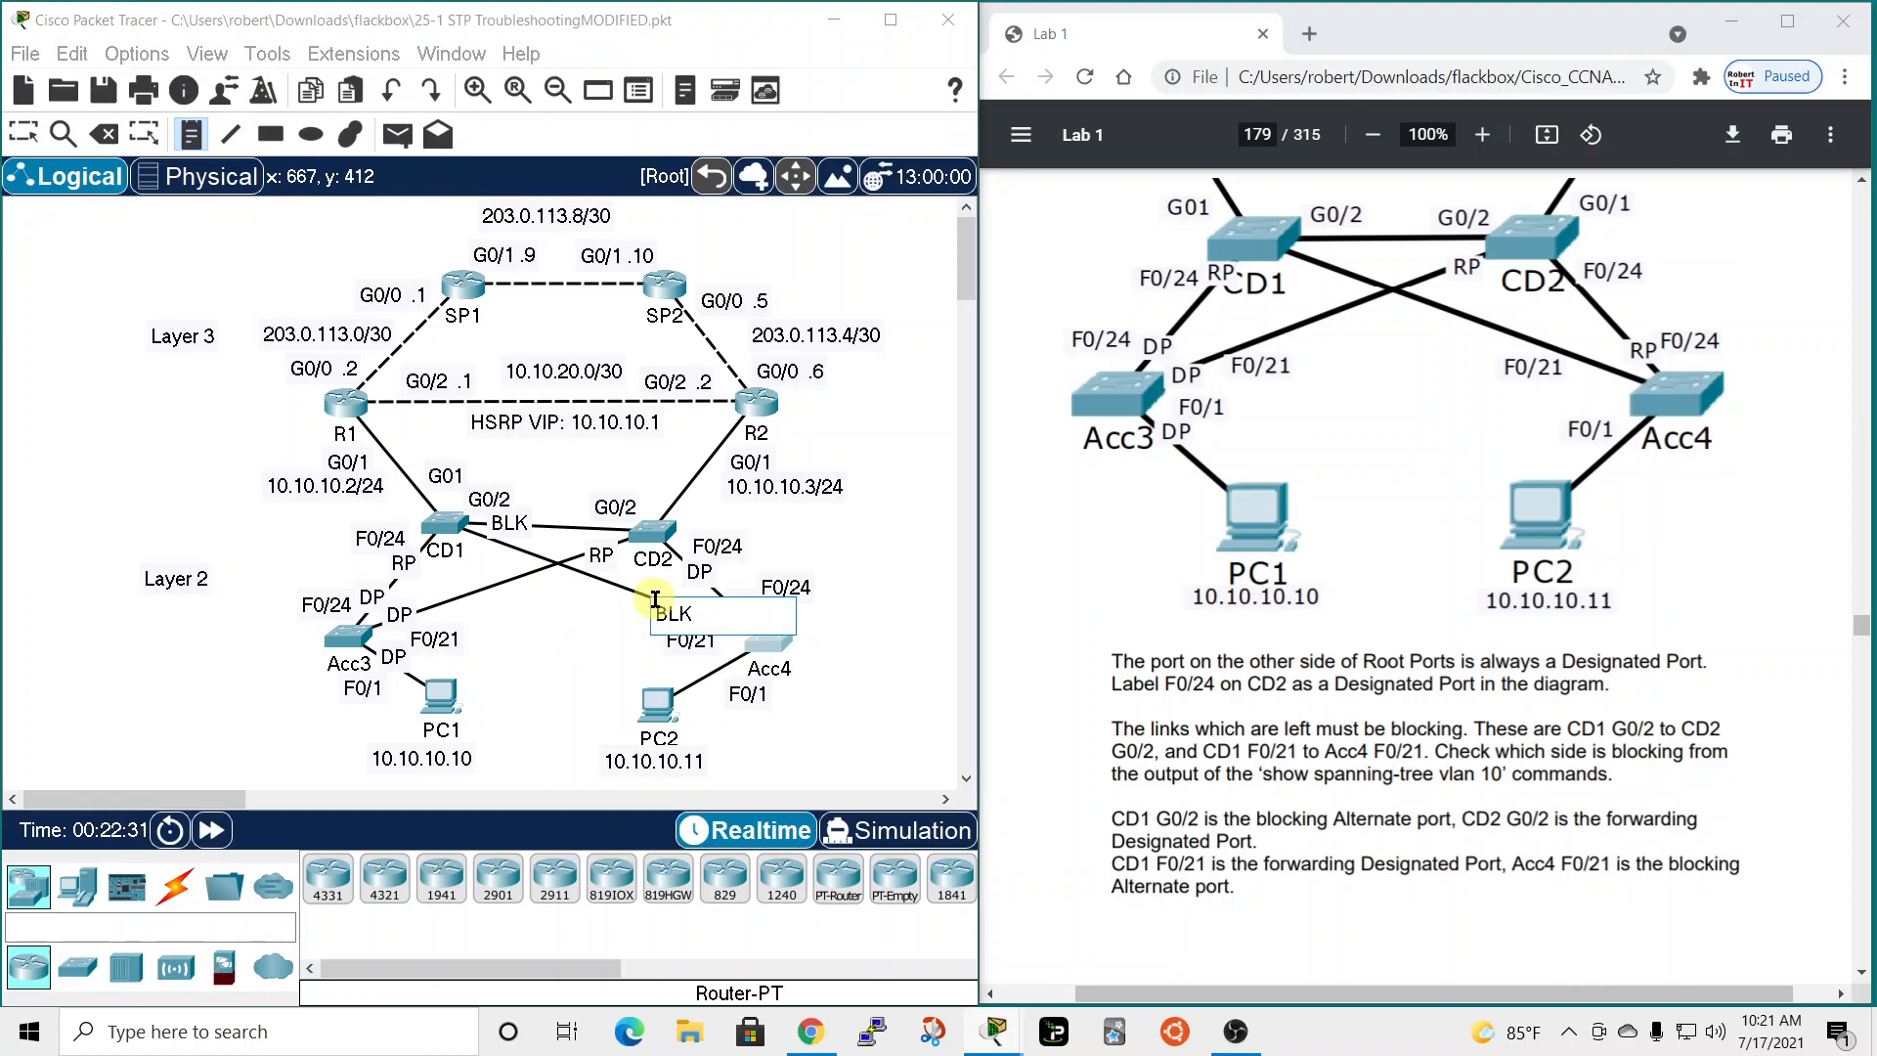
left_click(23, 133)
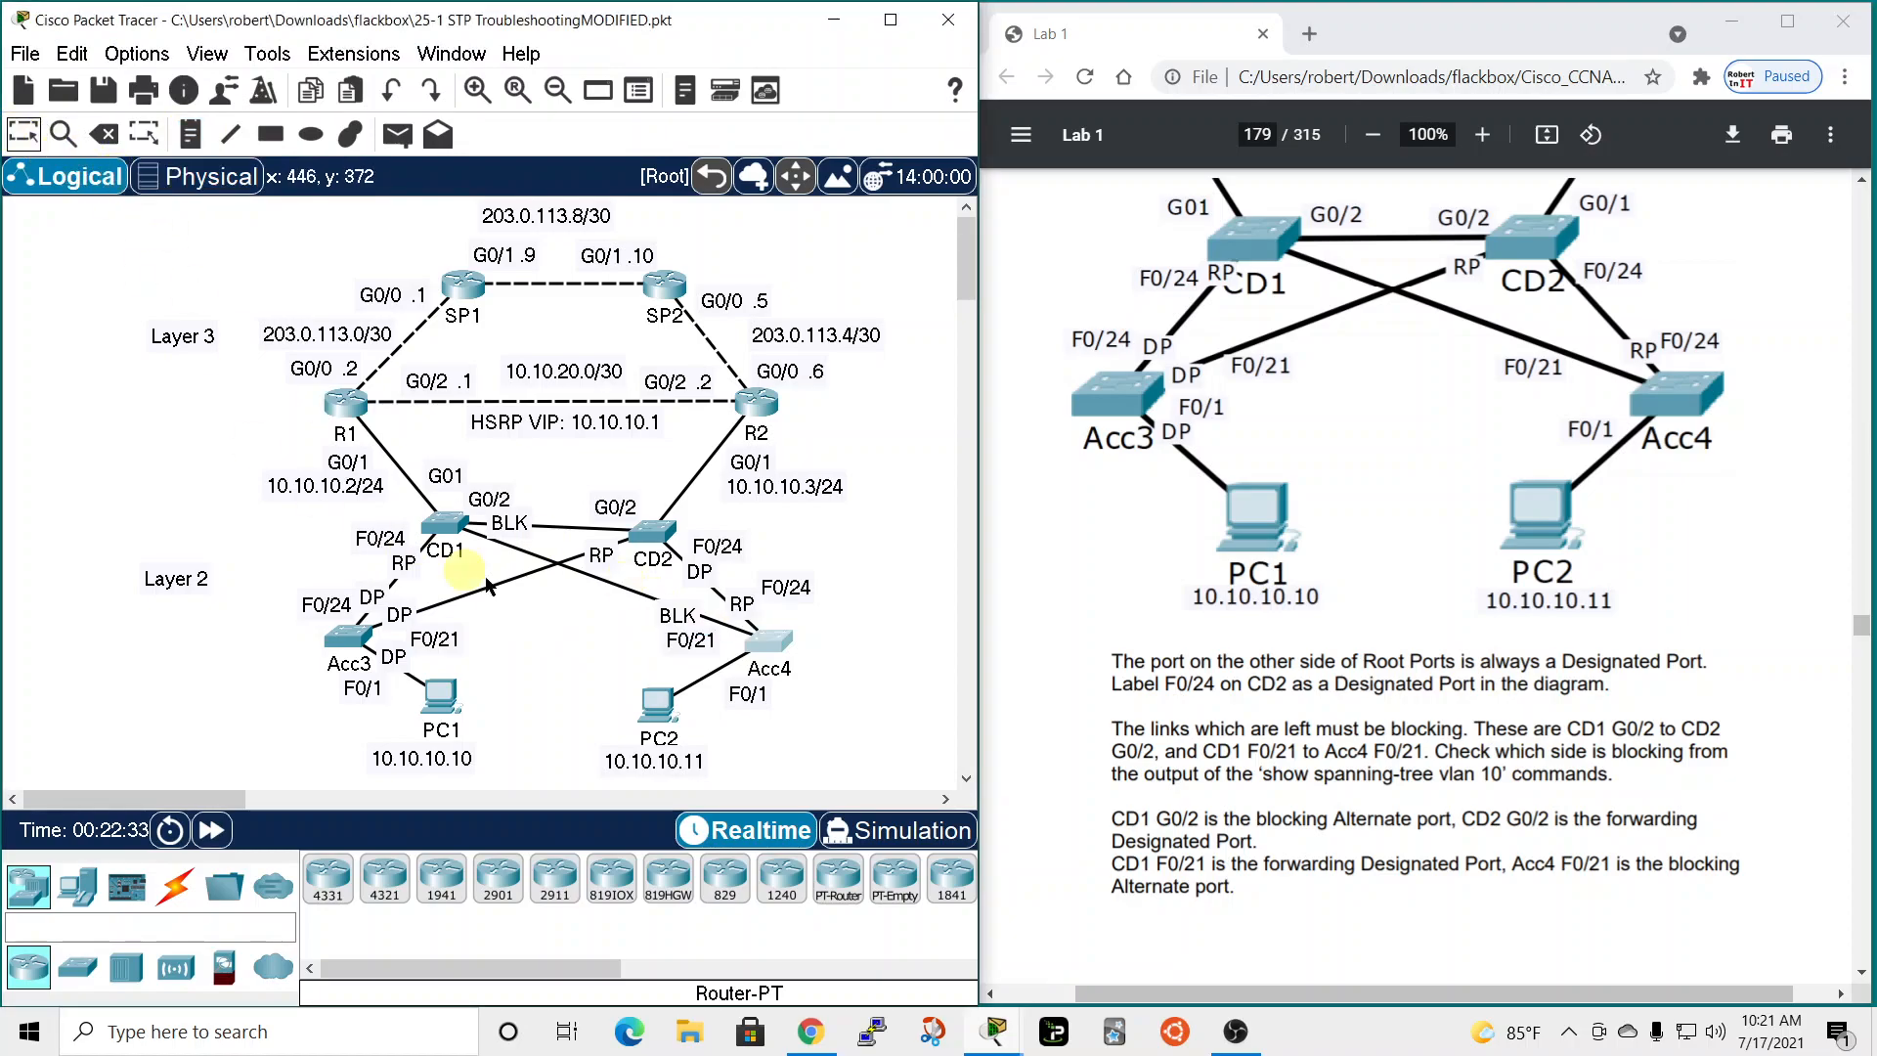
left_click_drag(685, 598, 703, 656)
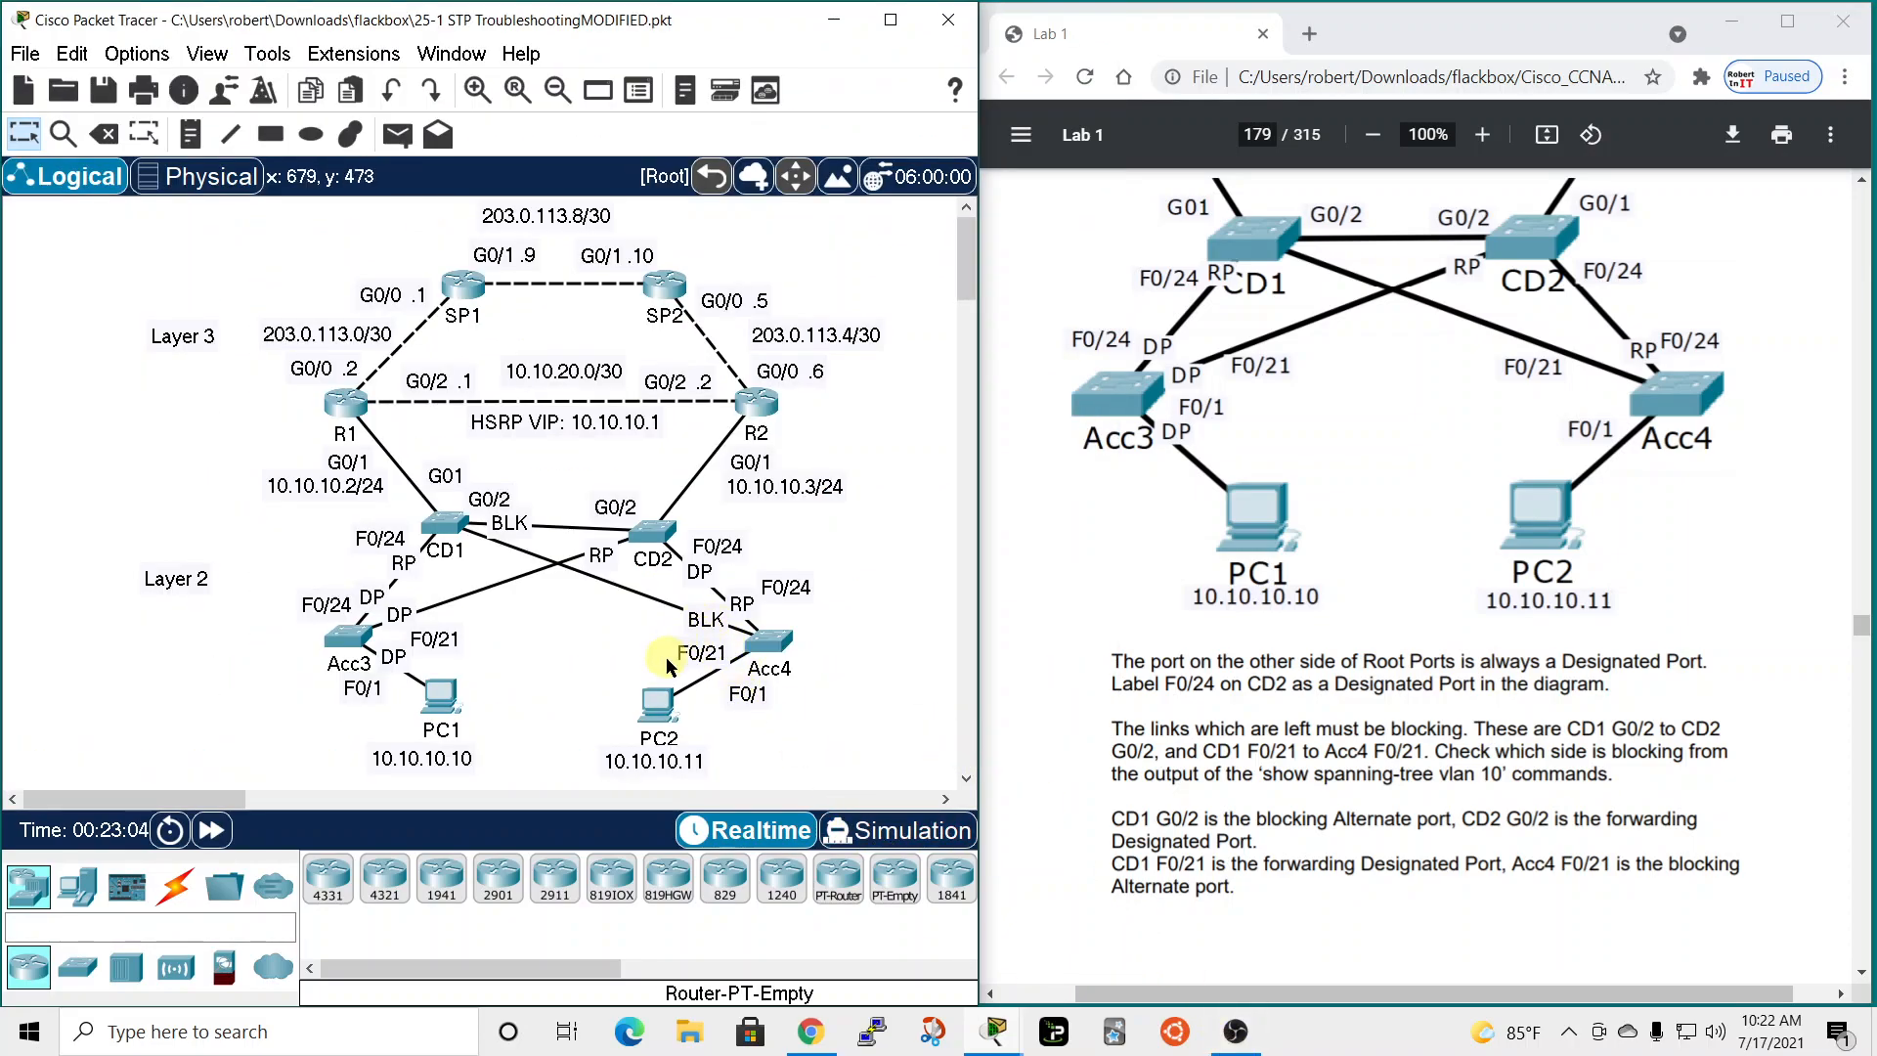
Following the lab guide's spanning-tree diagram, delete the blocking CD1–CD2 and CD1–Acc4 links from the topology.
scroll(1646, 850, "down", 3)
scroll(1647, 848, "down", 10)
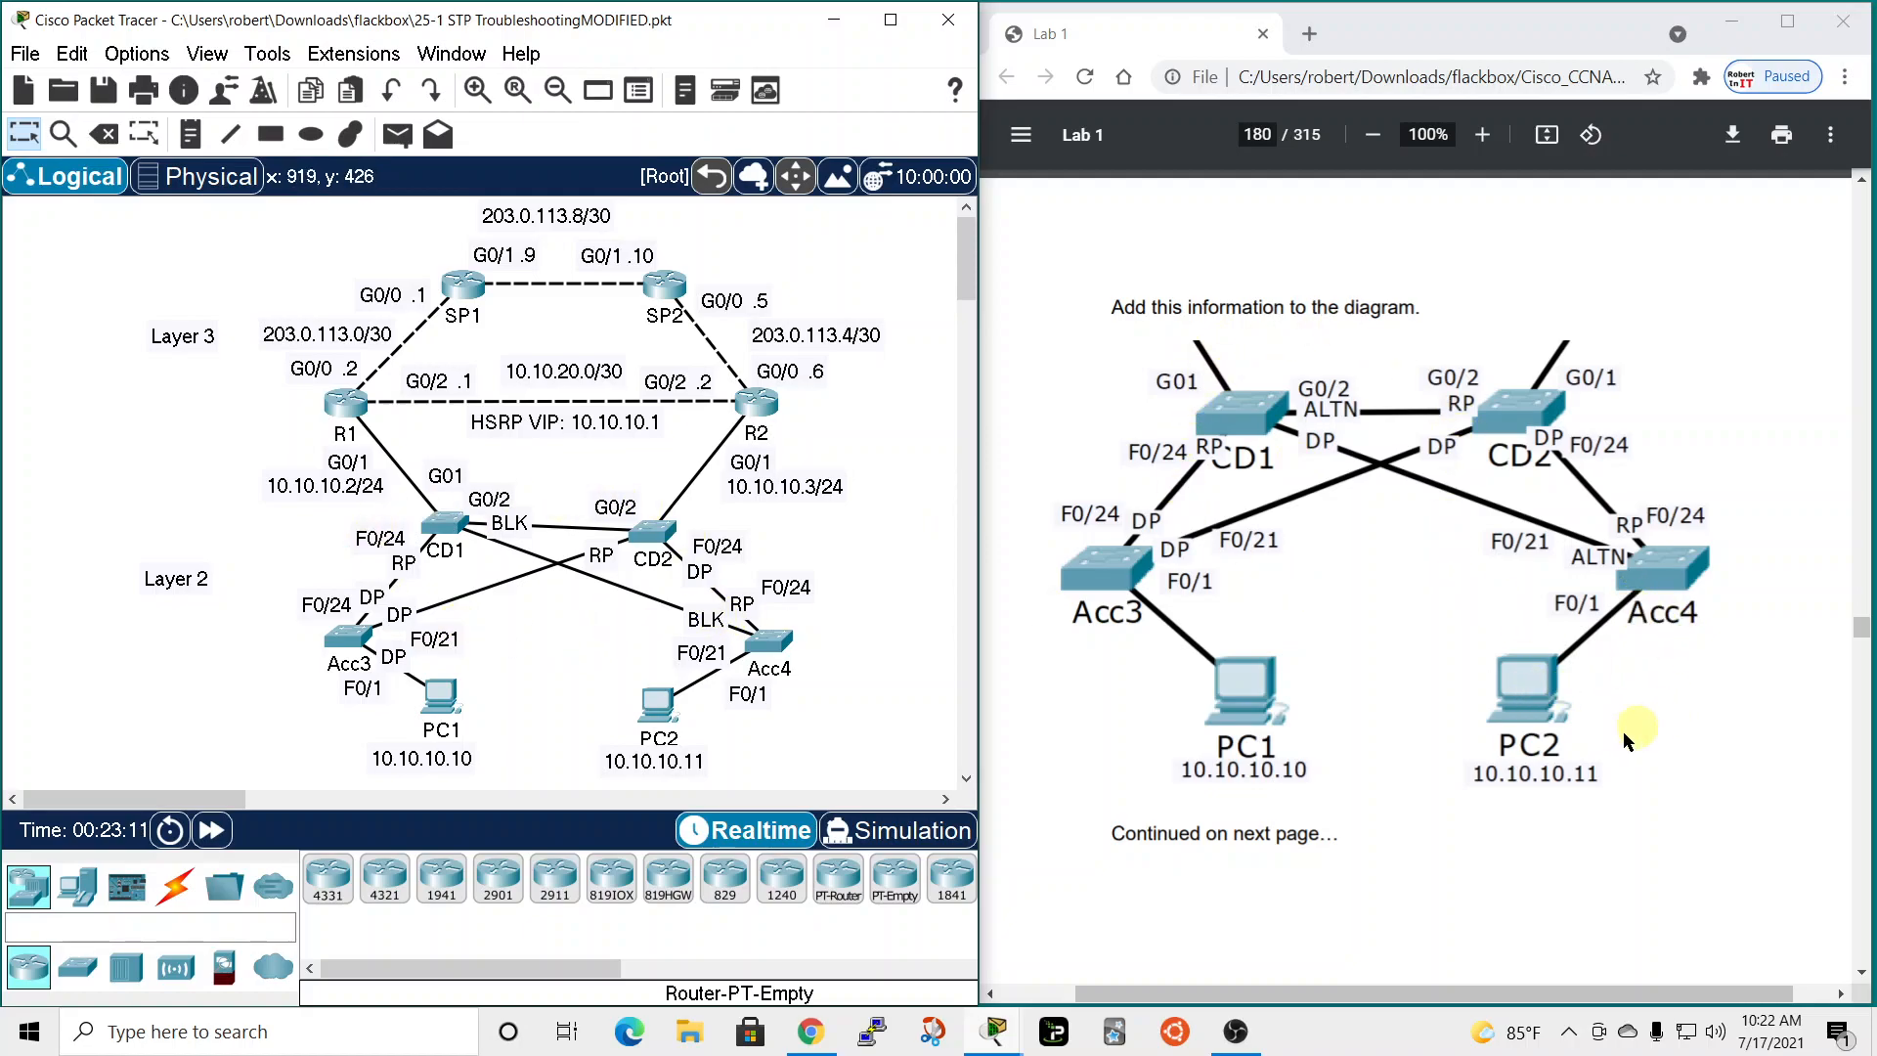
scroll(1562, 737, "down", 10)
scroll(1378, 797, "down", 3)
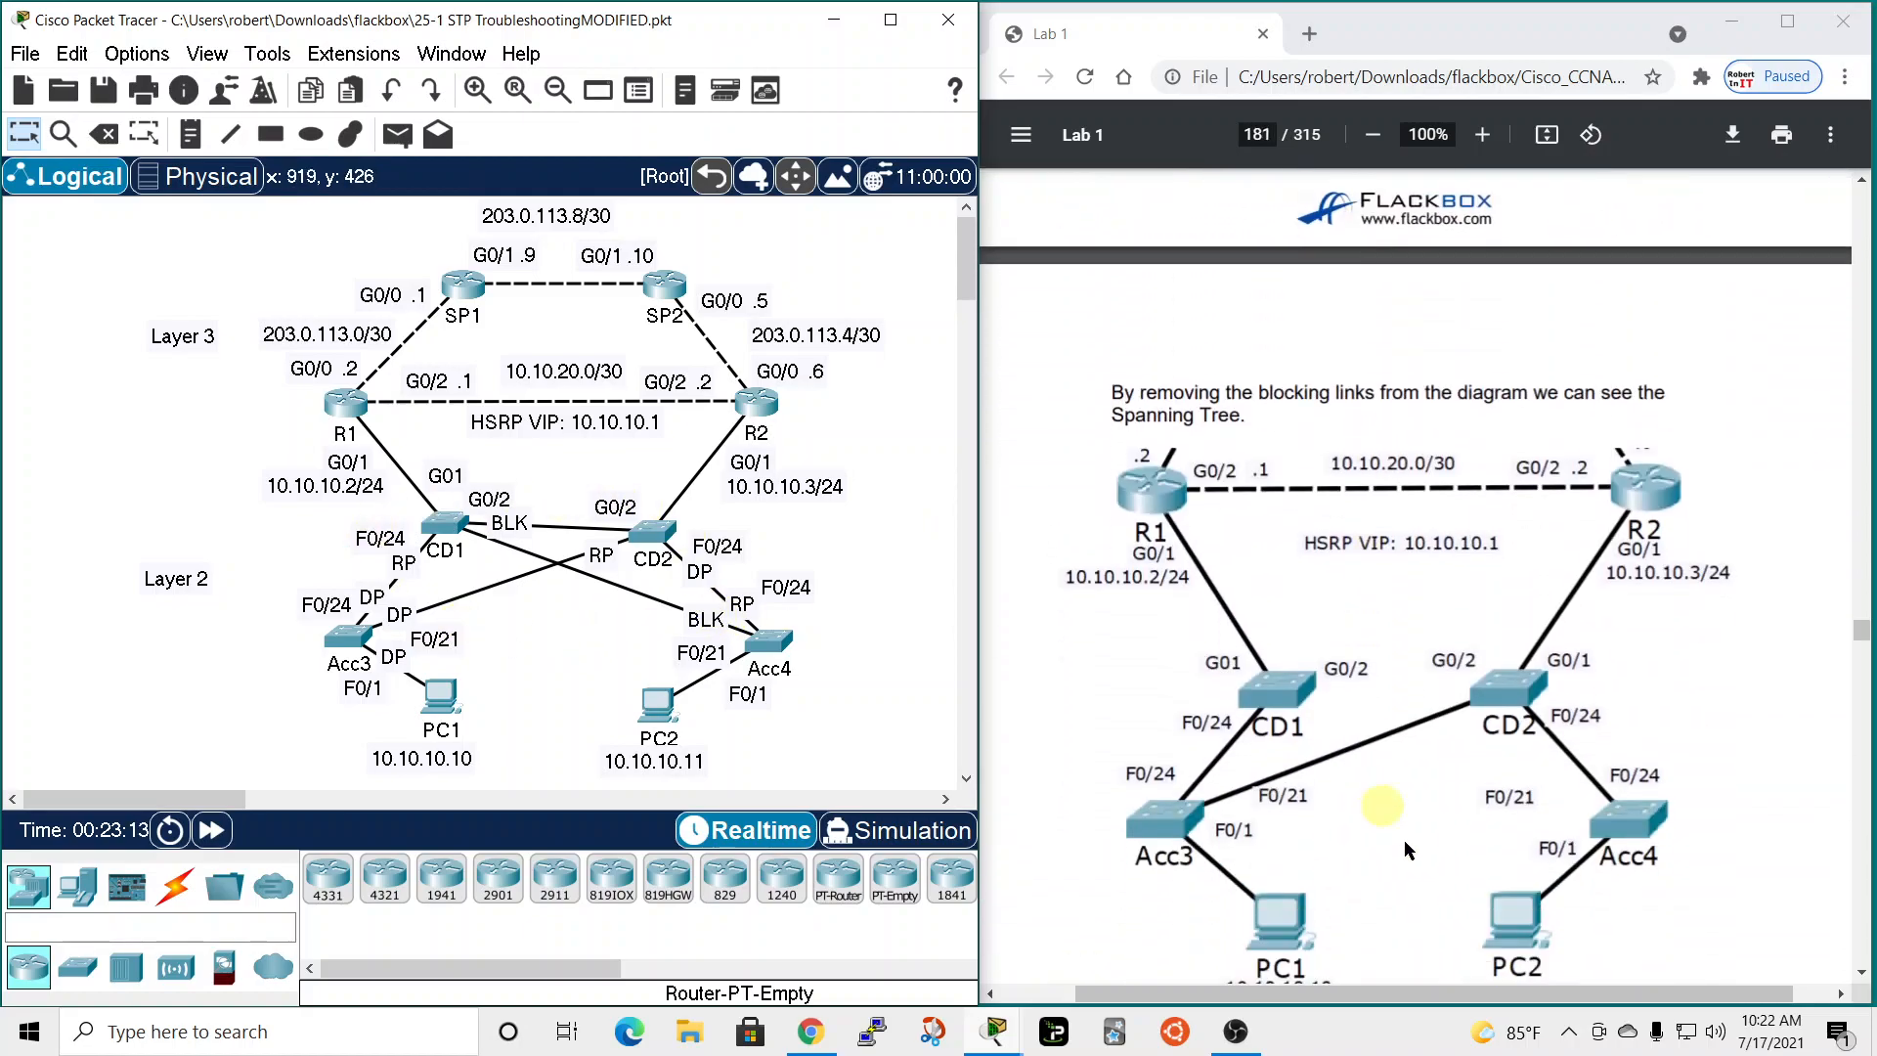
scroll(1388, 824, "down", 1)
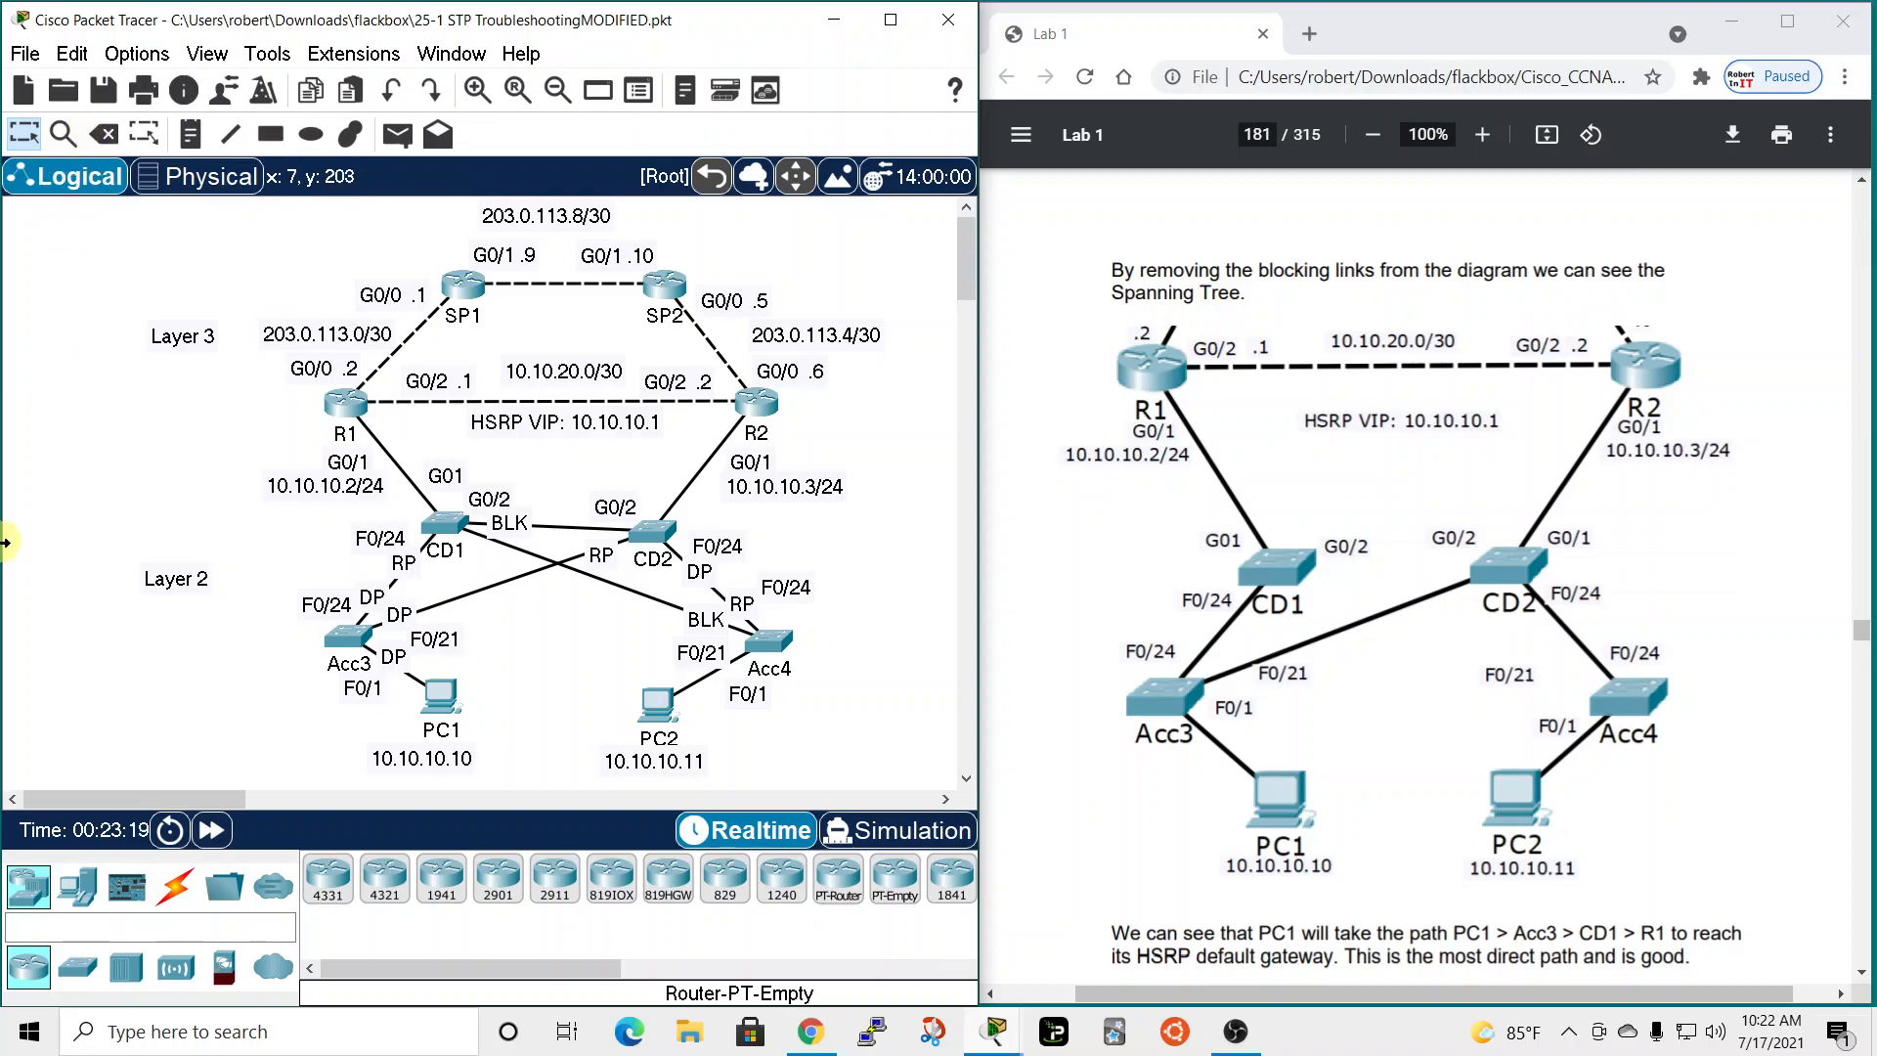
left_click(105, 134)
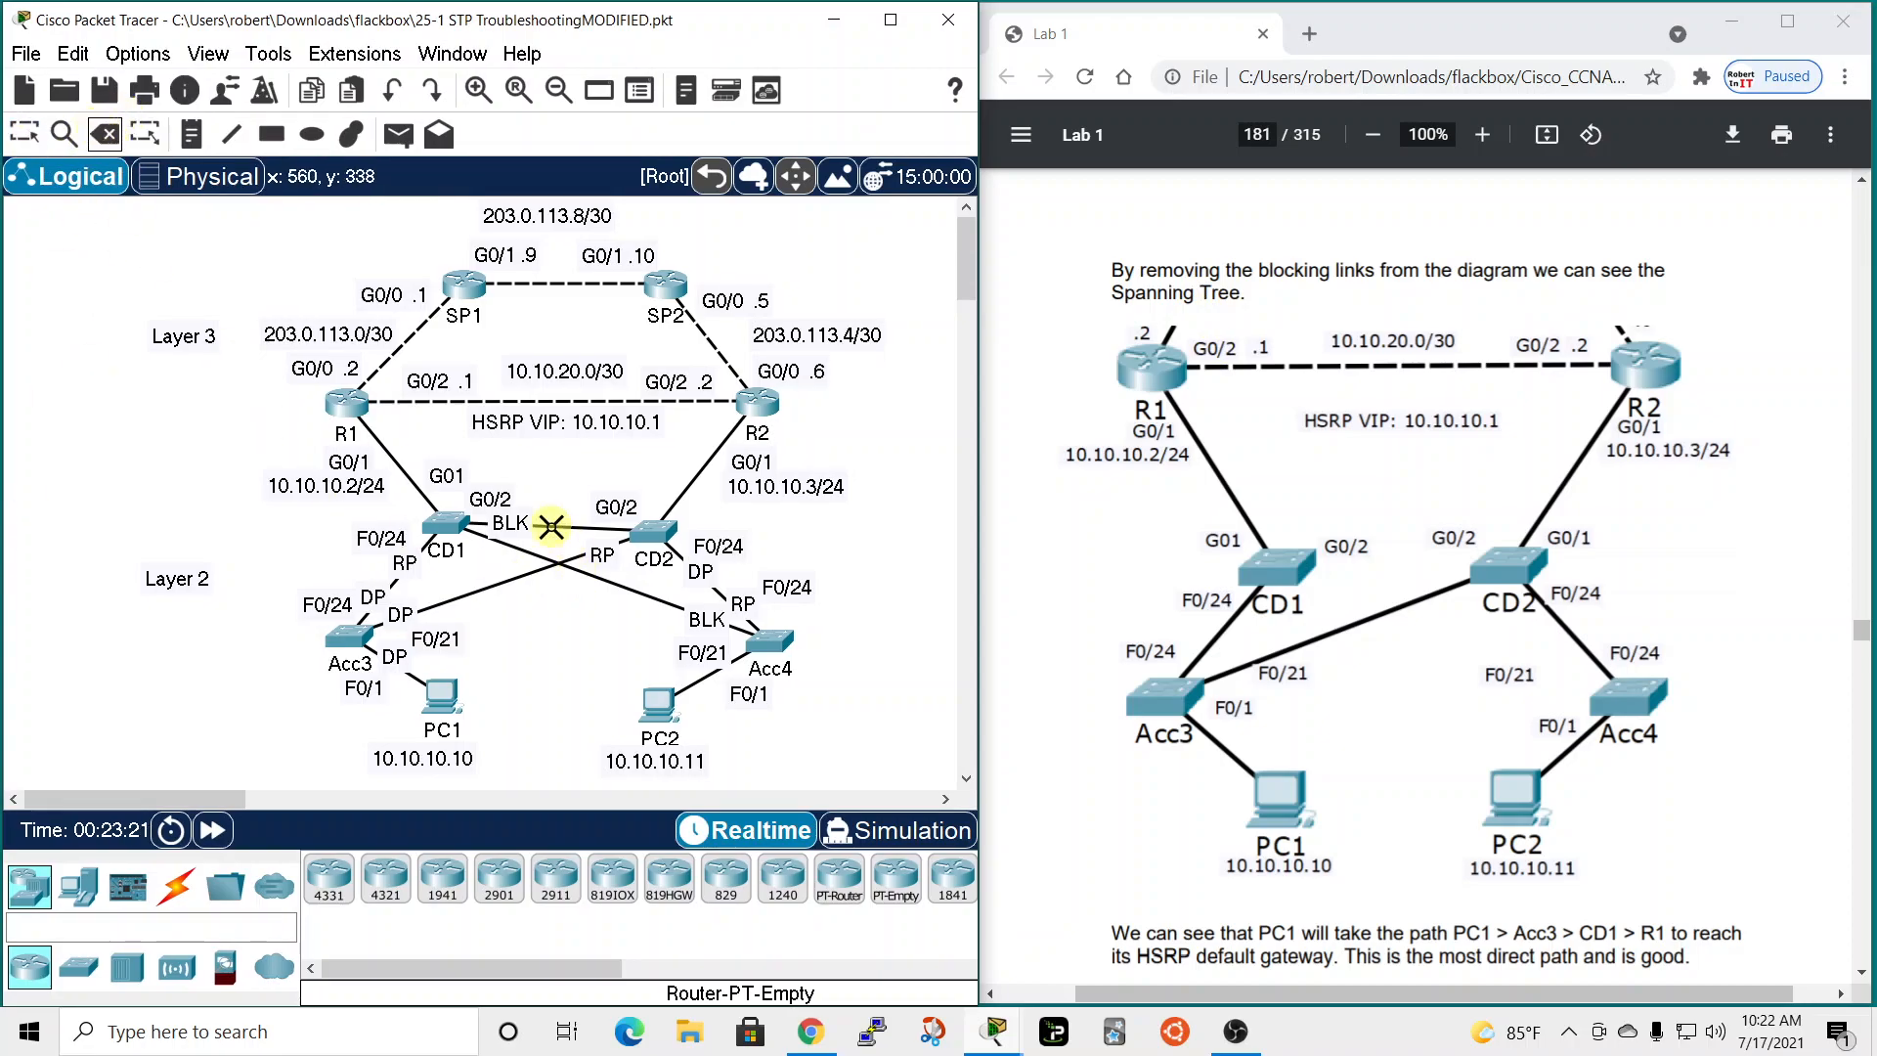
left_click(620, 585)
left_click(21, 130)
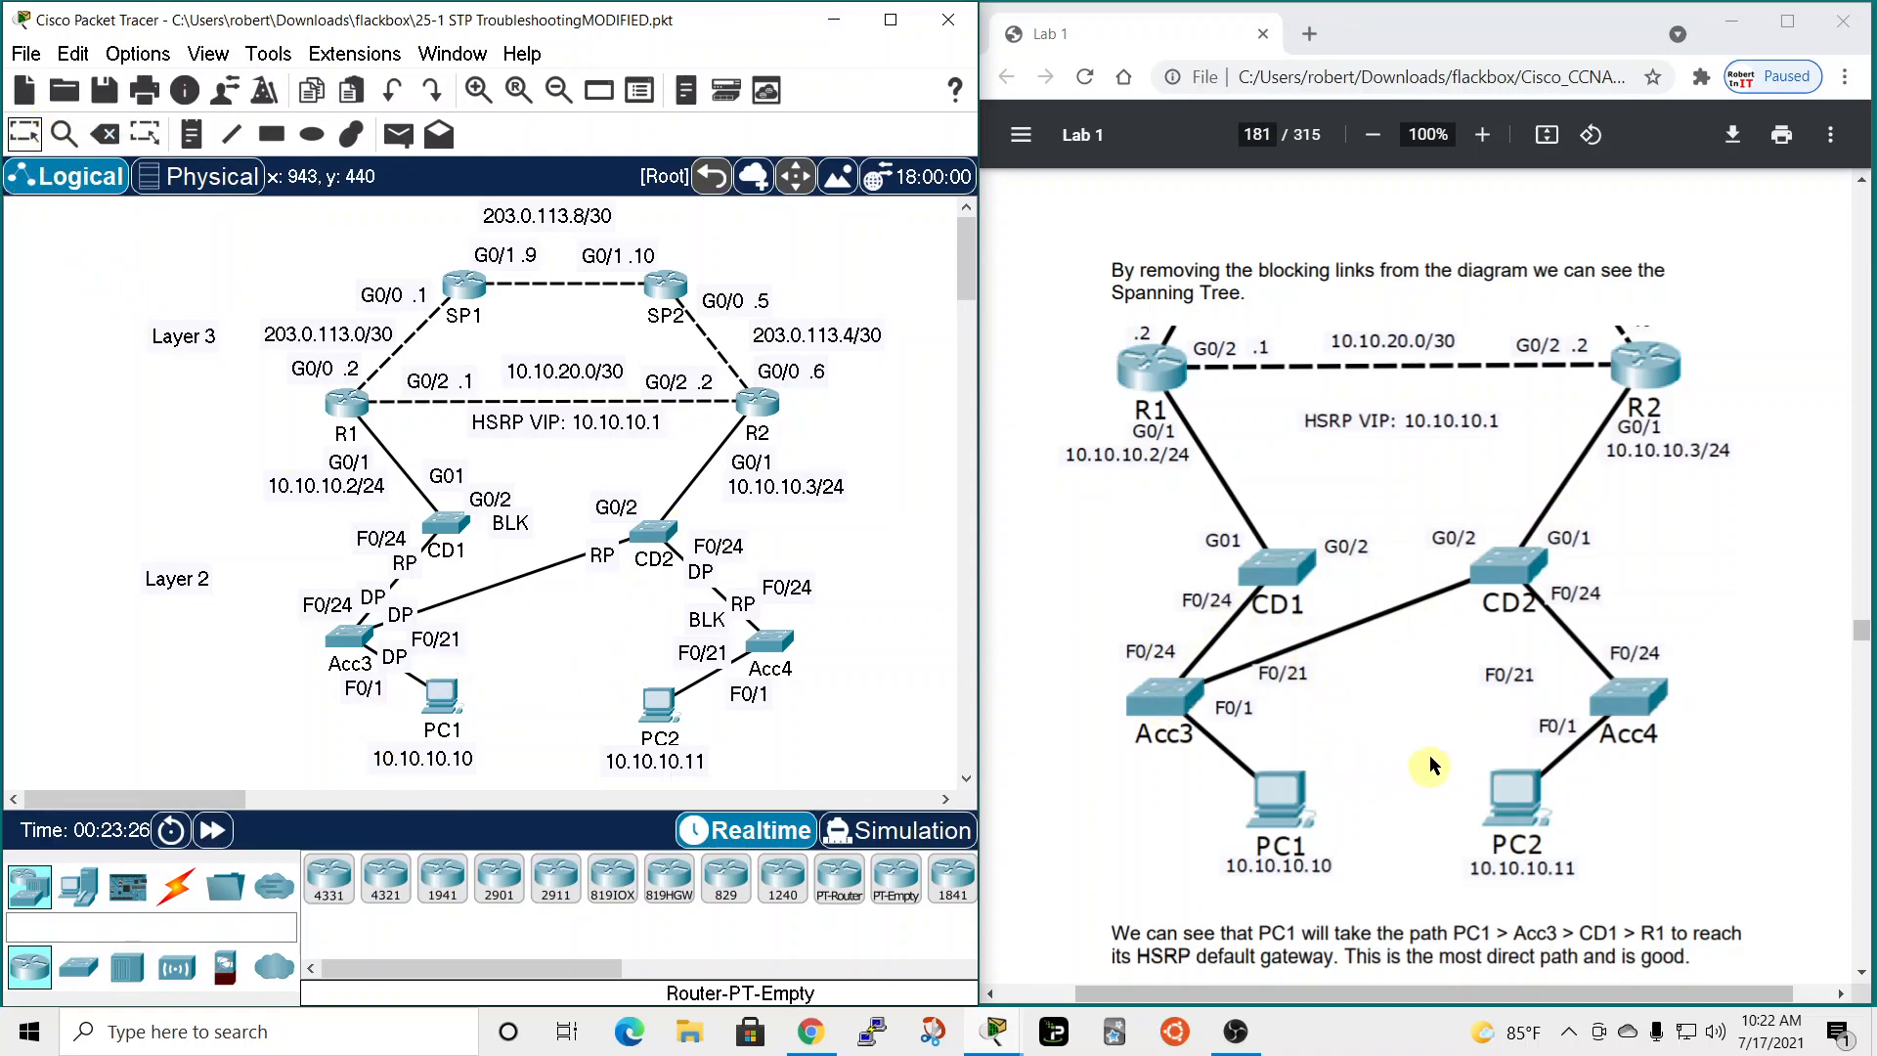
Read the lab guide on the PC1 and PC2 paths to 203.0.113.9 and the instructions for verifying the path.
scroll(1265, 669, "down", 2)
scroll(1265, 669, "down", 3)
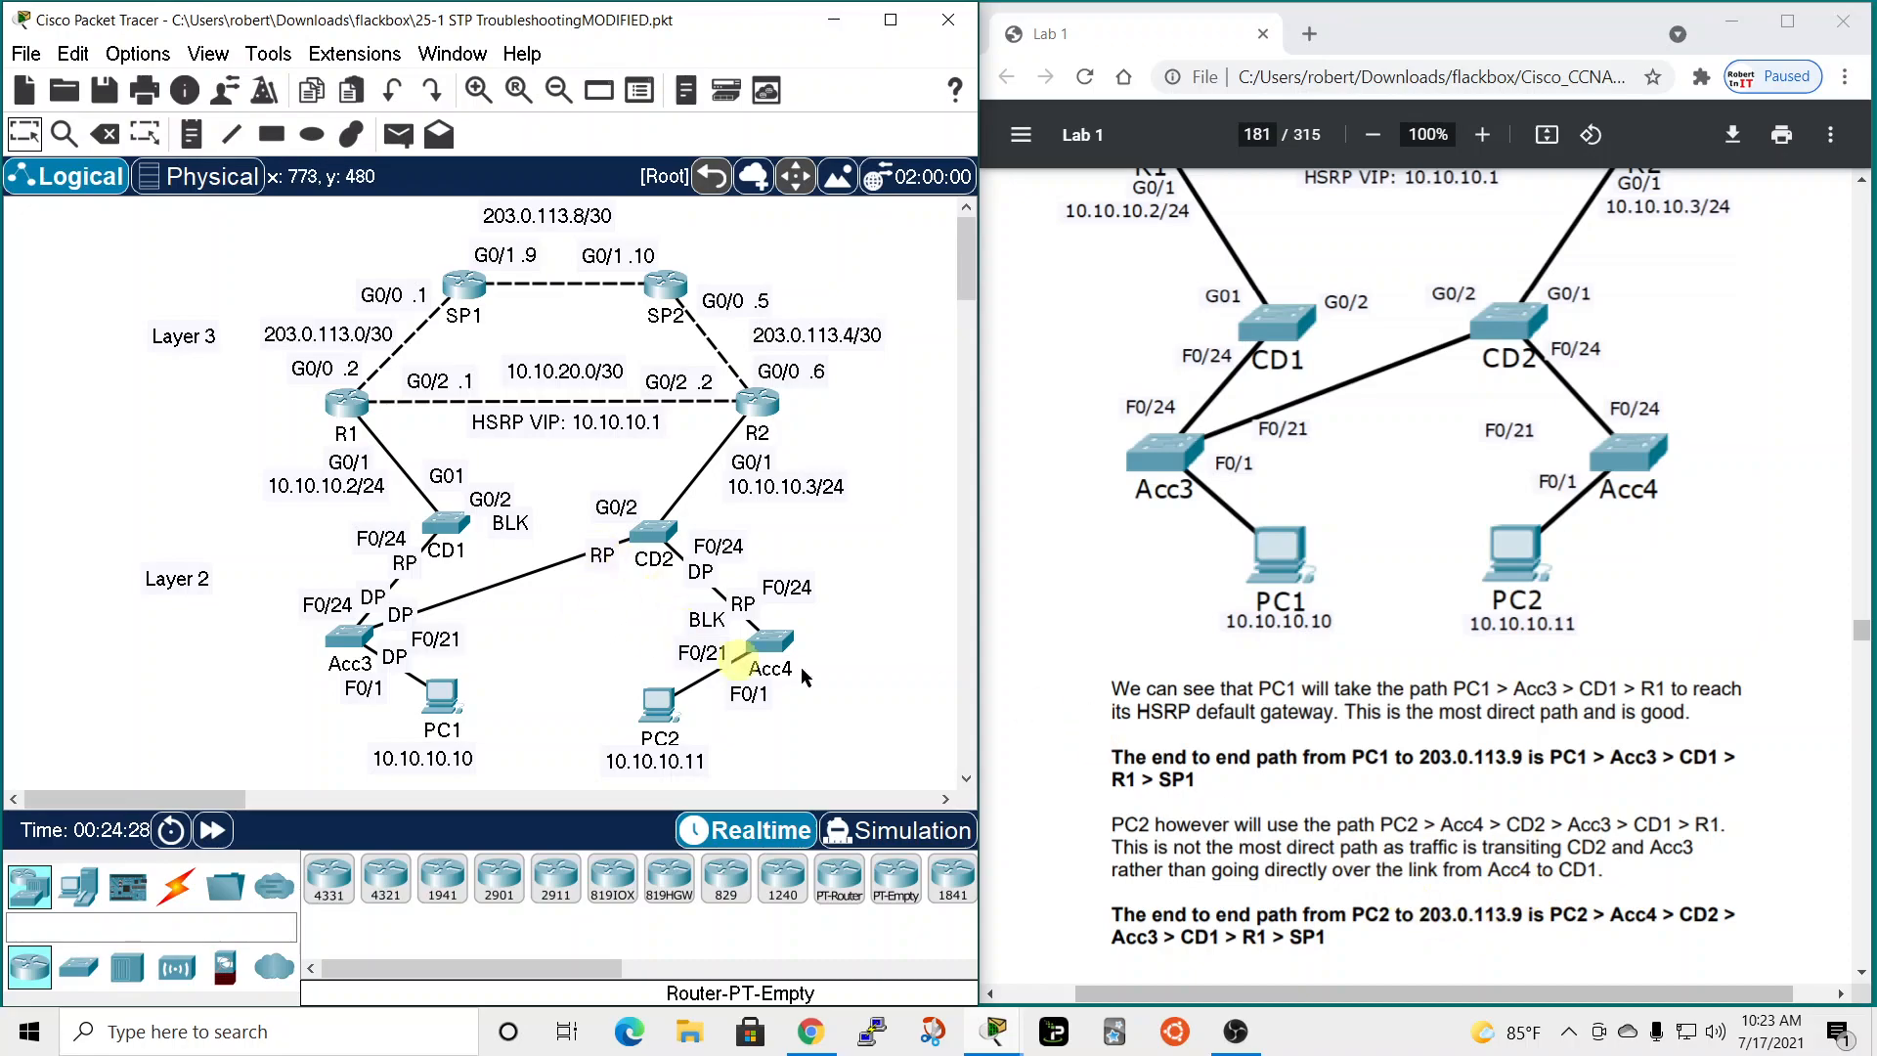
scroll(1493, 871, "down", 1)
scroll(1493, 870, "down", 2)
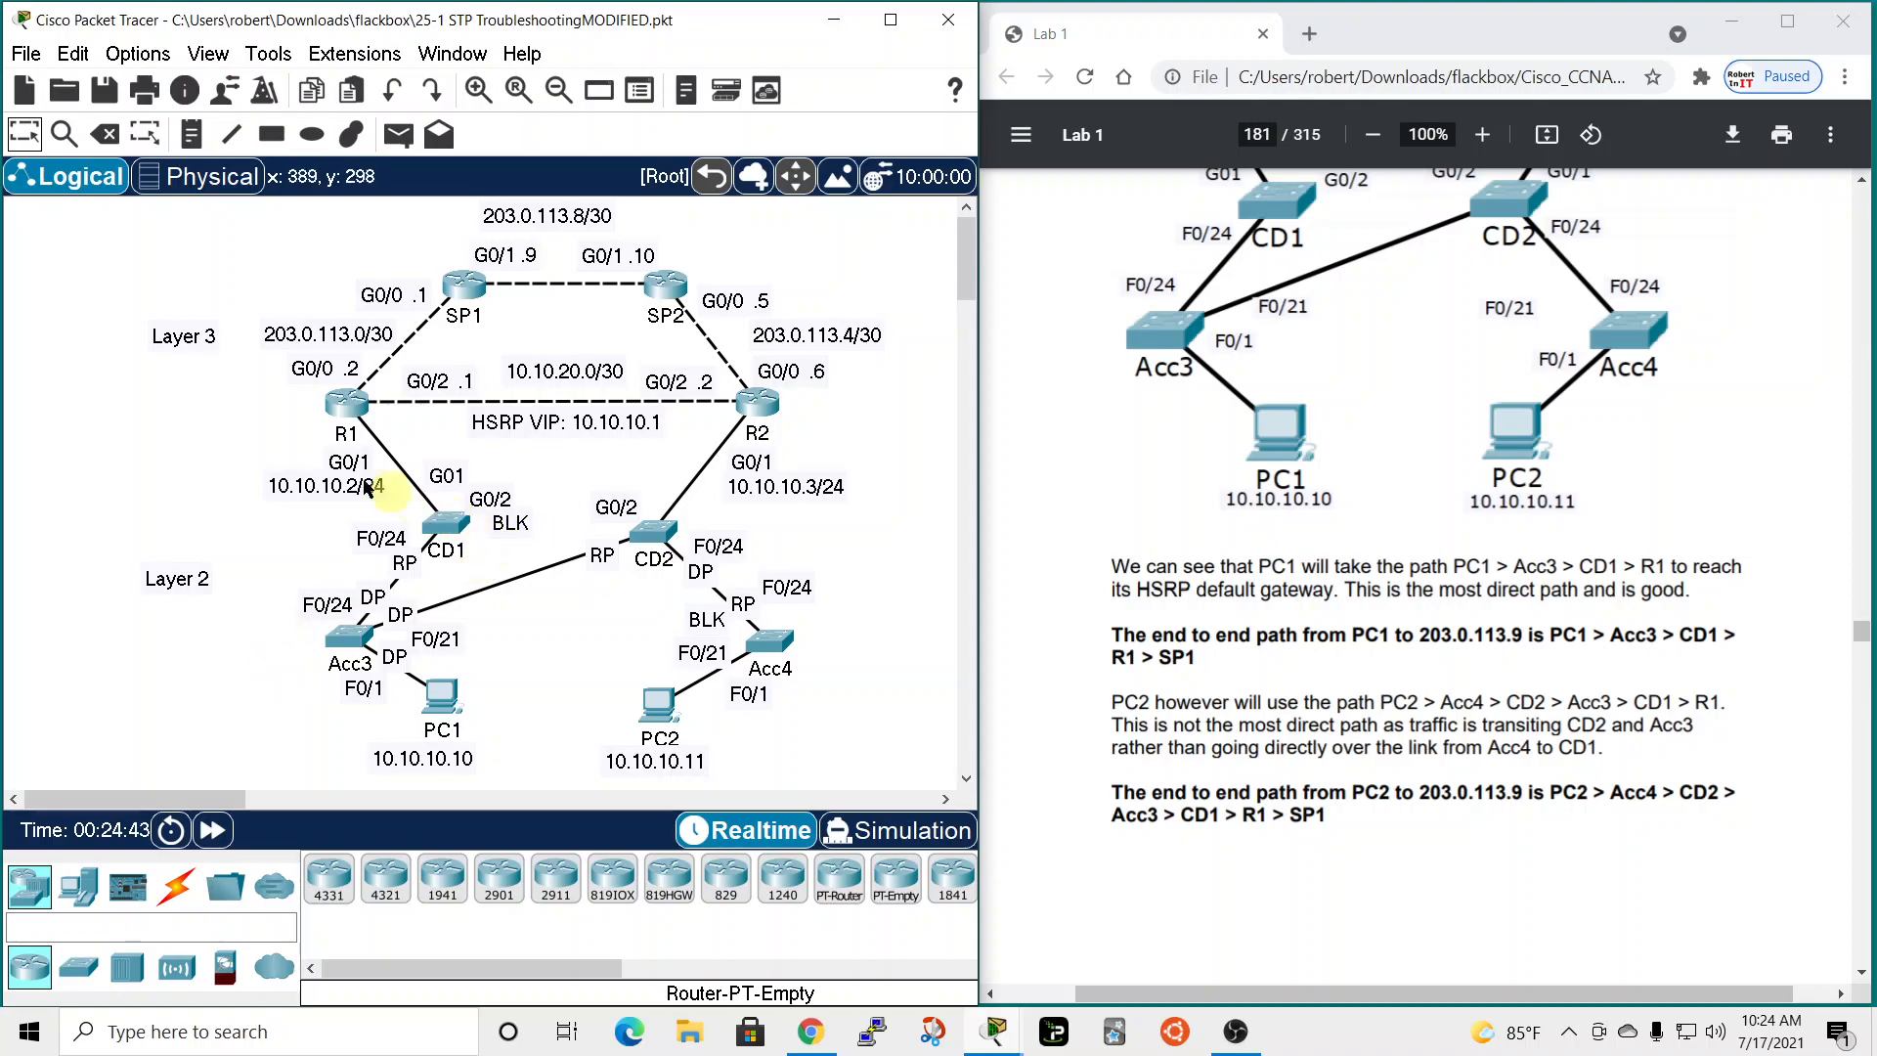
scroll(1484, 753, "down", 10)
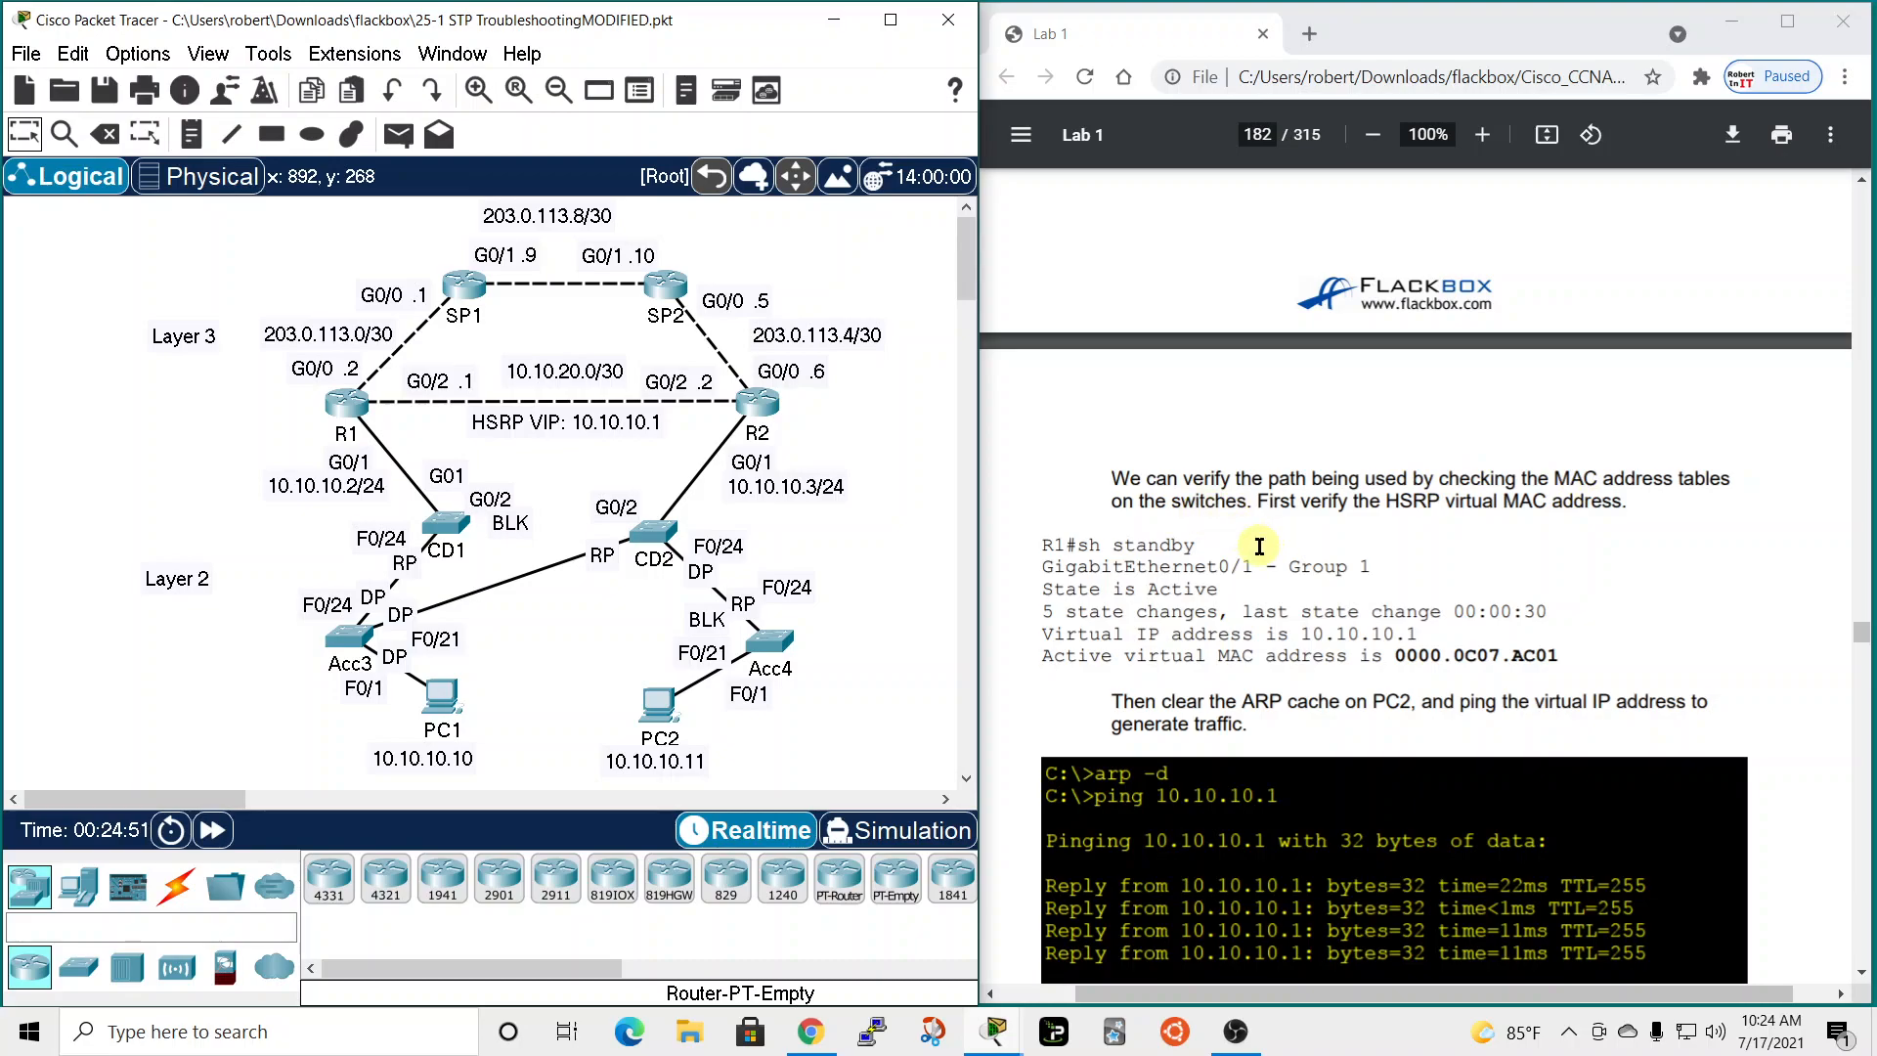
scroll(1256, 545, "down", 1)
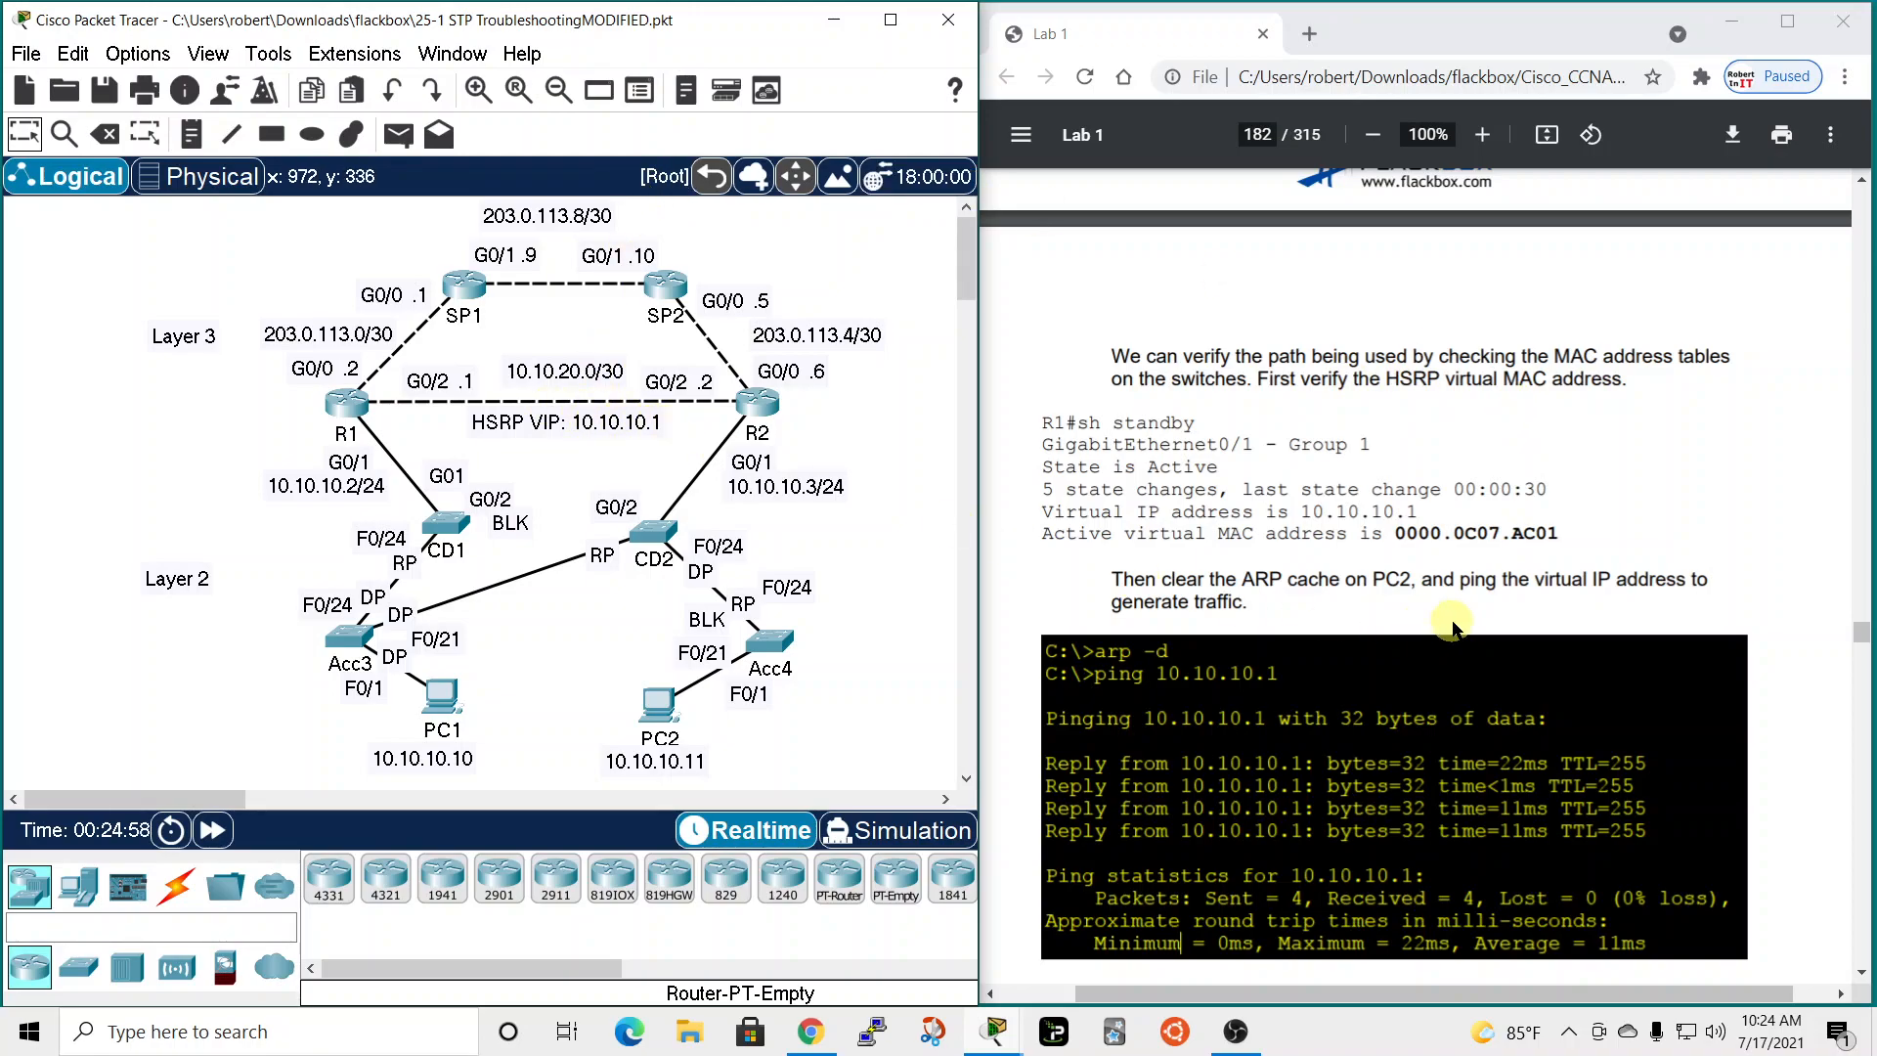
scroll(1428, 625, "down", 1)
Open R1's command line, enter privileged mode and display its HSRP status with "sh stand".
left_click(347, 410)
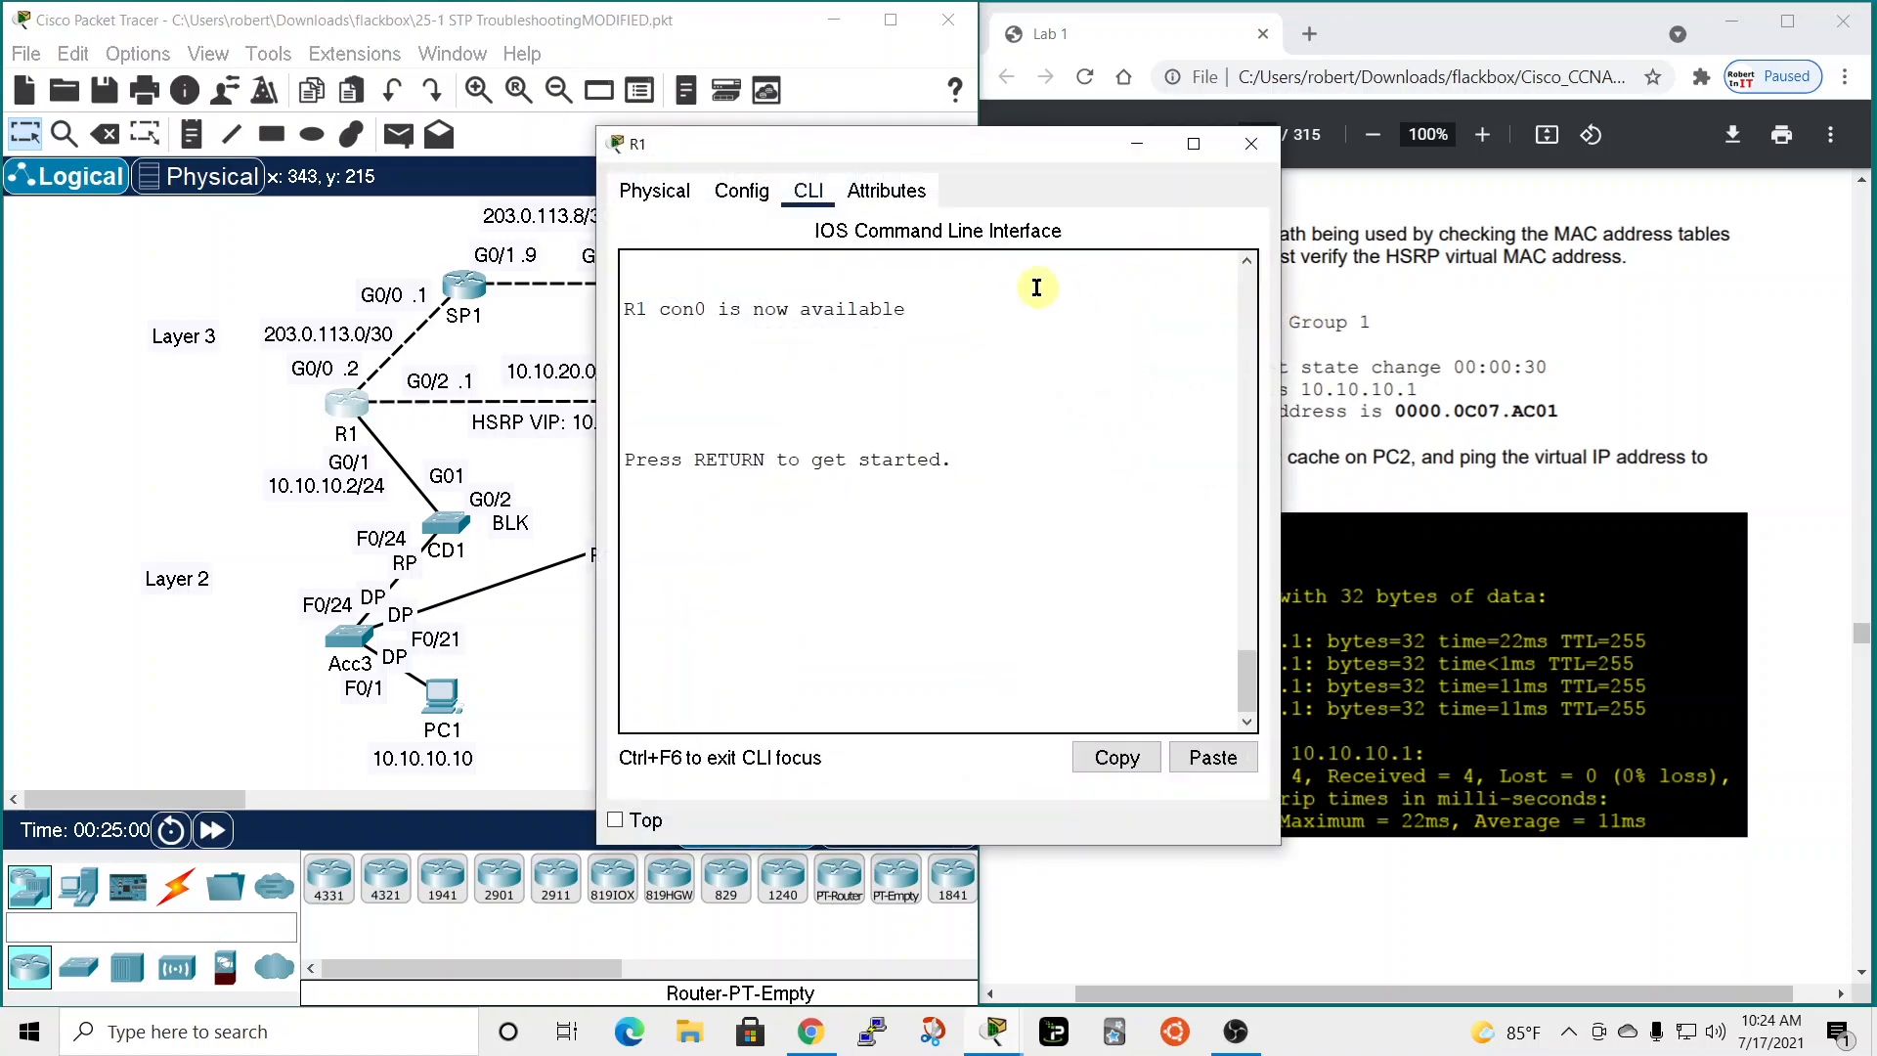
left_click_drag(958, 149, 418, 47)
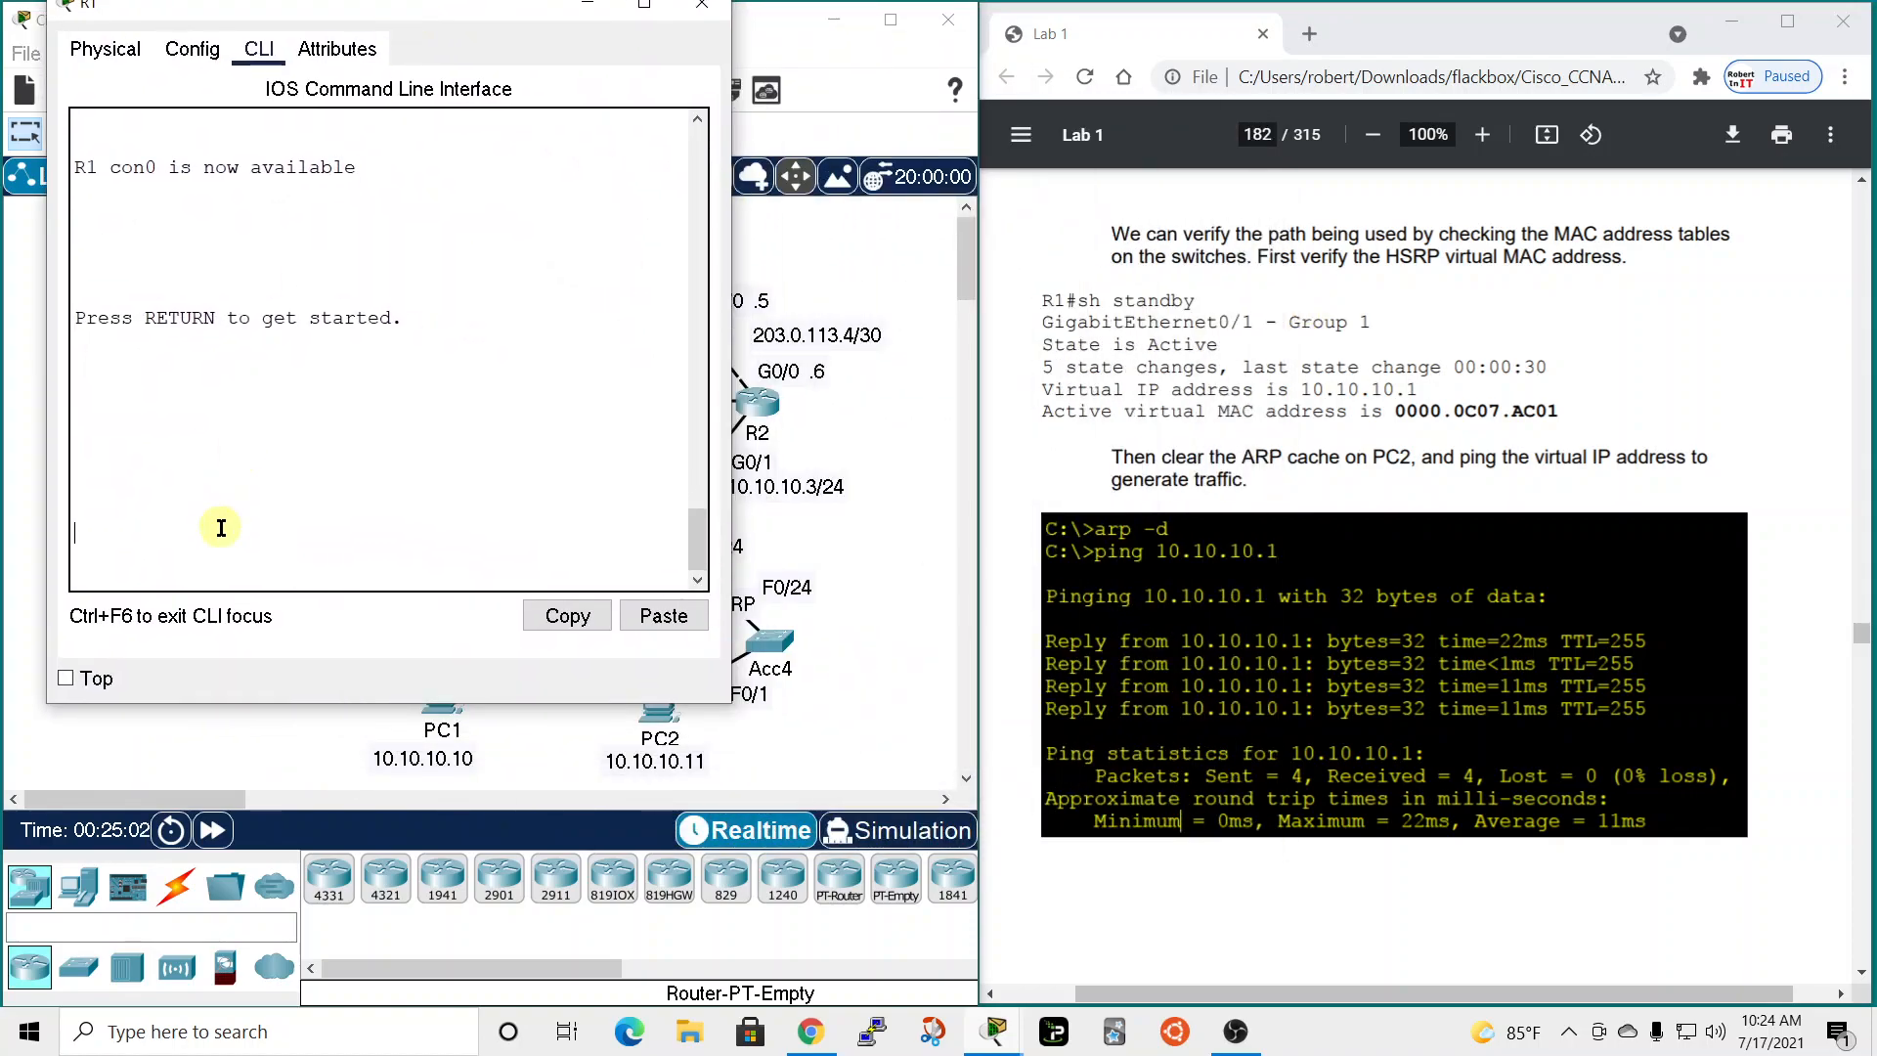
key("Return")
type("en")
key("Return")
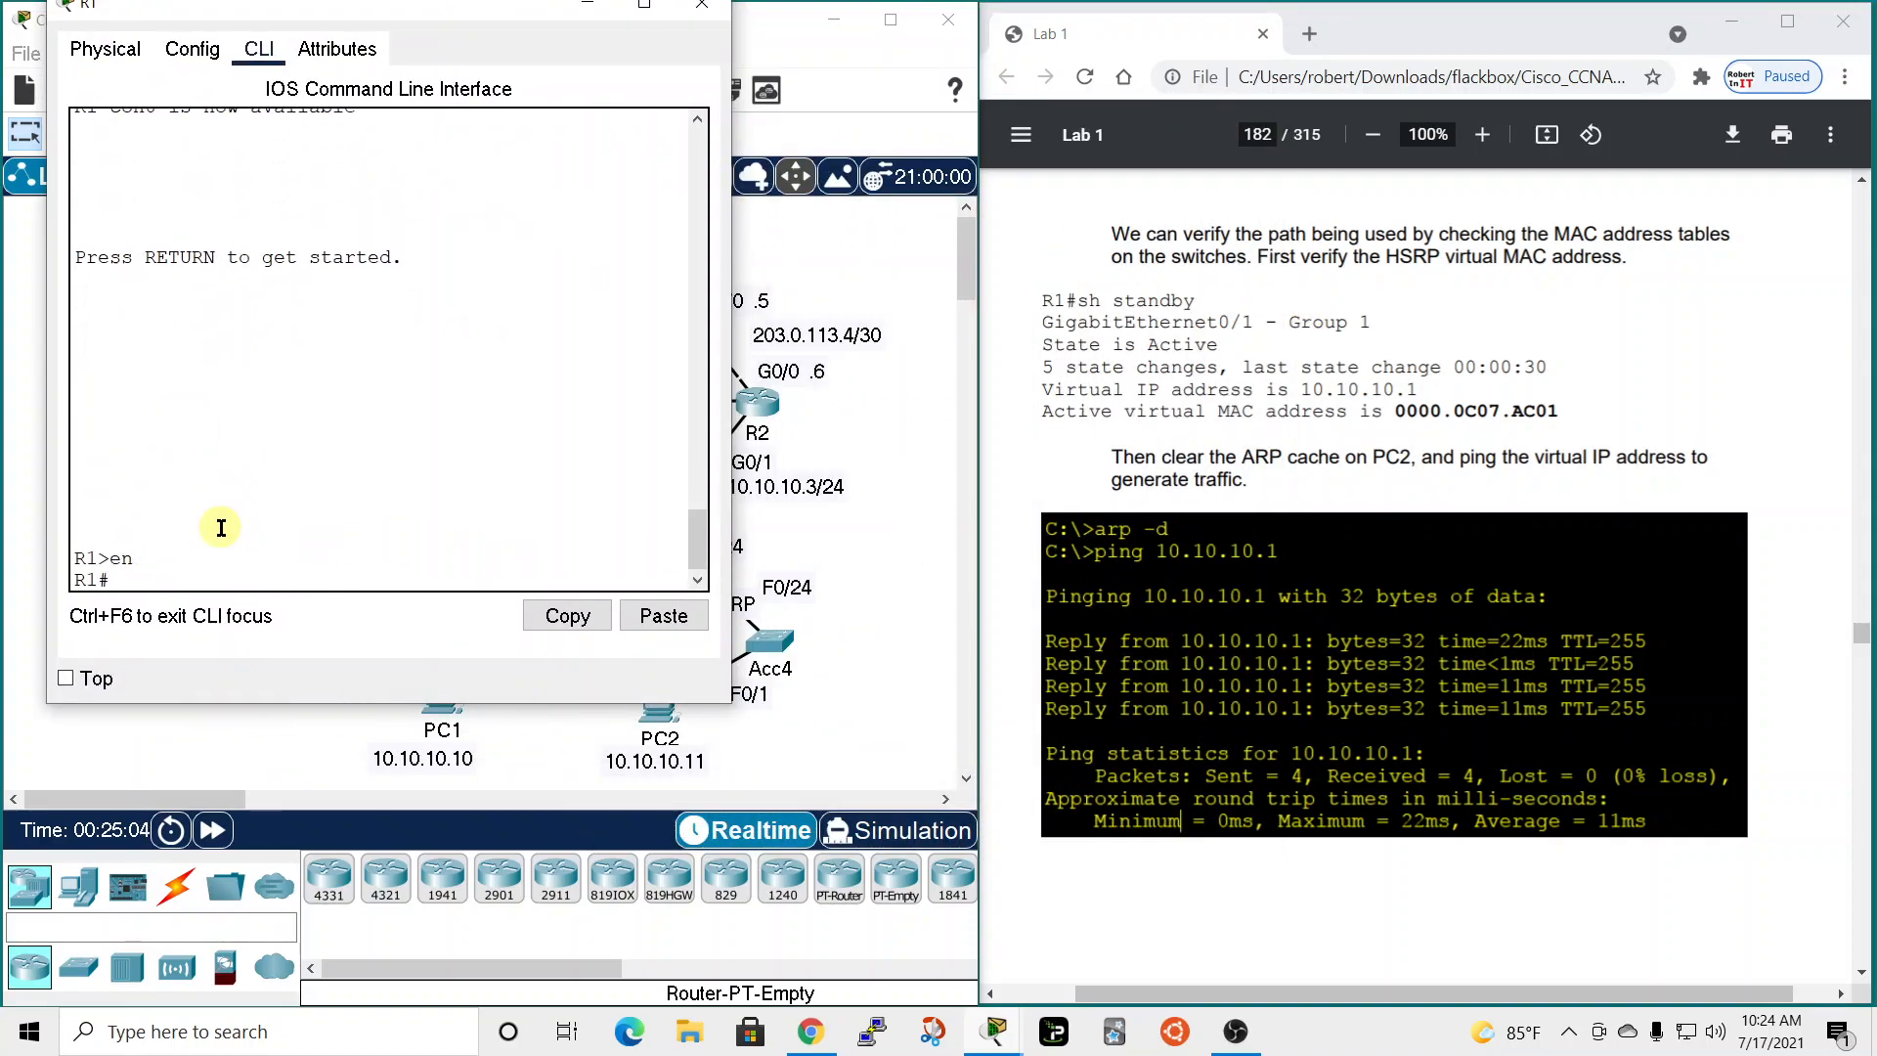
key("Return")
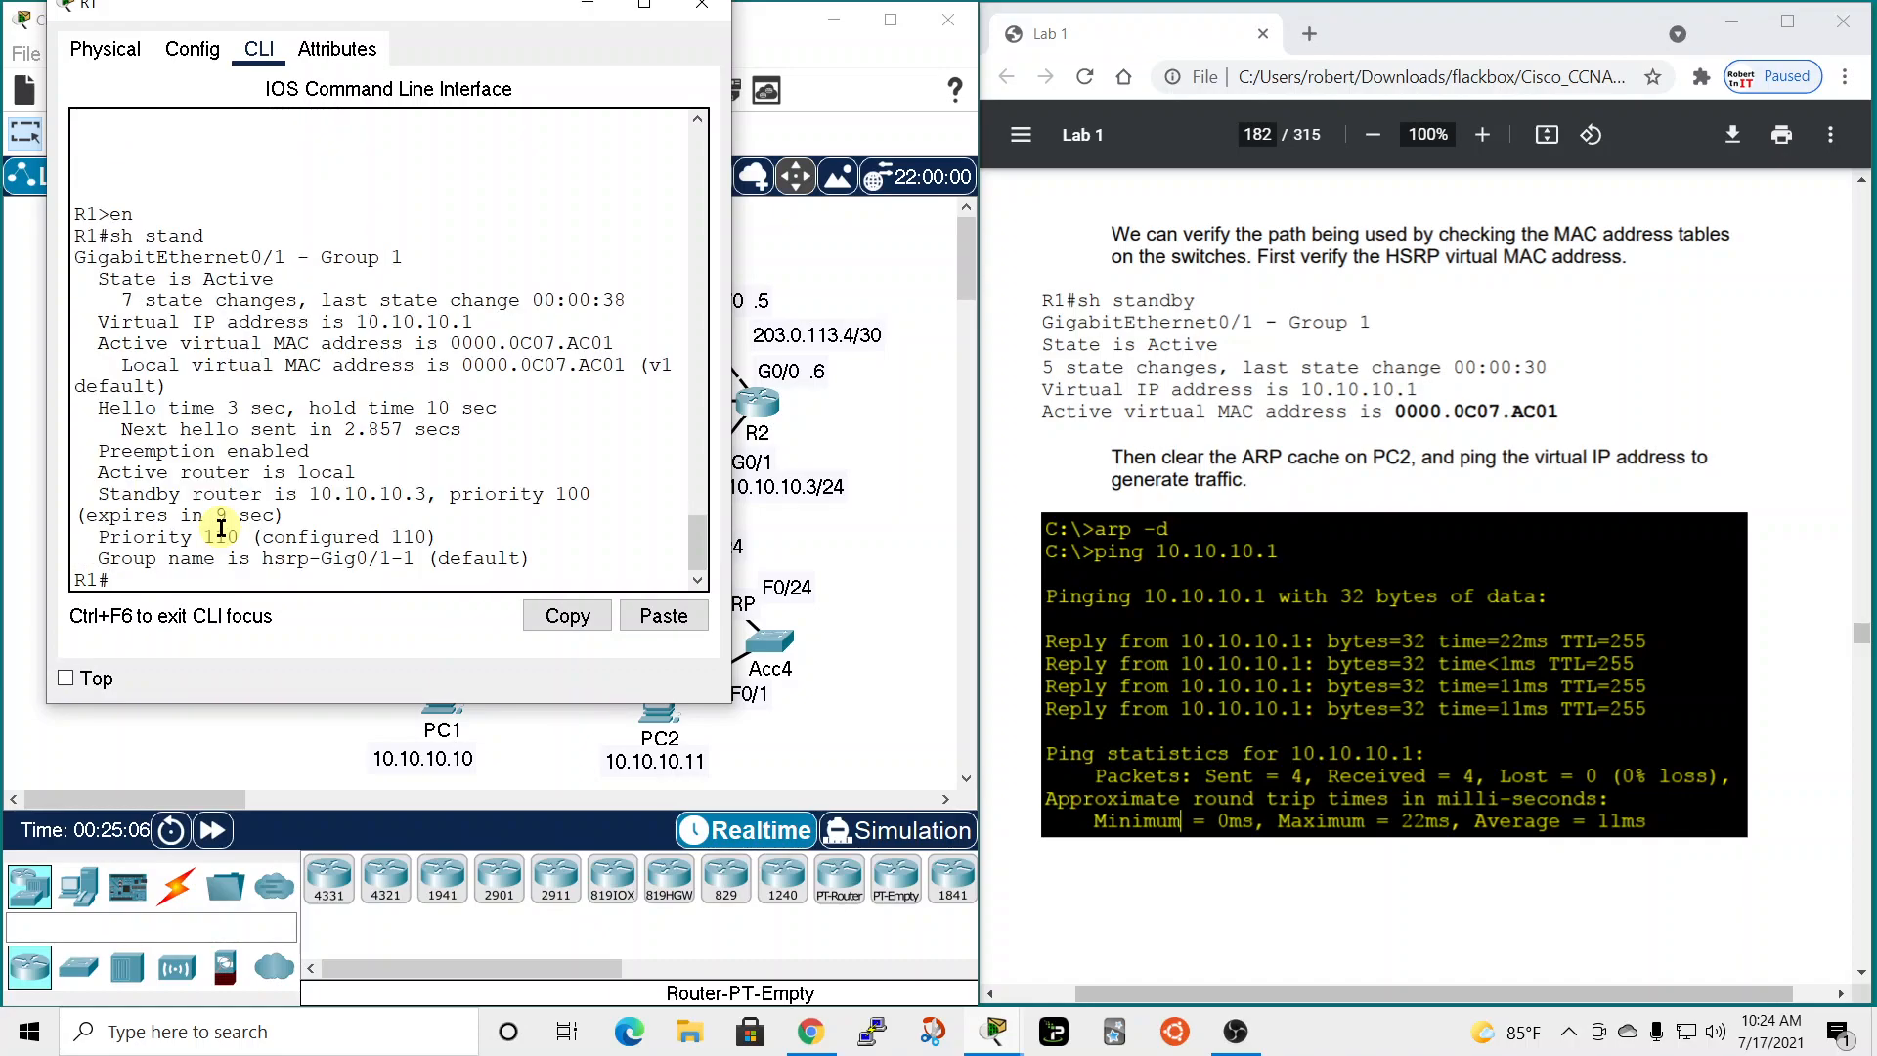
Widen R1's window, highlight the virtual IP address and the AC01 ending of the active virtual MAC, and close the window.
left_click_drag(732, 413, 978, 446)
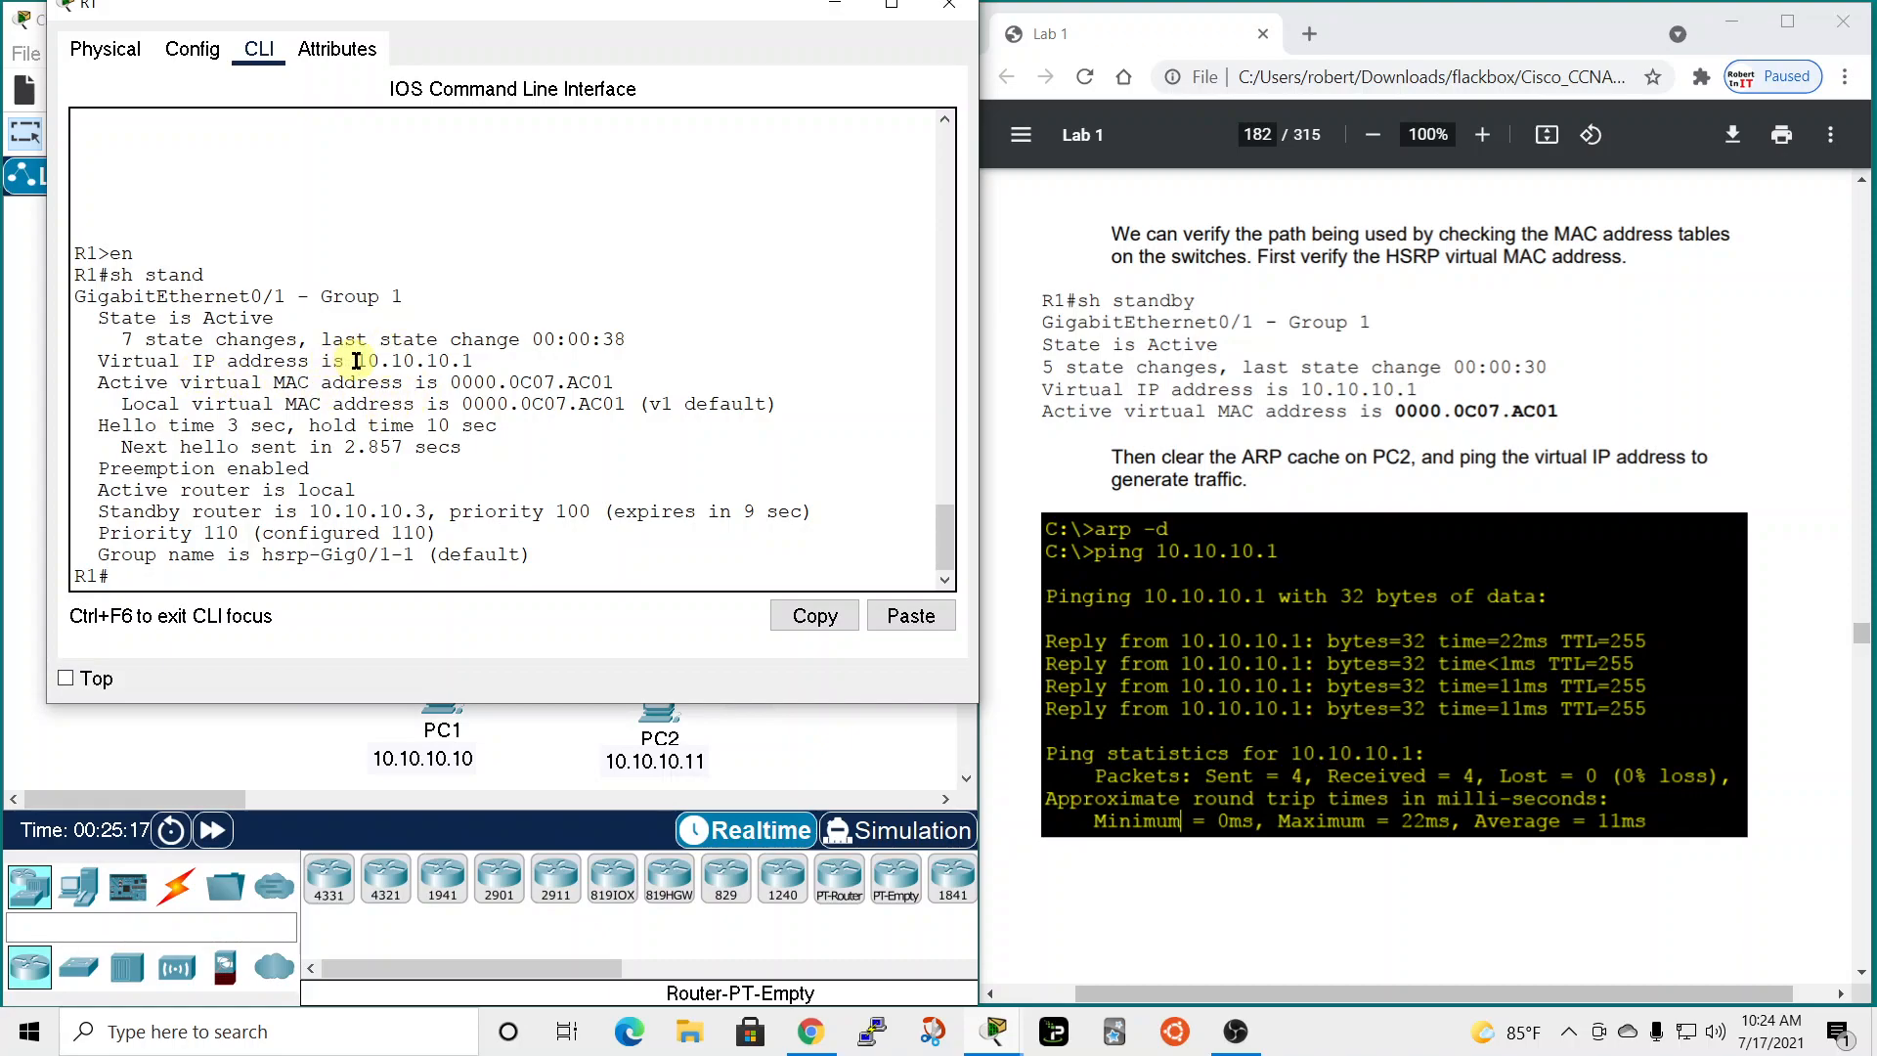
left_click_drag(357, 361, 477, 361)
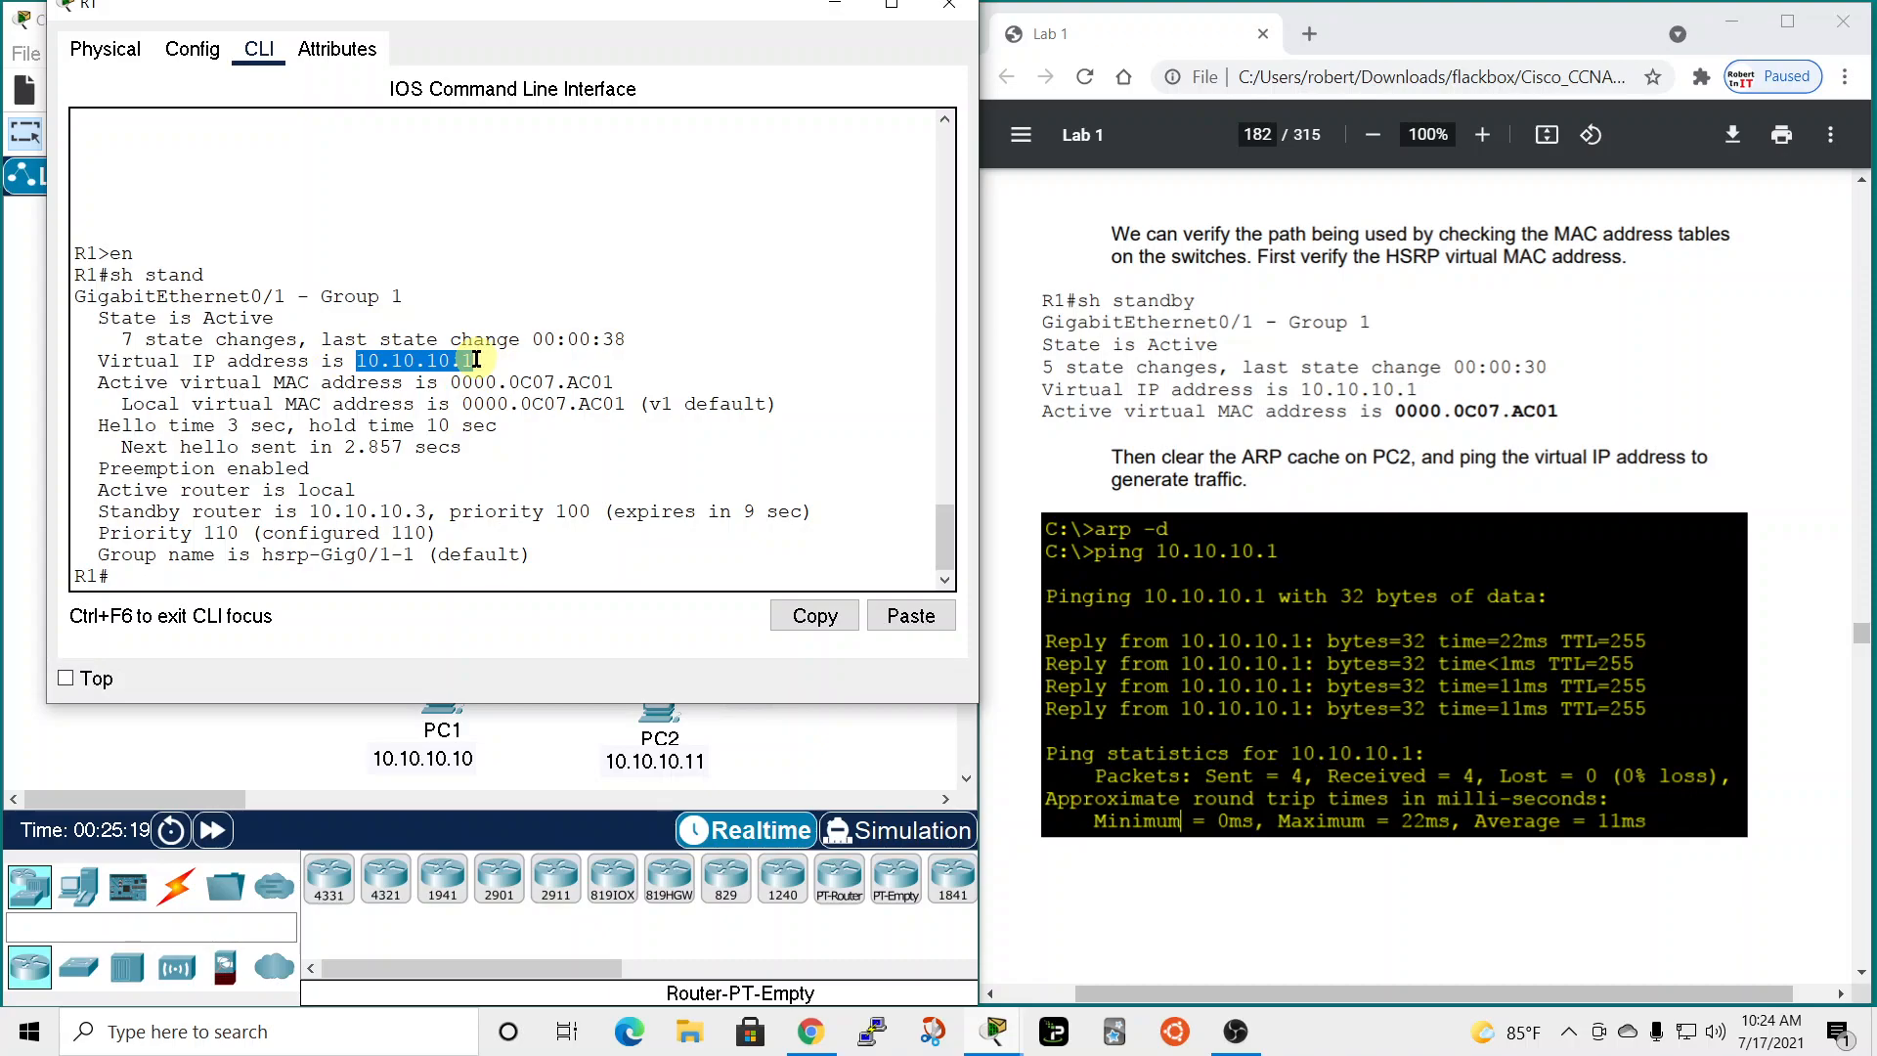
left_click_drag(570, 380, 616, 384)
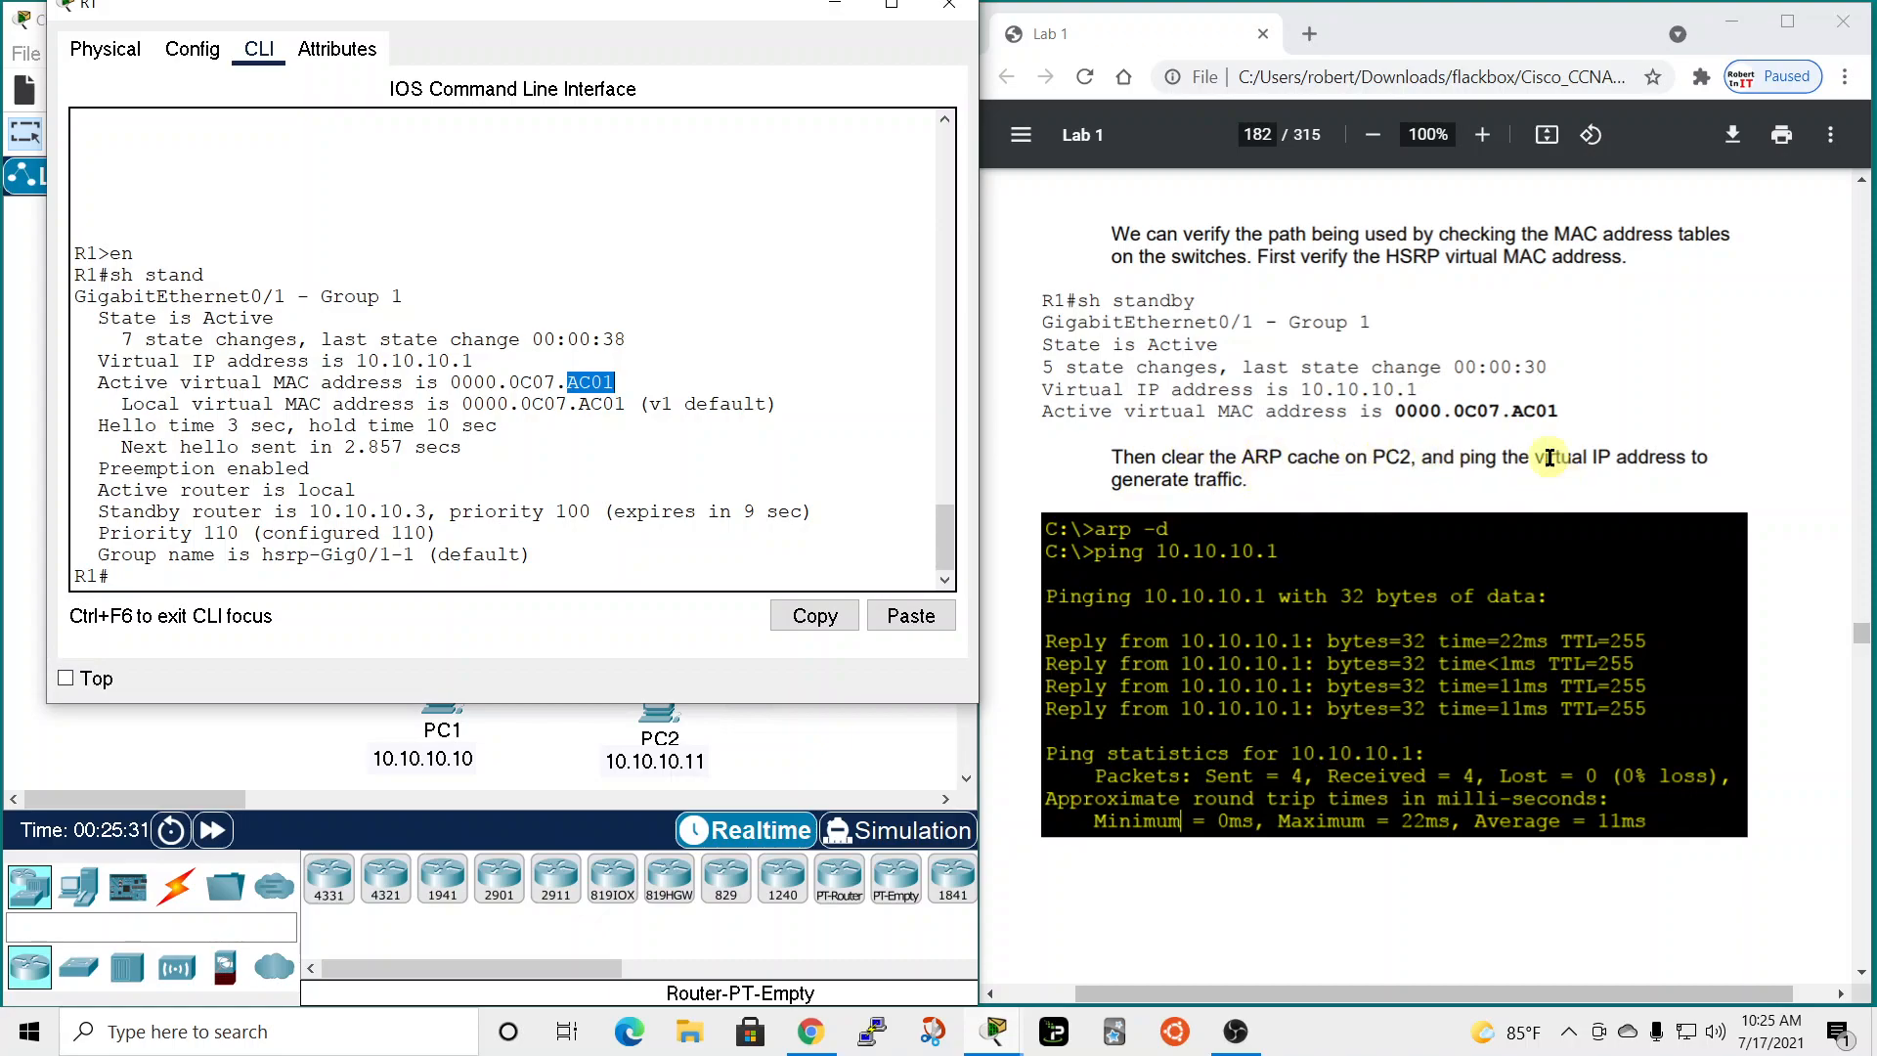
left_click(949, 12)
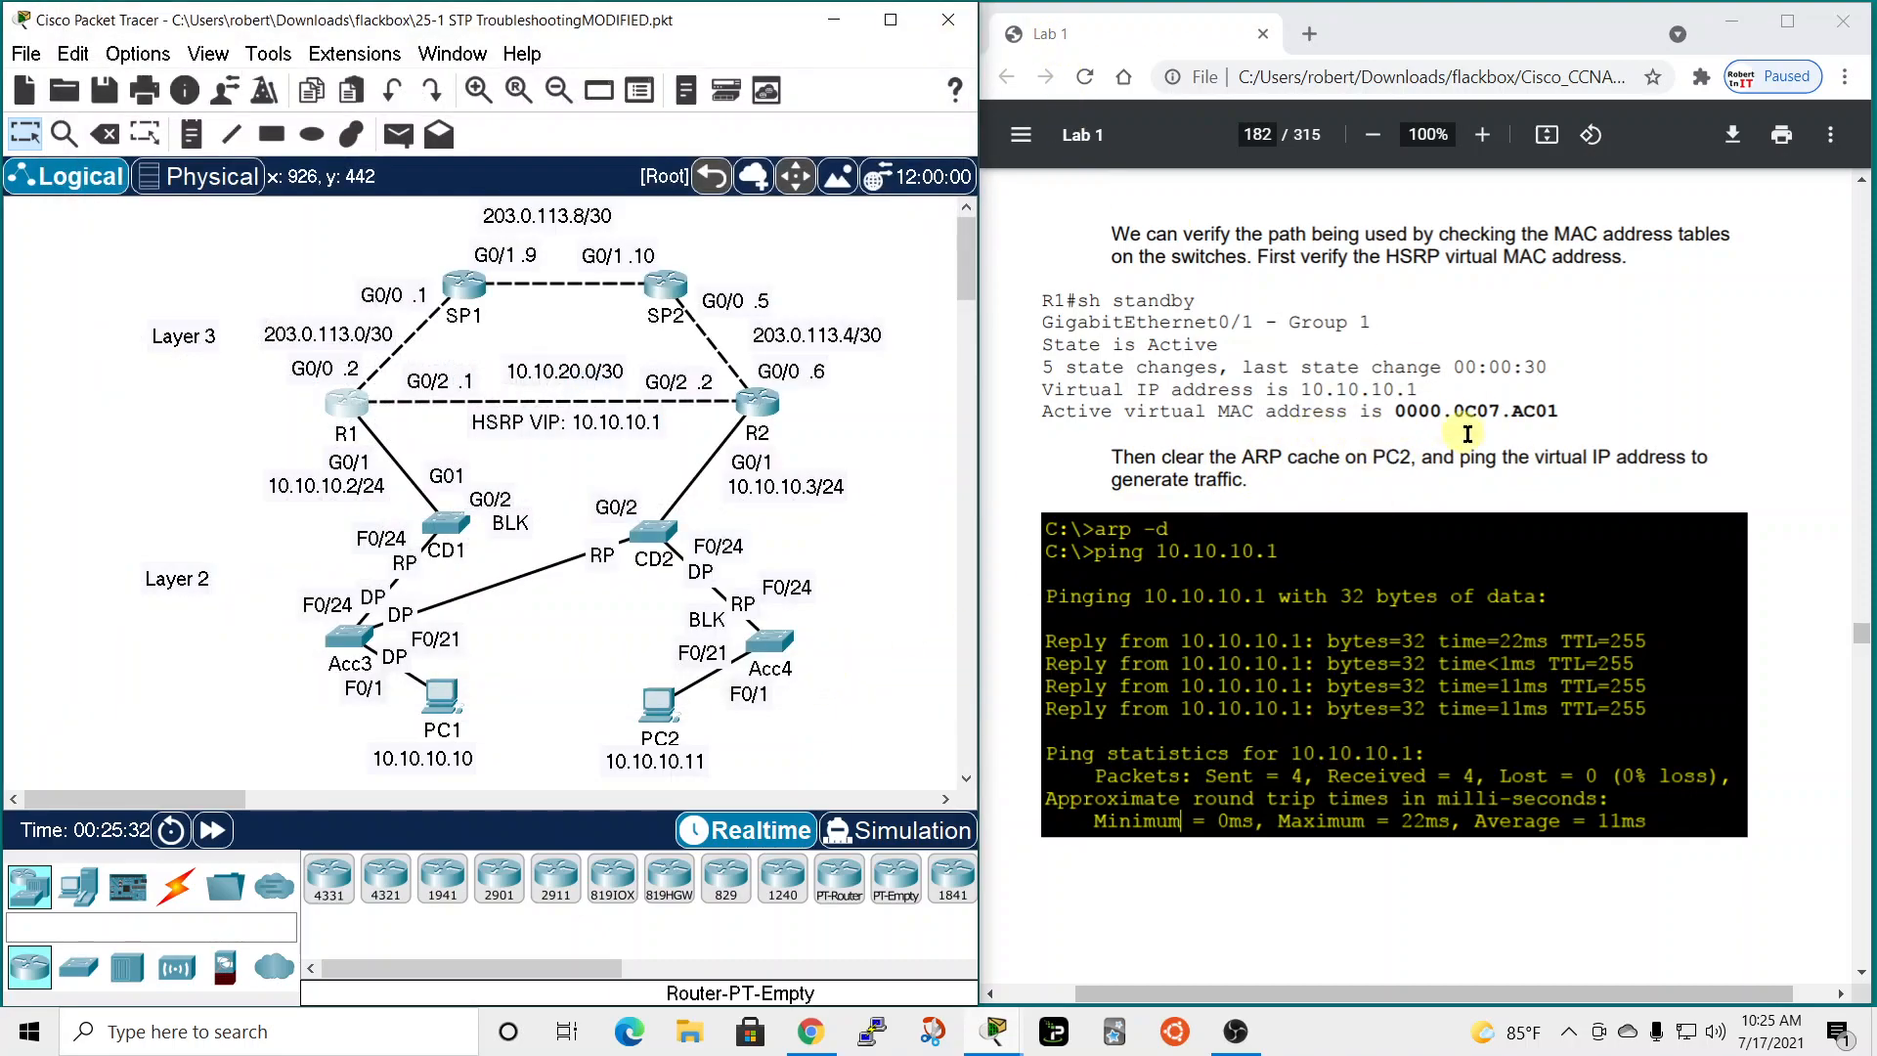
In PC2's Command Prompt, clear the ARP cache with "arp -d", ping 10.10.10.1, read the guide's next check and close PC2's window.
left_click(653, 706)
left_click_drag(1027, 132, 649, 117)
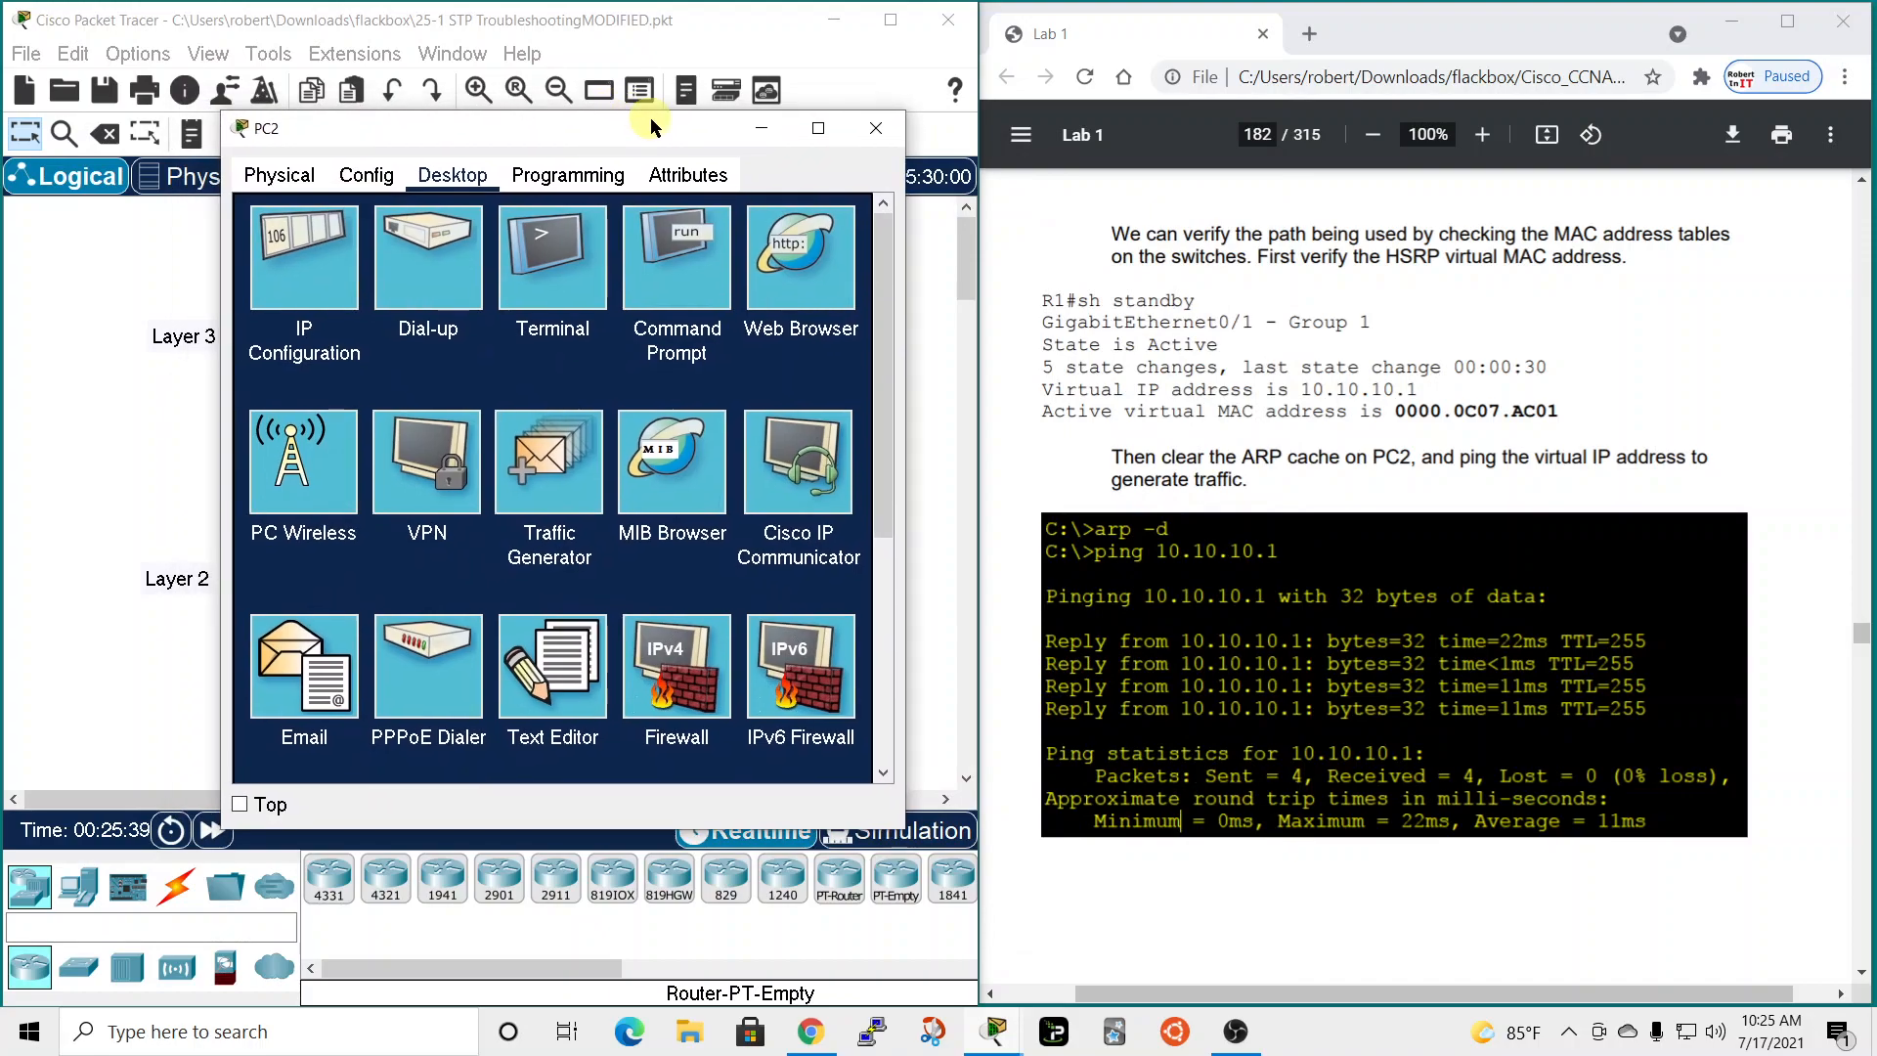
left_click(671, 285)
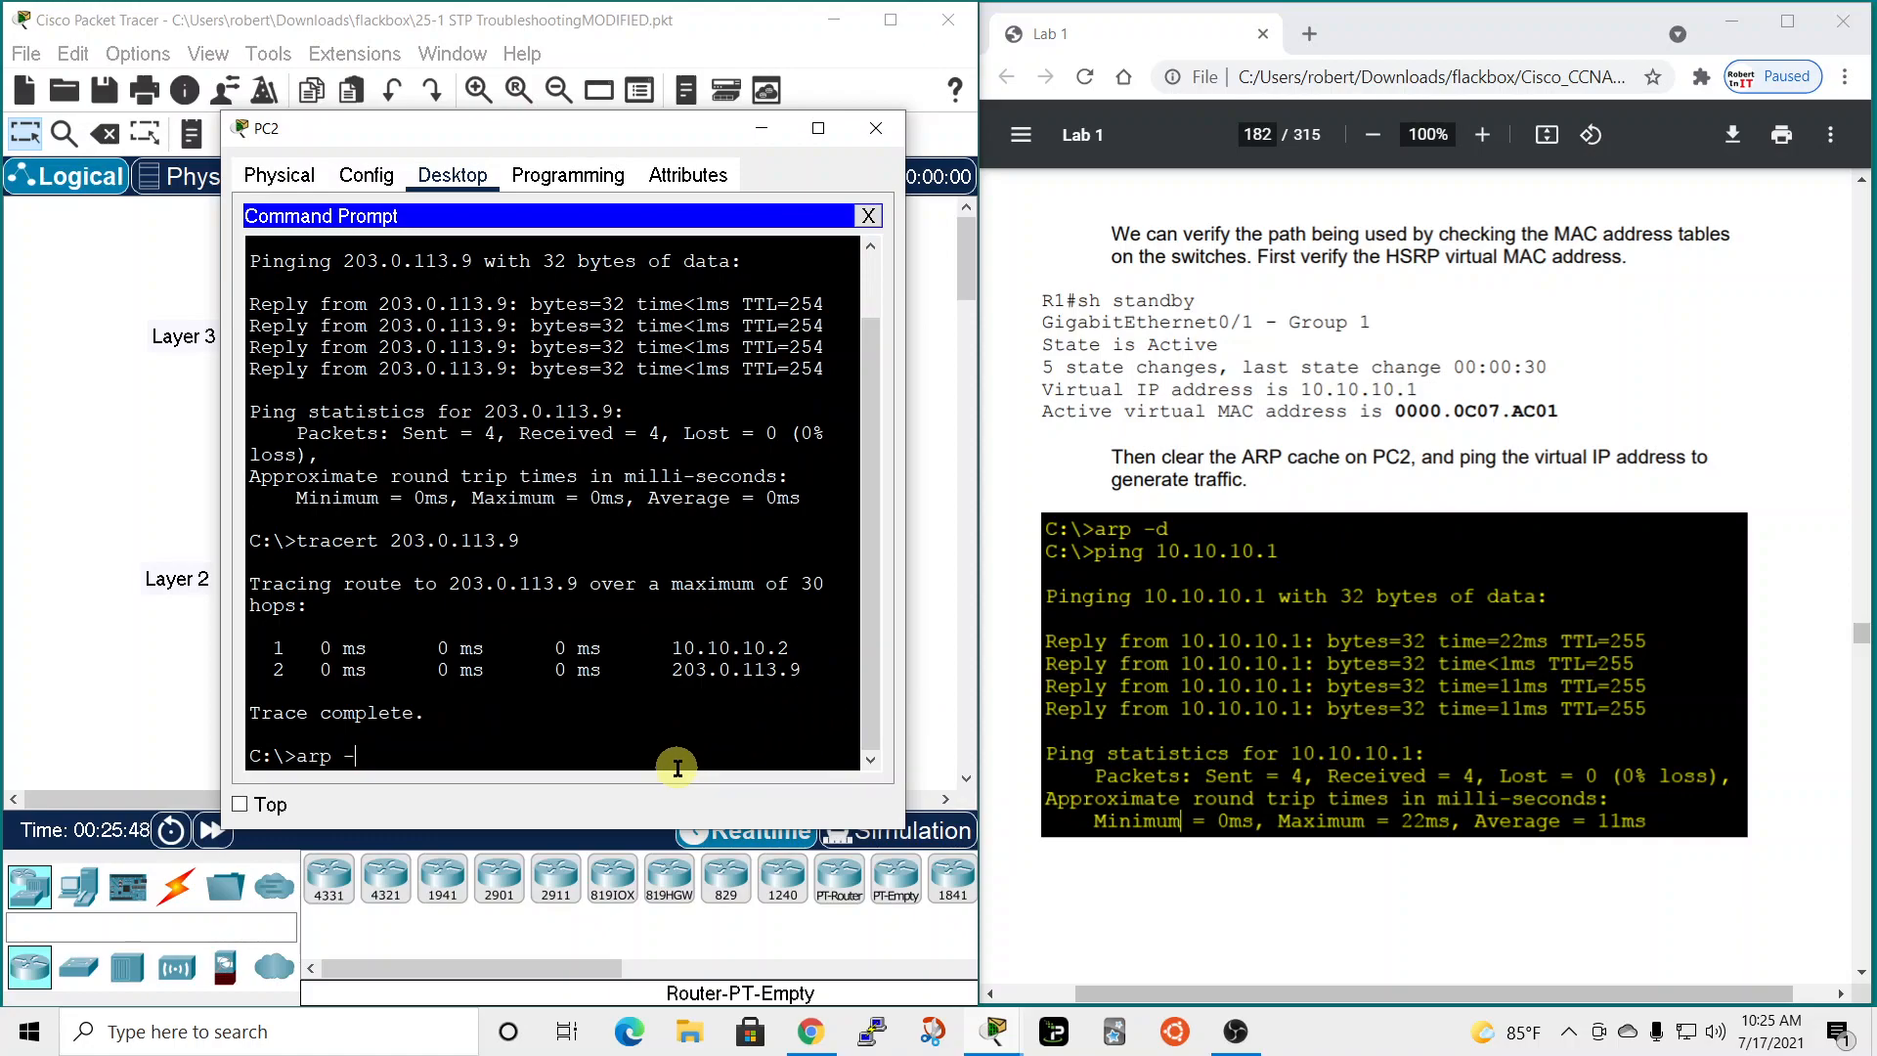
key("Return")
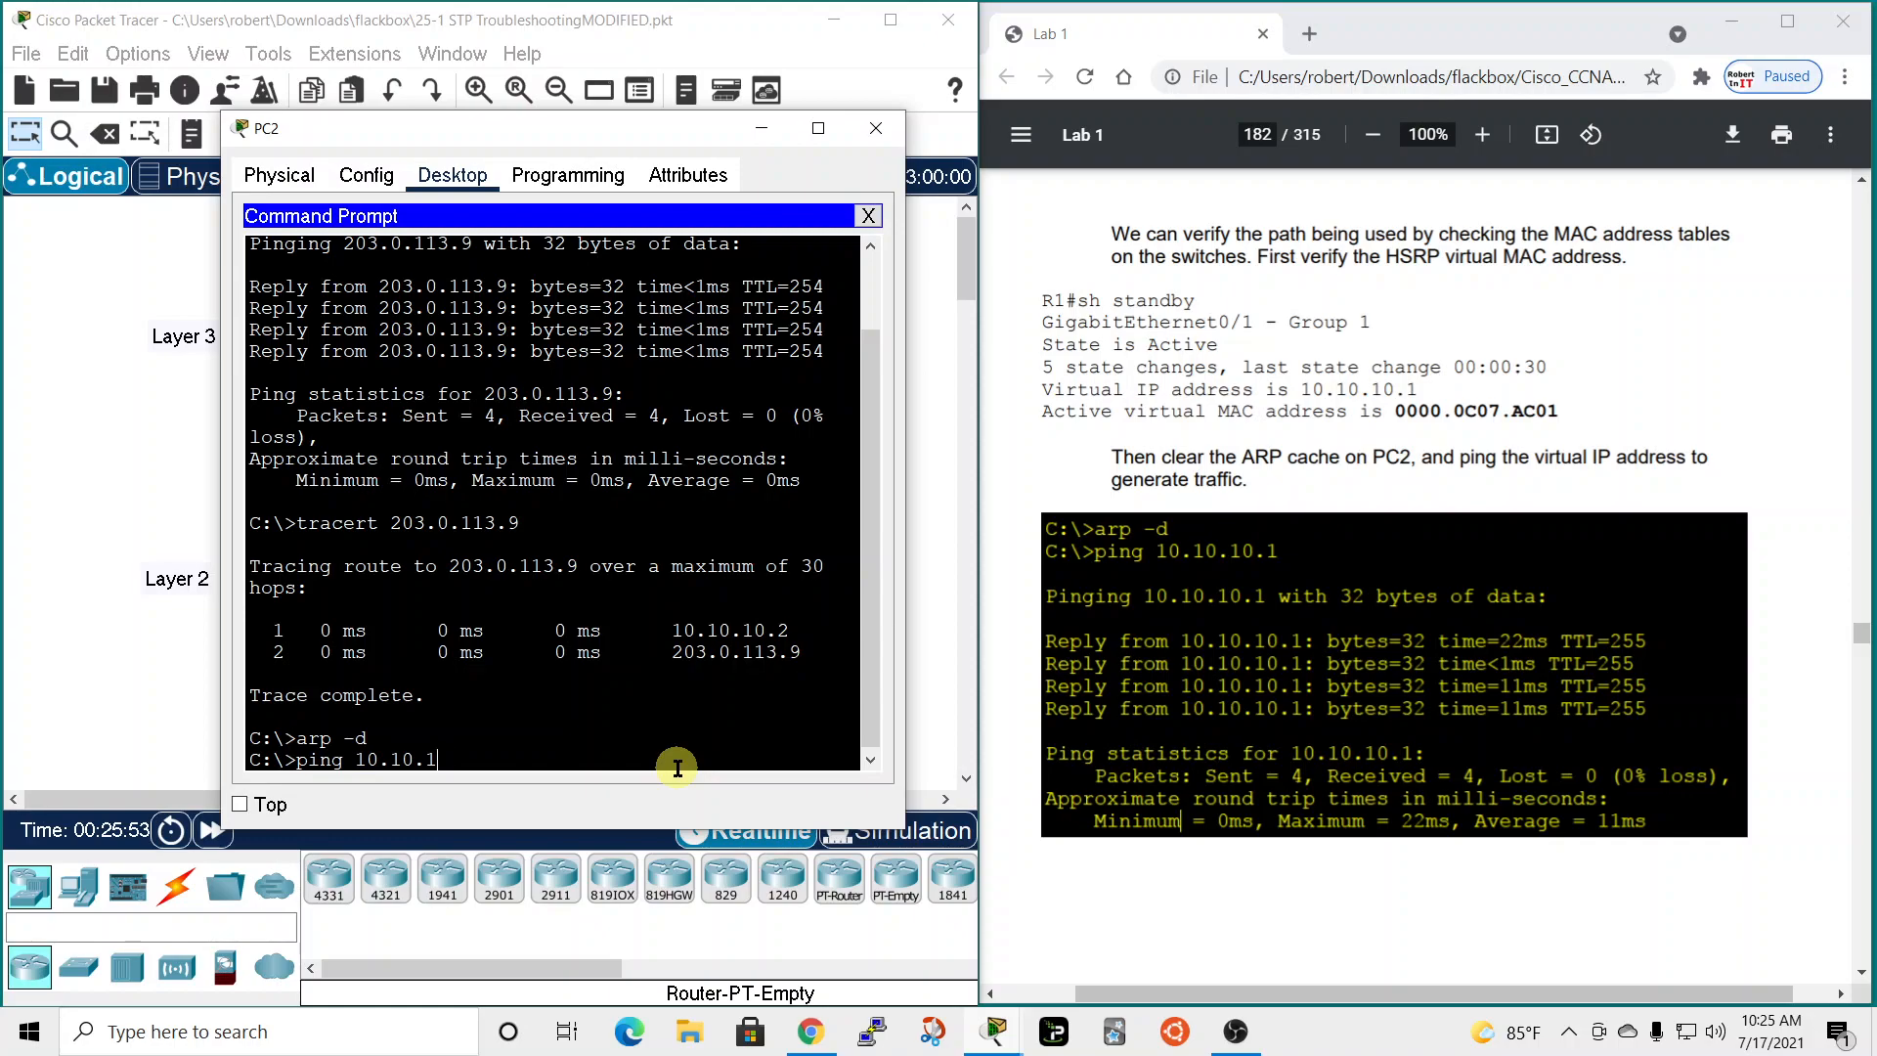
type("ping 10.10.10.1")
key("Return")
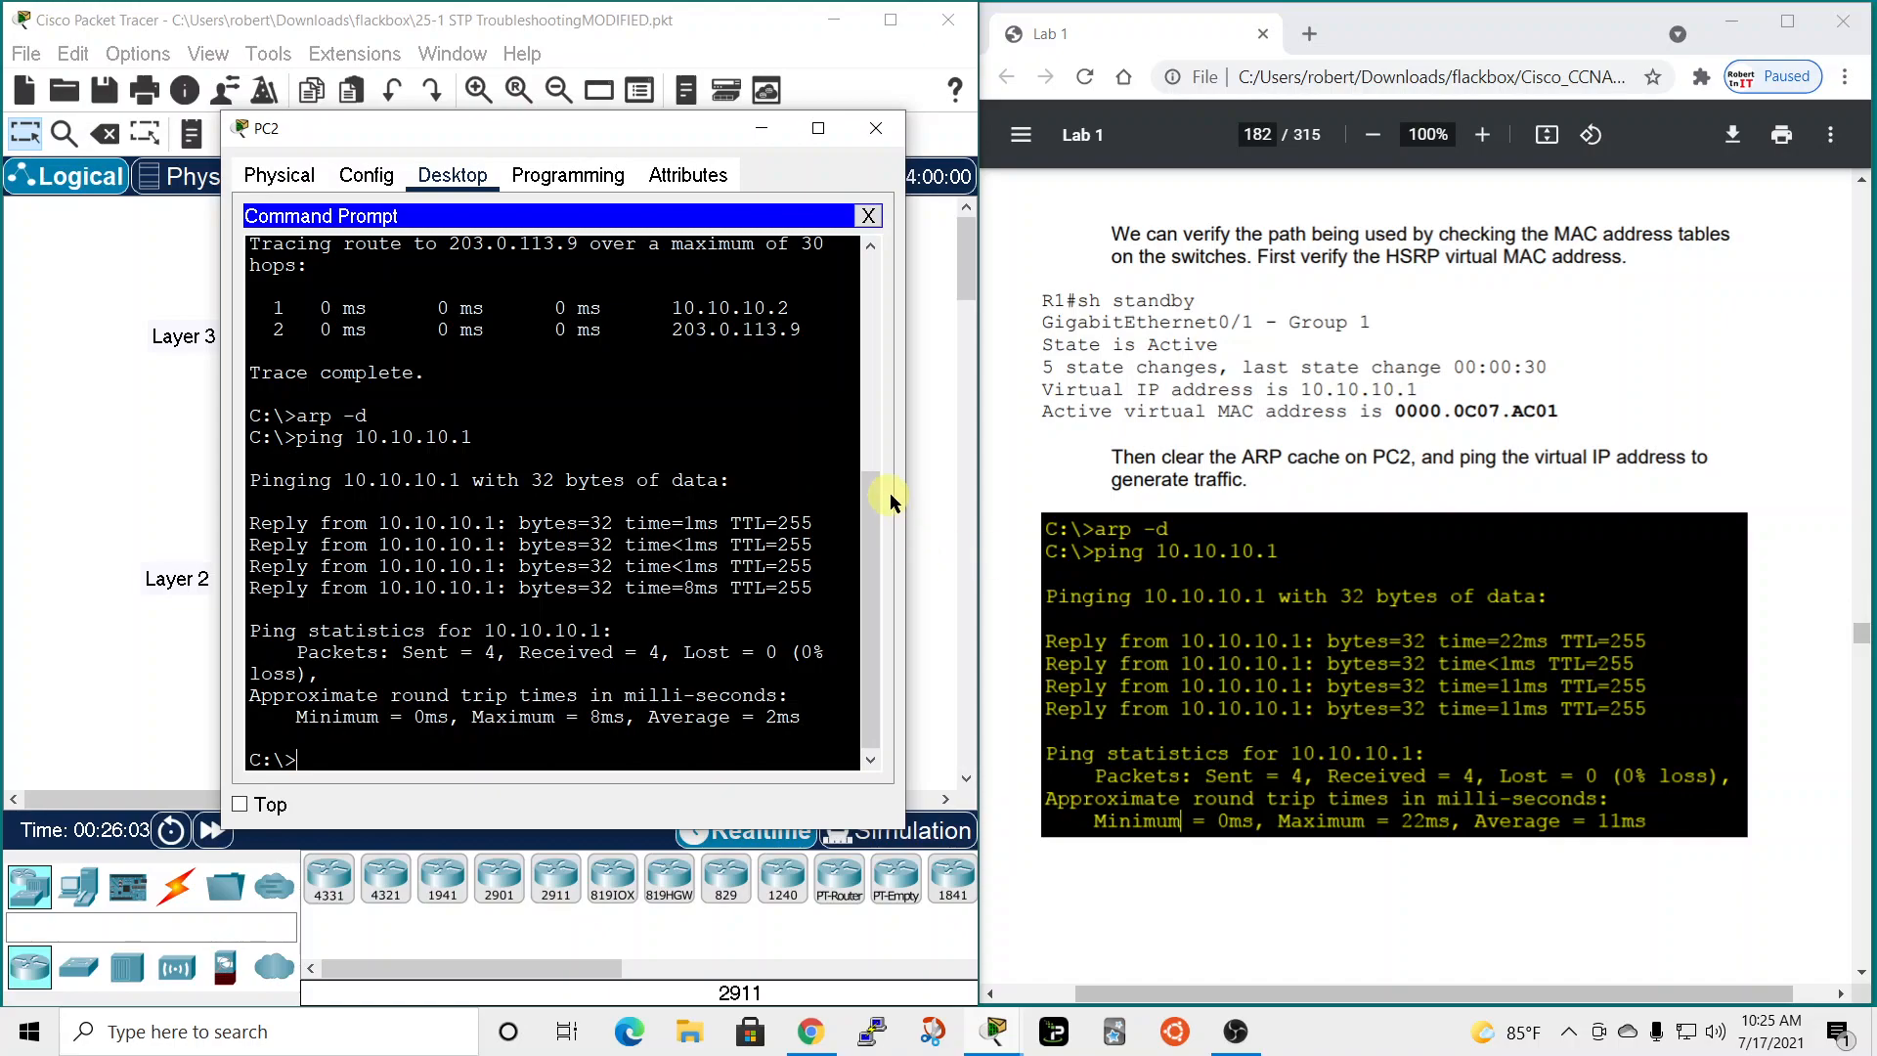
scroll(1472, 571, "down", 10)
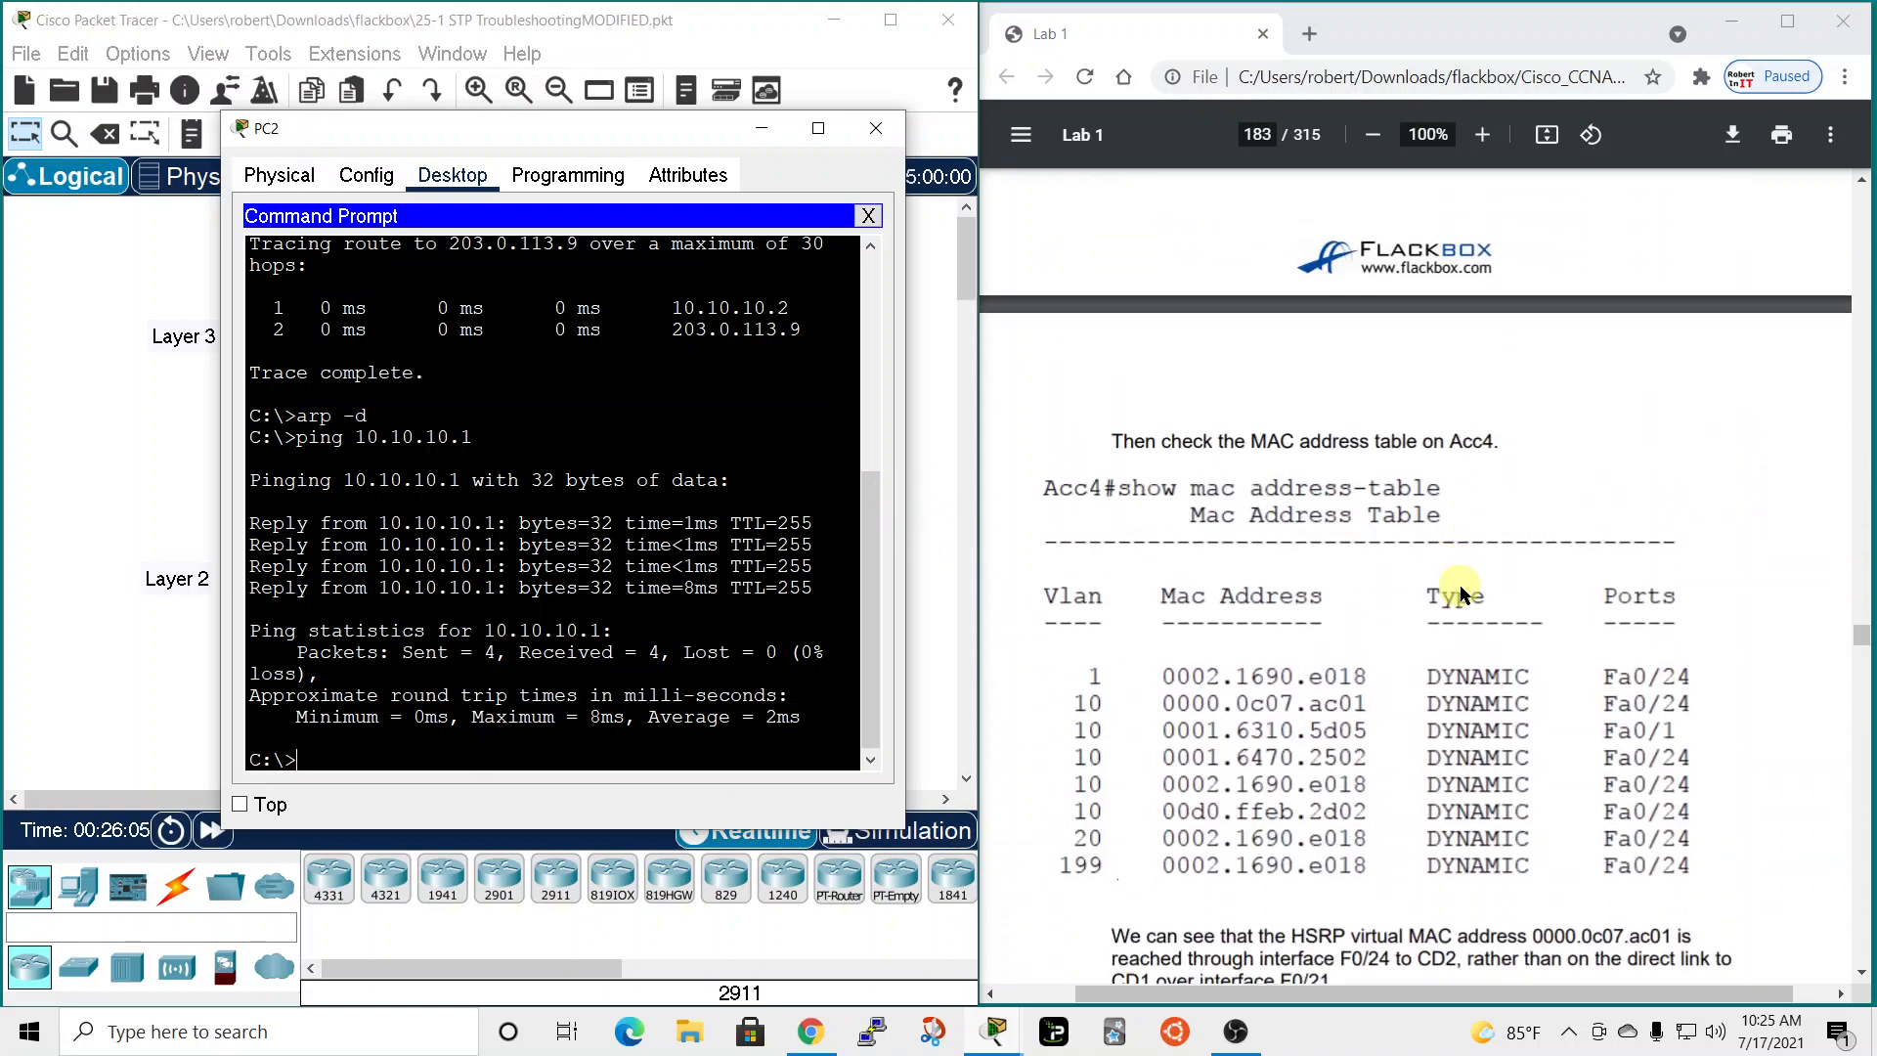
scroll(1463, 593, "down", 1)
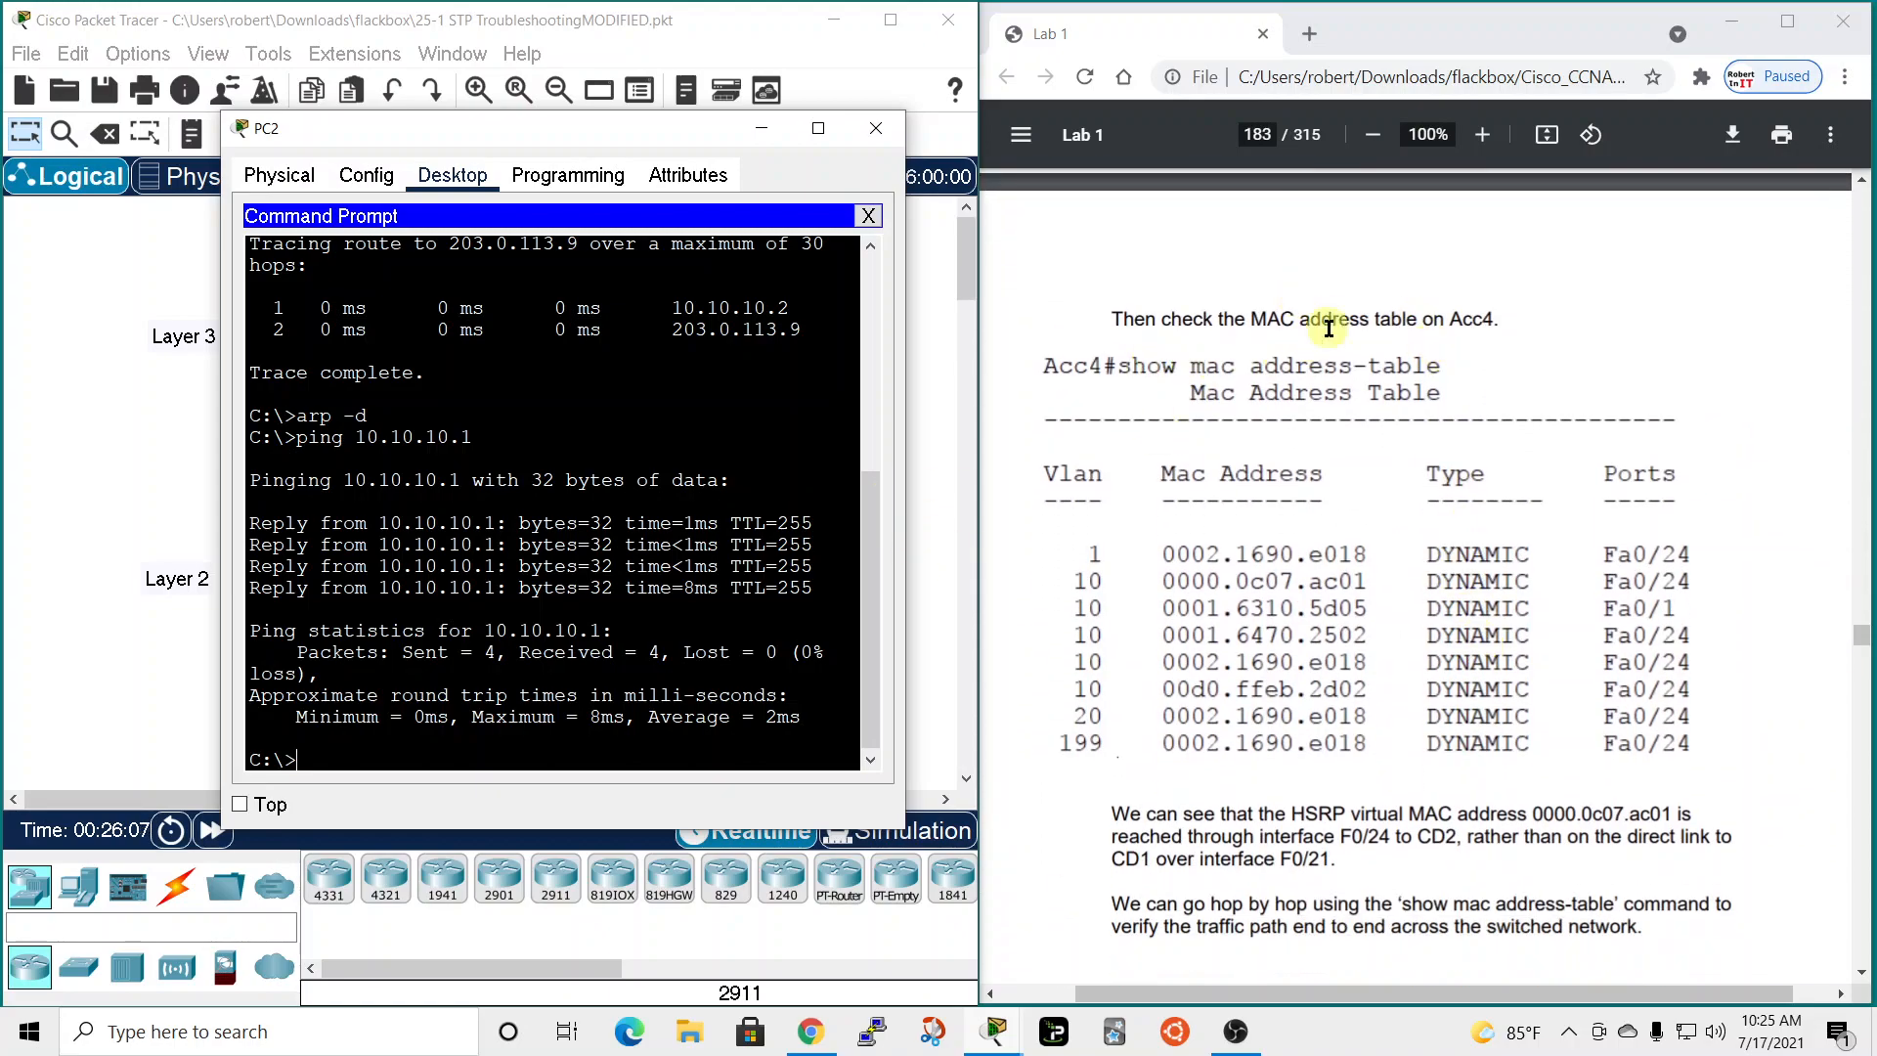
left_click(876, 128)
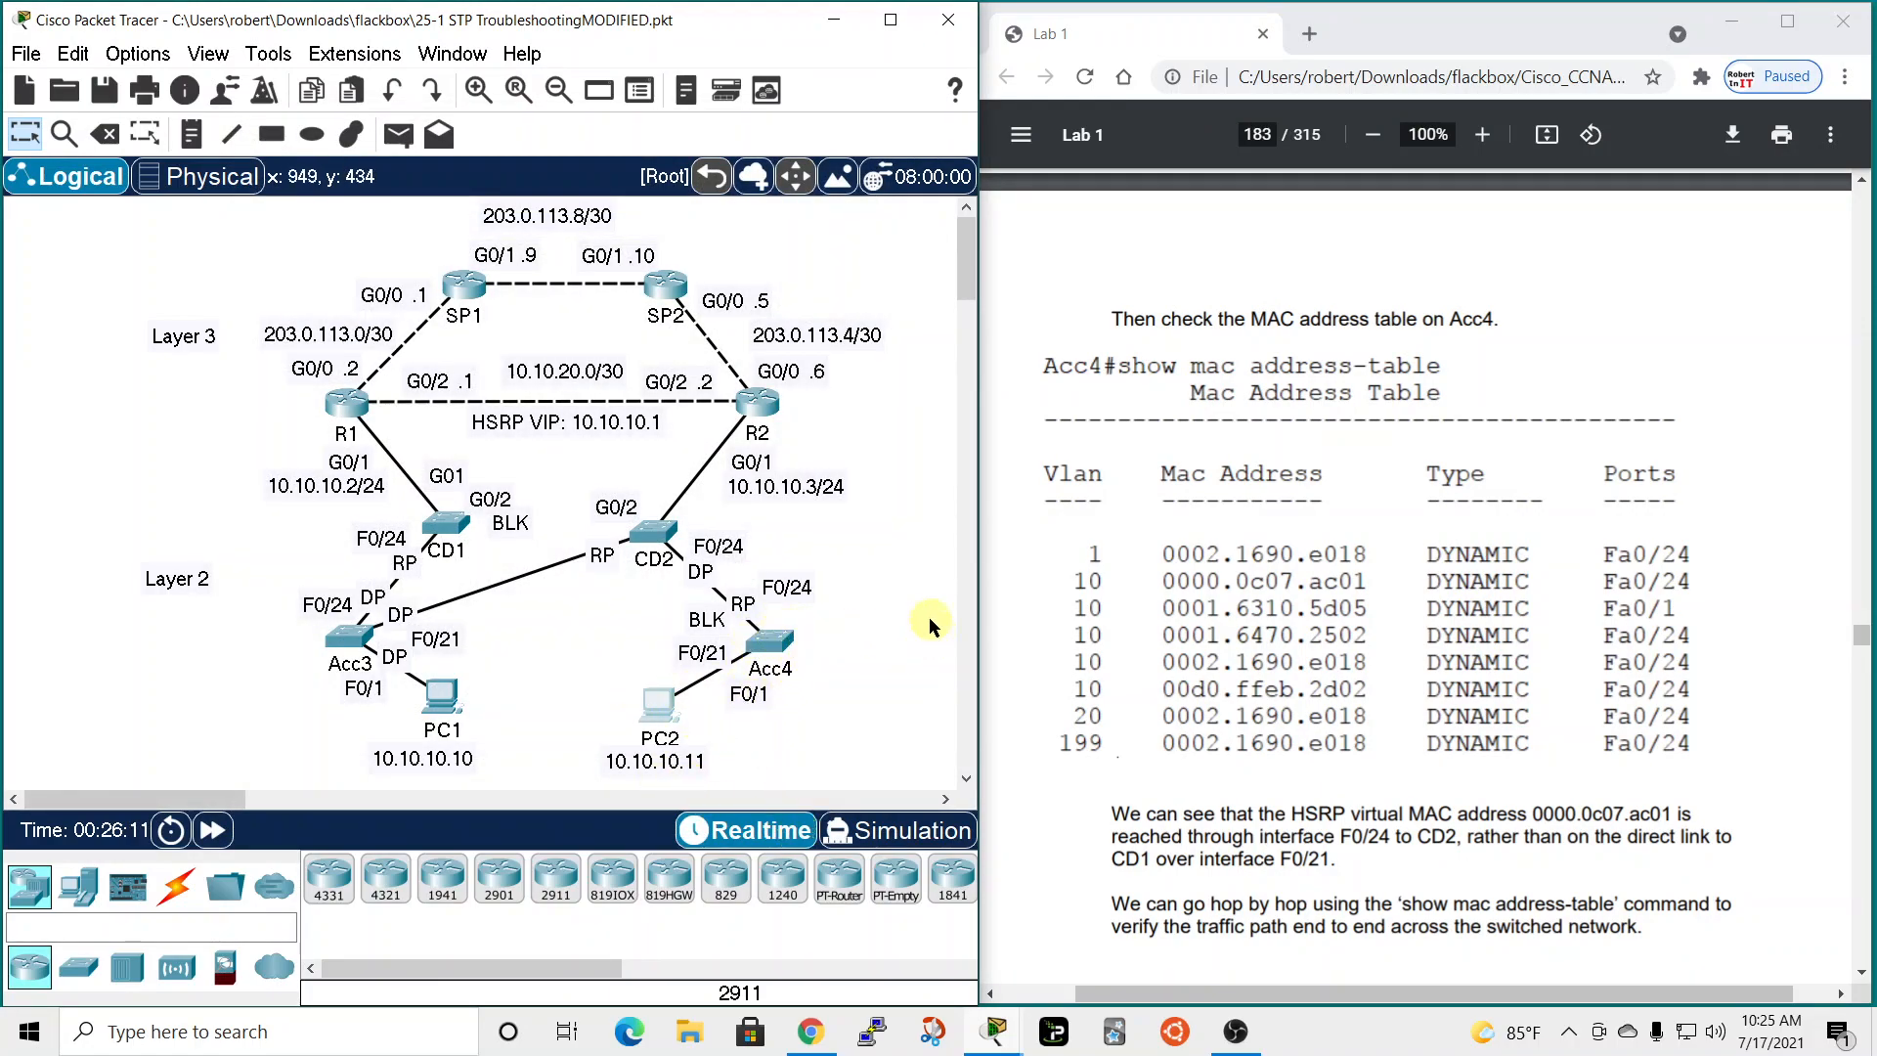
Display Acc4's MAC address table with "show mac address-table" and highlight the VLAN 10 entry for 0000.0c07.ac01.
left_click(767, 640)
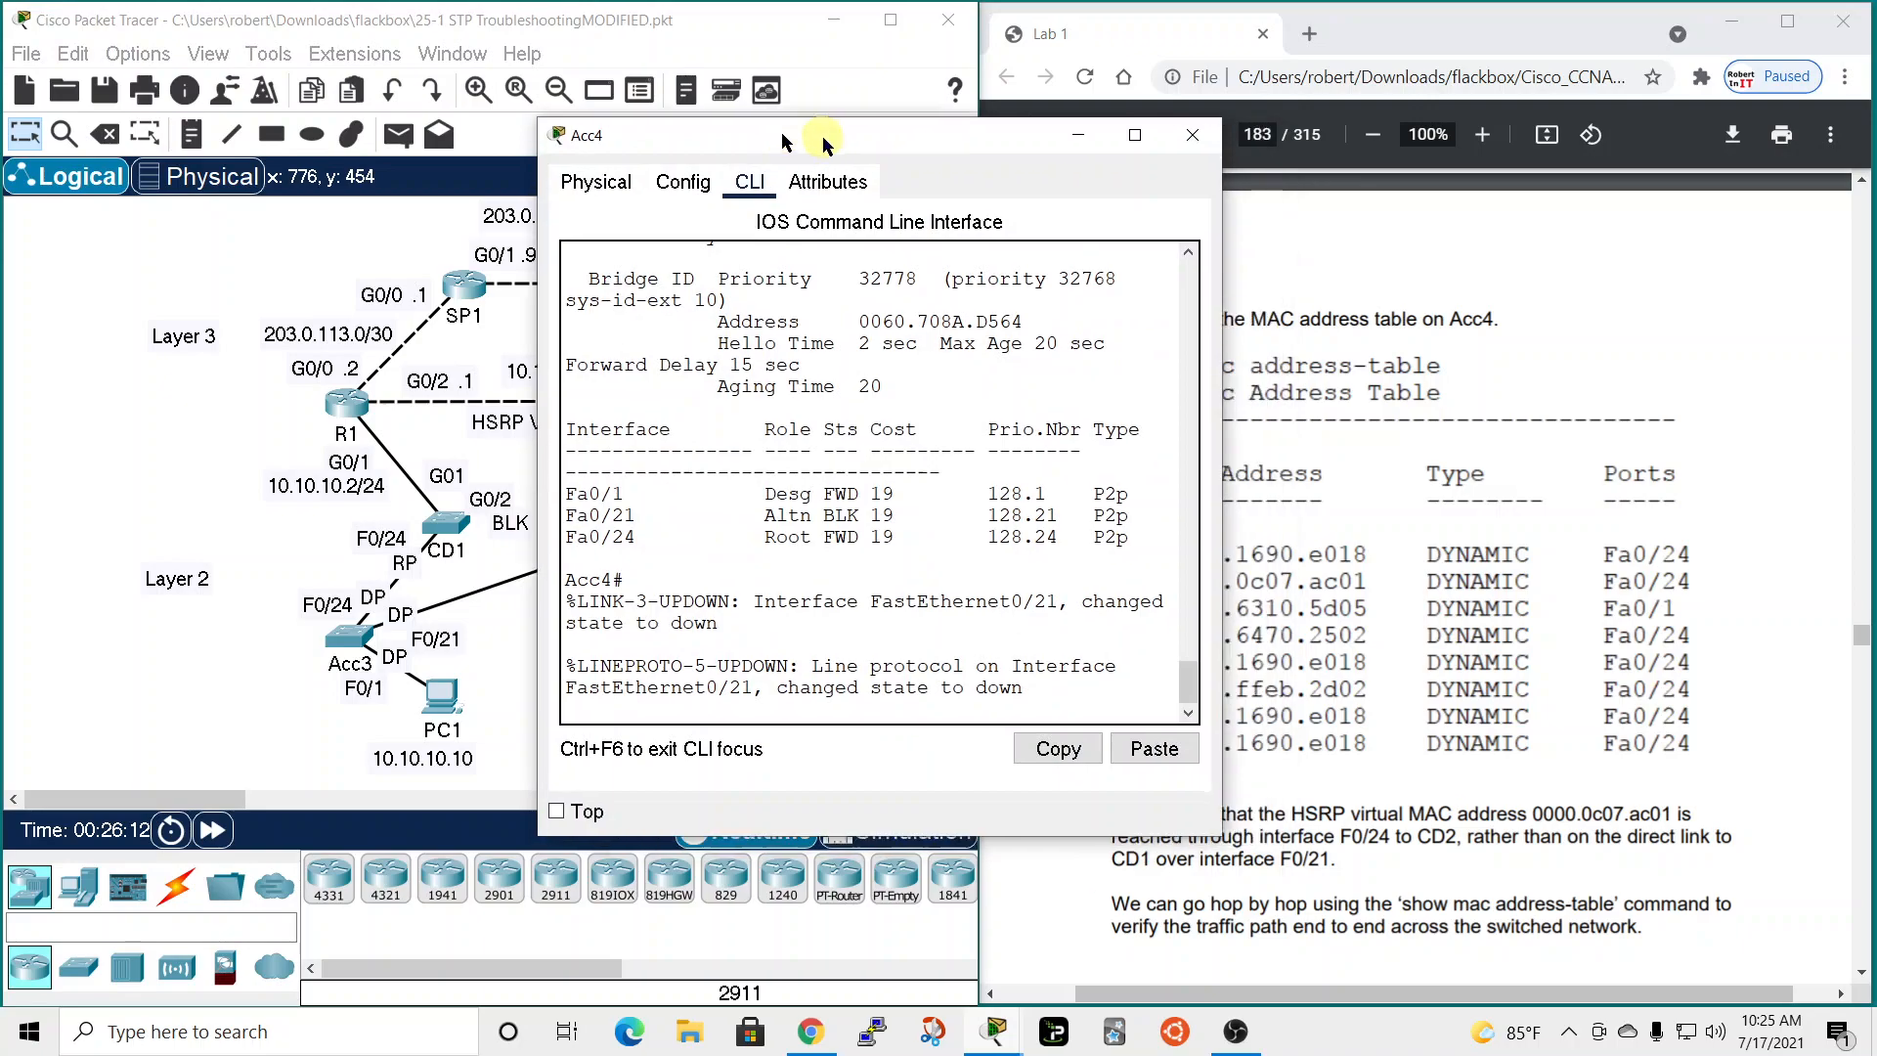
left_click_drag(851, 145, 402, 88)
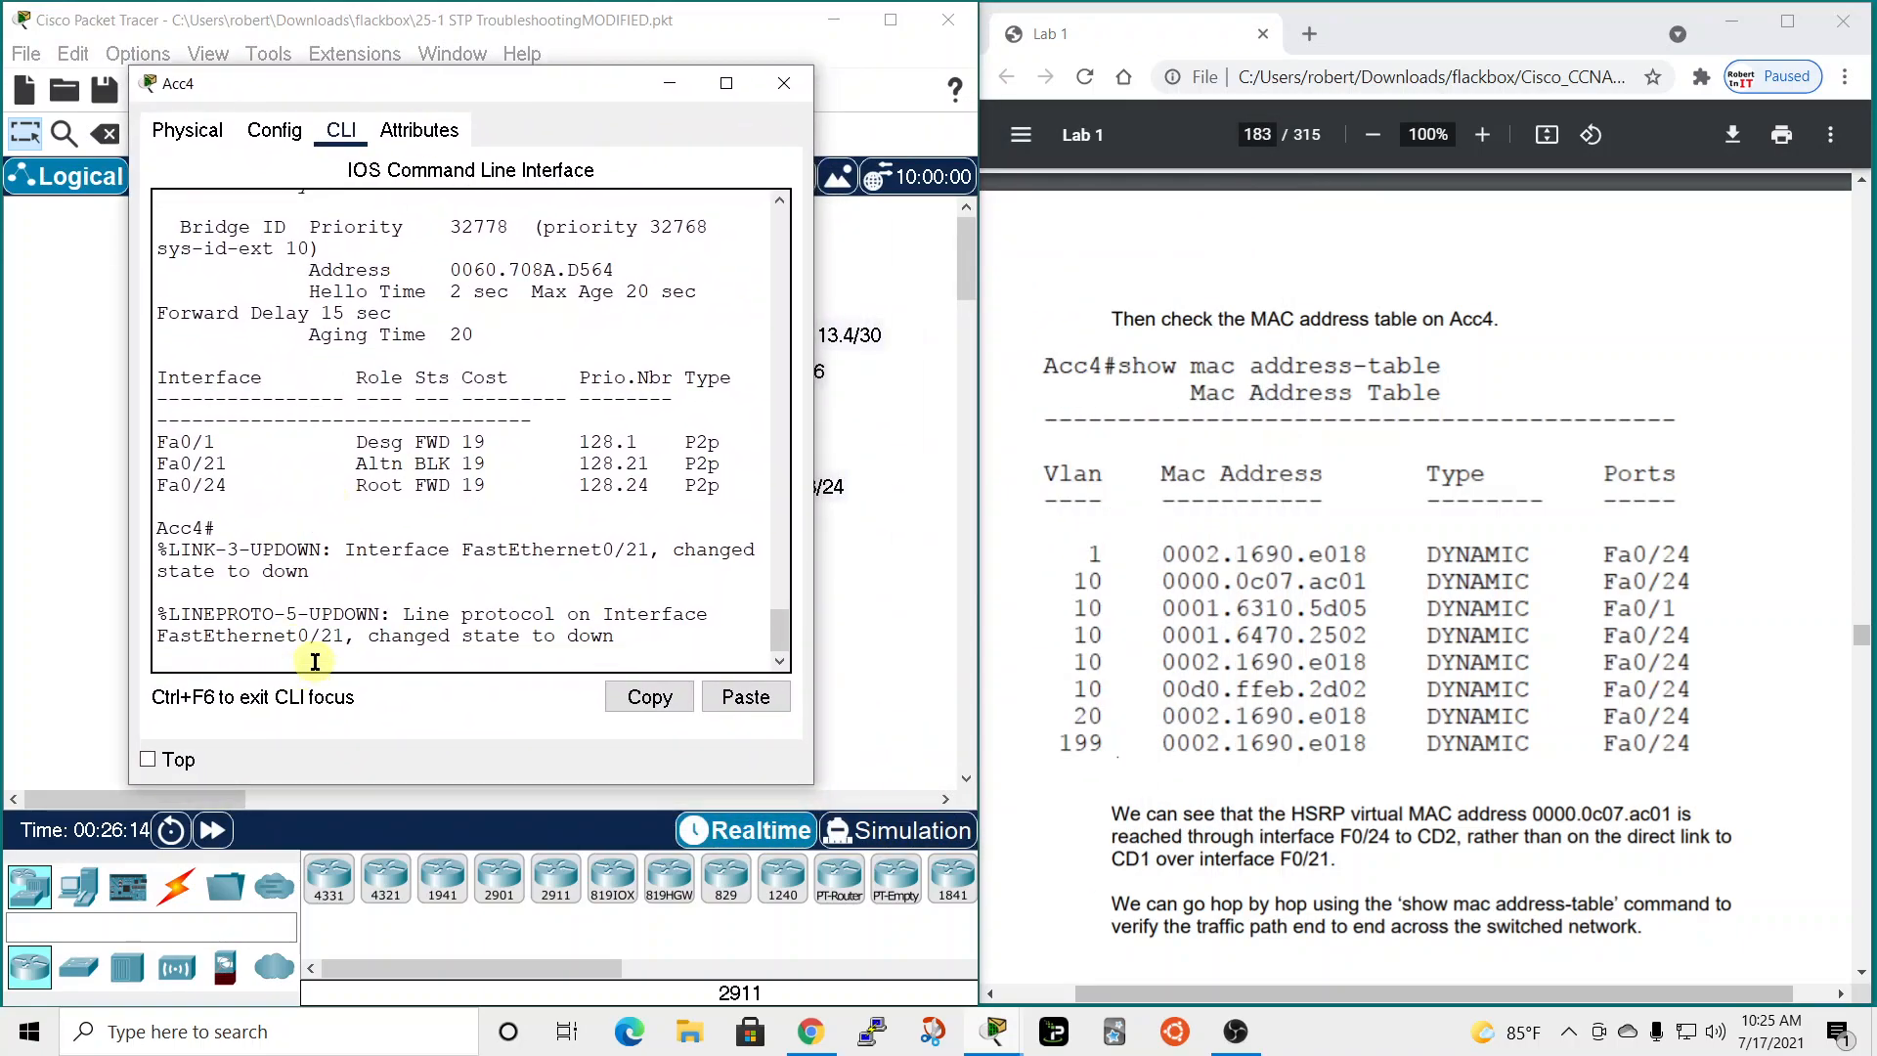
key("Return")
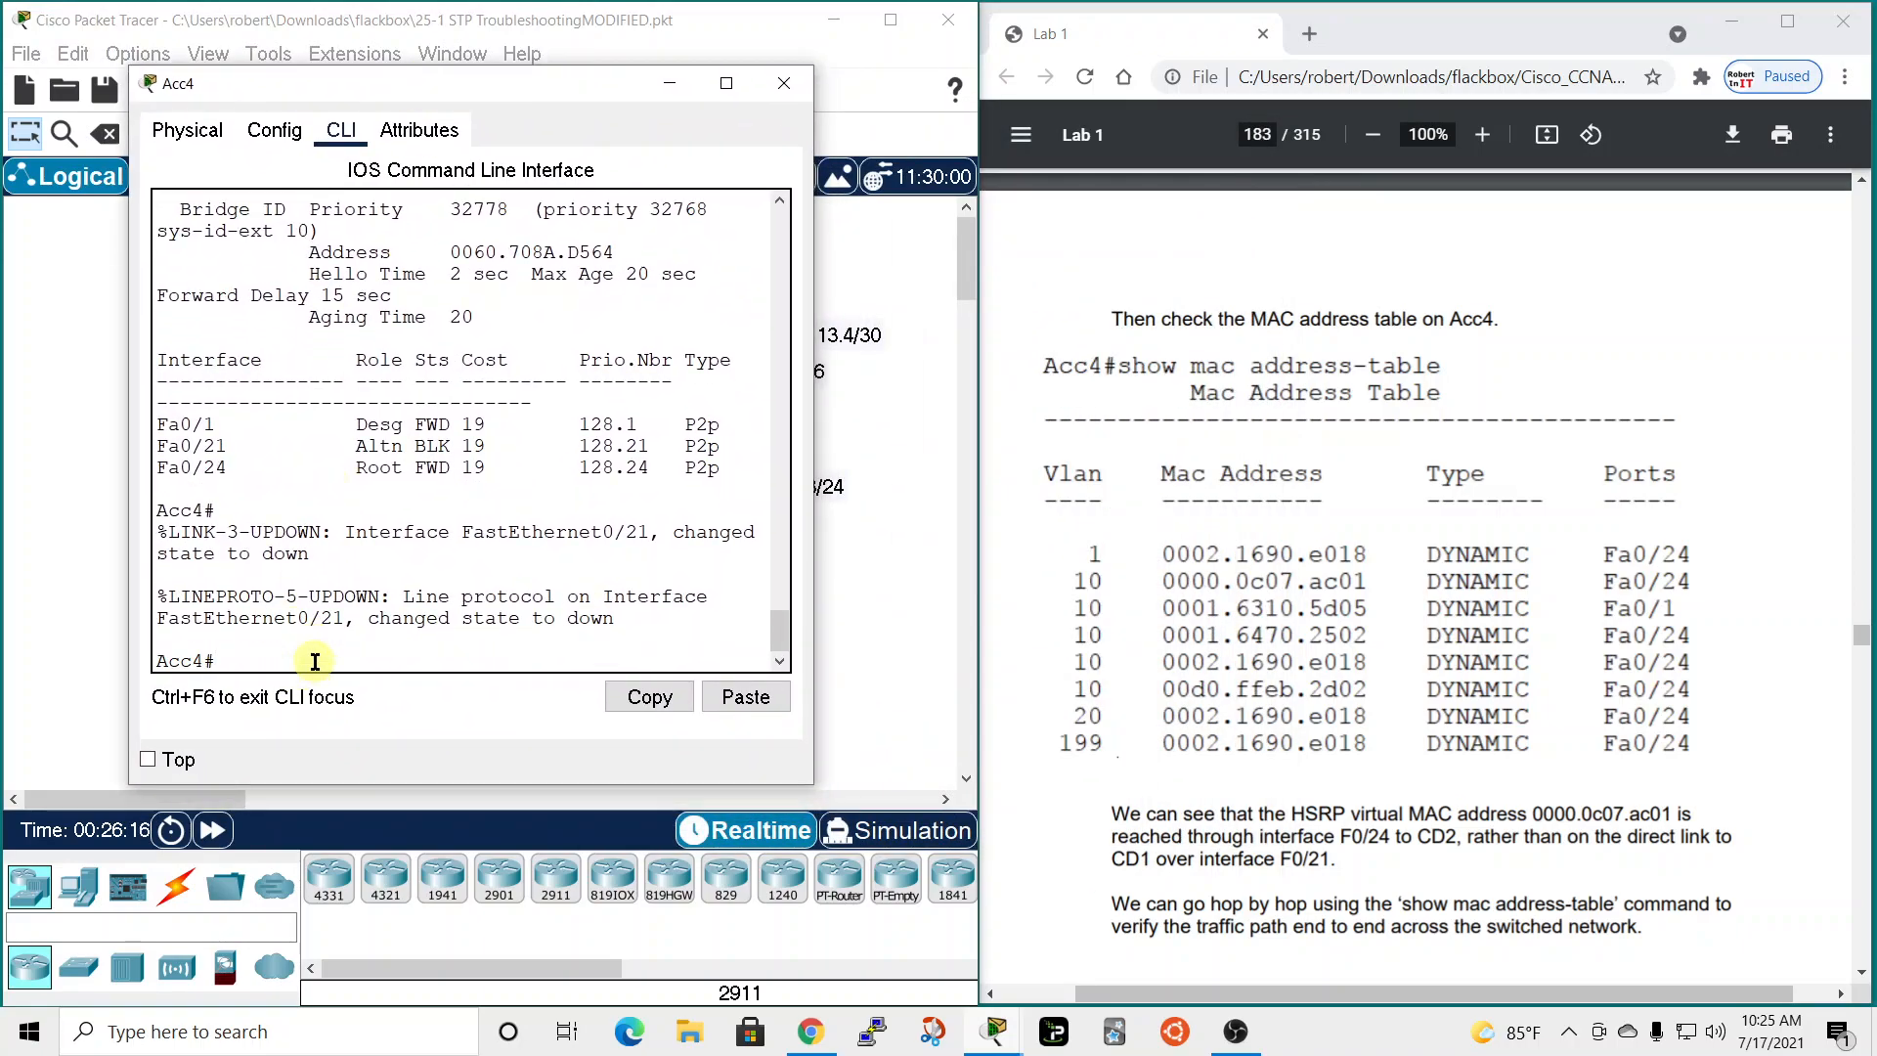
type("show ma")
key("Tab")
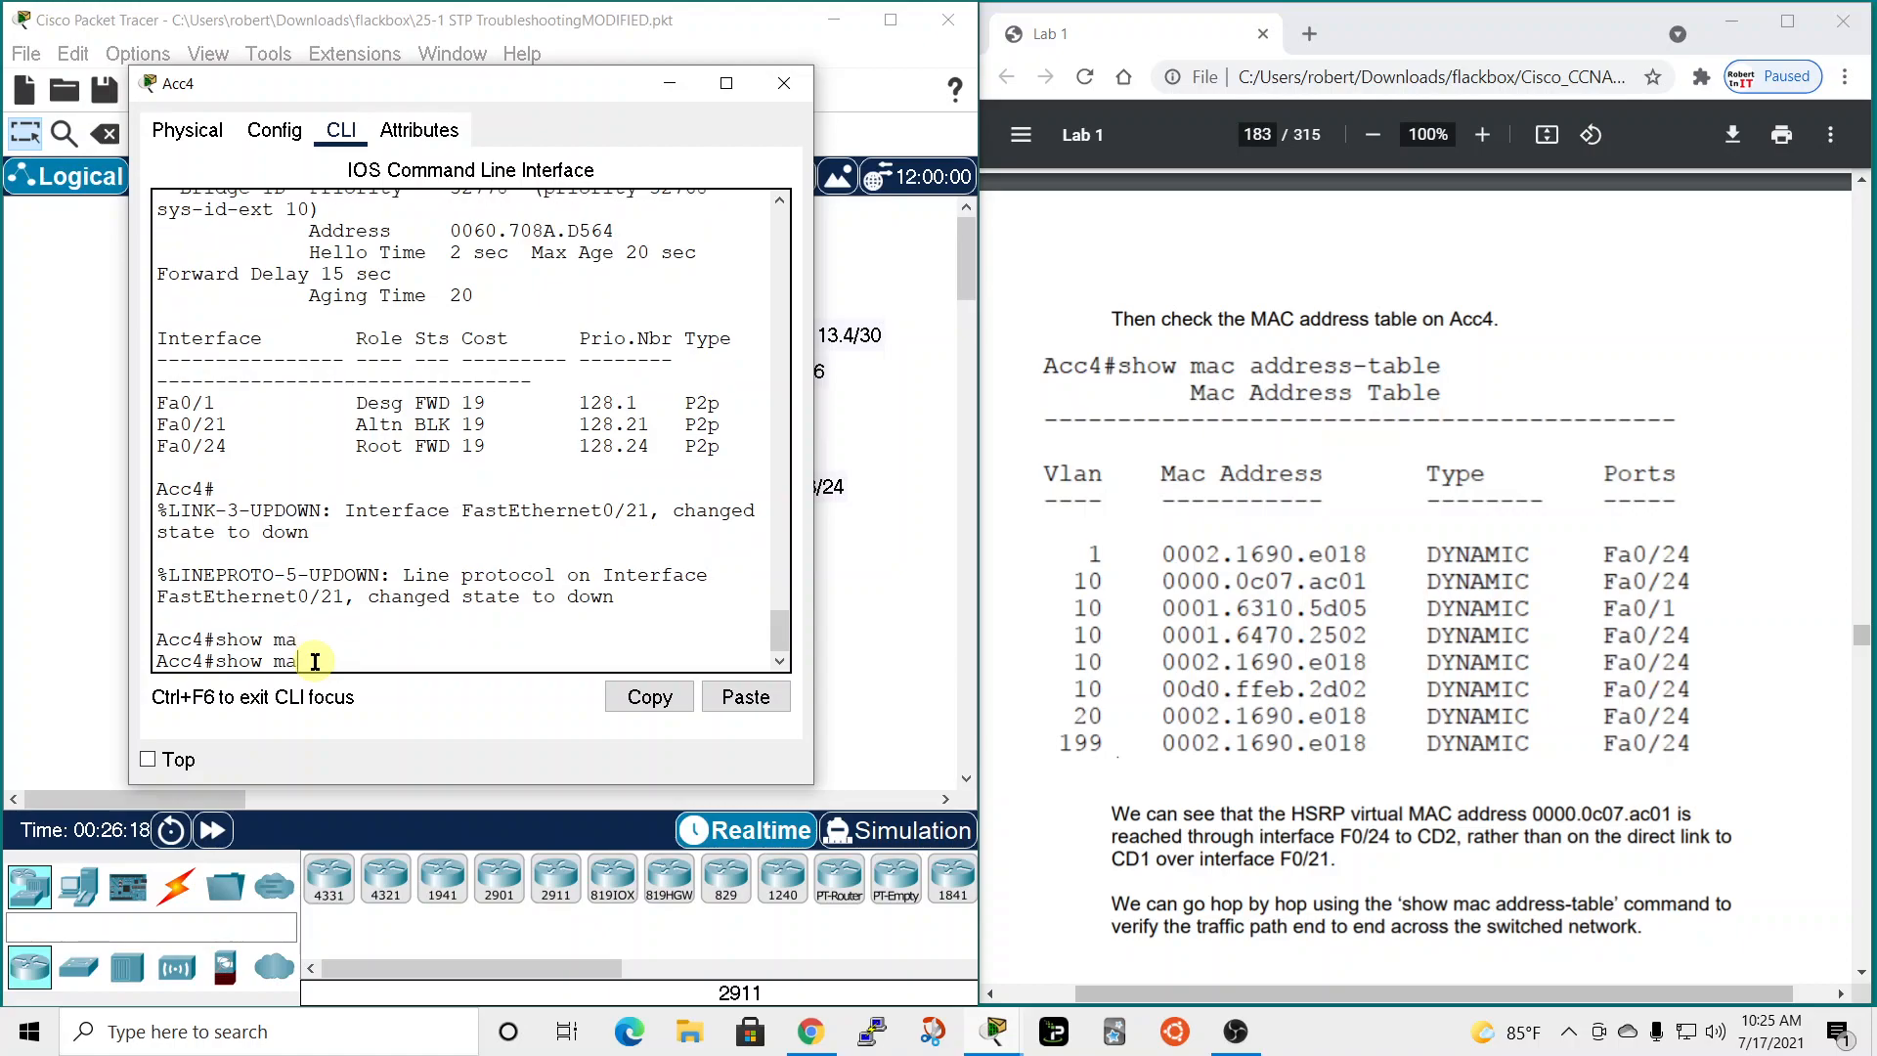
type("c add")
key("Tab")
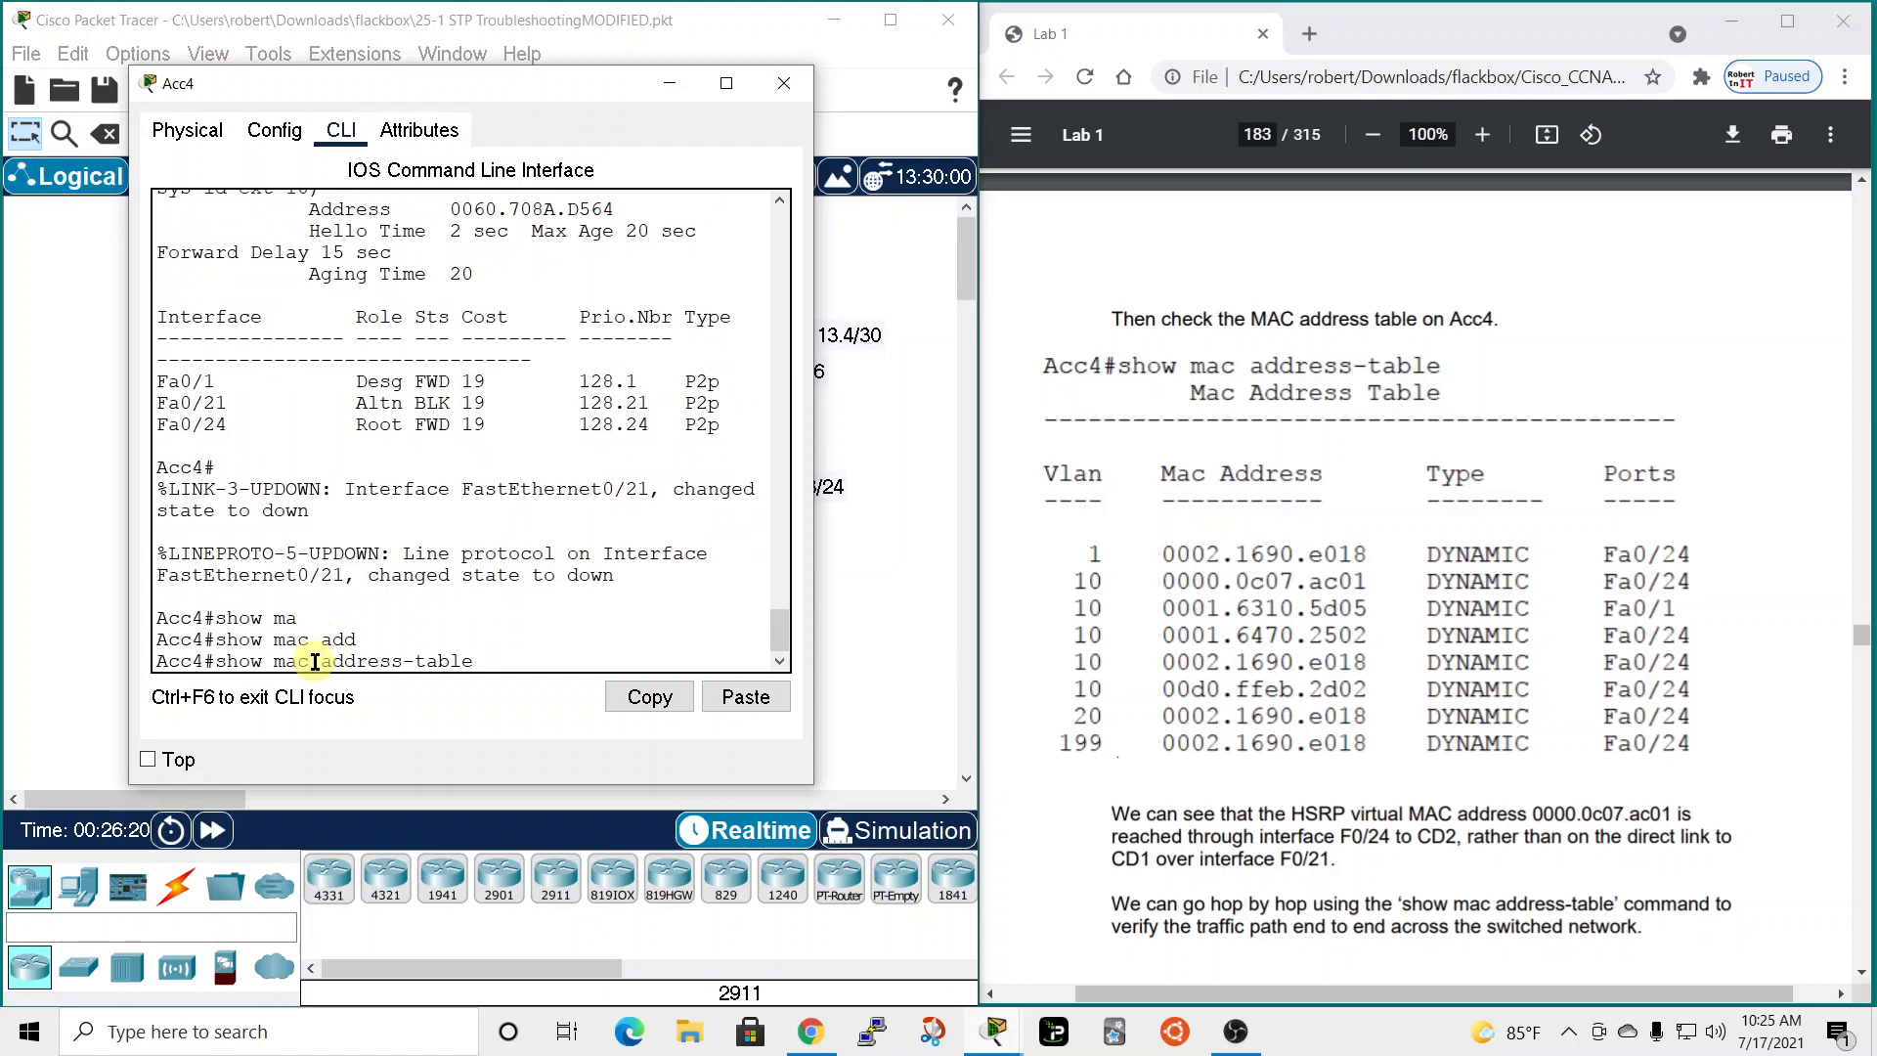
key("Return")
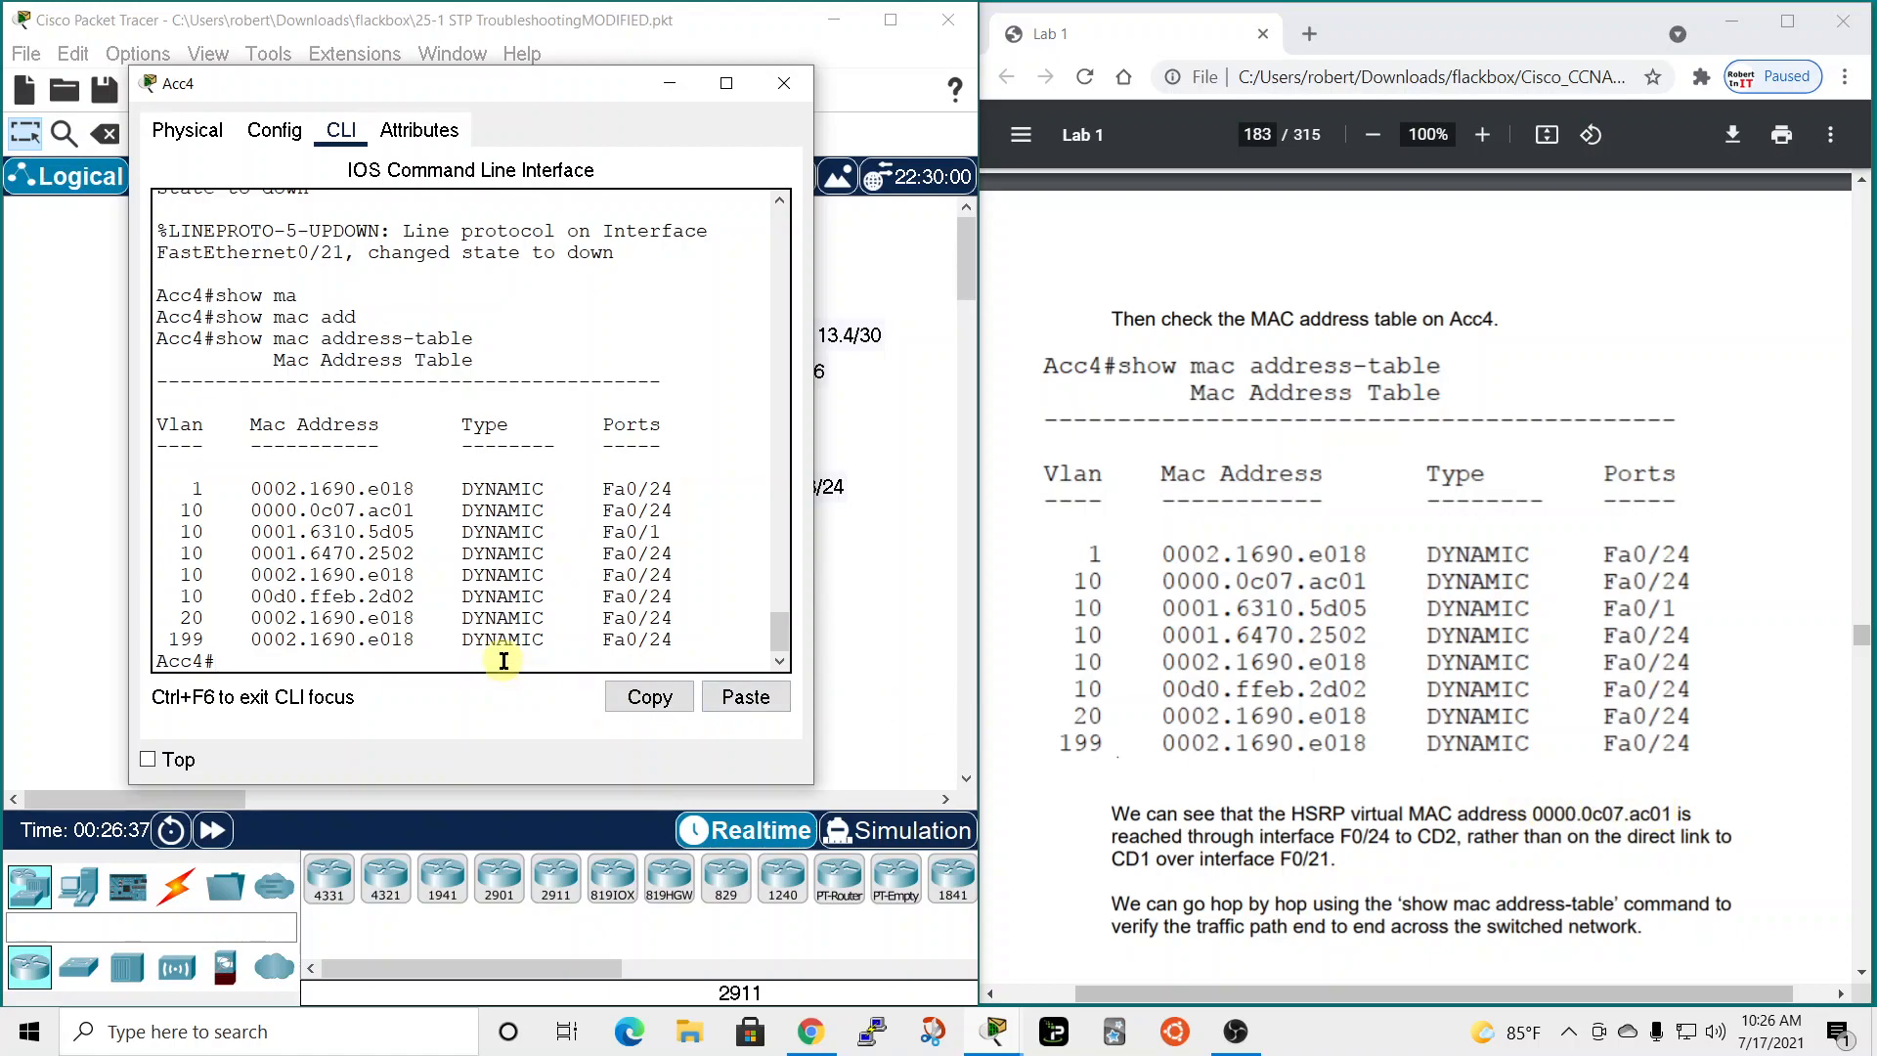
left_click_drag(164, 510, 720, 507)
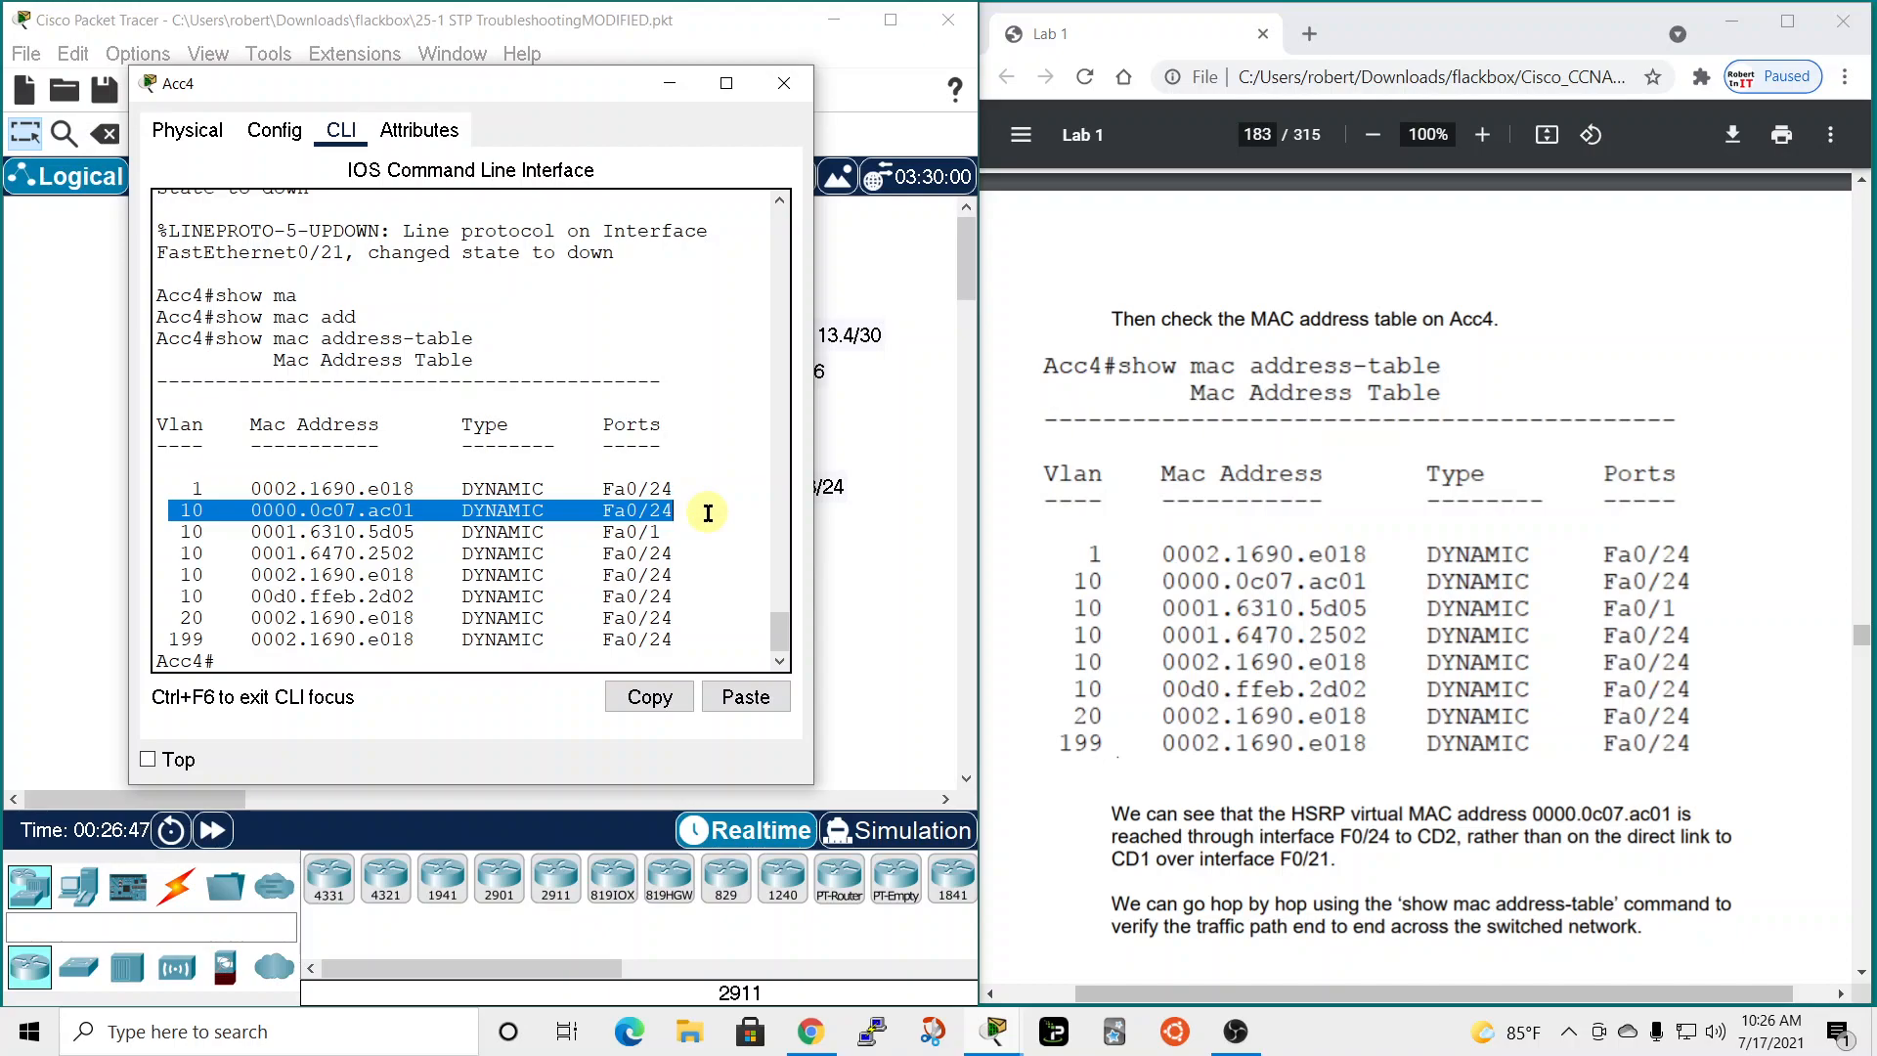
Move Acc4's window aside to compare its MAC table entry for 0000.0c07.ac01 with the topology and the guide's explanation.
left_click_drag(573, 80, 1512, 67)
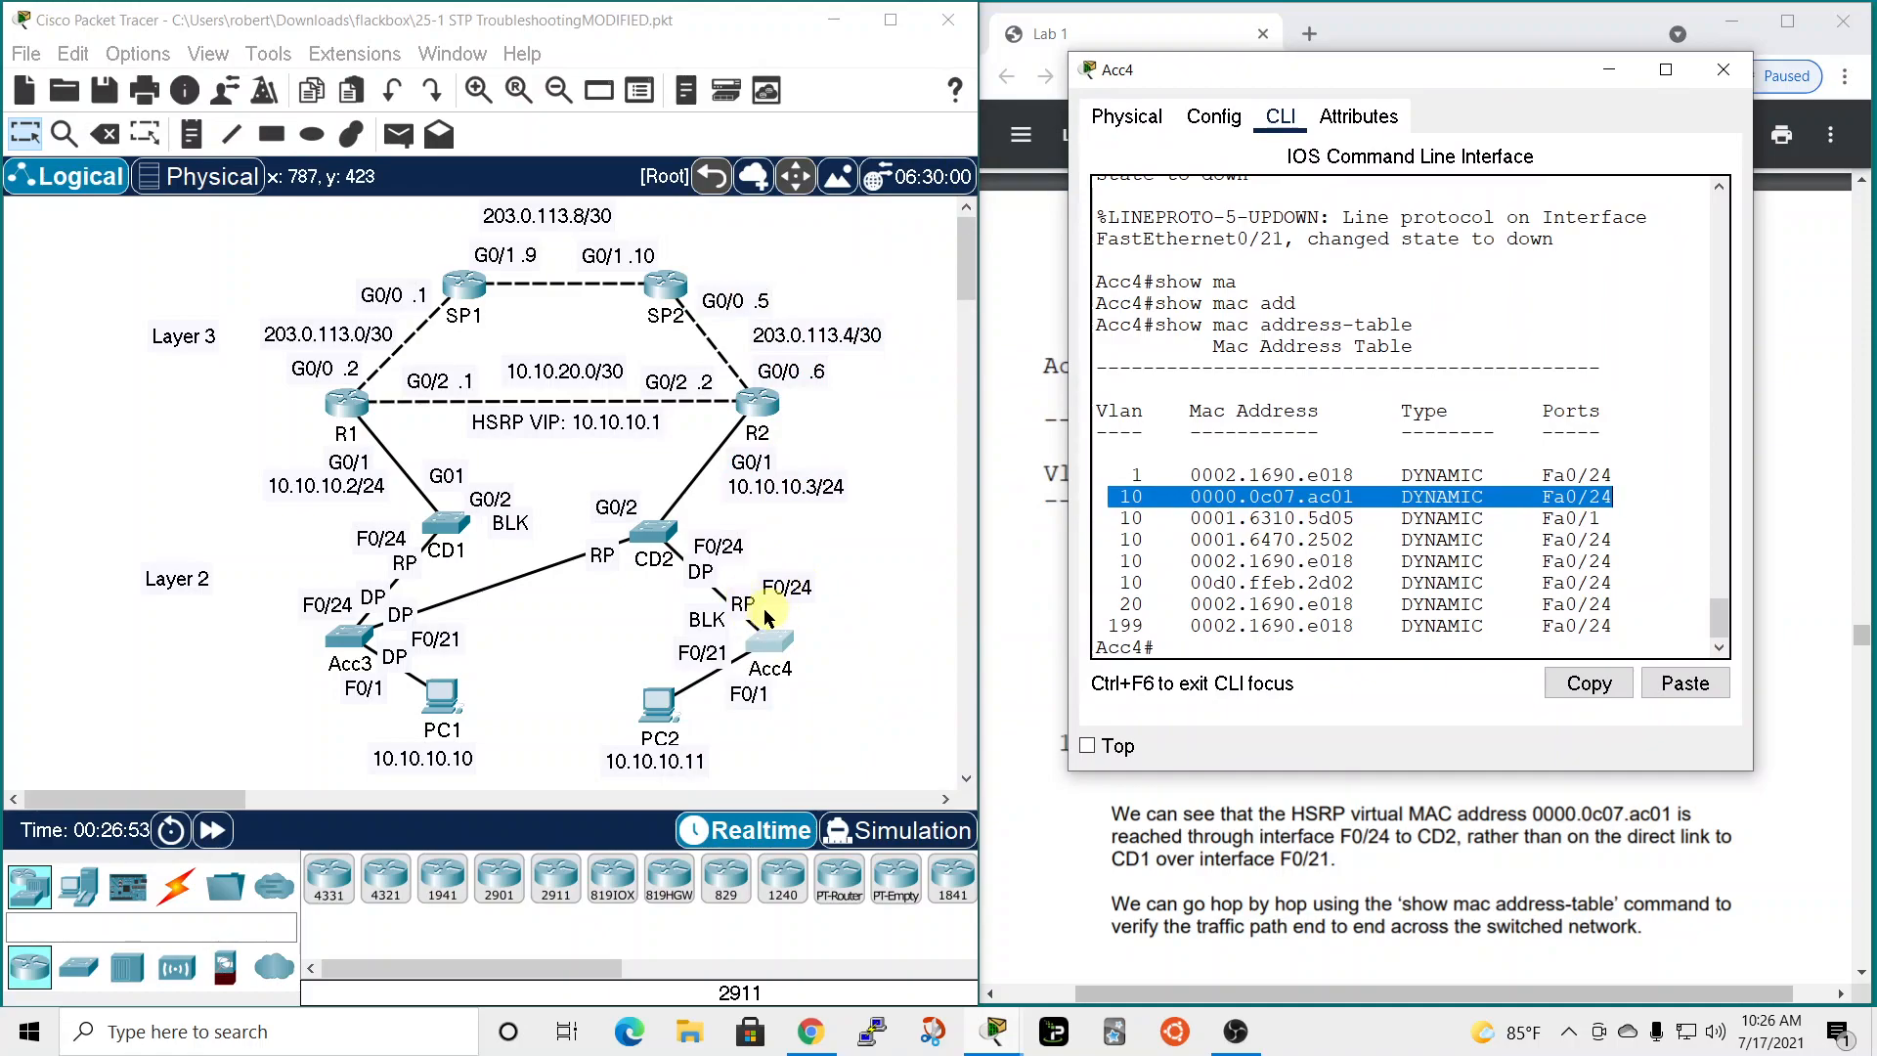
left_click_drag(1430, 78, 580, 66)
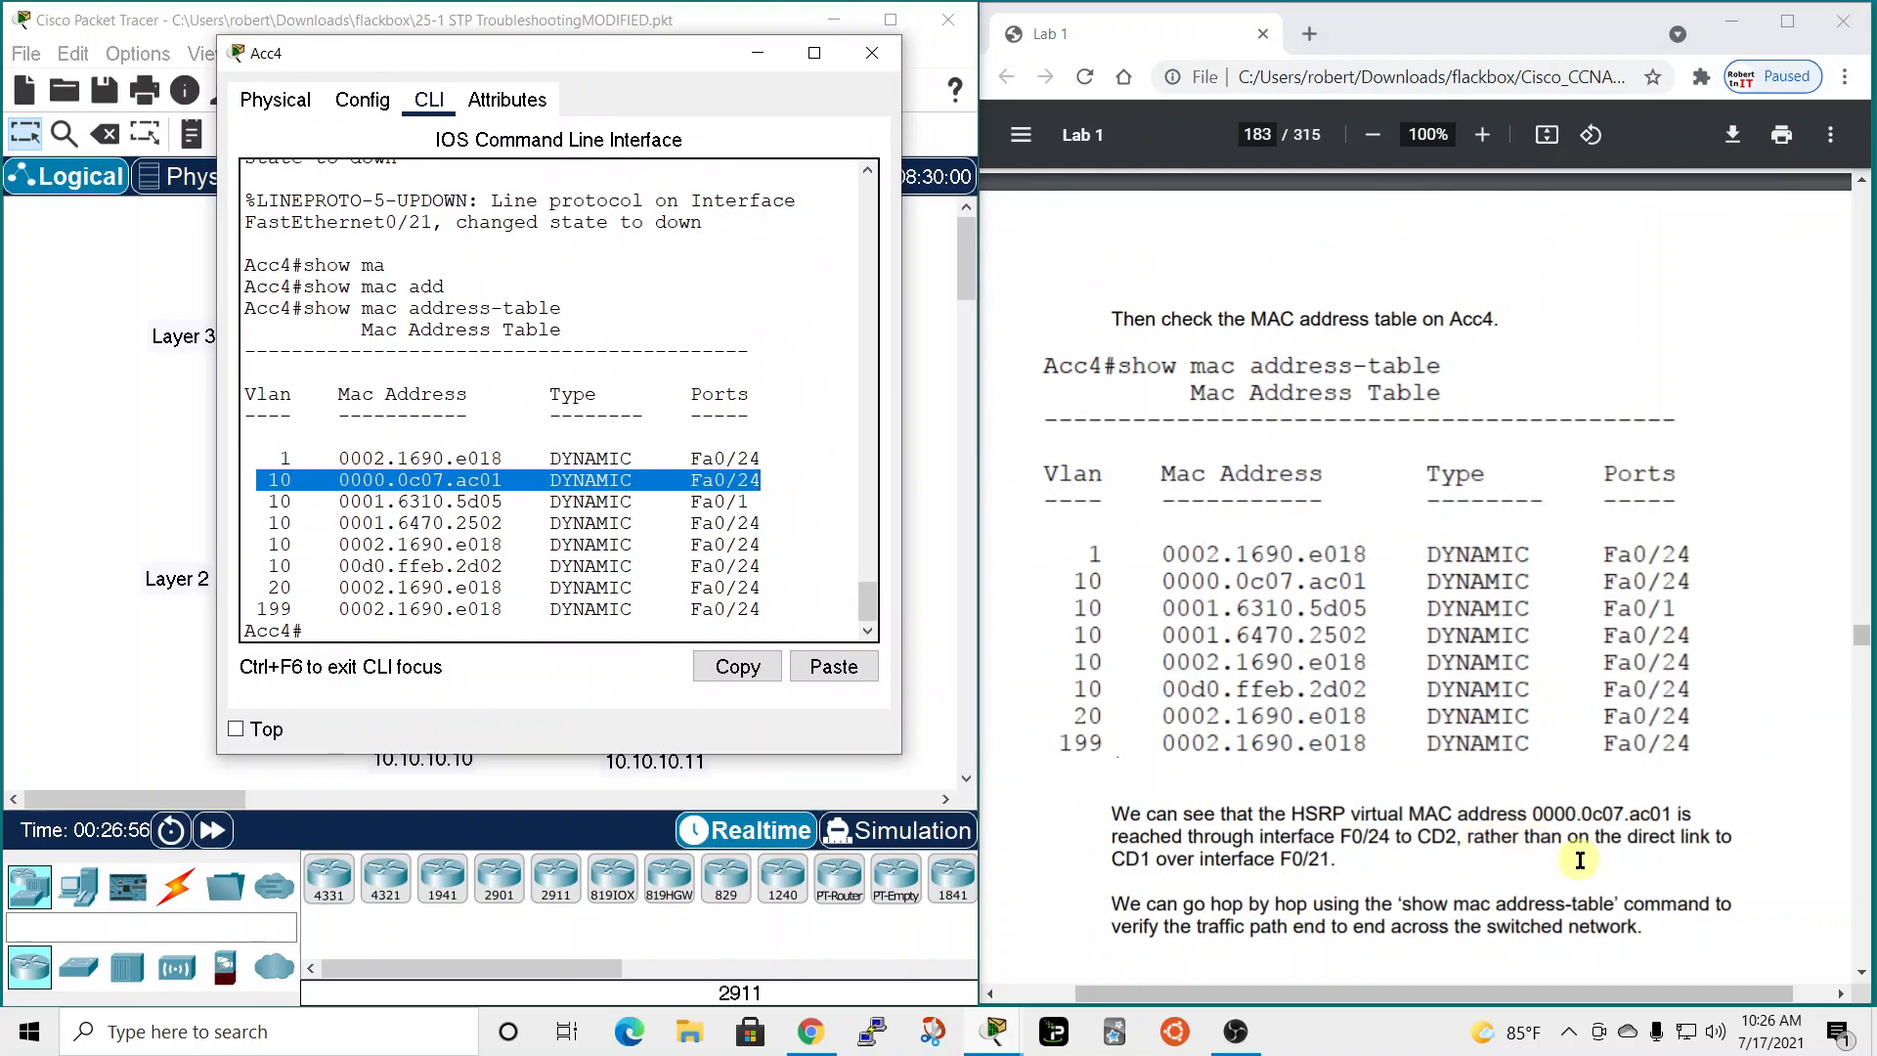
left_click_drag(647, 61, 1454, 2)
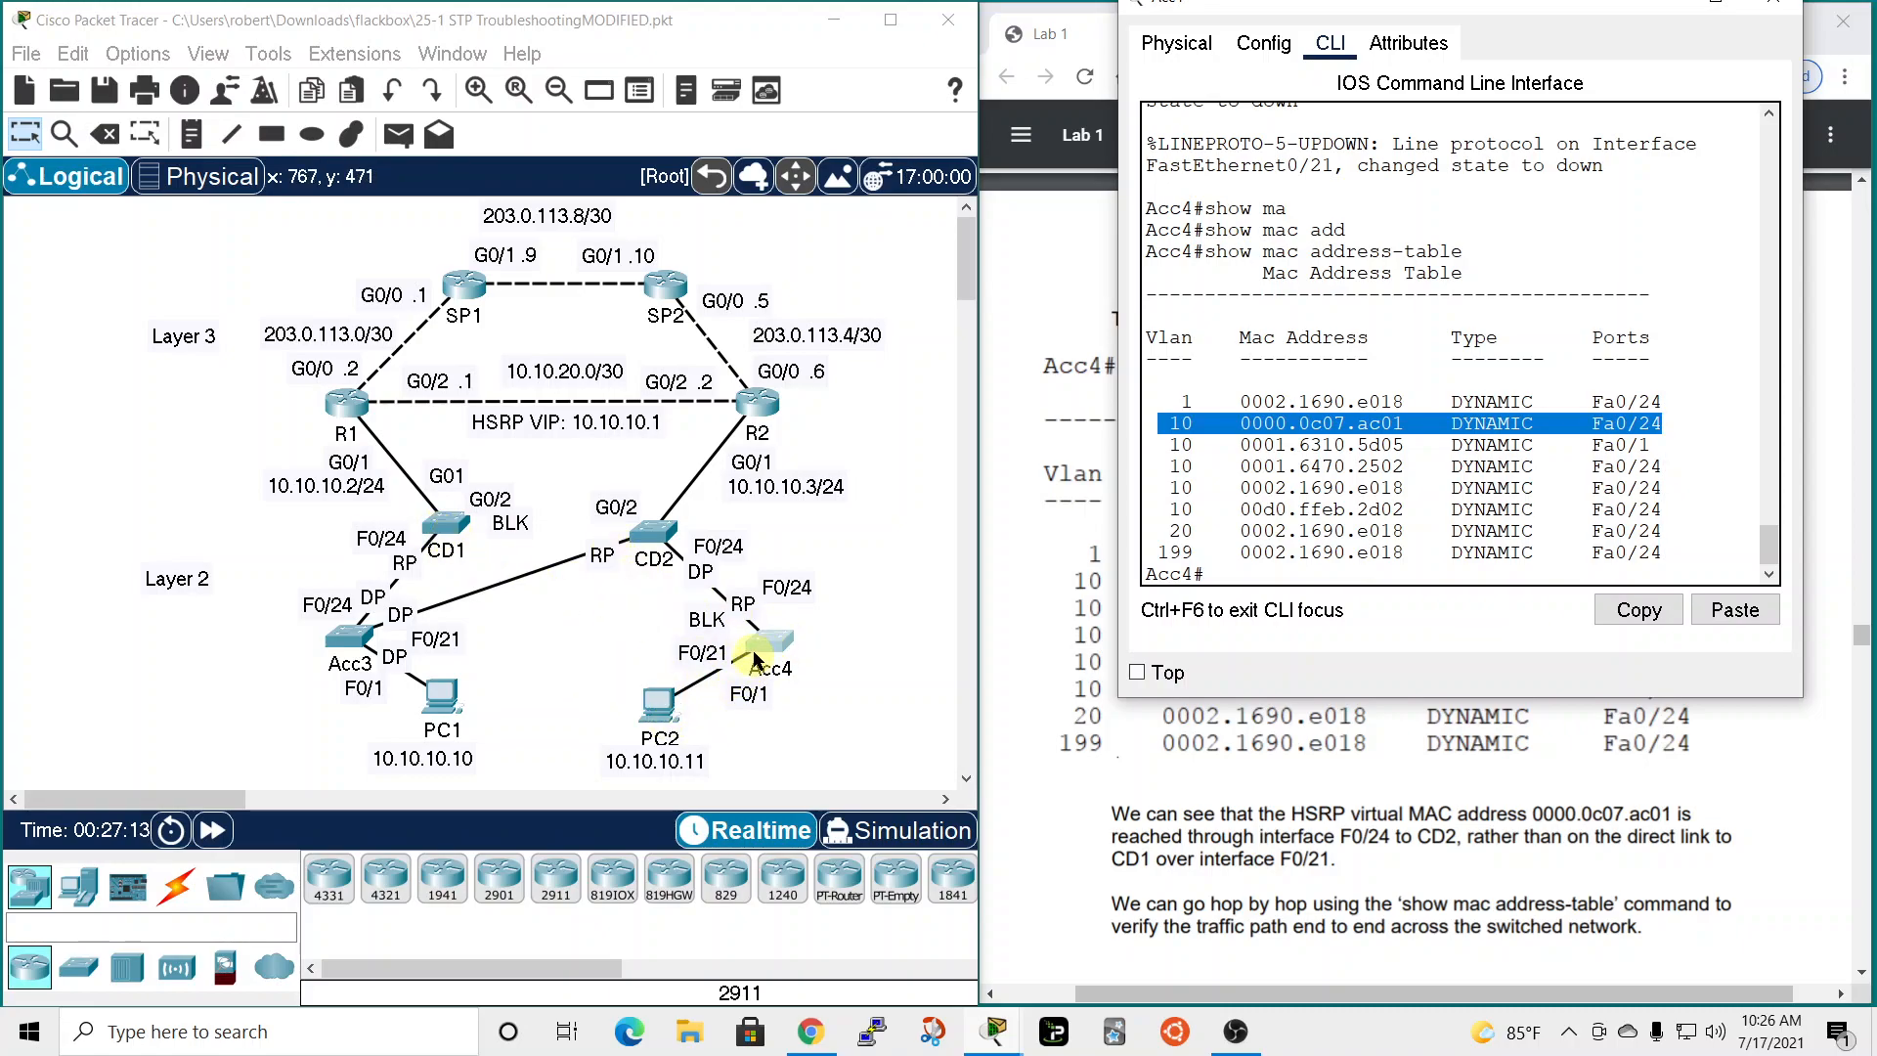
left_click_drag(1589, 15, 753, 10)
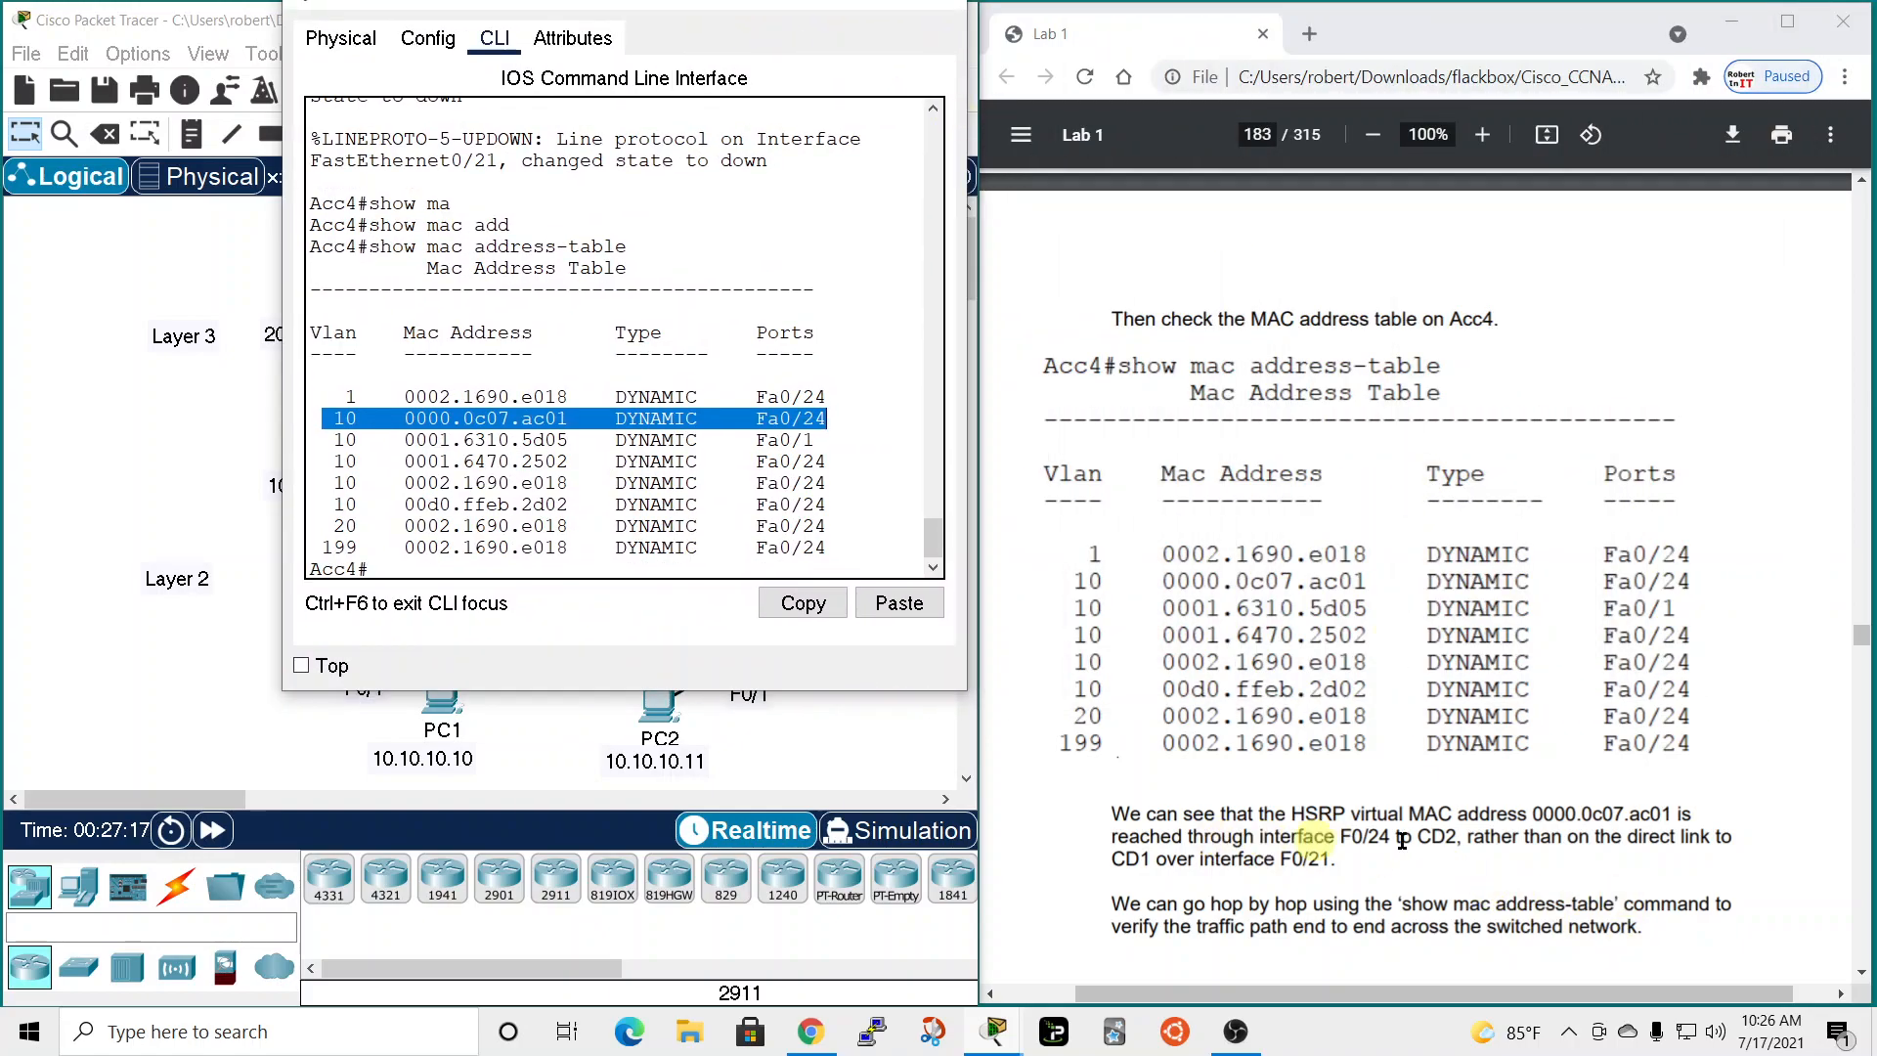
Read the guide's closing notes on the traffic path and the 25-2 Spanning Tree Configuration introduction, and close Acc4's window.
scroll(1595, 853, "down", 1)
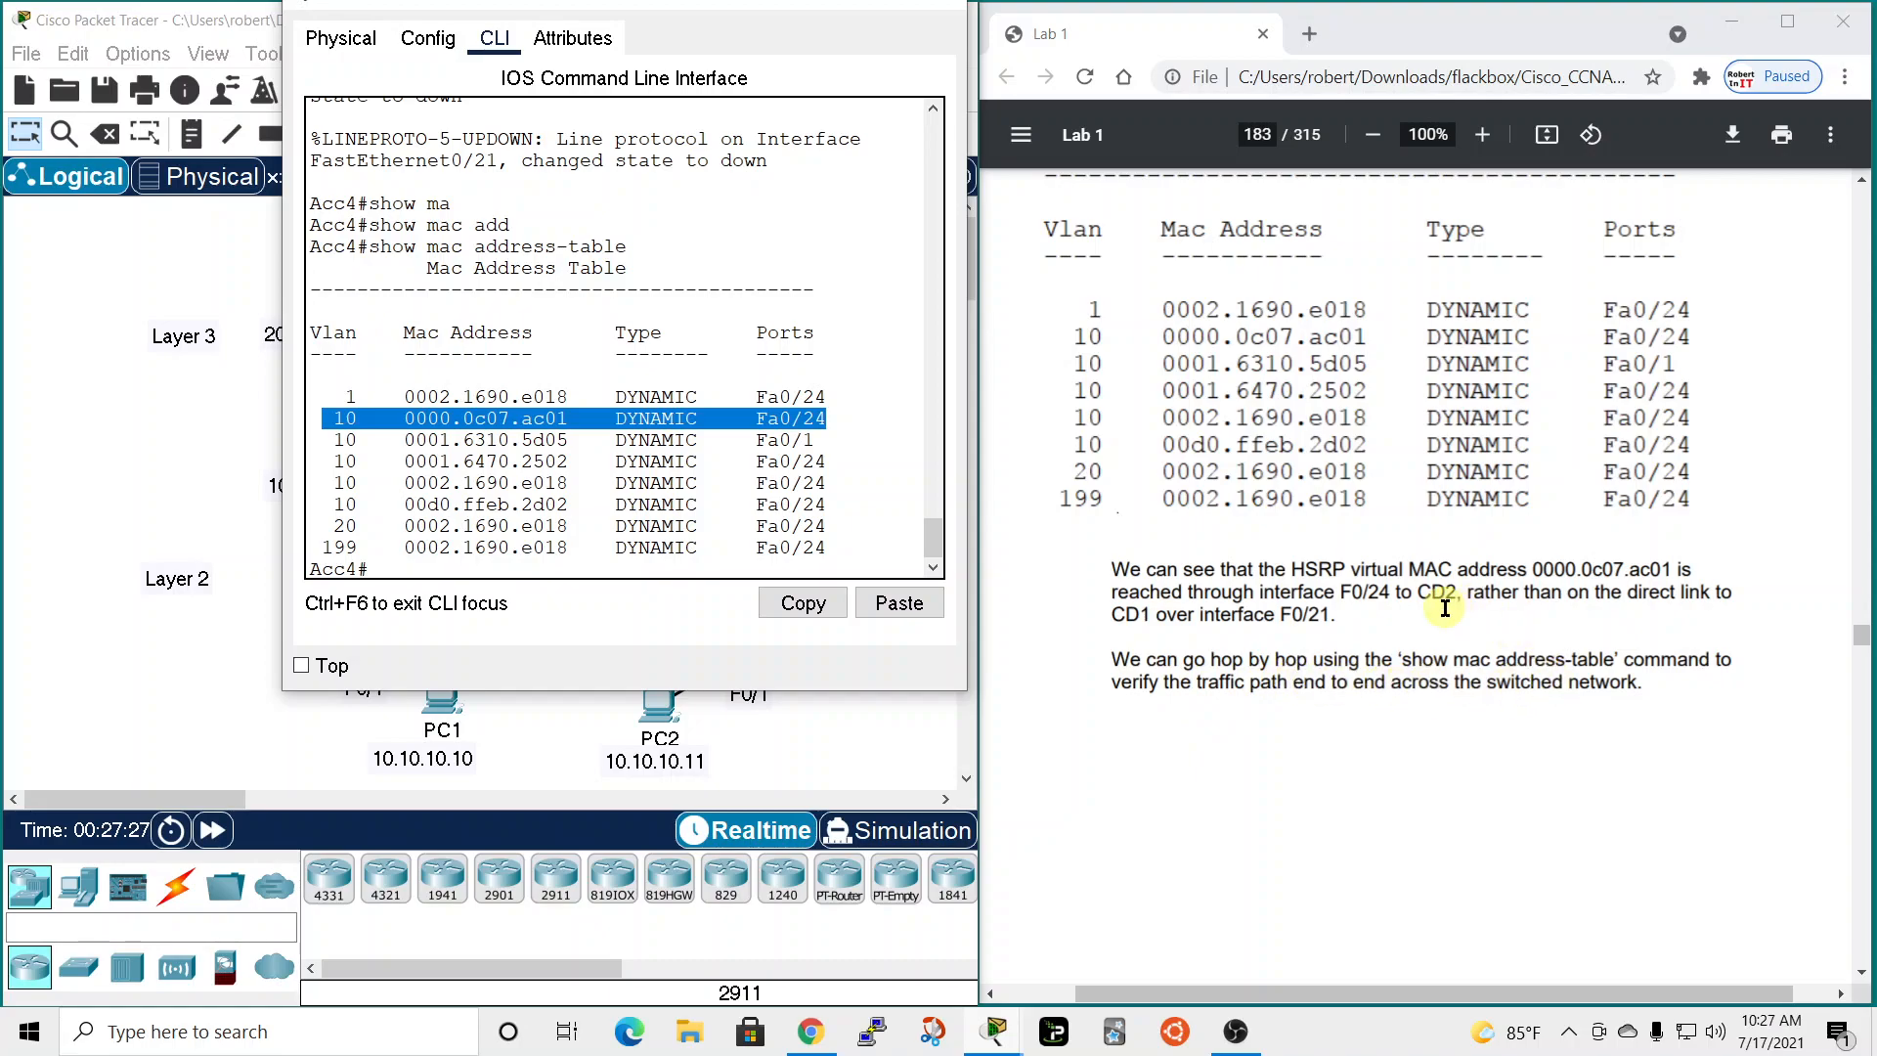
scroll(1417, 659, "down", 5)
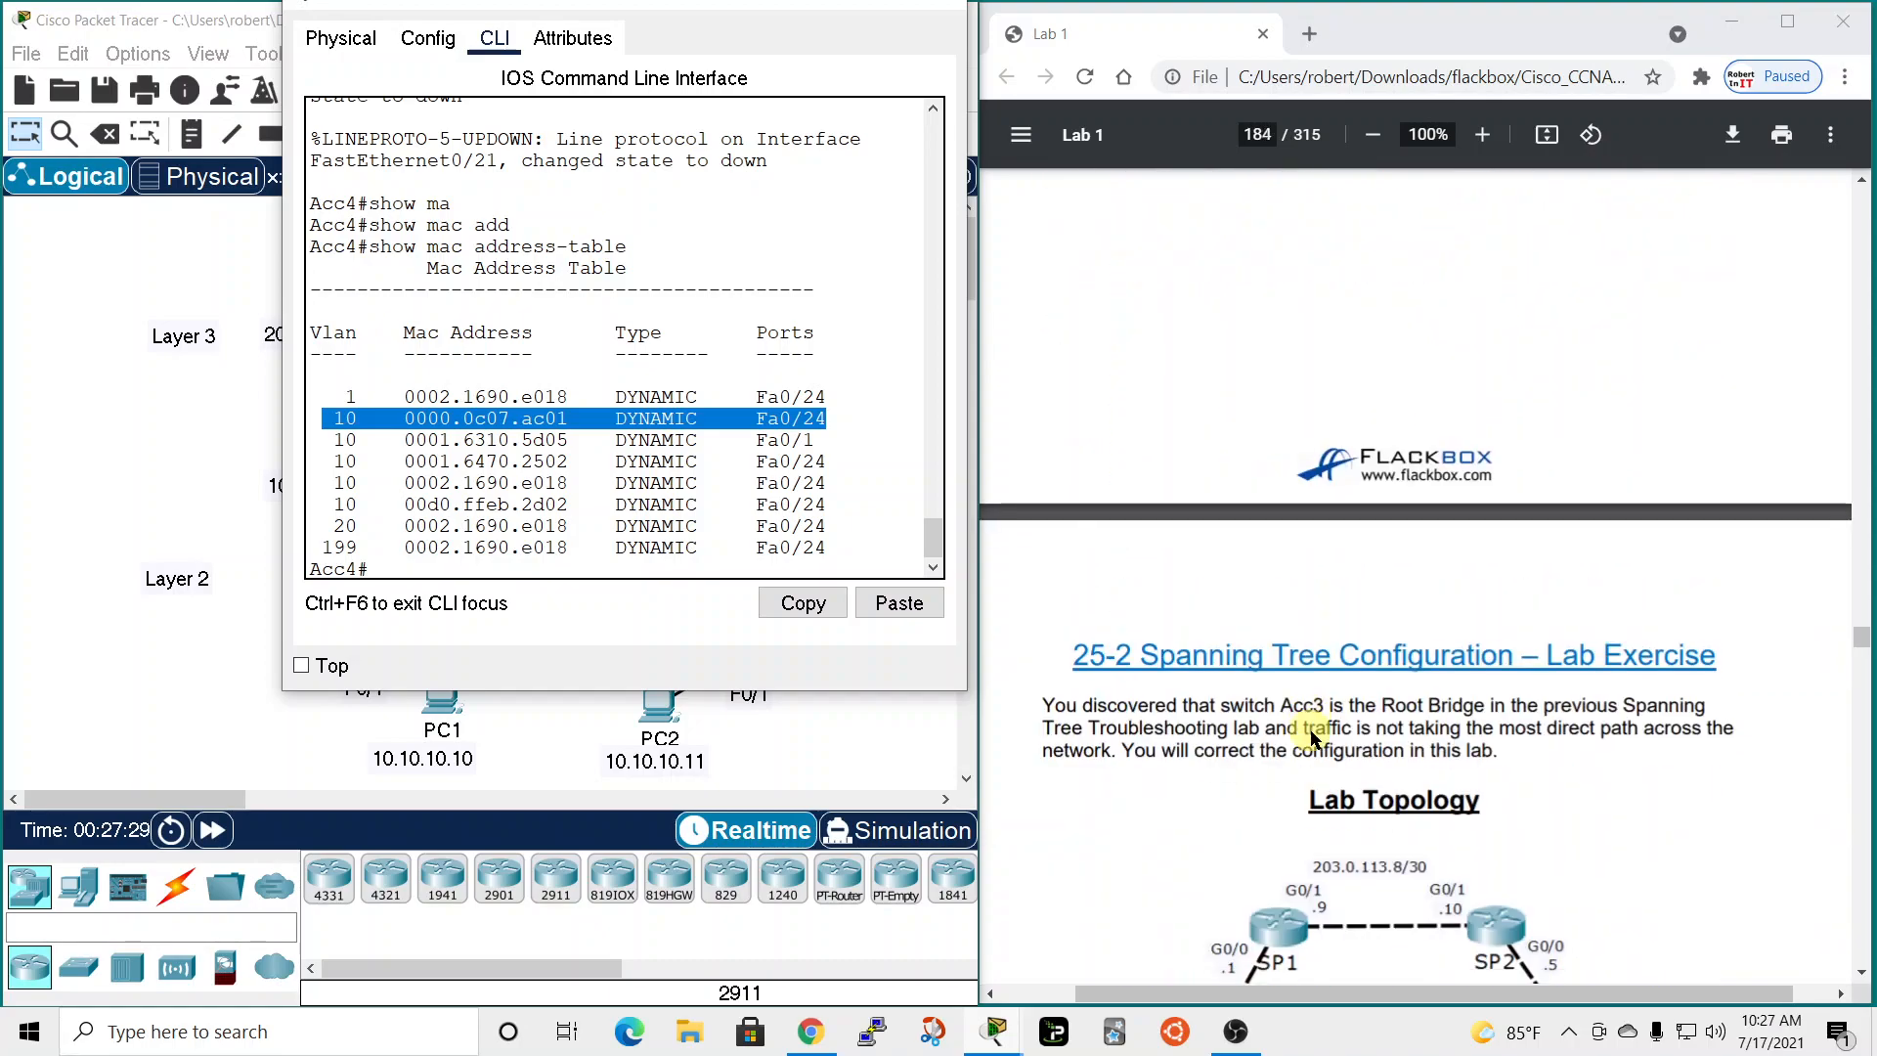
scroll(1312, 735, "up", 6)
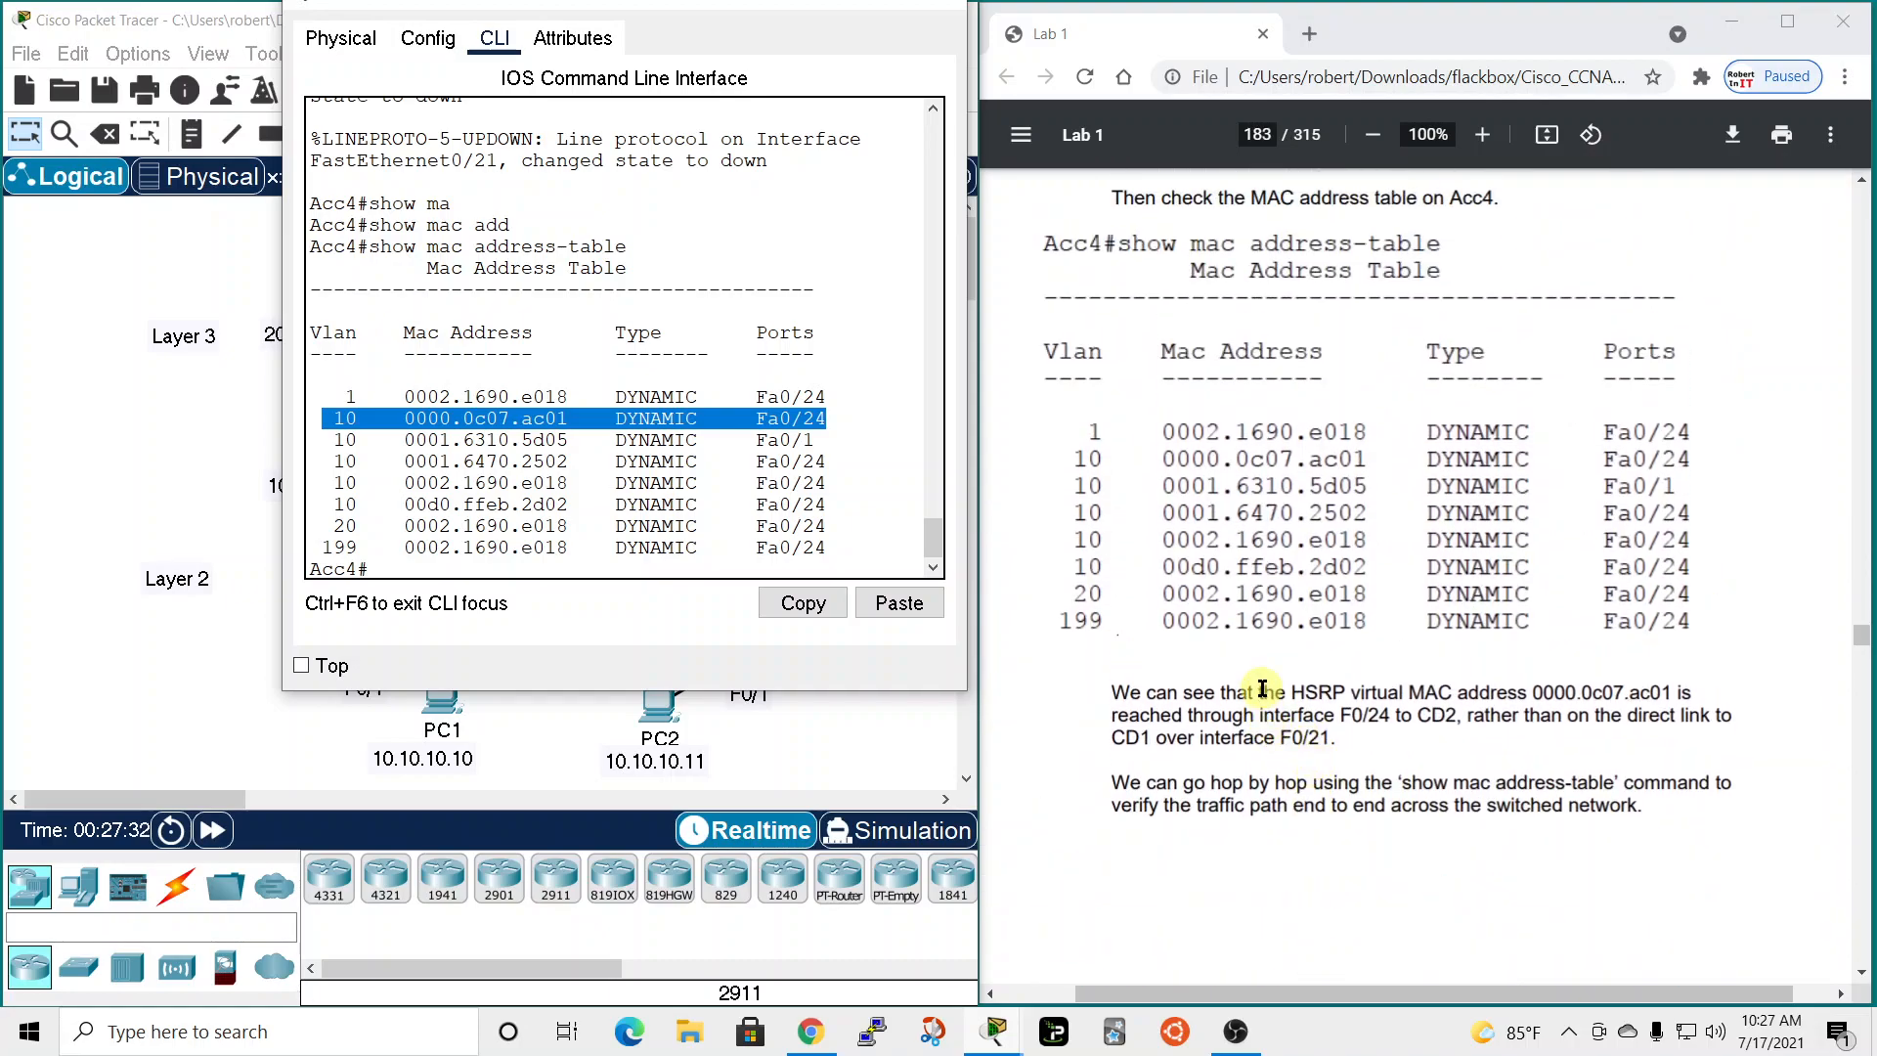
left_click_drag(718, 8, 784, 96)
left_click(1004, 84)
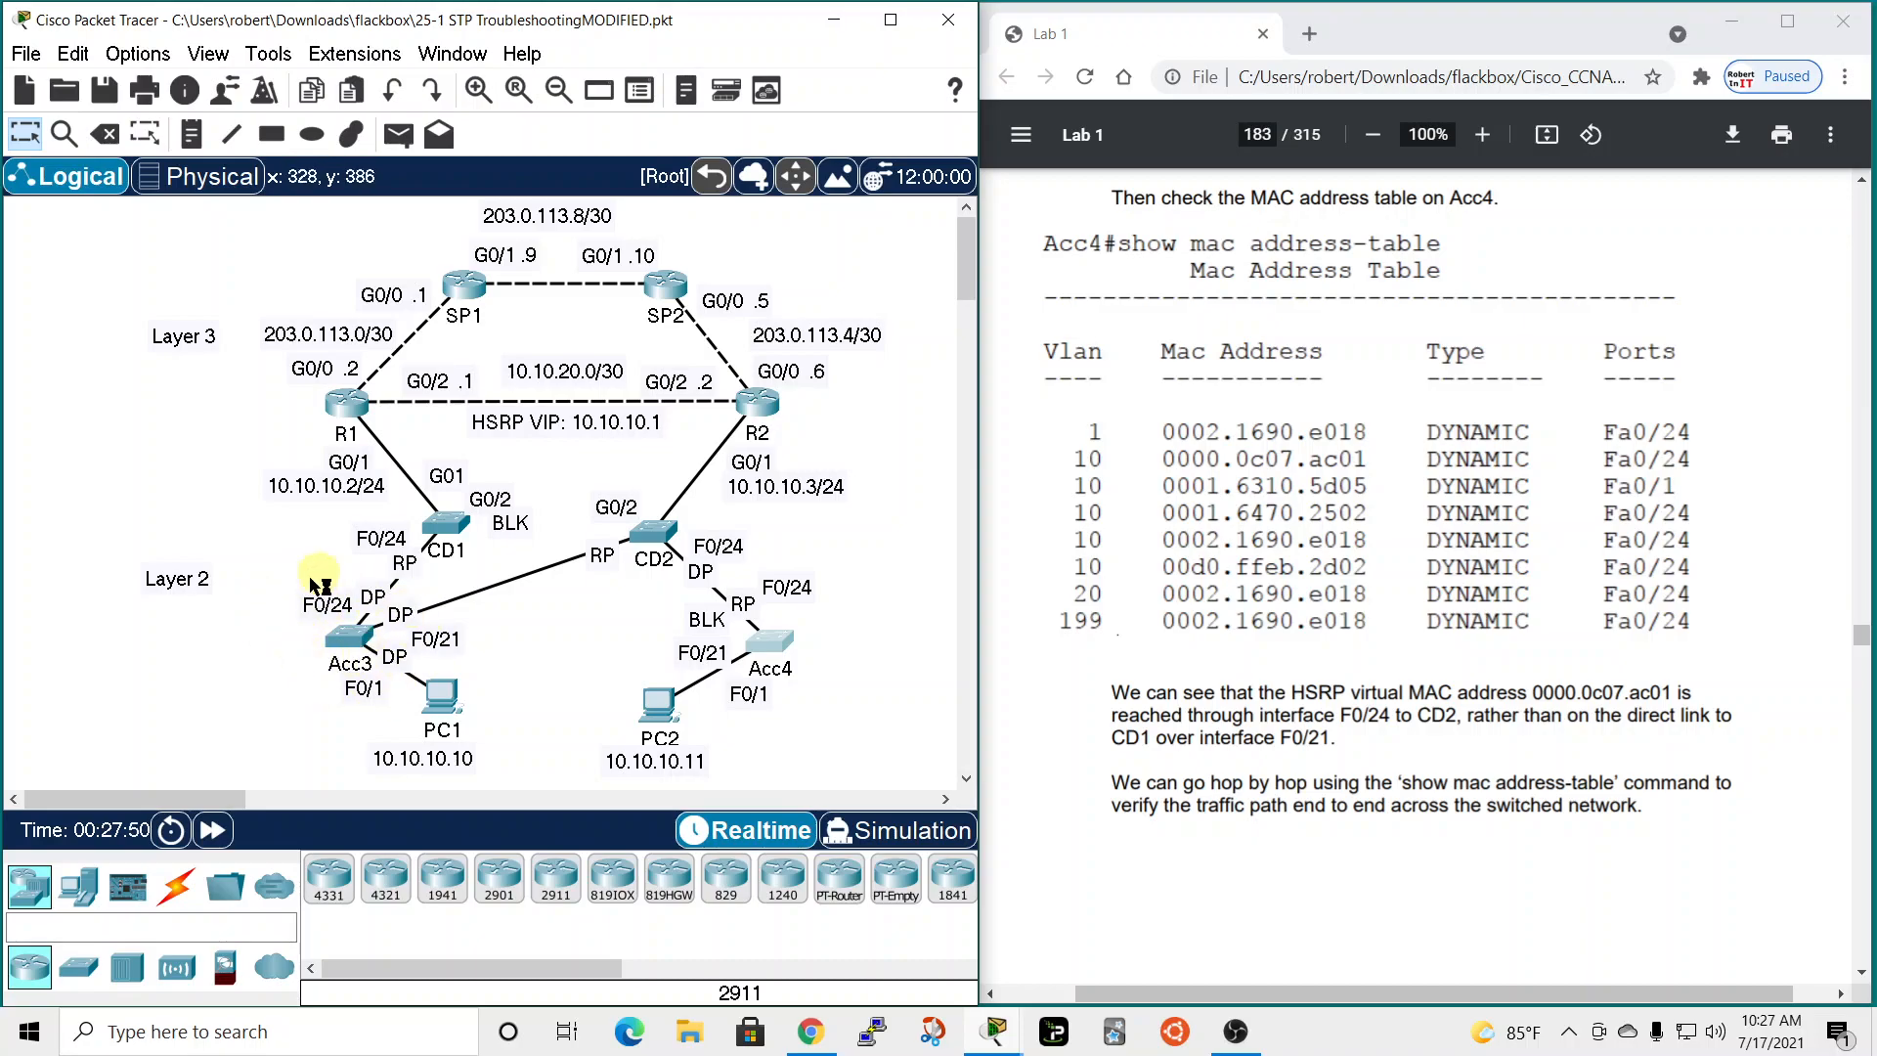
scroll(1437, 843, "down", 10)
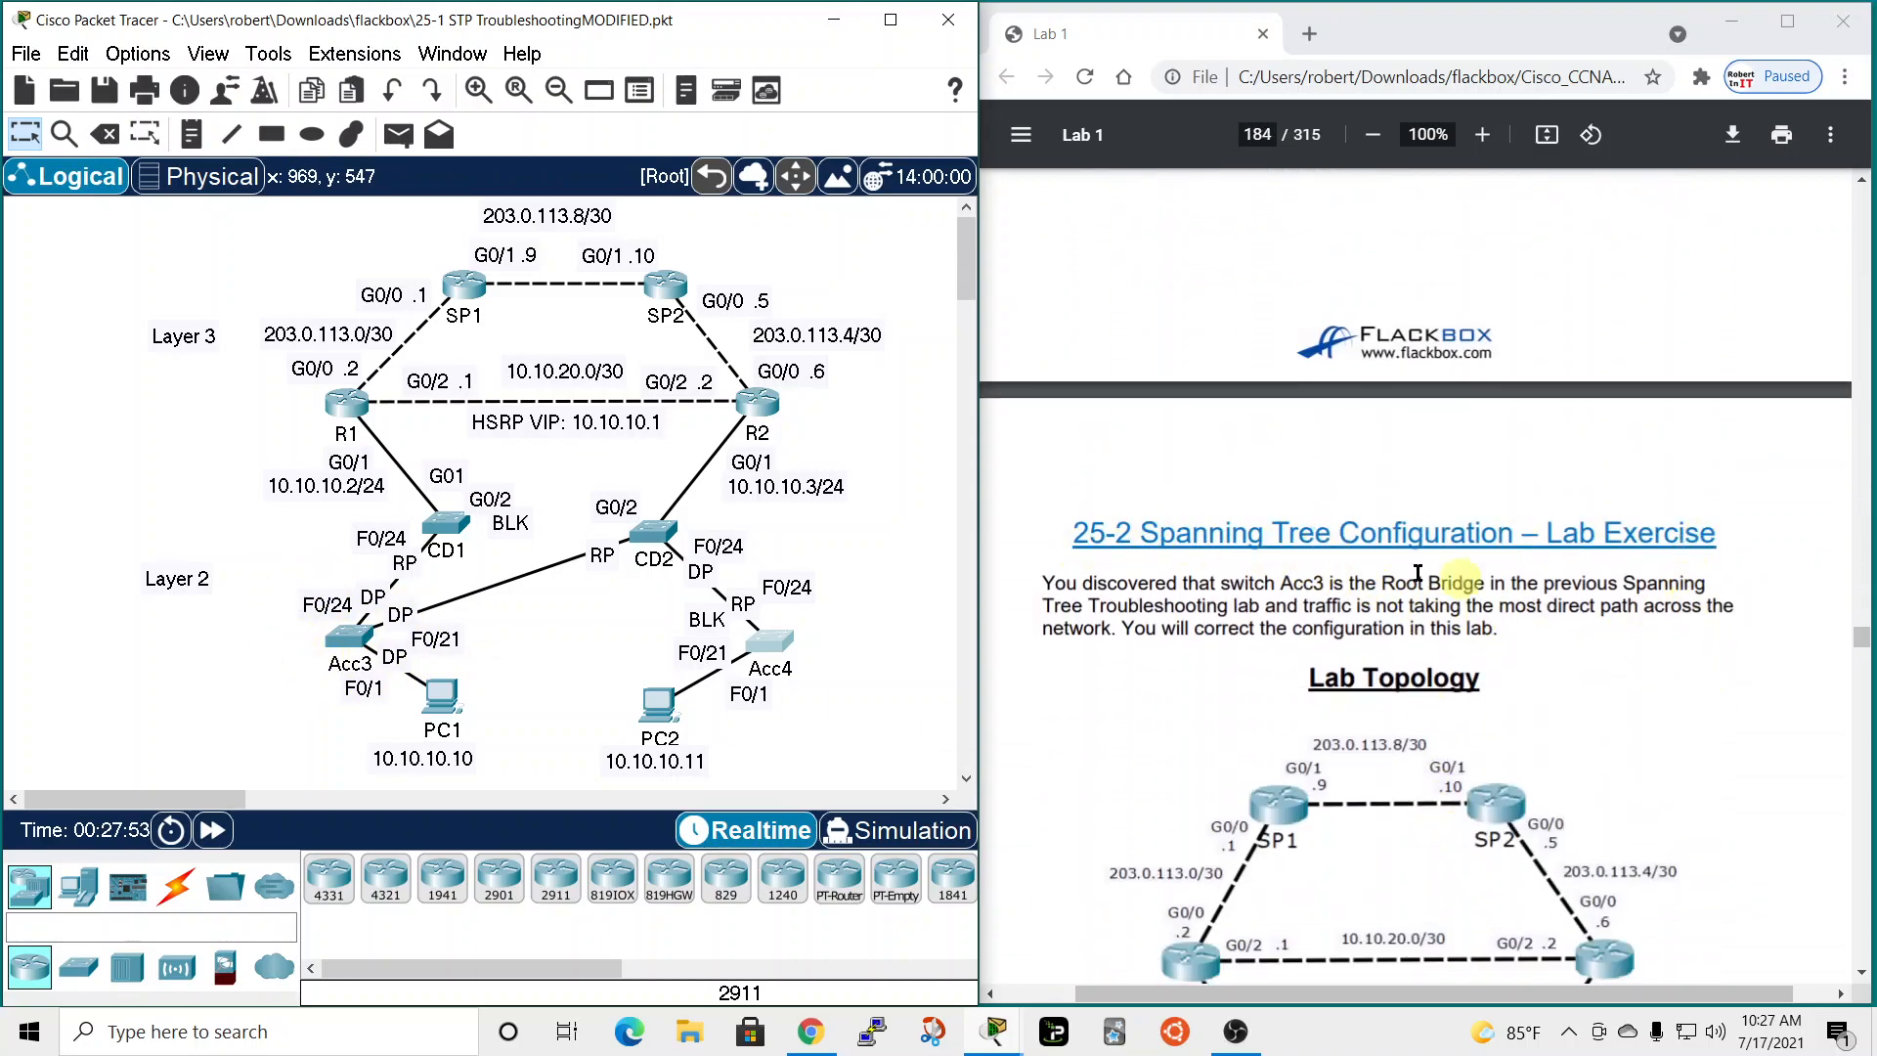
scroll(1613, 681, "up", 5)
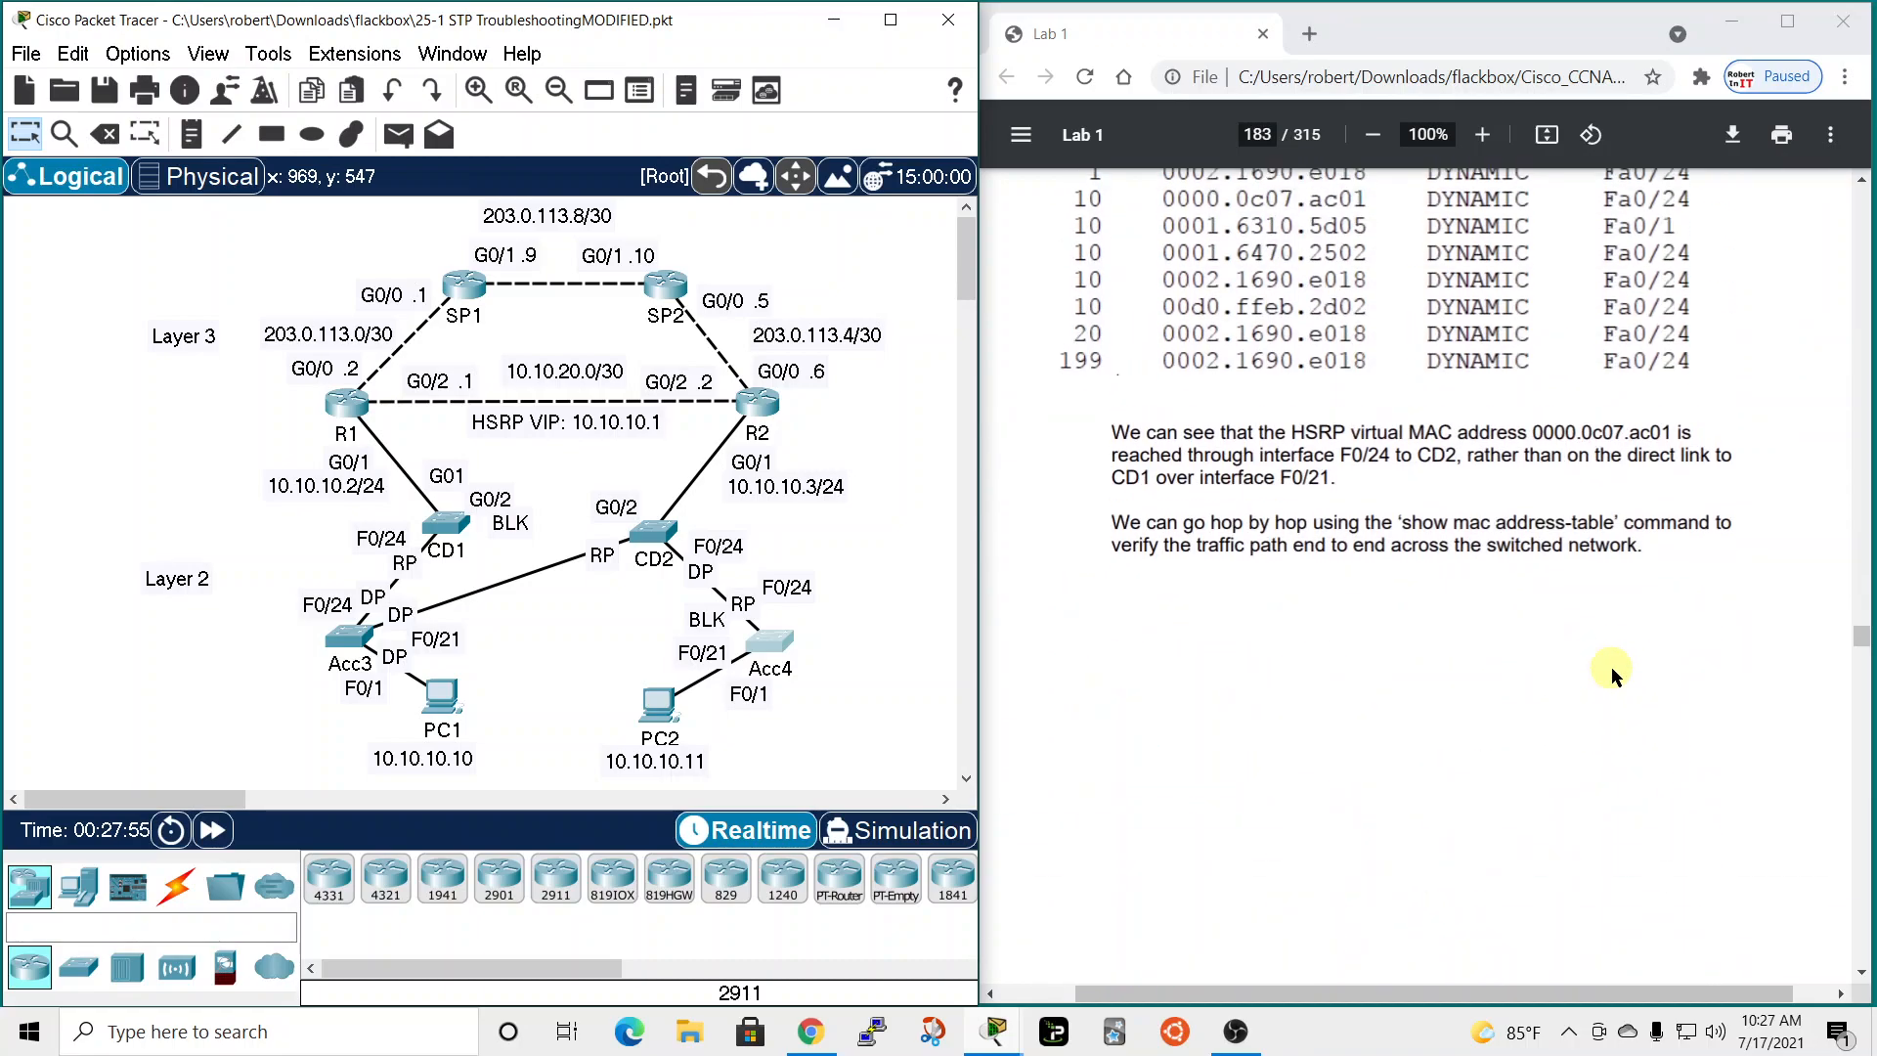